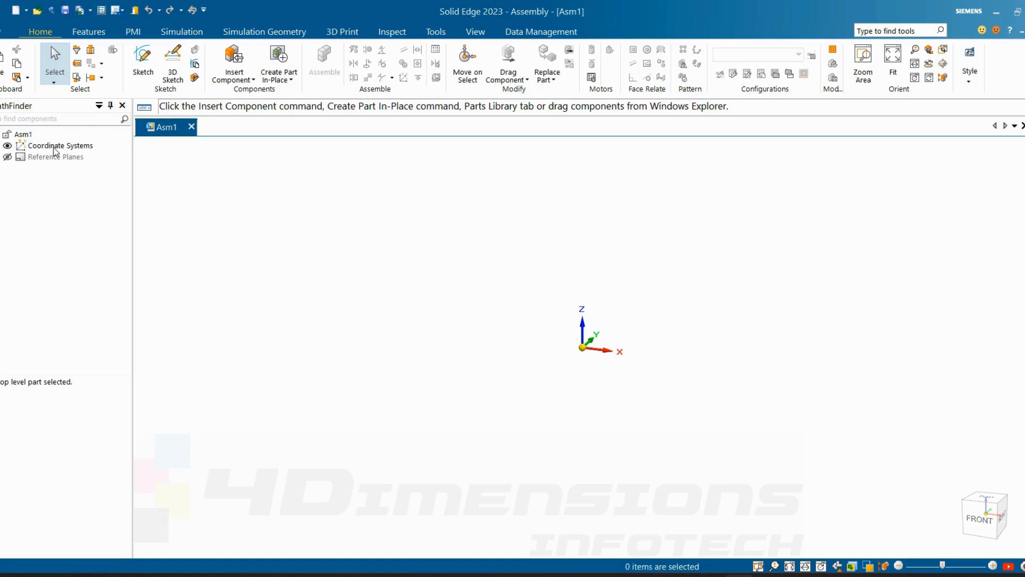
- Close the open assembly and create a new document from the ISO Metric Weldment template
click(1023, 126)
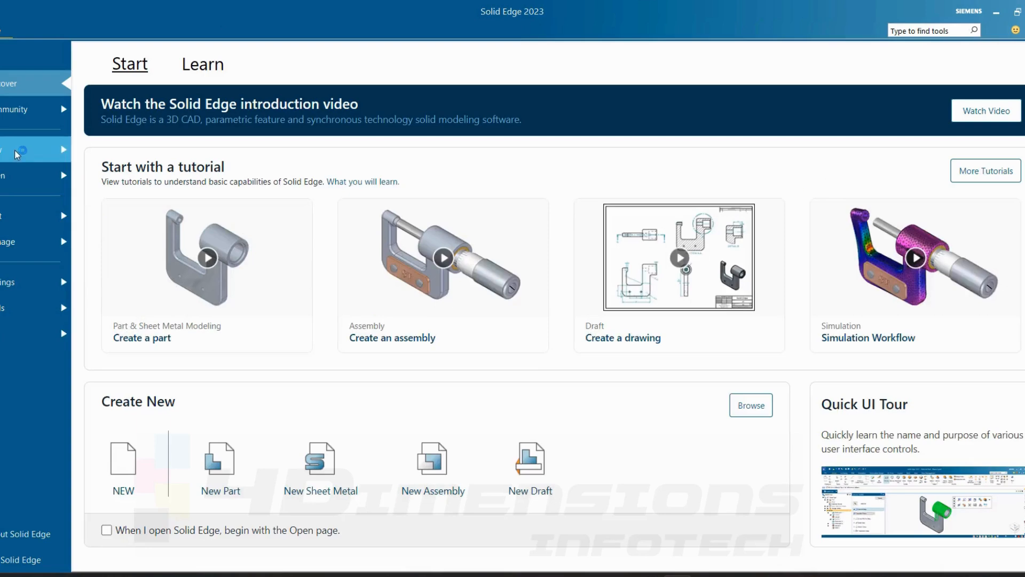
click(15, 151)
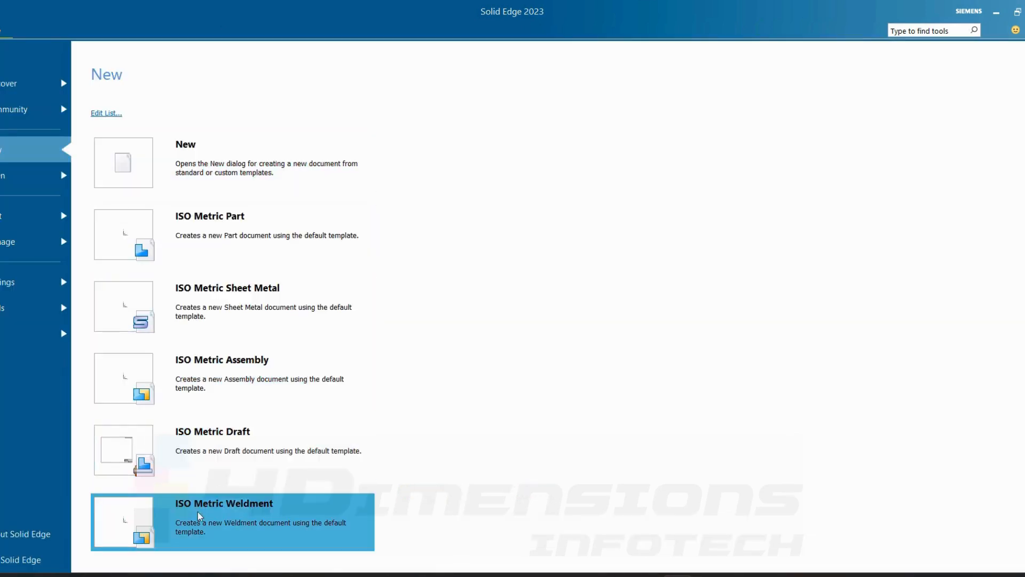
click(243, 510)
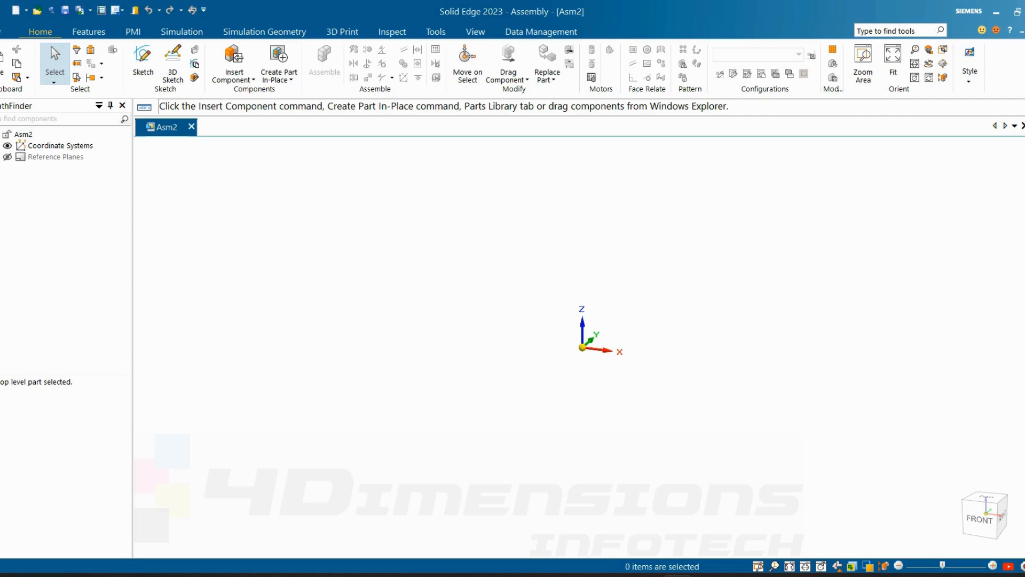
- Create another document from the ISO Metric Assembly template, return to the previous document and close the extra one
click(1, 34)
click(1, 32)
click(1, 30)
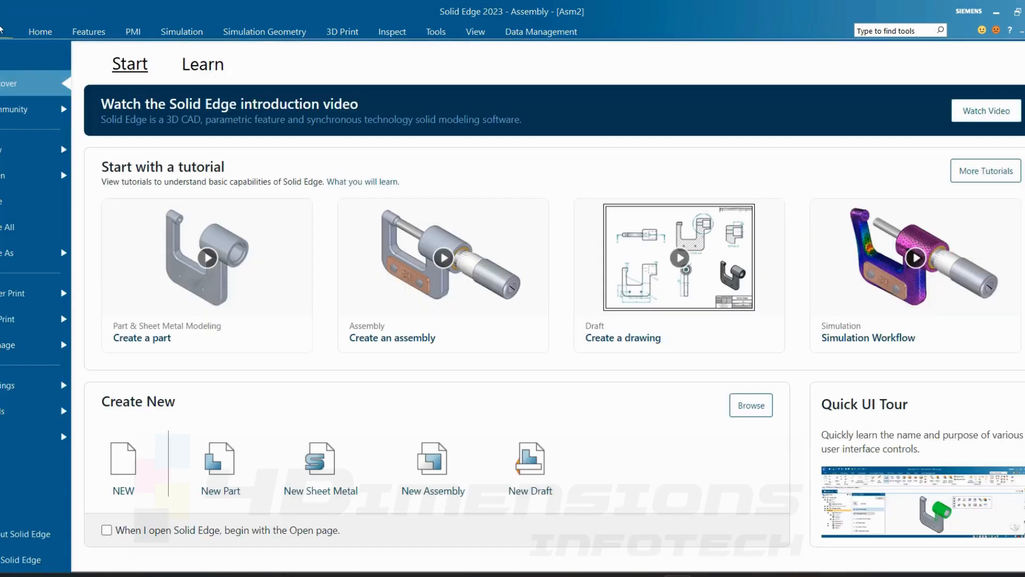
click(26, 150)
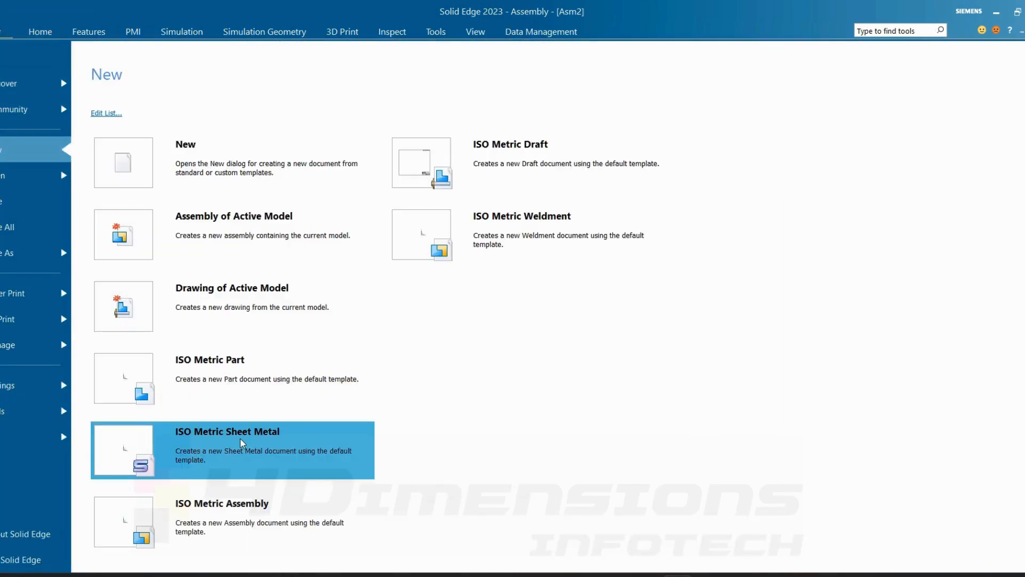
click(260, 507)
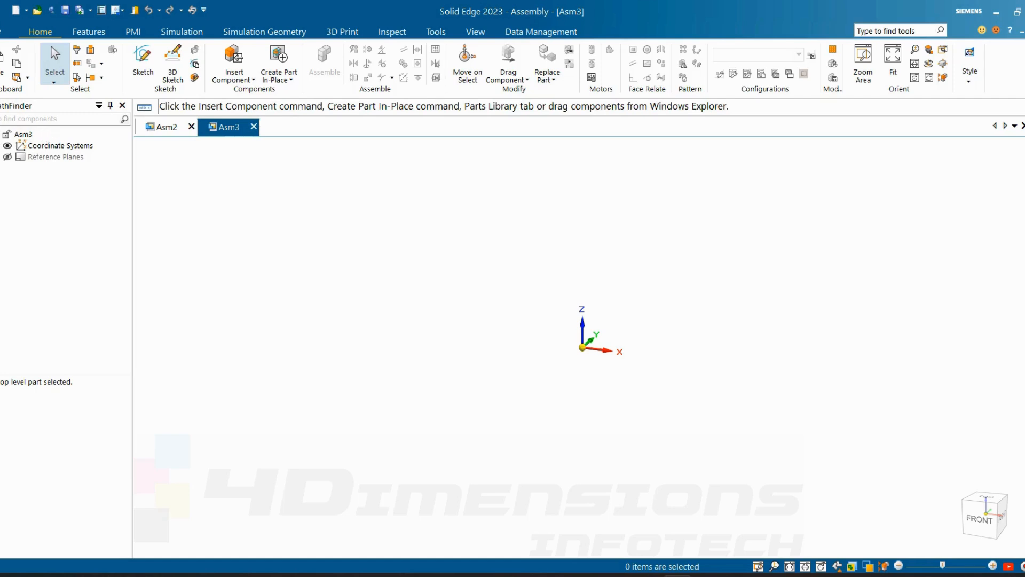
click(168, 132)
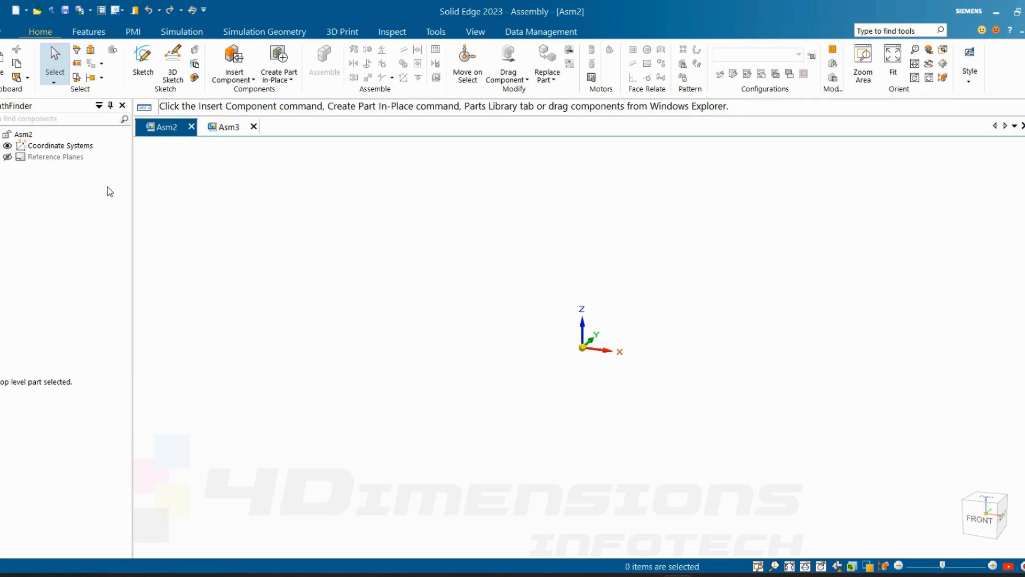
click(253, 127)
- Switch the document to the Frame Design environment
click(436, 32)
click(732, 61)
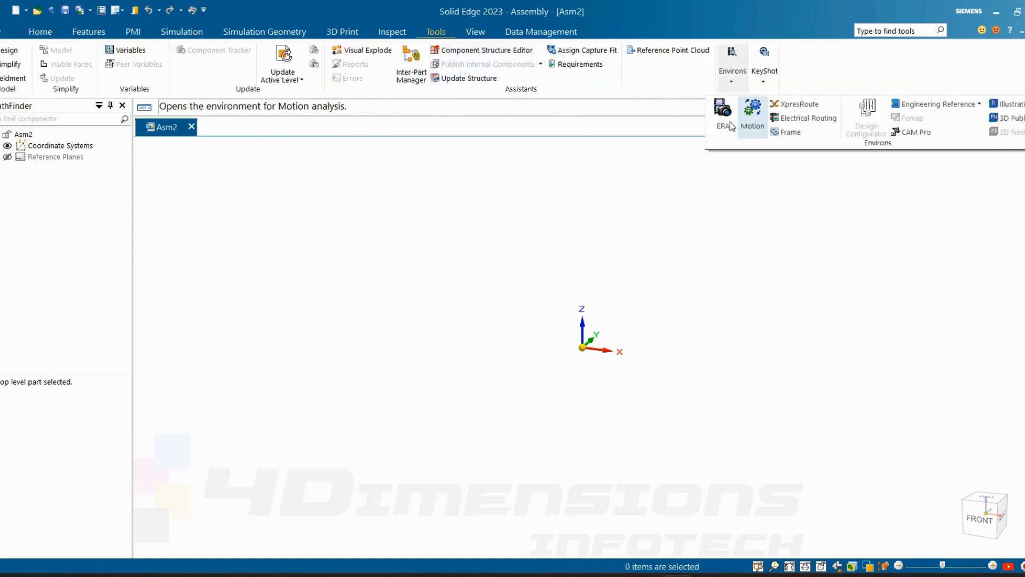
click(789, 132)
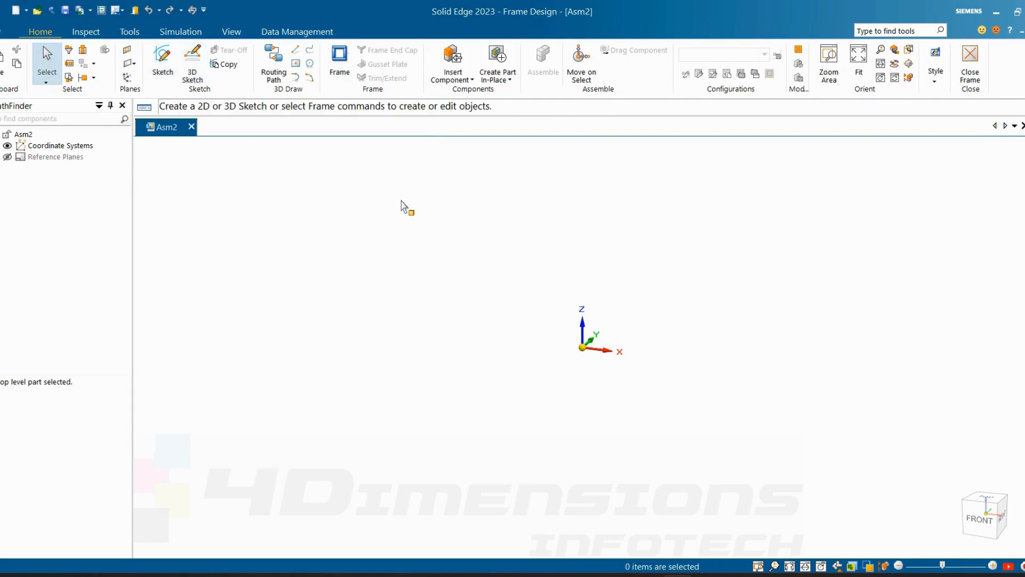
- Sketch a rectangle about 181 by 111 mm, centred on the origin, on the horizontal XY reference plane
click(163, 62)
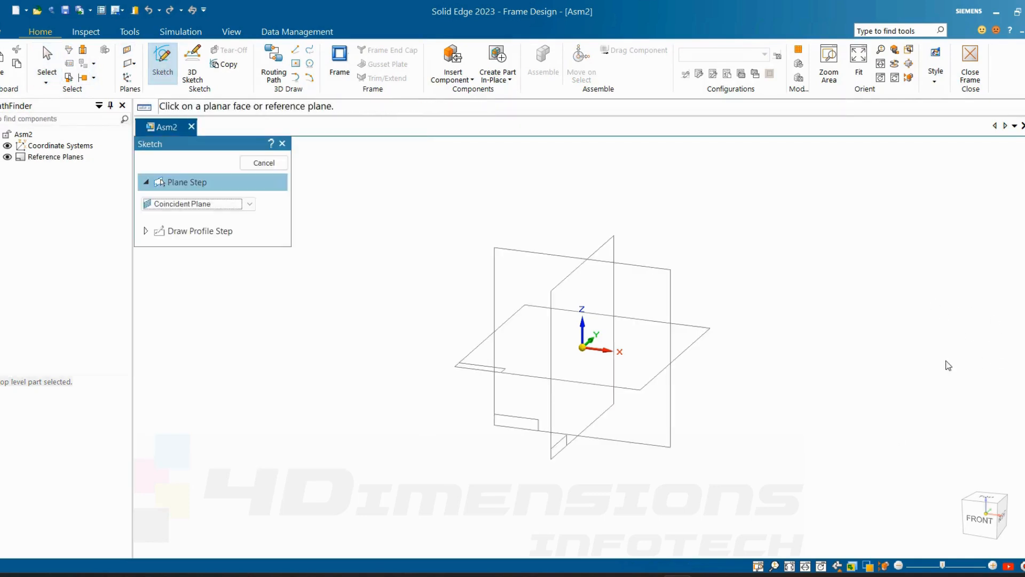
click(703, 340)
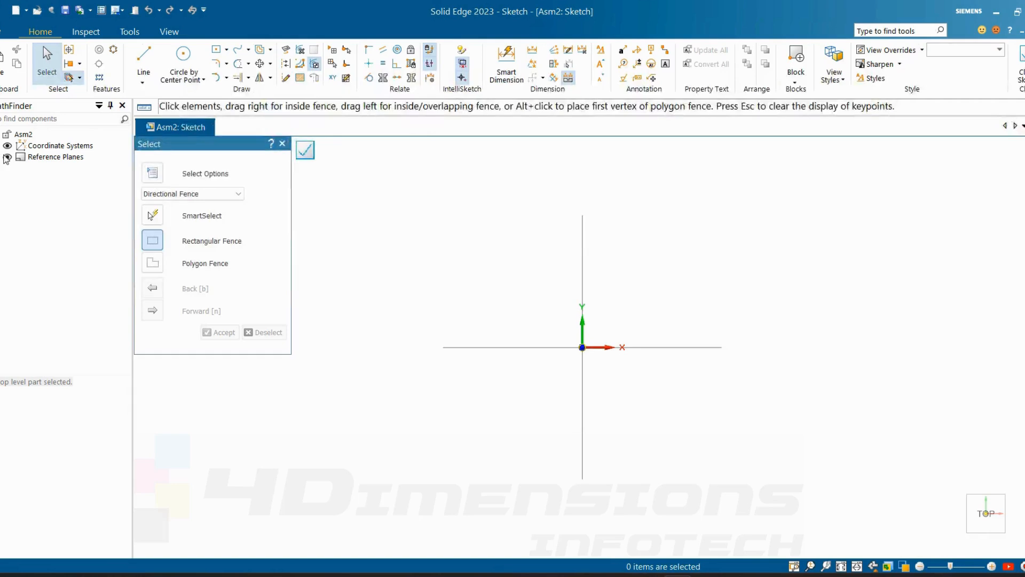
click(226, 49)
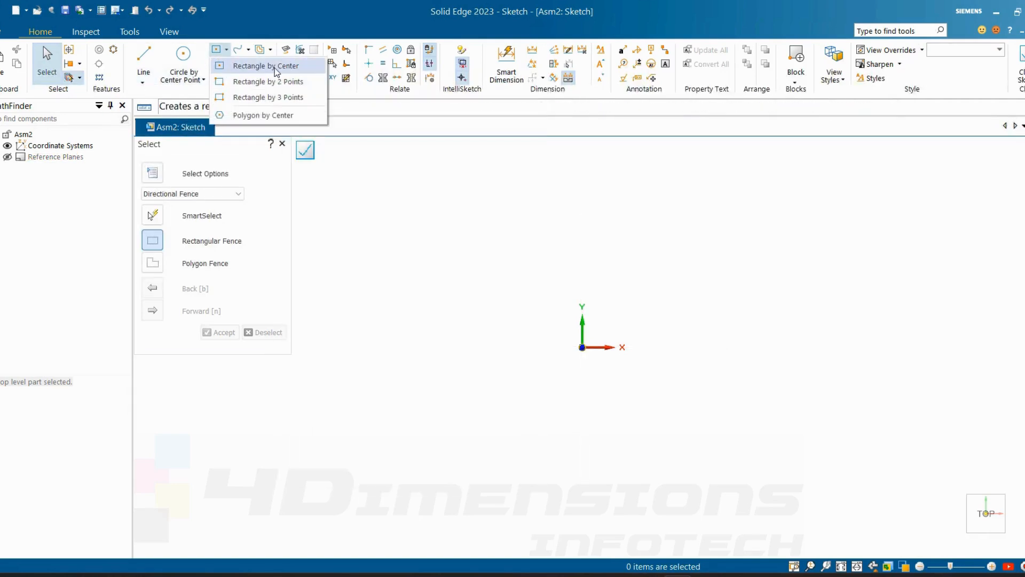
click(278, 66)
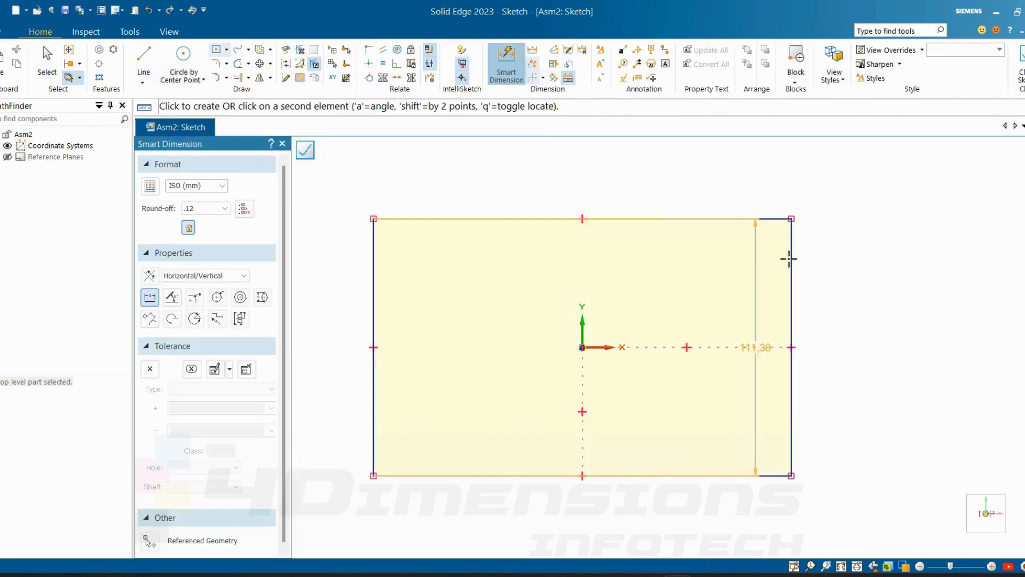
- Dimension the rectangle's horizontal width and set it to 600 mm
click(725, 192)
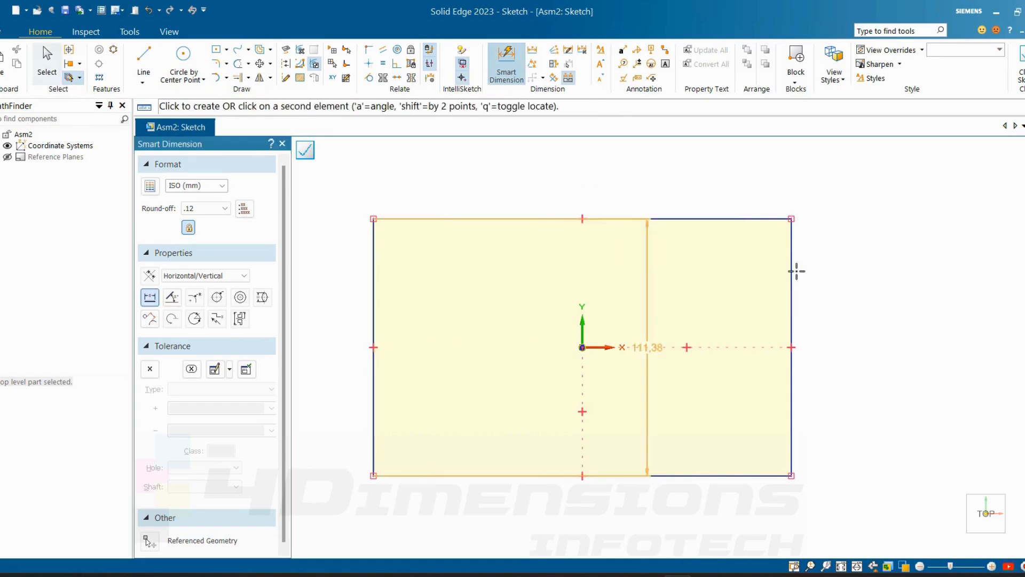
click(791, 270)
click(689, 181)
text(600)
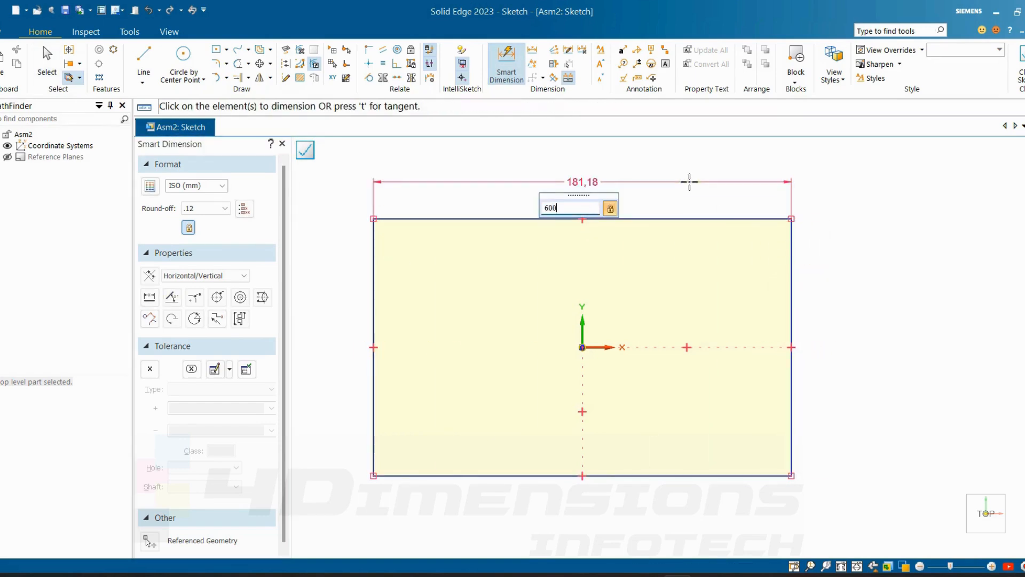
key(Return)
- Dimension the rectangle's vertical side and set it to 290 mm
scroll(544, 292, down, 5)
click(719, 313)
click(753, 313)
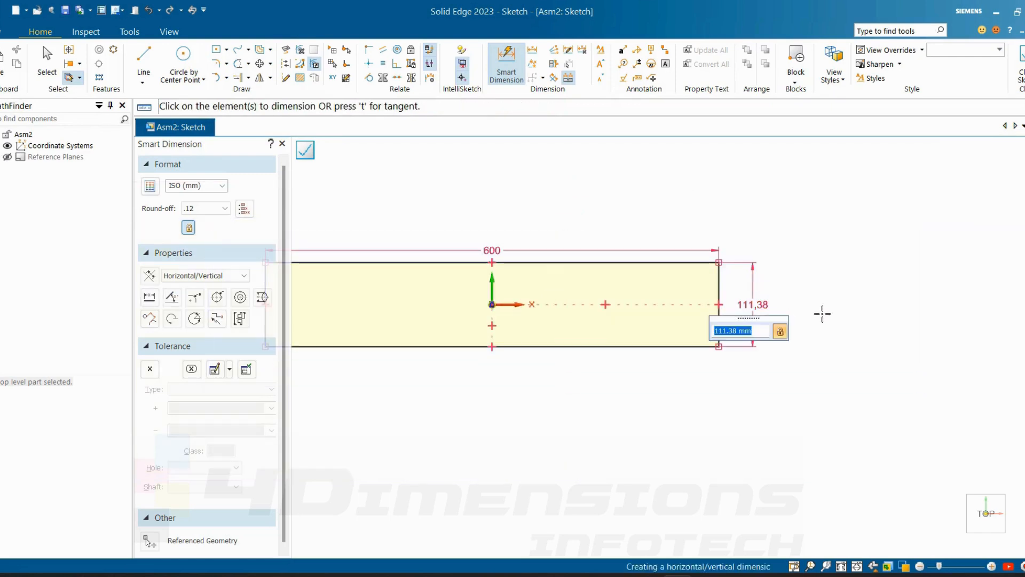
text(290)
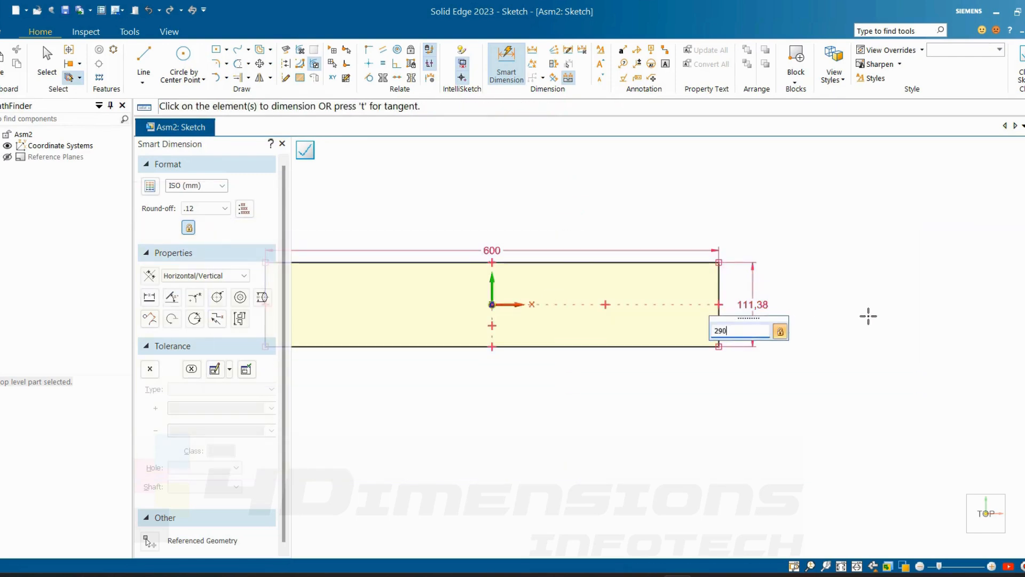
key(Return)
scroll(869, 314, down, 2)
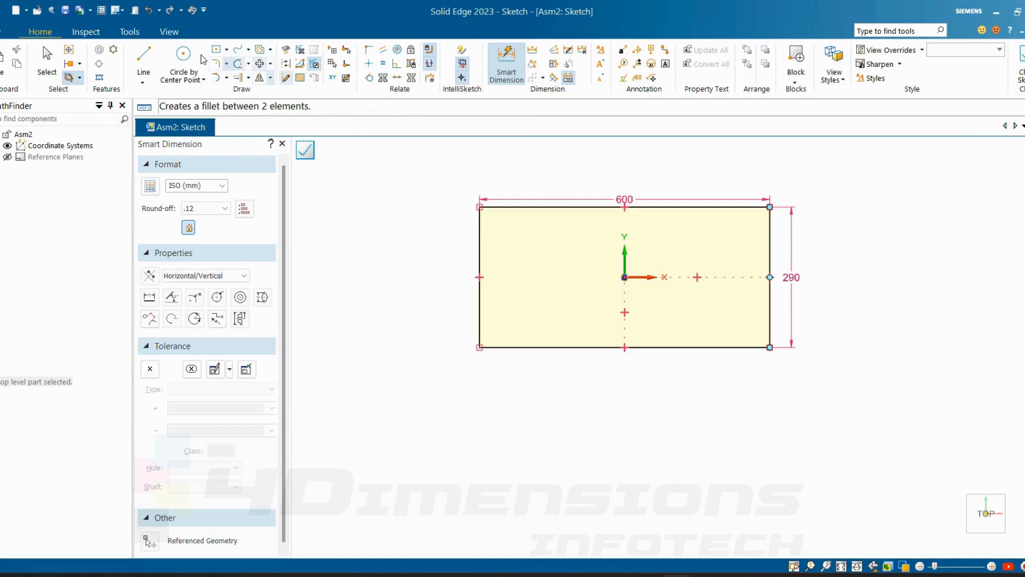
- Draw two vertical lines between the rectangle's upper and lower edges, one on each side of the origin
click(144, 58)
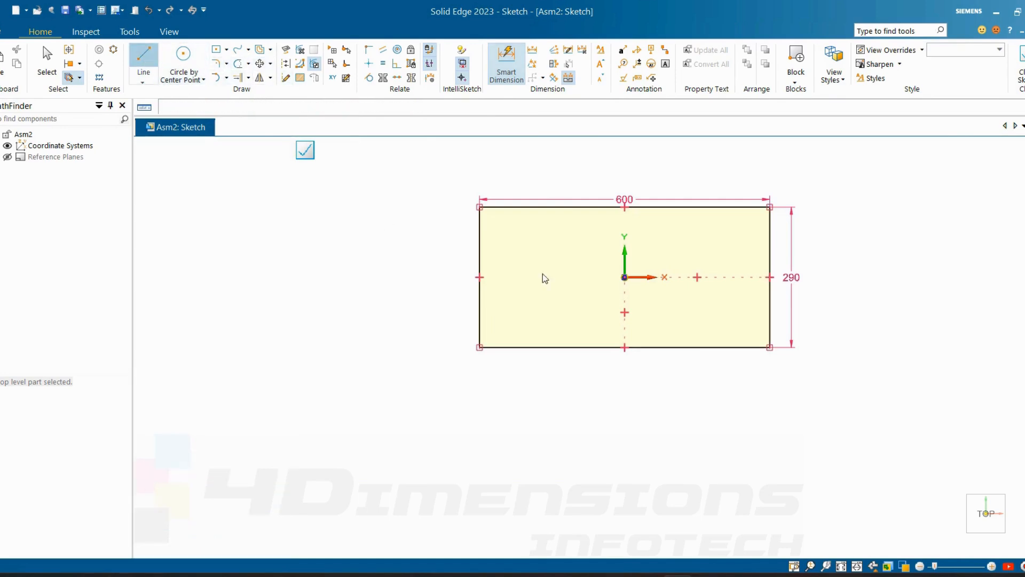
click(567, 208)
click(567, 347)
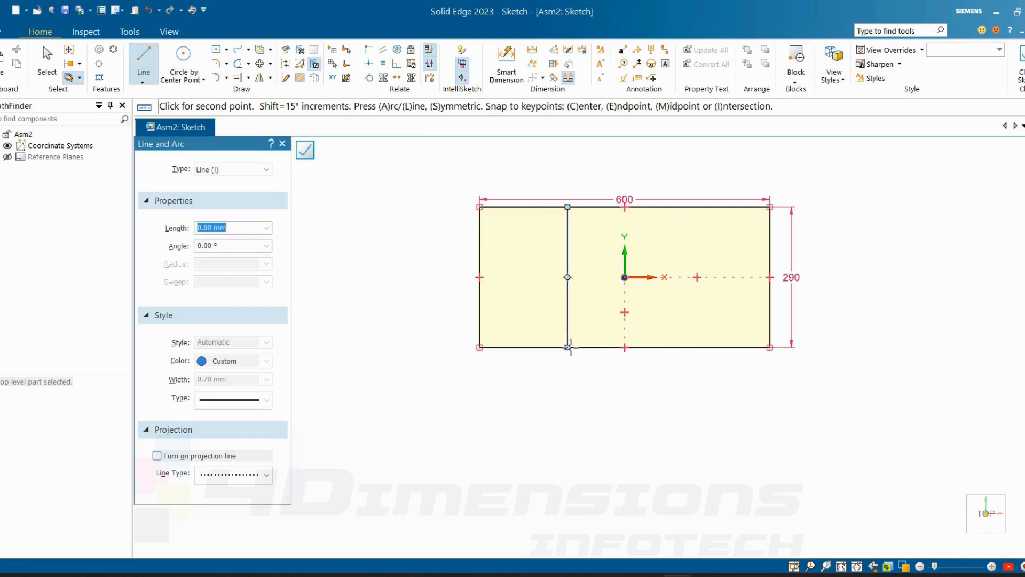
key(Escape)
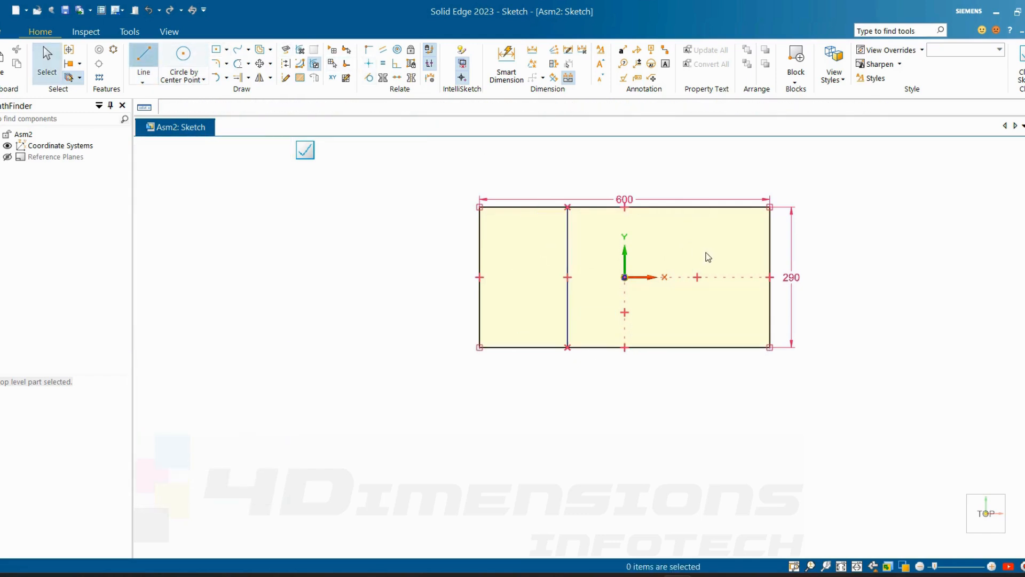
key(l)
click(692, 208)
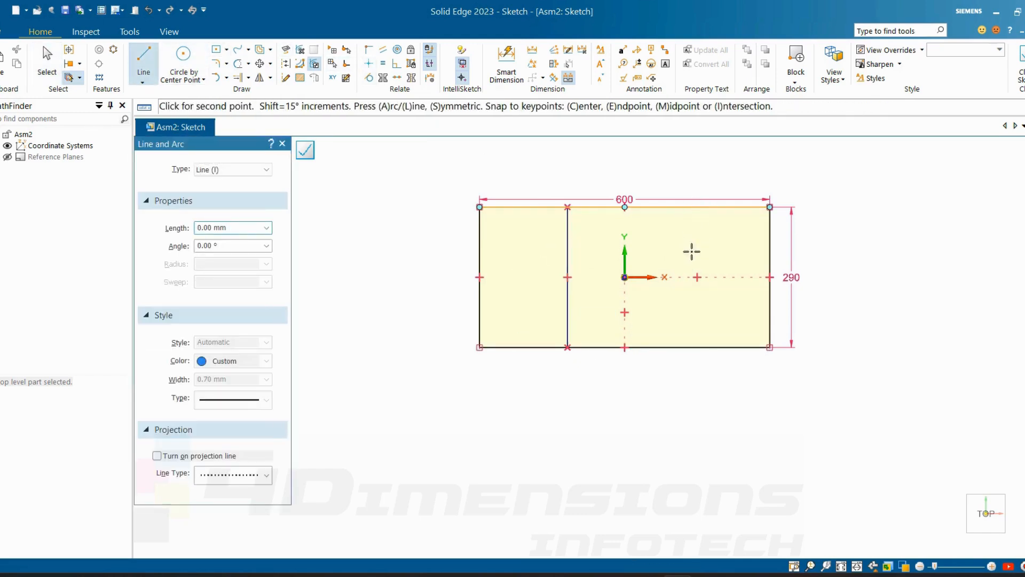
click(693, 346)
key(Escape)
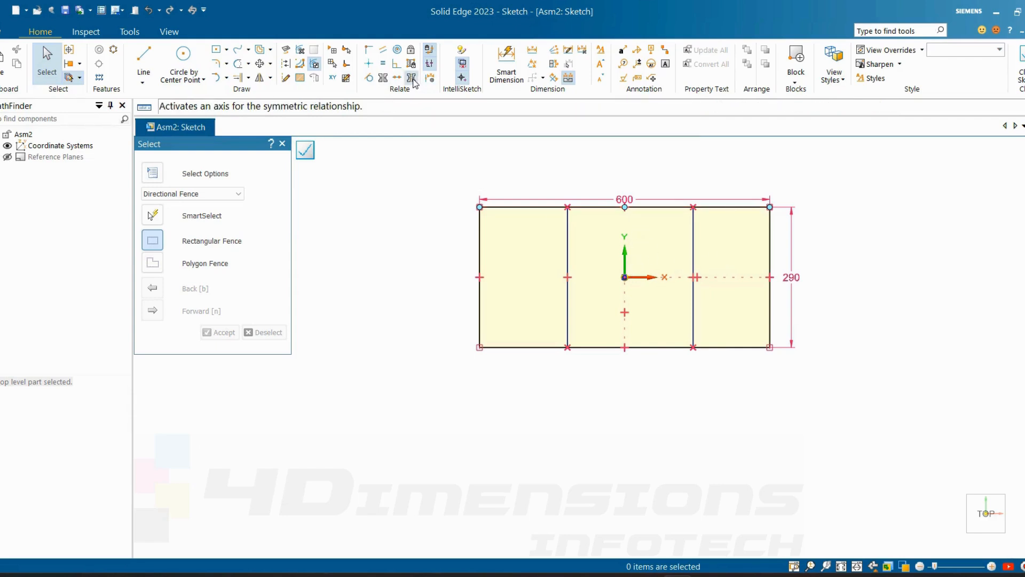
- Make the two inner vertical lines symmetric about the vertical Y axis
click(411, 77)
click(625, 258)
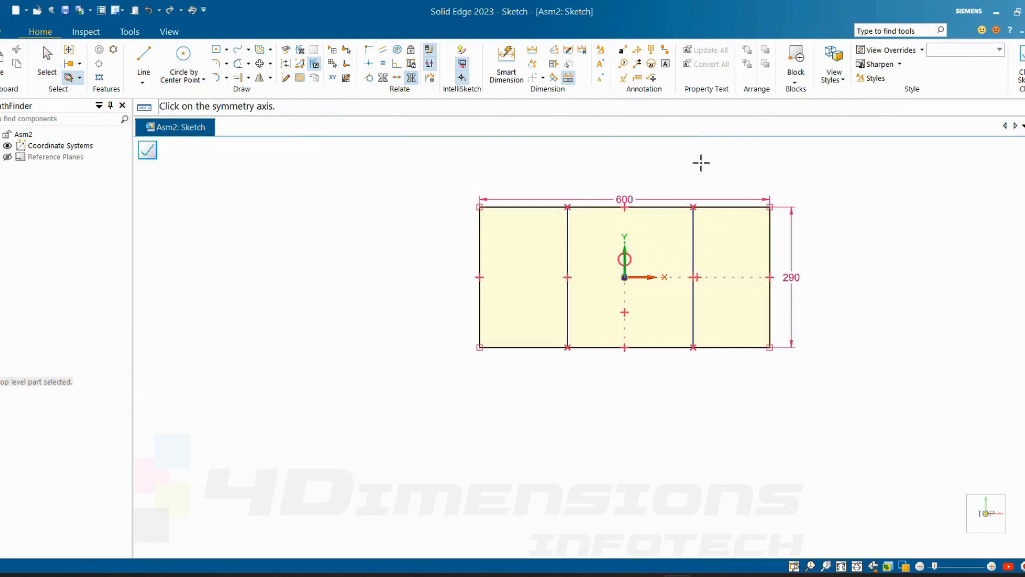
click(383, 78)
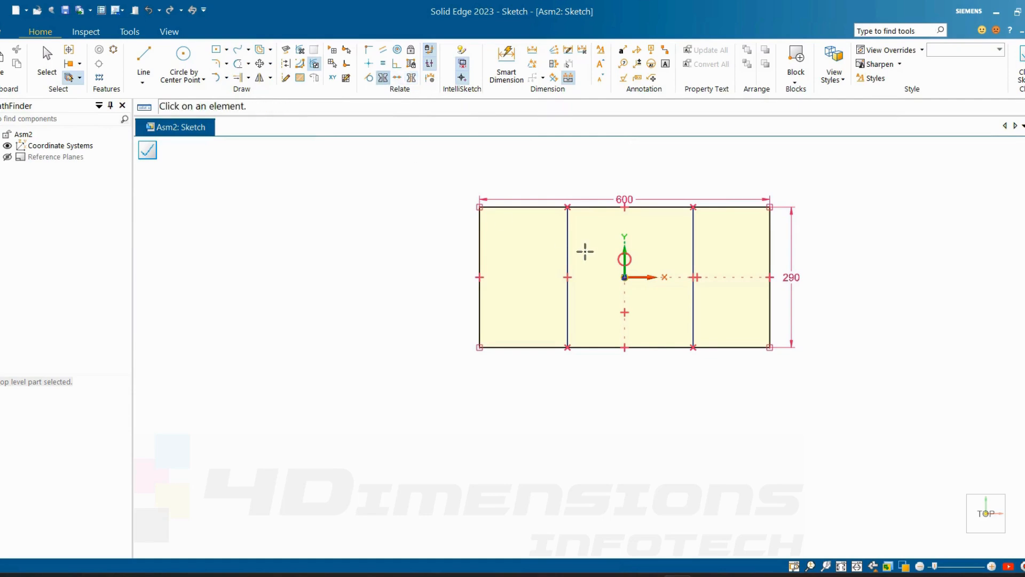
click(567, 222)
click(693, 238)
- Dimension the distance from the rectangle's left edge to the left inner line as 200 mm and close the sketch
click(506, 64)
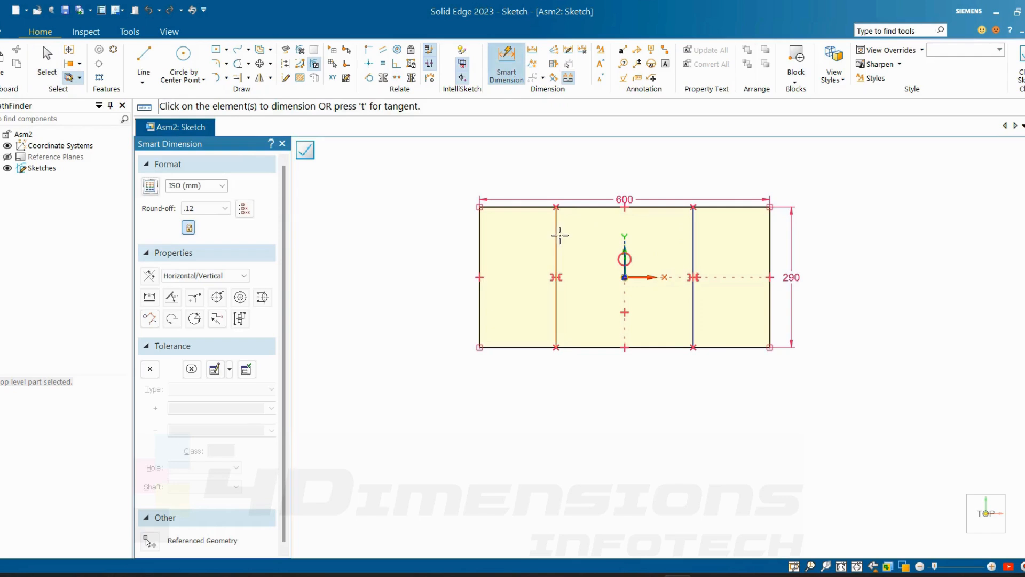
click(556, 236)
click(479, 246)
click(517, 173)
text(250)
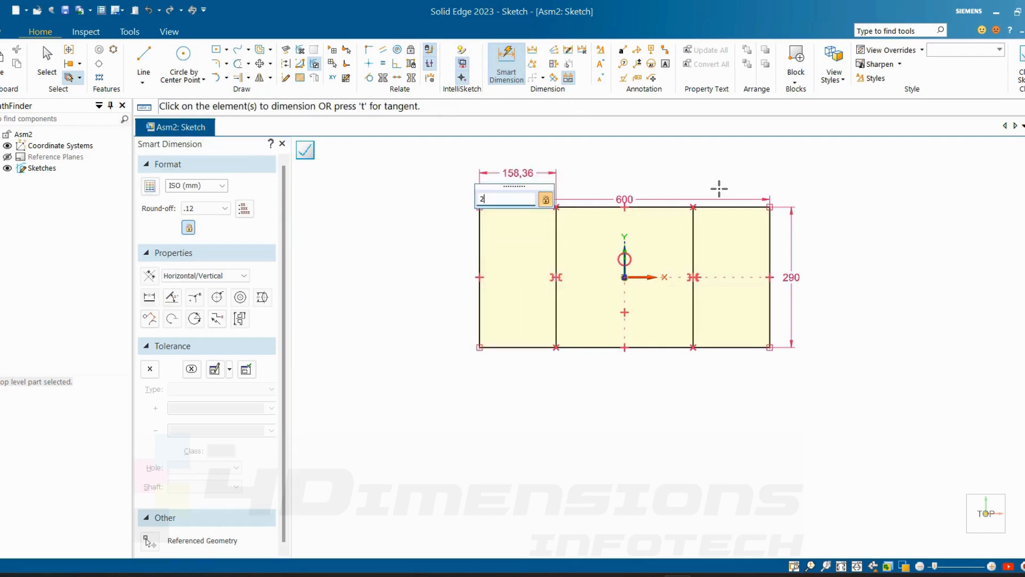
key(Return)
key(Escape)
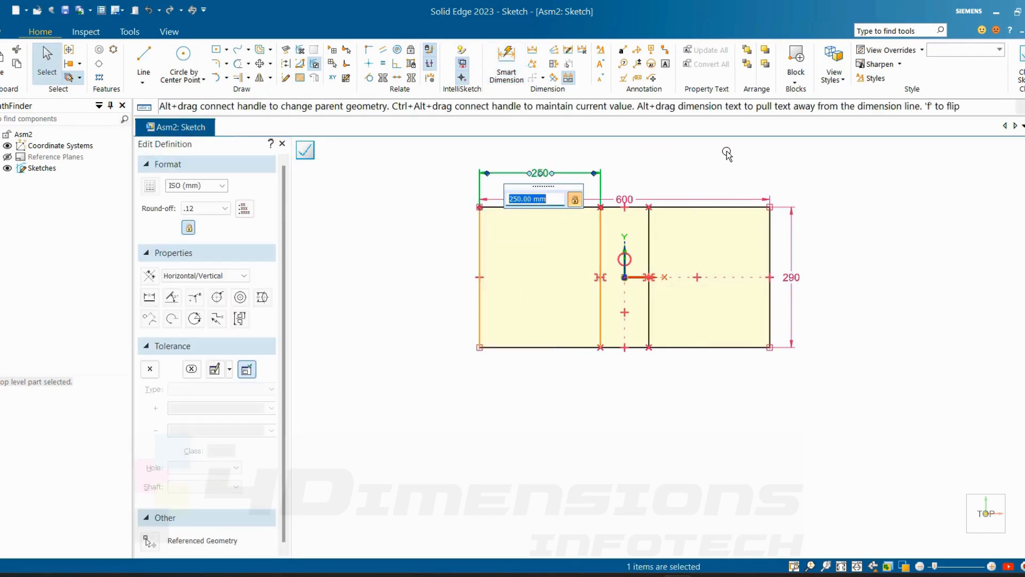
text(200)
key(Return)
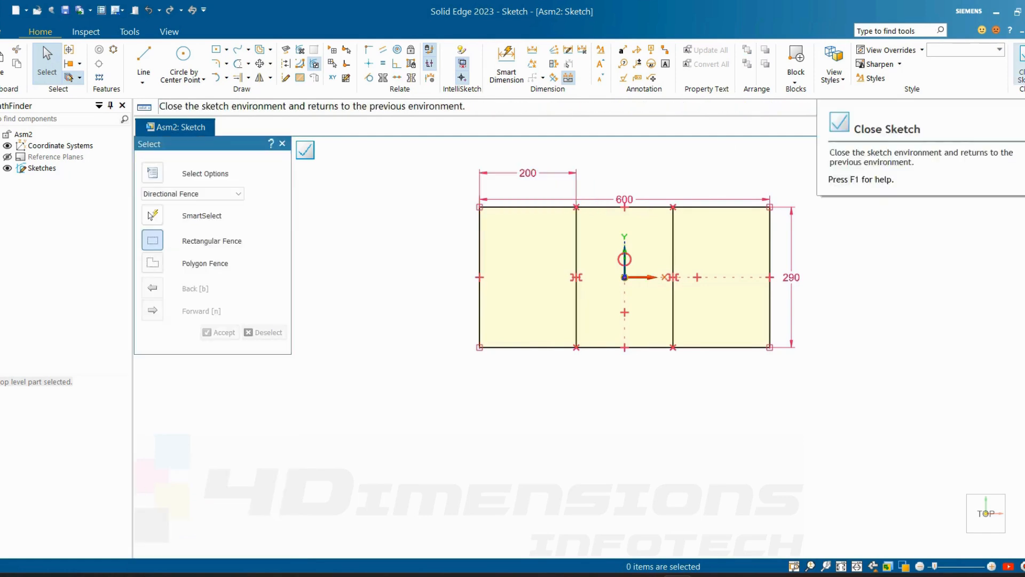
click(1020, 61)
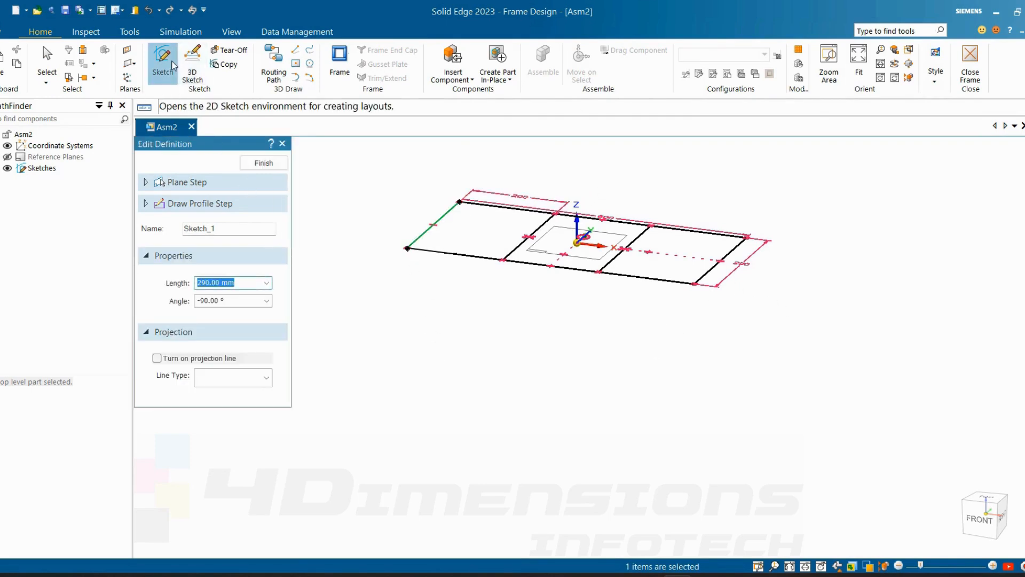
- Start a 3D sketch and hide the reference planes
click(192, 57)
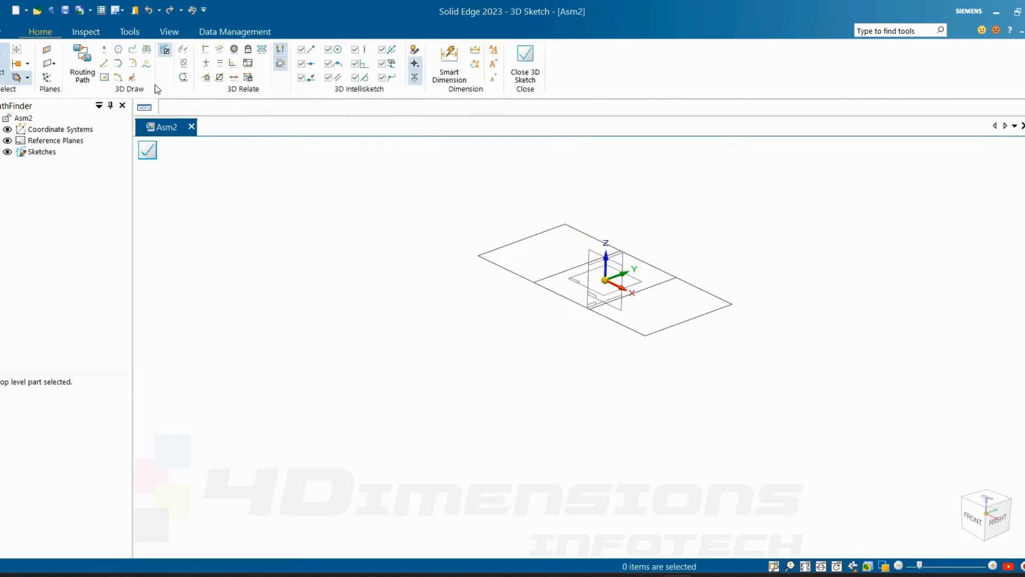
click(478, 256)
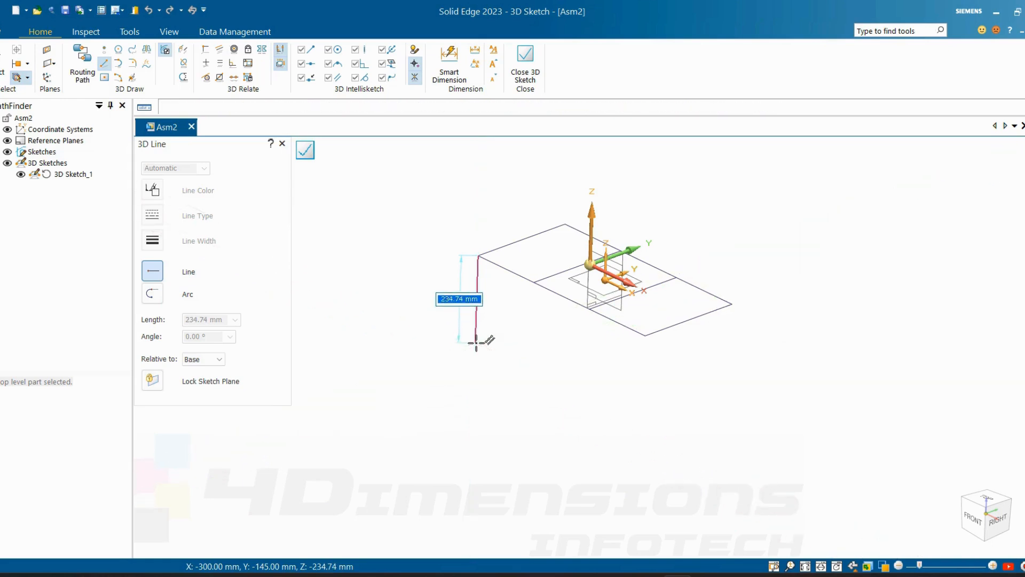
key(Escape)
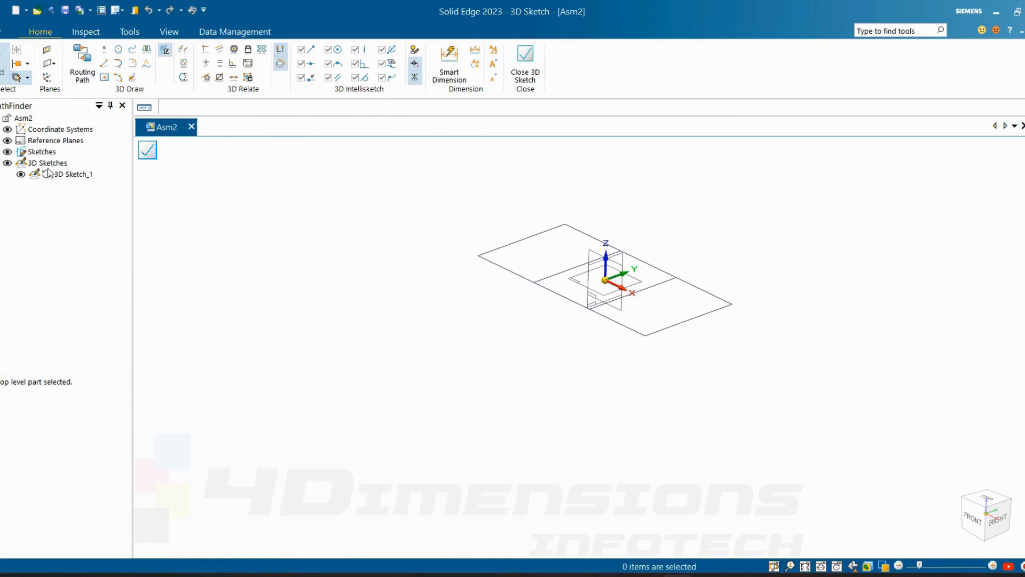
click(8, 142)
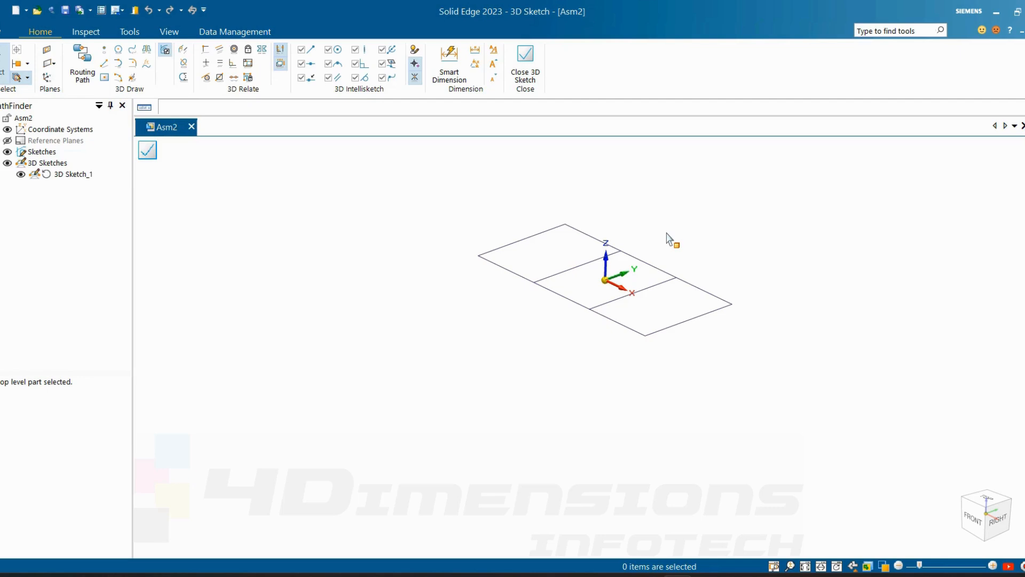
- Draw vertical leg lines down from the rectangle's two front corners along the Z axis, the left one about 270 mm long
click(105, 63)
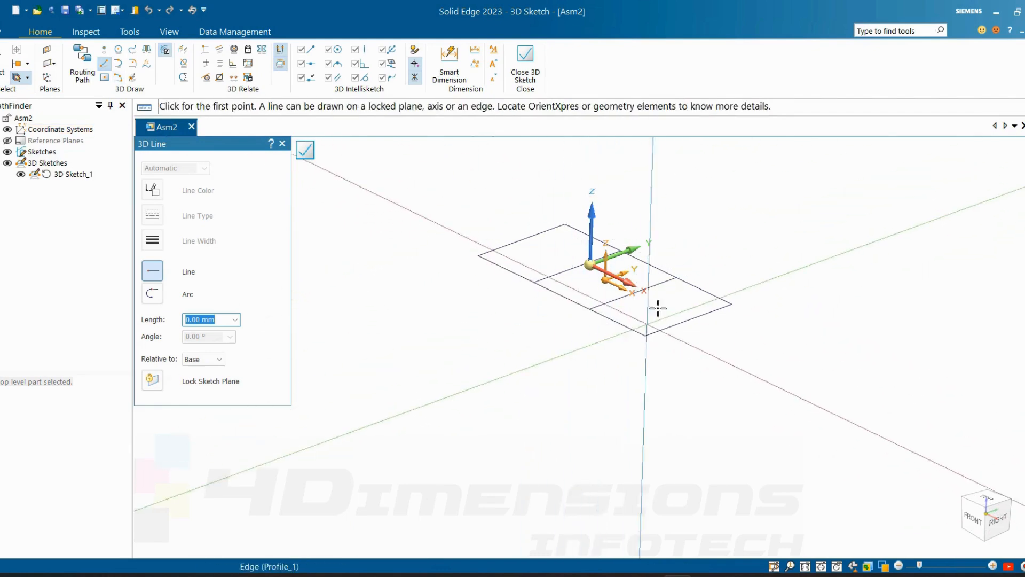
click(478, 256)
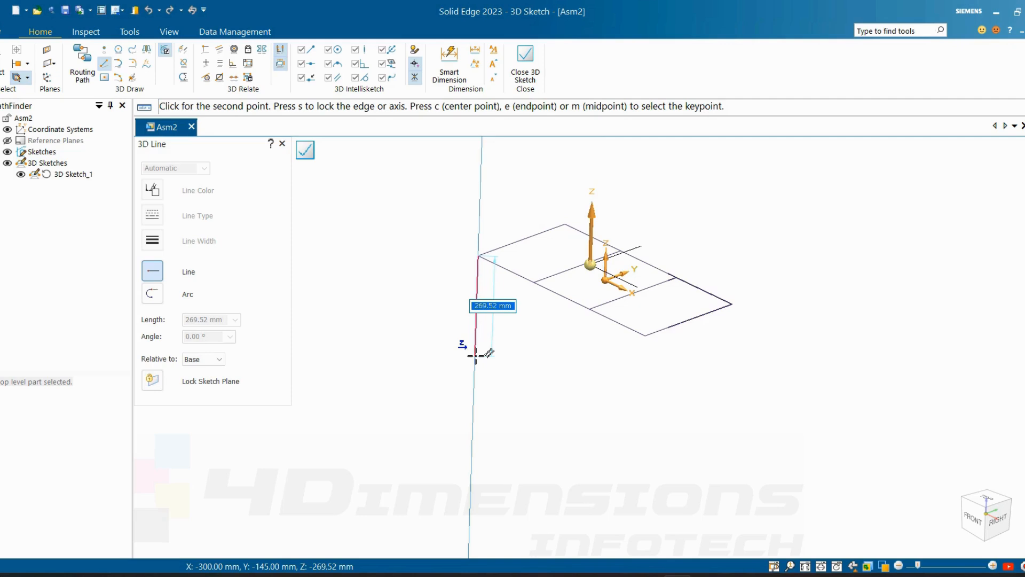
click(476, 354)
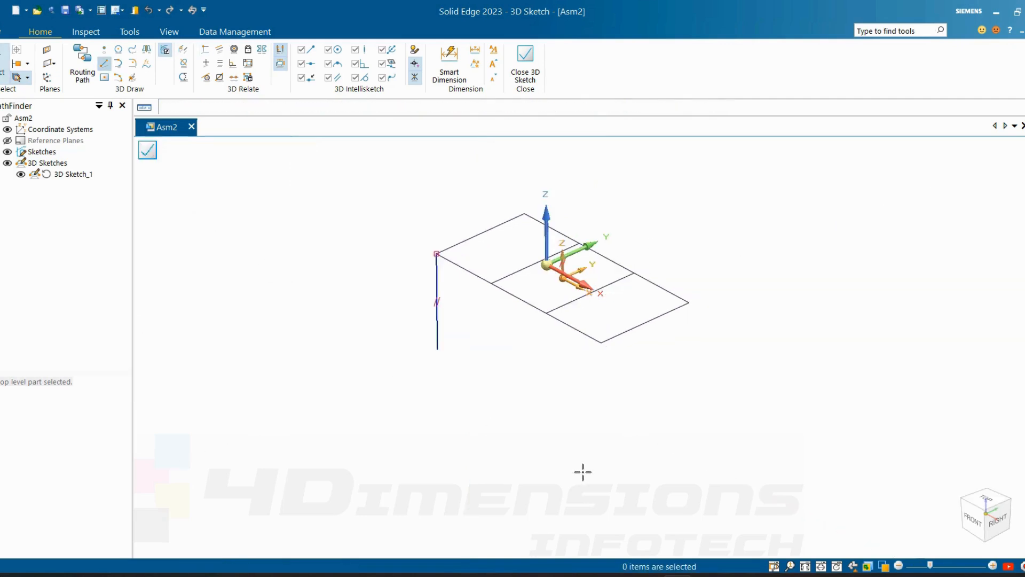
click(601, 342)
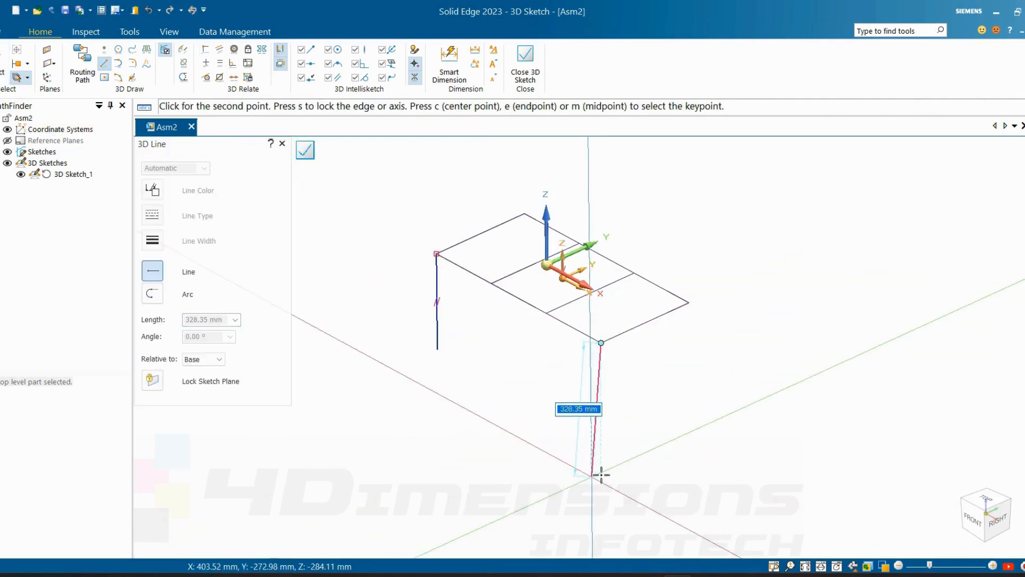
click(603, 439)
key(Escape)
- Draw vertical leg lines down along the Z axis from the rectangle's two back corners
click(104, 63)
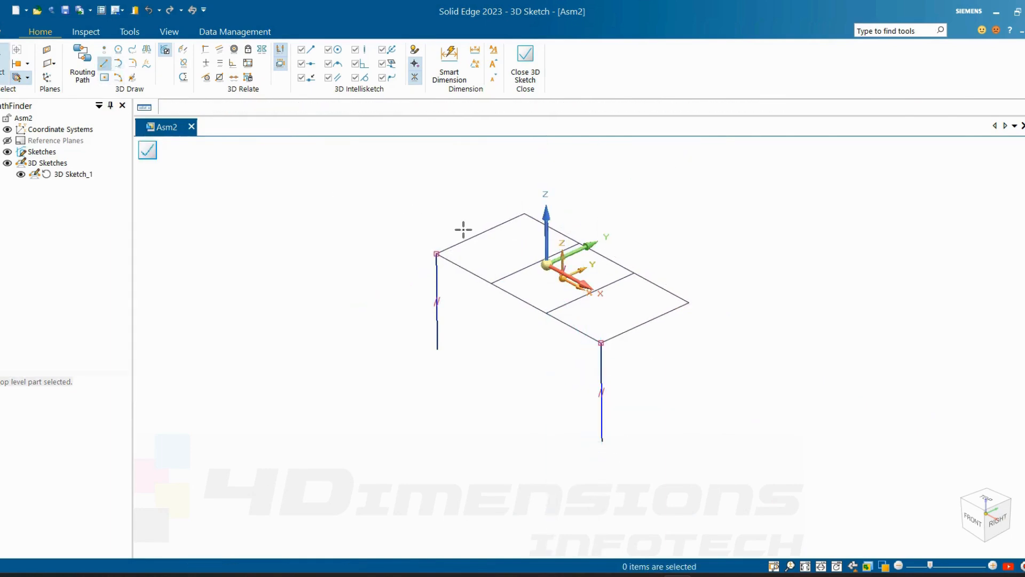
click(525, 212)
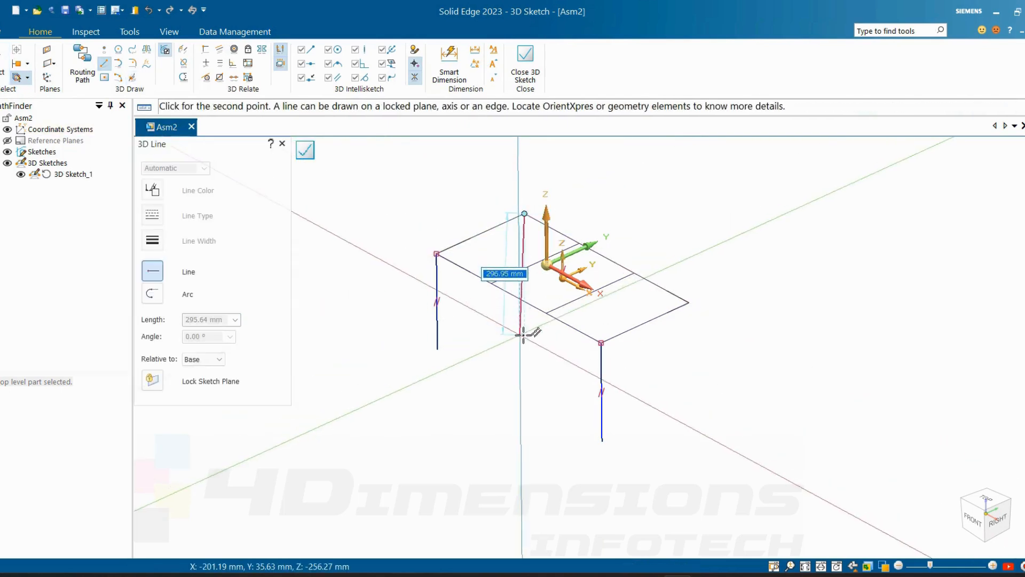
click(526, 329)
key(Escape)
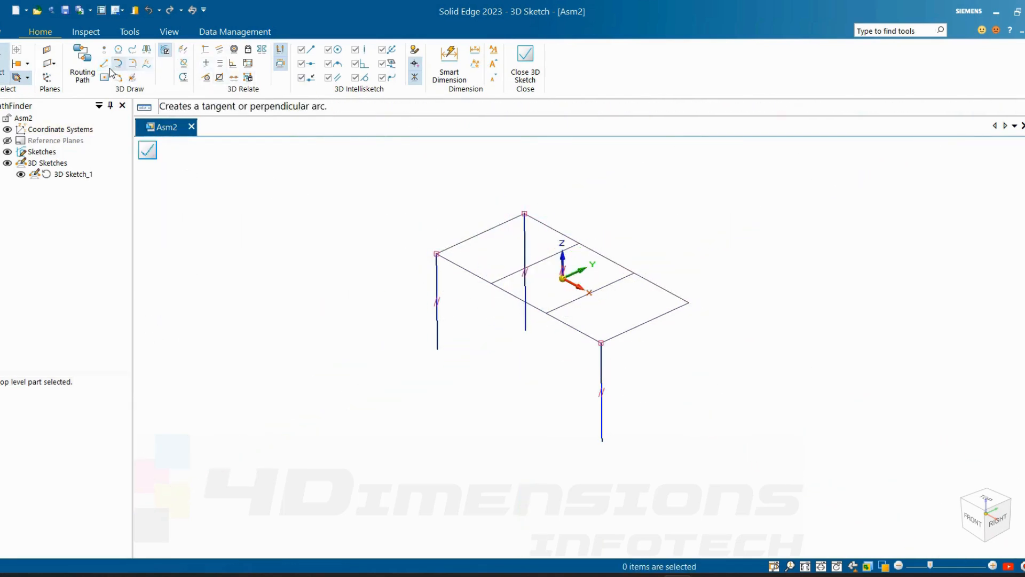
click(689, 302)
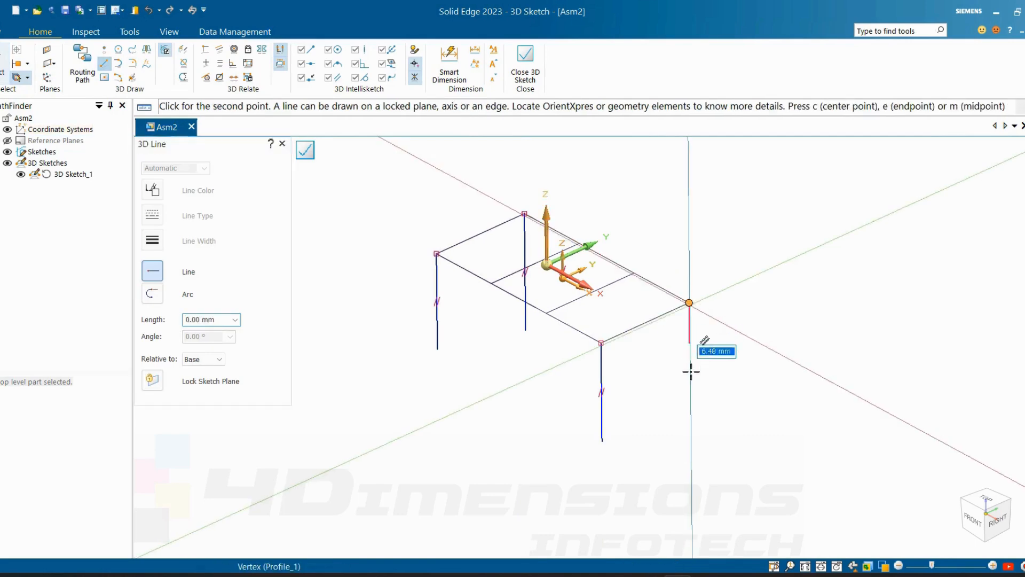
click(755, 353)
key(Escape)
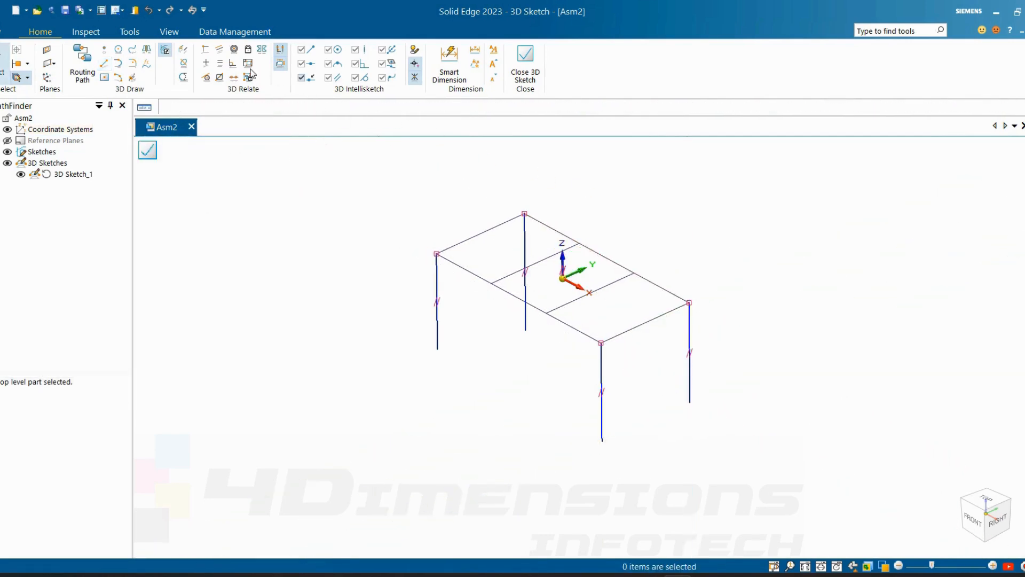
- Make the four vertical leg lines equal in length with the Equal relation
click(220, 63)
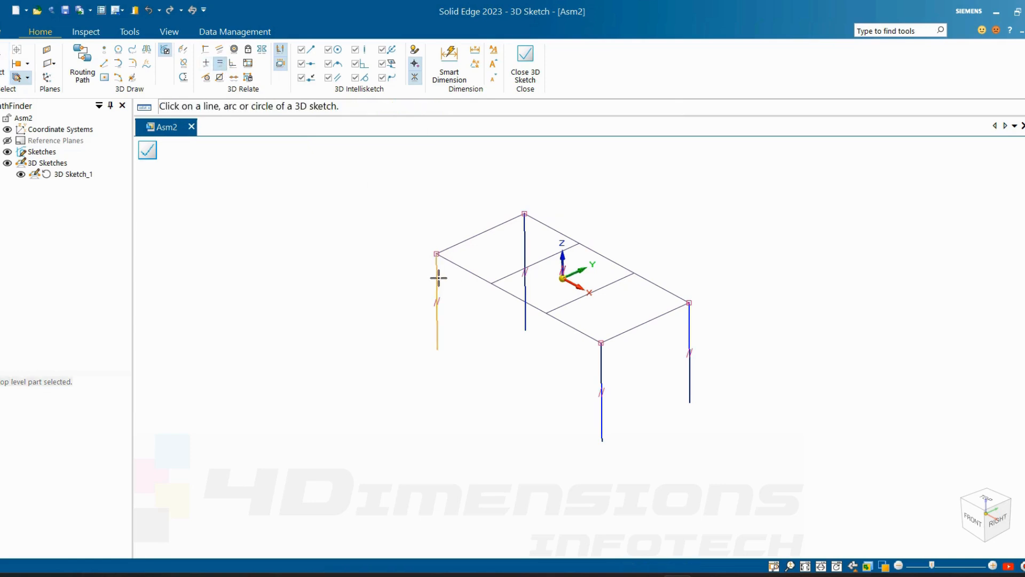
click(437, 278)
click(524, 244)
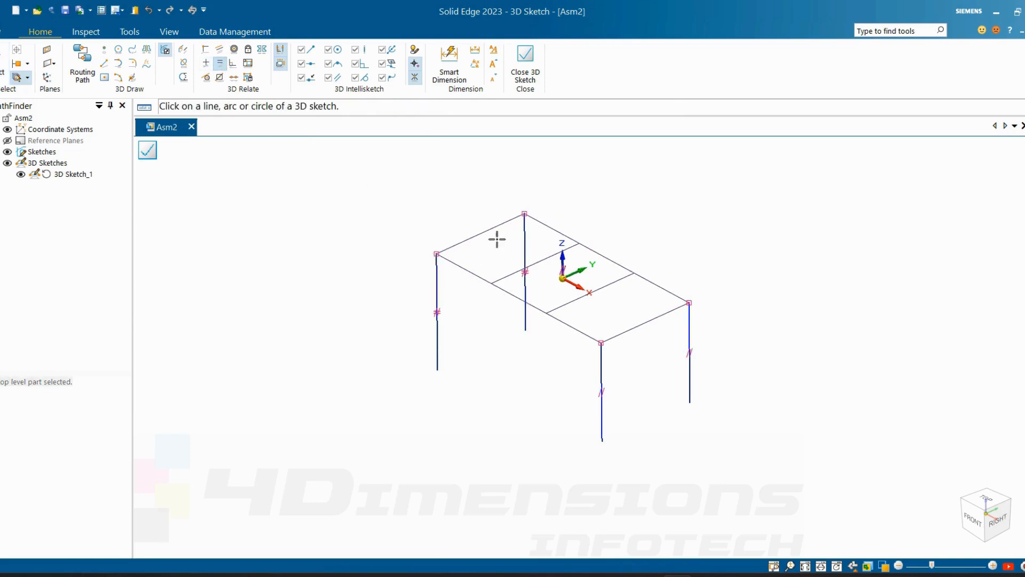
click(438, 286)
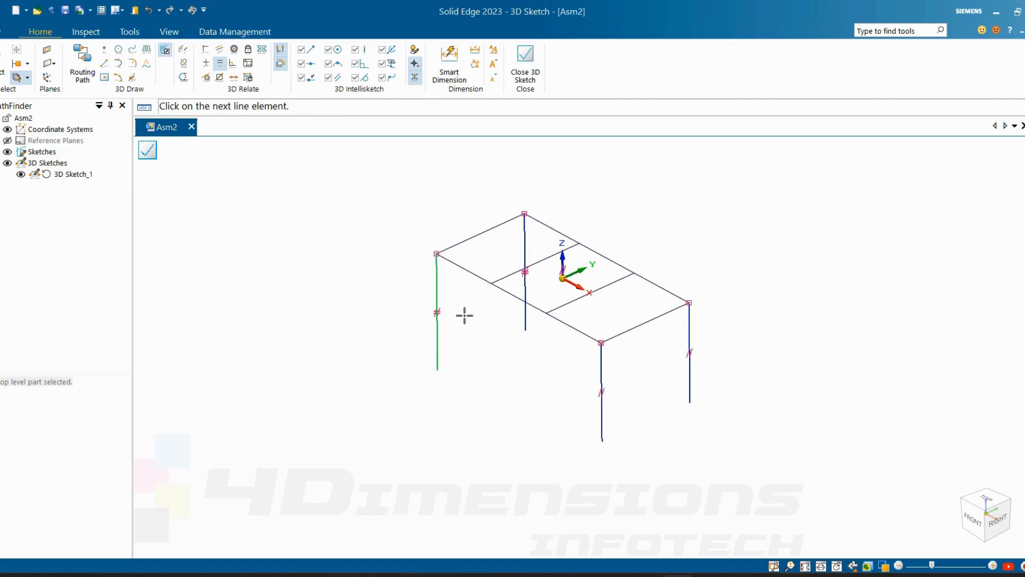
click(602, 369)
click(438, 275)
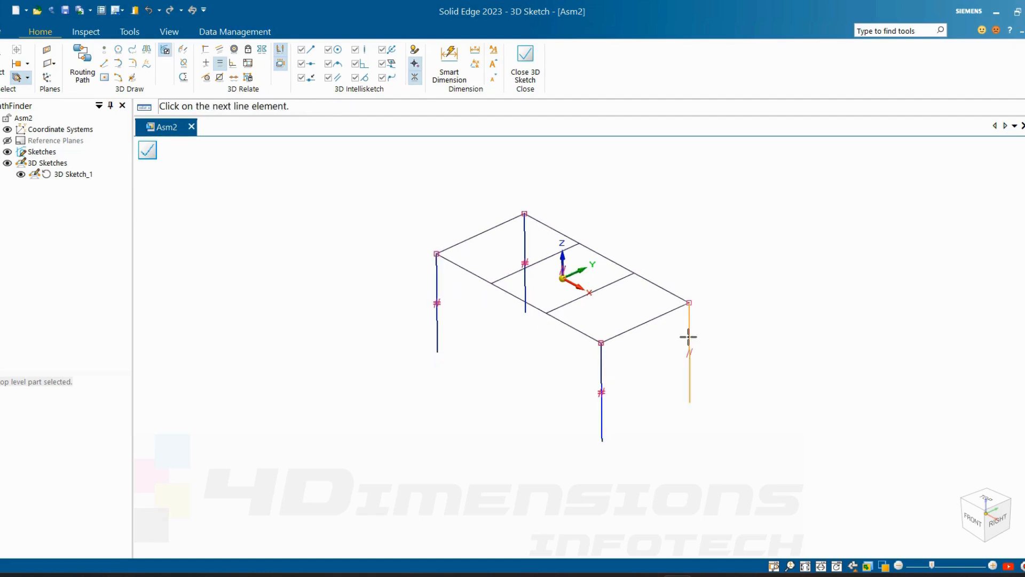
click(689, 336)
key(Escape)
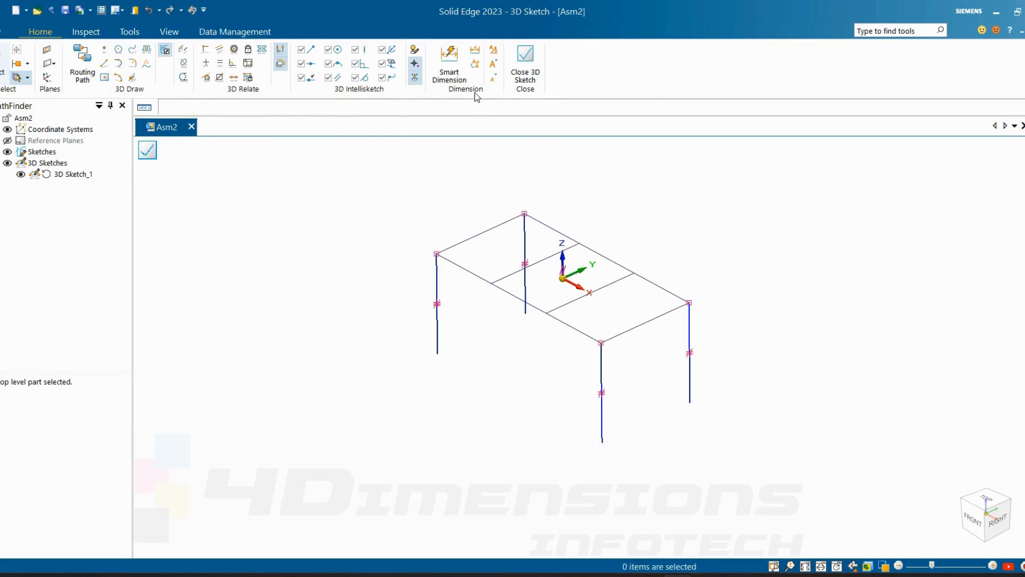
- Dimension the front left leg line's length as 320 mm
click(449, 64)
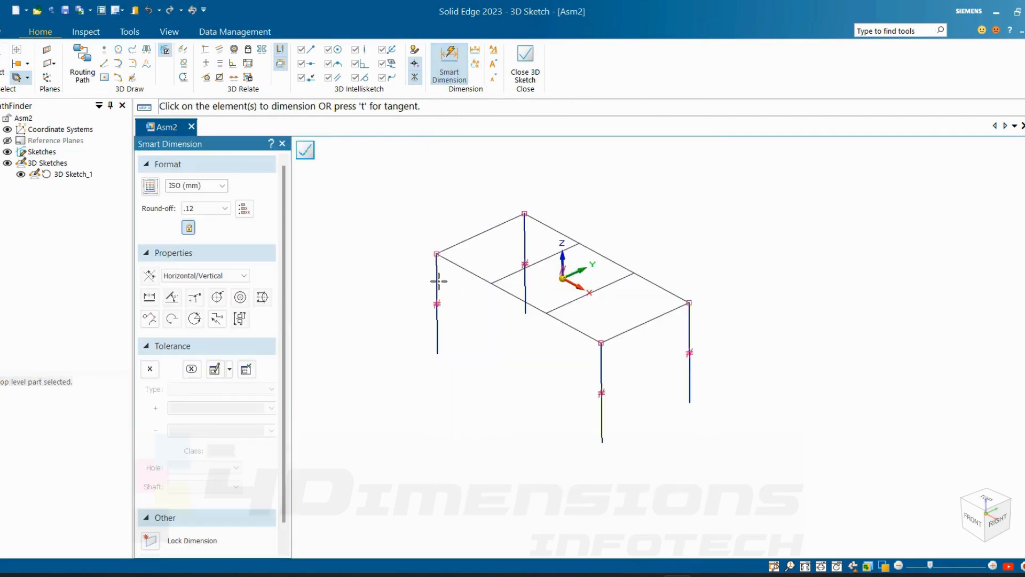
click(437, 281)
click(424, 290)
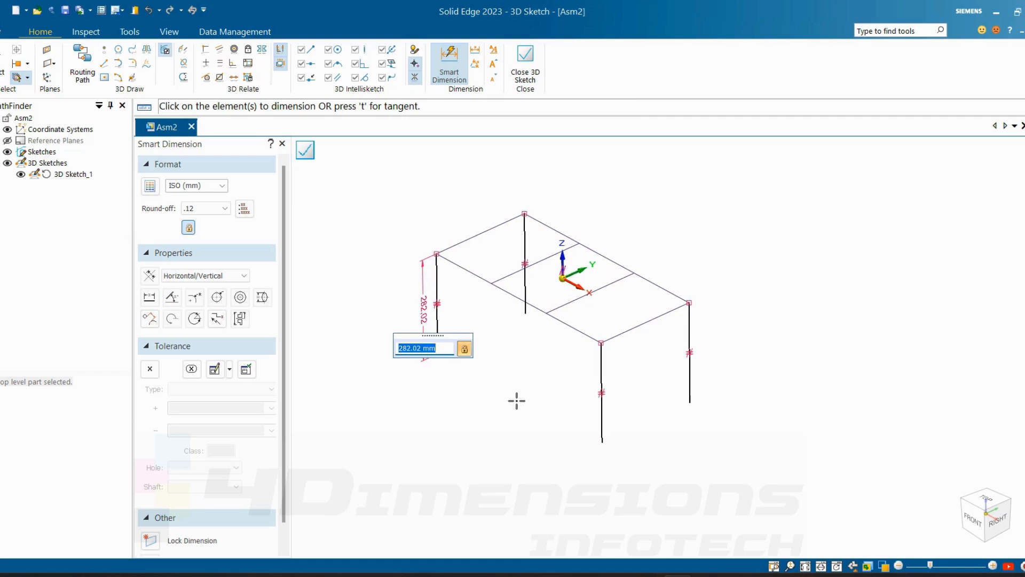
text(320)
key(Return)
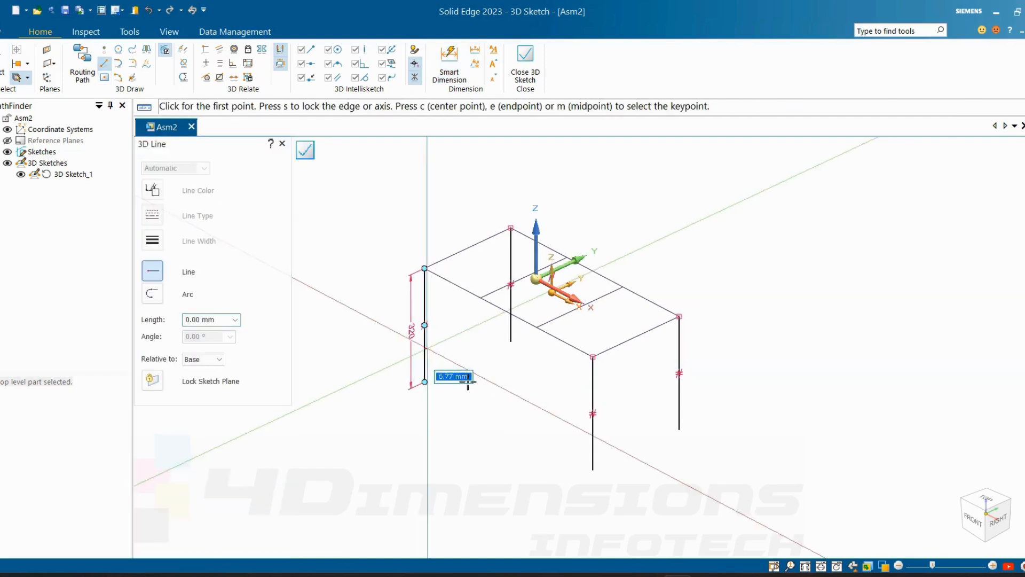
- Draw a crossbar line parallel to the X axis between the two front legs, below their midpoints
click(425, 349)
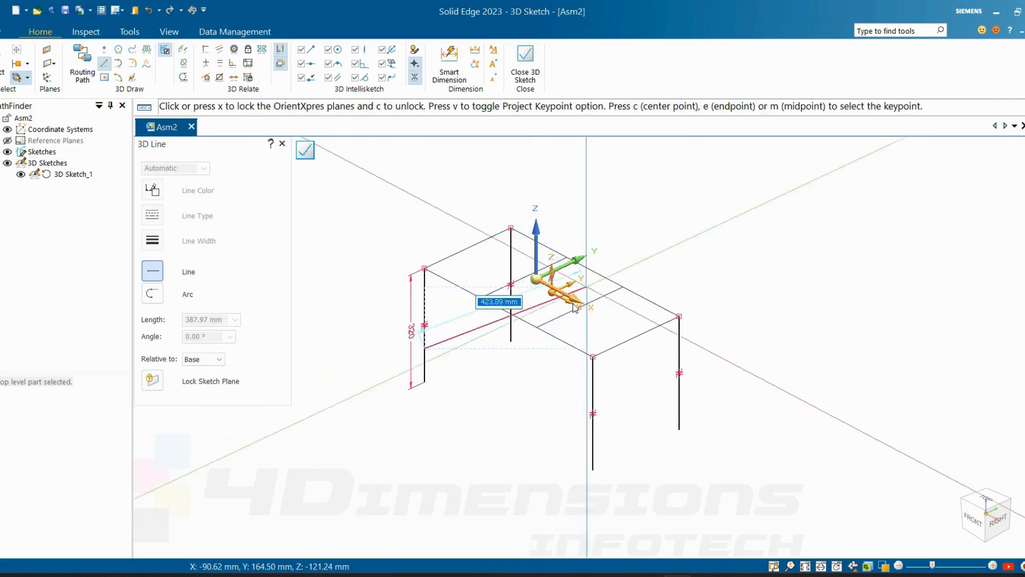
click(593, 436)
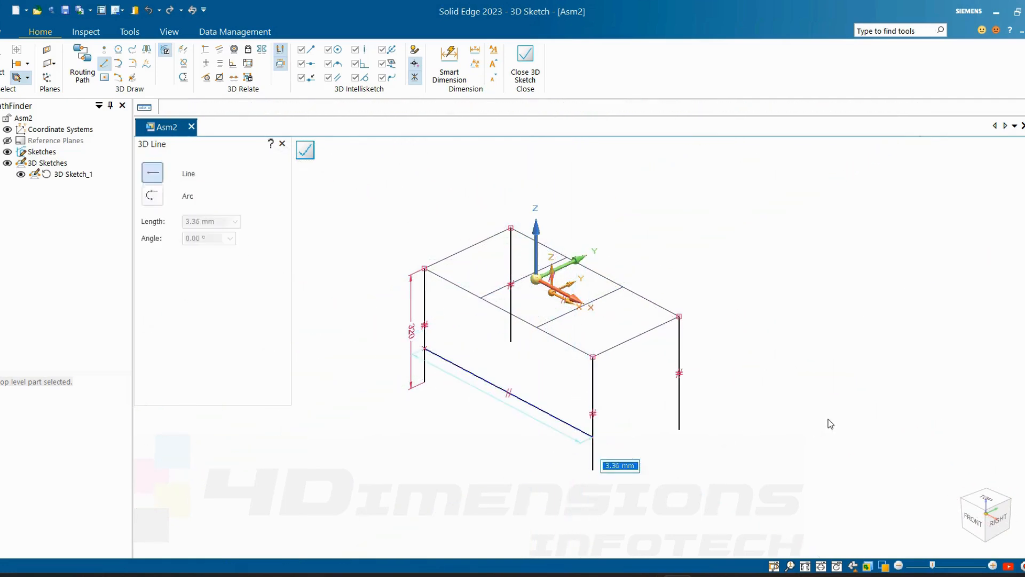
key(Escape)
- Connect the front crossbar's right endpoint to the front right leg line with a Connect relation
scroll(623, 448, up, 3)
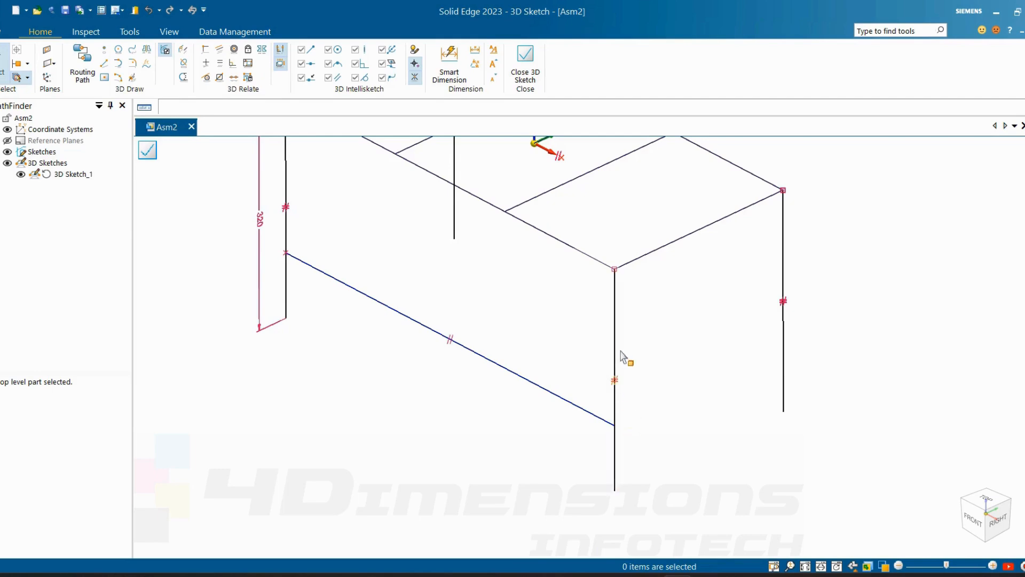
click(206, 51)
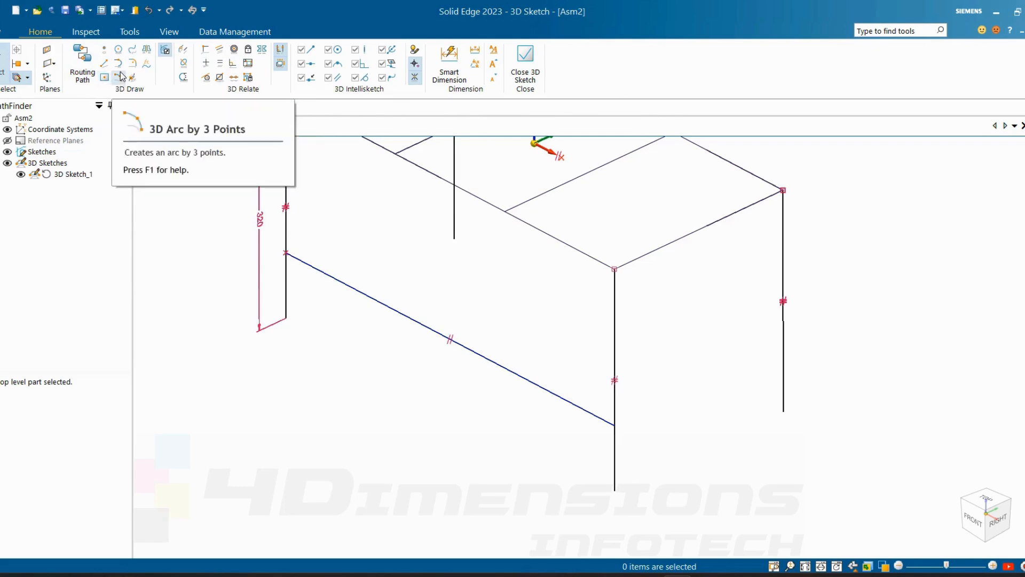
click(206, 52)
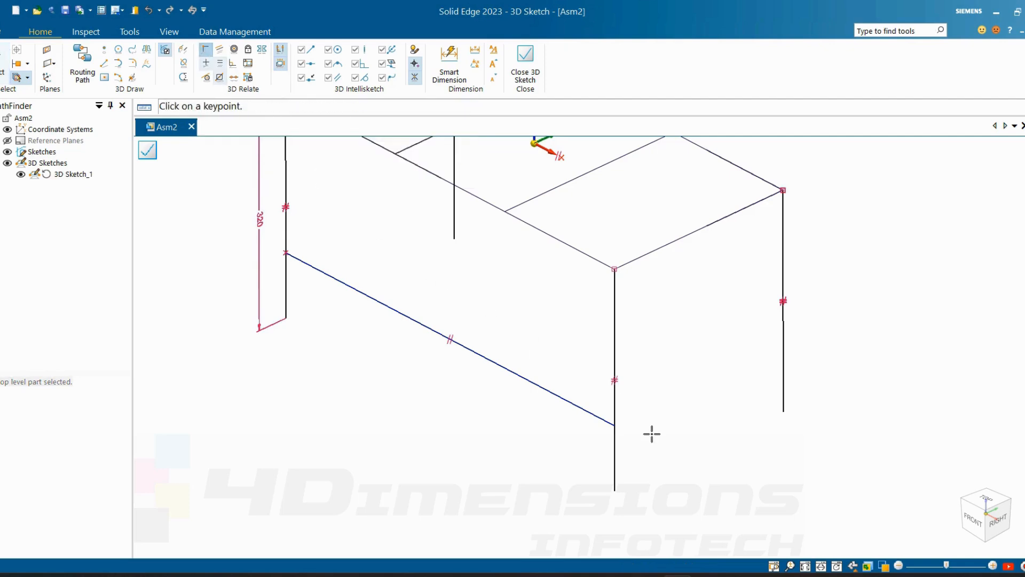
click(613, 425)
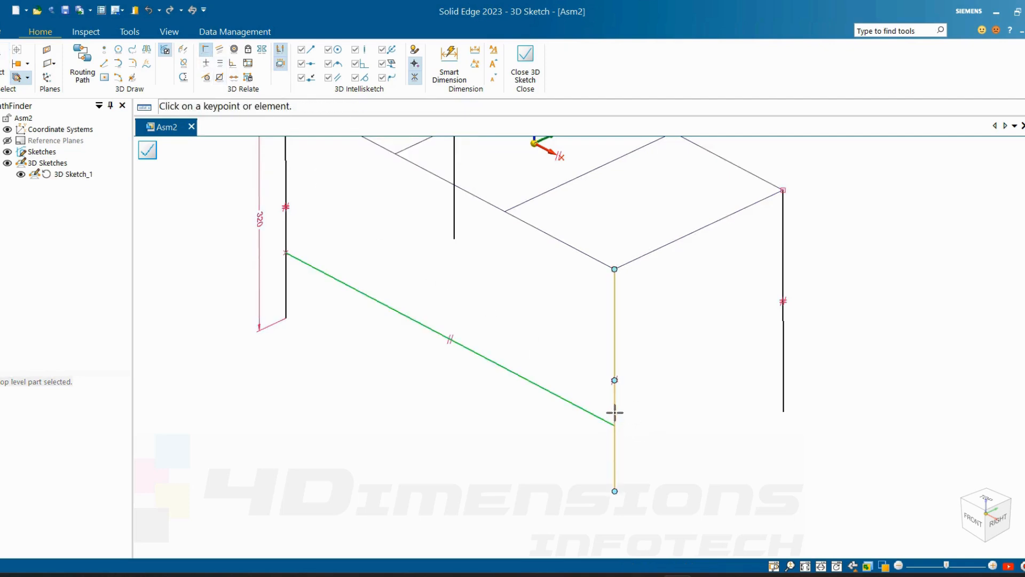
click(614, 412)
scroll(634, 431, up, 1)
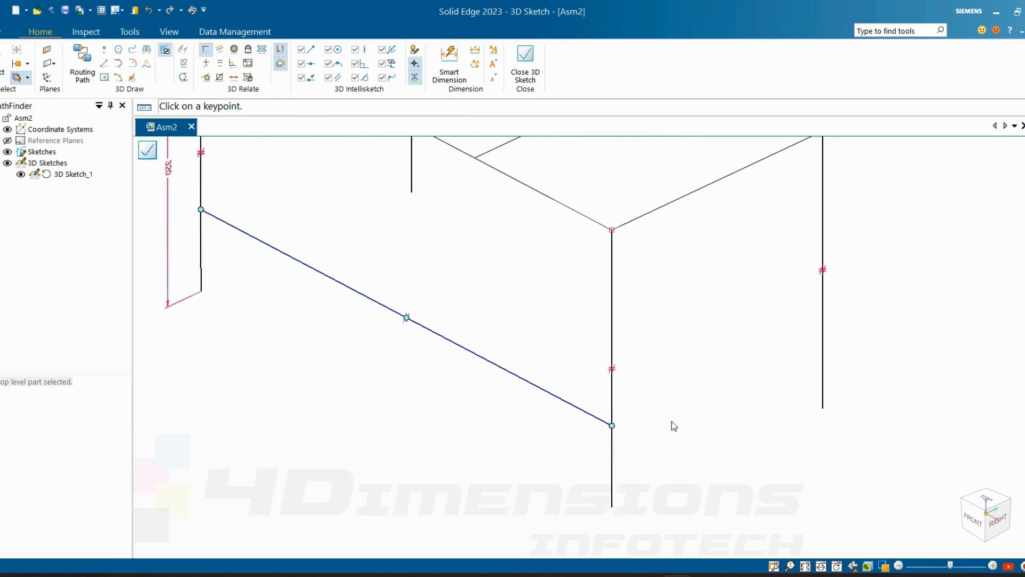
key(Escape)
- Dimension the vertical distance from the front crossbar to the front left leg's lower end as 100 mm
scroll(674, 425, down, 3)
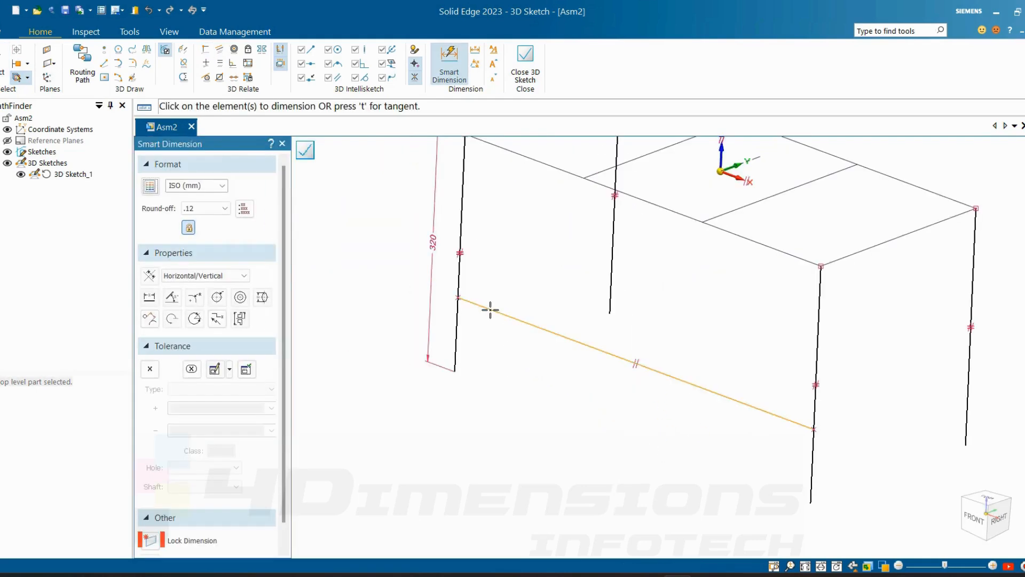
click(489, 309)
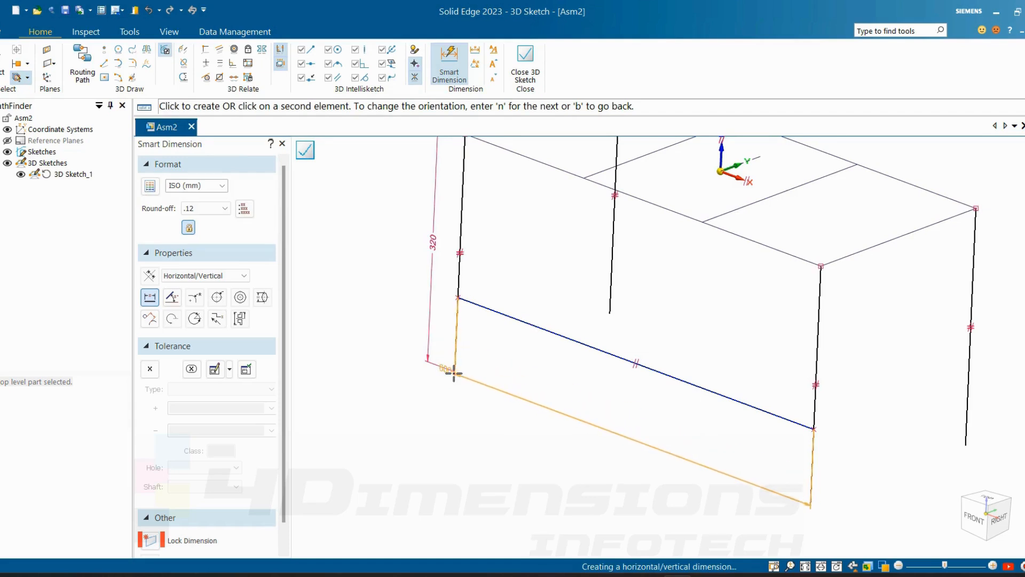
click(453, 372)
click(514, 377)
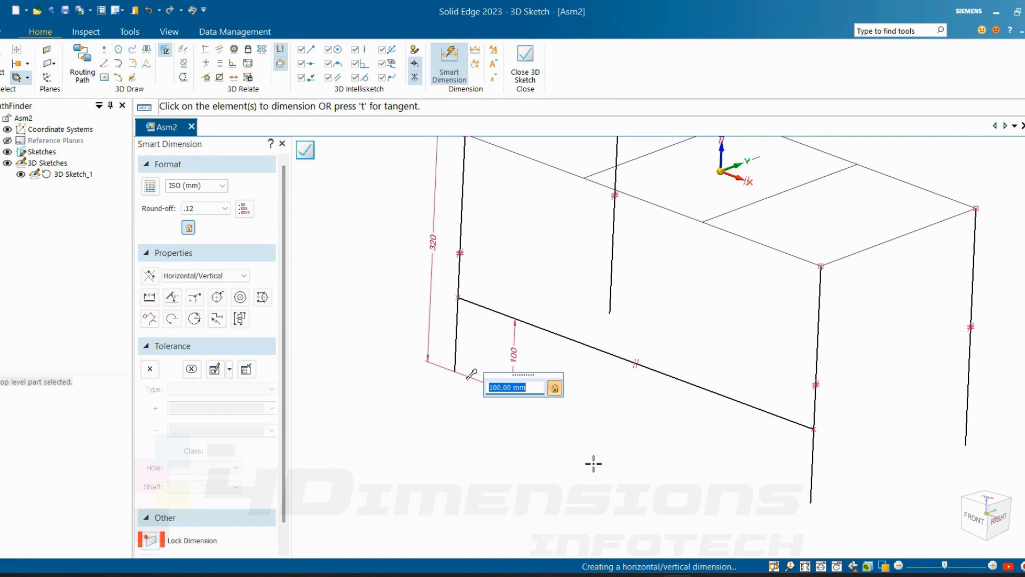
key(Return)
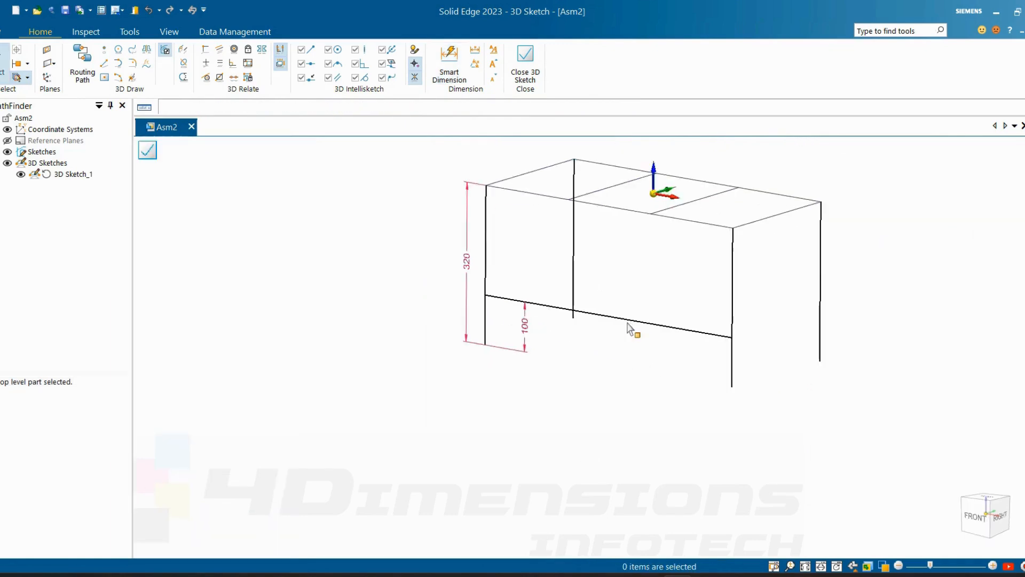
- Set the front left leg's length dimension to 280 mm
middle_drag(572, 315, 555, 314)
click(473, 264)
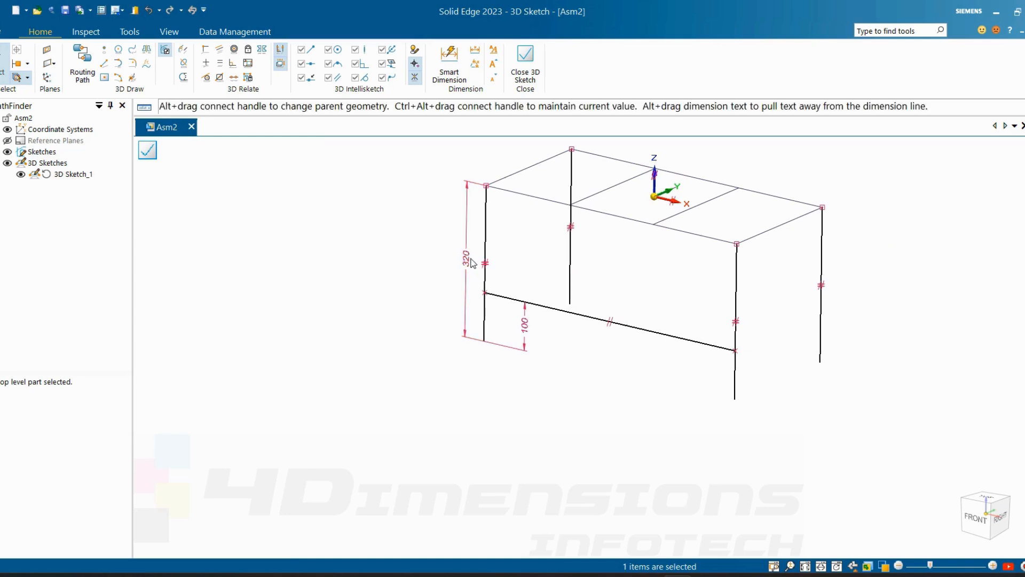
text(280)
key(Return)
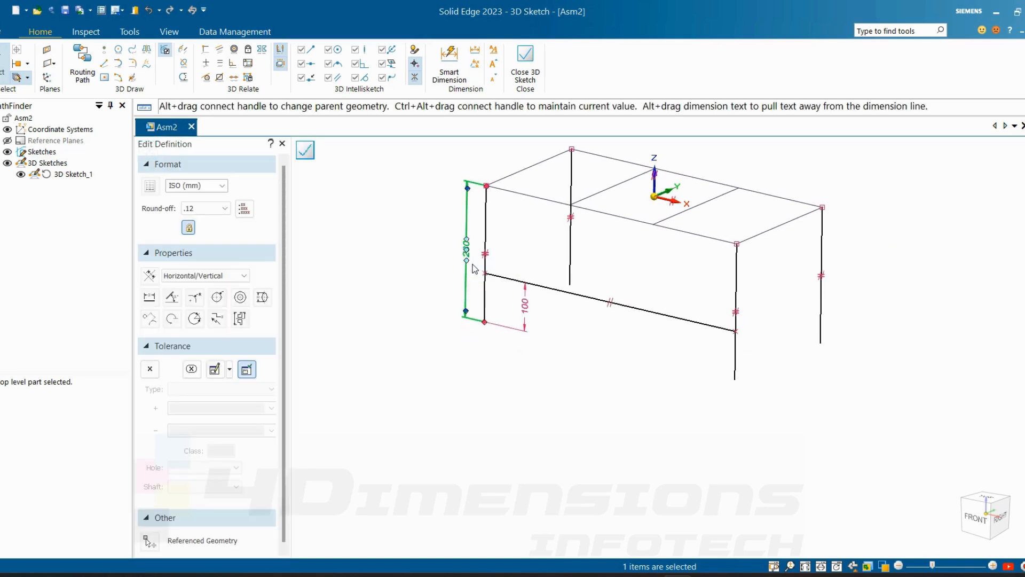
- Draw a crossbar line parallel to the X axis between the two back legs
middle_drag(475, 268, 694, 308)
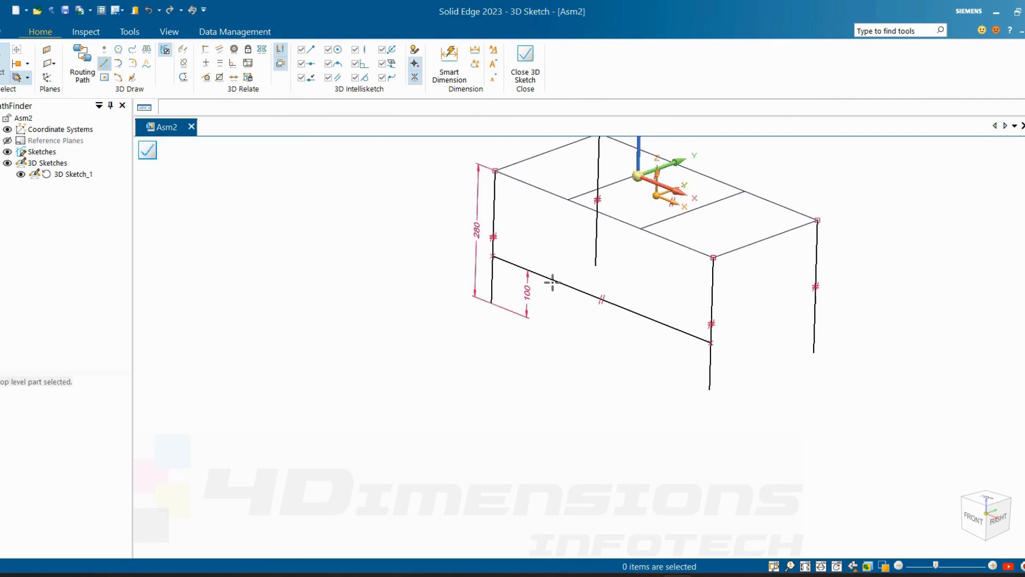
key(l)
click(599, 224)
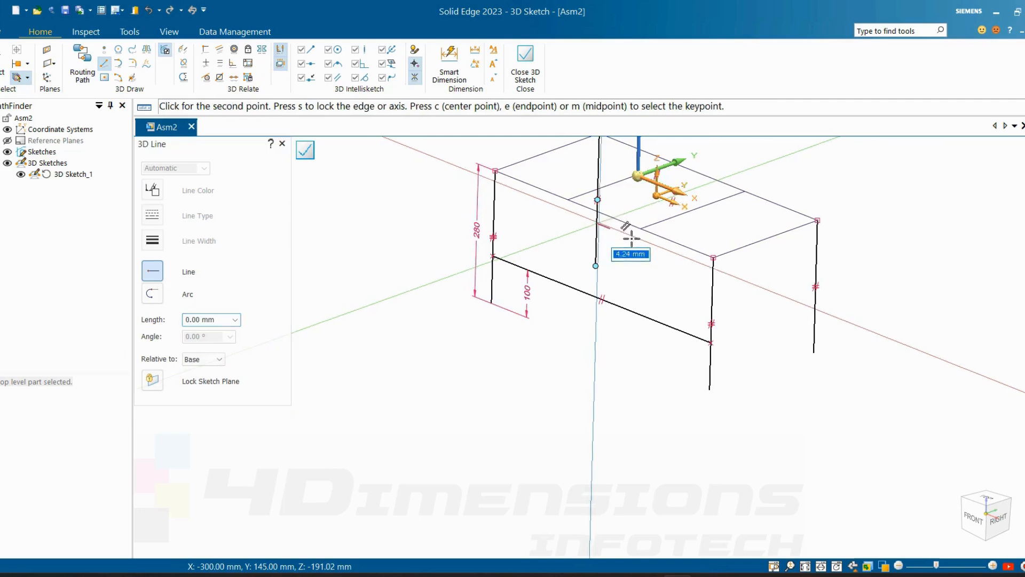
click(815, 309)
key(Escape)
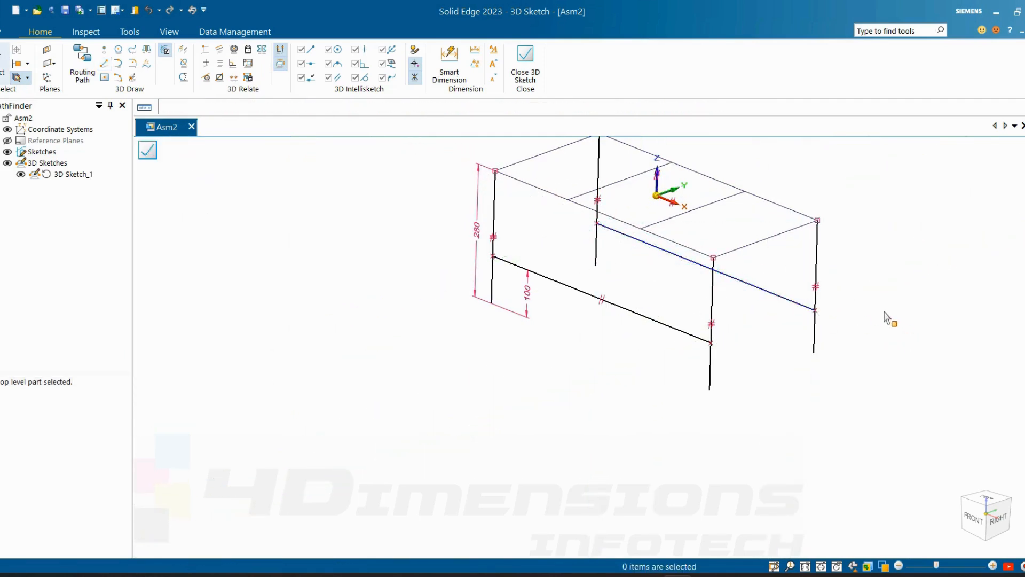
- Dimension the vertical distance from the back crossbar's left endpoint to the back left leg's lower end as 100 mm
click(614, 229)
click(598, 261)
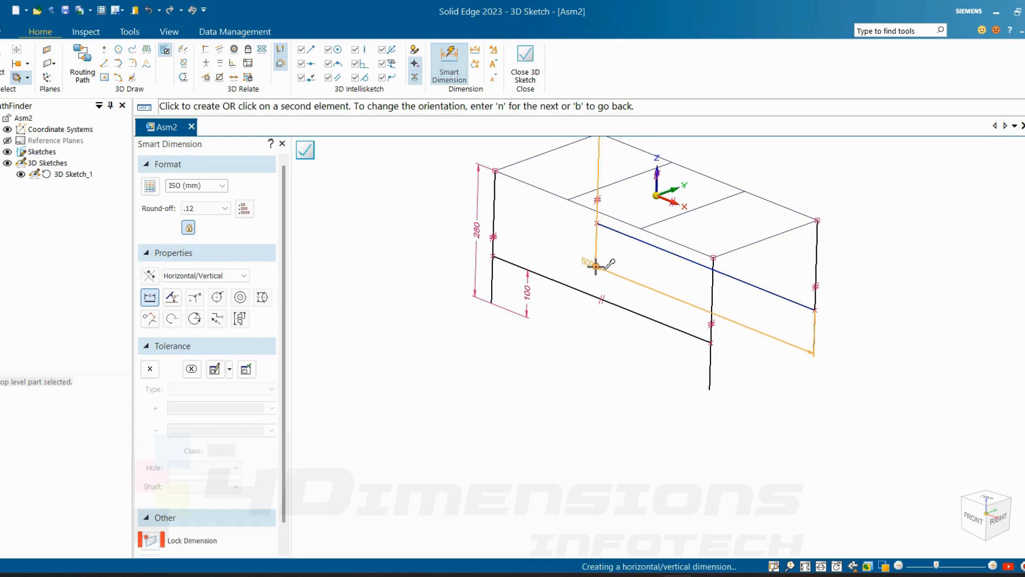
click(624, 264)
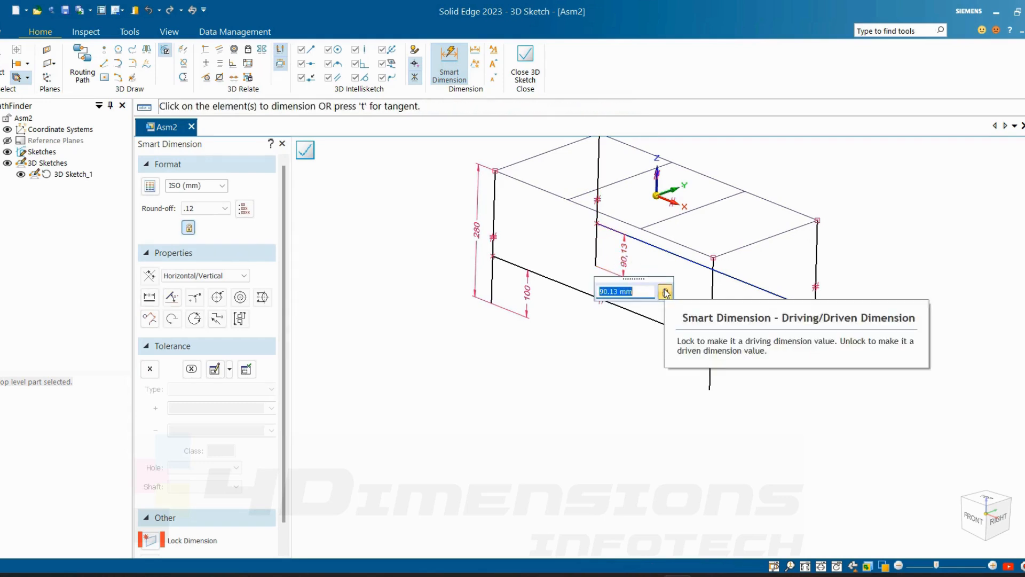
text(100)
key(Return)
key(Escape)
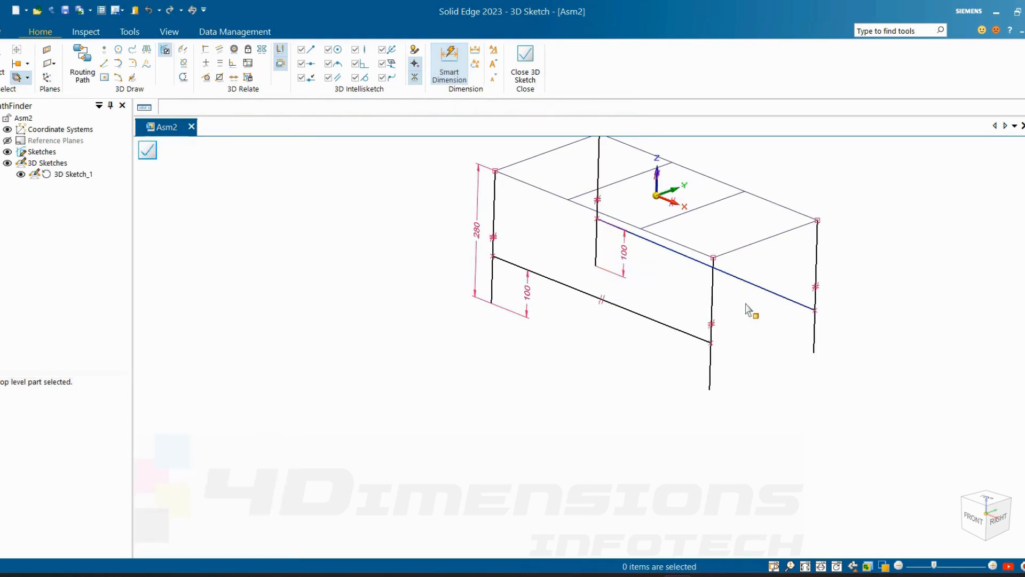
- Delete the back crossbar line between the two back legs
click(770, 300)
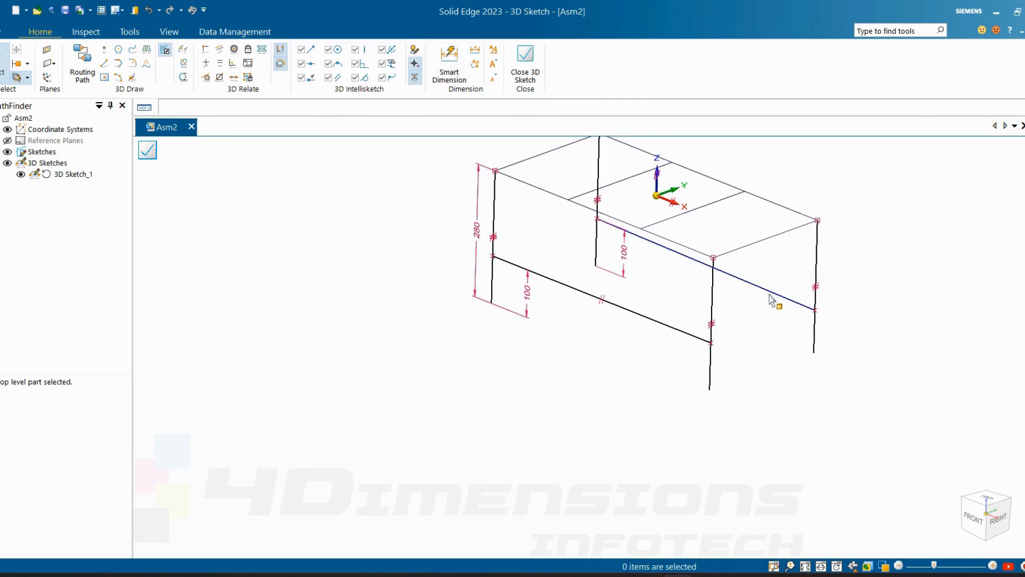
click(859, 430)
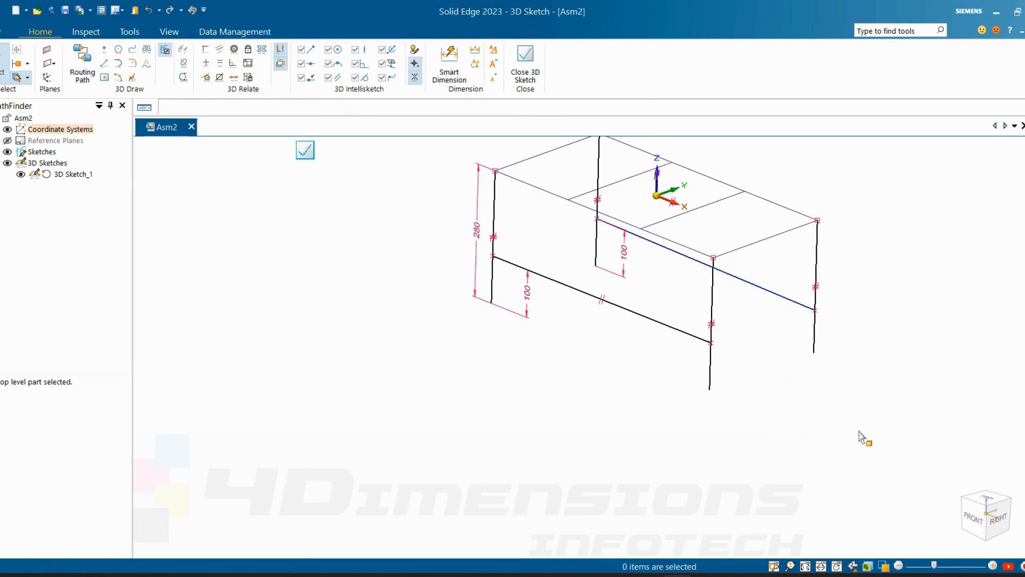
click(781, 297)
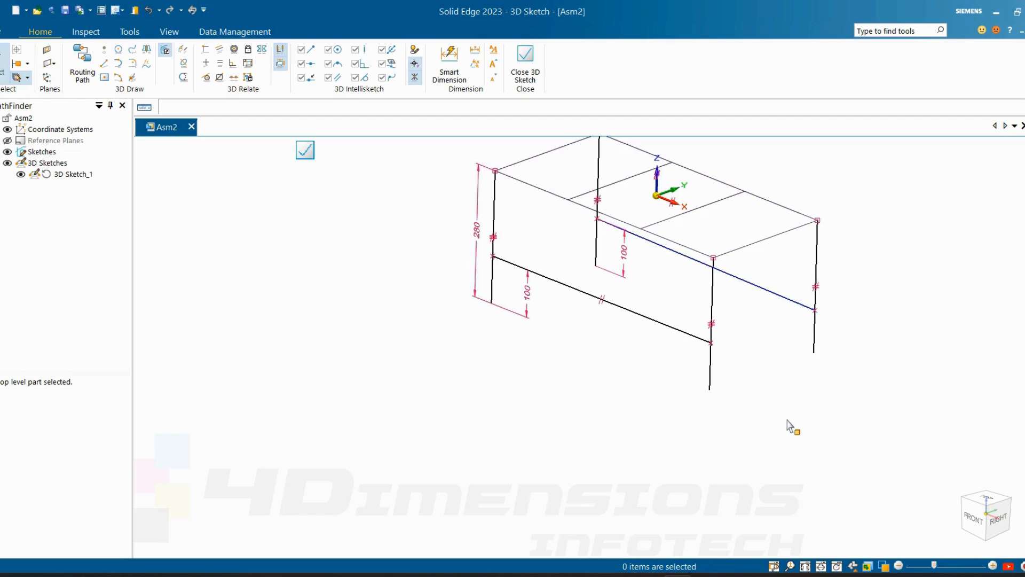
key(Delete)
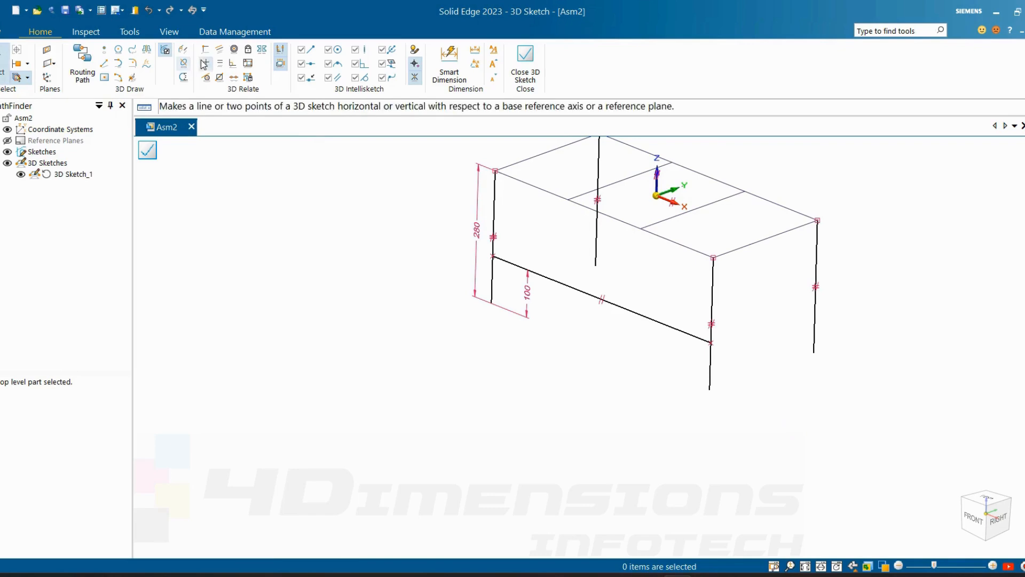
- Redraw the back crossbar parallel to the X axis between the back legs and connect its right endpoint to the back right leg
click(104, 63)
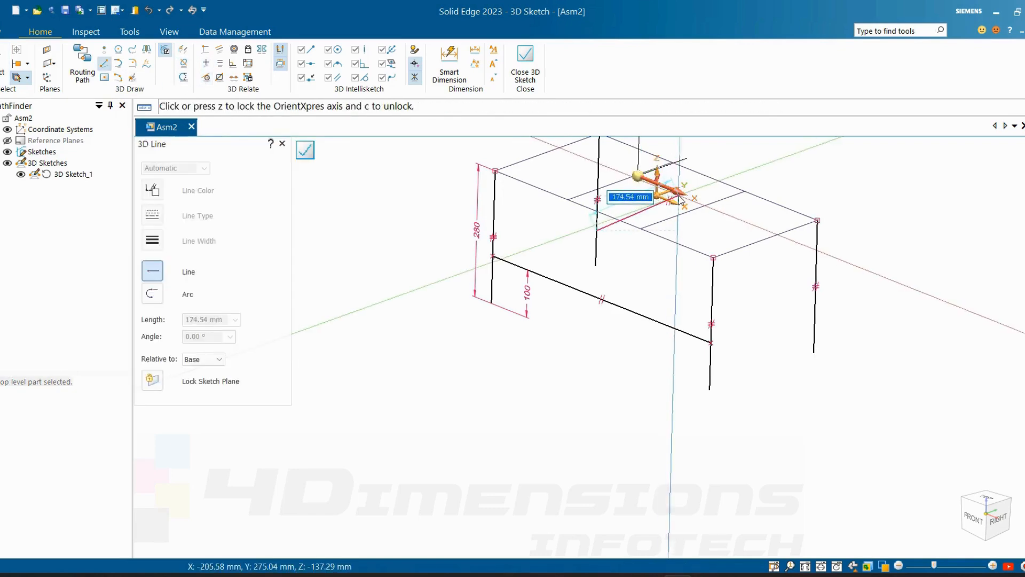
click(815, 319)
scroll(851, 353, up, 2)
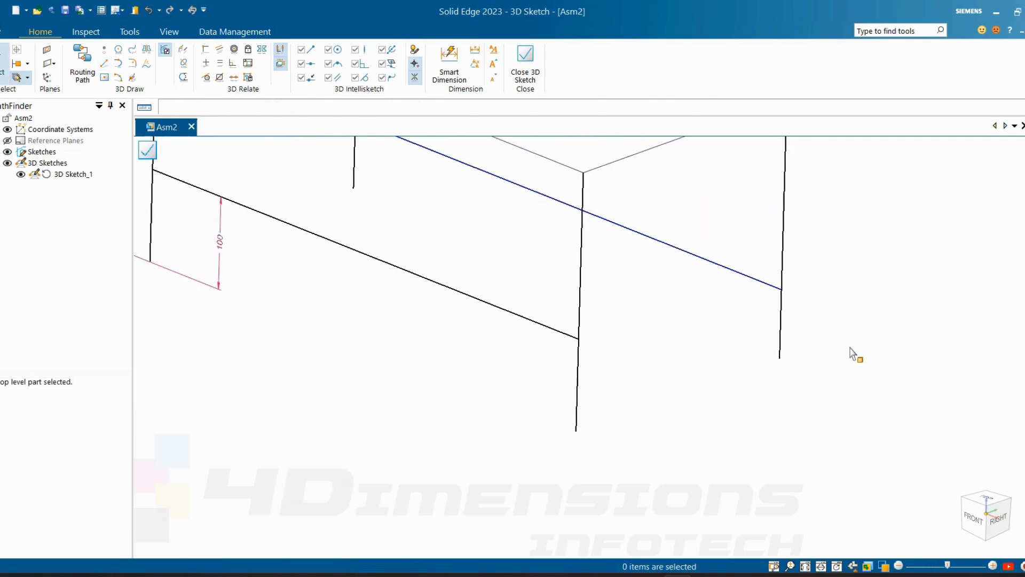
scroll(811, 278, up, 2)
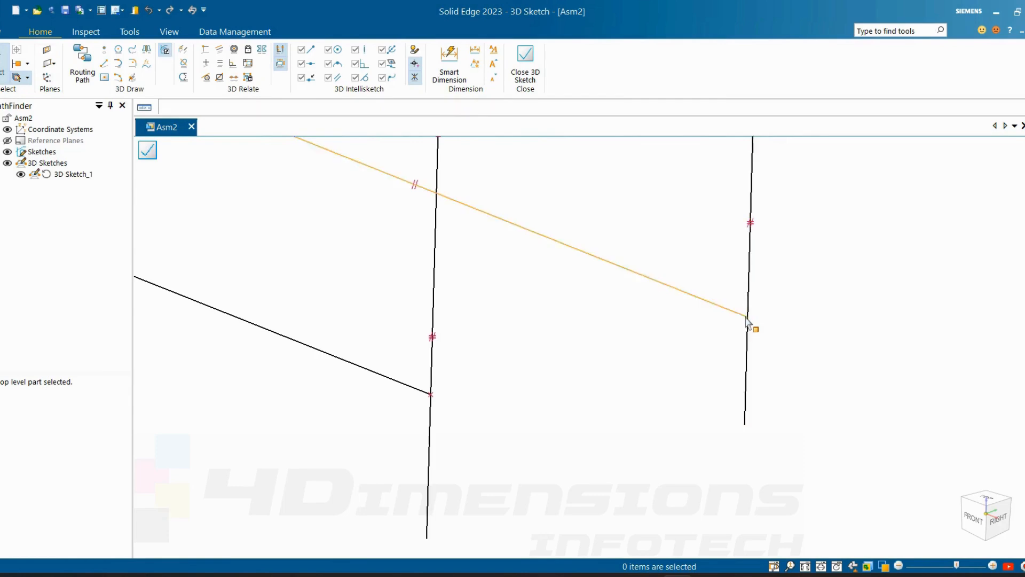
click(205, 49)
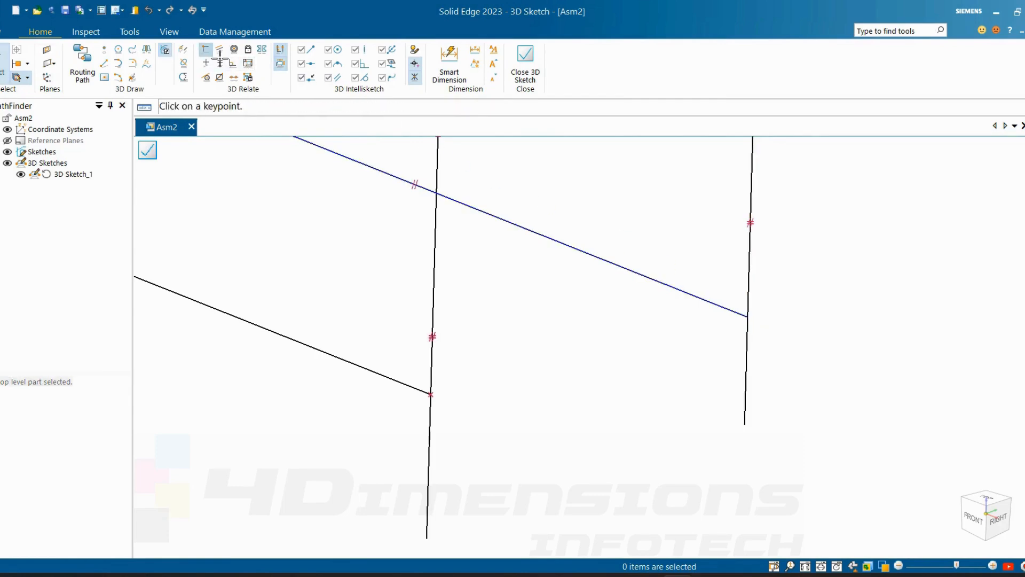
click(747, 317)
click(751, 296)
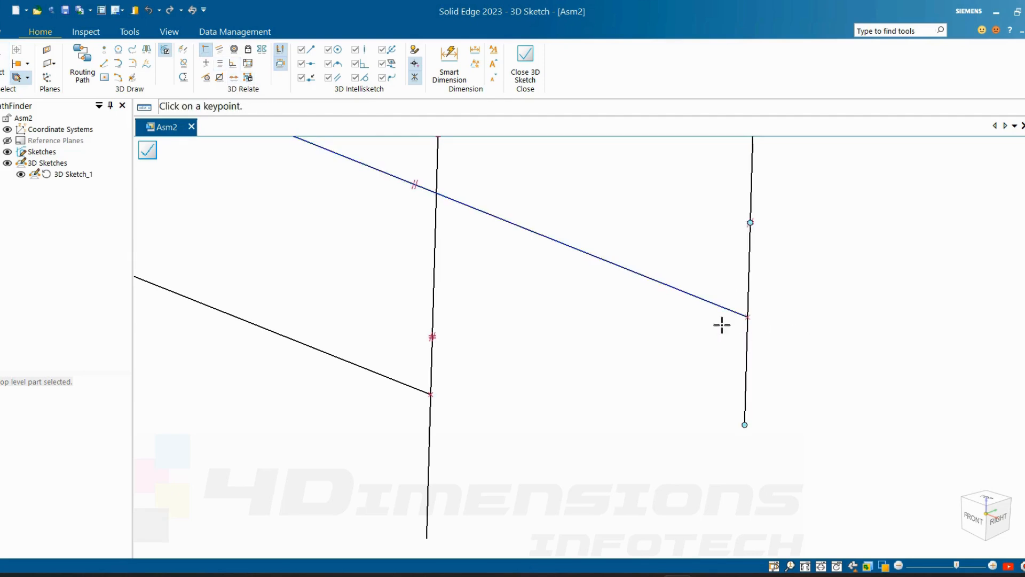
- Dimension the vertical distance from the redrawn back crossbar to the back left leg's lower end as 100 mm
scroll(715, 325, down, 5)
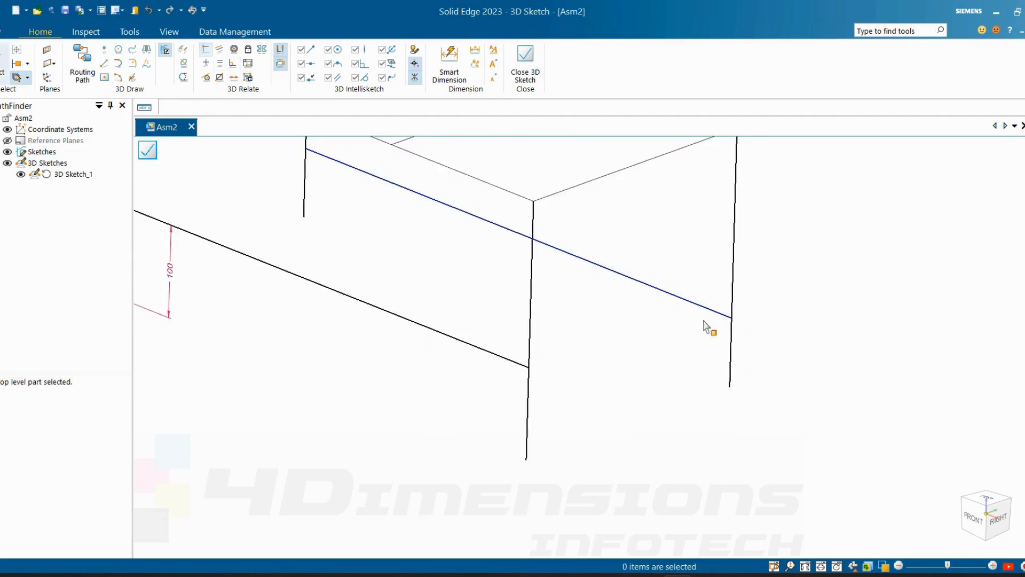
click(451, 72)
click(462, 219)
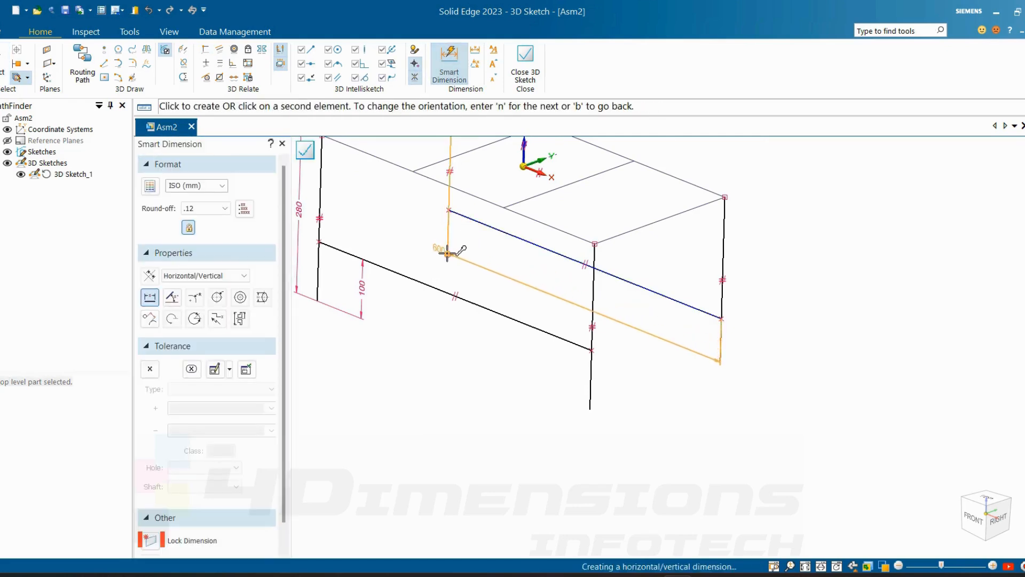
click(448, 250)
click(470, 251)
text(10)
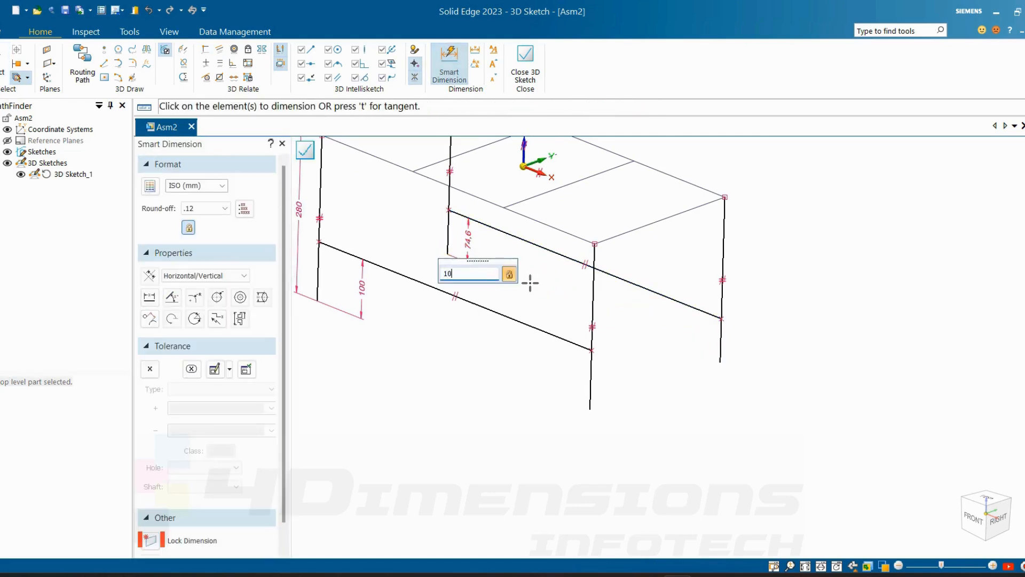
text(0)
key(Return)
scroll(593, 315, down, 2)
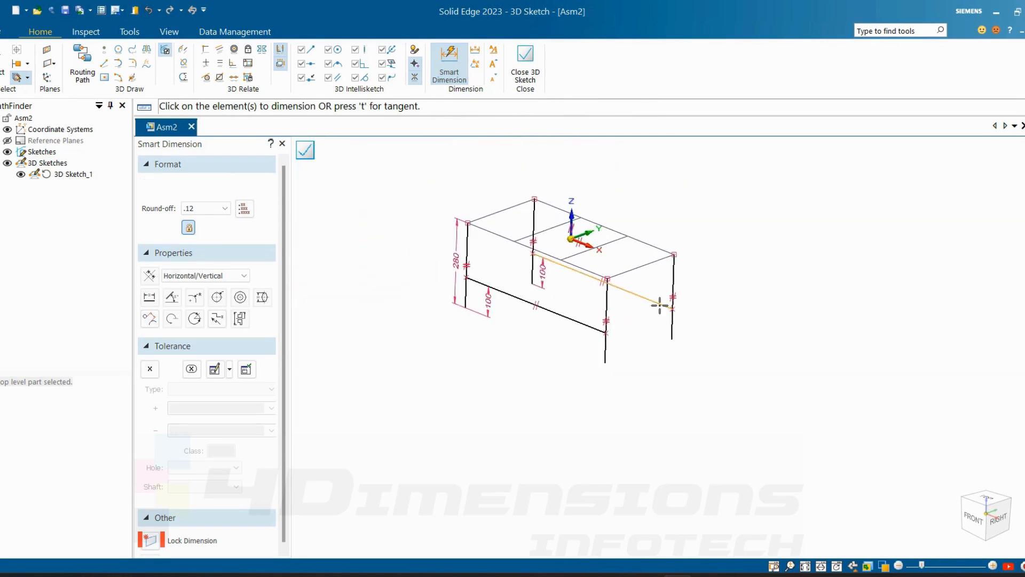
key(Escape)
- Draw a right-side crossbar parallel to the Y axis between the two right legs and connect its back endpoint to the back right leg
mouse_move(623, 282)
middle_down()
mouse_move(587, 250)
mouse_move(561, 203)
mouse_move(573, 255)
middle_up()
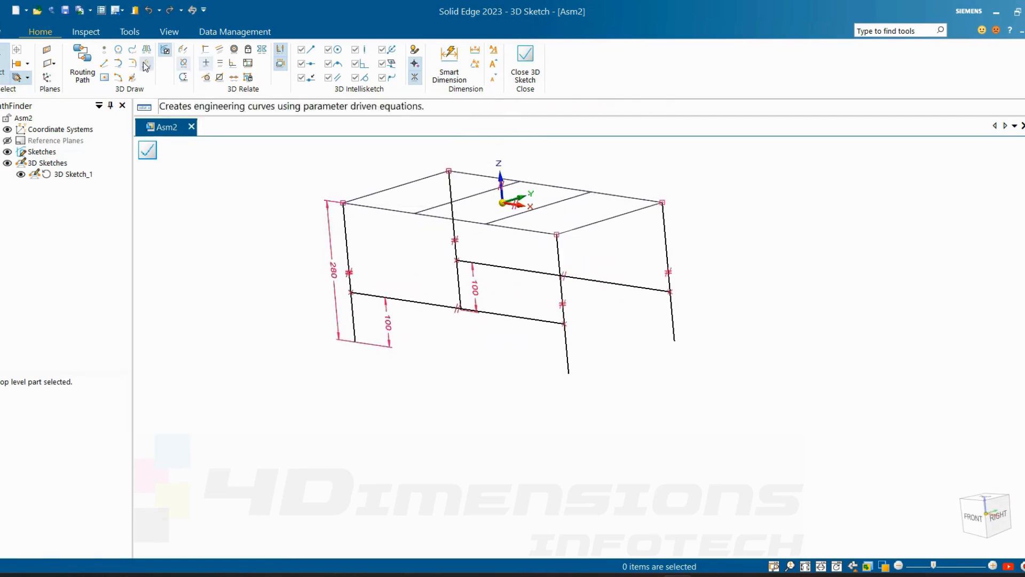
click(104, 63)
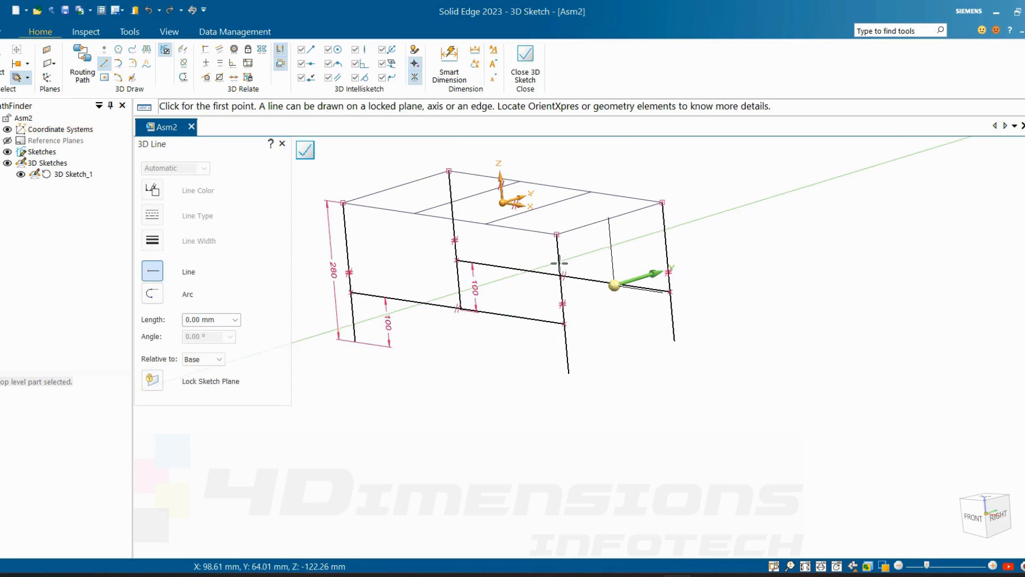
click(563, 304)
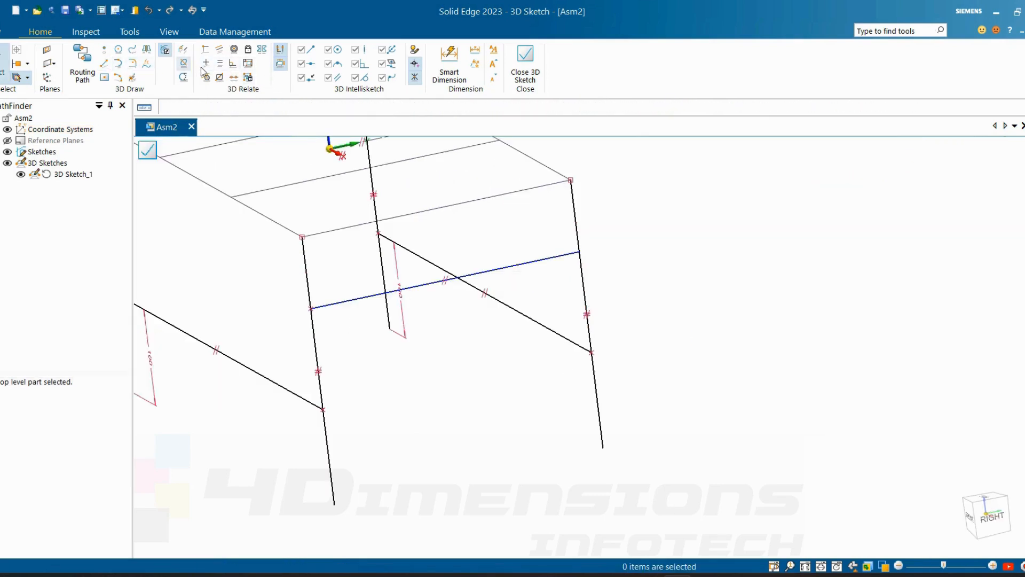
click(205, 49)
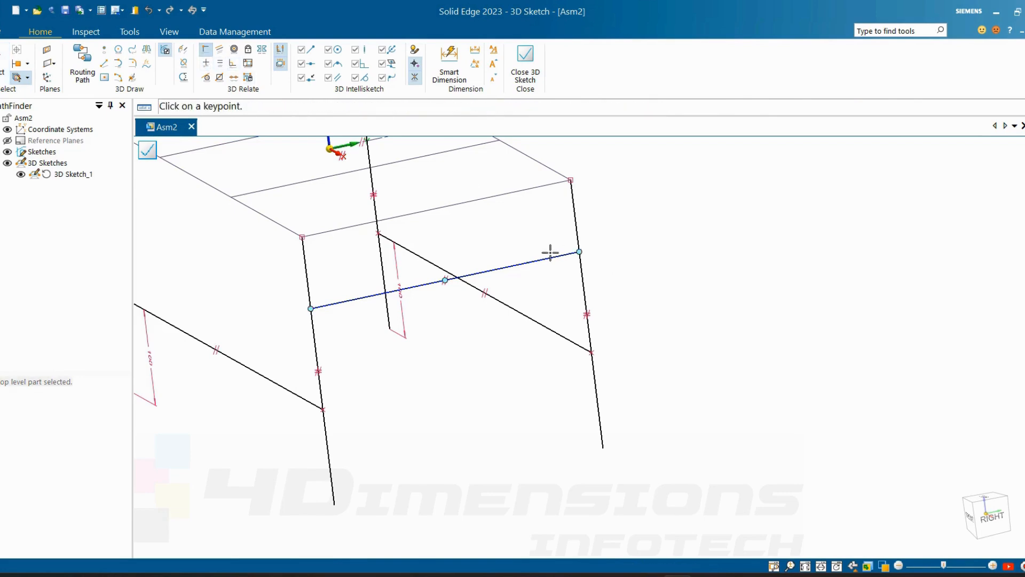
click(581, 251)
click(579, 240)
- Add an 80 mm Distance Between dimension from the right-side crossbar's front endpoint up to the front right top corner
middle_drag(626, 248, 704, 272)
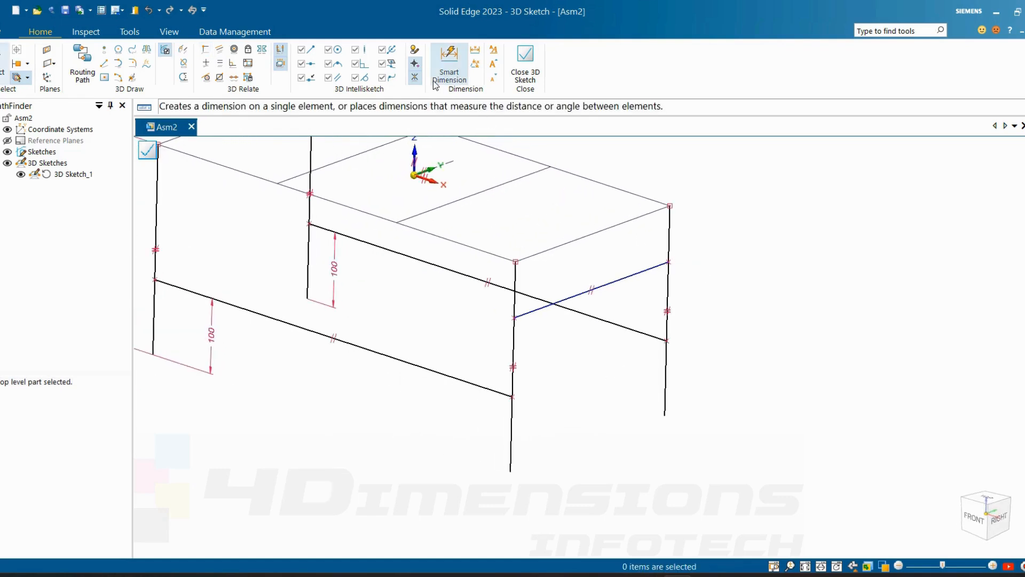
click(449, 59)
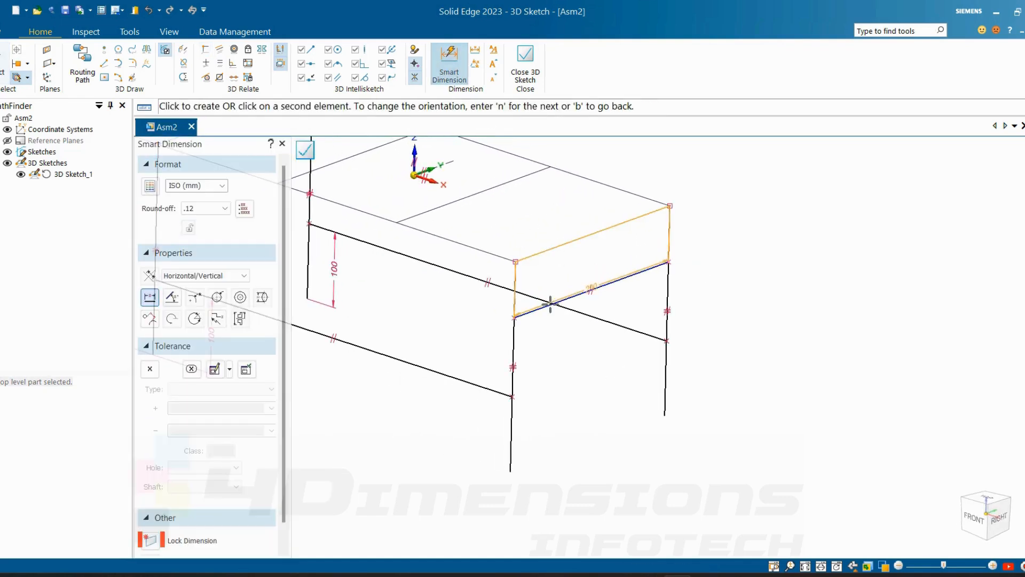
click(512, 318)
click(519, 317)
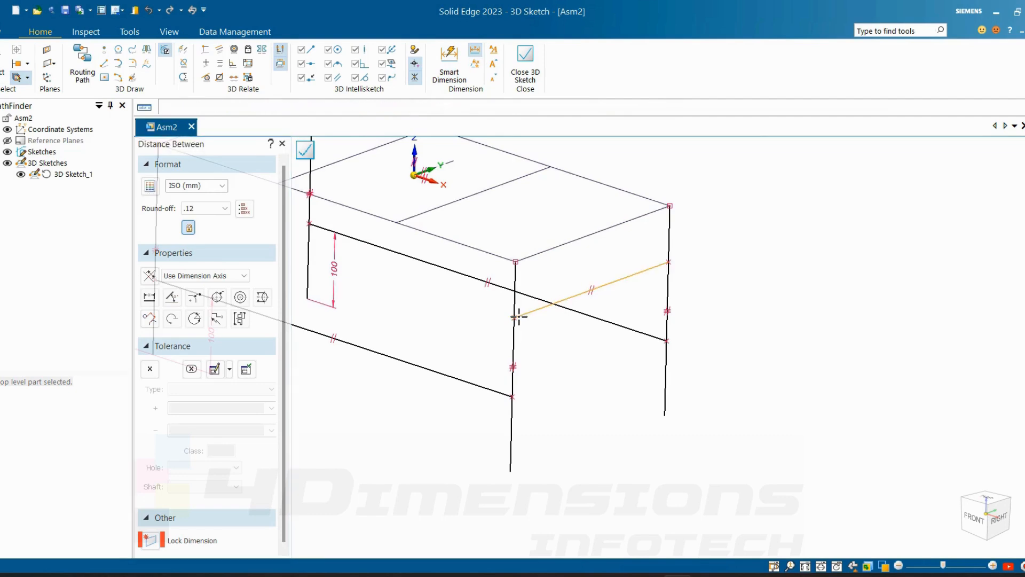
click(516, 262)
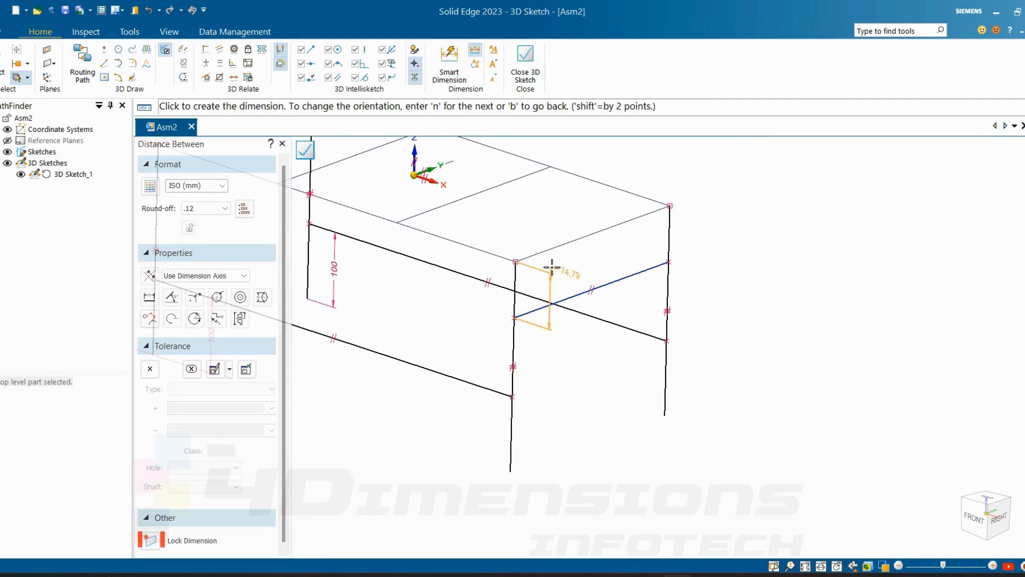
click(552, 268)
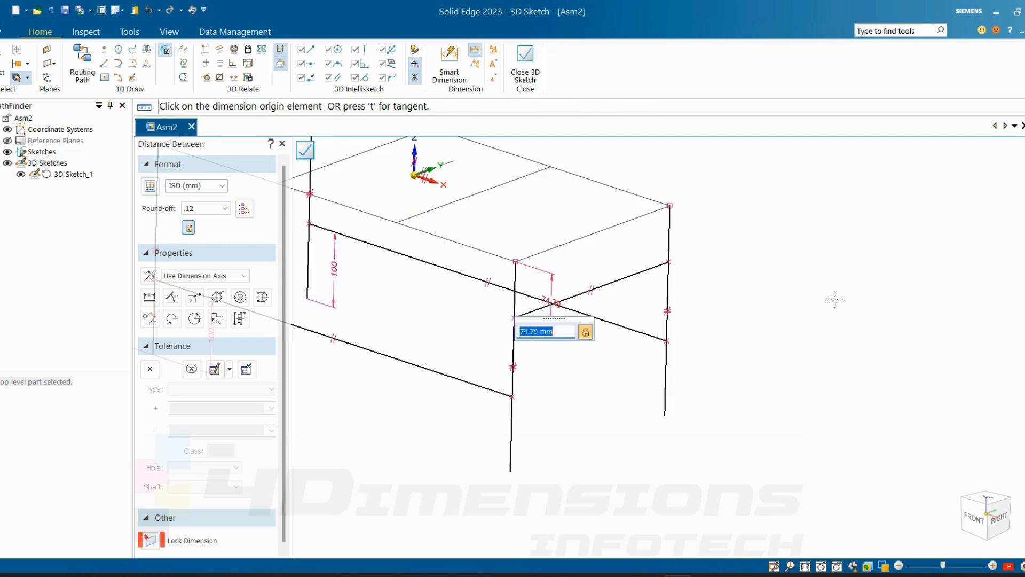
text(80)
key(Return)
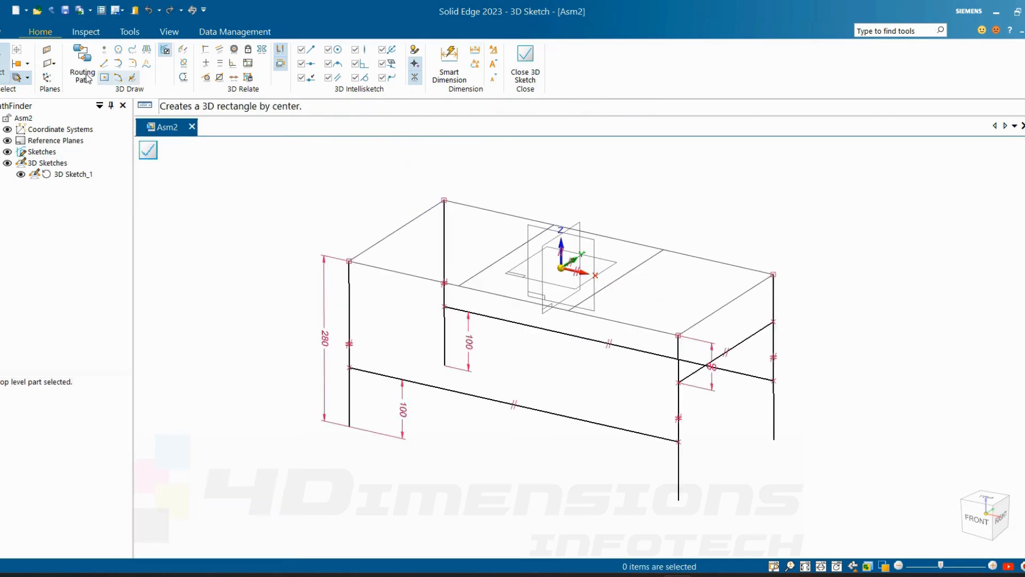
- Draw a left-side crossbar parallel to the Y axis from the front left leg to the back left leg
click(105, 63)
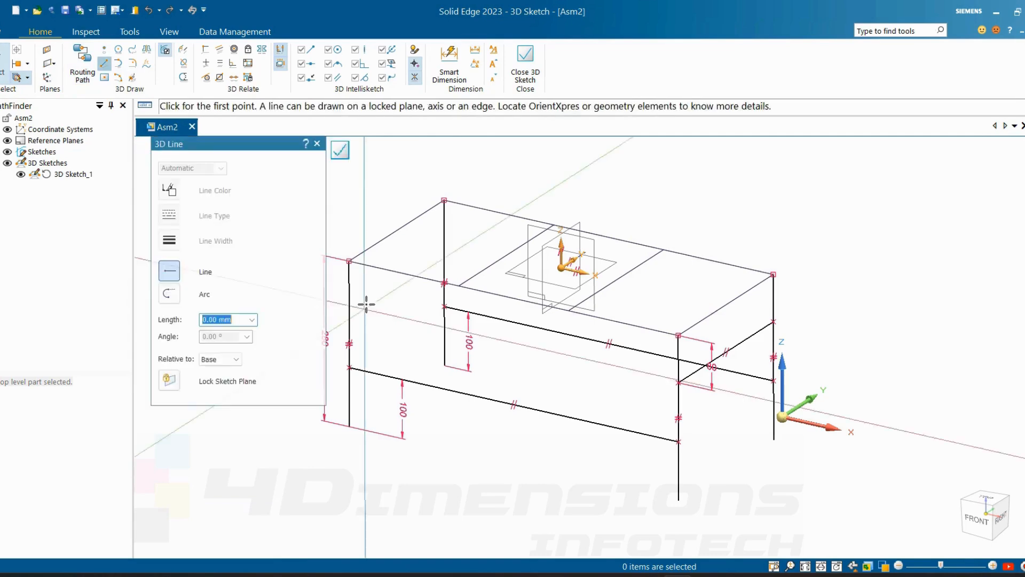
click(352, 296)
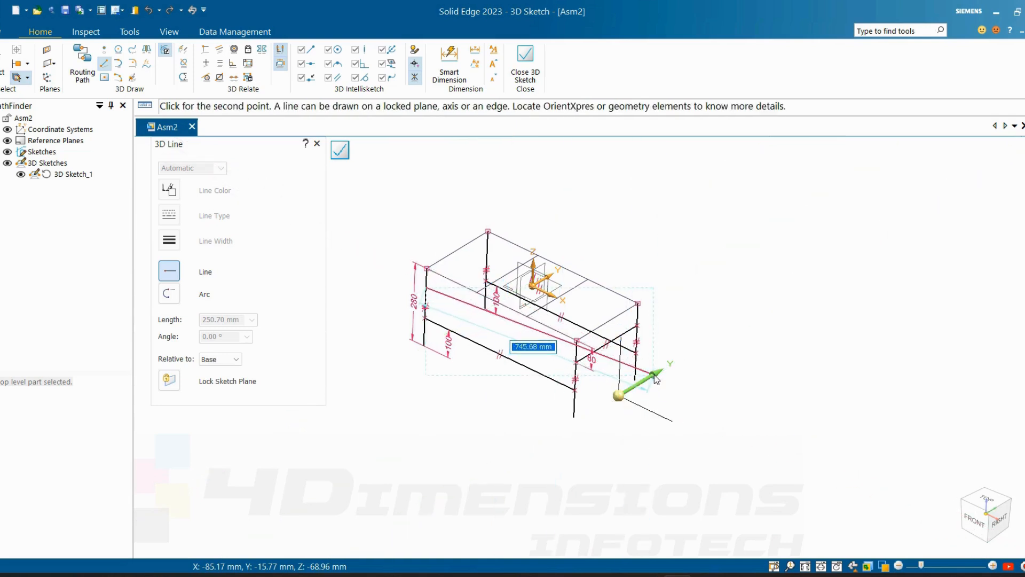
scroll(491, 275, up, 3)
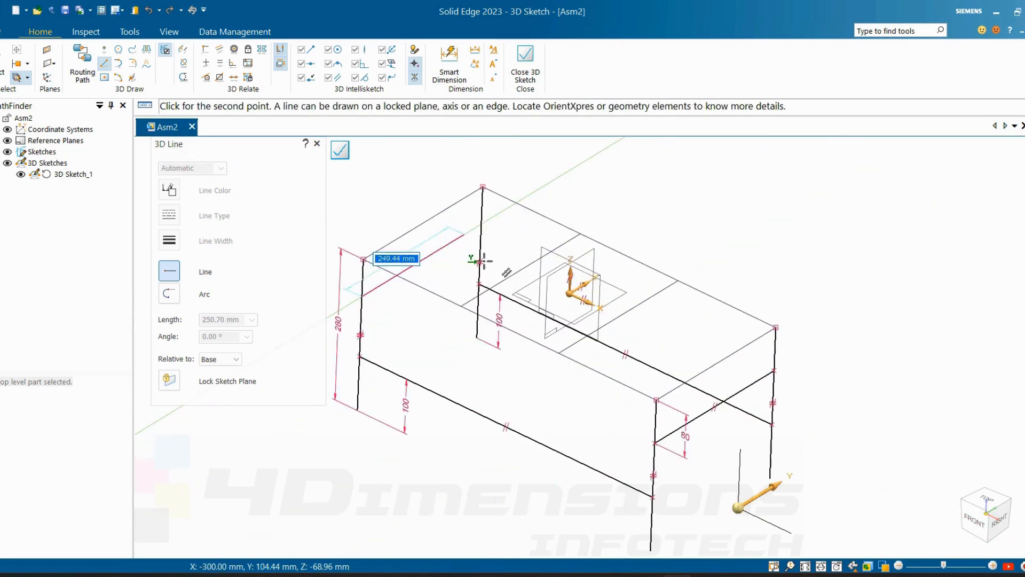
click(480, 224)
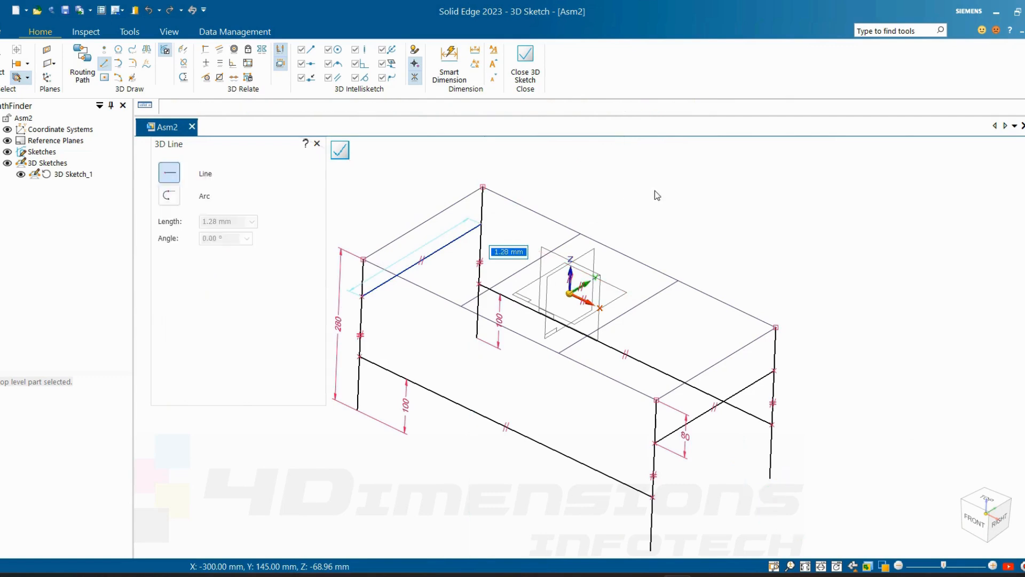
key(Escape)
- Connect the left-side crossbar's back endpoint to the back left leg line with a Connect relation
scroll(459, 291, up, 2)
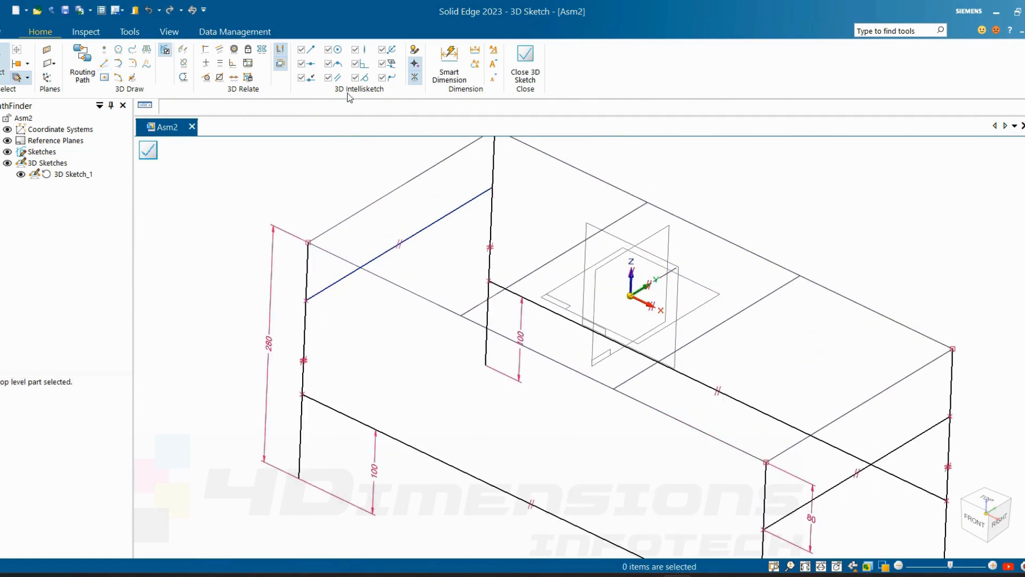
click(205, 49)
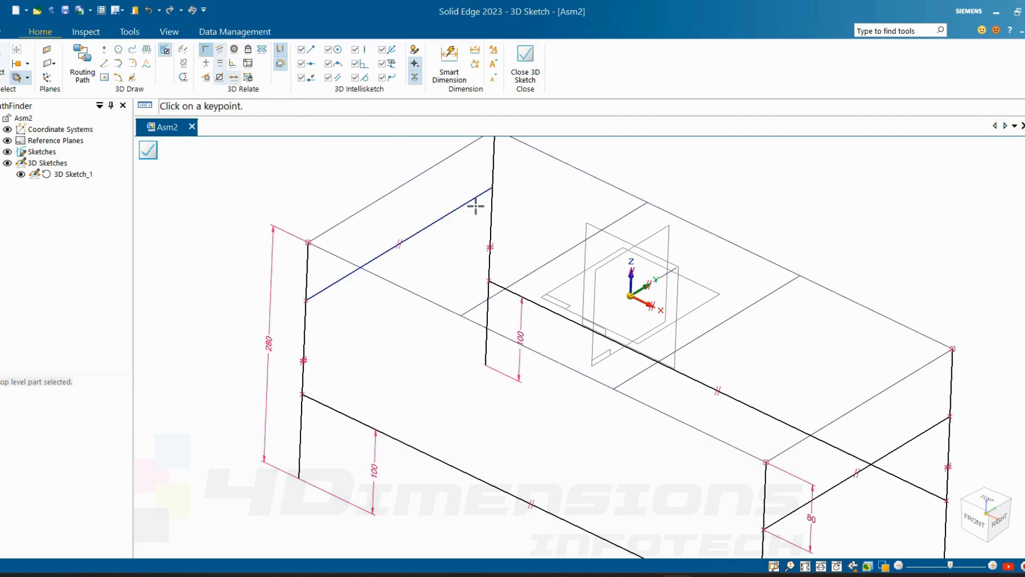
click(488, 191)
click(492, 176)
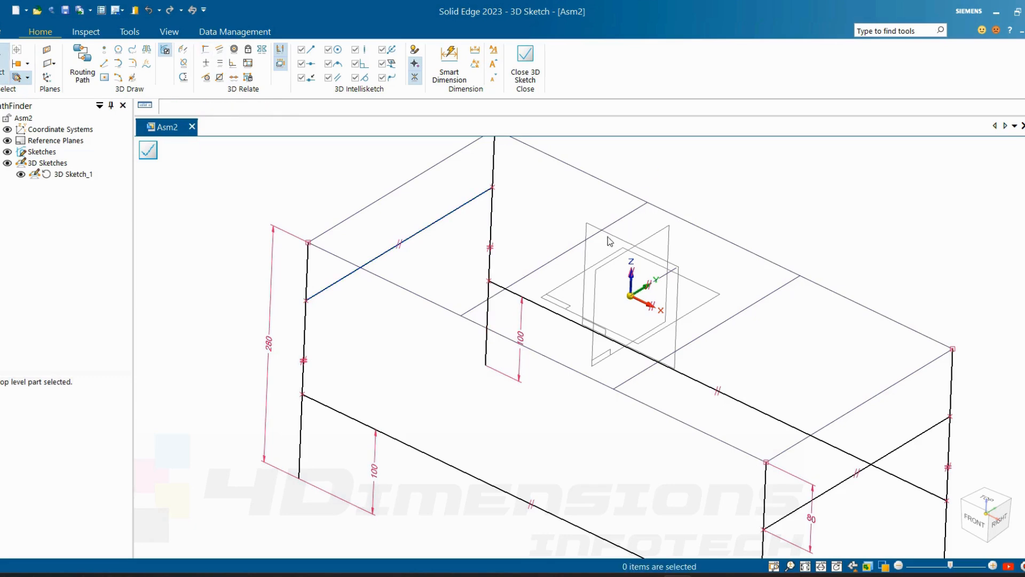
scroll(597, 239, down, 4)
mouse_move(595, 238)
middle_down()
mouse_move(592, 205)
mouse_move(579, 250)
middle_up()
scroll(579, 250, up, 3)
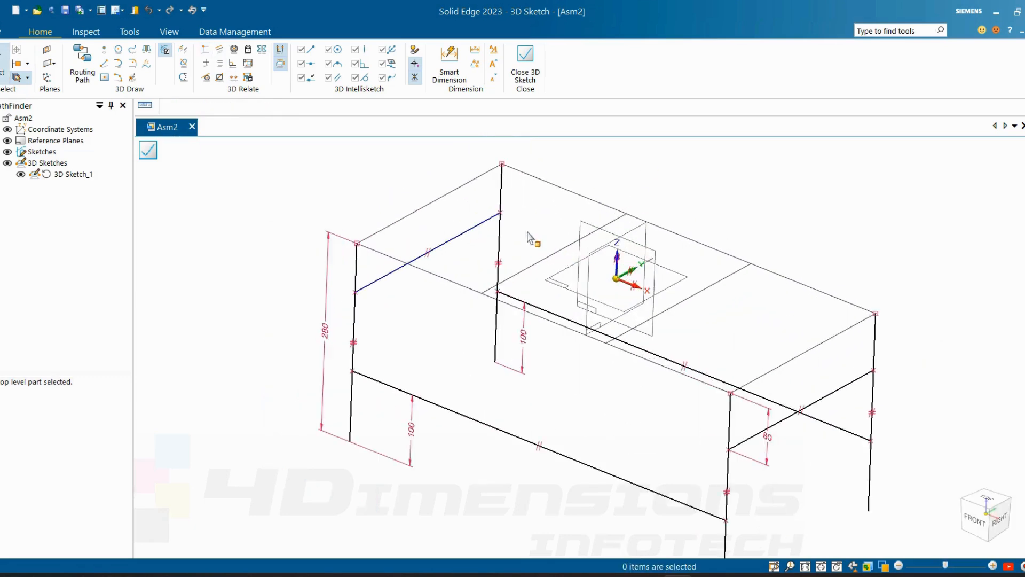
scroll(605, 179, down, 3)
mouse_move(556, 216)
middle_down()
mouse_move(533, 208)
mouse_move(542, 176)
middle_up()
scroll(547, 175, up, 3)
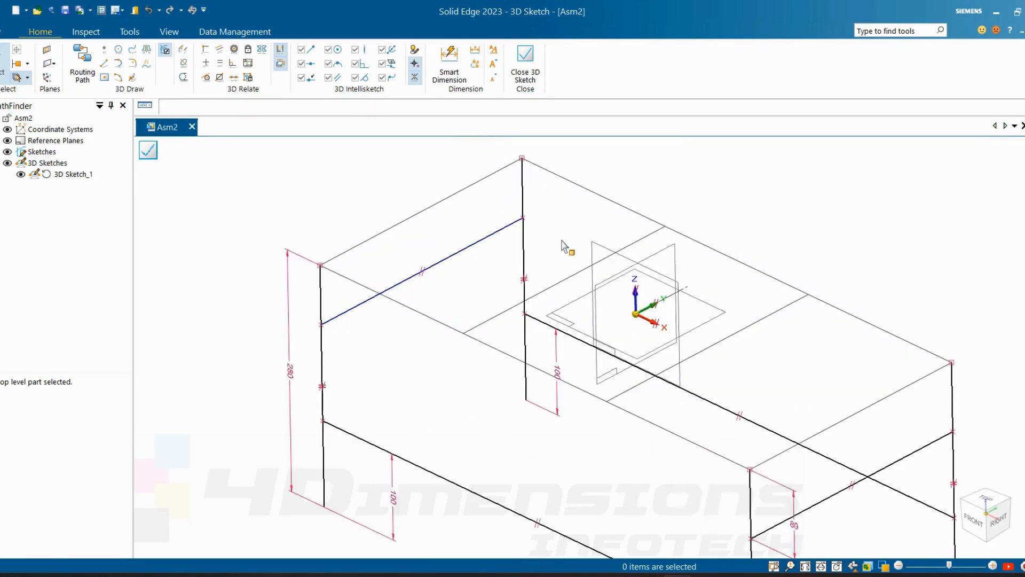
- Add an 80 mm Distance Between dimension from the front left top corner down to the left-side crossbar's front endpoint
scroll(564, 246, down, 2)
mouse_move(561, 228)
middle_down()
mouse_move(578, 227)
mouse_move(567, 213)
middle_up()
click(474, 50)
scroll(576, 225, down, 3)
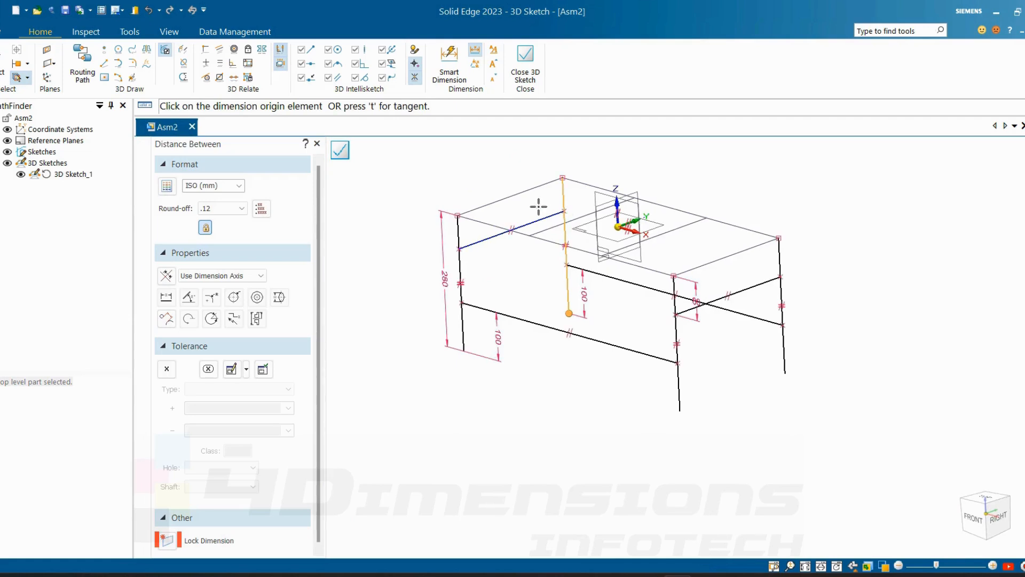
scroll(529, 208, up, 4)
click(388, 302)
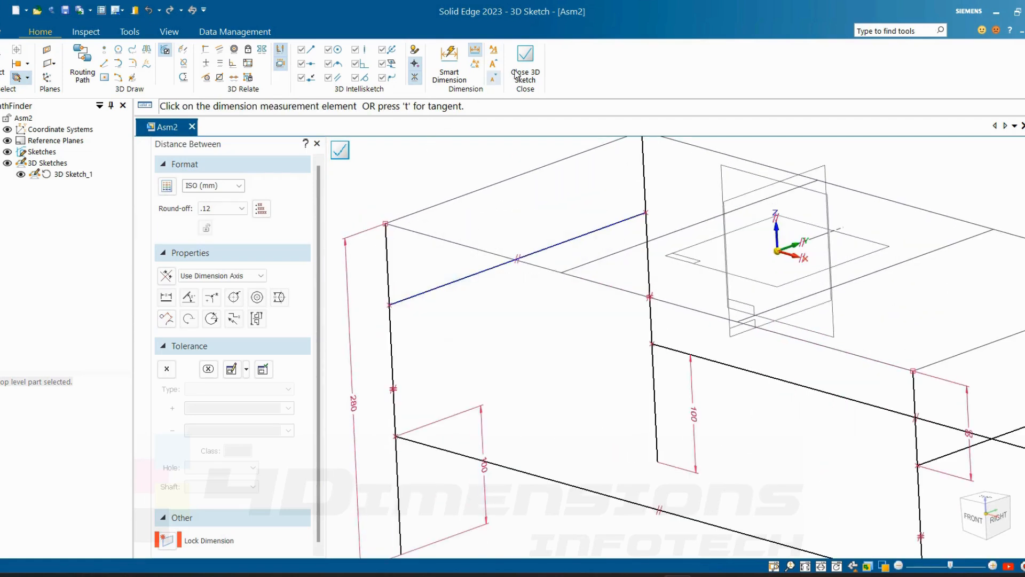
click(393, 305)
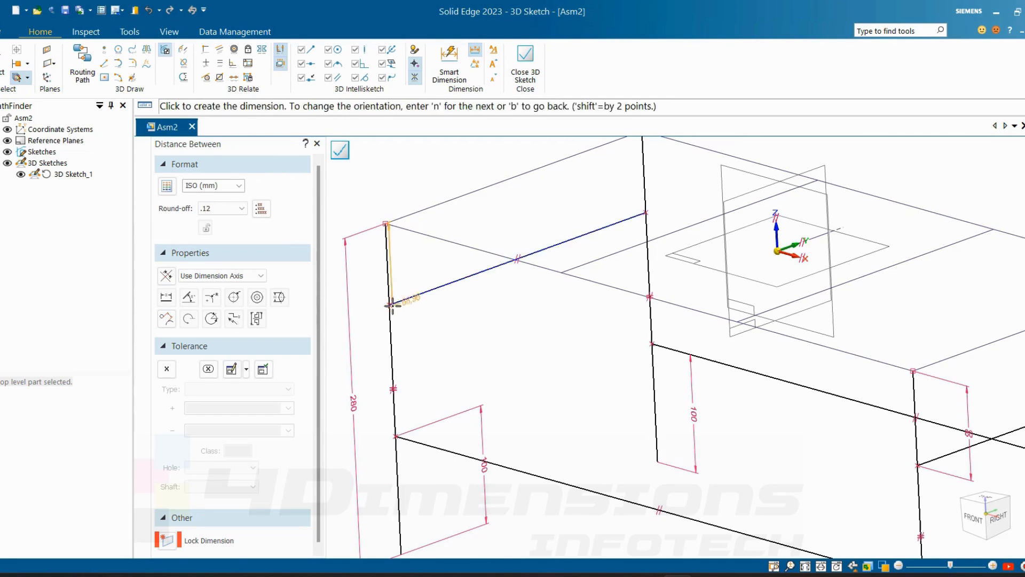
click(409, 253)
text(80)
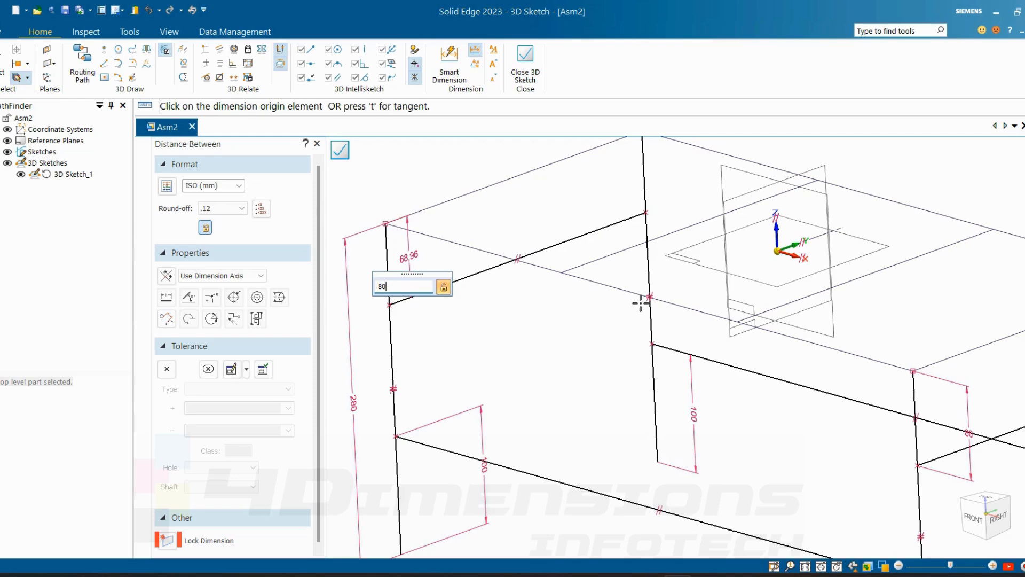
key(Return)
key(Escape)
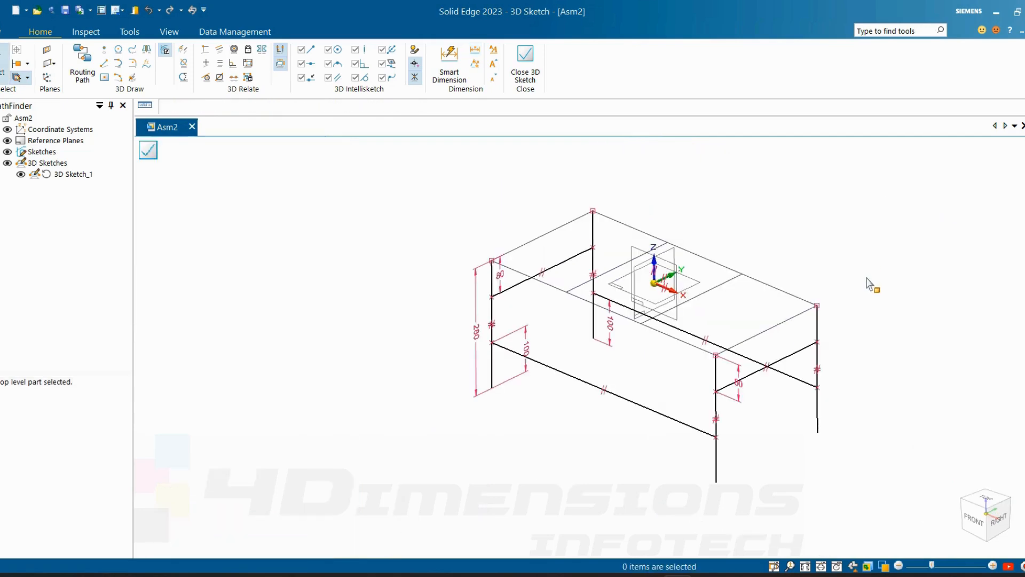
- Hide the assembly's reference planes and coordinate systems
mouse_move(868, 280)
middle_down()
mouse_move(863, 229)
mouse_move(808, 243)
mouse_move(835, 238)
mouse_move(865, 251)
mouse_move(854, 243)
mouse_move(874, 283)
mouse_move(870, 273)
mouse_move(892, 259)
mouse_move(896, 293)
middle_up()
click(7, 139)
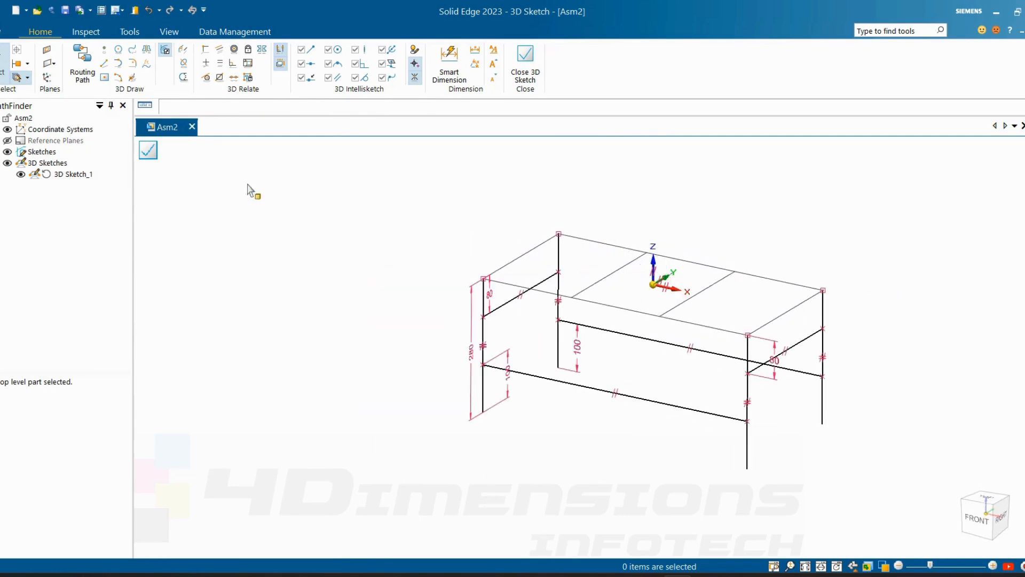
middle_click(327, 191)
middle_click(327, 191)
click(8, 130)
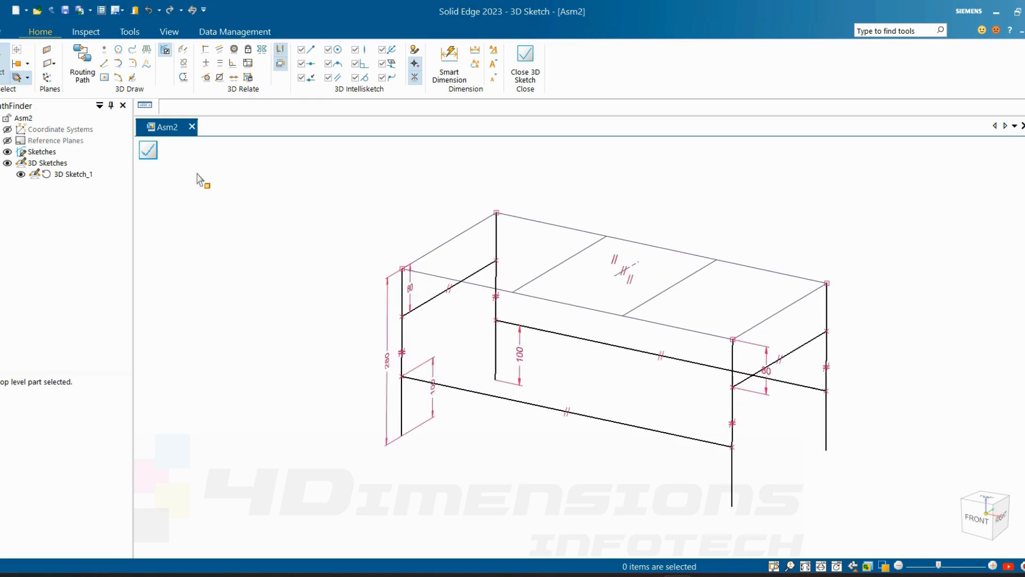
scroll(646, 279, up, 2)
scroll(601, 275, down, 1)
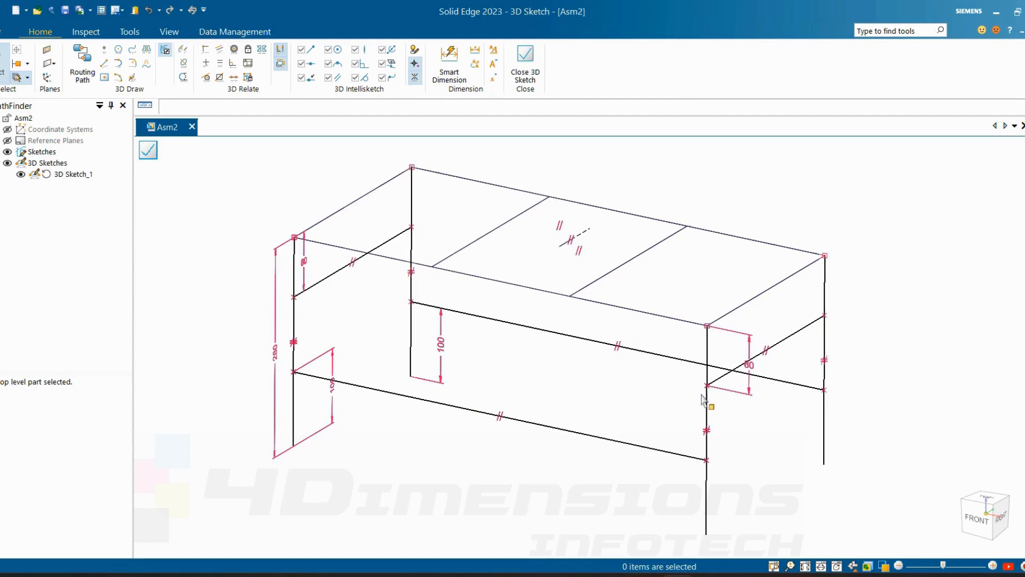
- Close the finished 3D sketch and return to Frame Design
scroll(885, 349, down, 5)
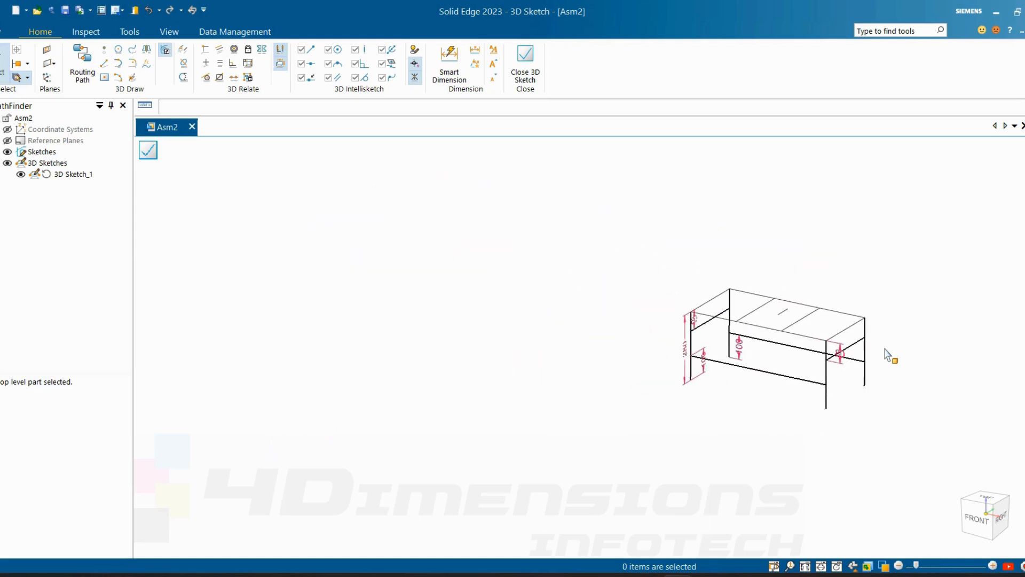
scroll(912, 371, up, 4)
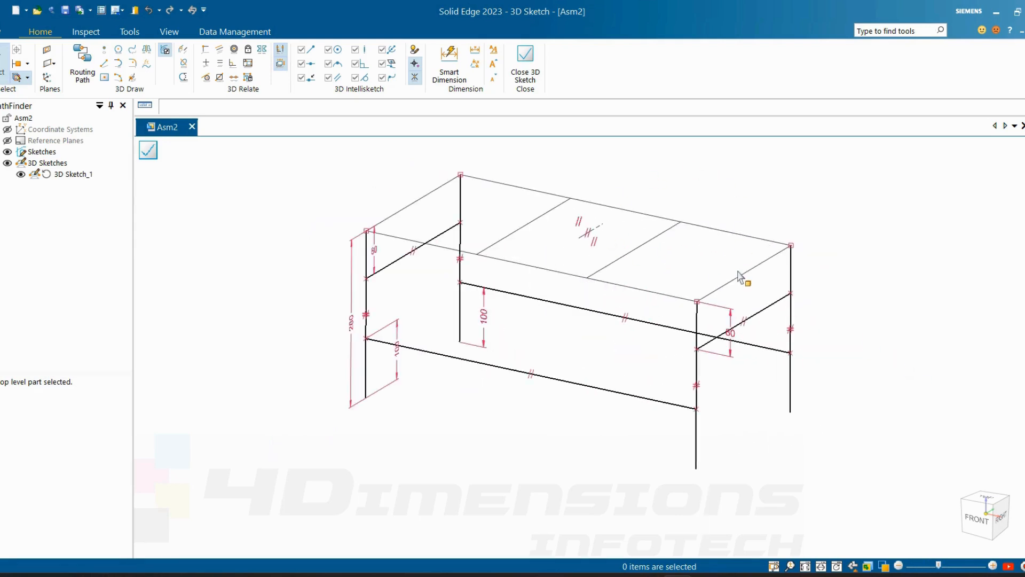
shift+middle_drag(737, 270, 652, 272)
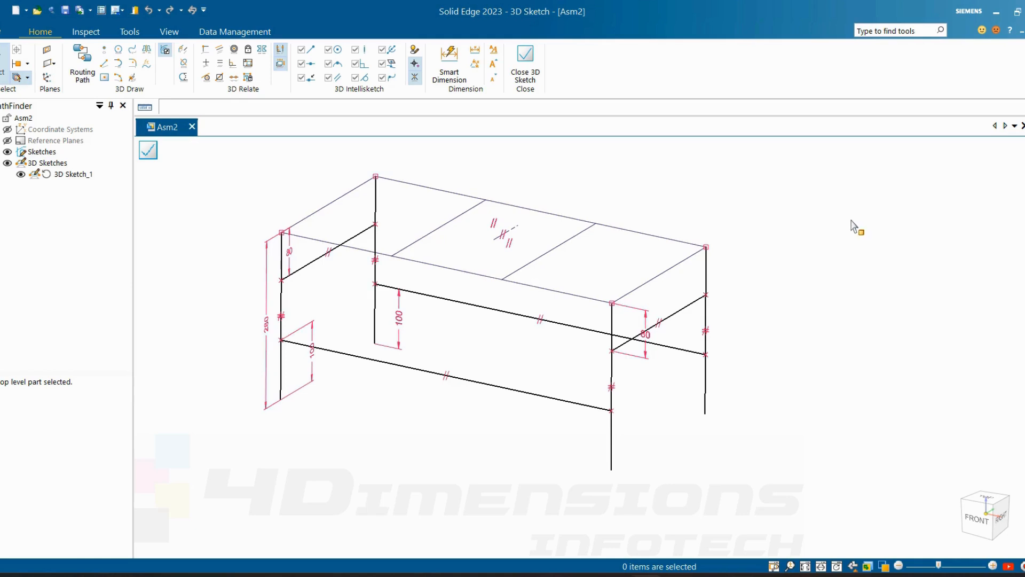
click(528, 72)
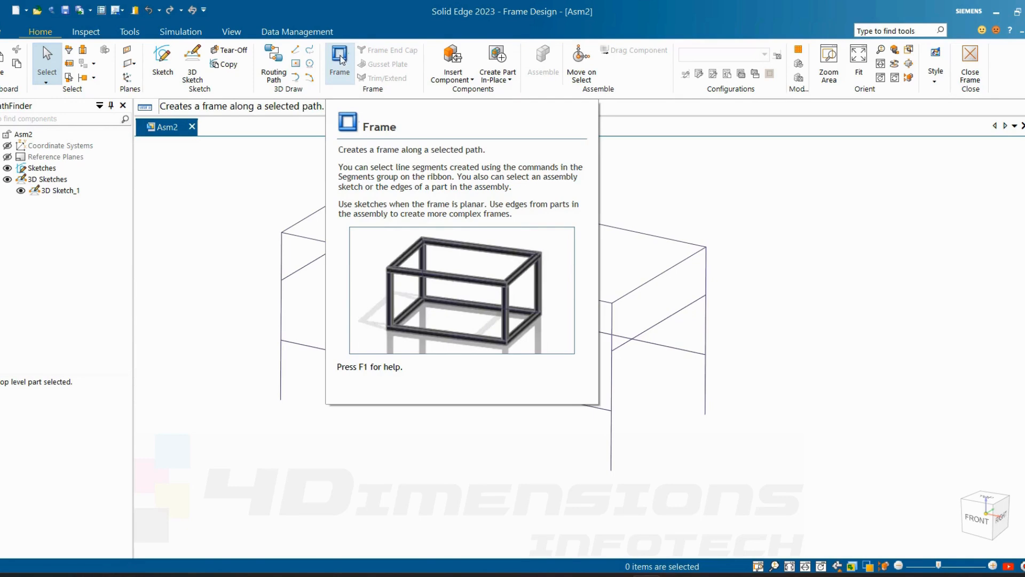
- Start a Frame and load C-Channel 40x20.par from the DIN C-Channel folder as its cross section
click(341, 60)
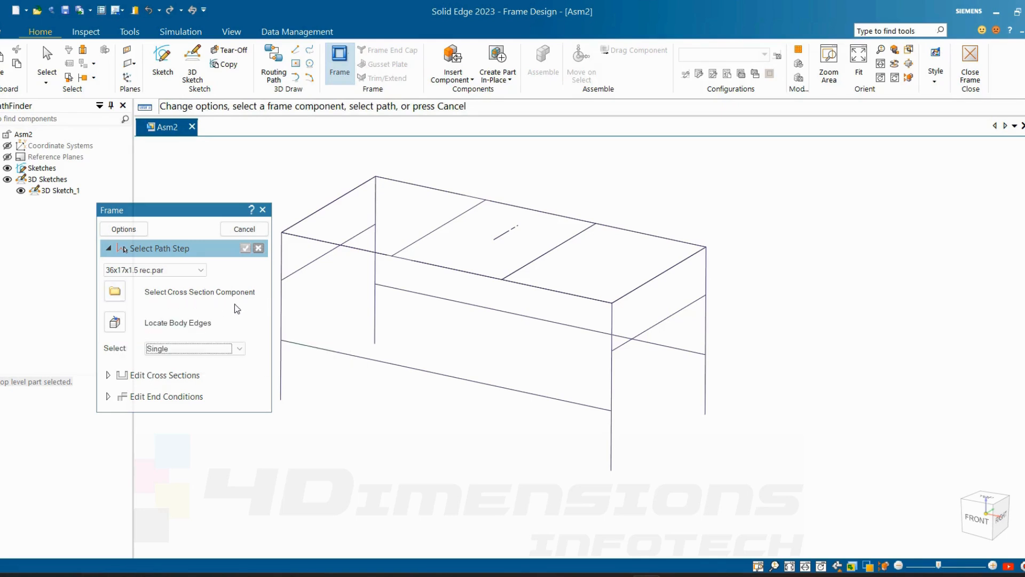
click(125, 300)
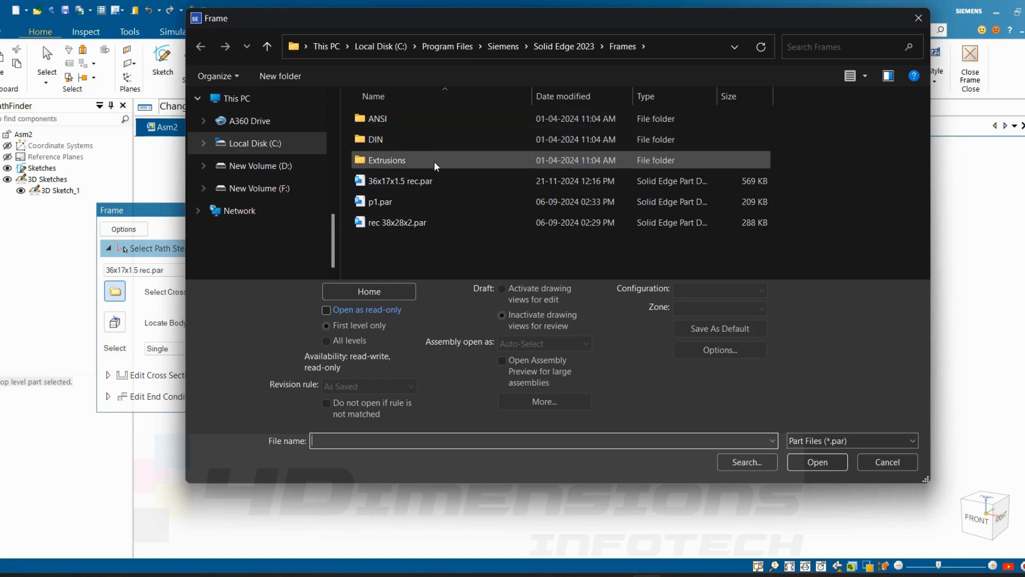
double_click(382, 140)
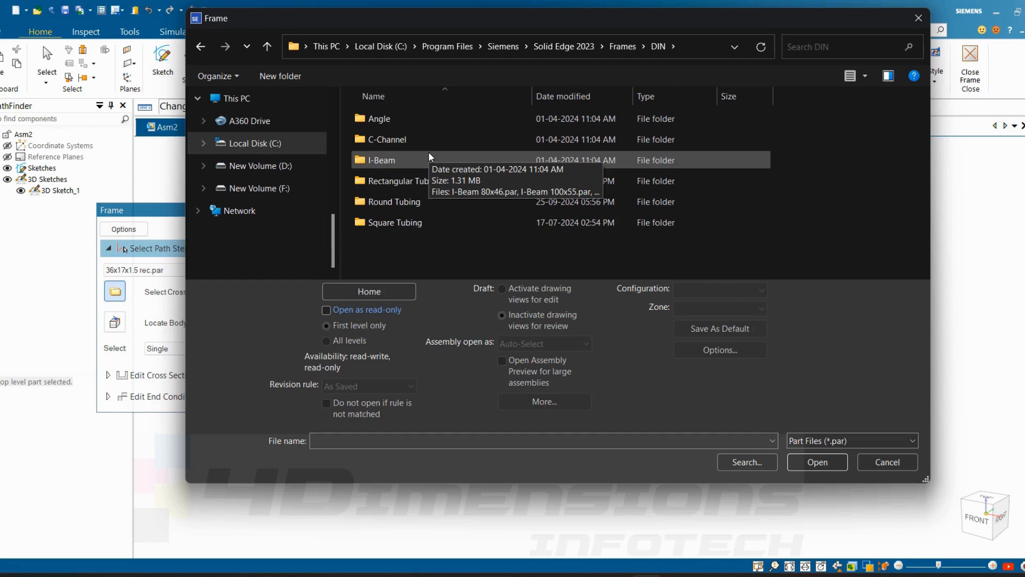
double_click(394, 142)
click(398, 143)
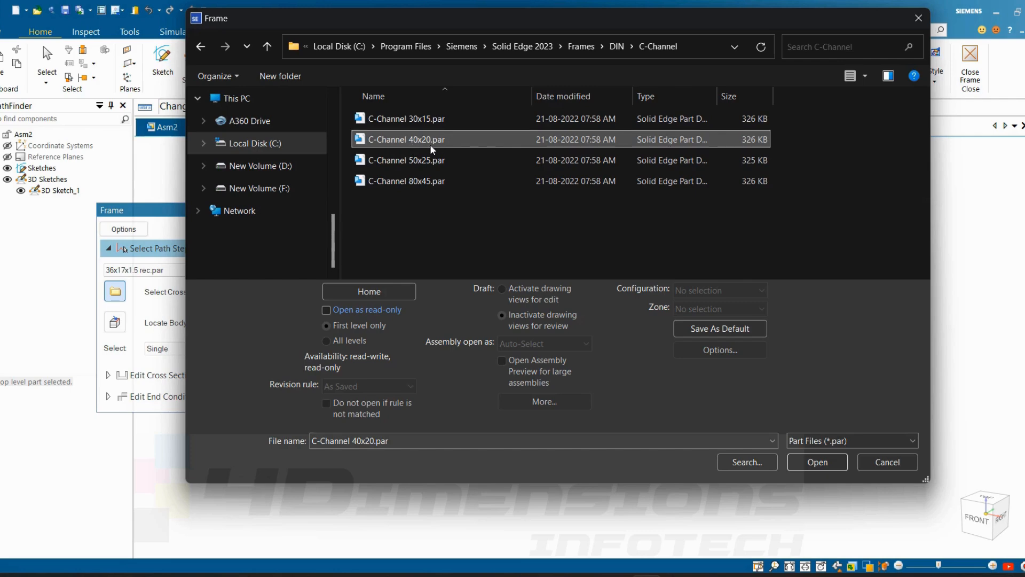
click(817, 462)
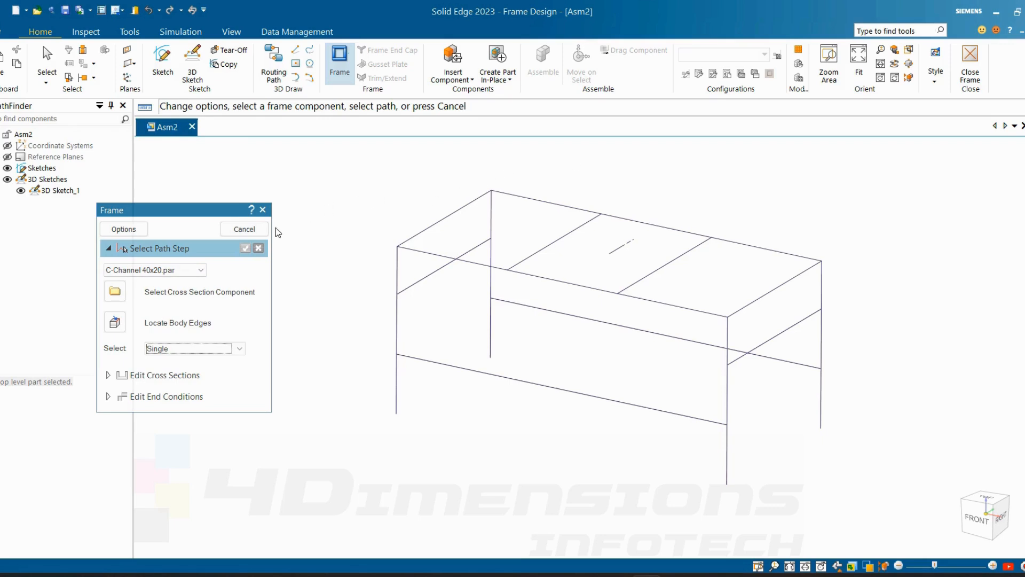
- Select the four outer edges of the top rectangle as single paths and accept them to generate the C-channel frame
click(512, 271)
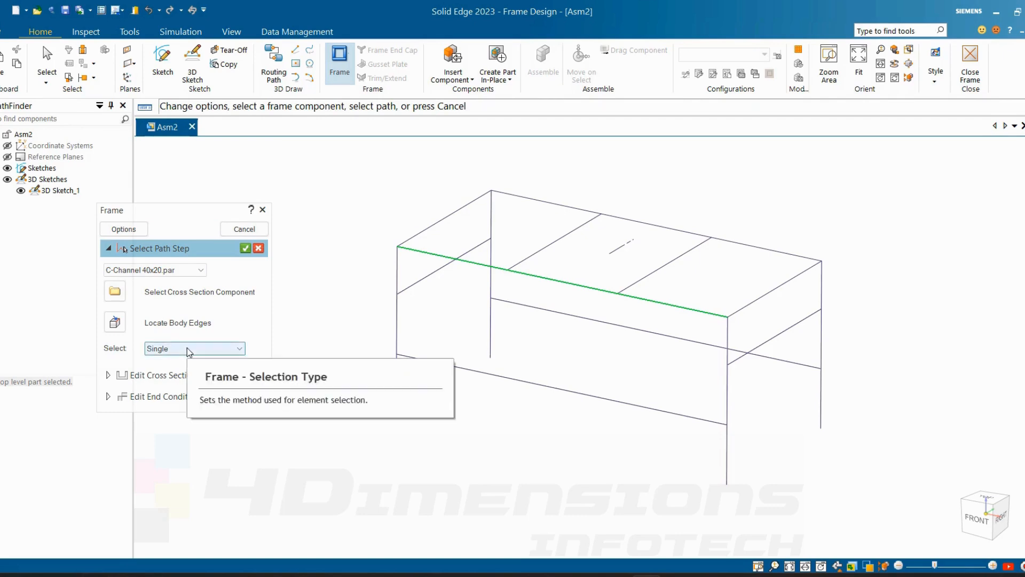
click(173, 351)
click(174, 362)
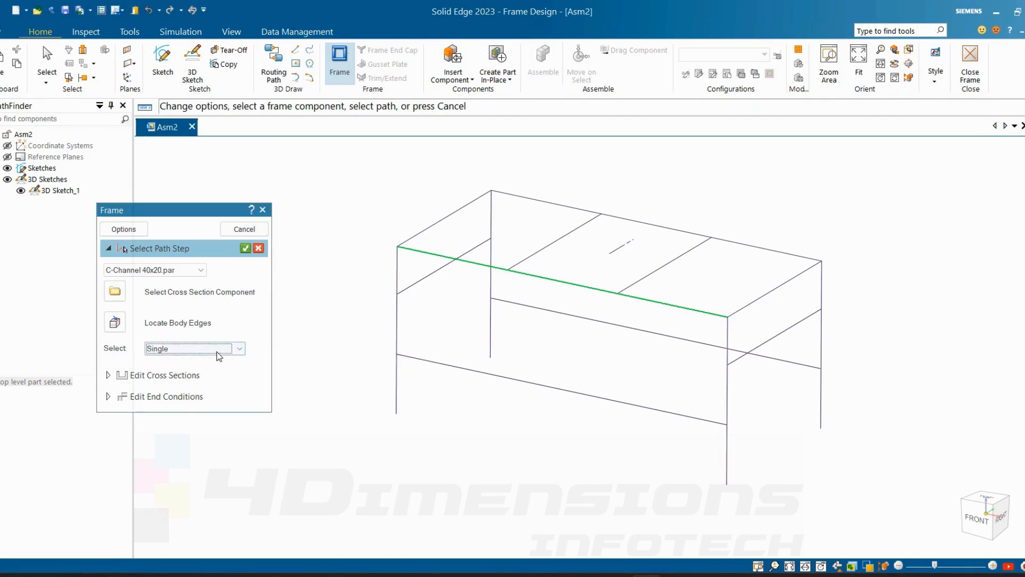
click(754, 306)
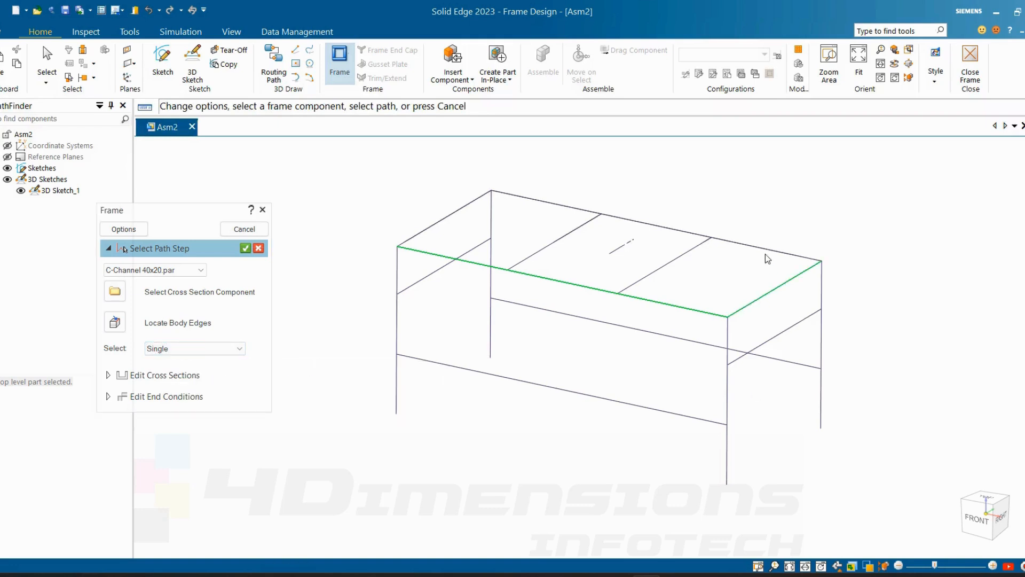
click(727, 242)
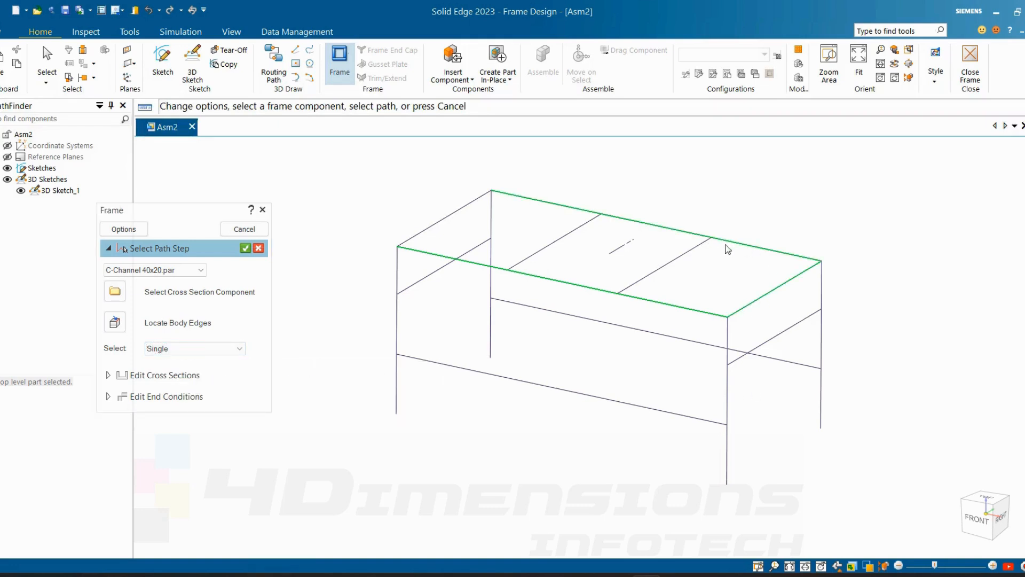
click(483, 202)
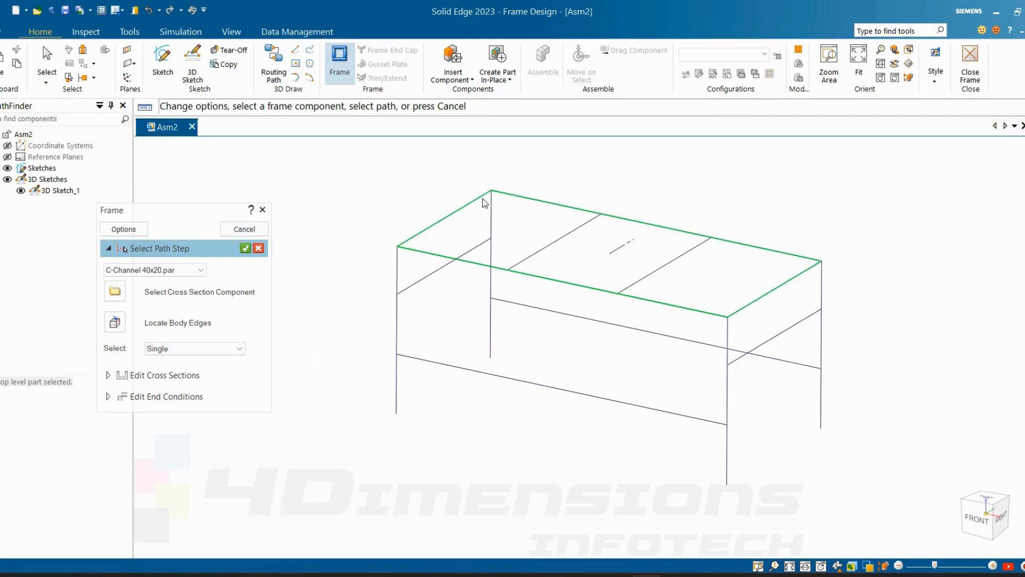
click(245, 249)
- Examine the top frame's corner joints and channel orientation from below, above and the sides
middle_drag(618, 316, 611, 253)
scroll(448, 233, up, 3)
mouse_move(447, 232)
middle_down()
mouse_move(442, 214)
mouse_move(438, 233)
middle_up()
scroll(376, 263, up, 2)
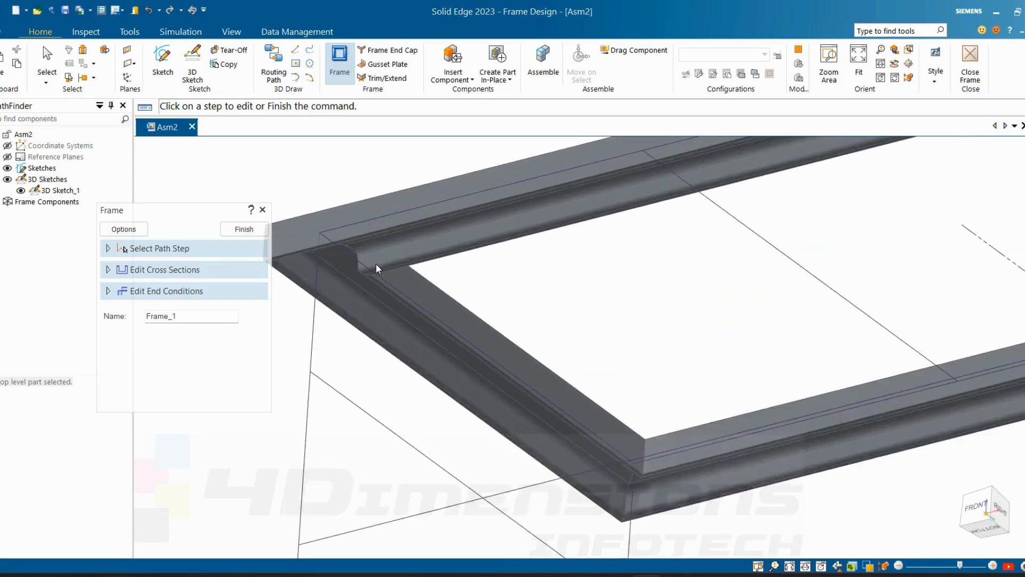
middle_drag(376, 264, 459, 423)
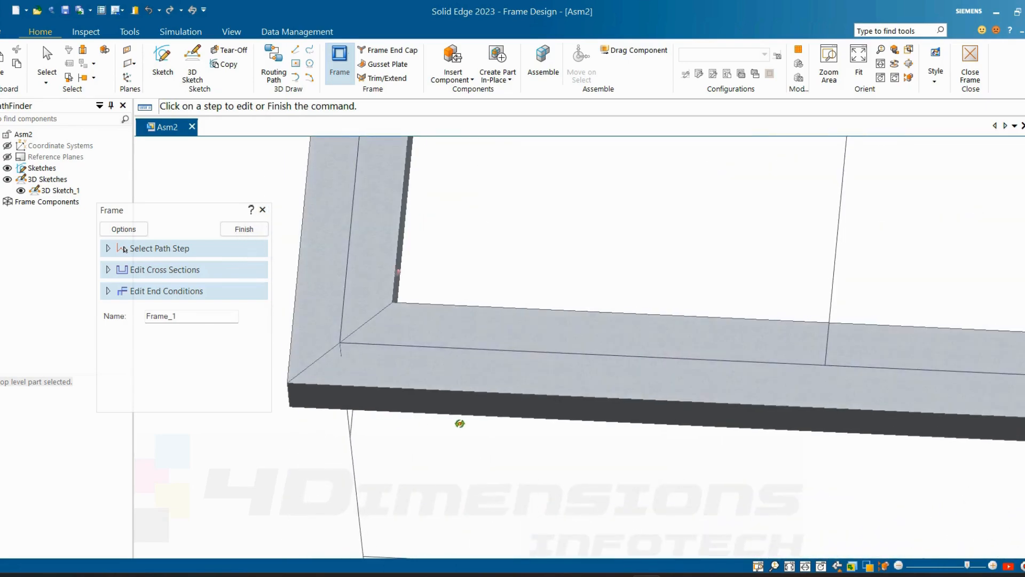
scroll(461, 422, down, 5)
middle_drag(592, 424, 563, 315)
scroll(720, 351, up, 1)
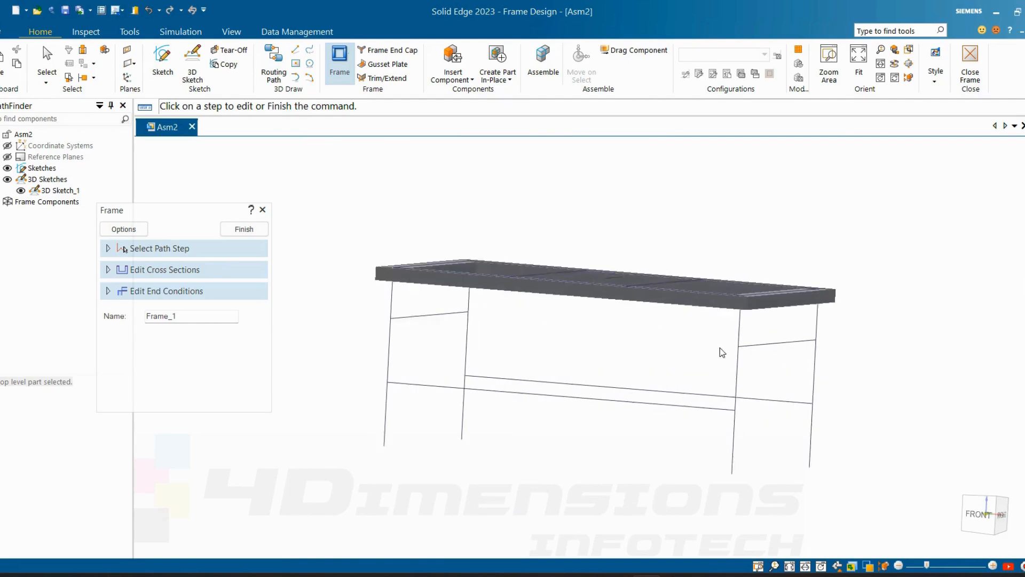
scroll(746, 317, up, 4)
middle_drag(748, 316, 782, 394)
scroll(790, 374, down, 5)
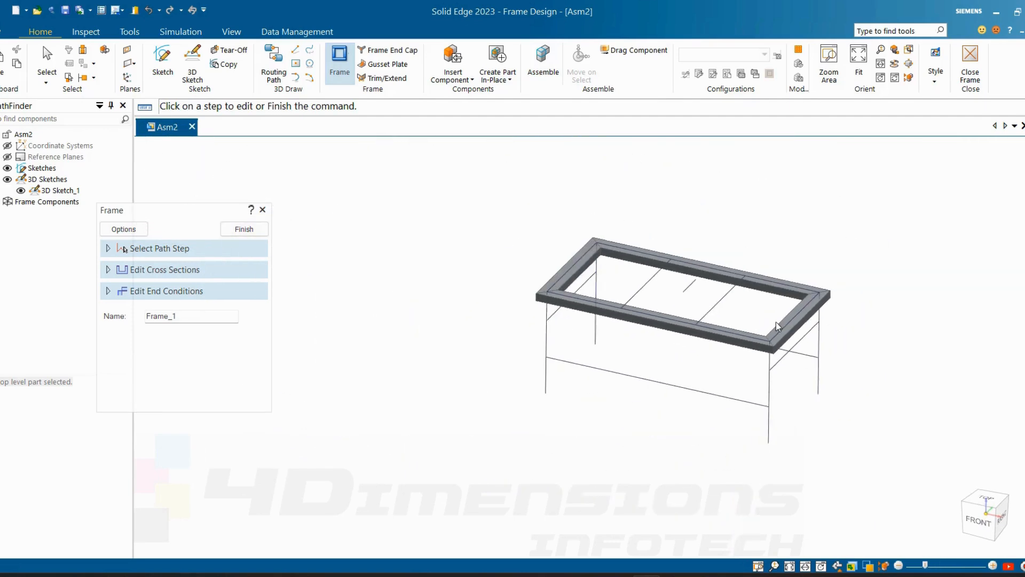
scroll(776, 322, up, 3)
scroll(635, 289, up, 3)
middle_drag(637, 293, 647, 277)
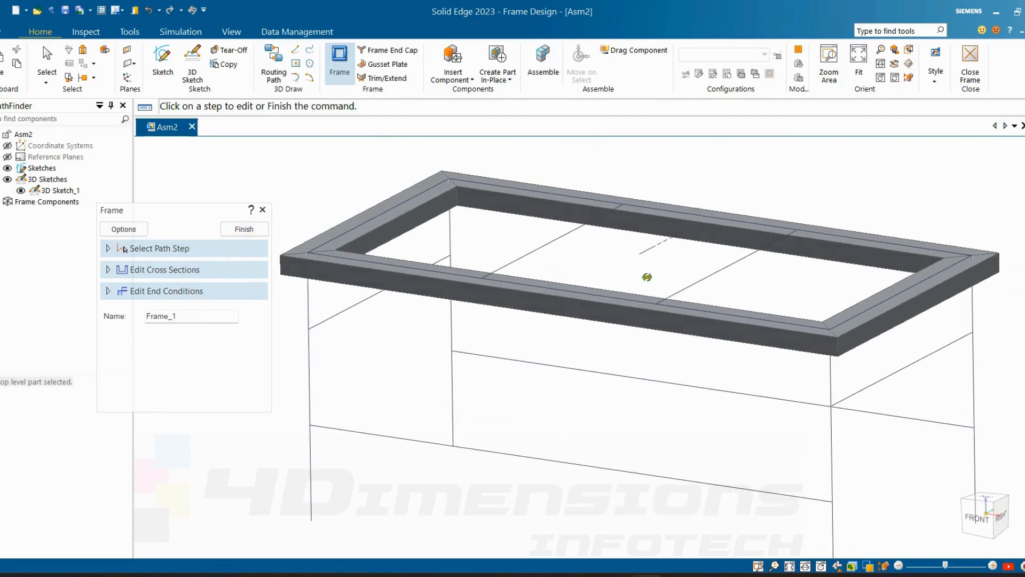
scroll(764, 272, down, 3)
mouse_move(721, 292)
middle_down()
mouse_move(737, 306)
mouse_move(736, 290)
middle_up()
scroll(790, 268, up, 3)
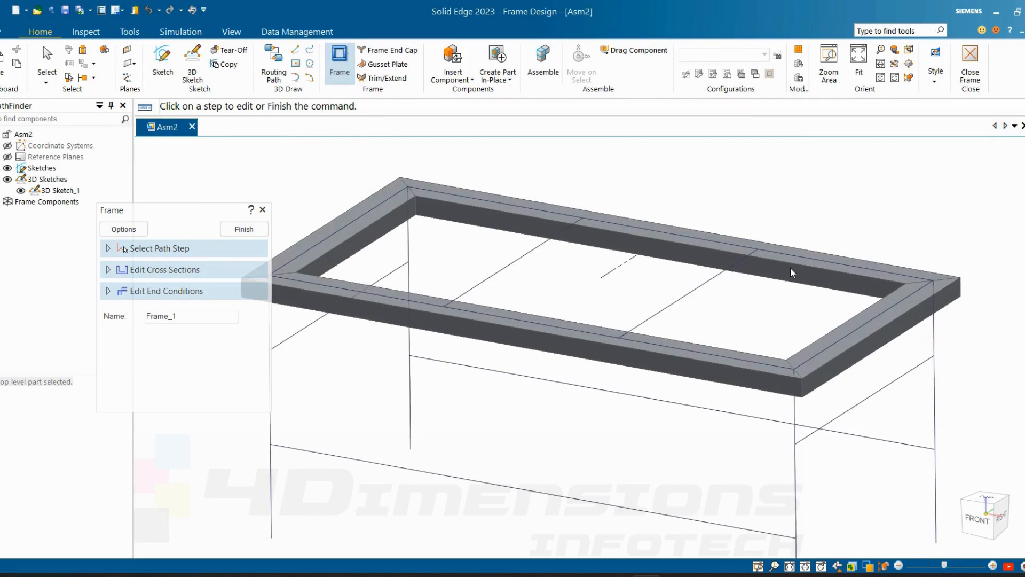
scroll(790, 271, down, 3)
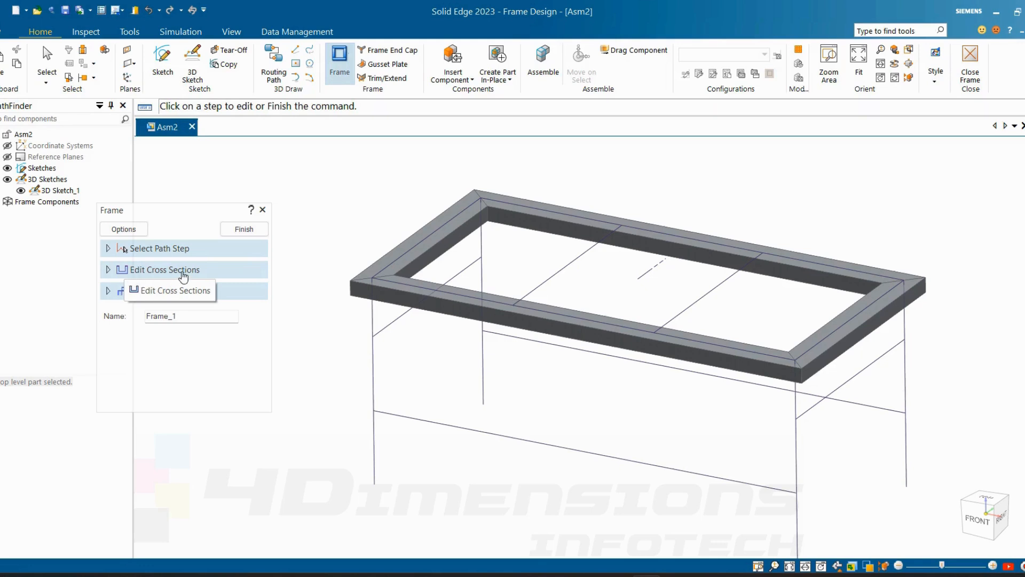
- Edit the cross sections of all four top frame members and set their orientation to 90°
click(156, 271)
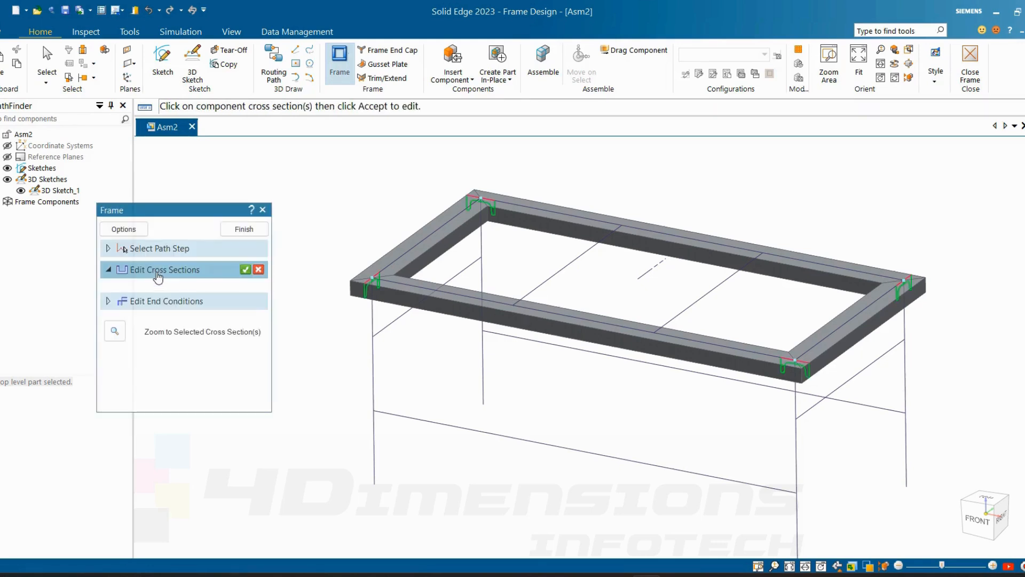
click(245, 271)
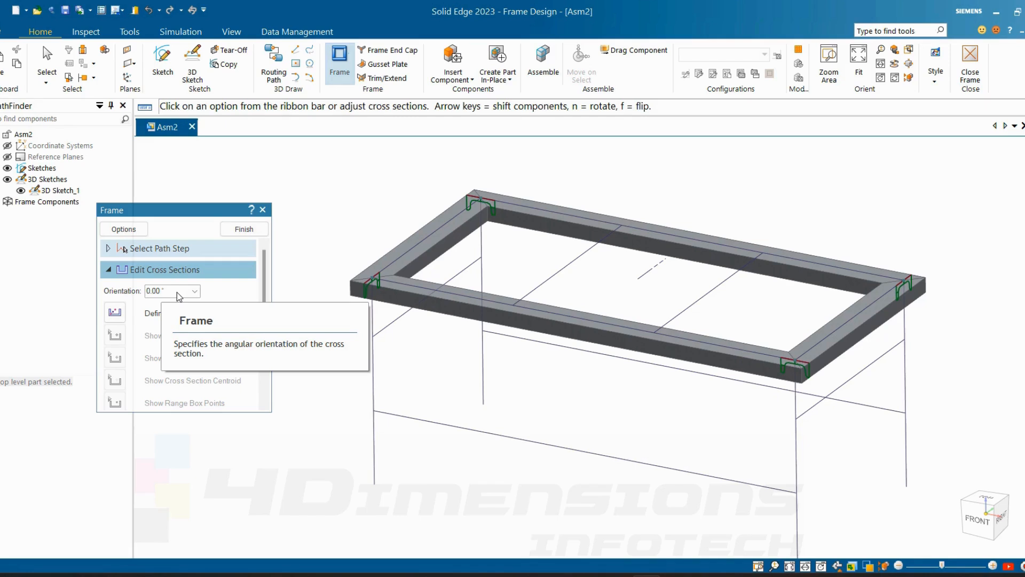
scroll(264, 309, down, 2)
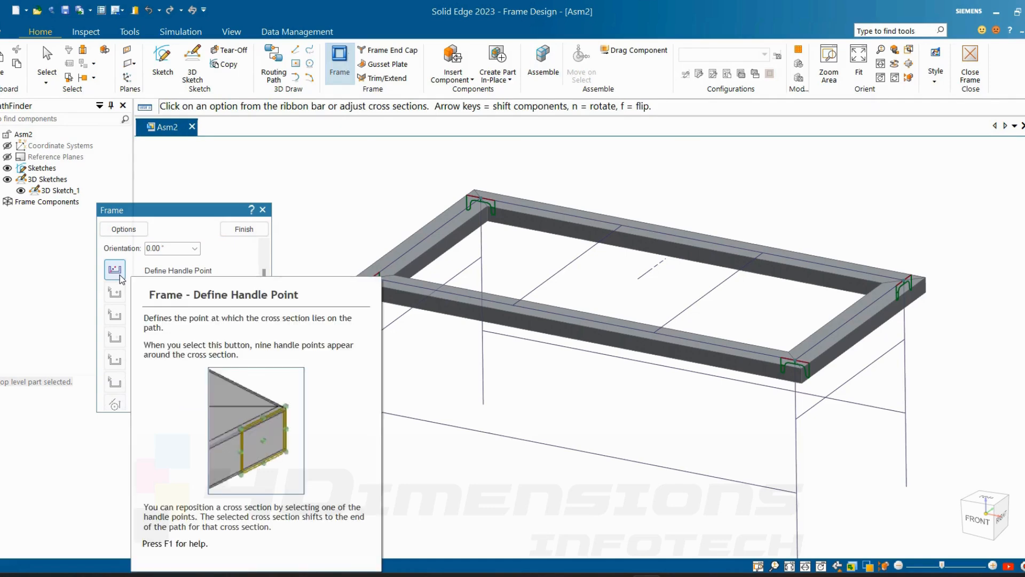
scroll(261, 319, down, 2)
scroll(261, 319, down, 3)
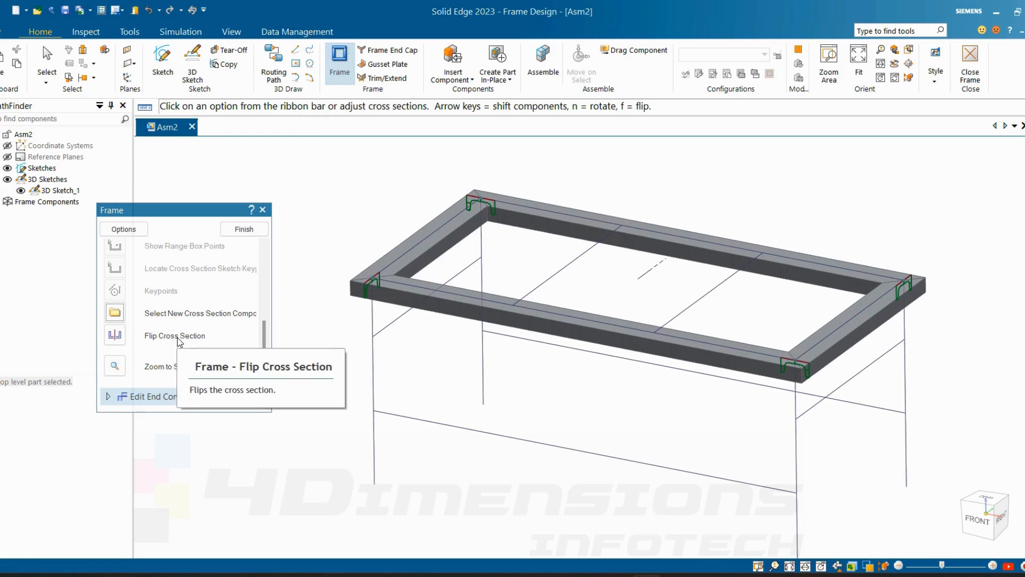
scroll(264, 364, up, 3)
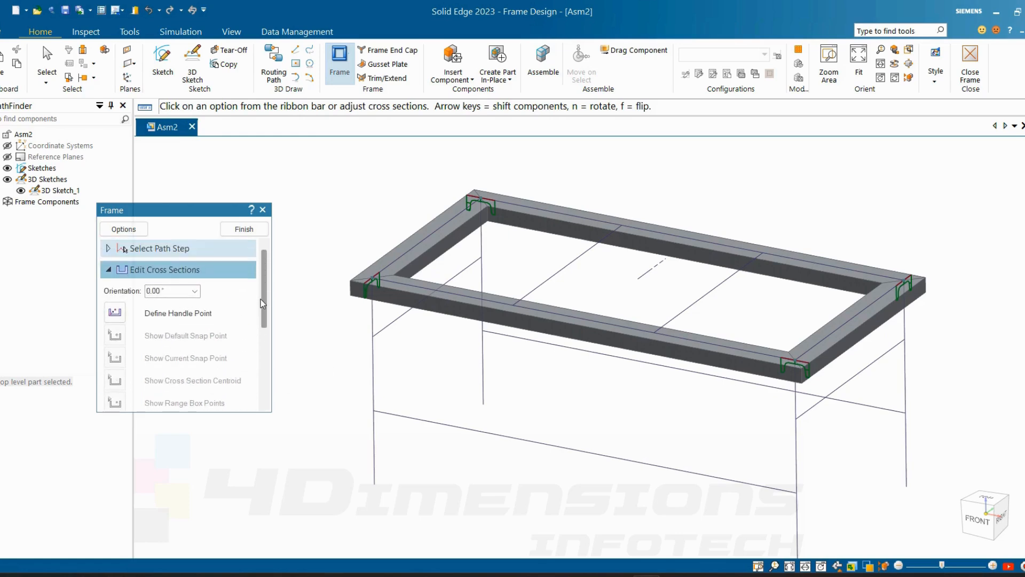
click(172, 291)
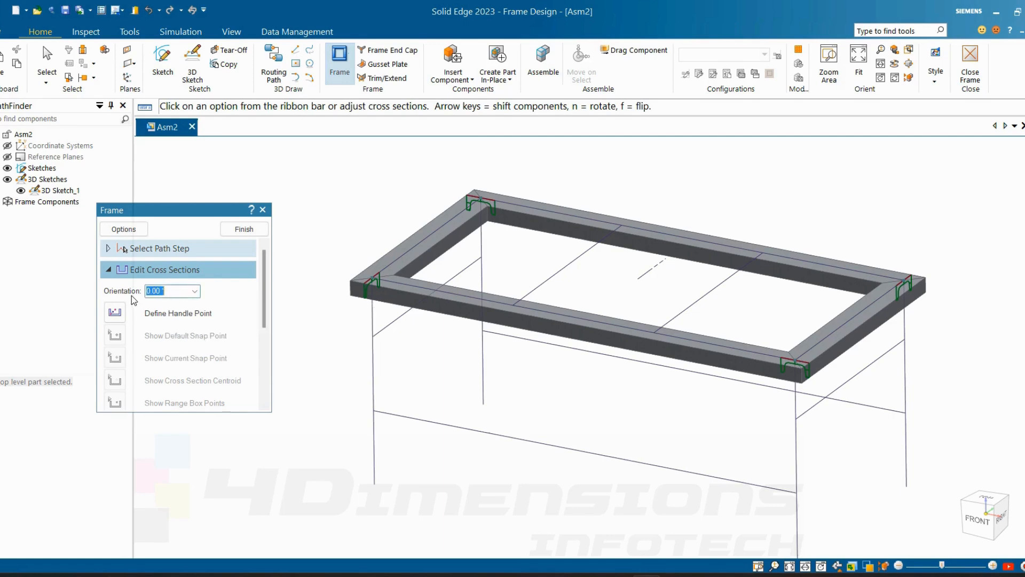
key(Return)
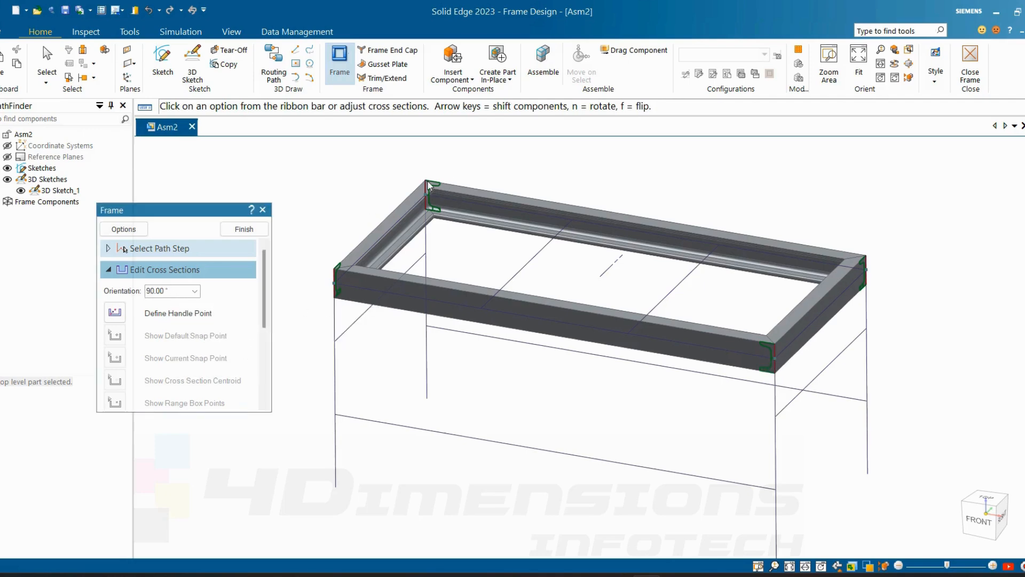
- Flip the cross sections of the four top members so the channels open outward
scroll(433, 187, up, 3)
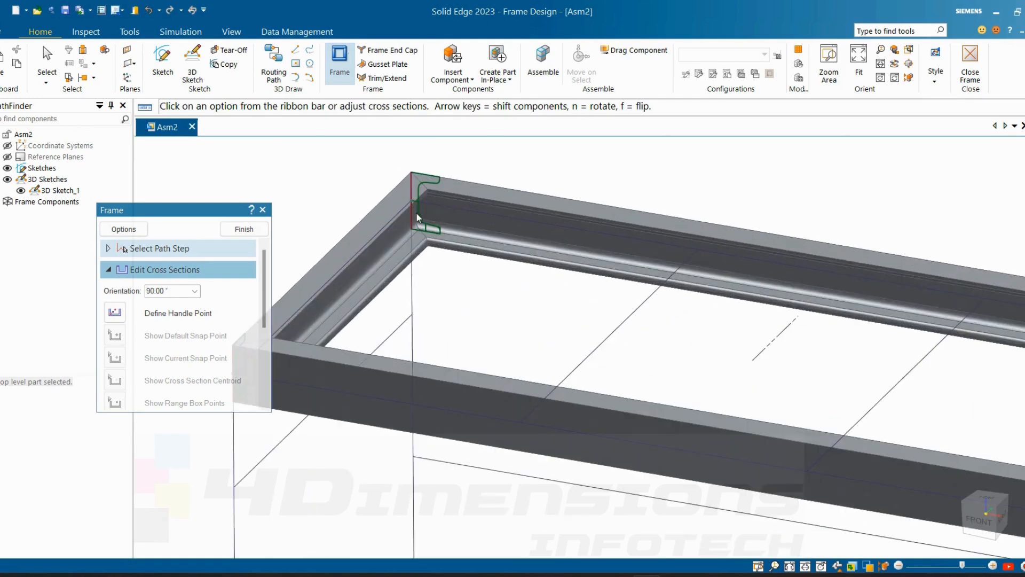
scroll(523, 185, down, 4)
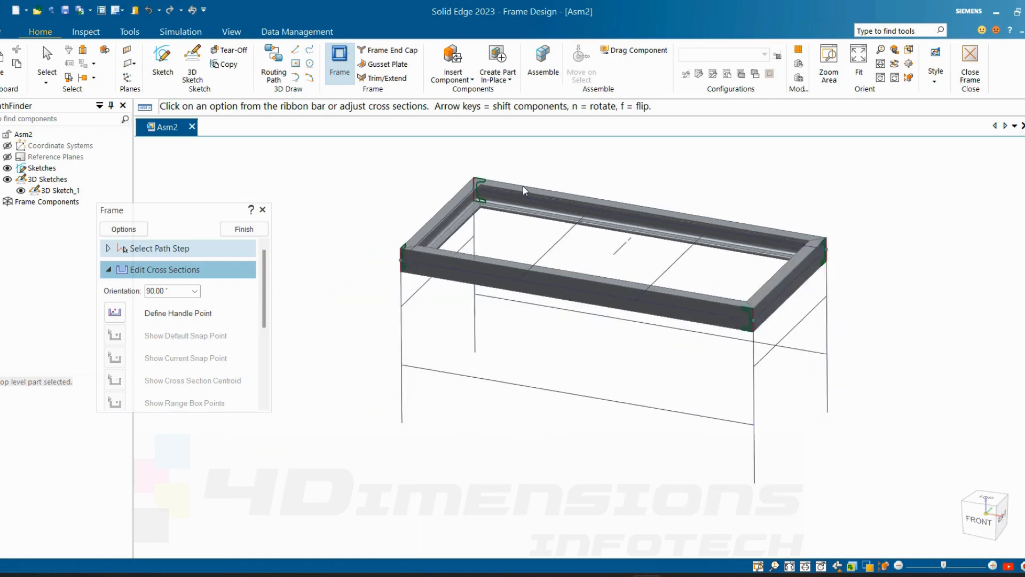
scroll(563, 184, up, 2)
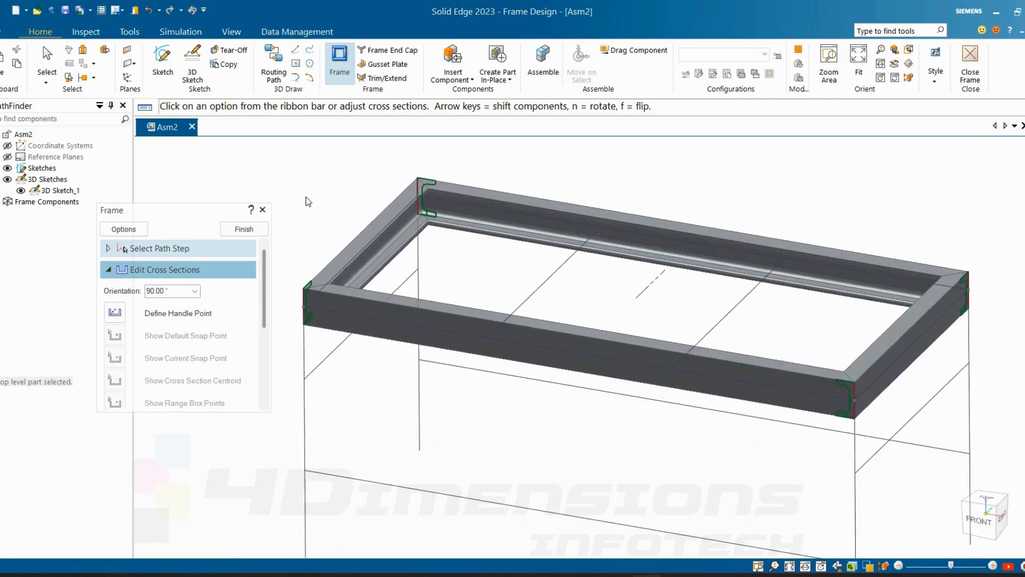
drag(264, 299, 254, 369)
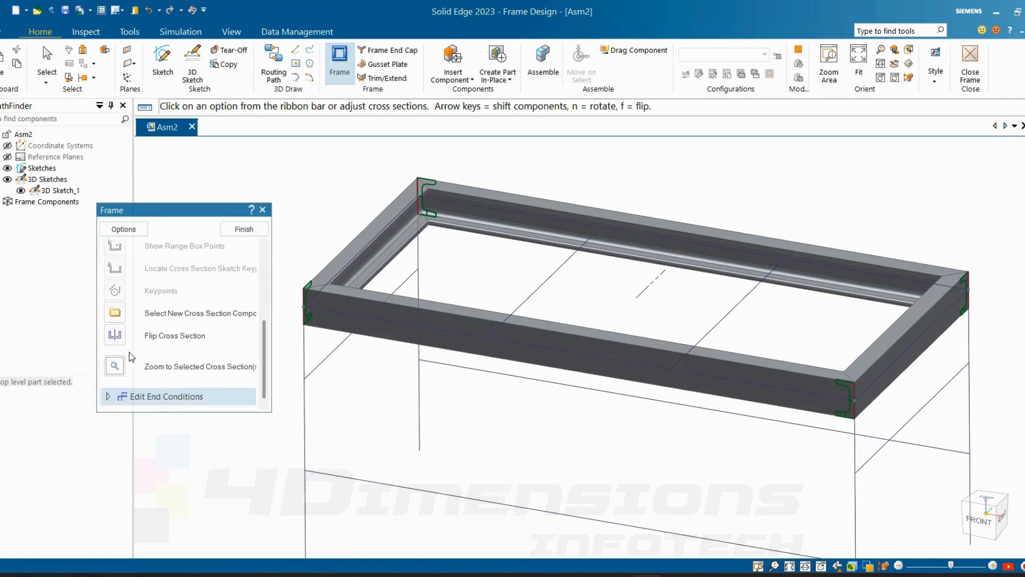
click(115, 335)
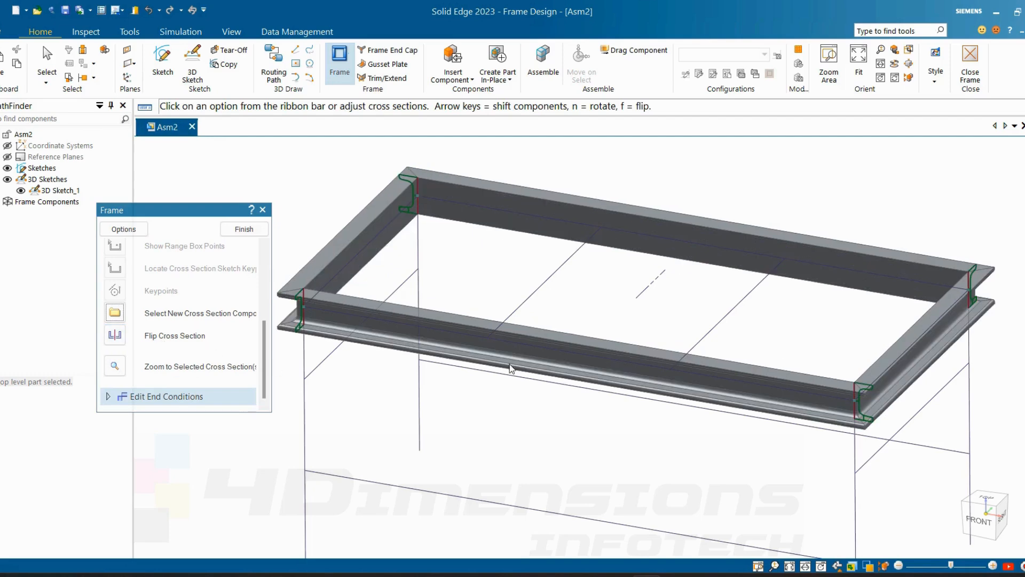
- Examine the flipped channels at the frame's corners and from the front to check how their flanges face
middle_drag(591, 339, 378, 377)
scroll(333, 325, up, 3)
scroll(378, 377, down, 5)
middle_drag(539, 341, 421, 328)
scroll(343, 271, up, 3)
scroll(343, 270, up, 3)
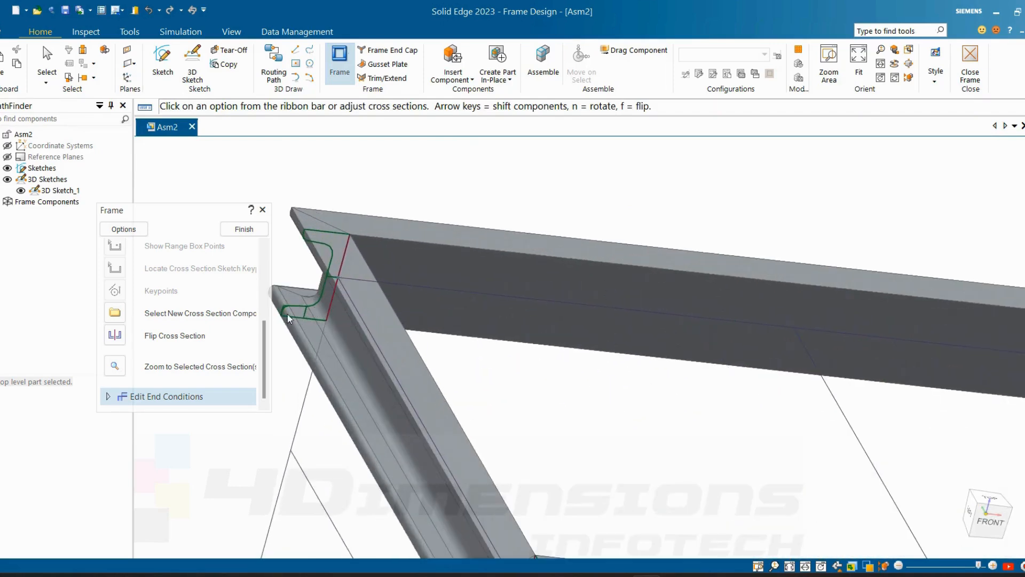
scroll(334, 316, down, 3)
middle_drag(348, 342, 350, 326)
scroll(350, 322, up, 3)
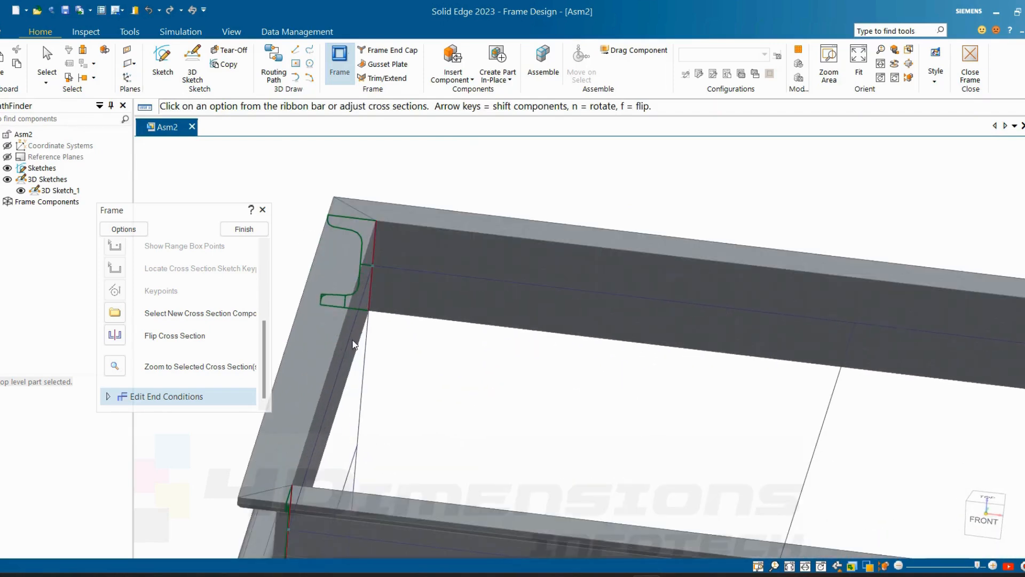
scroll(378, 334, down, 3)
middle_drag(519, 385, 521, 403)
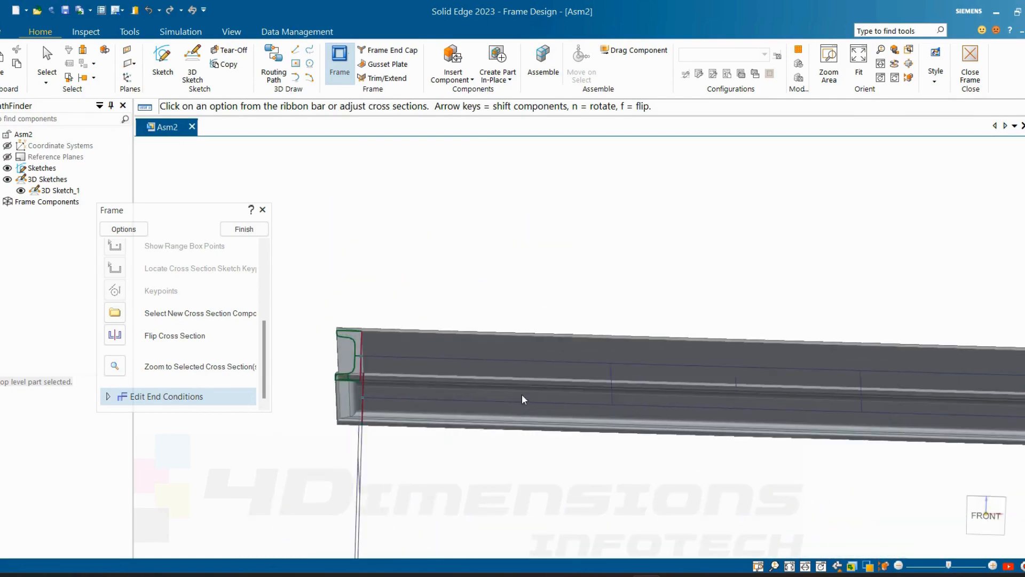
scroll(512, 396, up, 2)
scroll(513, 399, down, 2)
scroll(493, 431, up, 1)
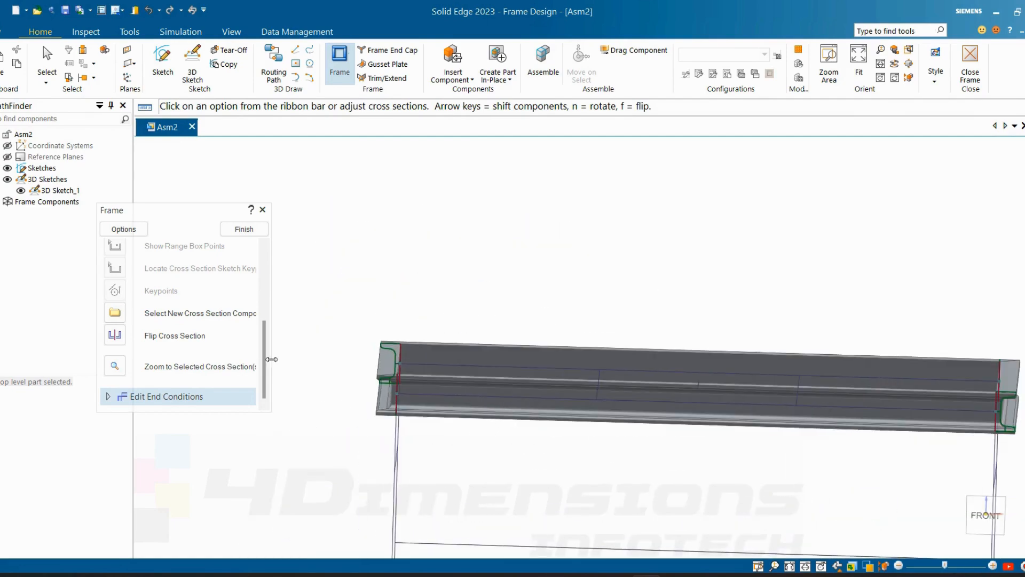
mouse_move(264, 368)
mouse_down()
mouse_move(265, 296)
mouse_move(265, 376)
mouse_up()
scroll(264, 376, down, 1)
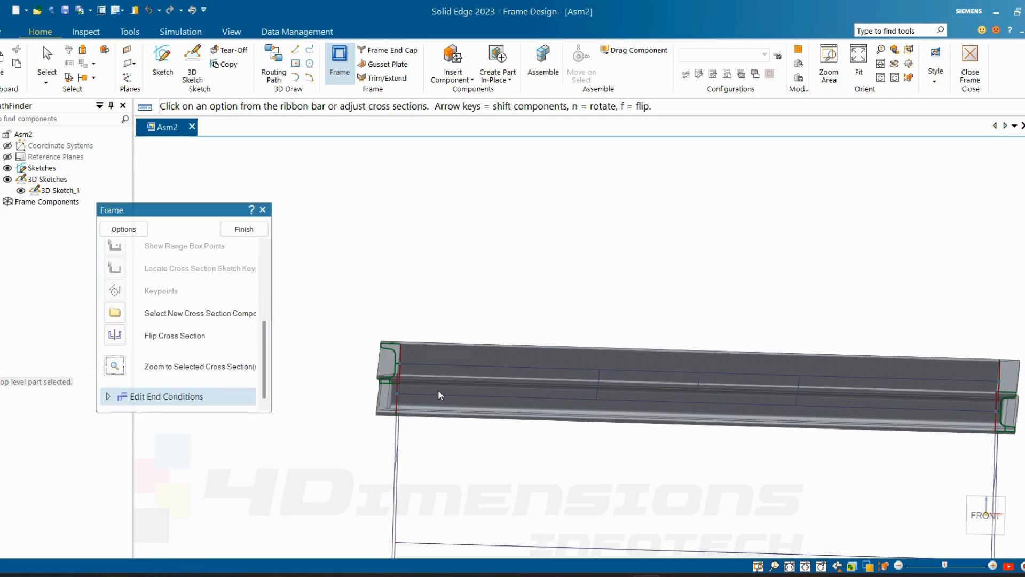
scroll(423, 398, up, 2)
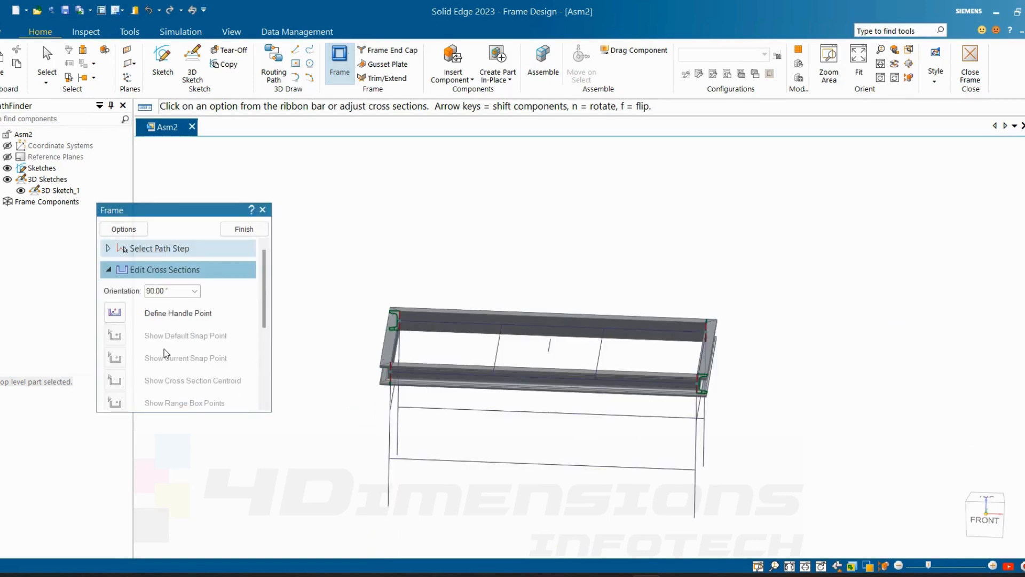
- Define the cross sections' handle point at the lower corner on the web side of the channel
click(120, 315)
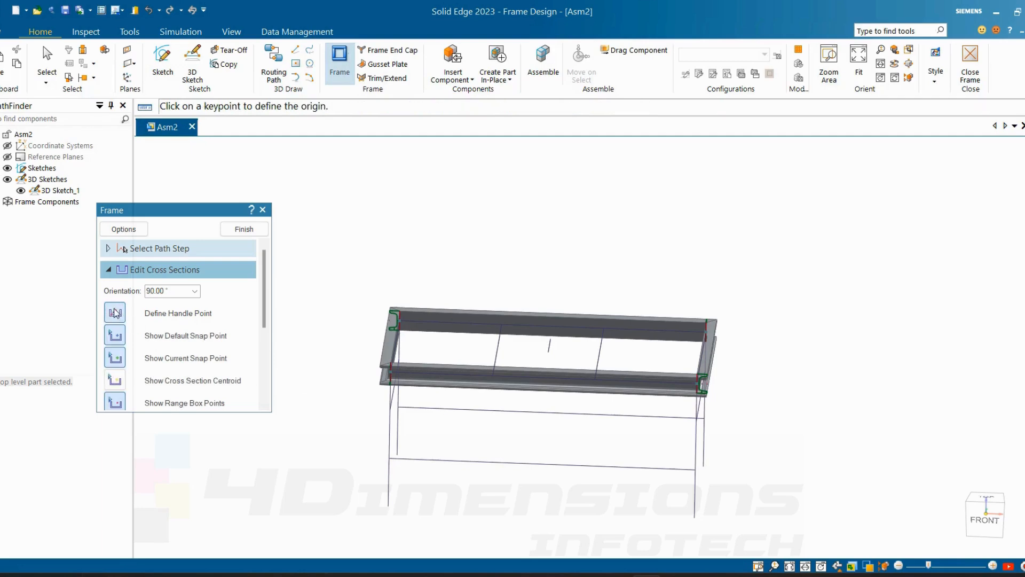
scroll(260, 311, down, 5)
scroll(260, 312, up, 1)
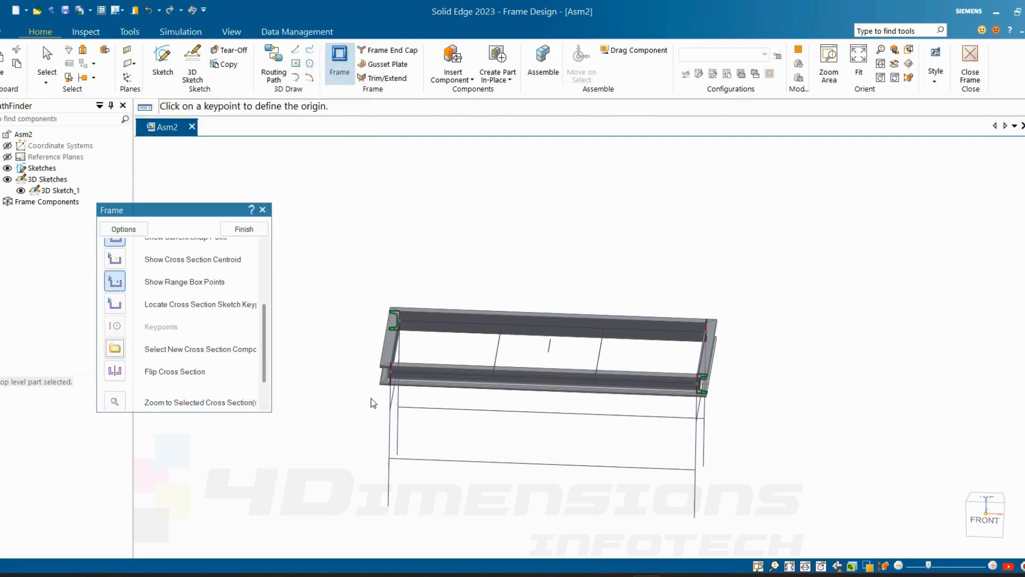
scroll(410, 347, up, 2)
scroll(409, 349, up, 4)
middle_drag(392, 377, 569, 347)
scroll(417, 361, down, 4)
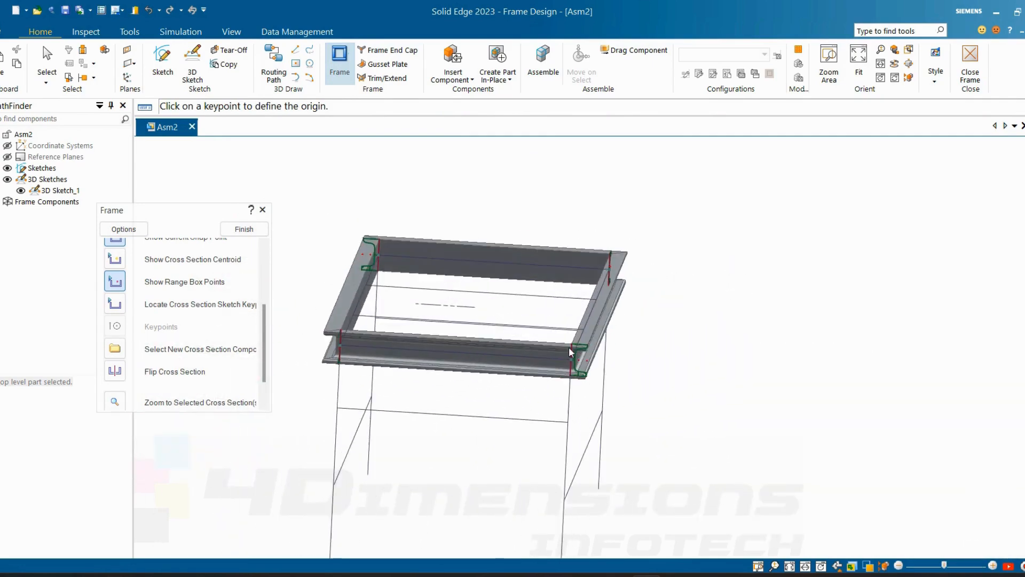
scroll(569, 348, up, 3)
scroll(581, 377, up, 3)
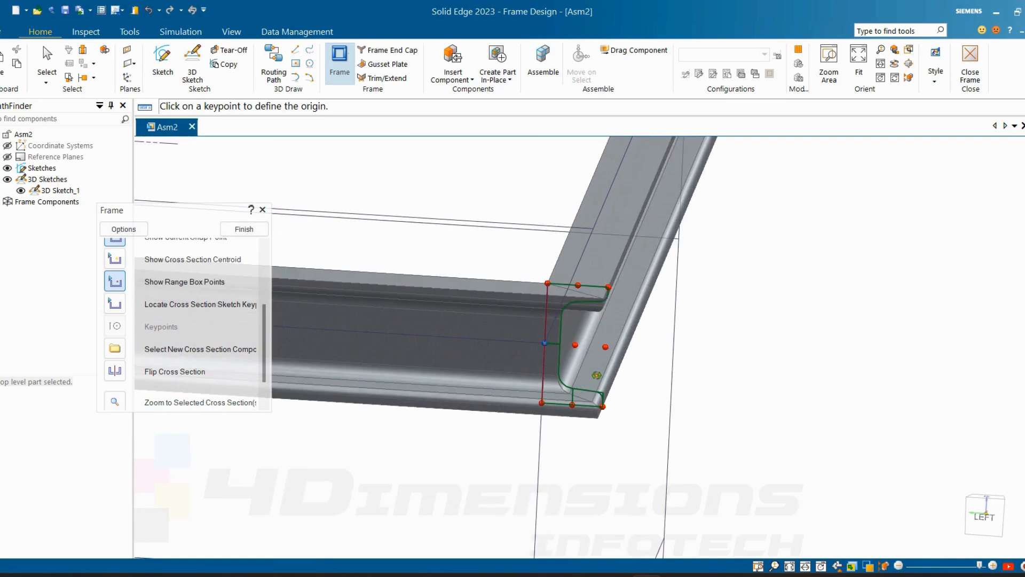
scroll(602, 376, down, 1)
middle_drag(596, 374, 602, 381)
scroll(602, 382, up, 1)
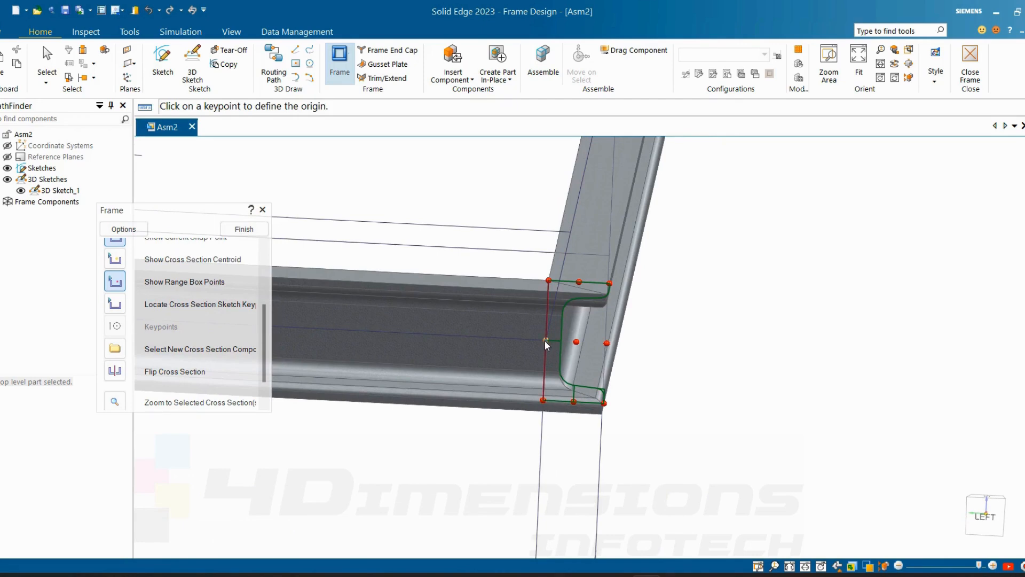
scroll(570, 394, down, 3)
middle_drag(570, 393, 607, 416)
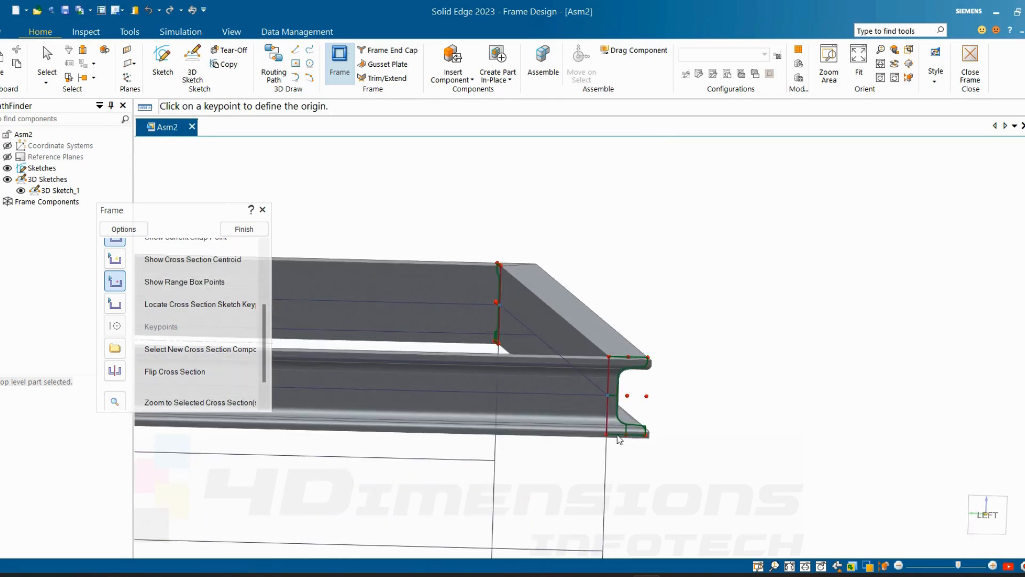
scroll(603, 432, up, 2)
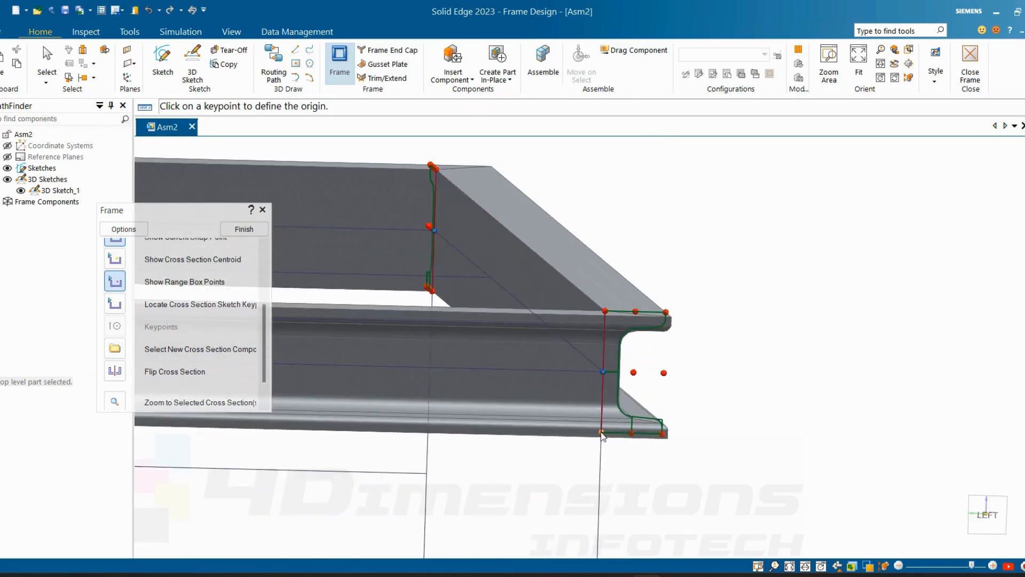
click(603, 372)
click(602, 431)
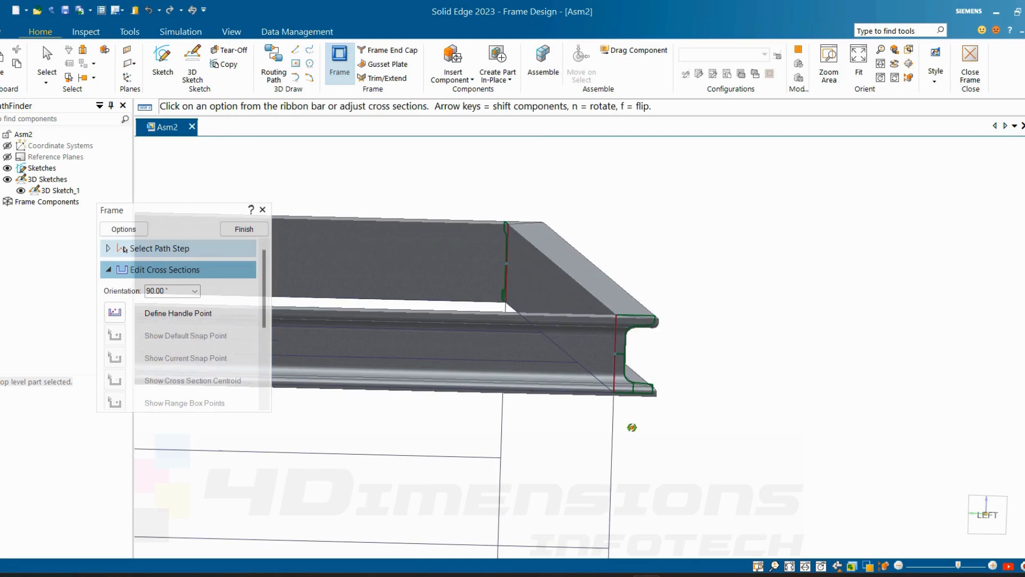
- Move the cross sections' handle point to the upper corner on the web side of the channel
middle_drag(632, 427, 627, 435)
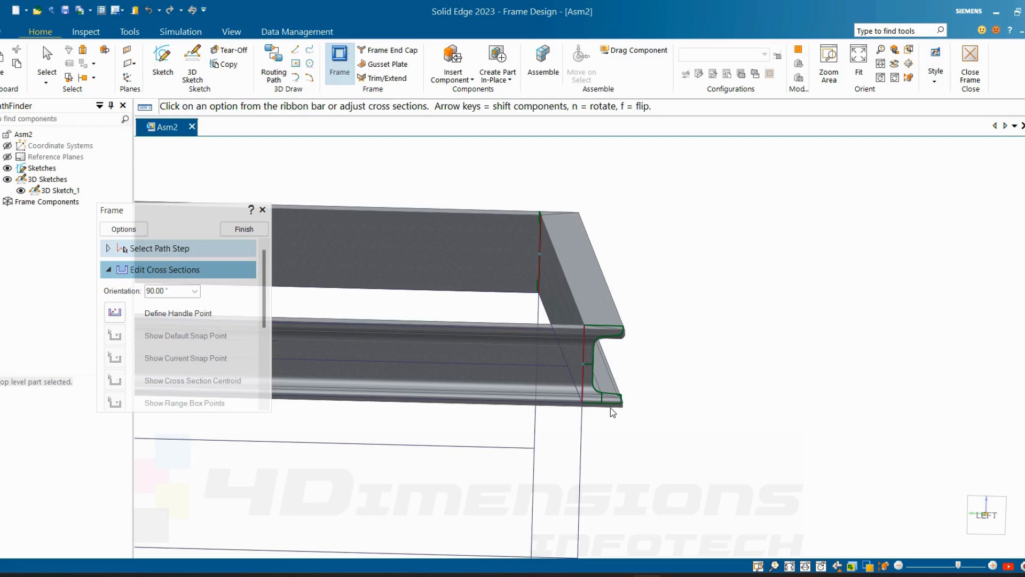
middle_drag(611, 374, 616, 405)
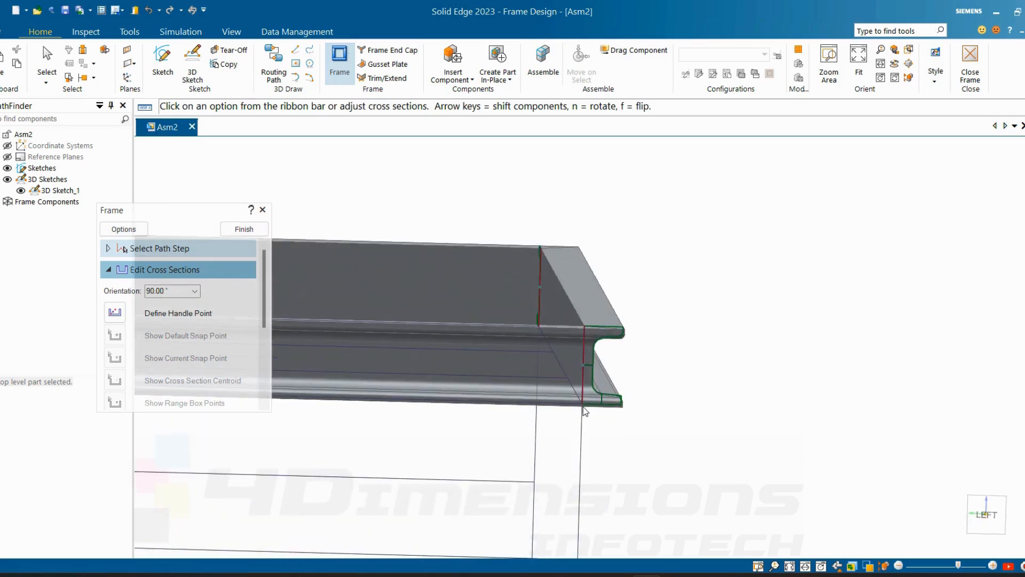
scroll(598, 408, up, 2)
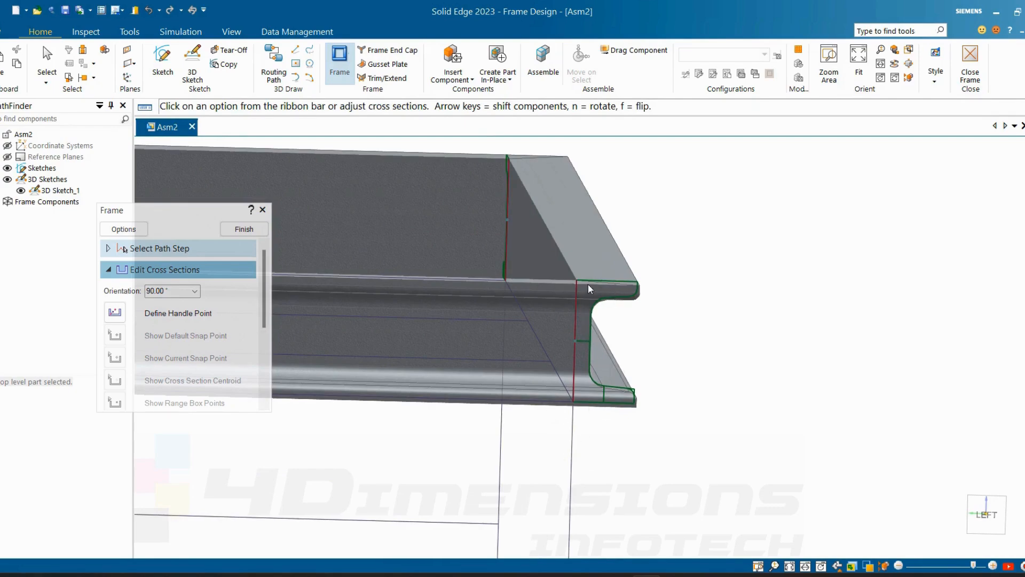
click(115, 313)
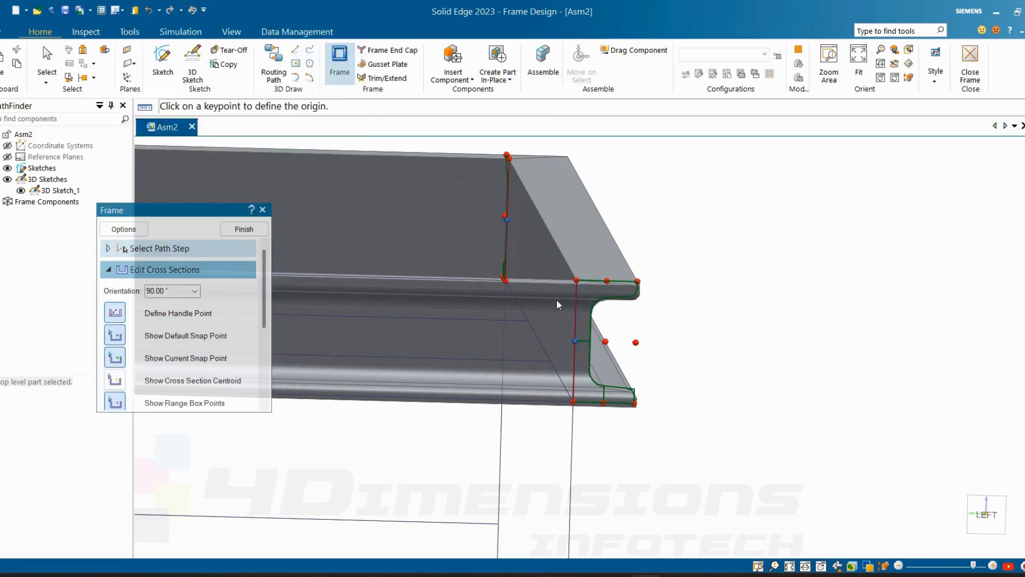
click(576, 280)
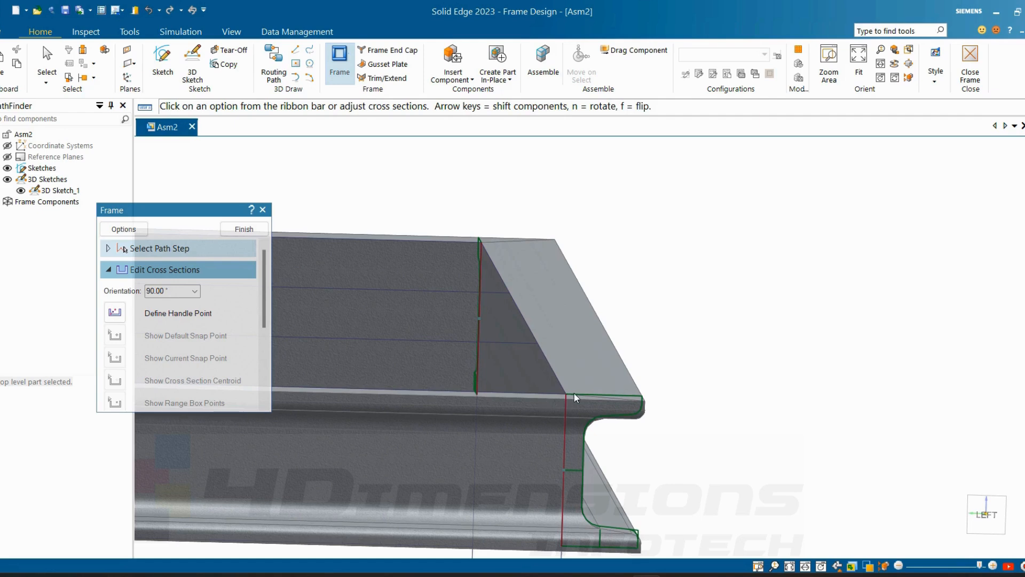
- Set the cross sections' handle point to the outer tip of the channel's upper flange
click(119, 317)
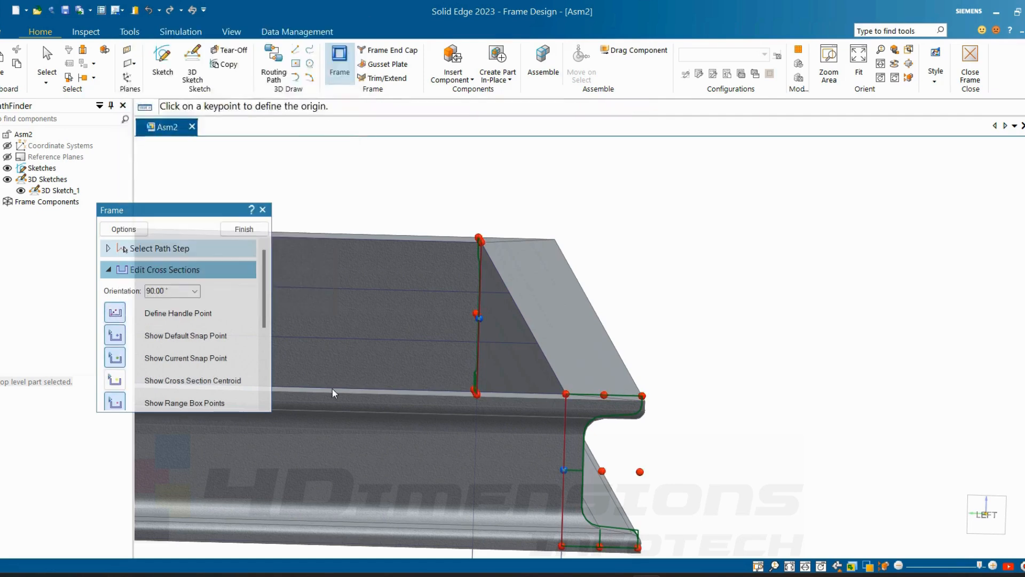
click(643, 396)
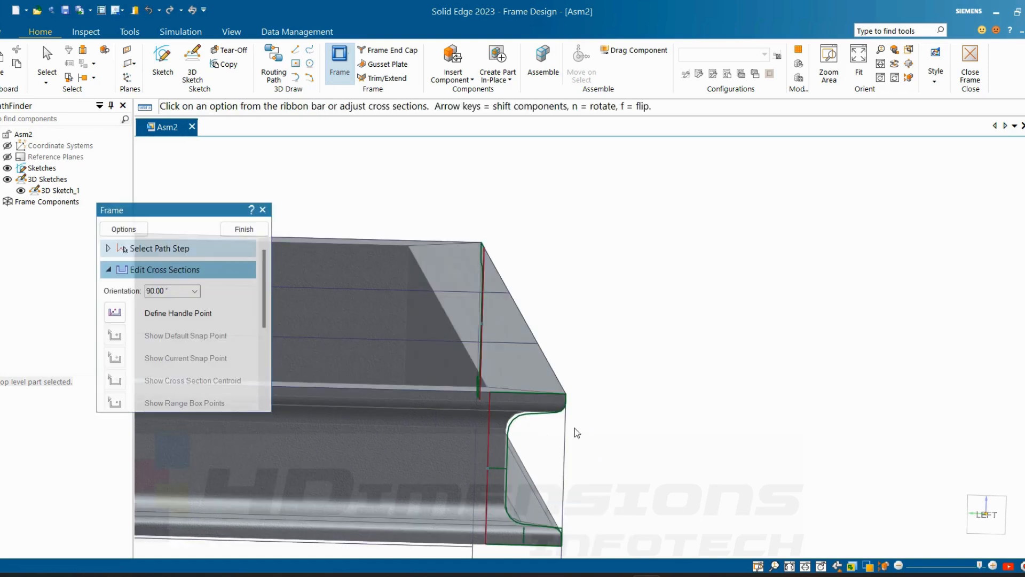
scroll(609, 413, down, 7)
scroll(512, 439, up, 3)
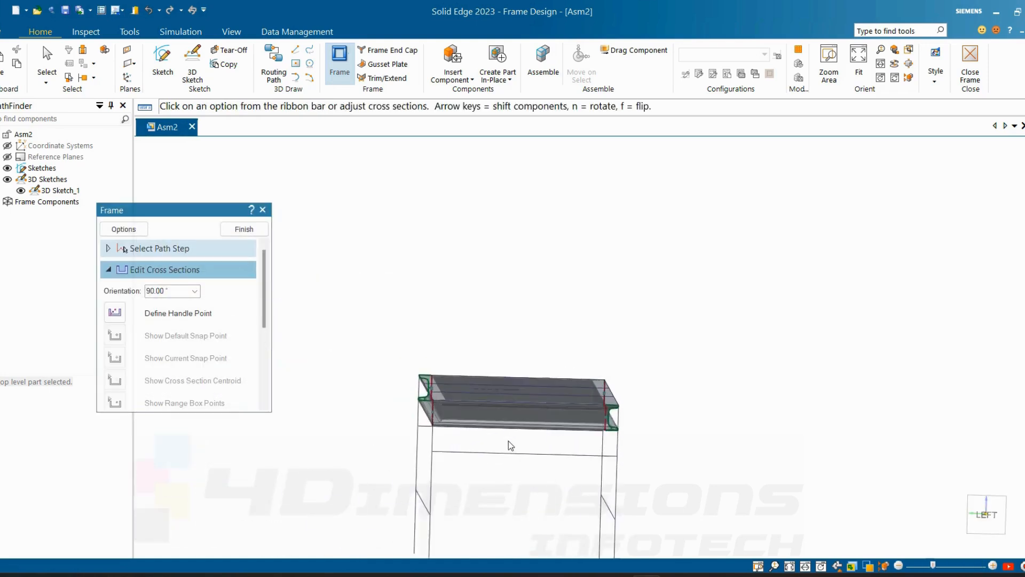
middle_drag(502, 430, 374, 419)
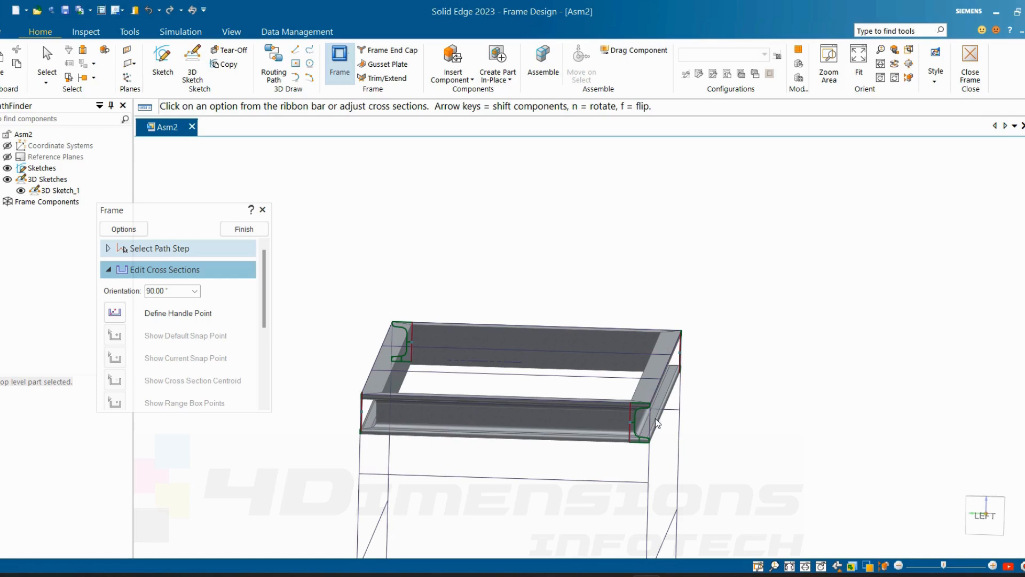
- Set the cross sections' handle point to the midpoint of the channel's upper flange edge
scroll(651, 425, up, 3)
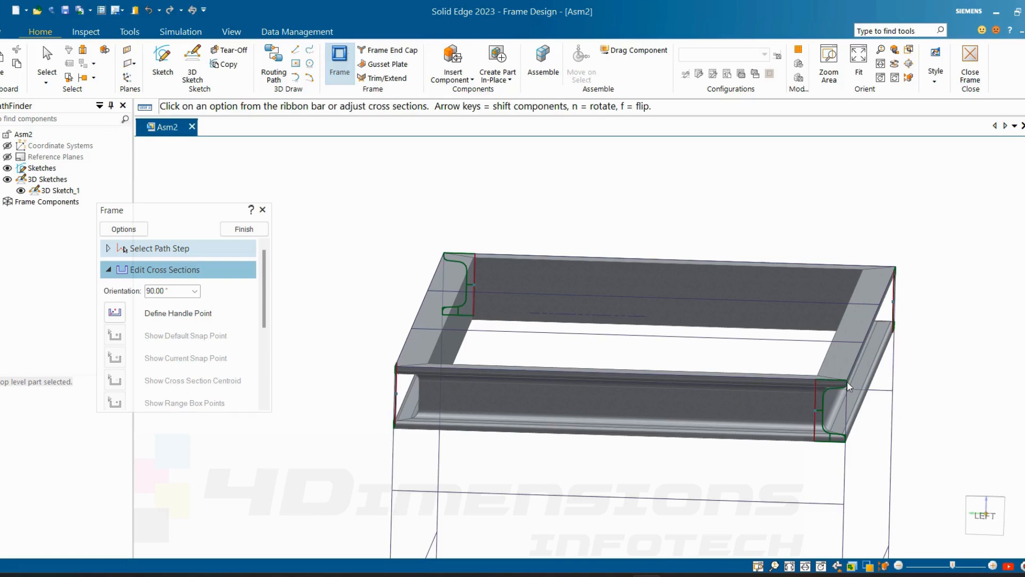
click(115, 312)
scroll(842, 406, up, 5)
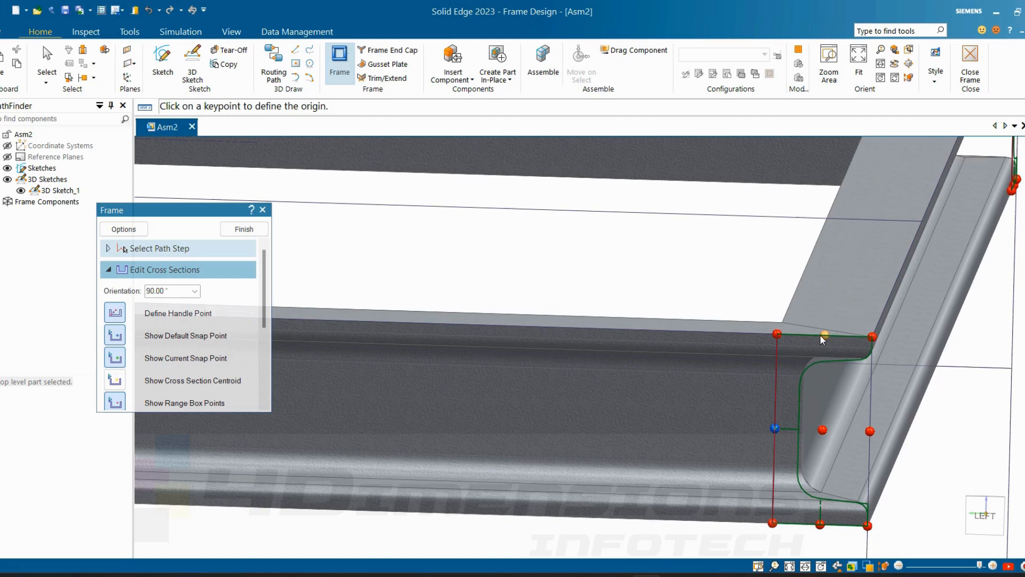
click(821, 335)
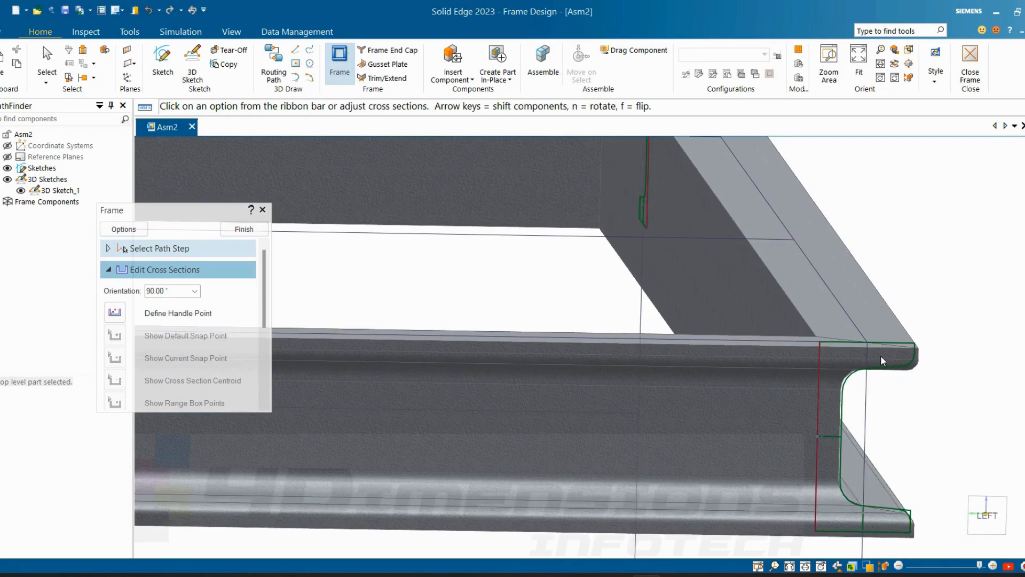
scroll(879, 354, up, 2)
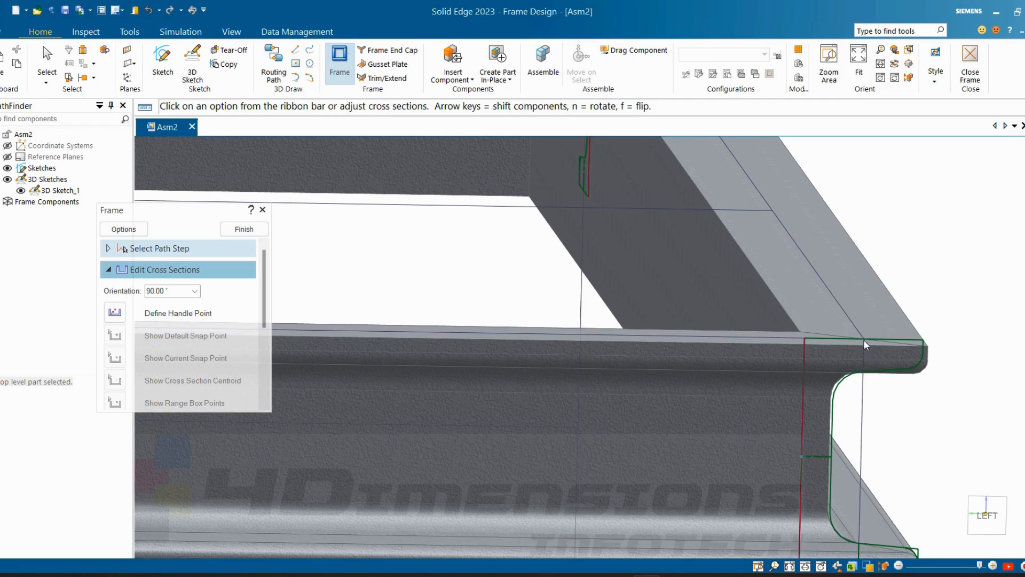
scroll(864, 341, down, 3)
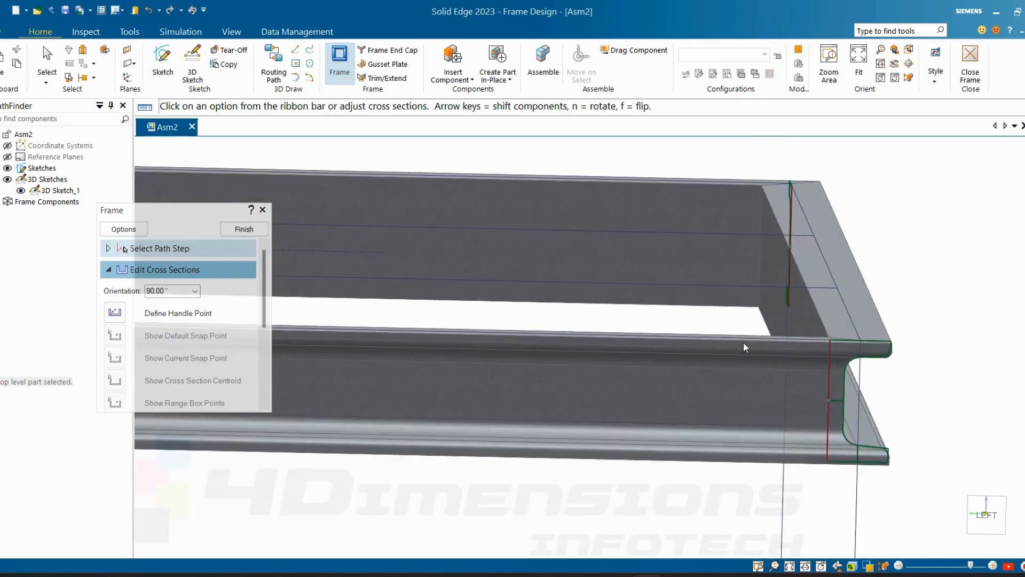
- Move the cross sections' handle point to the center of the channel's range box
click(115, 312)
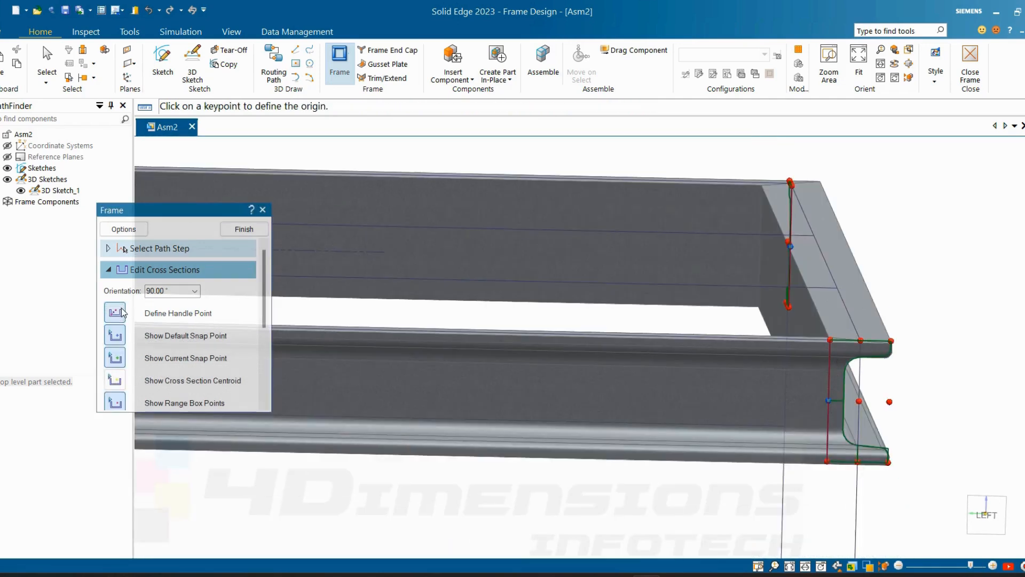
click(859, 401)
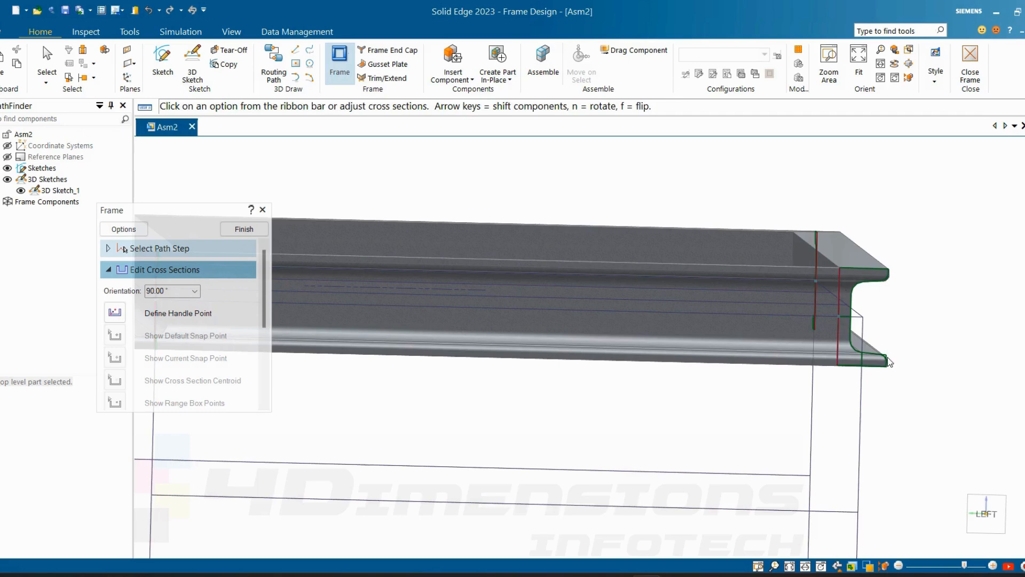
scroll(899, 348, down, 5)
middle_drag(899, 348, 911, 328)
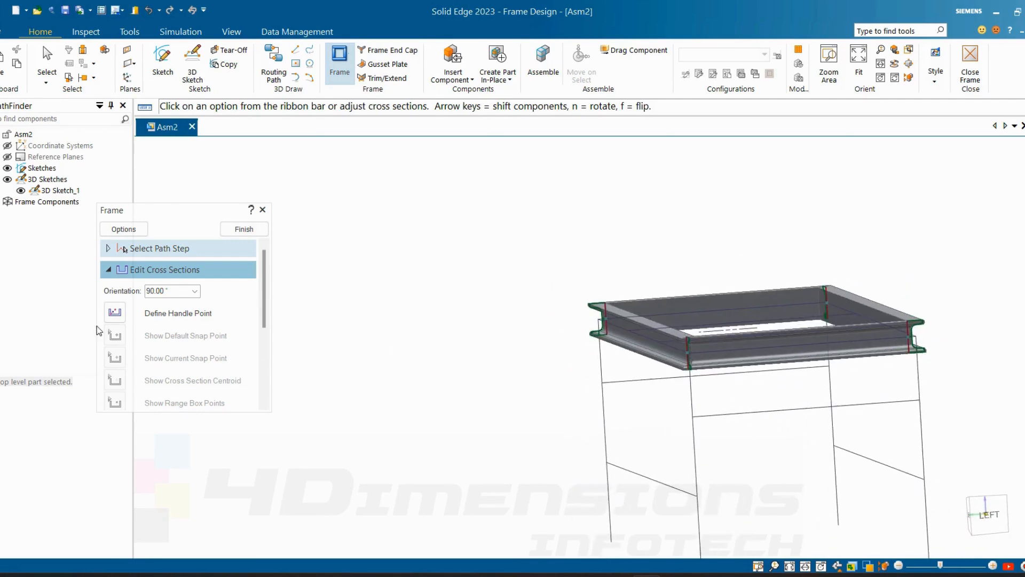
scroll(728, 392, up, 3)
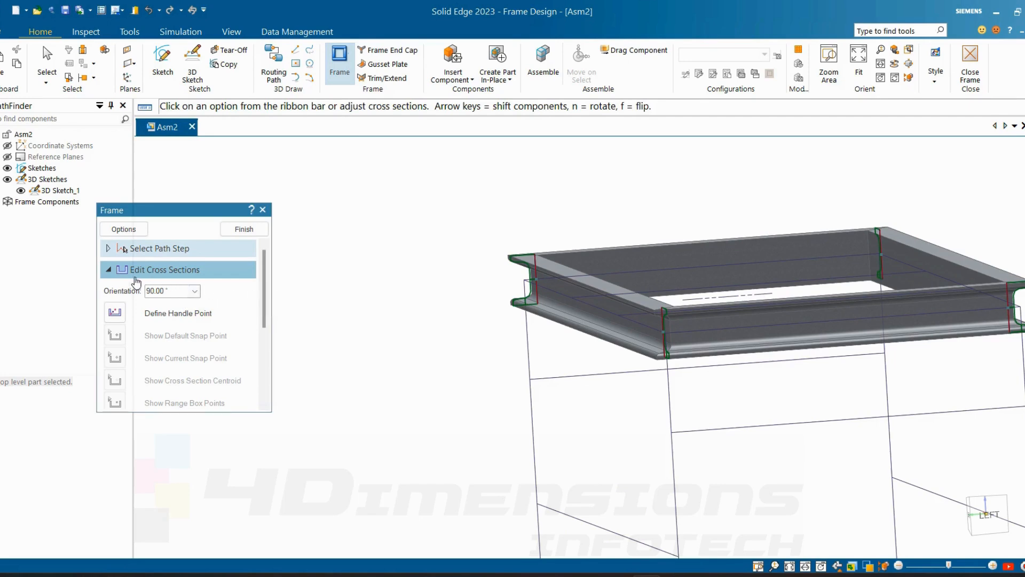
- Finish the C-channel frame around the top and check it from above
click(256, 232)
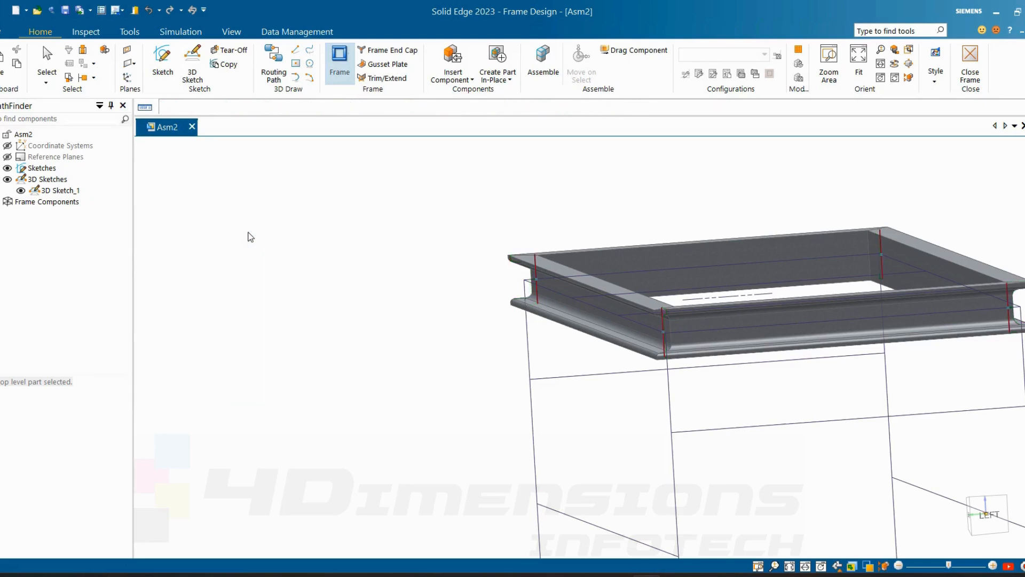
scroll(652, 336, down, 5)
middle_drag(652, 336, 674, 397)
scroll(695, 445, up, 3)
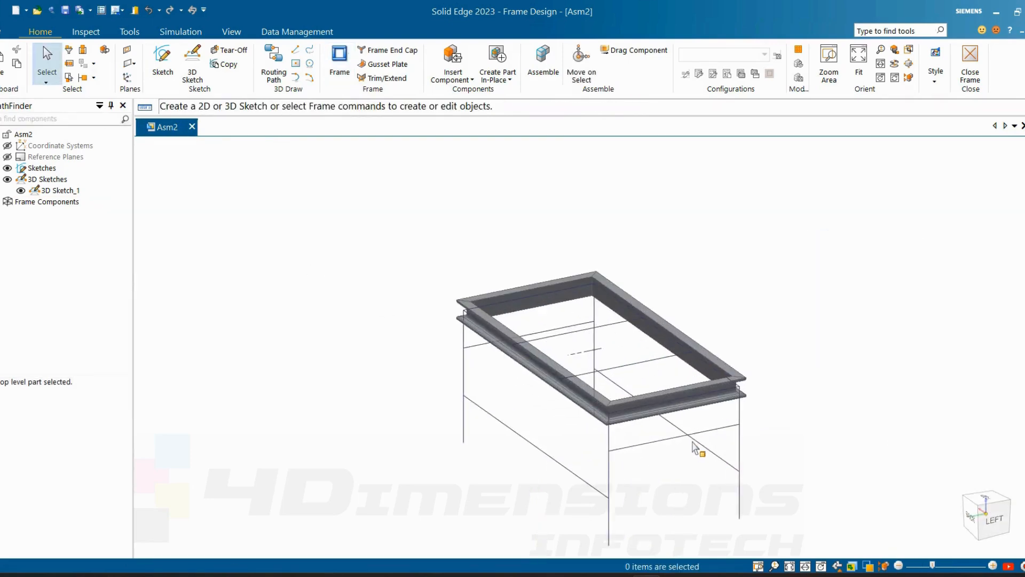
middle_drag(696, 447, 700, 445)
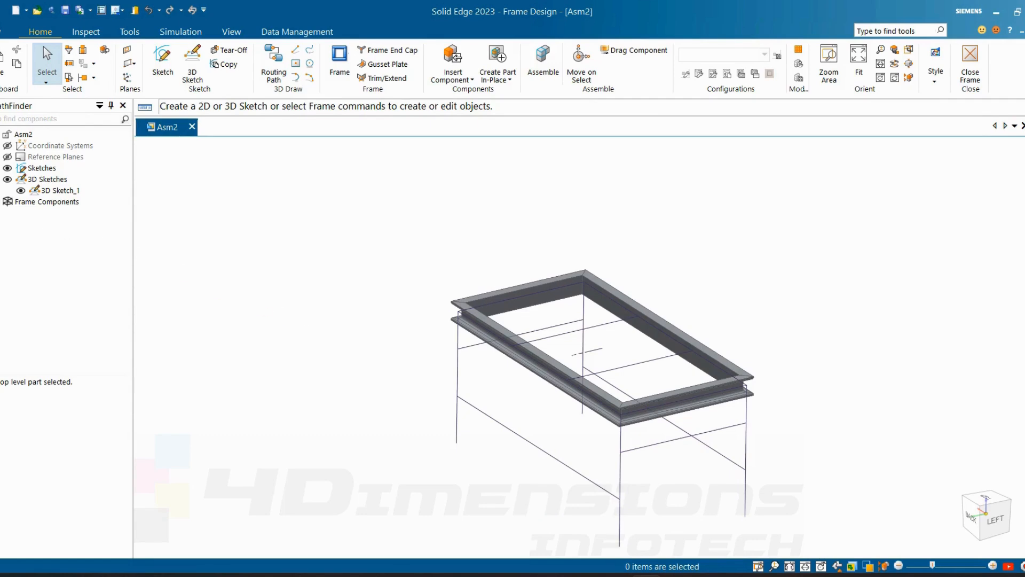
- Open the definition of Frame_1 for editing
click(2, 203)
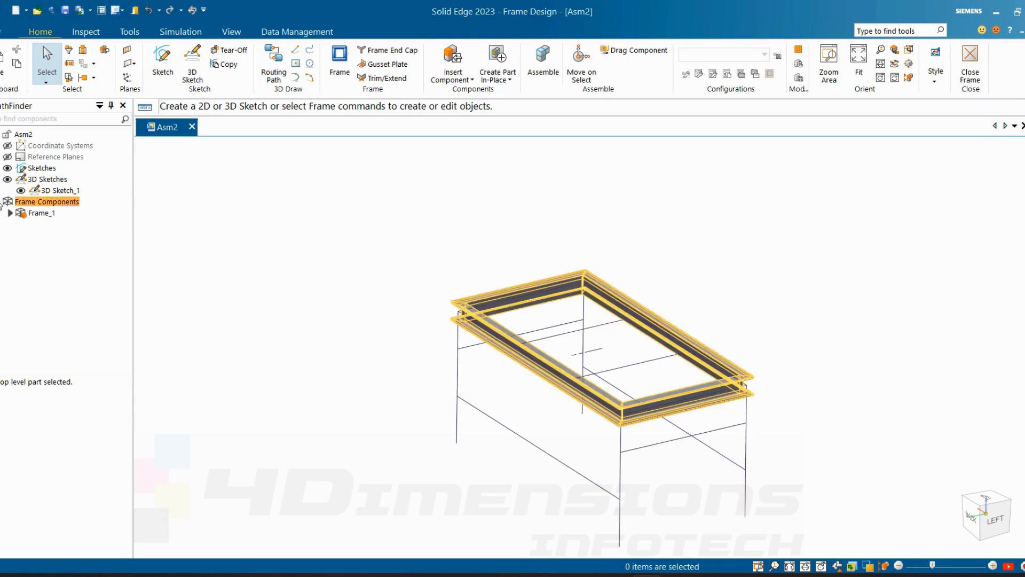
click(40, 214)
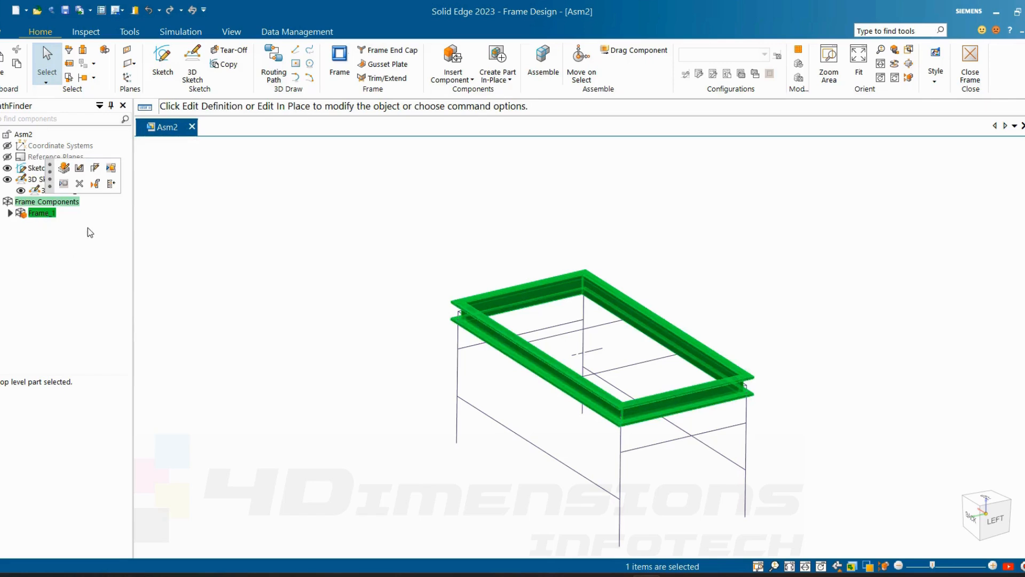
click(65, 169)
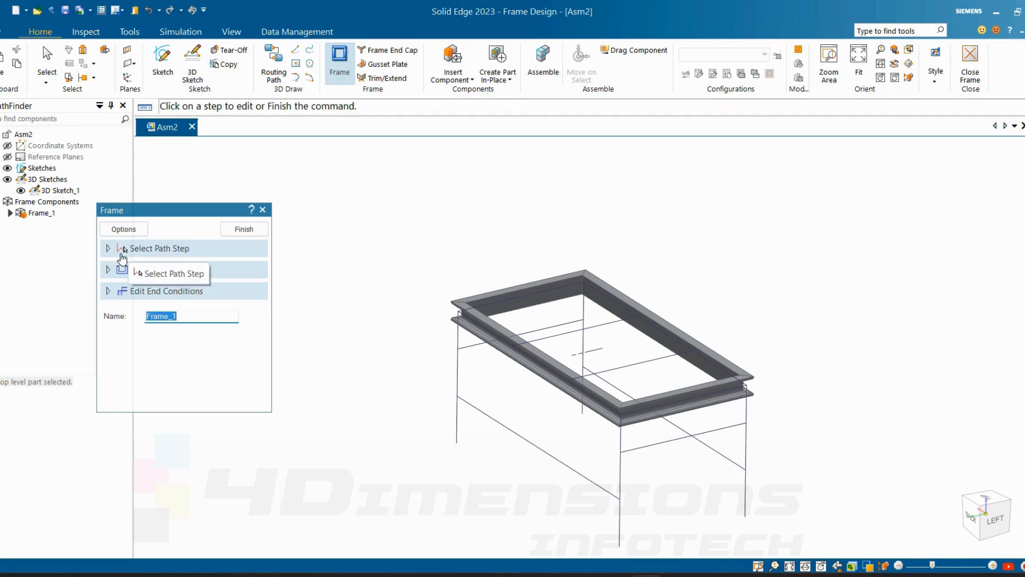
- Choose the DIN RectangularTubing 50x30x2.6 part as the frame's cross section component
click(167, 252)
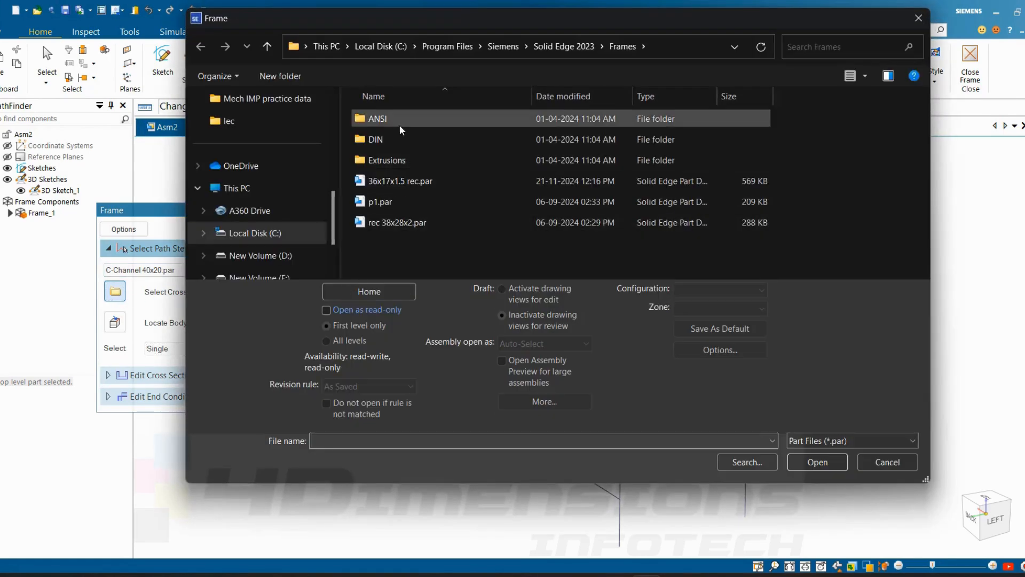
click(390, 136)
double_click(388, 139)
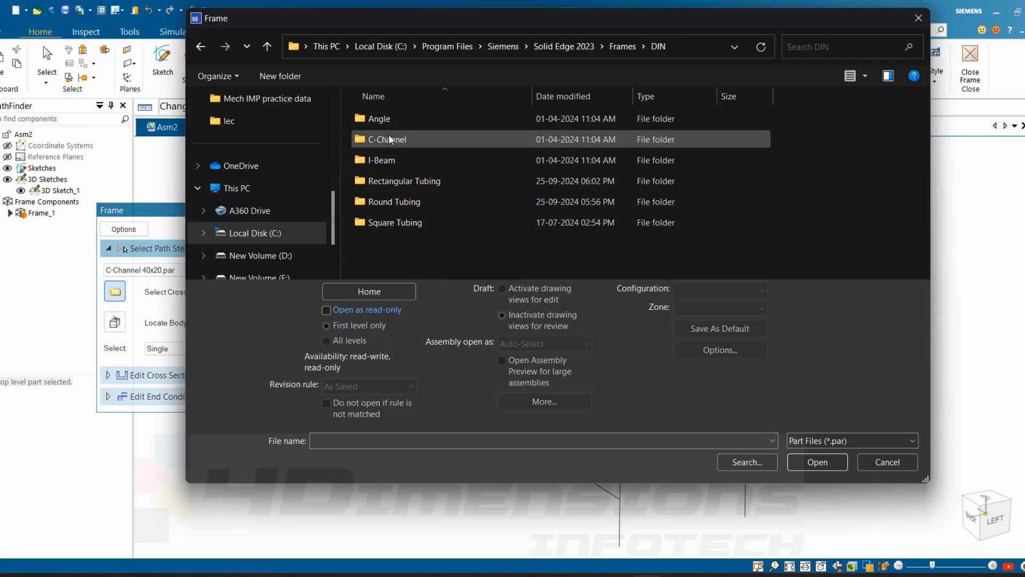
click(418, 182)
double_click(417, 181)
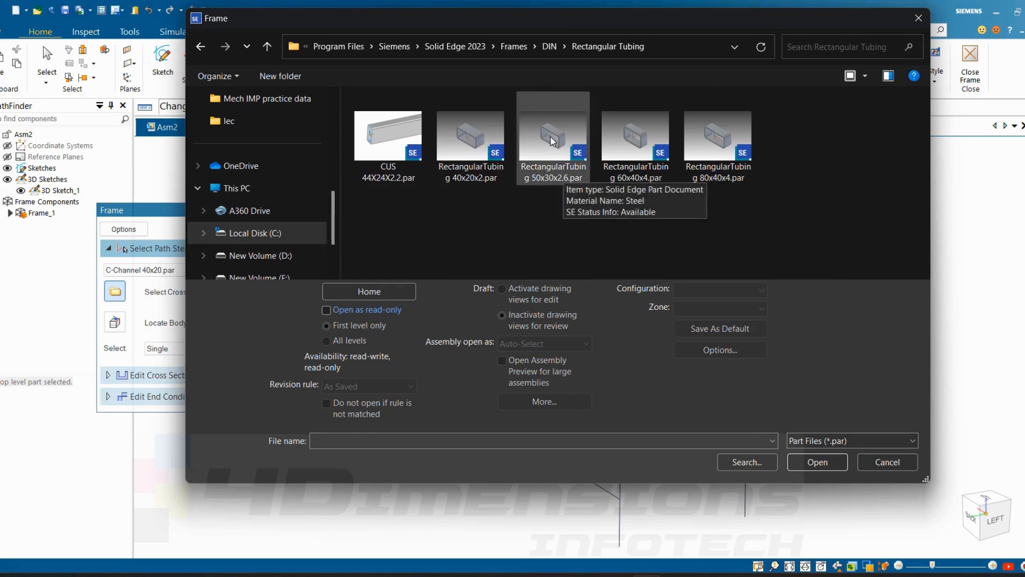
click(559, 173)
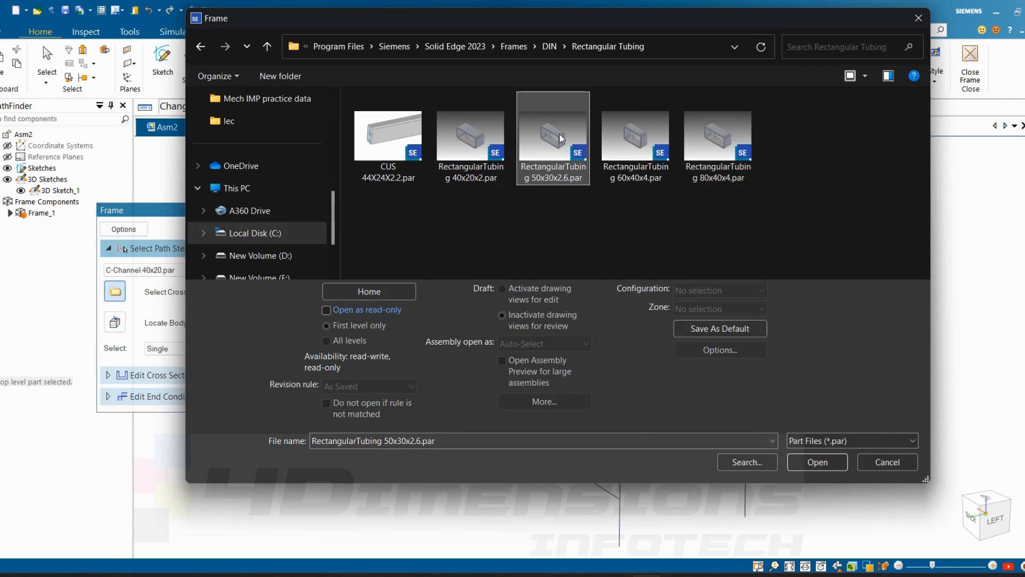
click(817, 463)
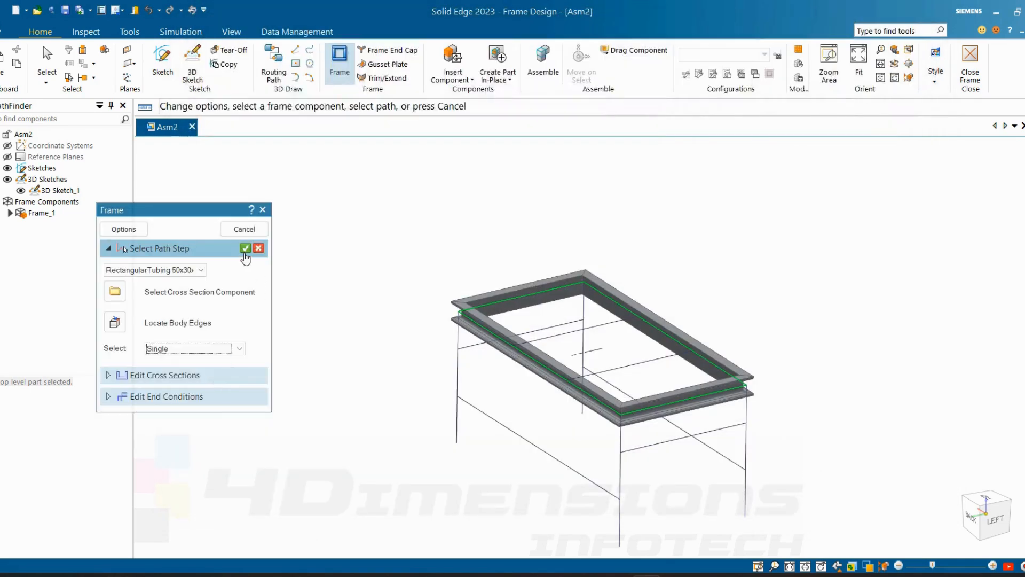
- Accept the path and apply the chosen 50x30x2.6 tubing to all segments of the frame
click(245, 249)
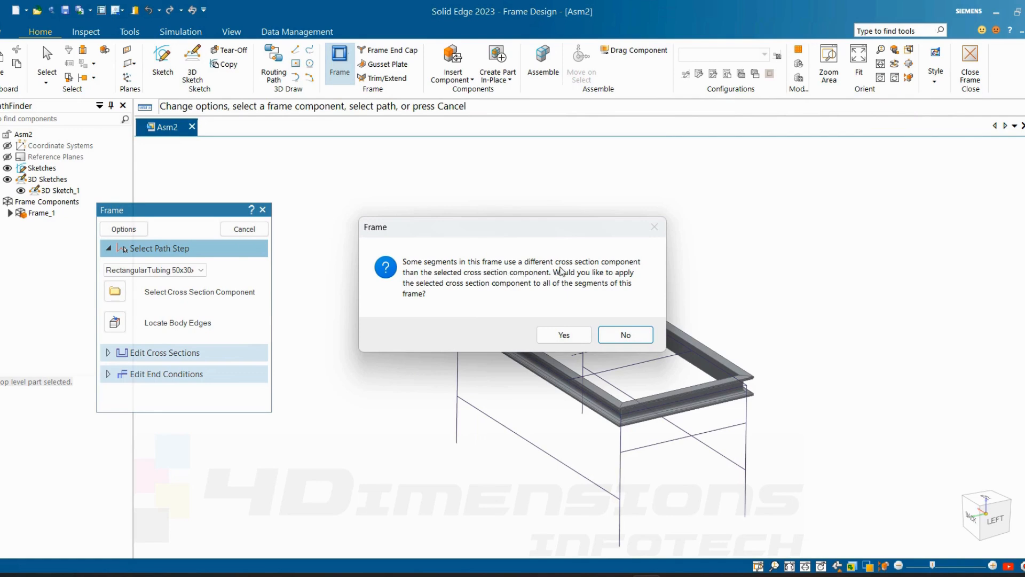
click(570, 337)
scroll(640, 412, up, 3)
middle_drag(651, 418, 649, 448)
scroll(418, 201, down, 4)
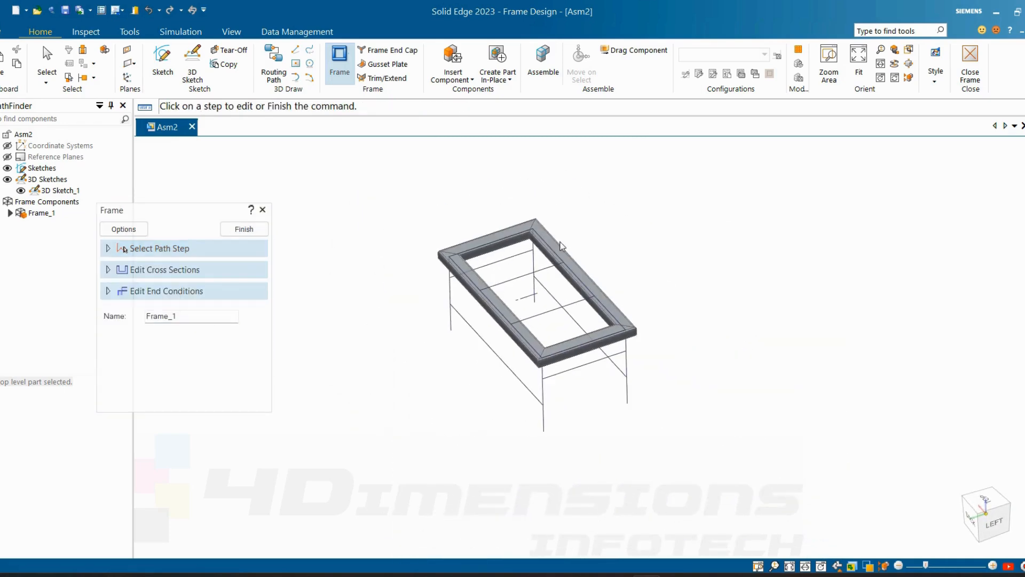
scroll(566, 351, up, 4)
mouse_move(549, 355)
middle_down()
mouse_move(556, 307)
mouse_move(547, 341)
middle_up()
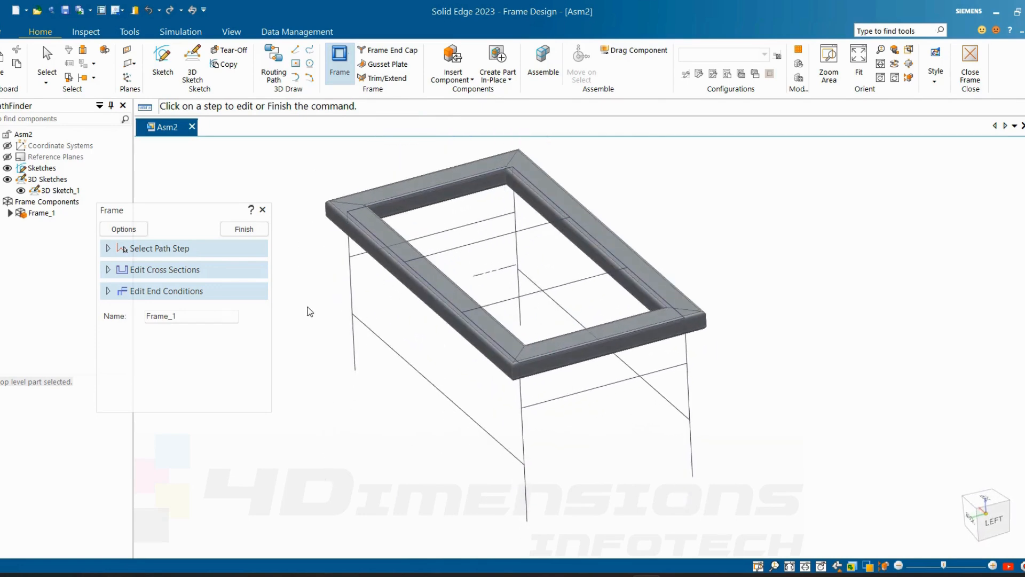
- Replace the frame's cross section with DIN RectangularTubing 40x20x2, applying it to all segments
click(152, 250)
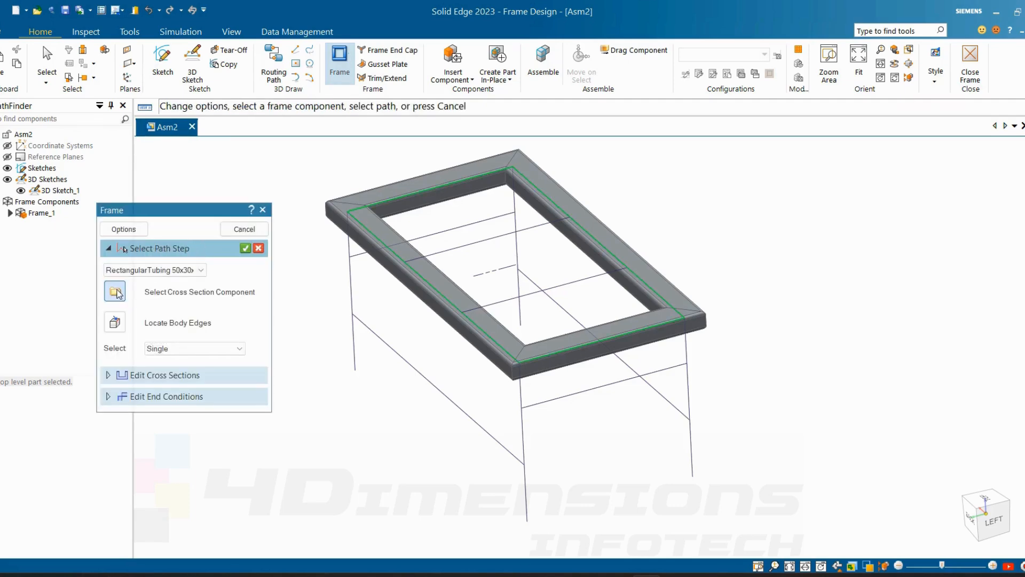
click(117, 292)
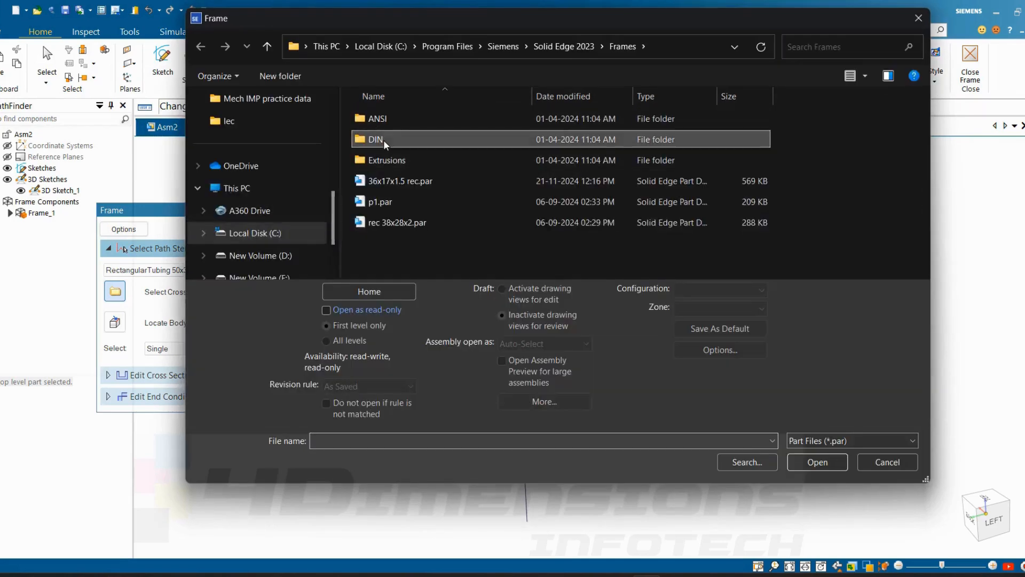
double_click(383, 140)
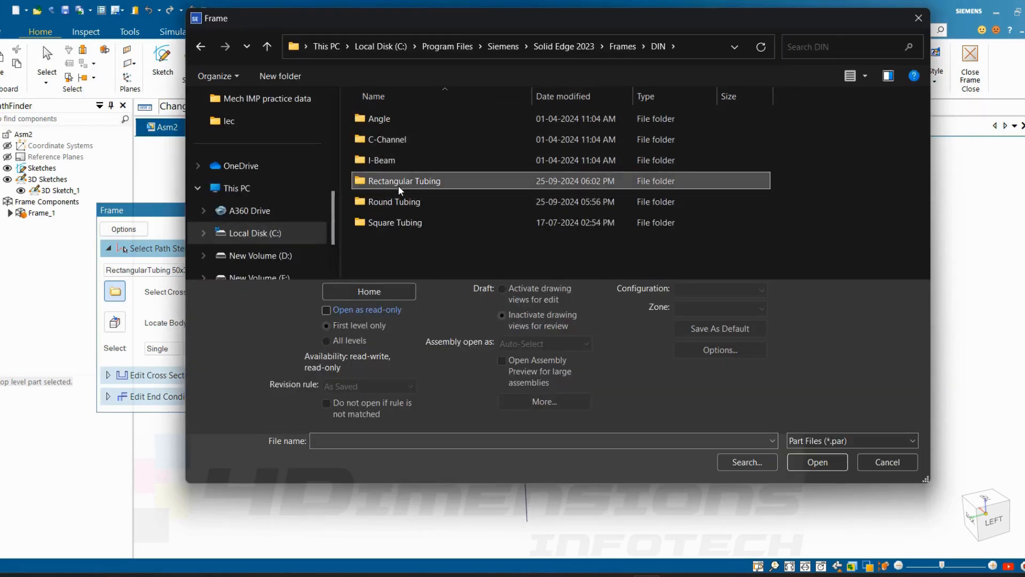
double_click(398, 181)
click(463, 153)
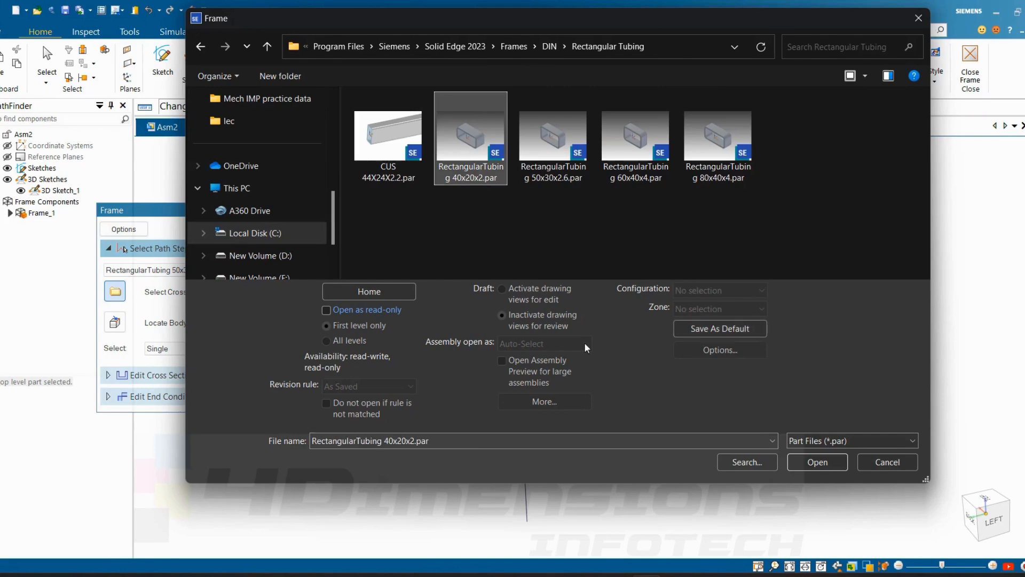
click(821, 465)
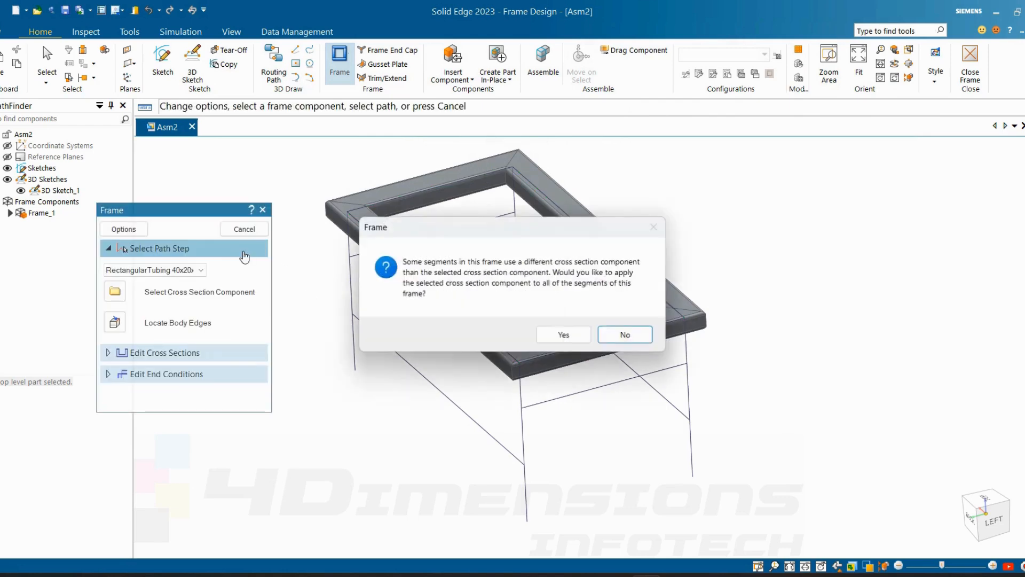
click(564, 335)
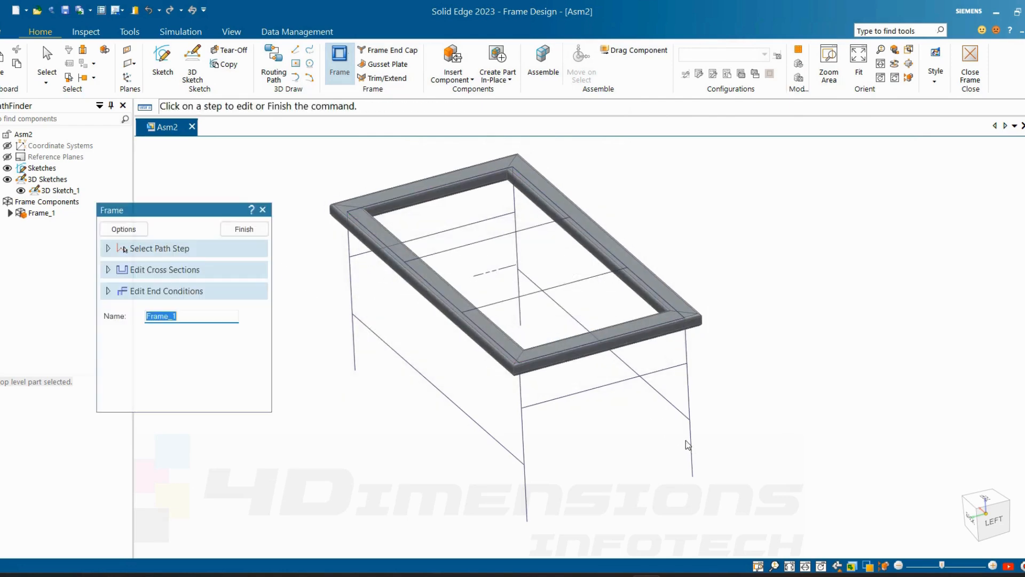
middle_drag(580, 310, 604, 428)
scroll(526, 396, up, 3)
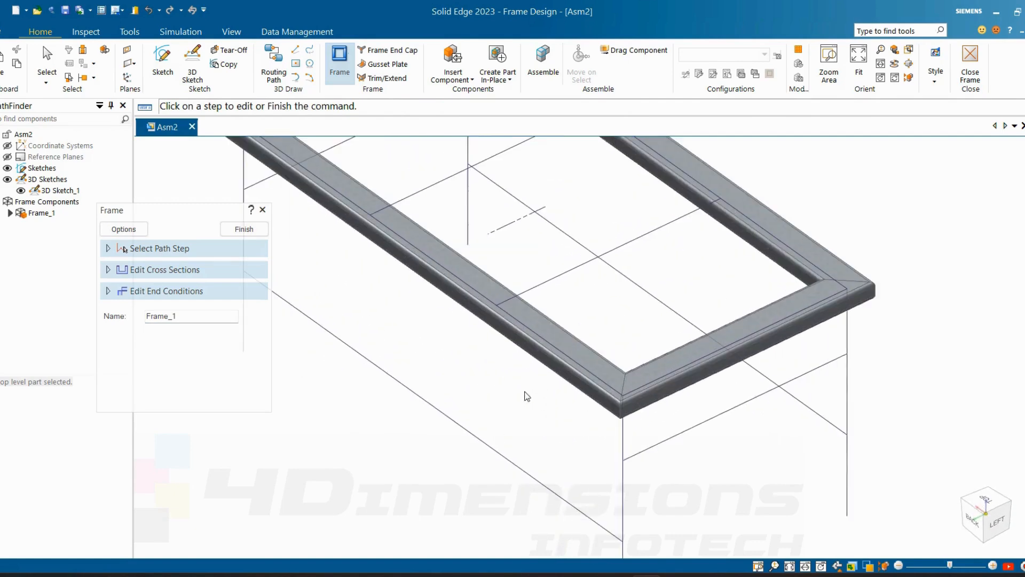
scroll(658, 454, down, 3)
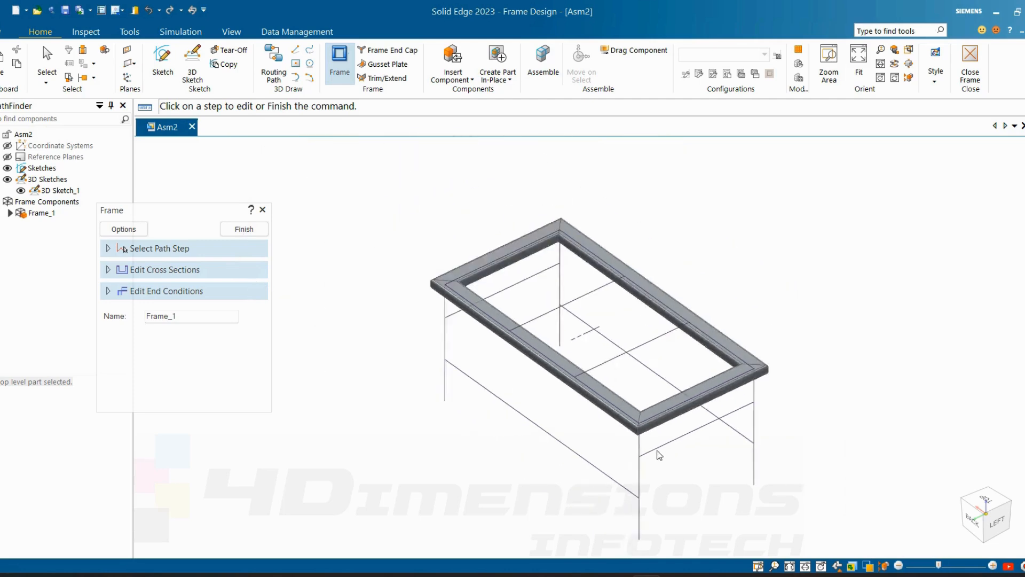
scroll(659, 454, up, 3)
middle_drag(658, 447, 631, 392)
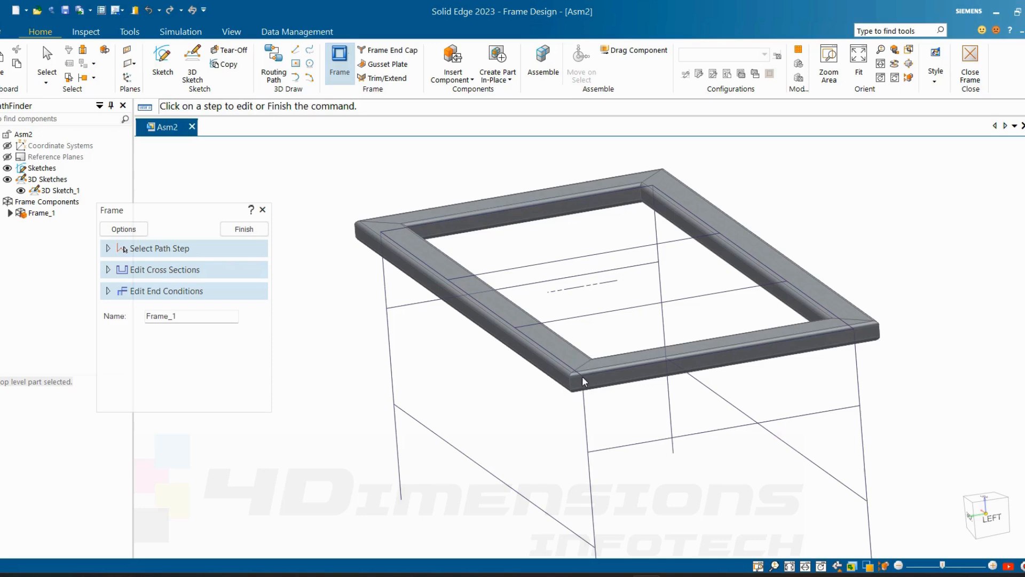
- Set the orientation of all four corner cross sections to 0°
click(169, 272)
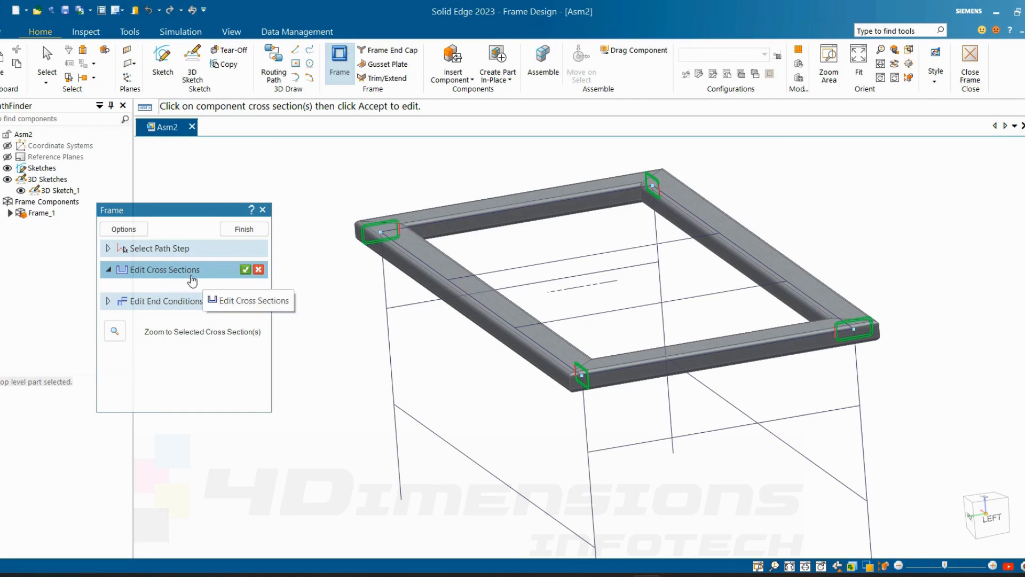
click(245, 269)
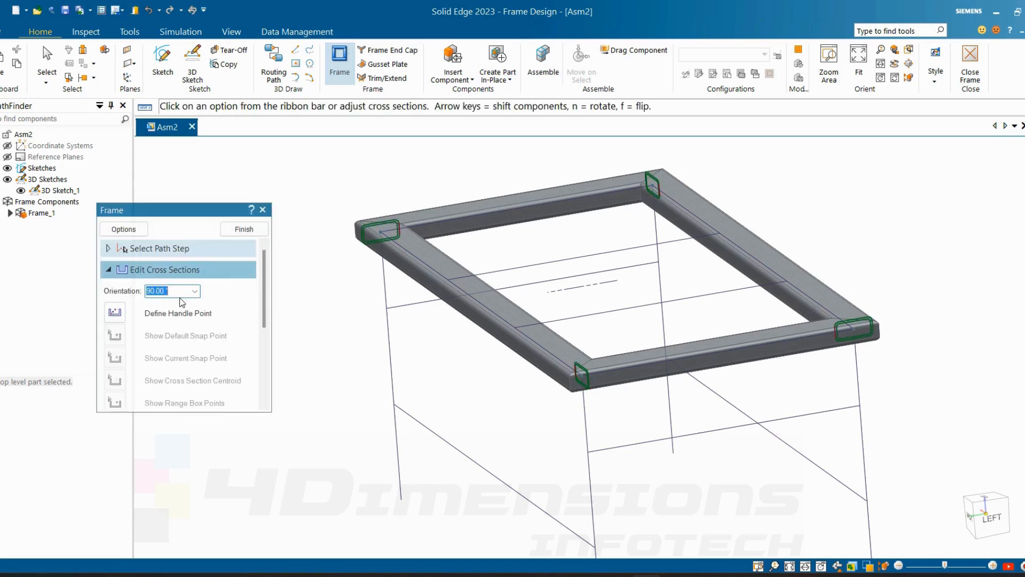
key(Return)
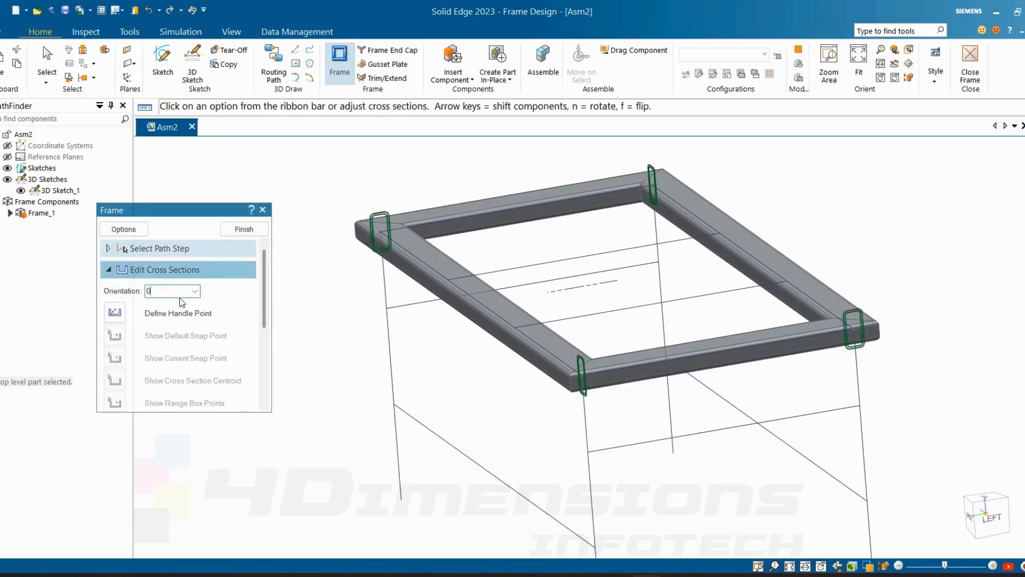
- Set the orientation of all four corner cross sections to 90° and finish the frame
scroll(687, 320, down, 3)
middle_drag(687, 320, 724, 359)
scroll(691, 347, up, 2)
scroll(692, 347, up, 4)
scroll(721, 358, down, 5)
click(172, 291)
text(9)
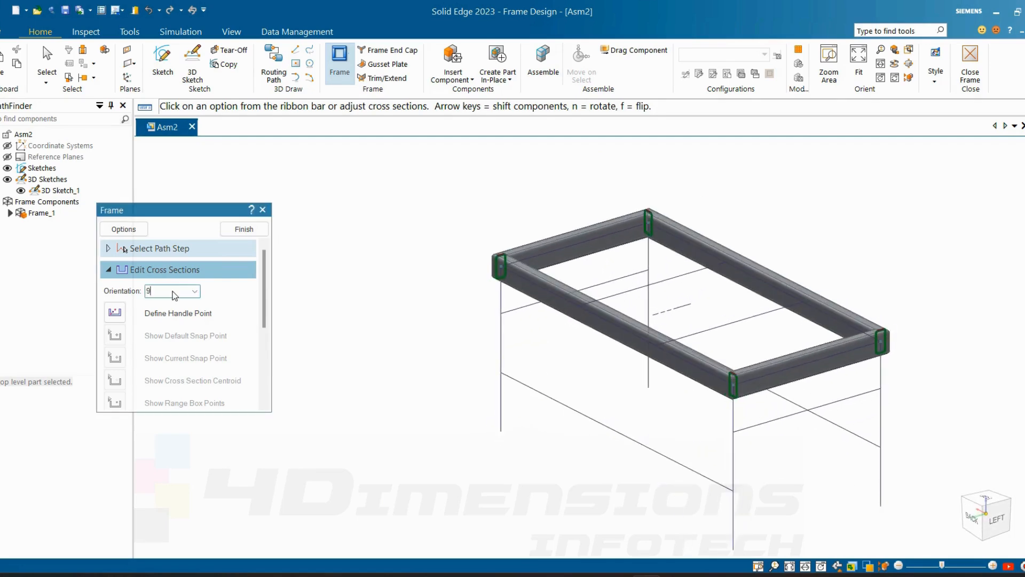
text(0)
key(Return)
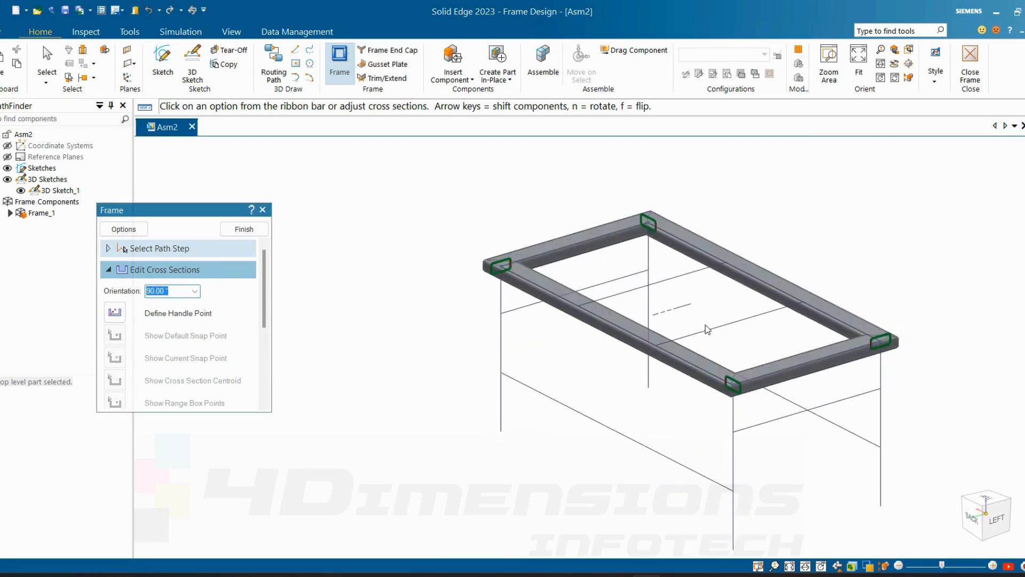
click(247, 228)
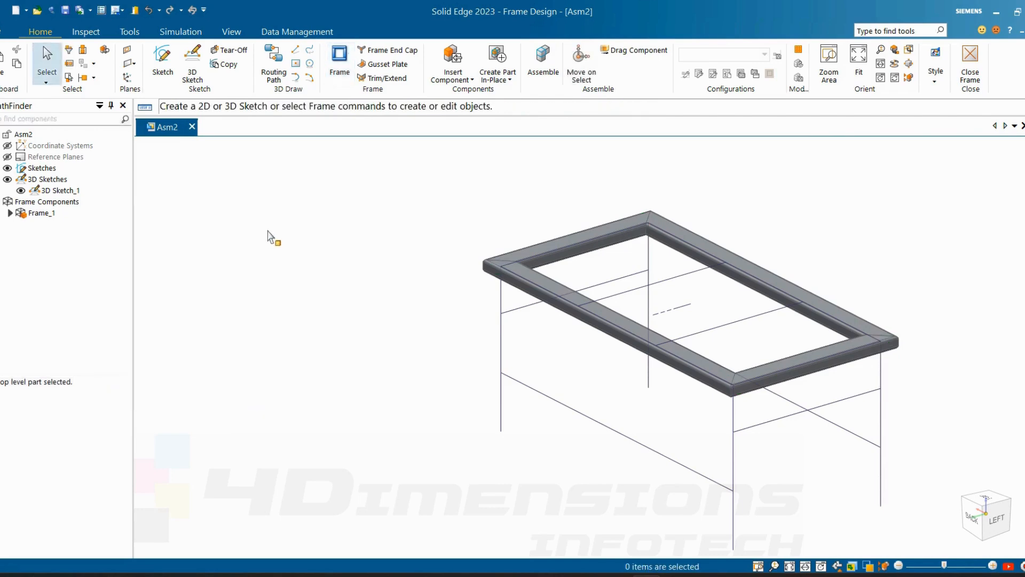
- Examine the corner joints of the rectangular tubing frame up close and from several angles
middle_drag(494, 248, 594, 305)
scroll(809, 287, up, 4)
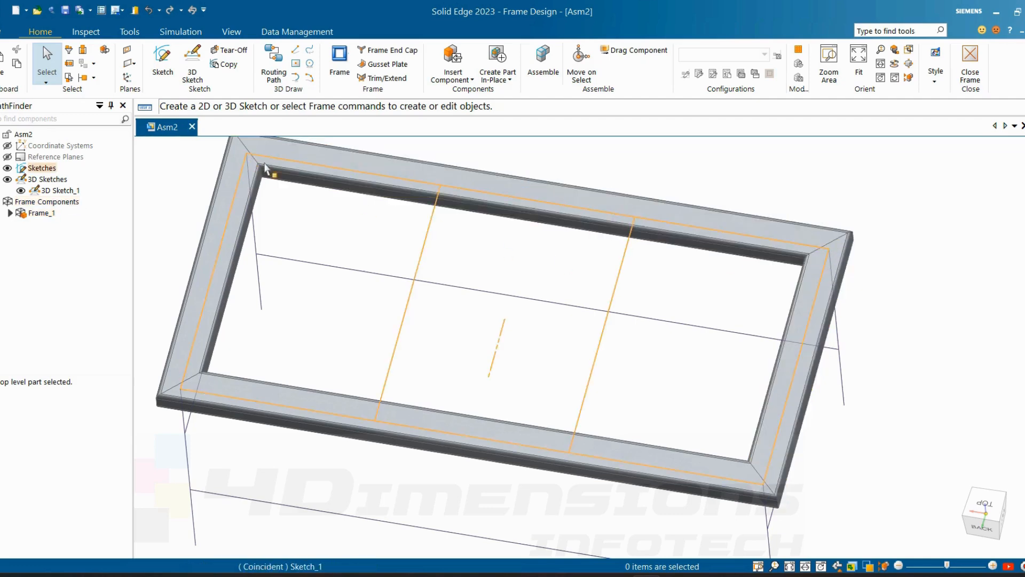
scroll(252, 145, up, 4)
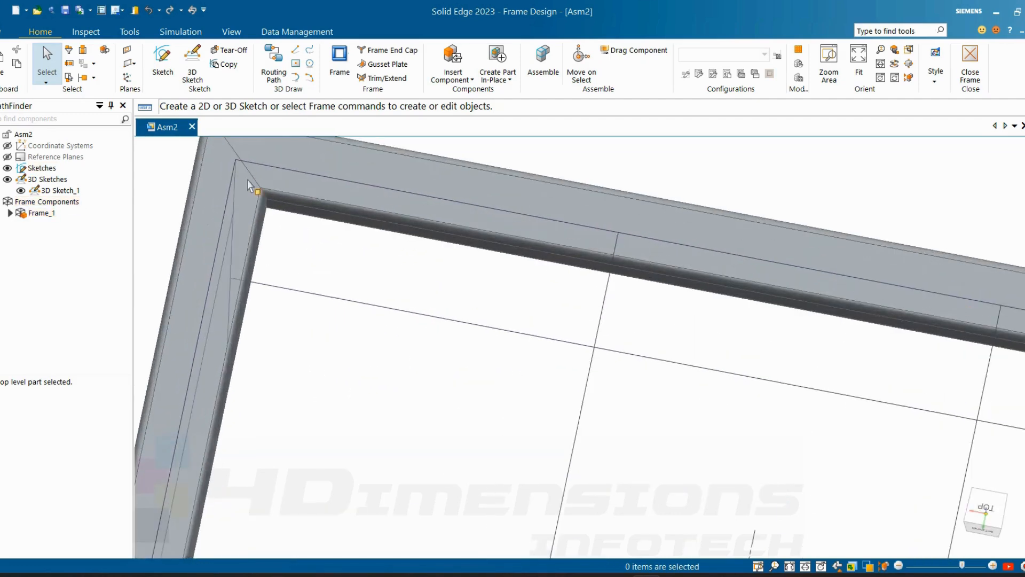
scroll(249, 152, down, 3)
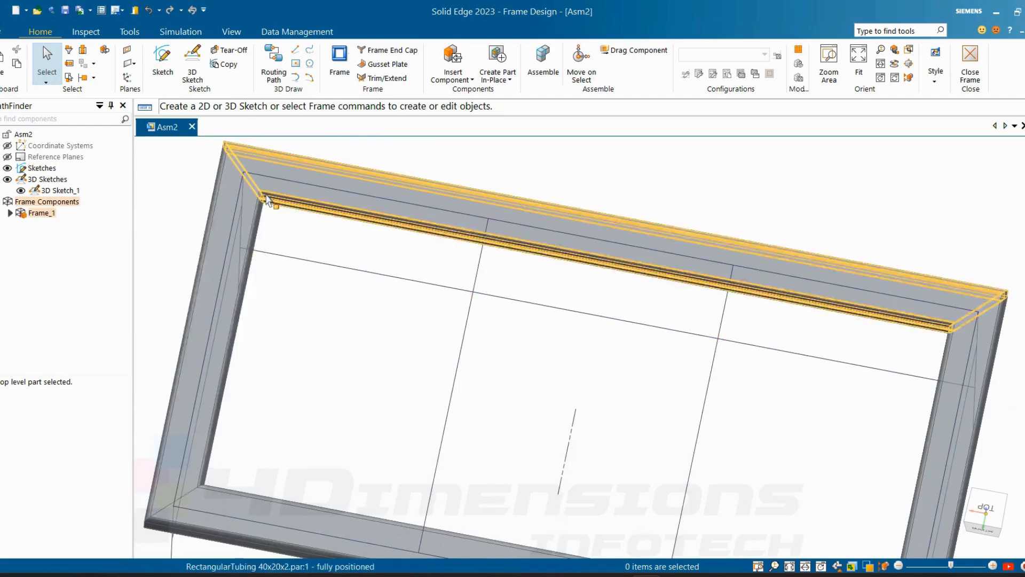
scroll(290, 280, down, 2)
scroll(290, 281, down, 2)
middle_drag(404, 167, 387, 247)
scroll(348, 179, up, 2)
scroll(393, 250, down, 3)
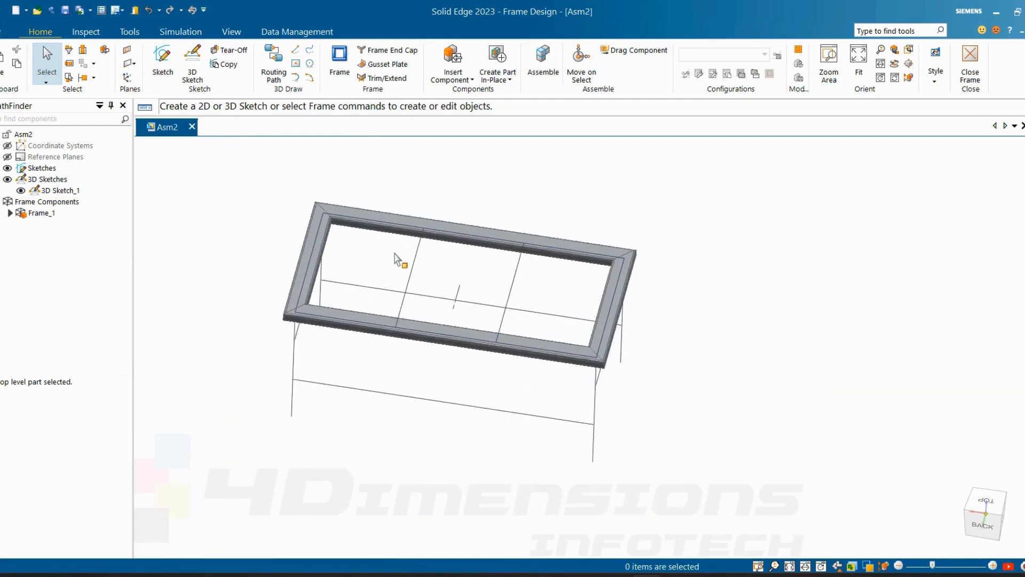
scroll(368, 229, up, 3)
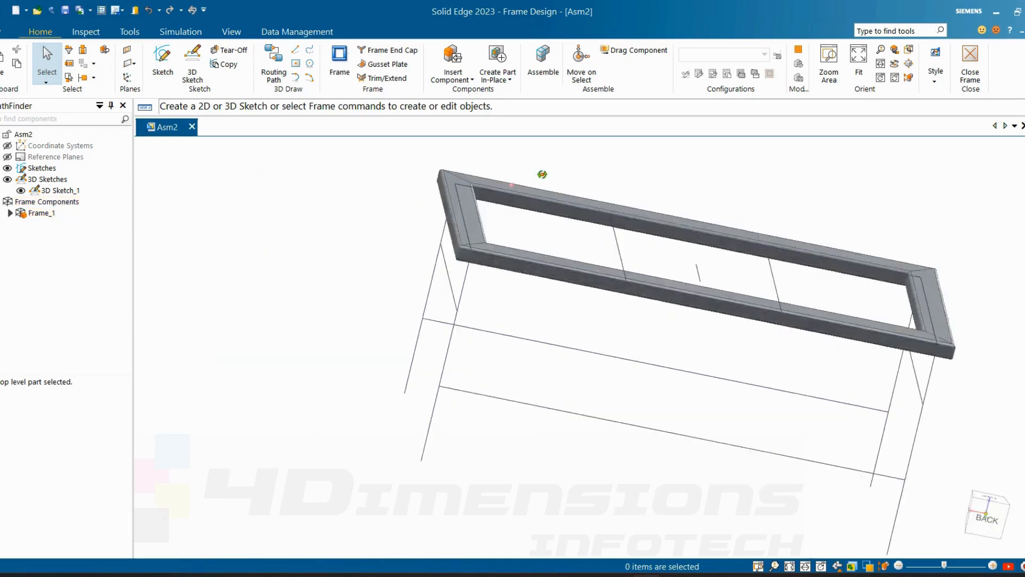
middle_drag(543, 174, 503, 229)
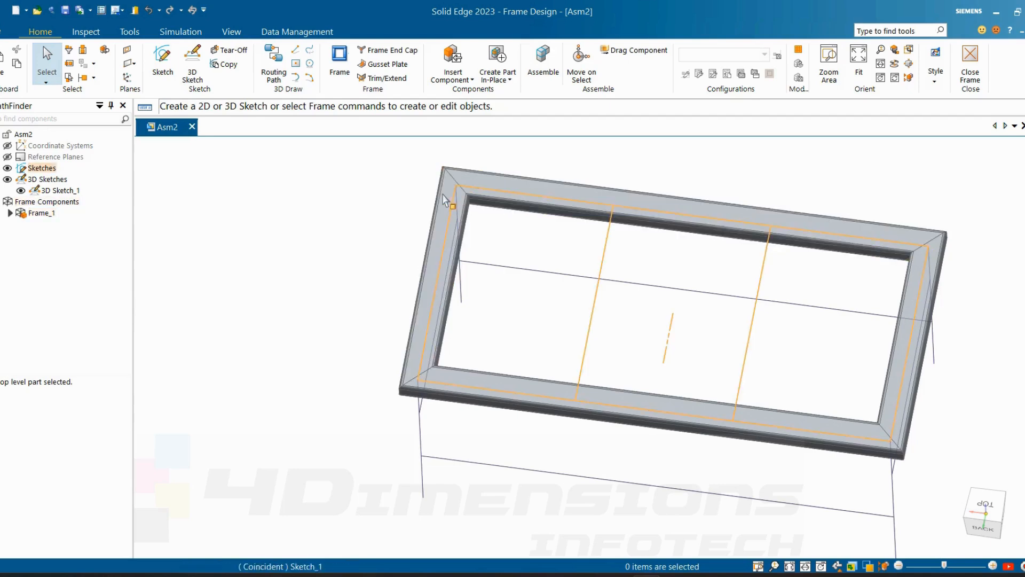
- Change the corner treatment of Frame_1 from miter to butt in the frame options and finish the edit
click(45, 216)
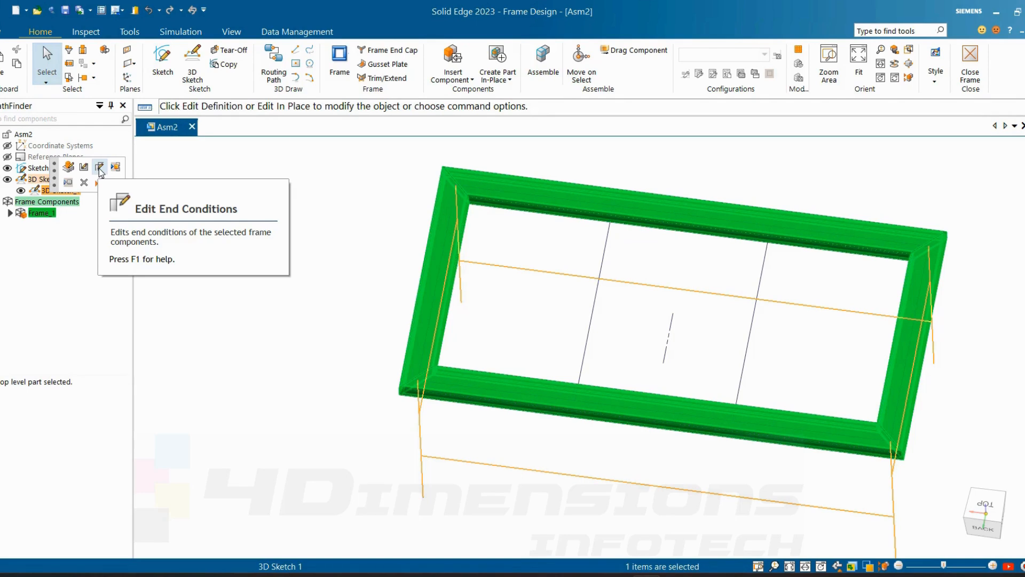
click(99, 168)
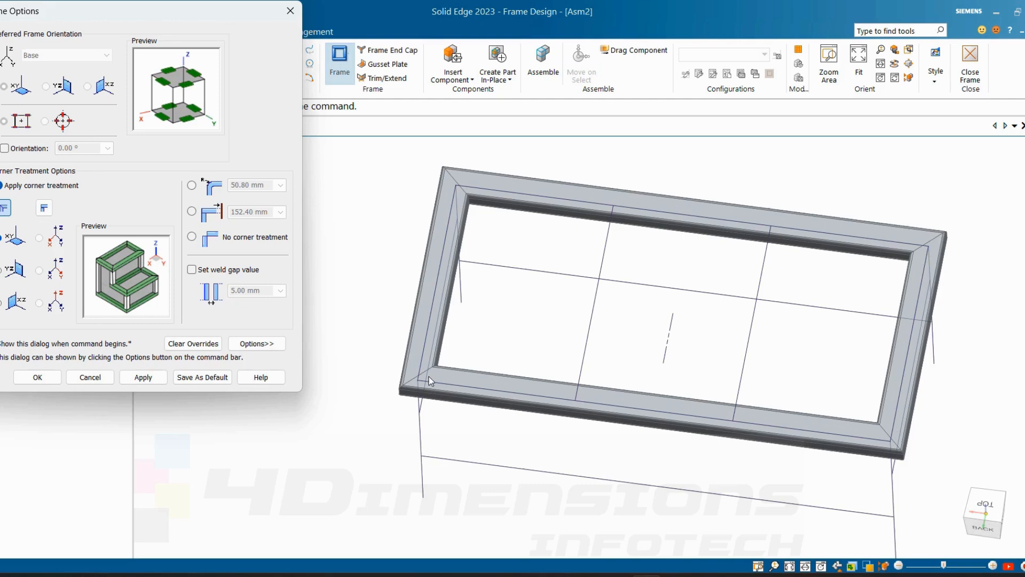
click(44, 210)
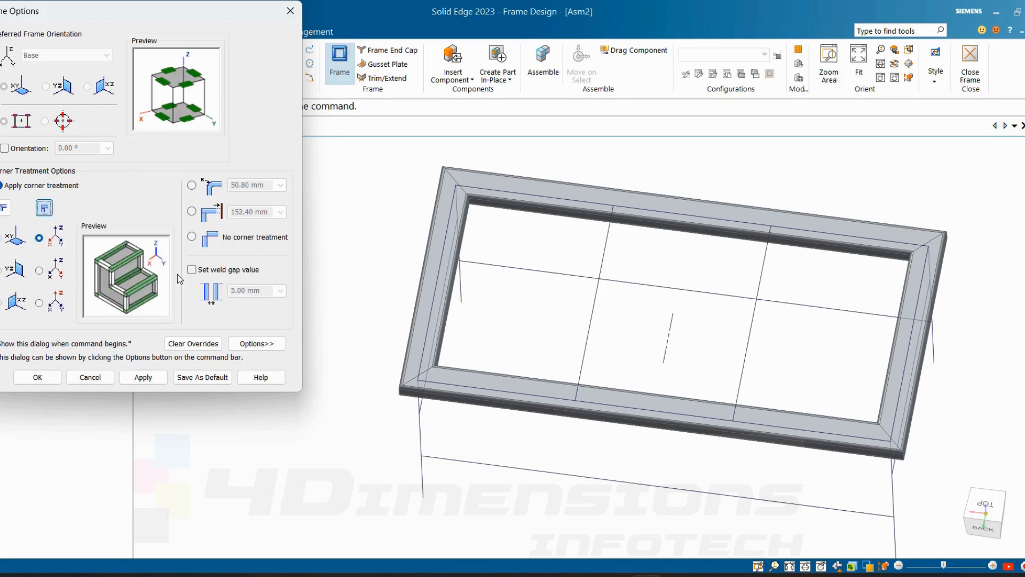
click(4, 209)
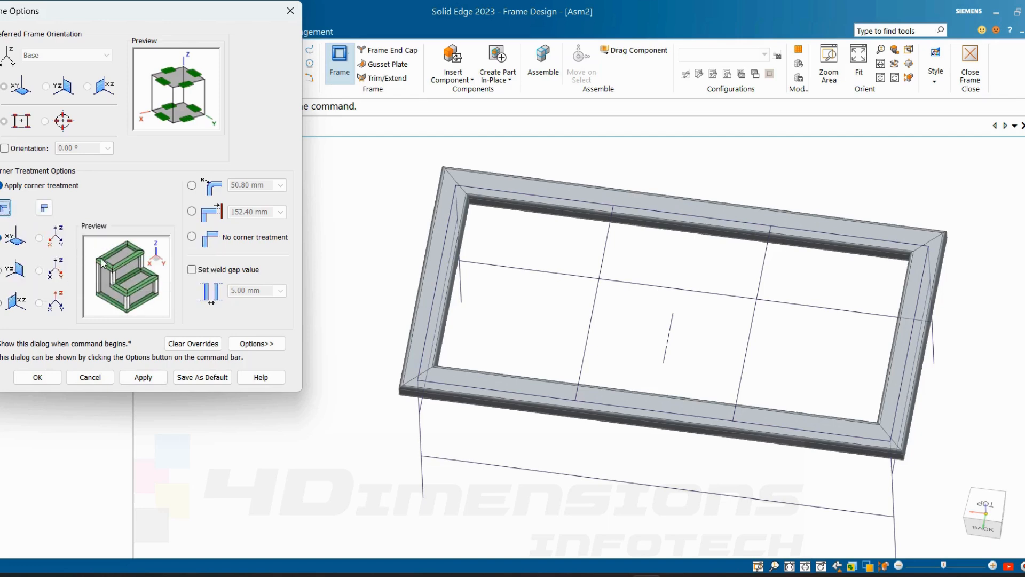
click(43, 210)
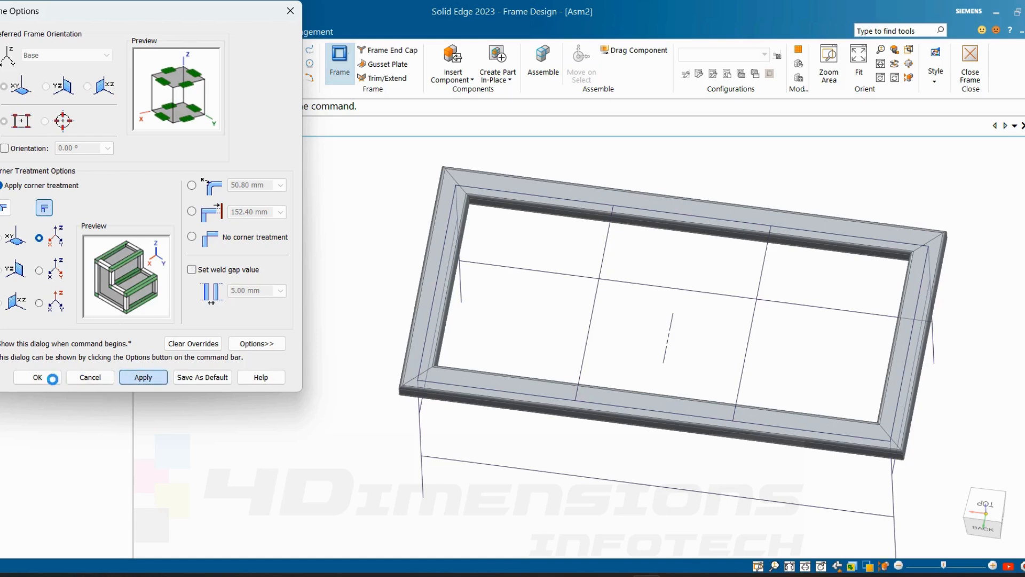
click(54, 379)
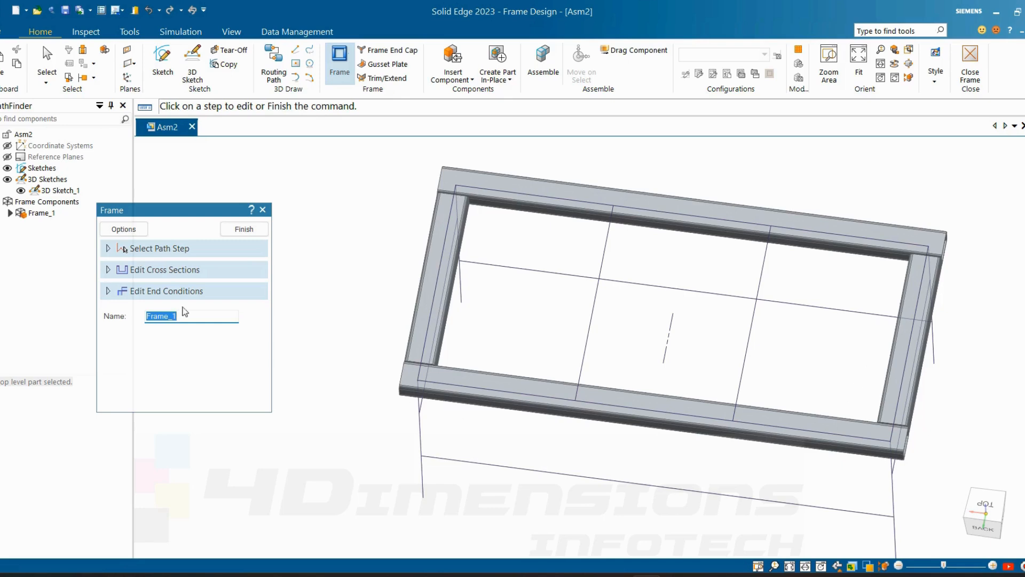
click(244, 229)
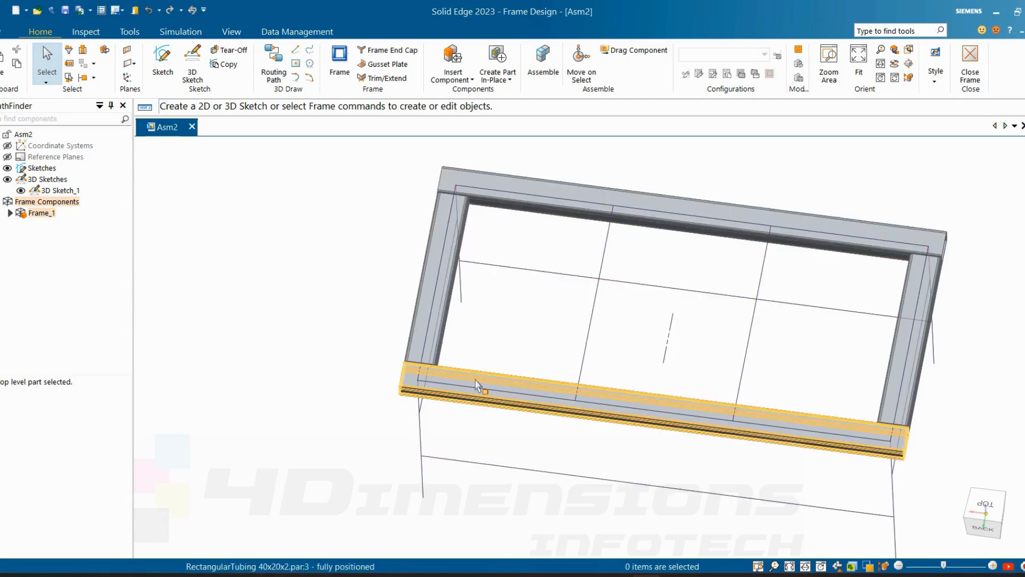
- Set the butt corners of Frame_1 to the second preferred-axis option so the short members run full length, and finish the edit
click(37, 213)
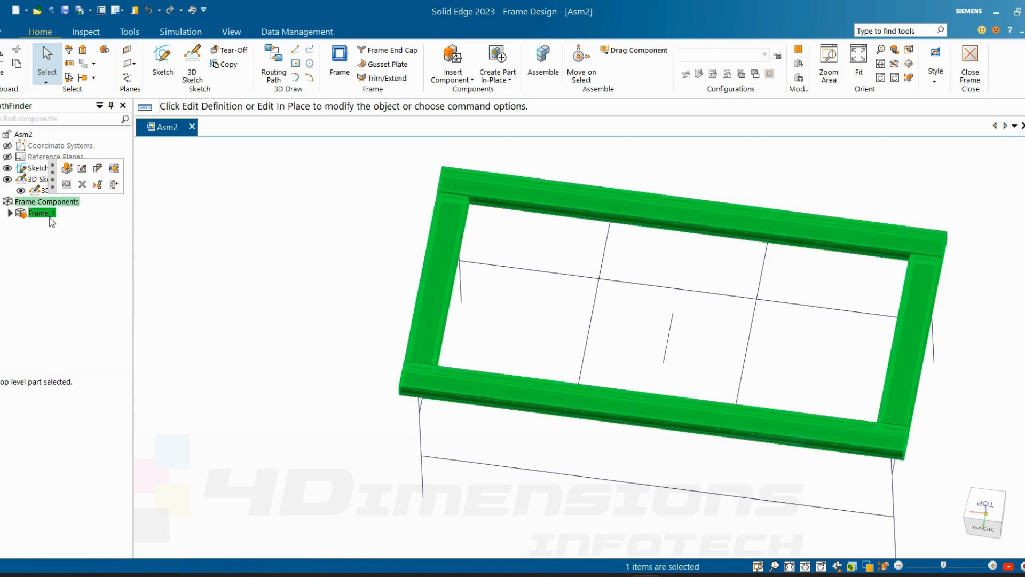
click(99, 169)
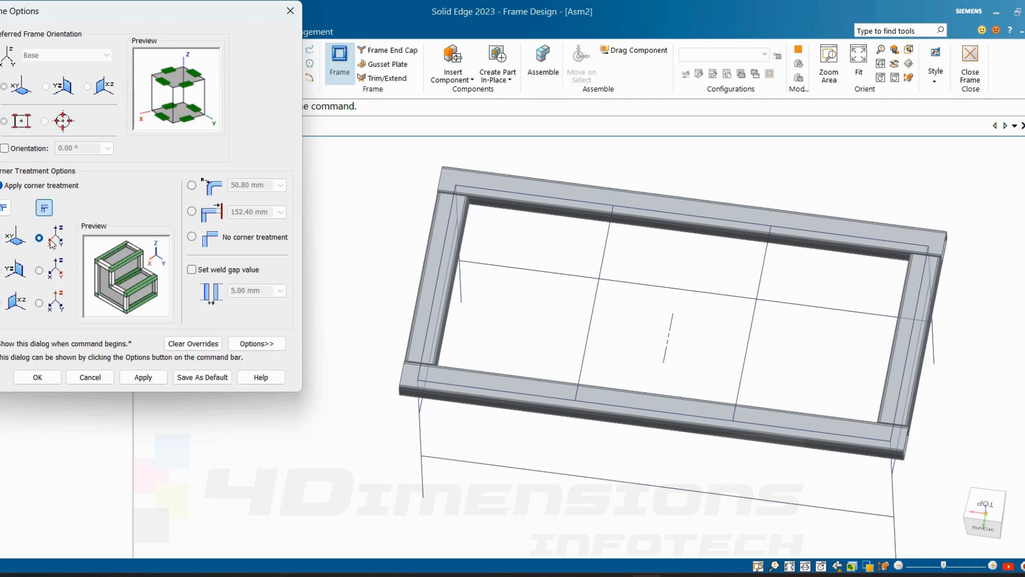
click(39, 271)
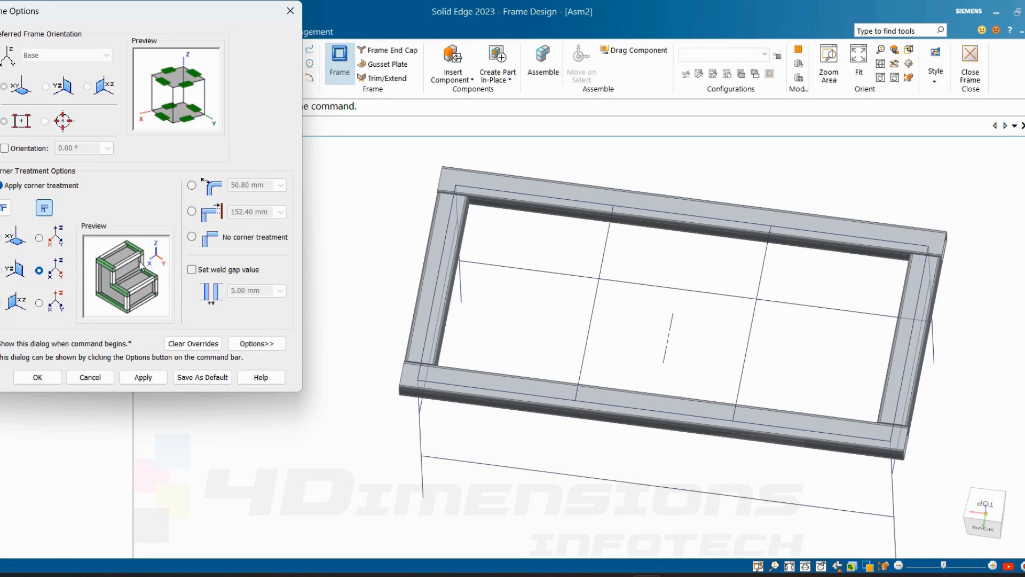
click(40, 238)
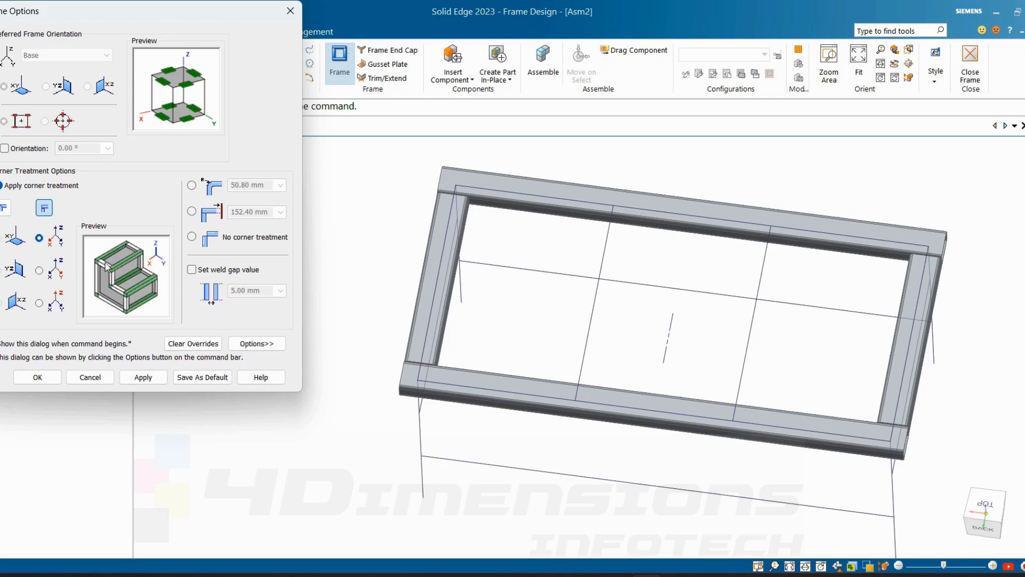
click(40, 271)
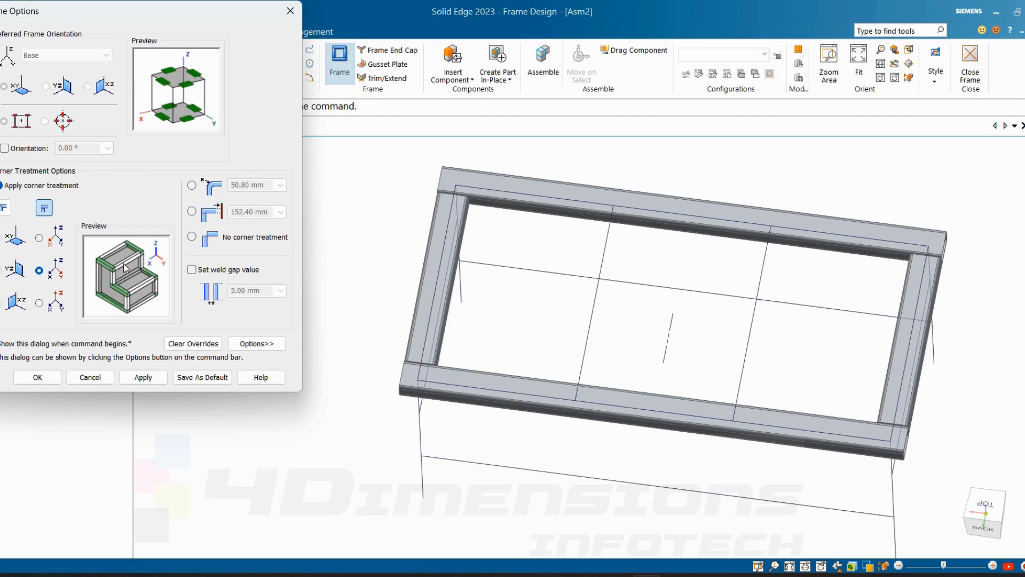
click(41, 240)
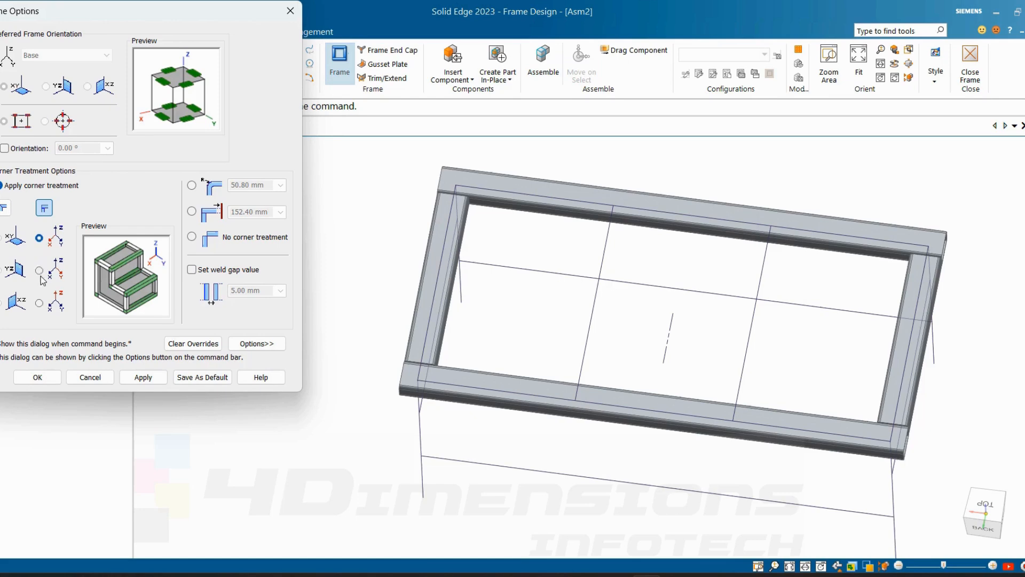
click(40, 302)
click(39, 271)
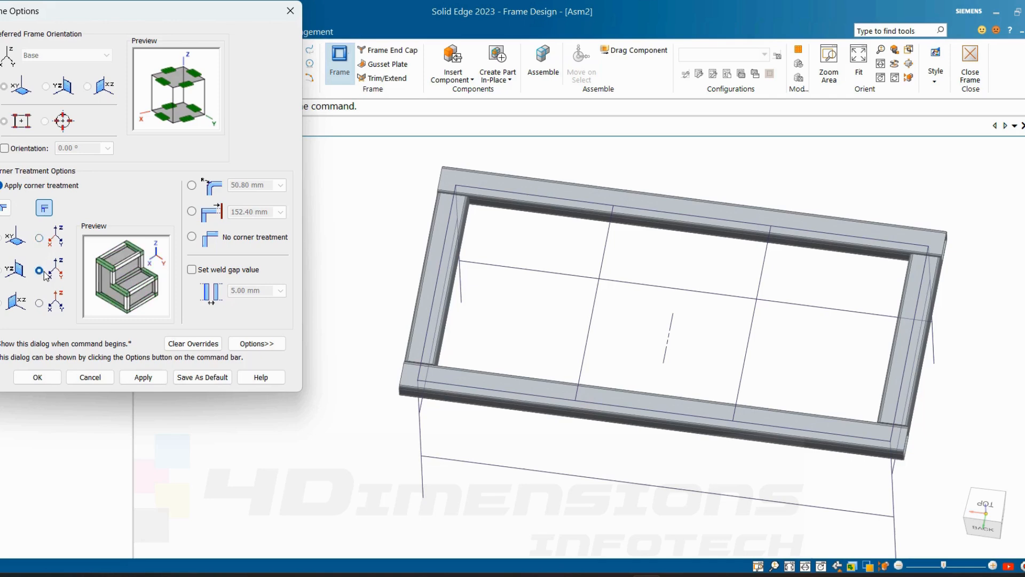
click(142, 377)
click(42, 377)
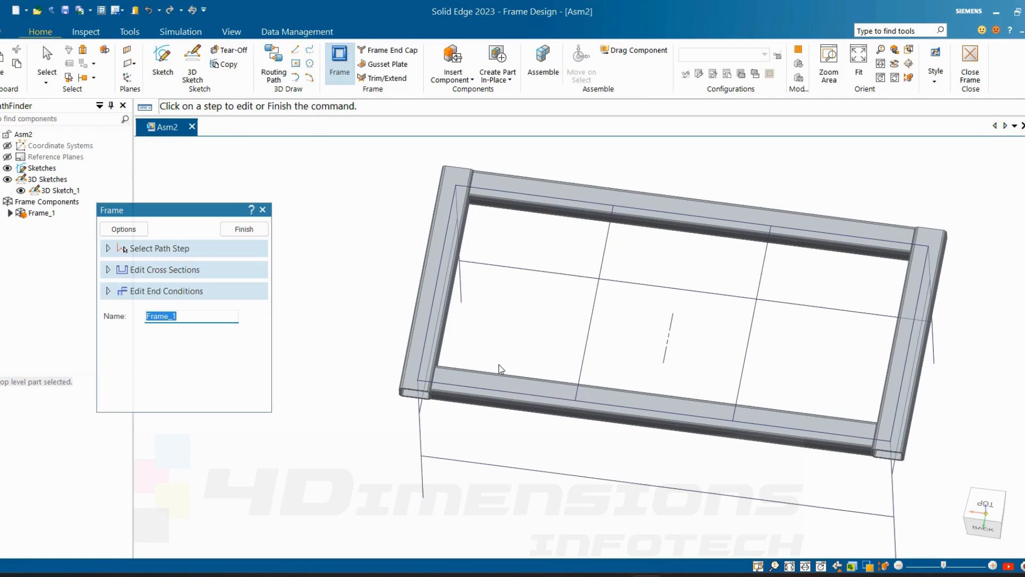
click(255, 231)
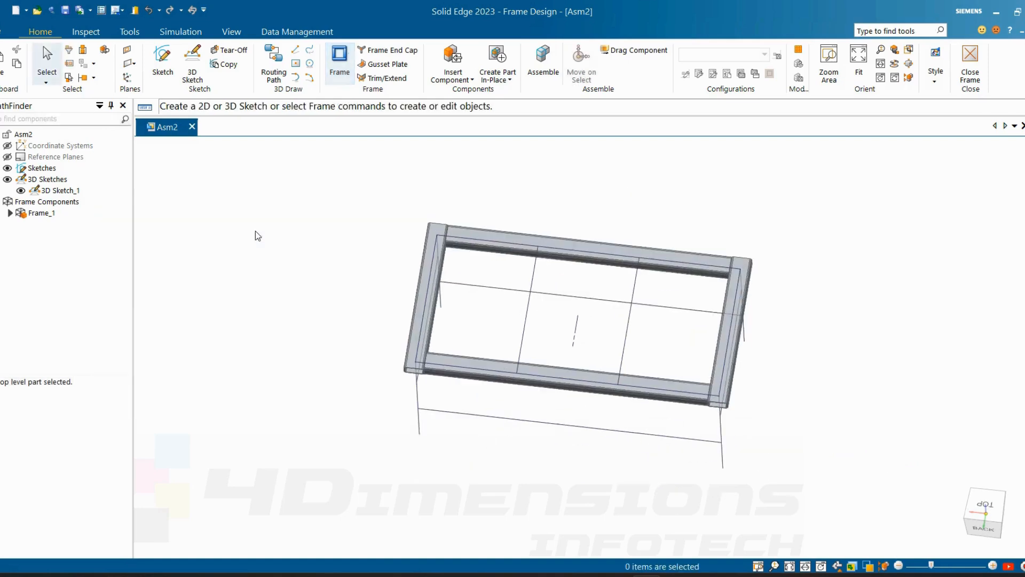
- Edit the end conditions of Frame_1 and apply Miter to the two corners of one short side
middle_drag(371, 248, 231, 232)
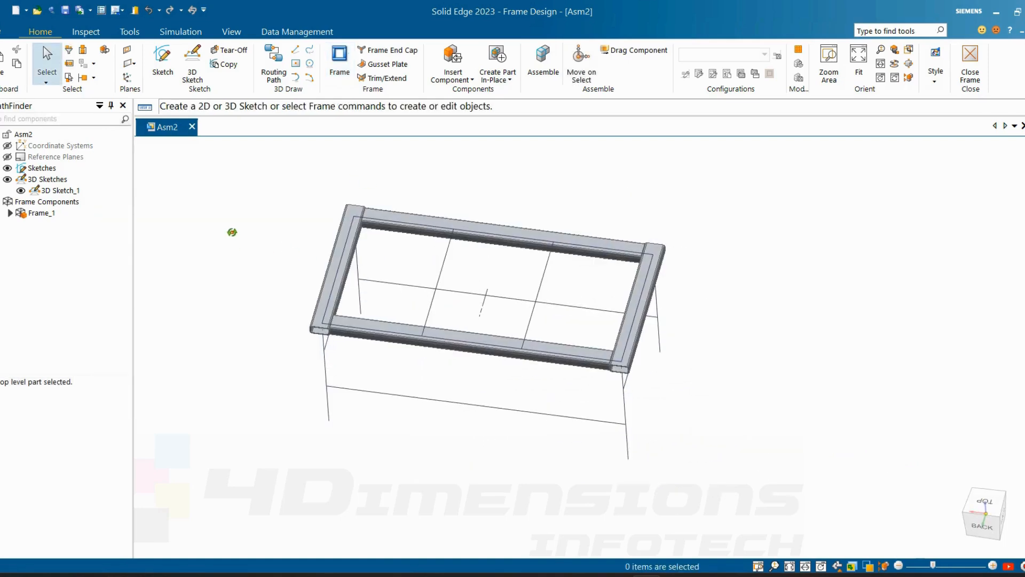
click(43, 214)
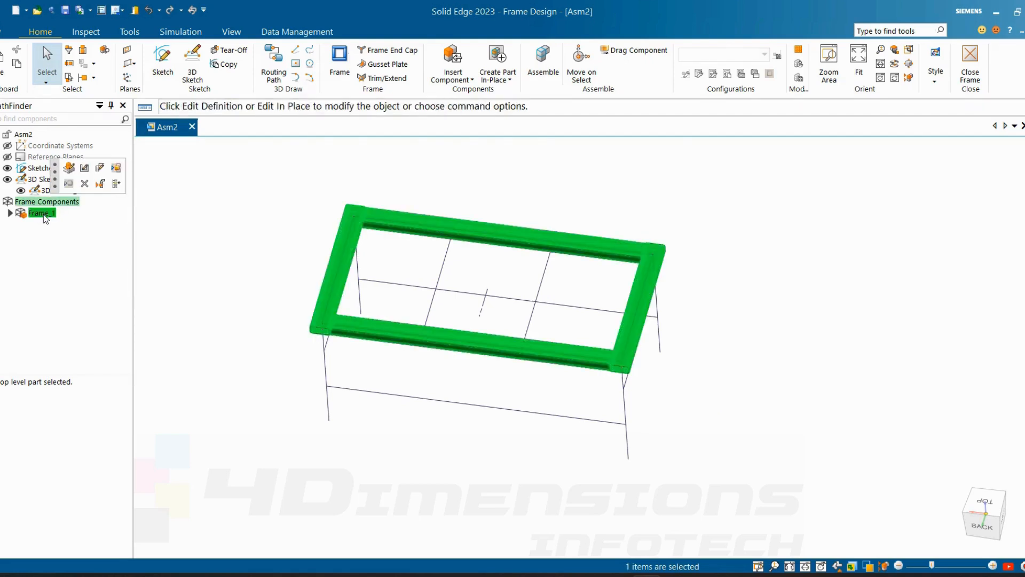
click(100, 169)
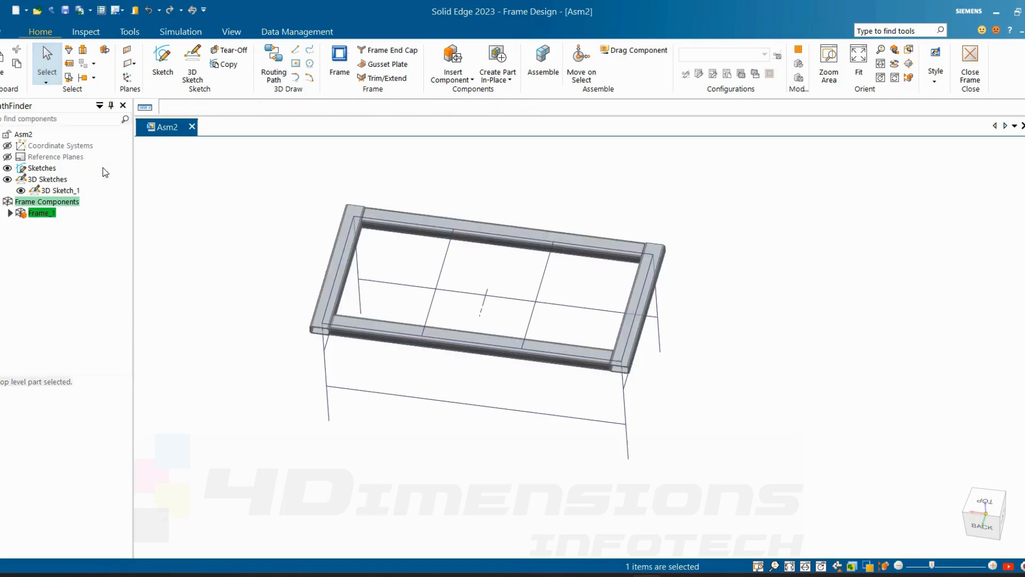
click(38, 378)
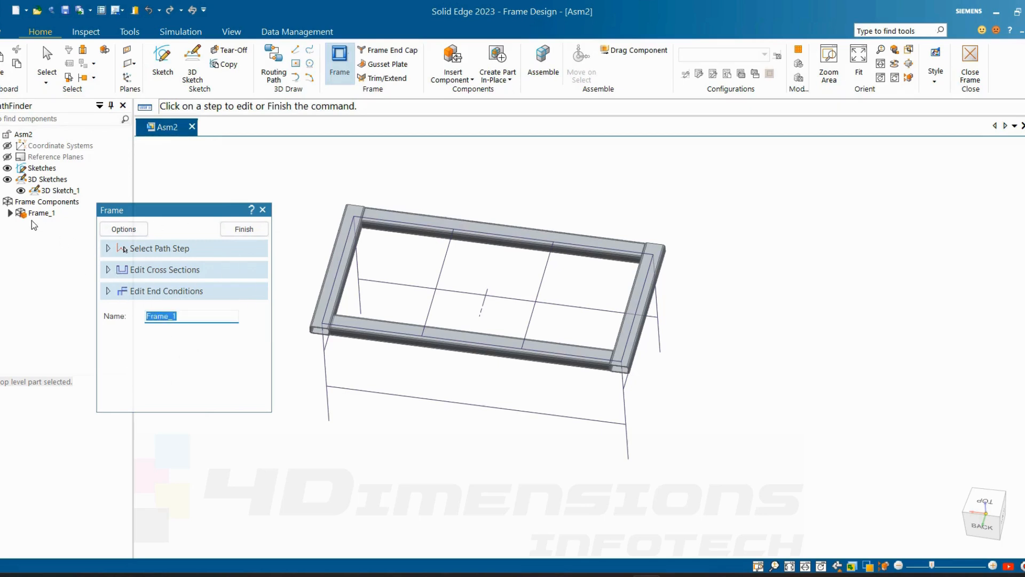
click(176, 293)
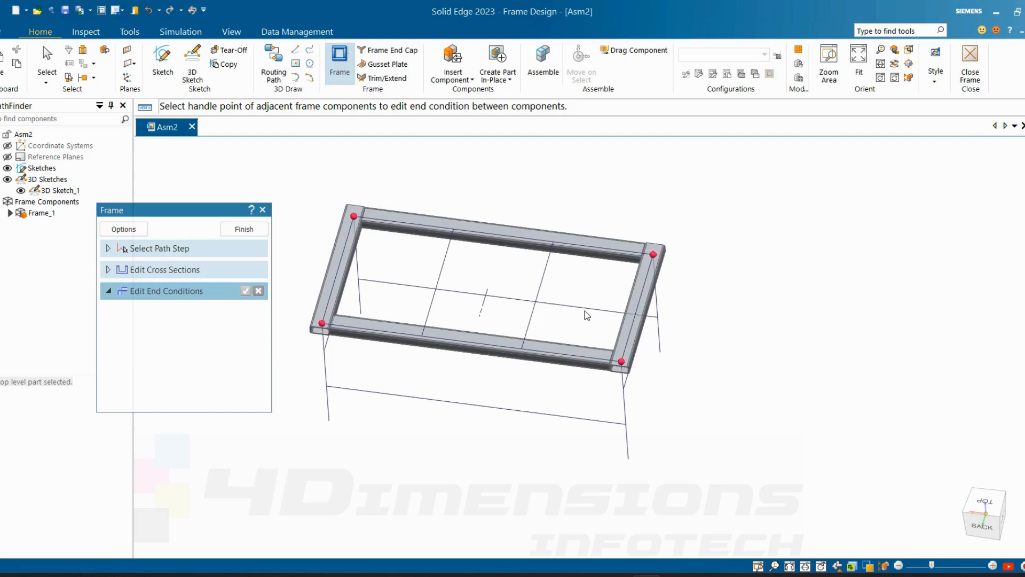
click(655, 256)
click(621, 362)
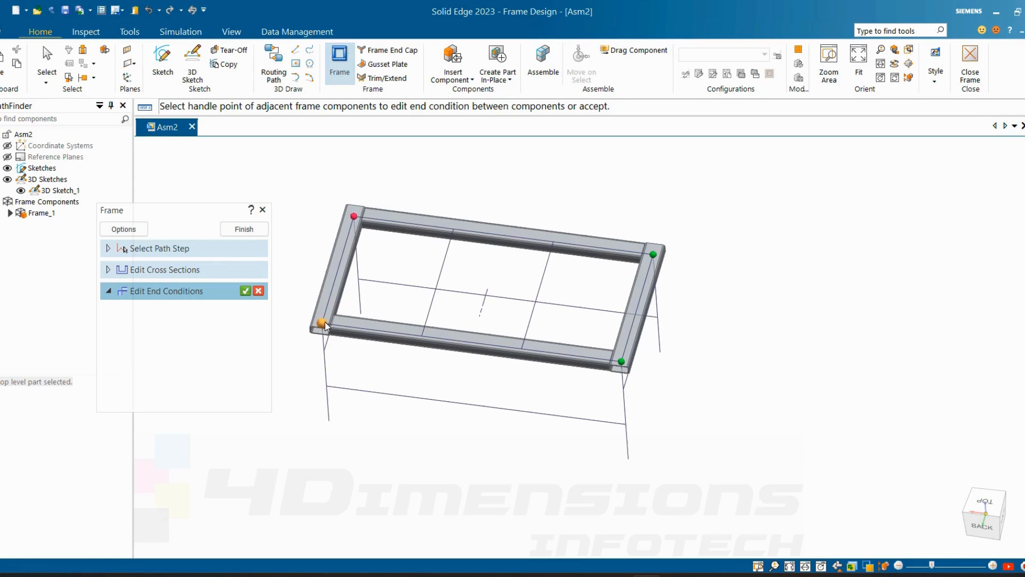
click(245, 291)
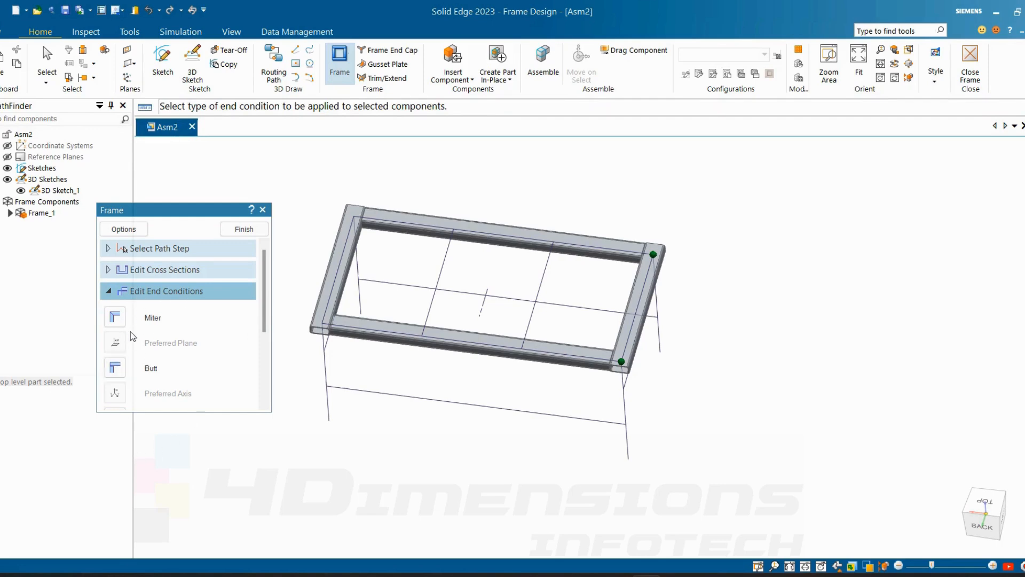
click(114, 317)
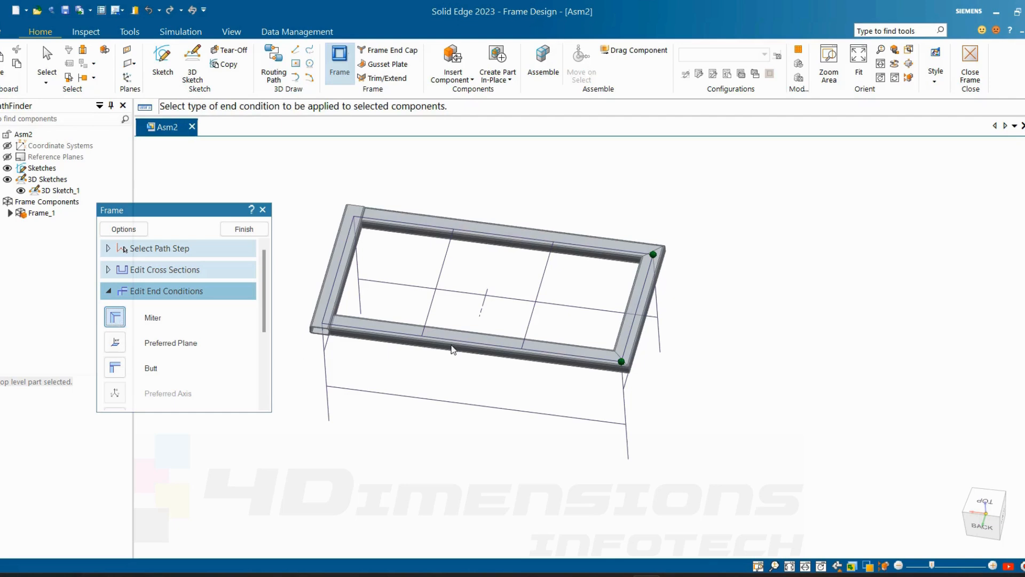
- Switch the end condition of the two selected corners to Butt
scroll(646, 288, up, 1)
scroll(627, 429, down, 1)
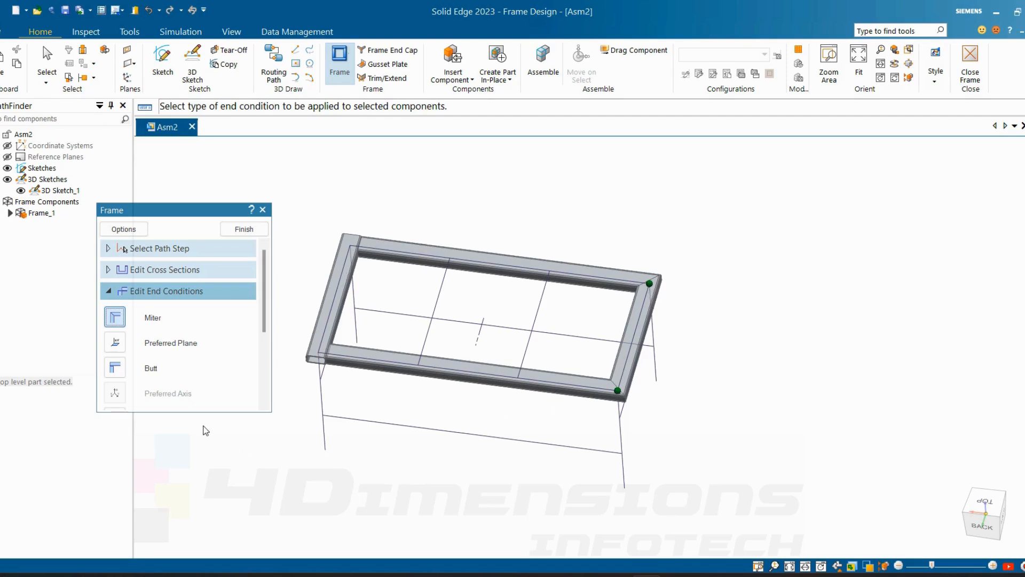
click(119, 370)
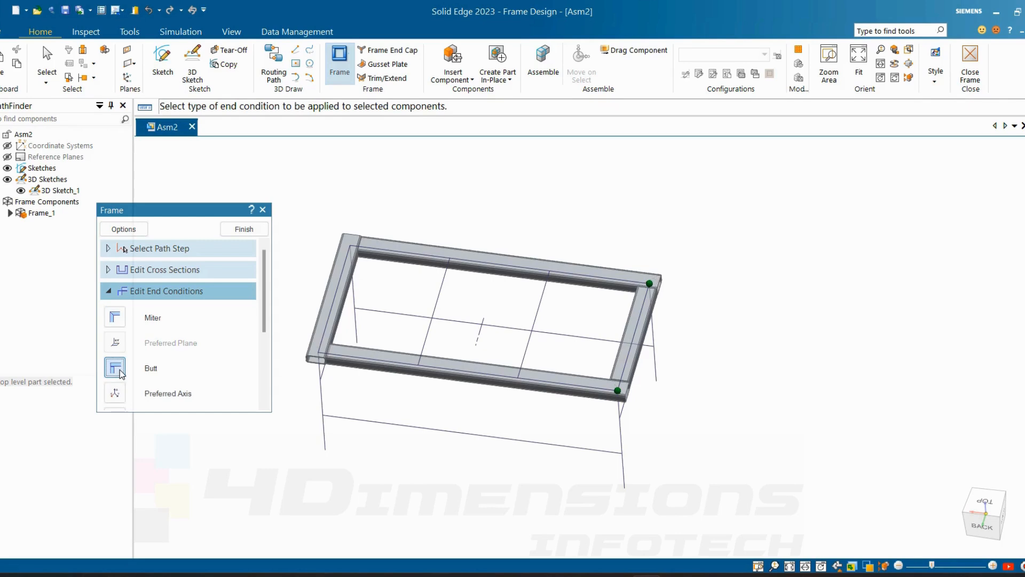
- Try the Y axis as the preferred axis of the two selected butt corners, and return it to the X axis
scroll(120, 369, down, 3)
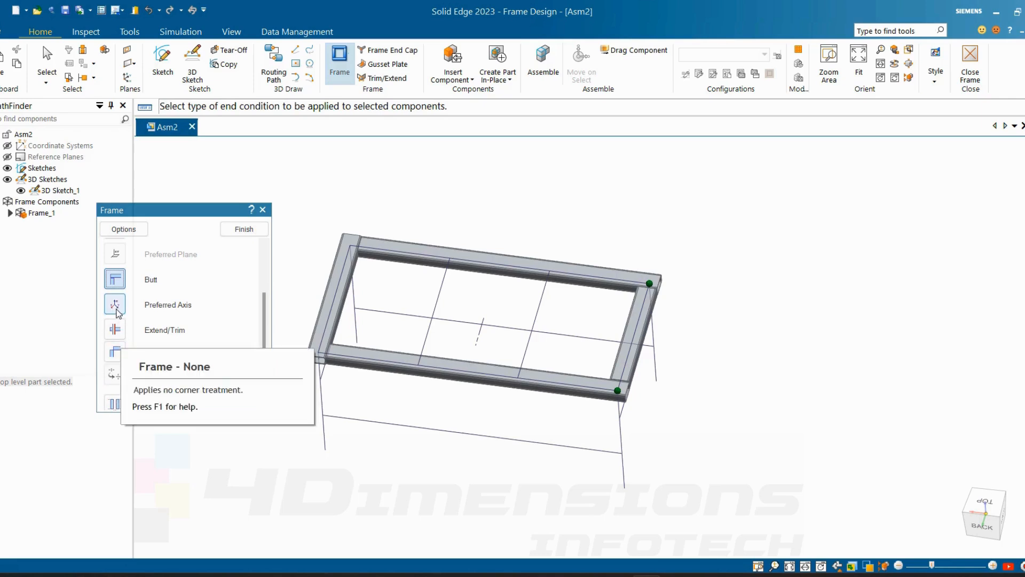
click(118, 313)
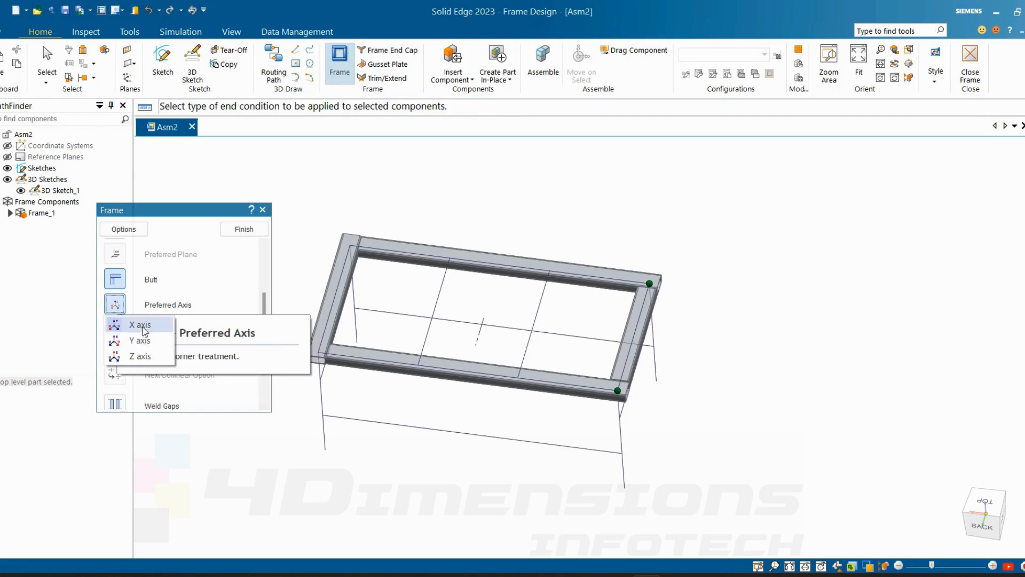
click(143, 327)
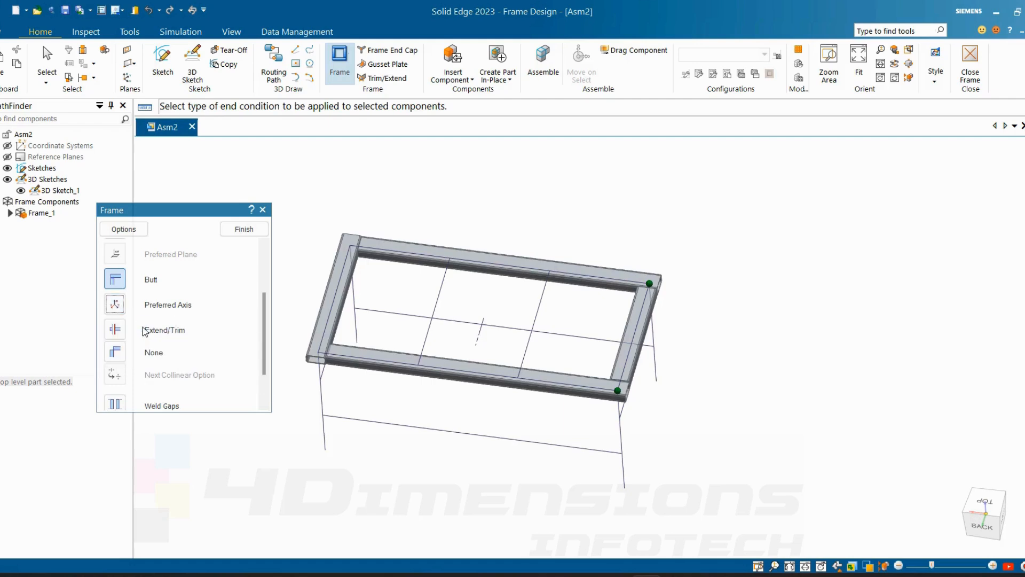
click(117, 308)
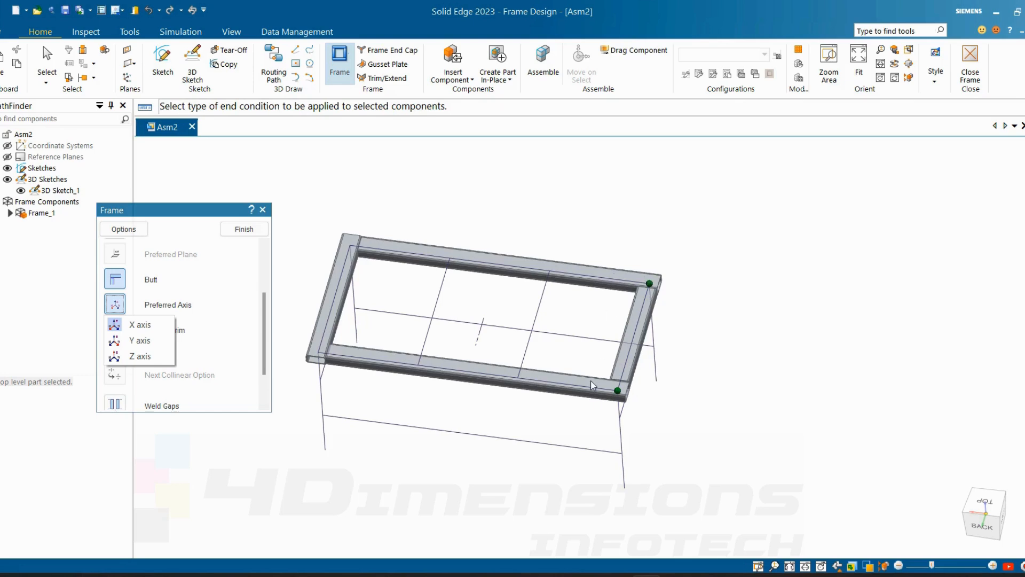
click(143, 343)
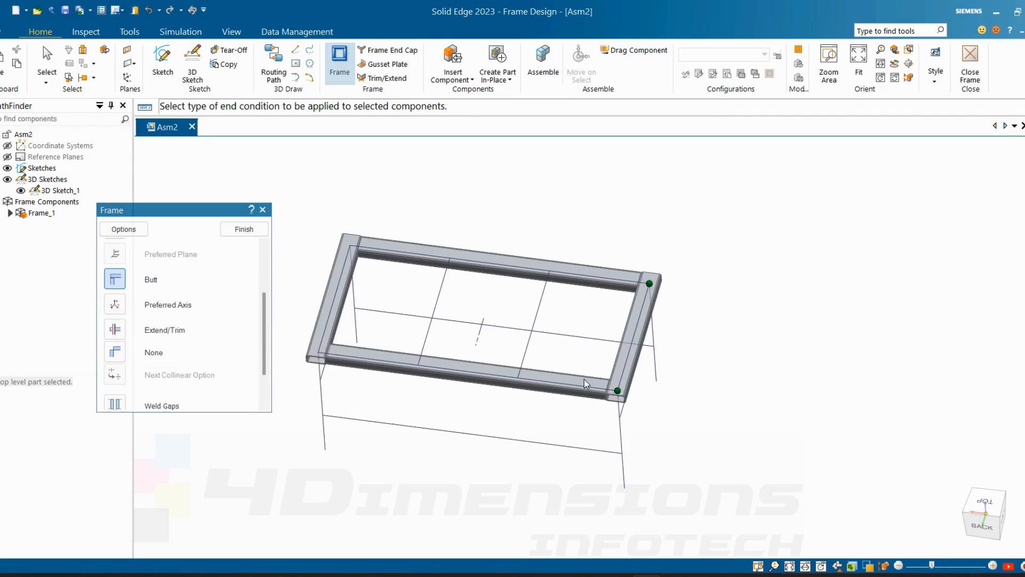
click(116, 305)
click(141, 326)
- Add weld gaps at the two selected corners and set the gap to 3 mm
scroll(176, 336, down, 3)
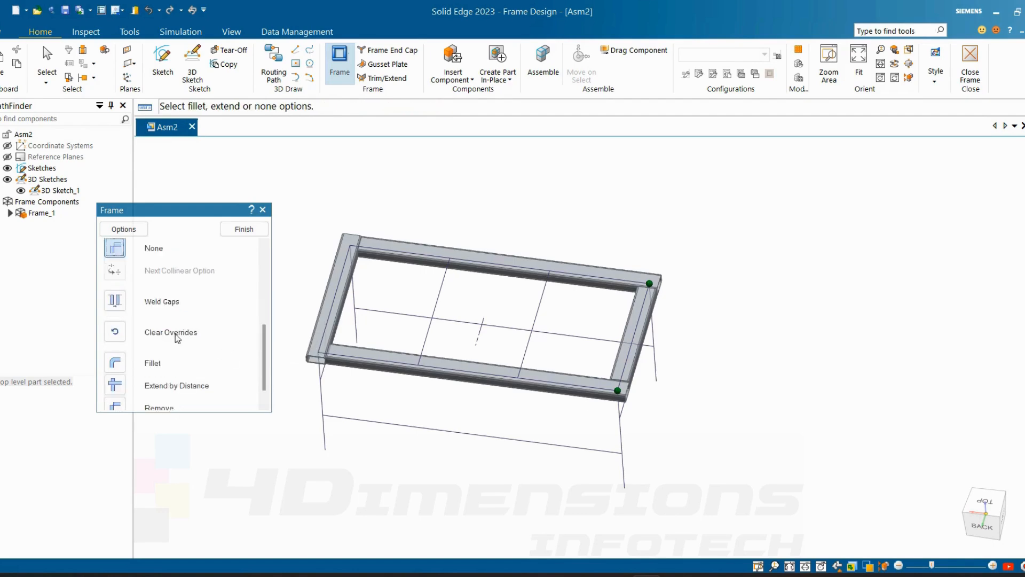
click(114, 303)
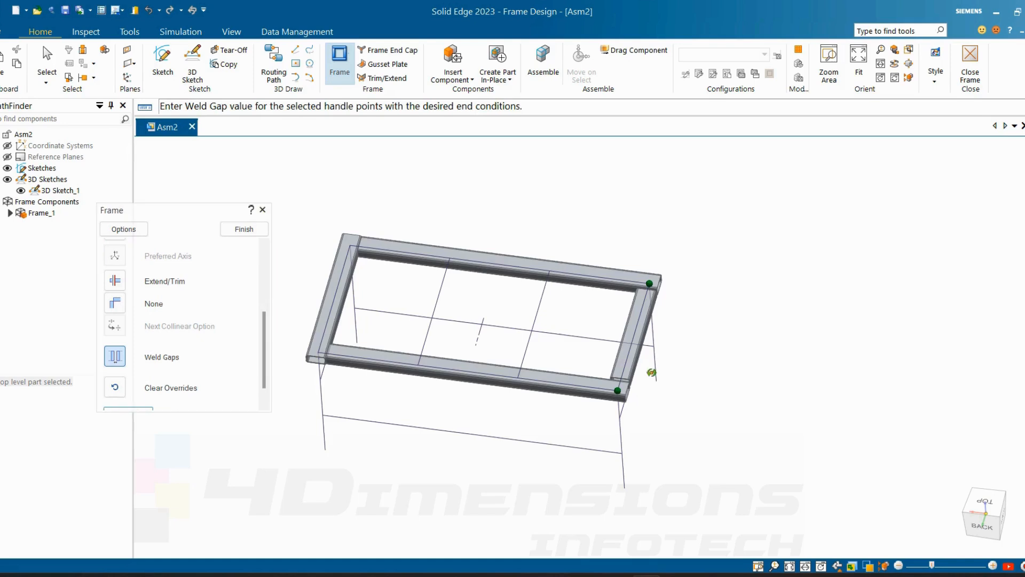
scroll(643, 363, up, 5)
scroll(643, 309, up, 2)
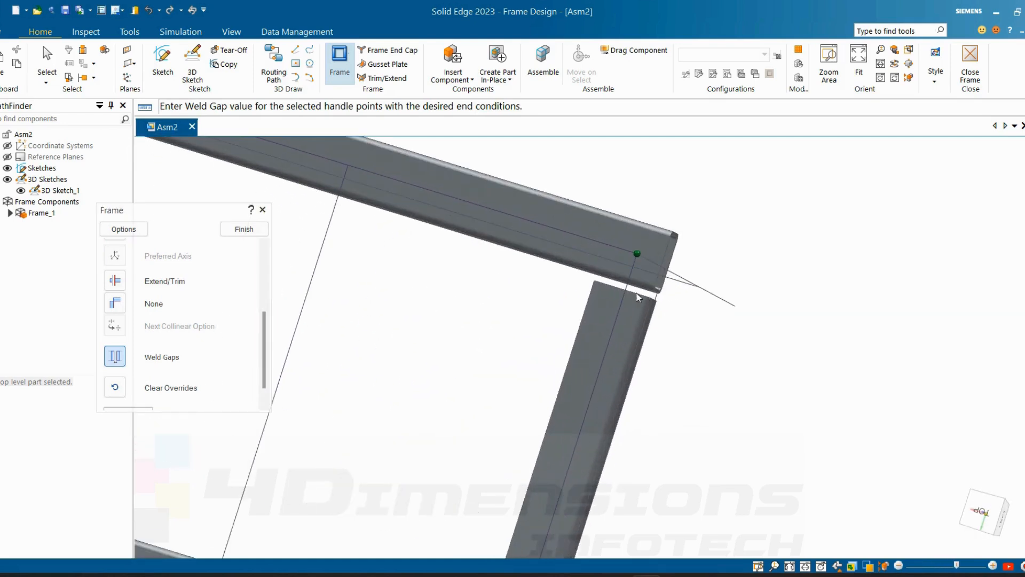
drag(265, 377, 263, 407)
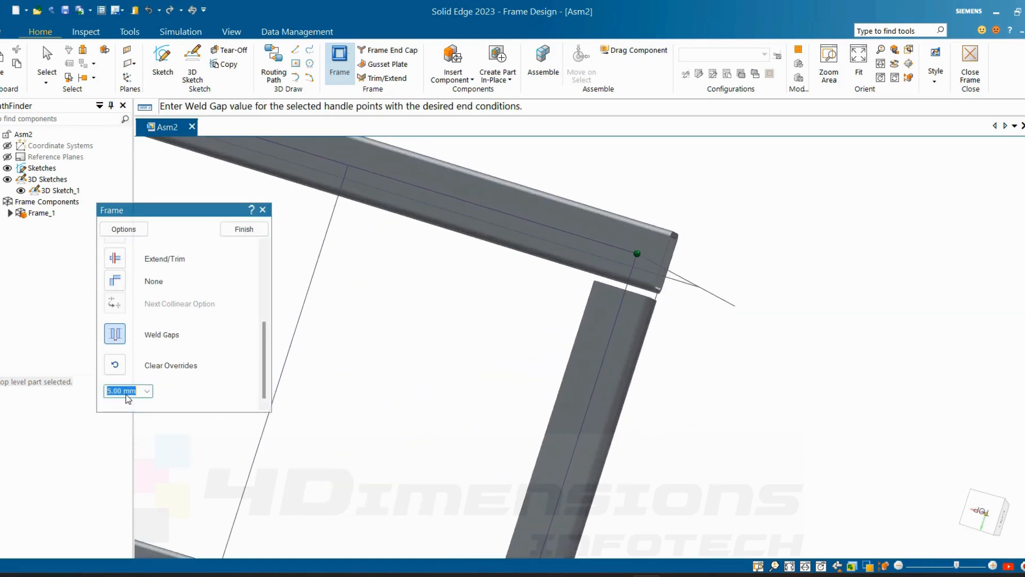
text(3)
scroll(514, 300, down, 4)
middle_drag(514, 300, 560, 342)
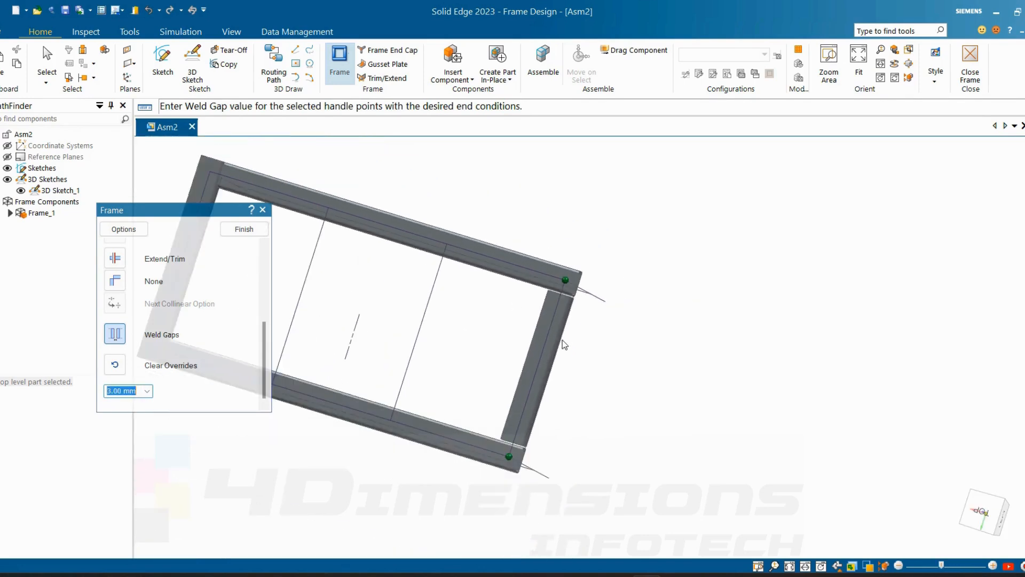
scroll(529, 315, up, 2)
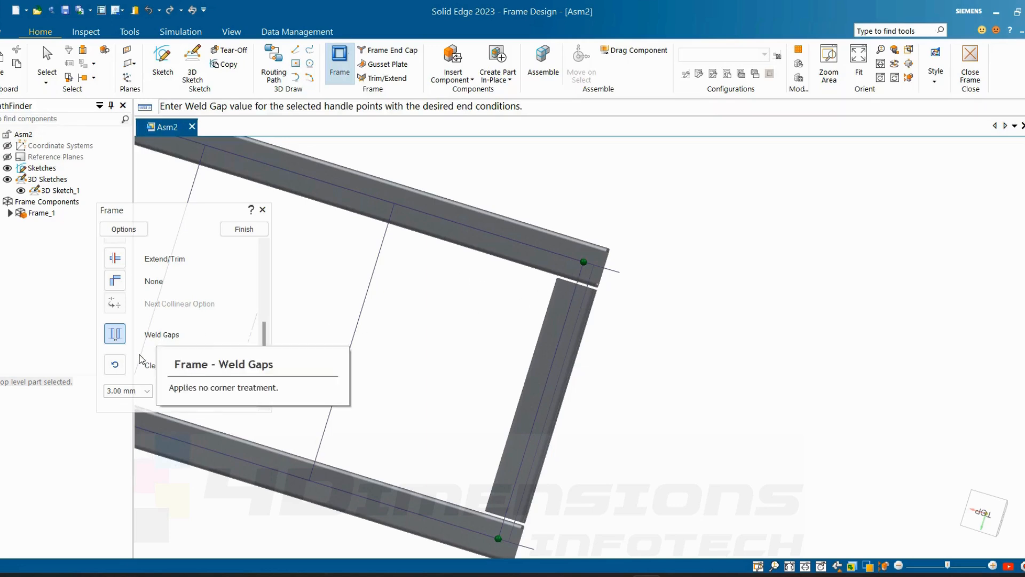
scroll(168, 333, up, 3)
scroll(165, 330, up, 4)
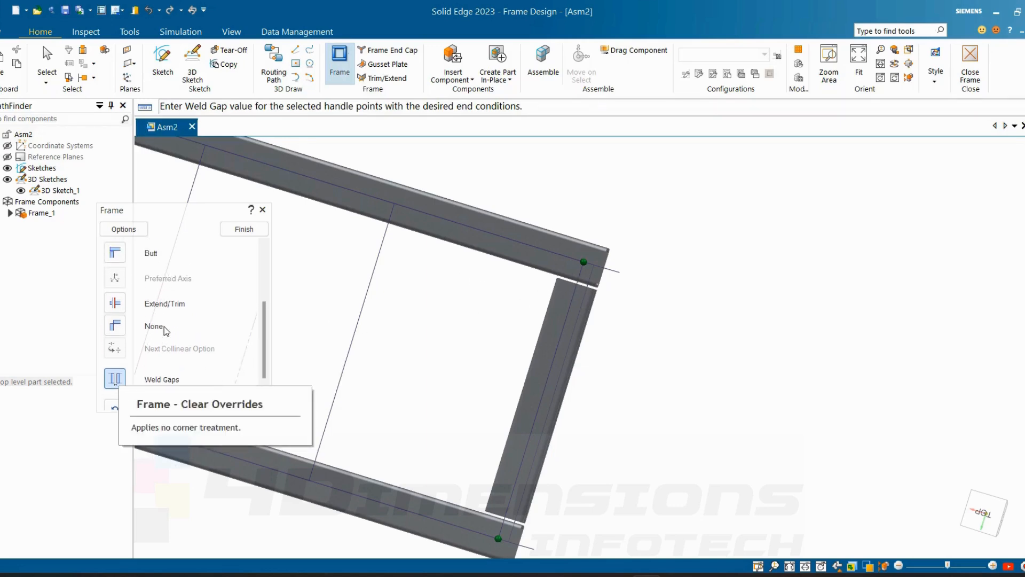
click(117, 271)
scroll(119, 374, down, 3)
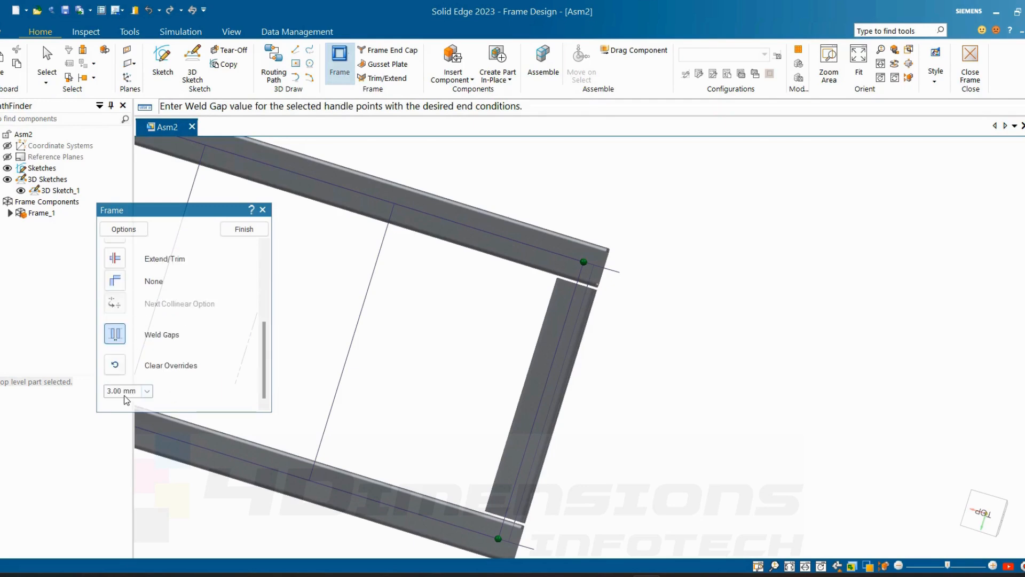
- Set the weld gap of the two selected corners to 0 mm, finish the frame edit and restore the isometric view
click(147, 391)
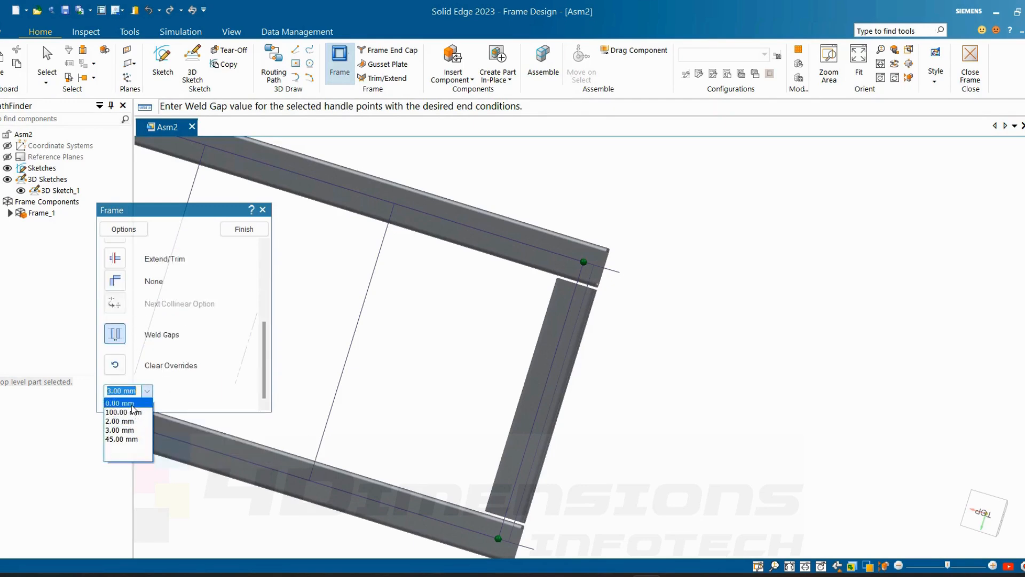
click(120, 403)
scroll(385, 368, down, 2)
middle_drag(385, 367, 357, 348)
scroll(372, 369, down, 1)
scroll(357, 348, up, 2)
scroll(165, 333, up, 1)
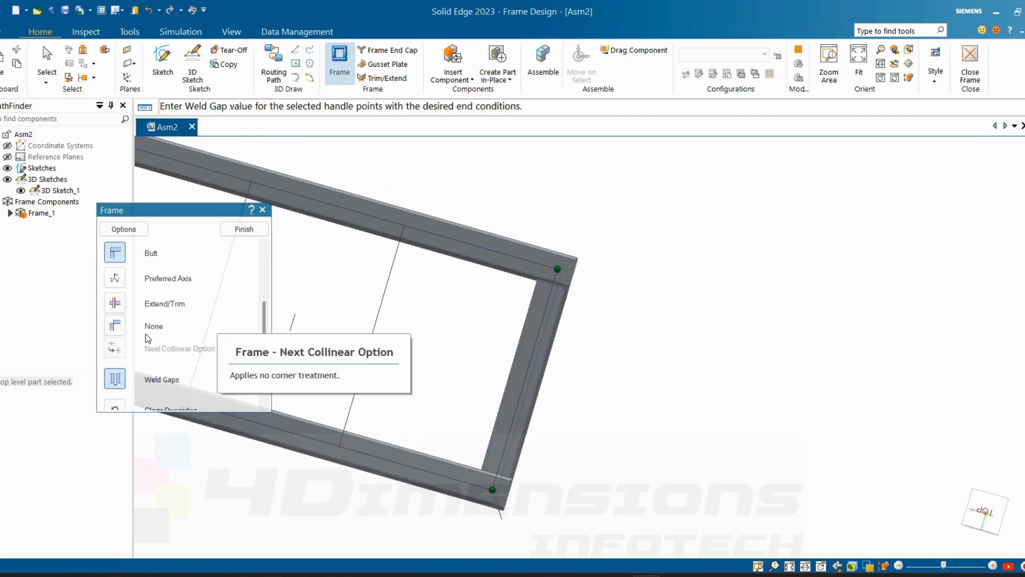
click(251, 229)
key(ctrl+i)
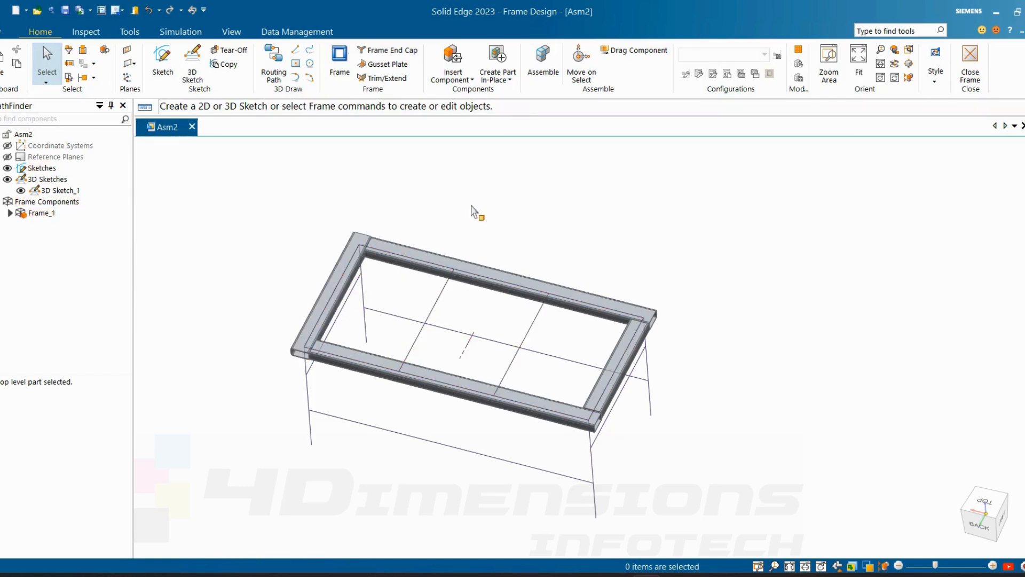
- Edit Frame_1 and clear all its overrides in the frame options
click(42, 213)
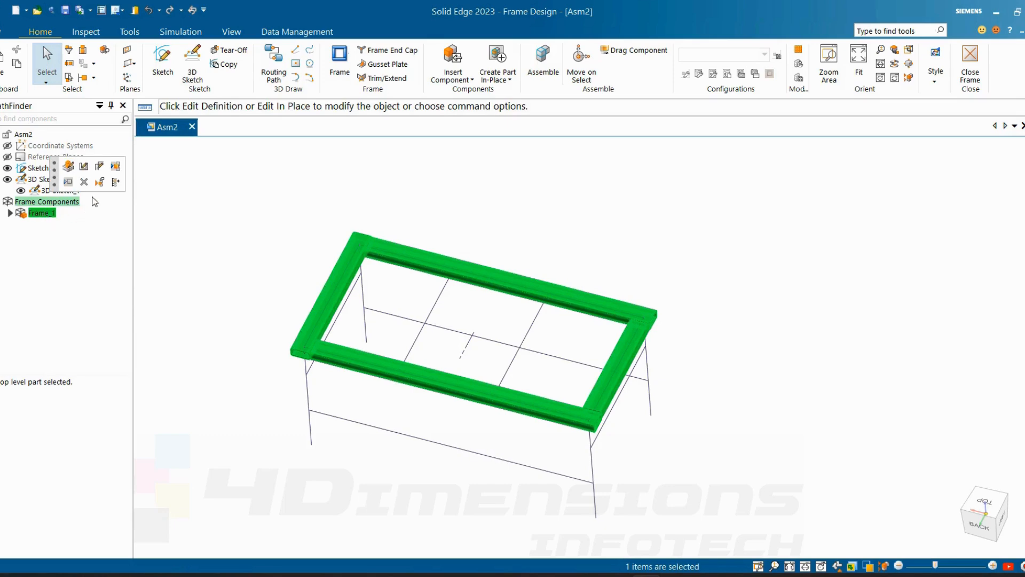
click(100, 168)
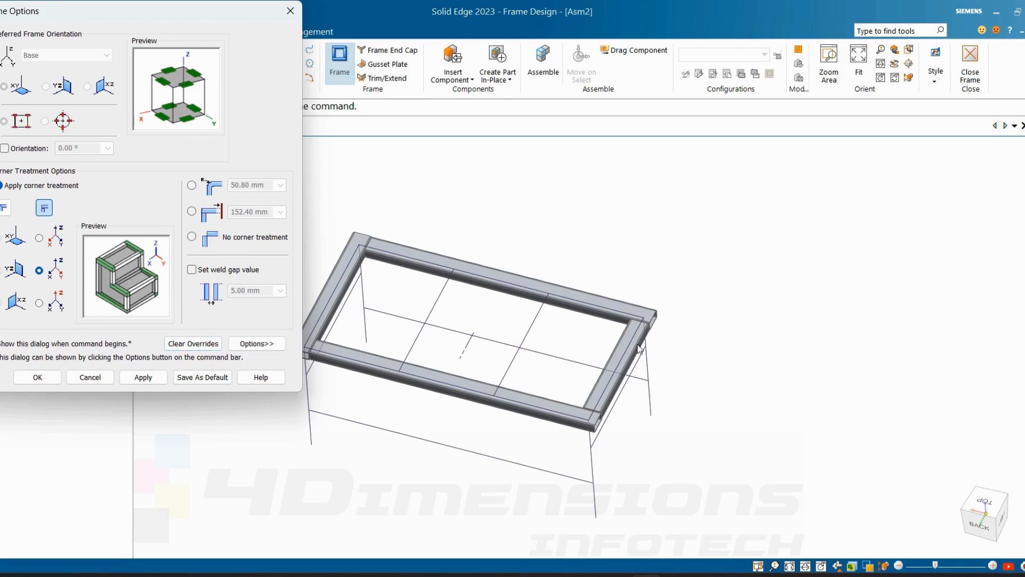
click(204, 344)
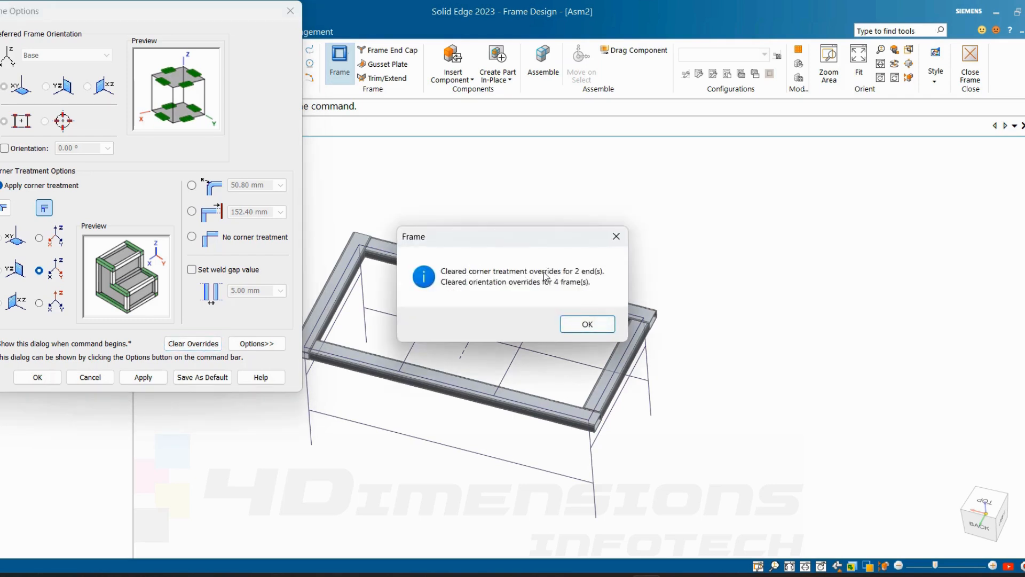
click(588, 326)
- Examine the tube orientation and the corners of the frame from several angles
scroll(611, 366, down, 3)
middle_drag(611, 367, 562, 381)
scroll(579, 374, up, 3)
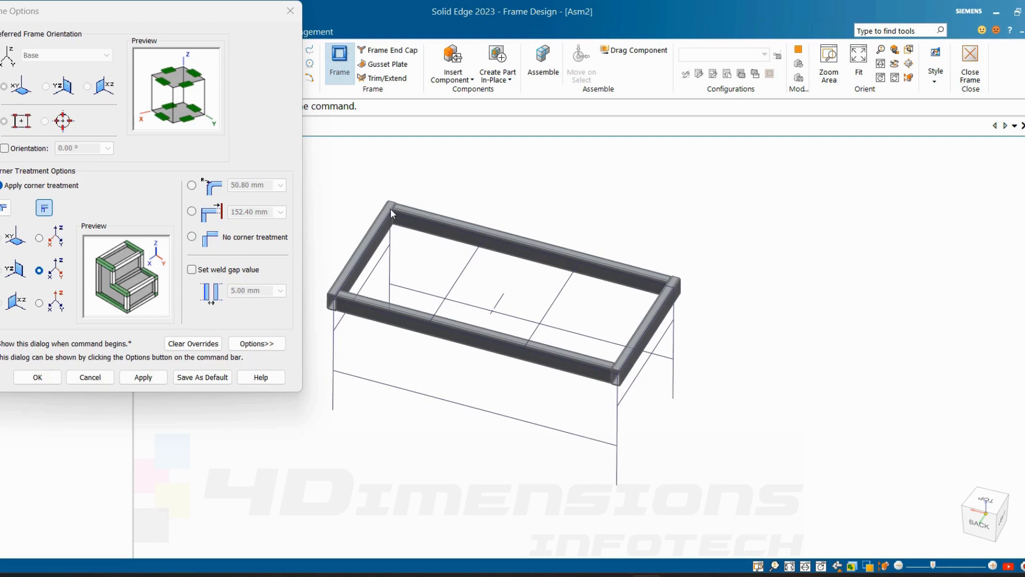
middle_drag(687, 222, 709, 231)
scroll(467, 289, up, 4)
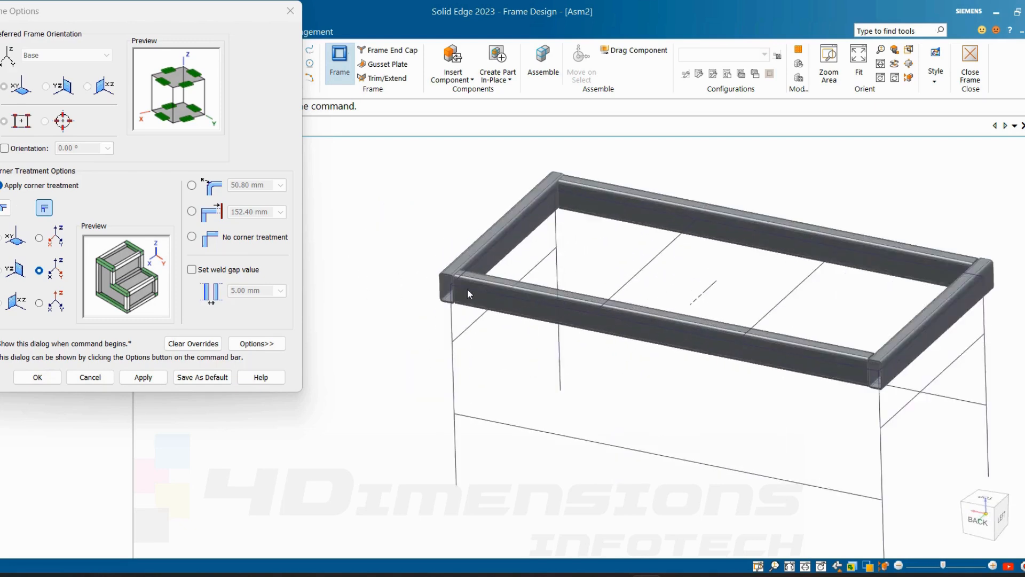
scroll(409, 280, down, 5)
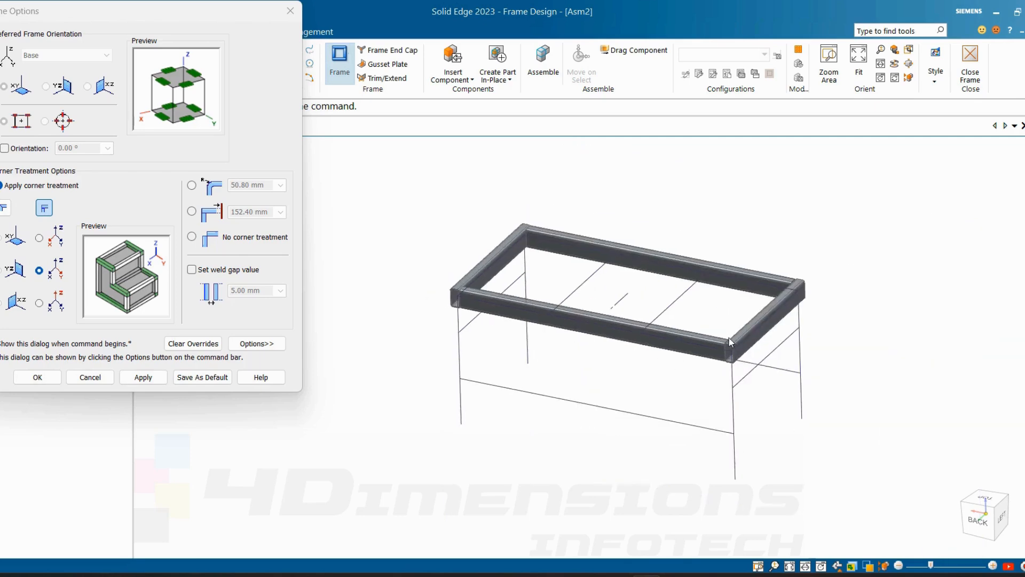
scroll(748, 240, up, 2)
scroll(728, 235, down, 3)
scroll(709, 245, up, 3)
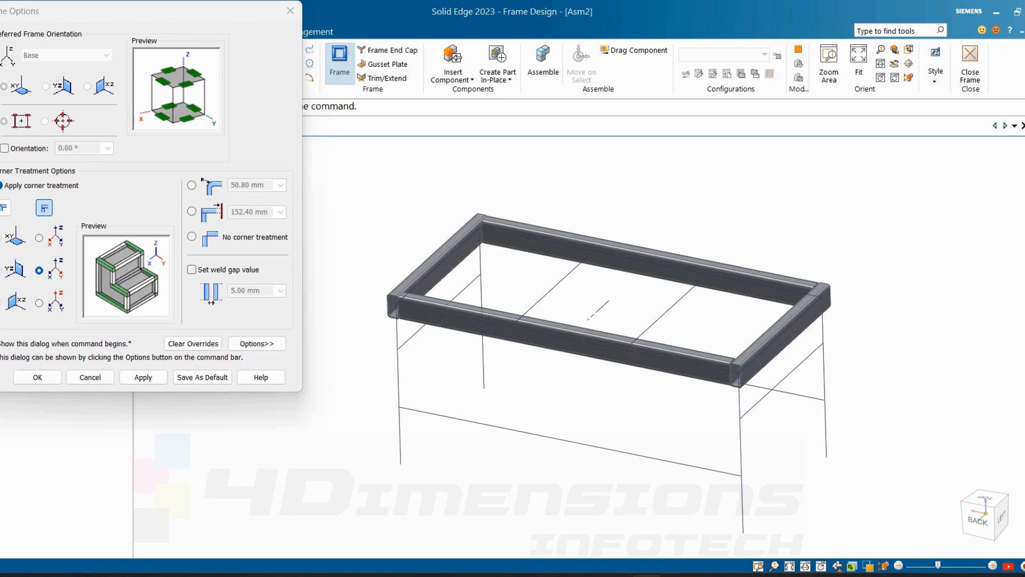
- Turn on the orientation setting for Frame_1, set it to 90° and apply it
click(5, 149)
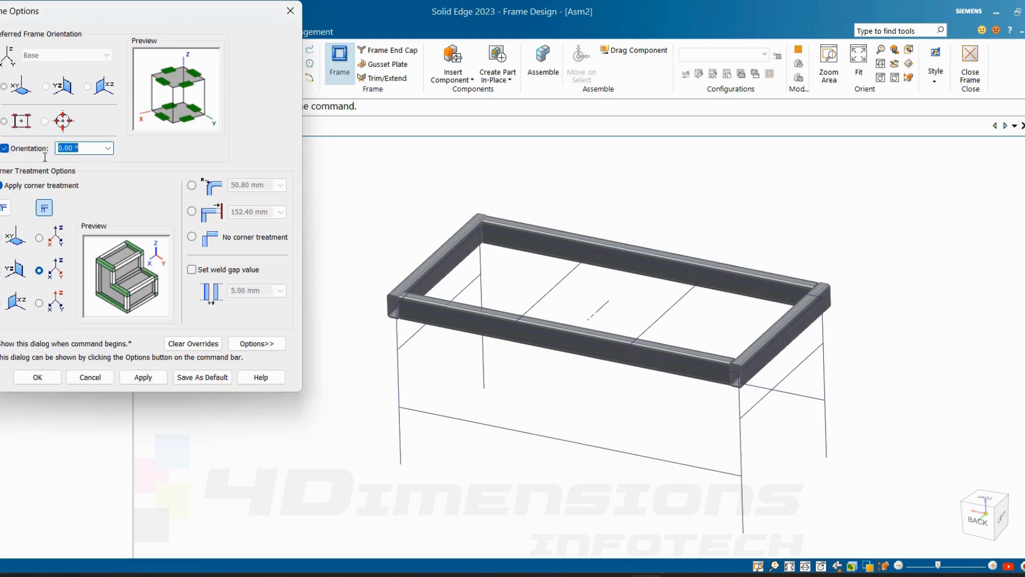
text(90)
key(shift+Tab)
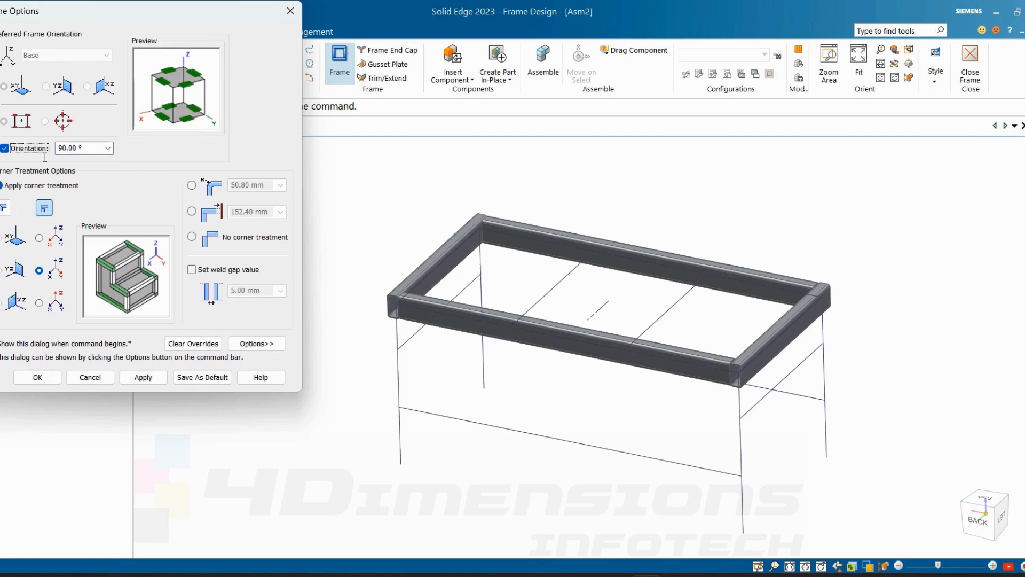
click(143, 377)
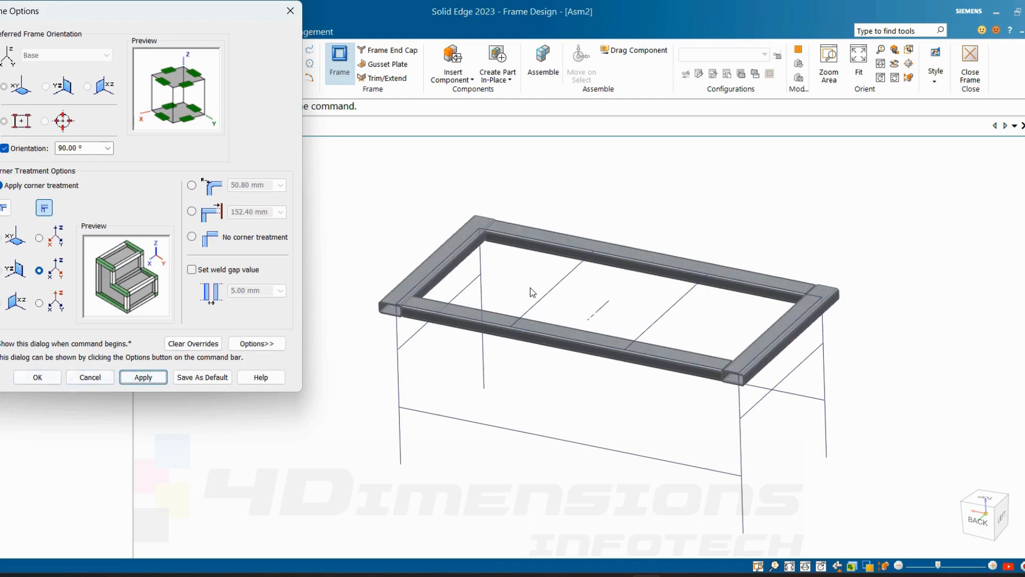
mouse_move(530, 288)
middle_down()
mouse_move(515, 332)
mouse_move(542, 230)
middle_up()
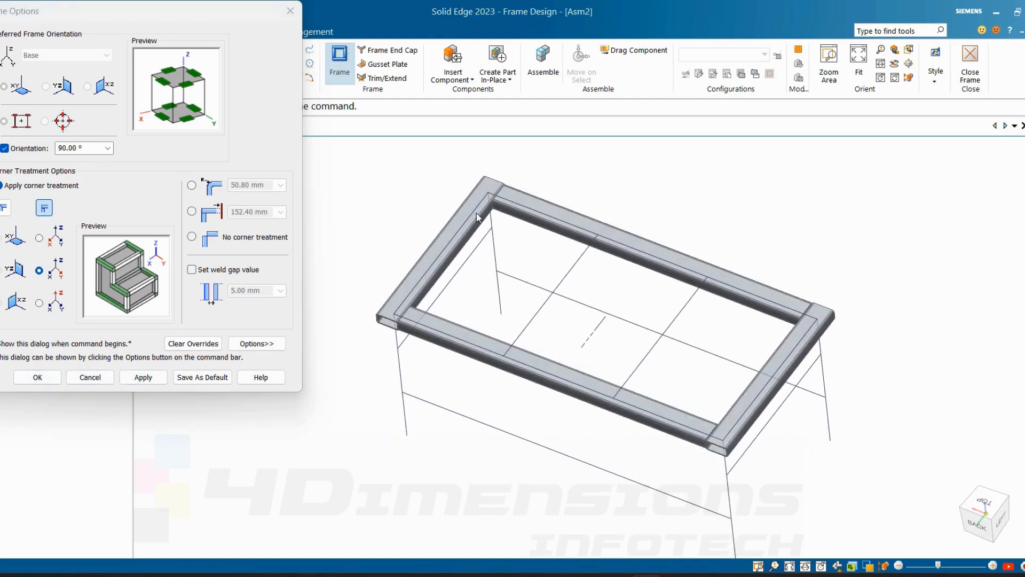
mouse_move(507, 290)
middle_down()
mouse_move(521, 234)
mouse_move(515, 250)
middle_up()
scroll(387, 313, up, 4)
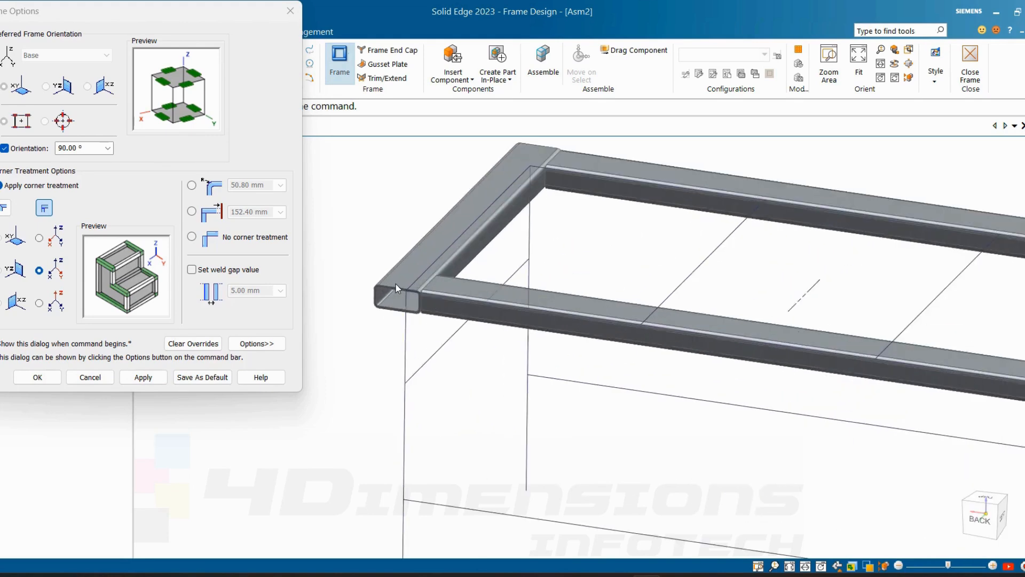
scroll(434, 296, down, 6)
mouse_move(439, 293)
middle_down()
mouse_move(453, 343)
mouse_move(451, 299)
middle_up()
scroll(451, 299, up, 2)
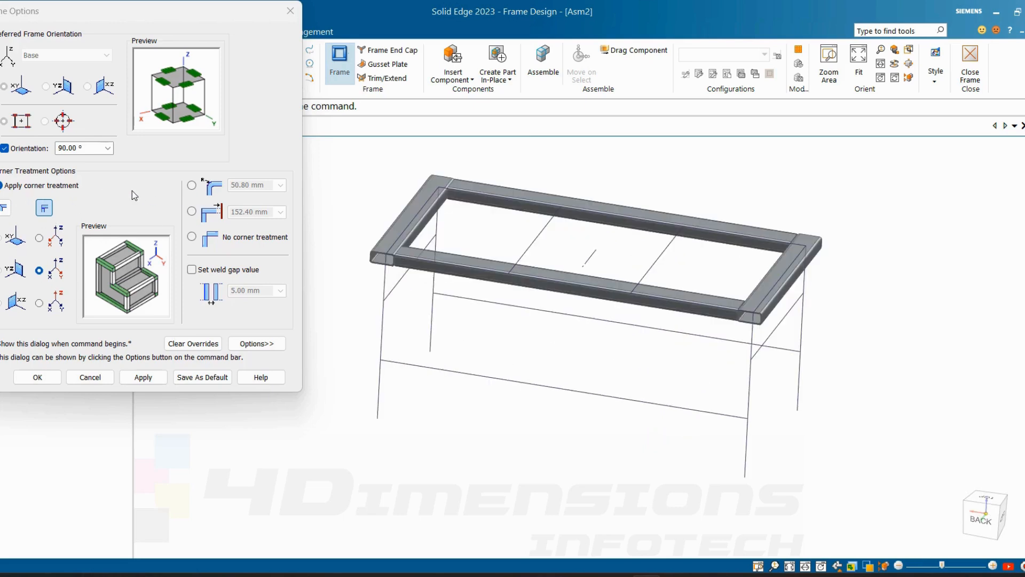
- Change the corner treatment of Frame_1 to rounded corners with a 40 mm radius and accept the frame options
click(191, 185)
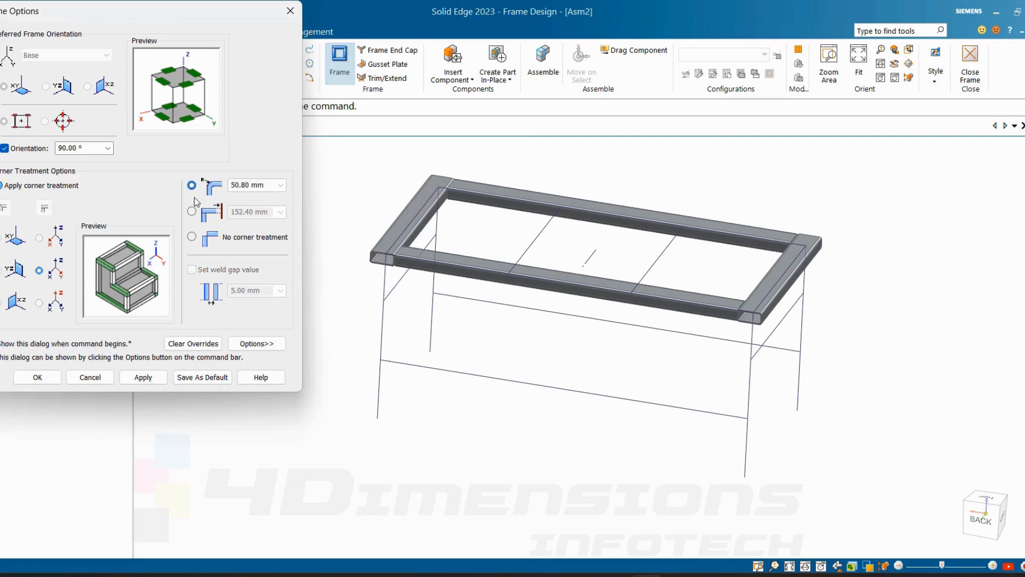
drag(268, 185, 238, 187)
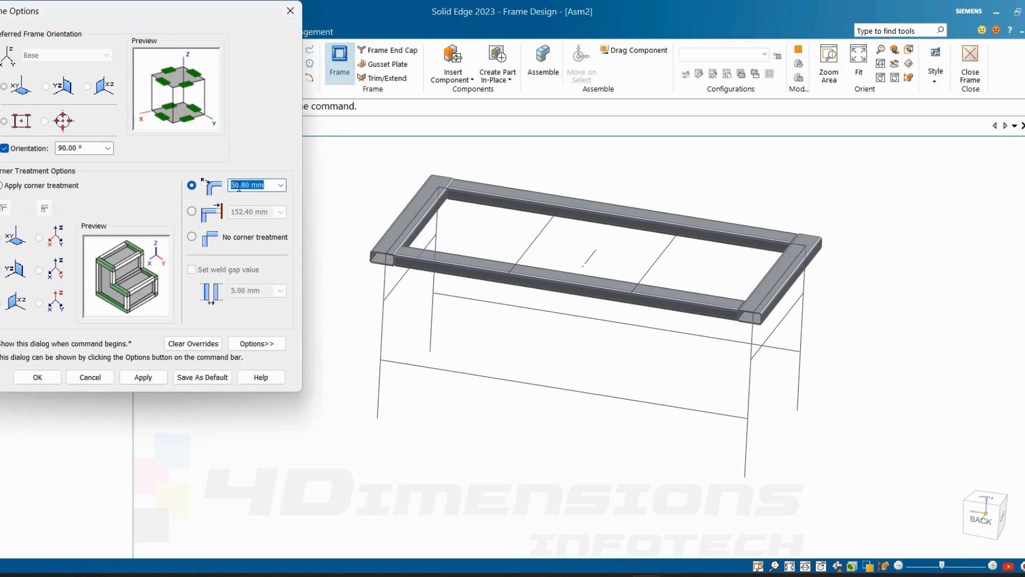
text(40)
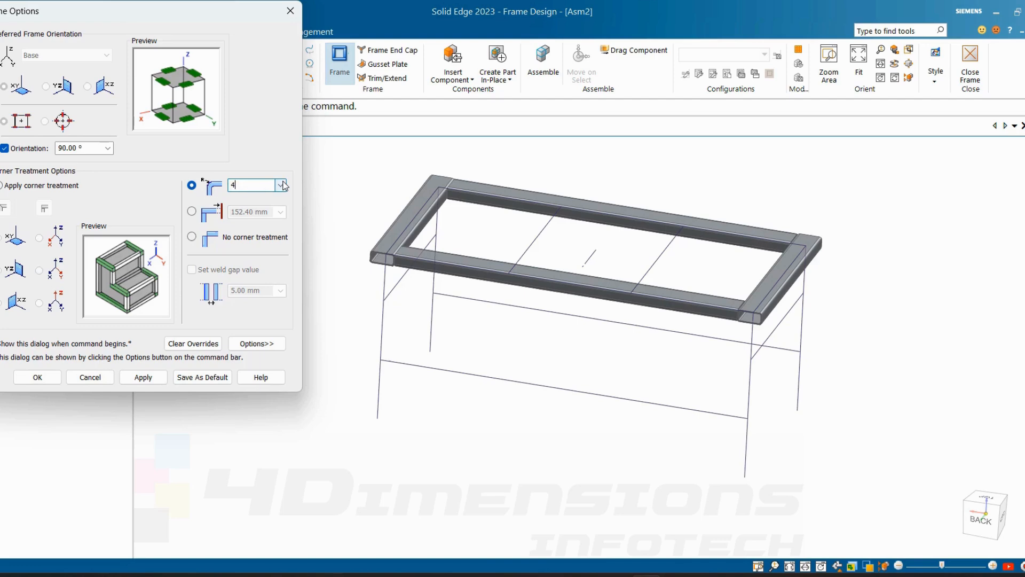
key(Tab)
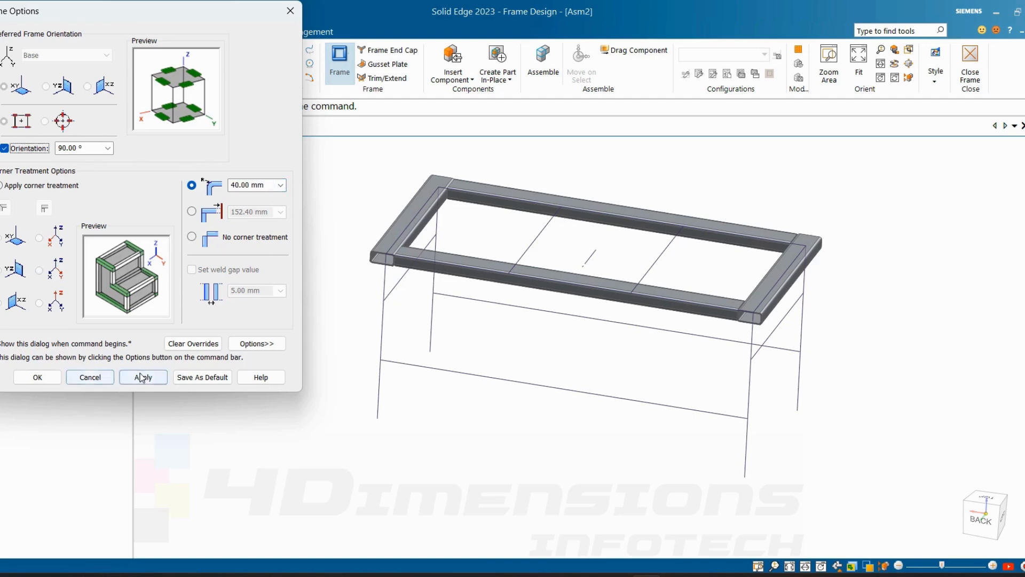
click(143, 377)
click(37, 377)
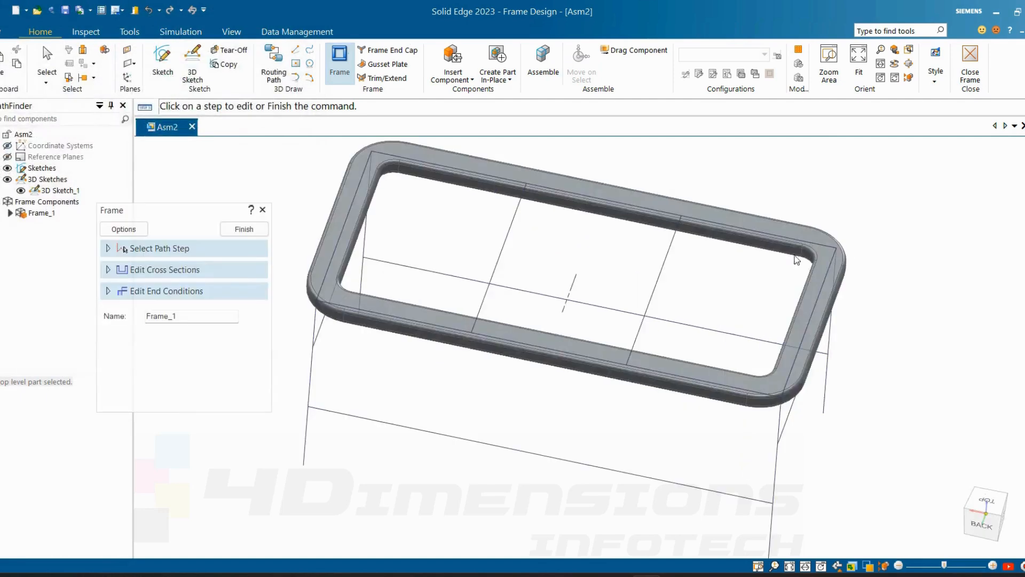
middle_drag(794, 256, 751, 259)
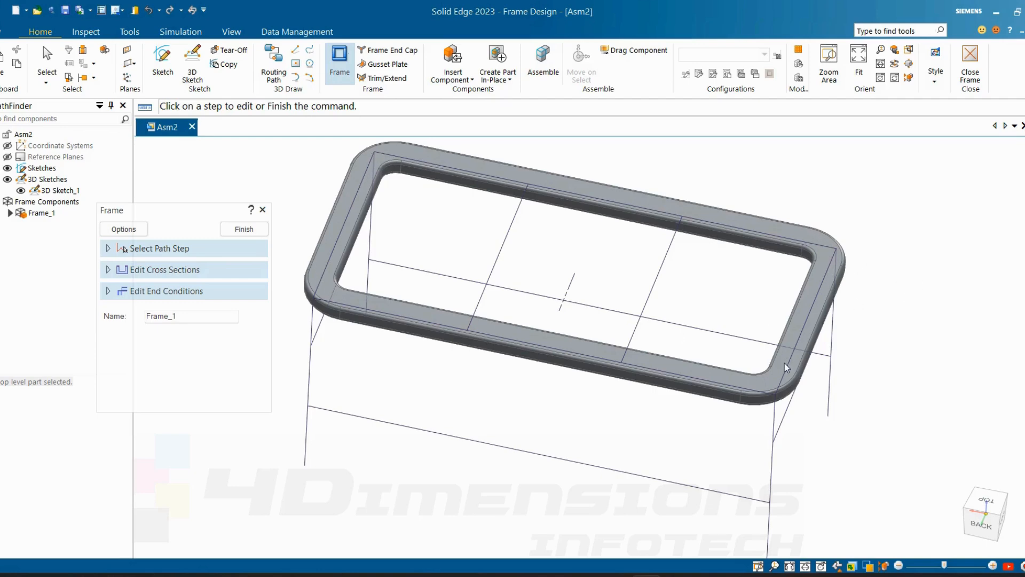
- Examine the rounded corners of Frame_1 from several angles and finish the frame edit
middle_drag(396, 177, 370, 241)
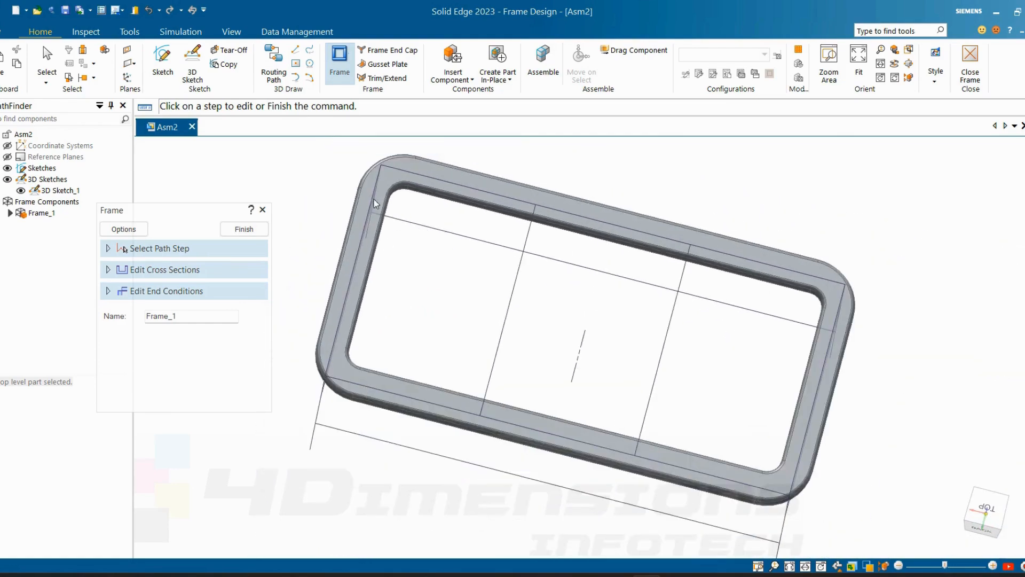
middle_drag(374, 200, 389, 364)
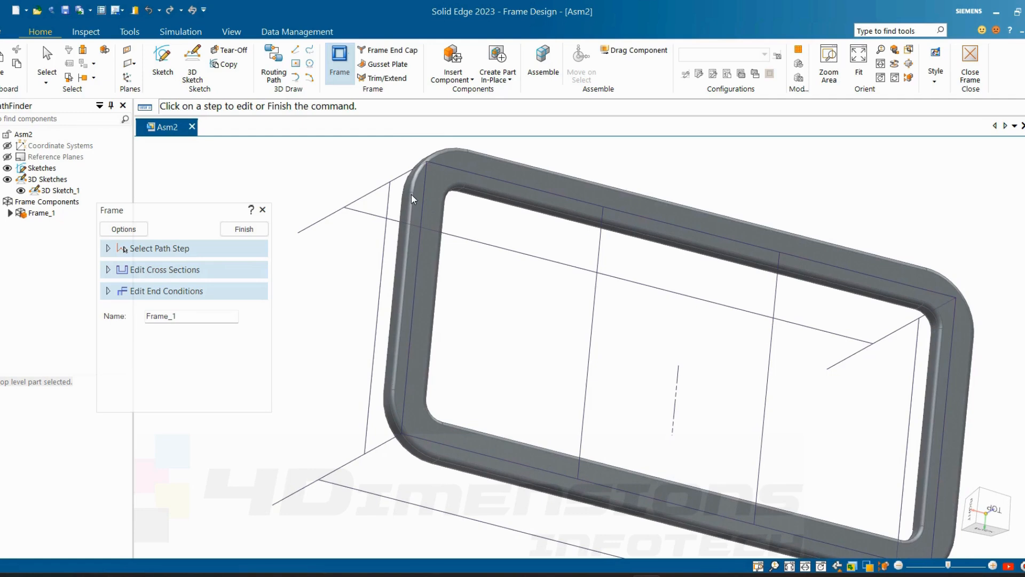
scroll(411, 195, up, 3)
middle_drag(460, 213, 448, 245)
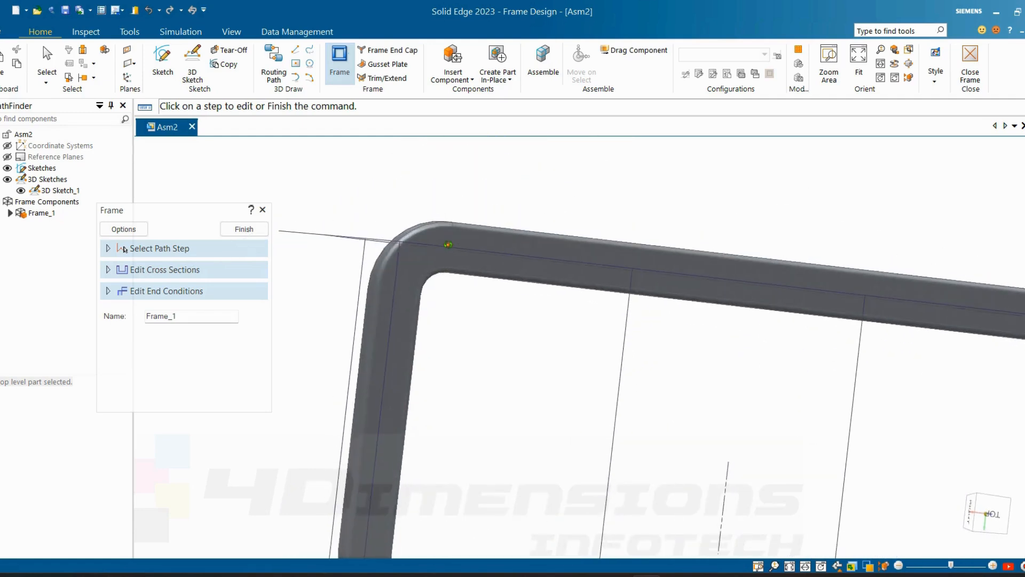
scroll(389, 310, up, 2)
mouse_move(372, 316)
middle_down()
mouse_move(360, 276)
mouse_move(362, 302)
middle_up()
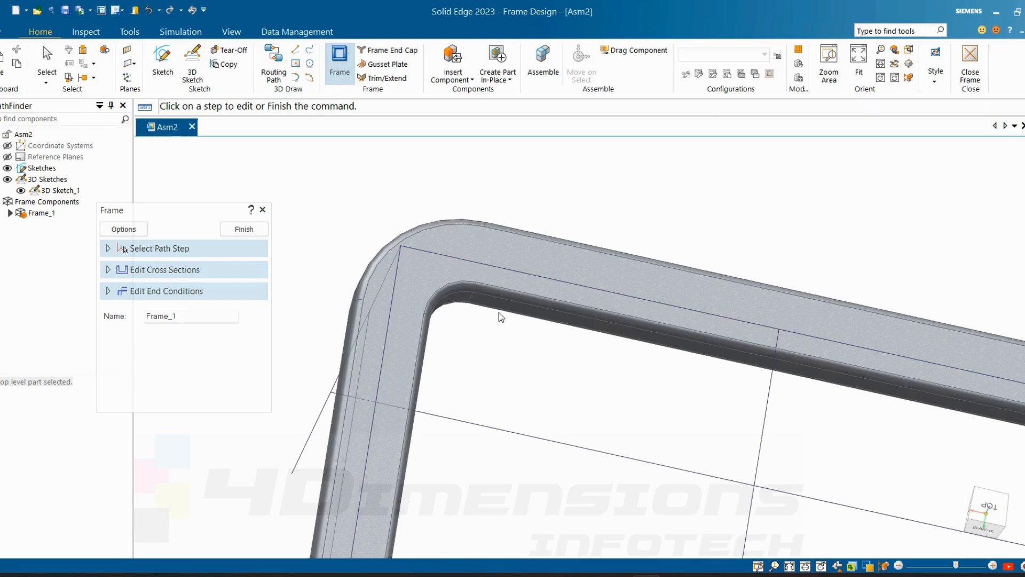
scroll(541, 341, down, 4)
scroll(534, 344, up, 4)
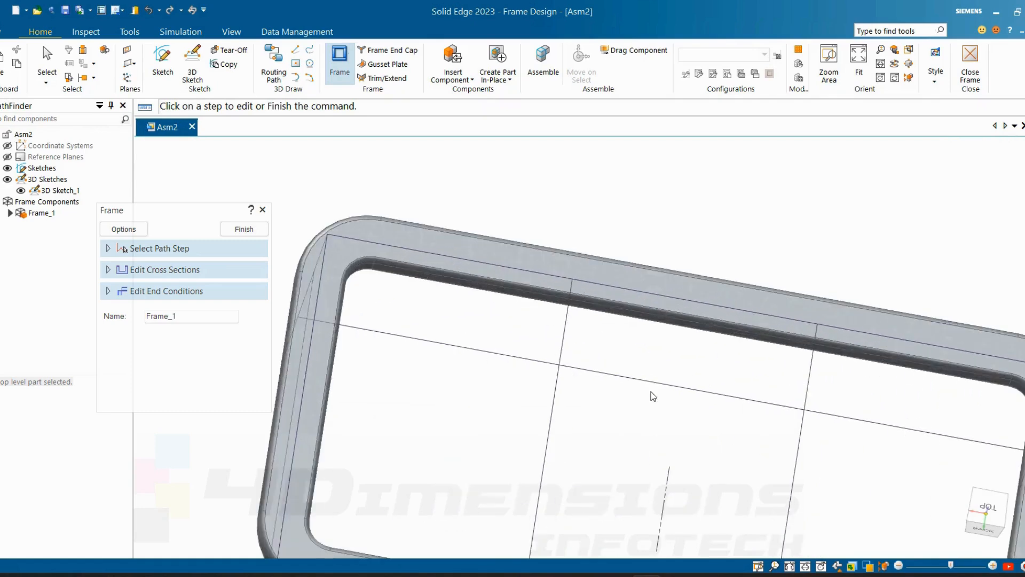
scroll(652, 395, down, 2)
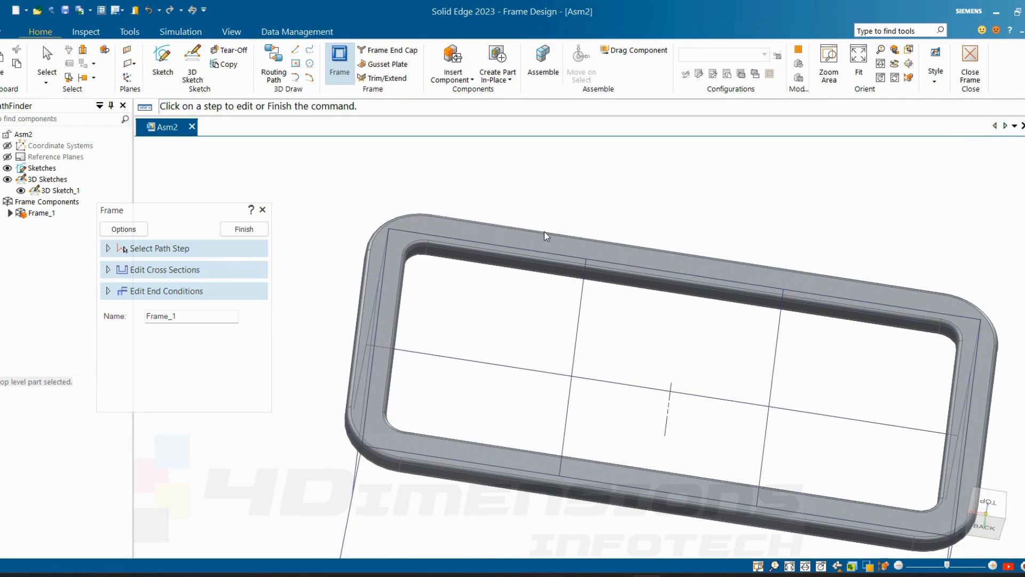
scroll(543, 231, down, 4)
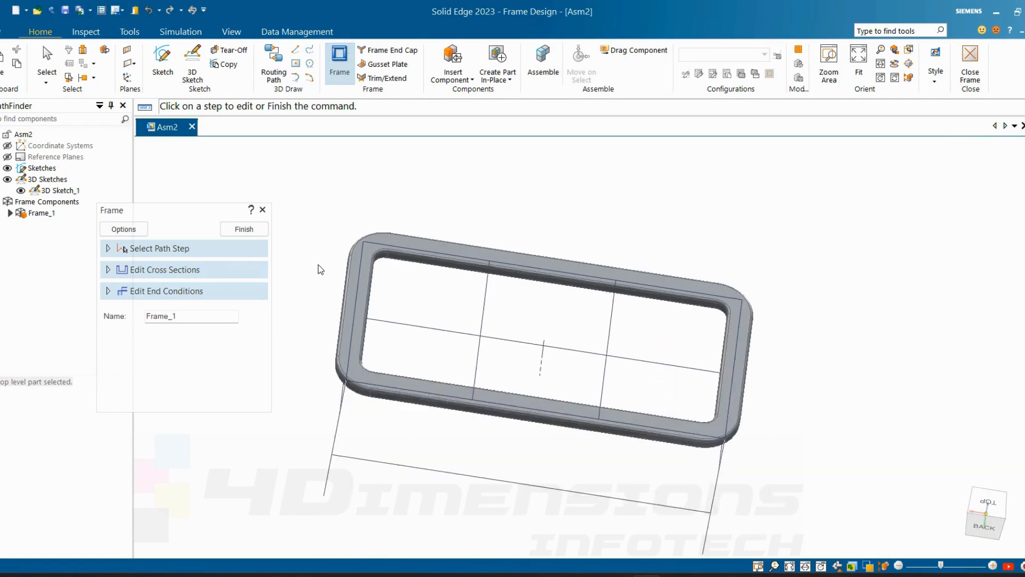
click(245, 229)
middle_drag(304, 274, 467, 334)
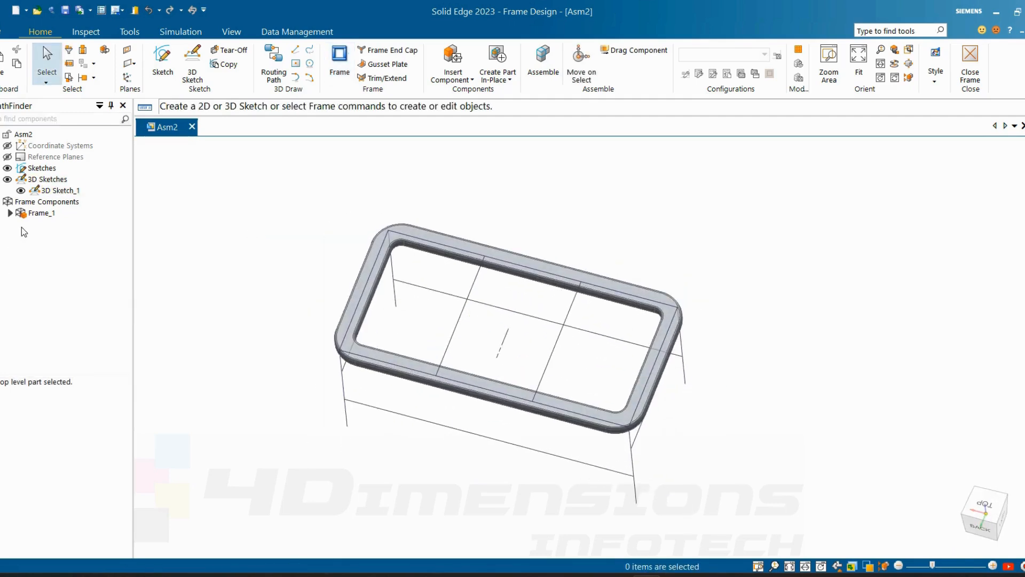
- Edit the end conditions of Frame_1, set the corner treatment to extended ends of 150 mm, apply it and accept the options
click(43, 213)
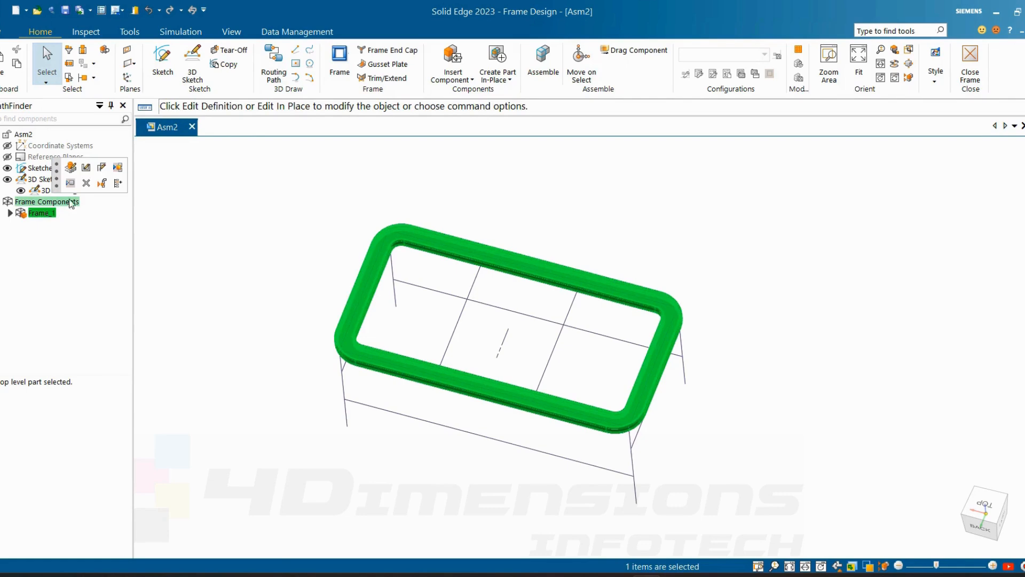
click(102, 168)
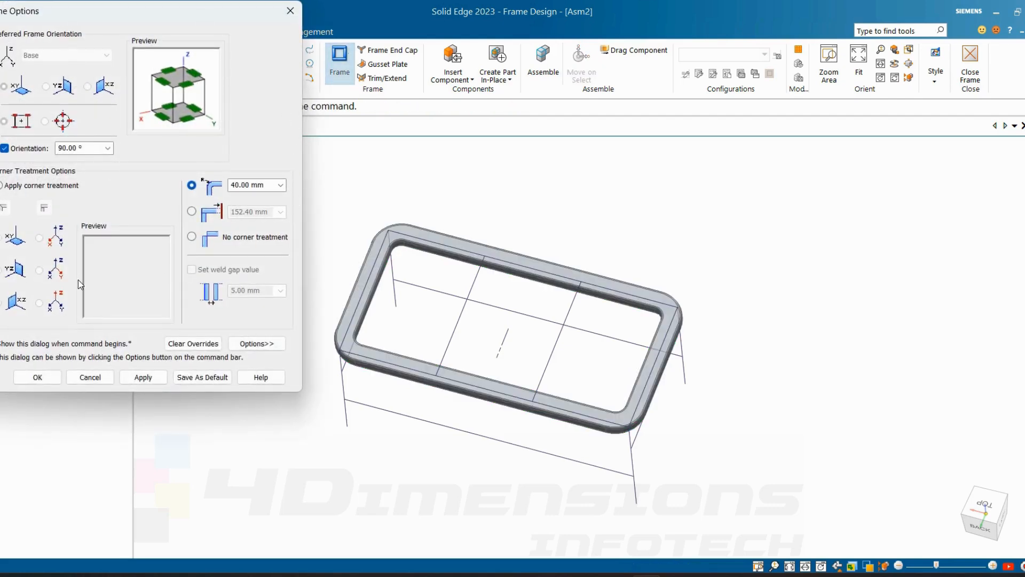
click(192, 212)
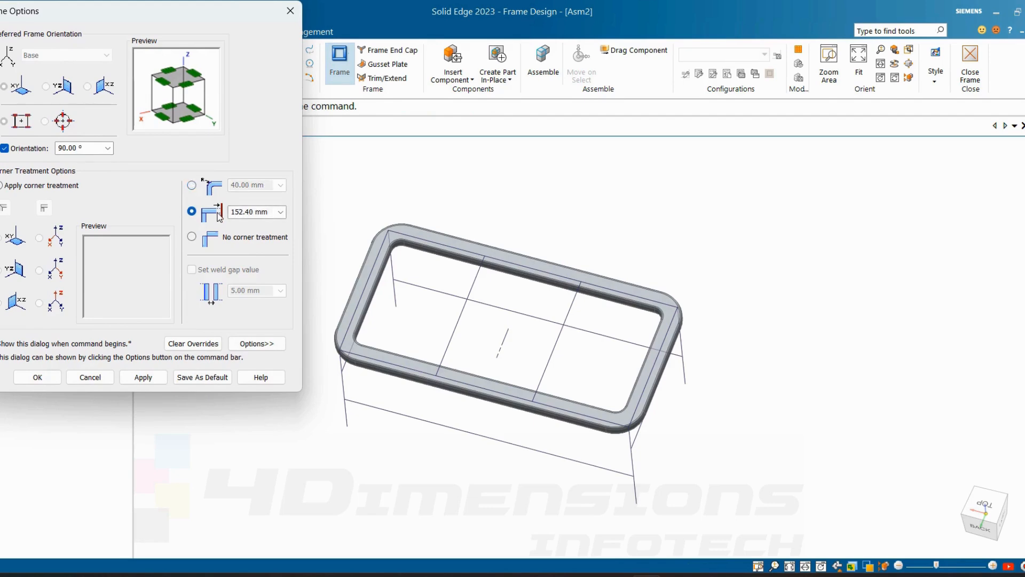
triple_click(272, 212)
text(150)
key(Tab)
click(143, 377)
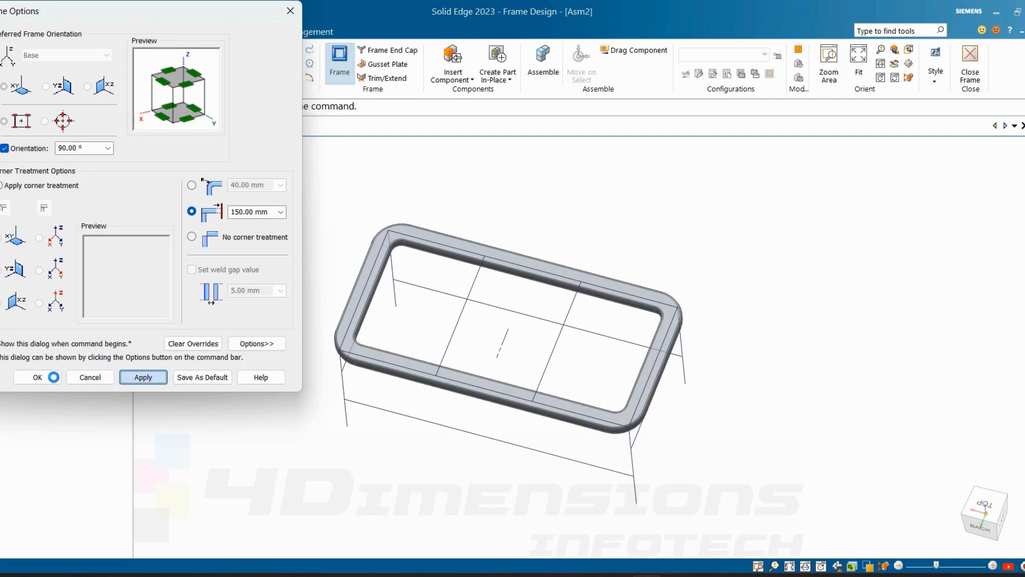
click(38, 377)
- Inspect the extended tube ends at the frame corners and finish the frame edit
scroll(318, 251, up, 1)
scroll(497, 246, down, 1)
middle_drag(497, 245, 500, 238)
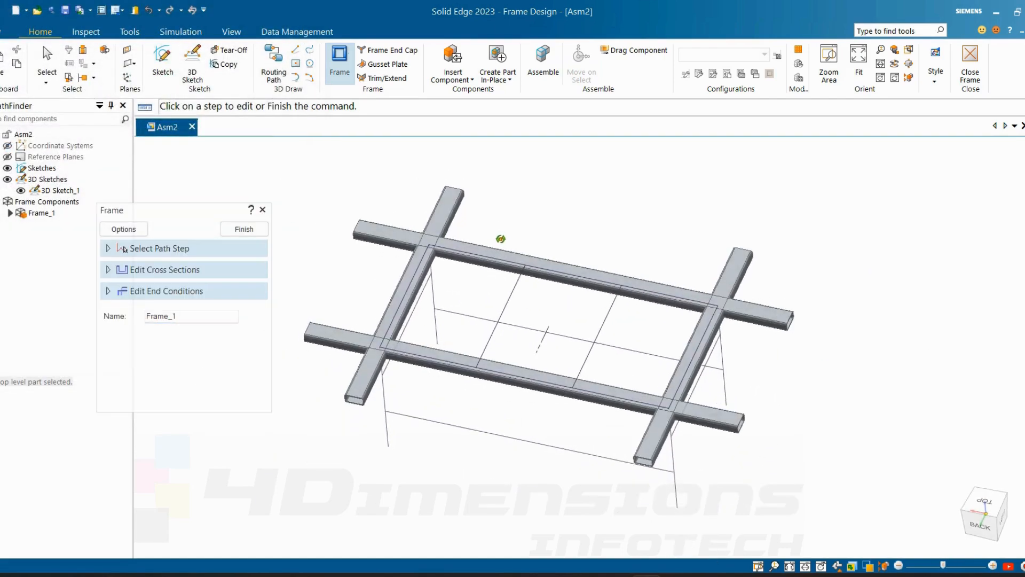
scroll(441, 264, up, 2)
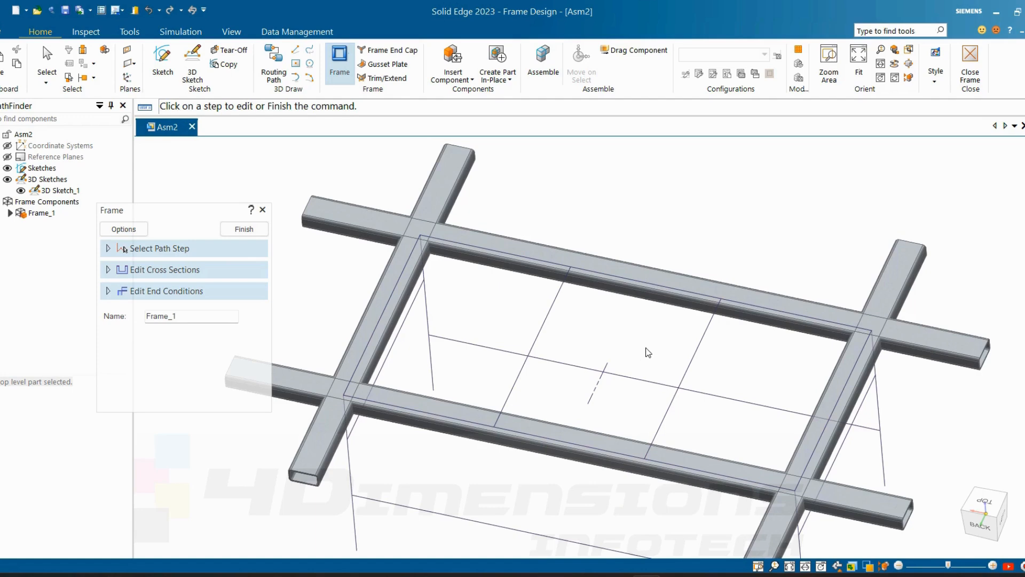
scroll(647, 352, down, 2)
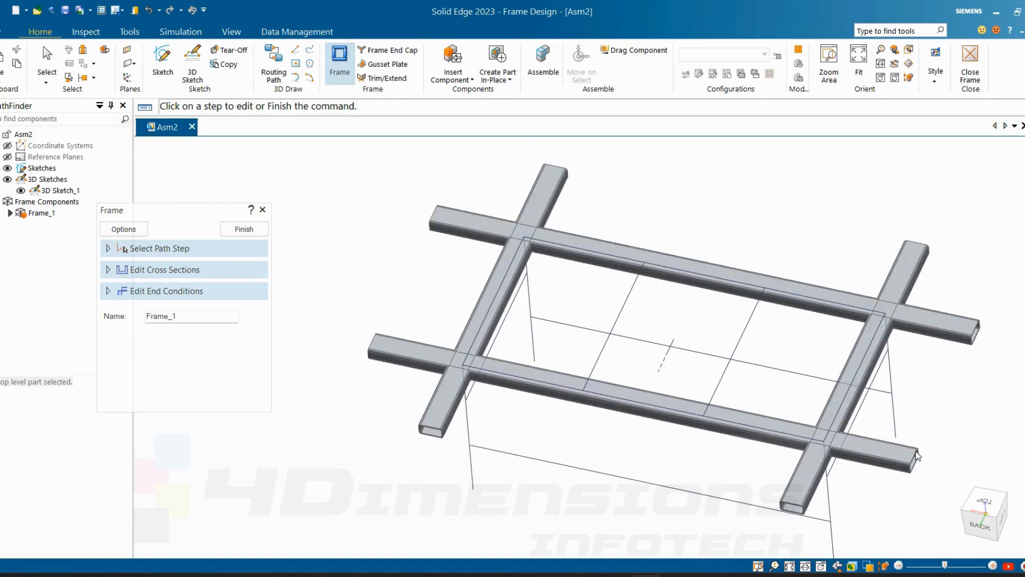
scroll(837, 429, down, 2)
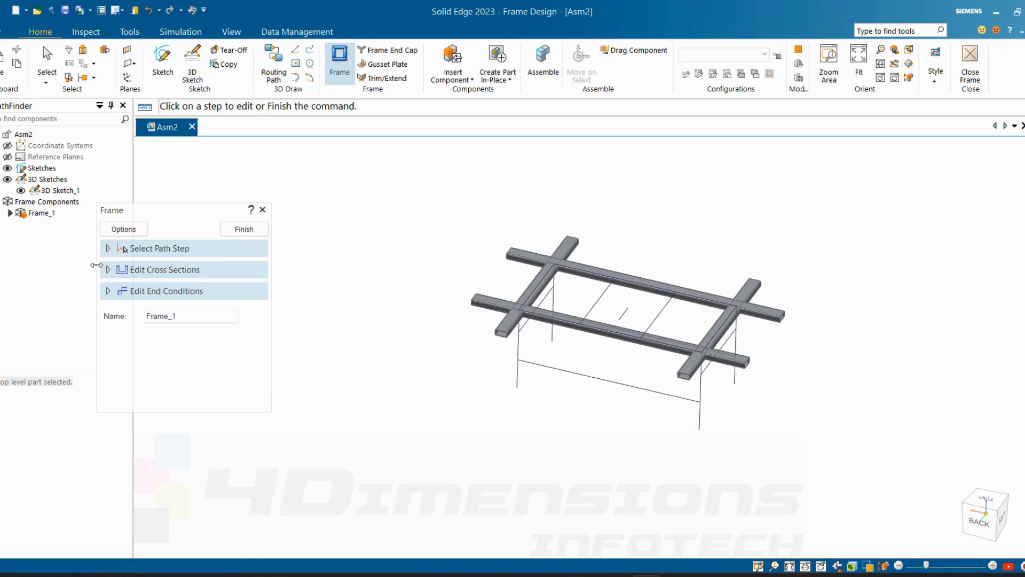
click(244, 228)
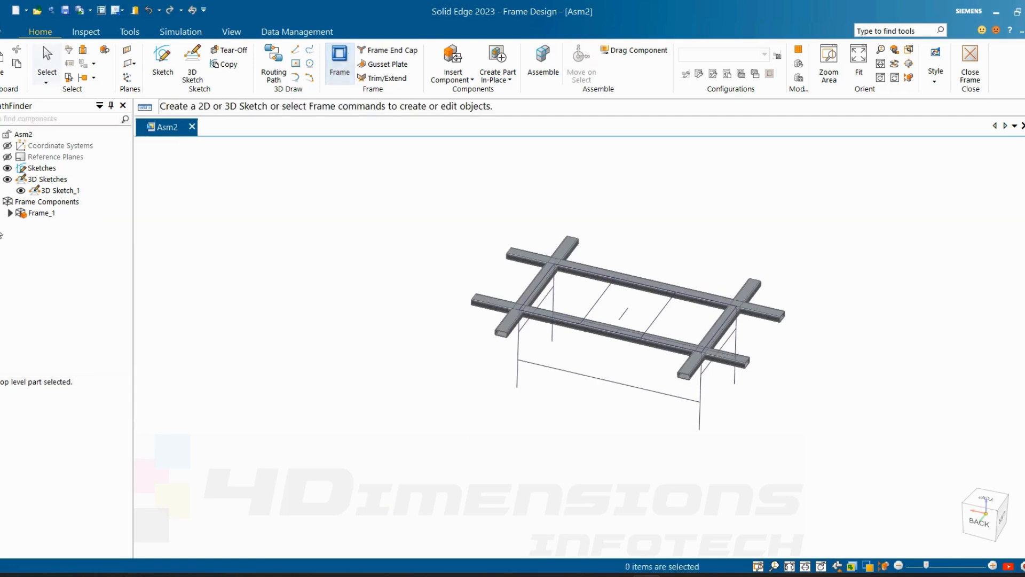
- Change the end conditions of Frame_1 to no corner treatment, apply the change and accept the frame options
click(42, 214)
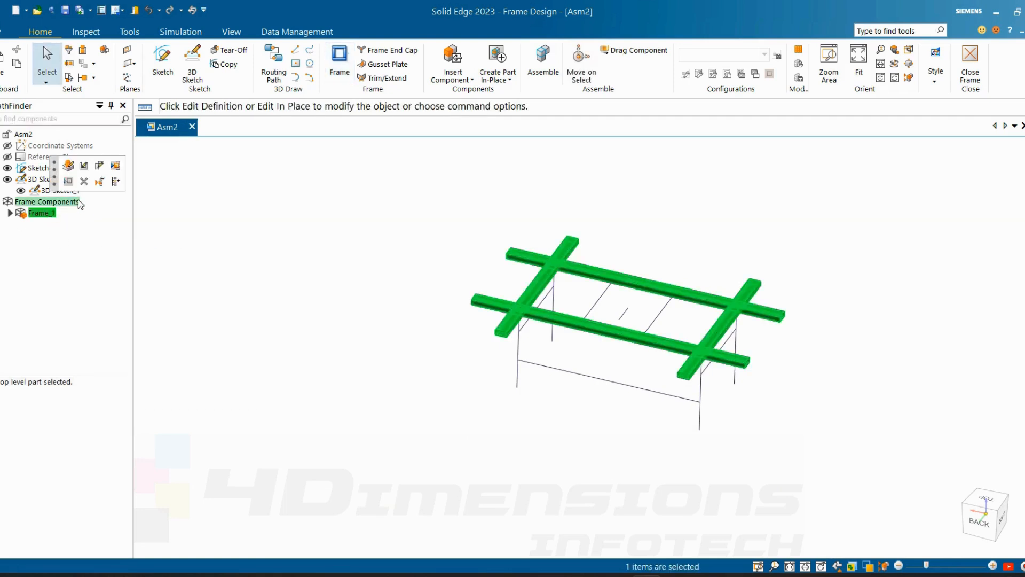
click(98, 167)
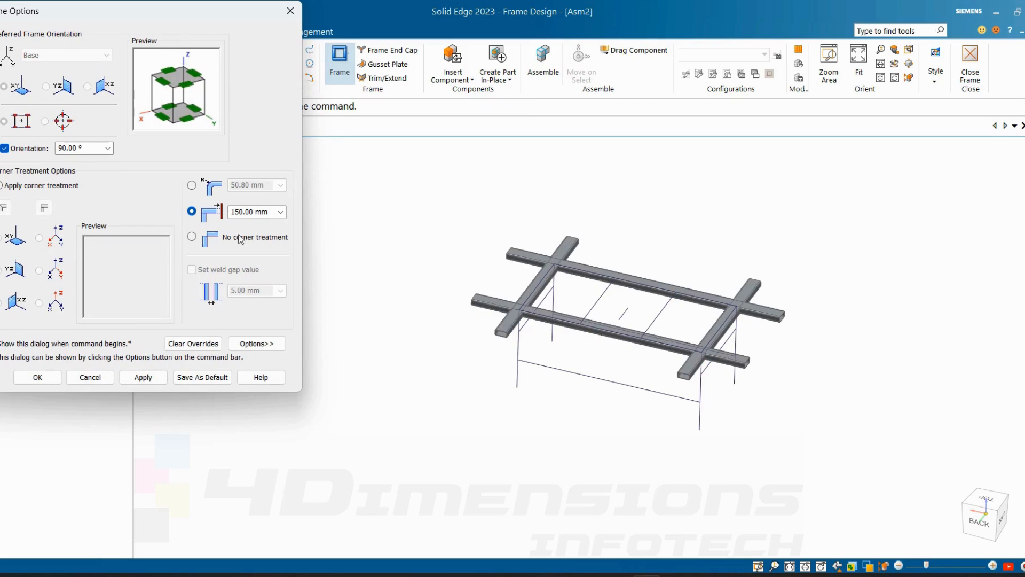
click(192, 237)
click(143, 377)
click(38, 377)
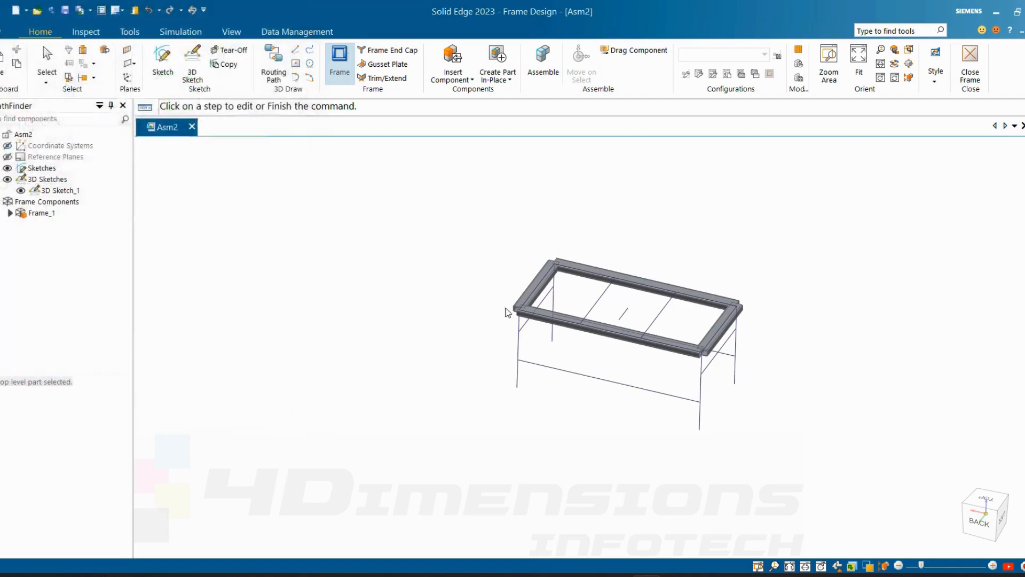
- Examine how the untreated tube ends meet at the frame corners and finish the frame edit
scroll(513, 298, up, 5)
middle_drag(581, 286, 474, 296)
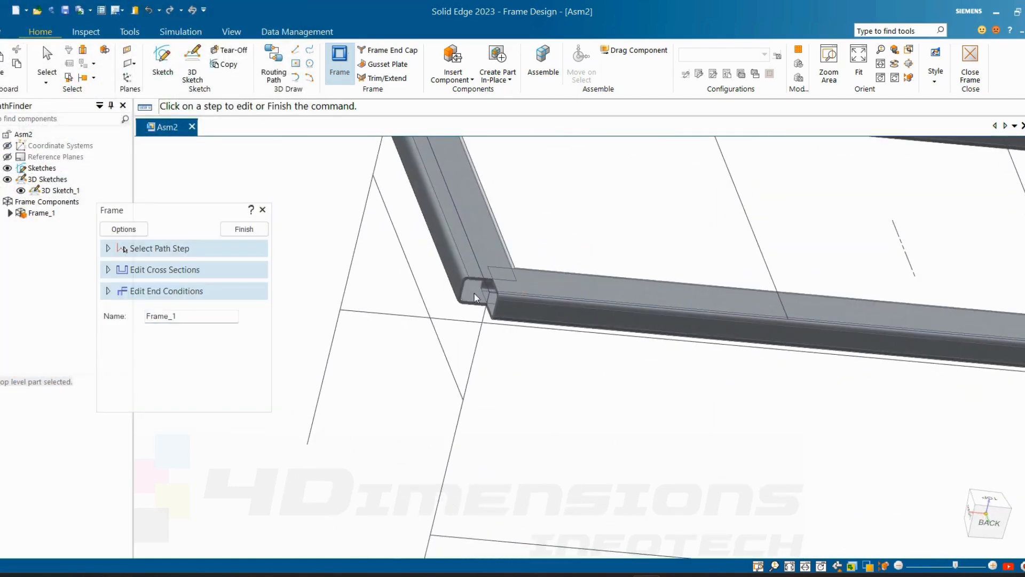
scroll(498, 303, down, 5)
middle_drag(505, 239, 462, 258)
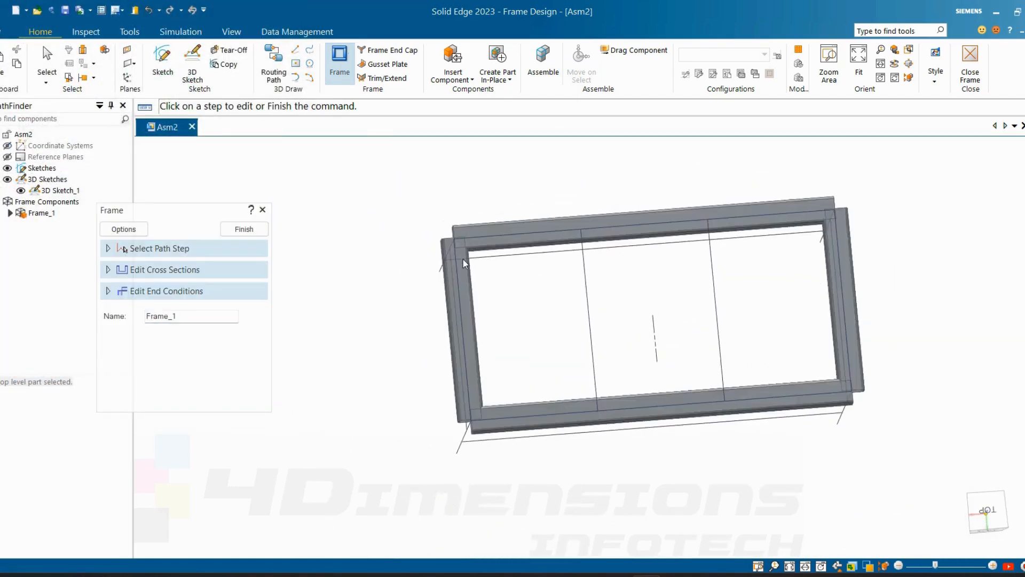
scroll(463, 243, up, 4)
scroll(462, 240, up, 2)
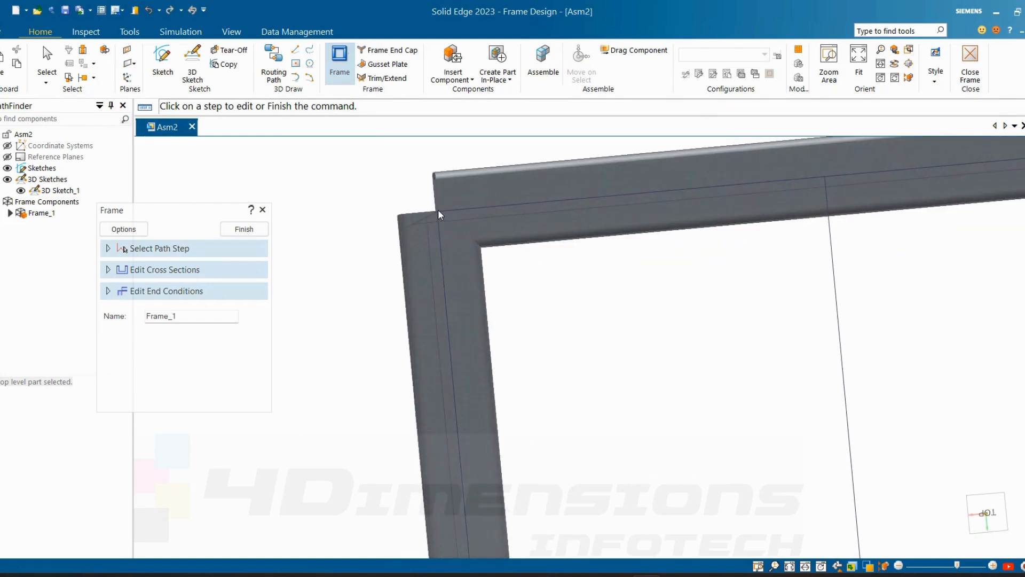
scroll(438, 214, down, 5)
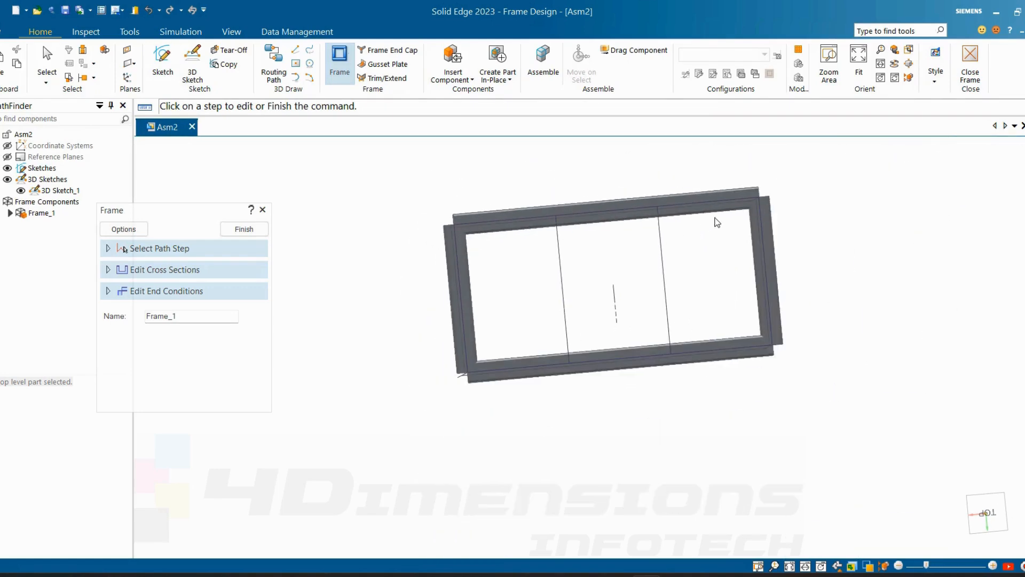
scroll(717, 222, up, 3)
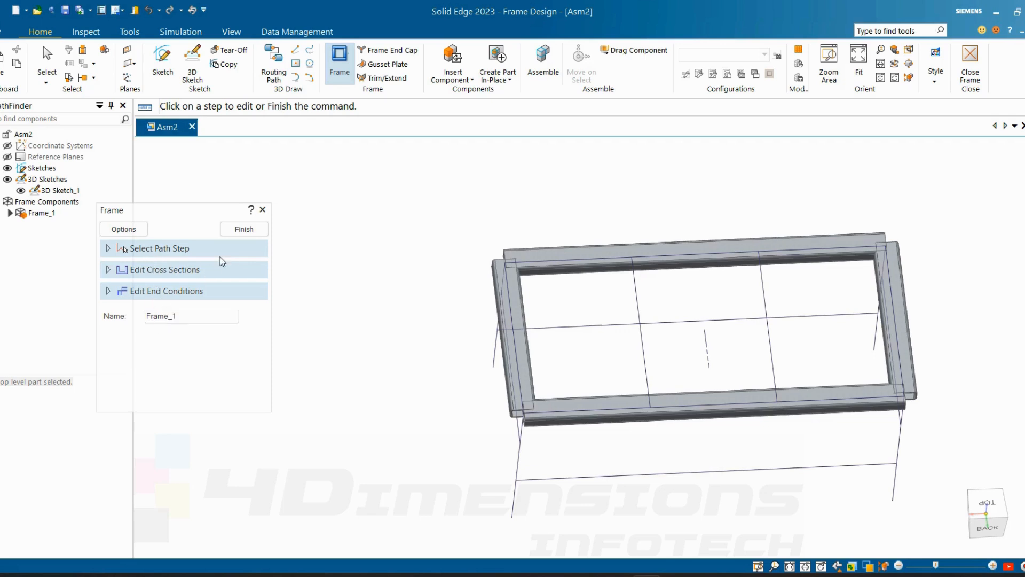
click(243, 229)
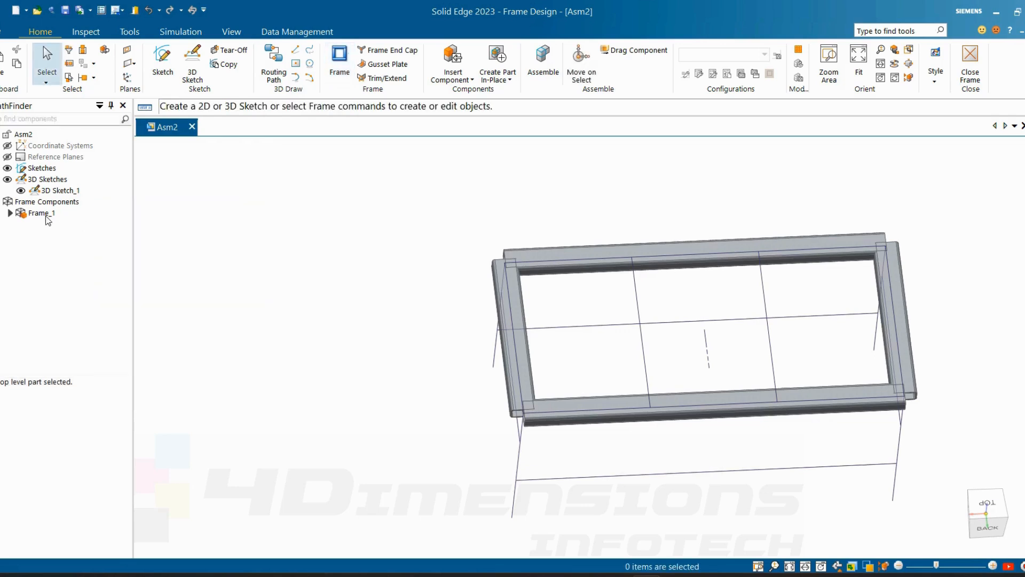
click(48, 216)
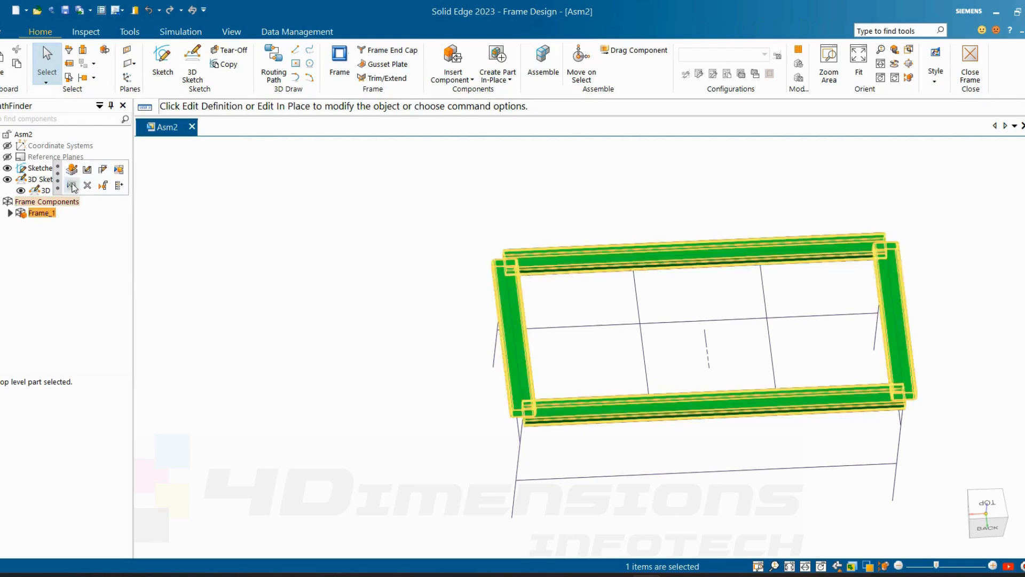
click(99, 171)
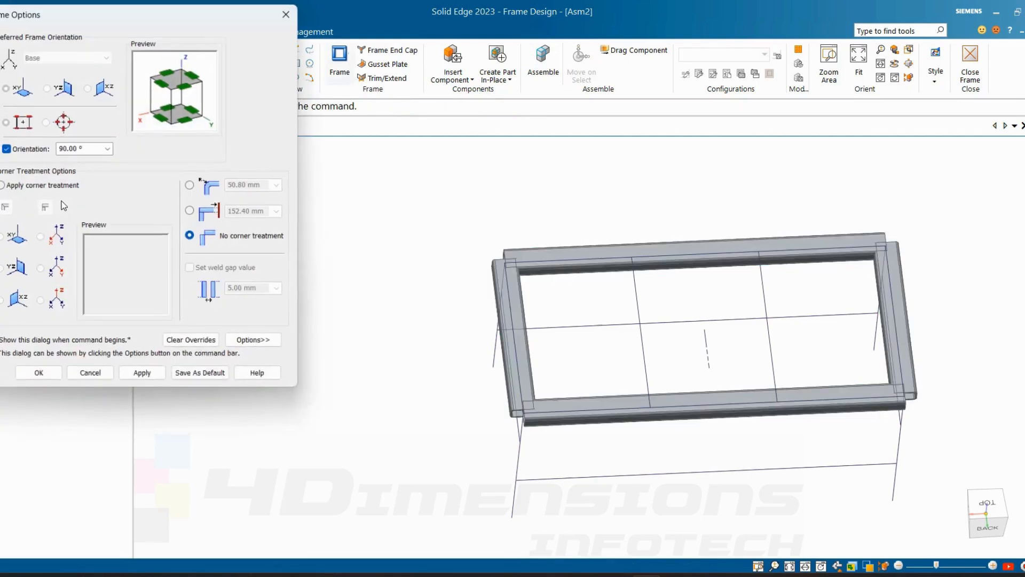
click(37, 377)
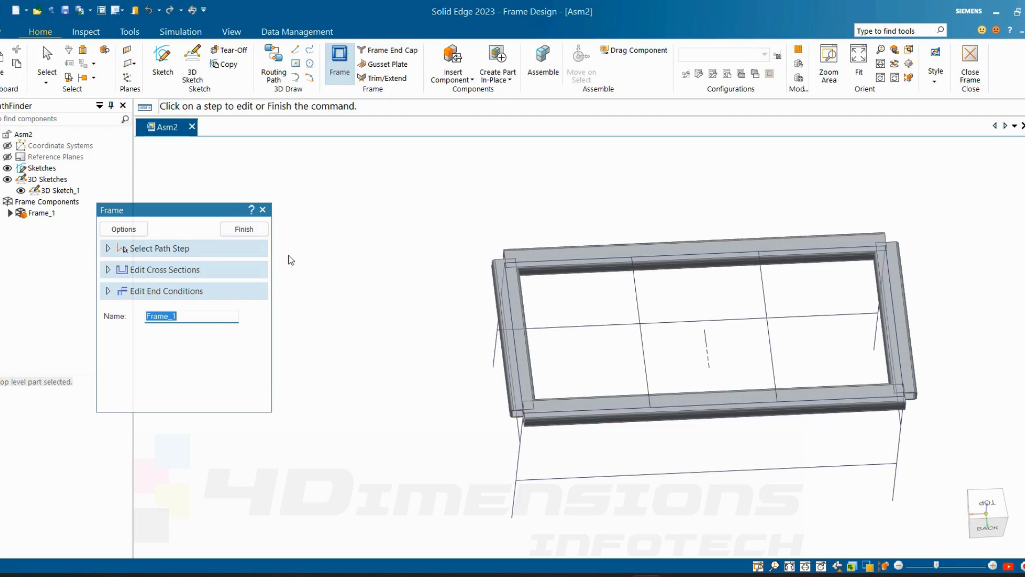
click(255, 234)
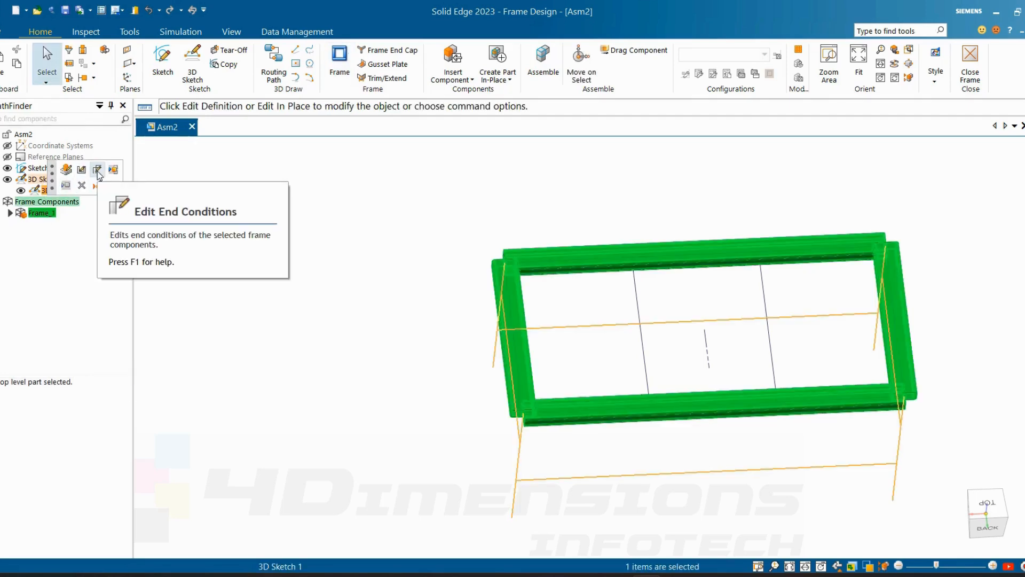
- Edit the end conditions of Frame_1, turn on the applied mitre corner treatment, apply it and accept the frame options
click(97, 170)
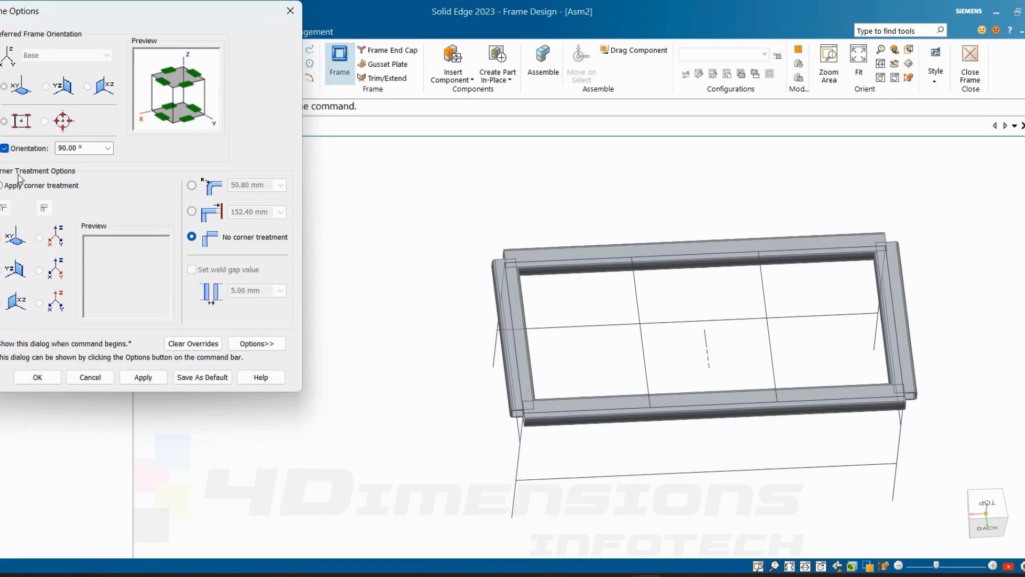
click(2, 185)
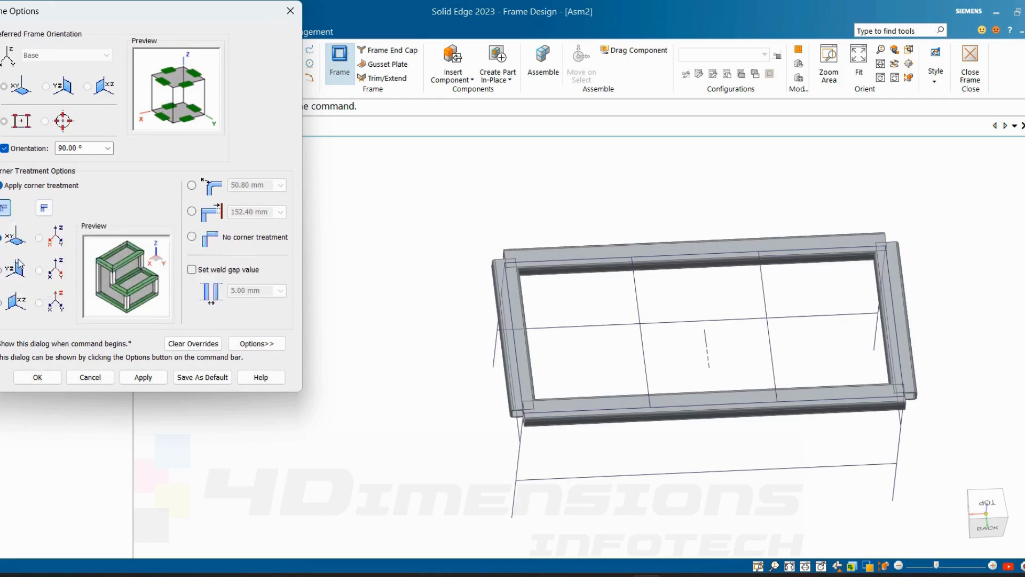
click(121, 378)
click(47, 380)
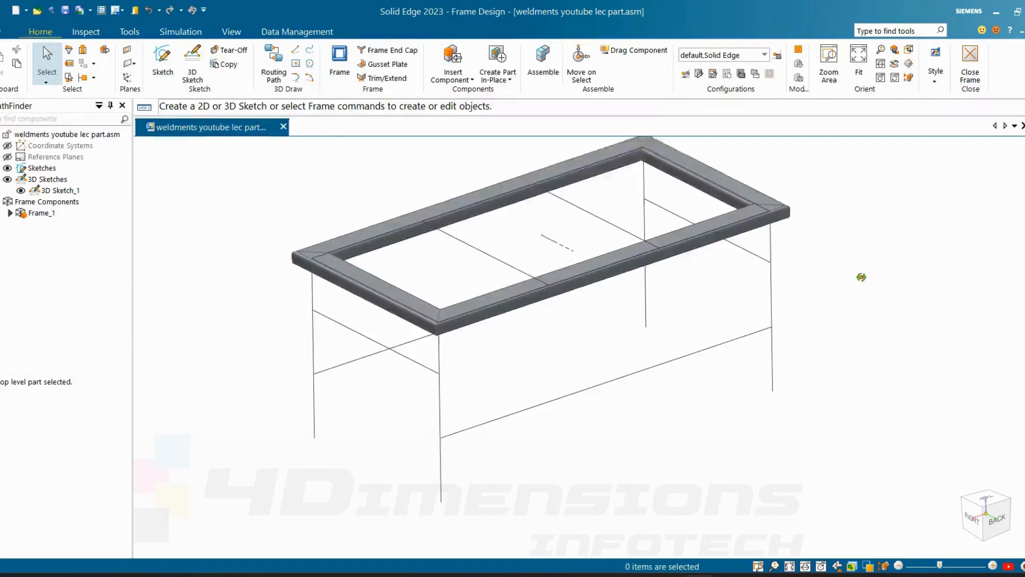
- Start a new frame and choose SquareTubing 20x20x1.6.par from the DIN Square Tubing folder as its cross section
middle_drag(861, 277, 865, 286)
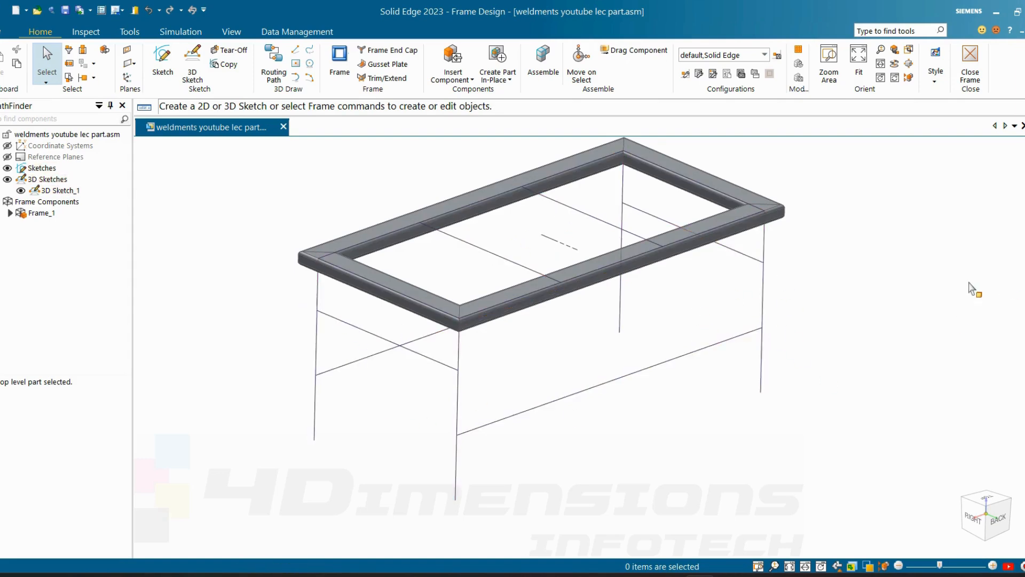
click(341, 58)
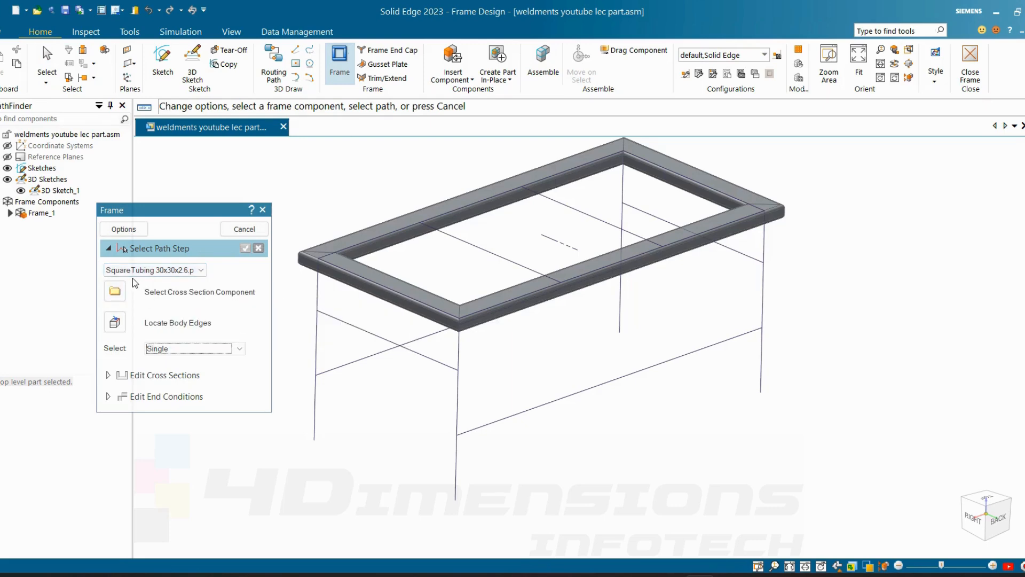
click(115, 291)
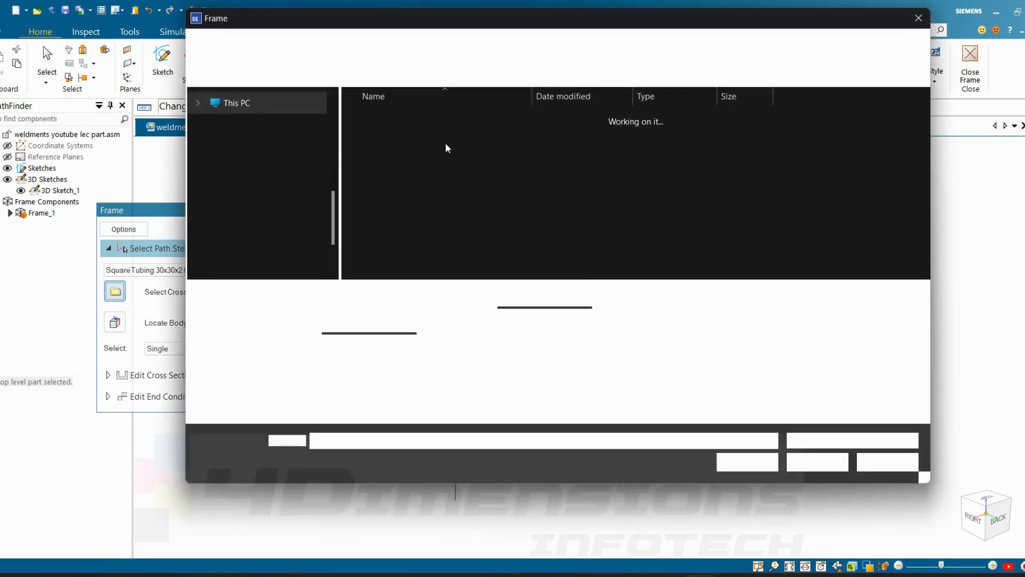
double_click(394, 139)
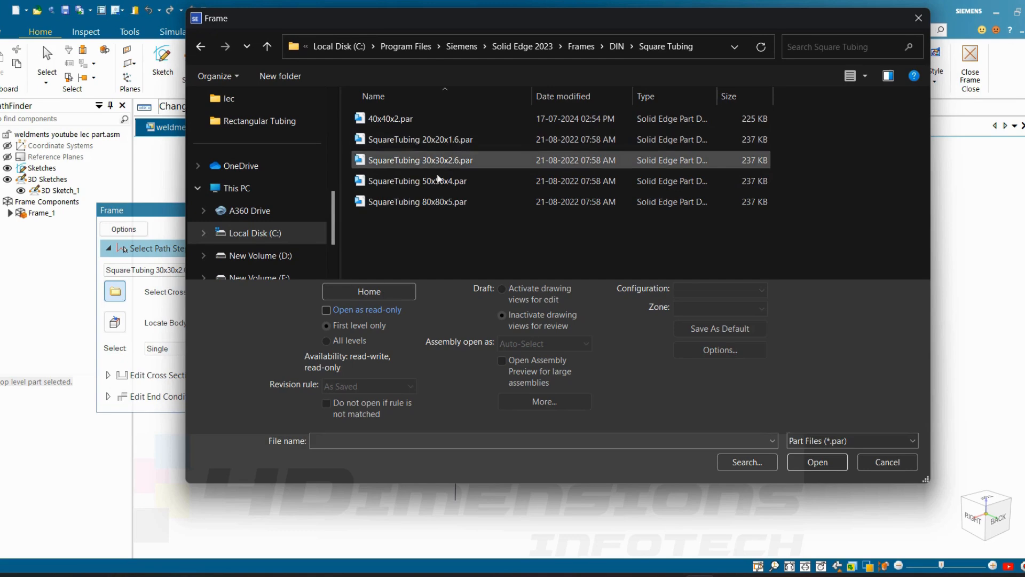
click(452, 137)
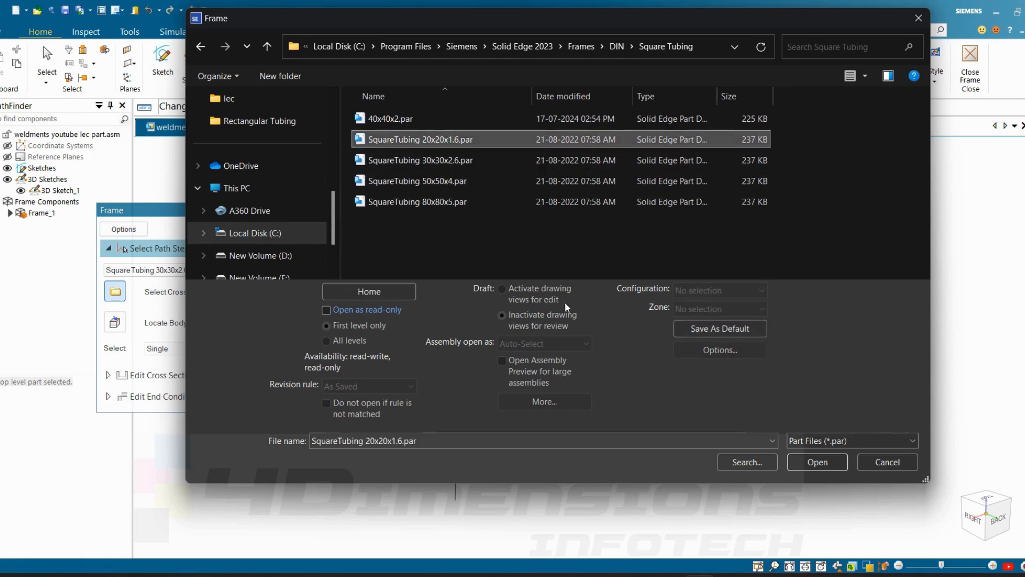
click(800, 462)
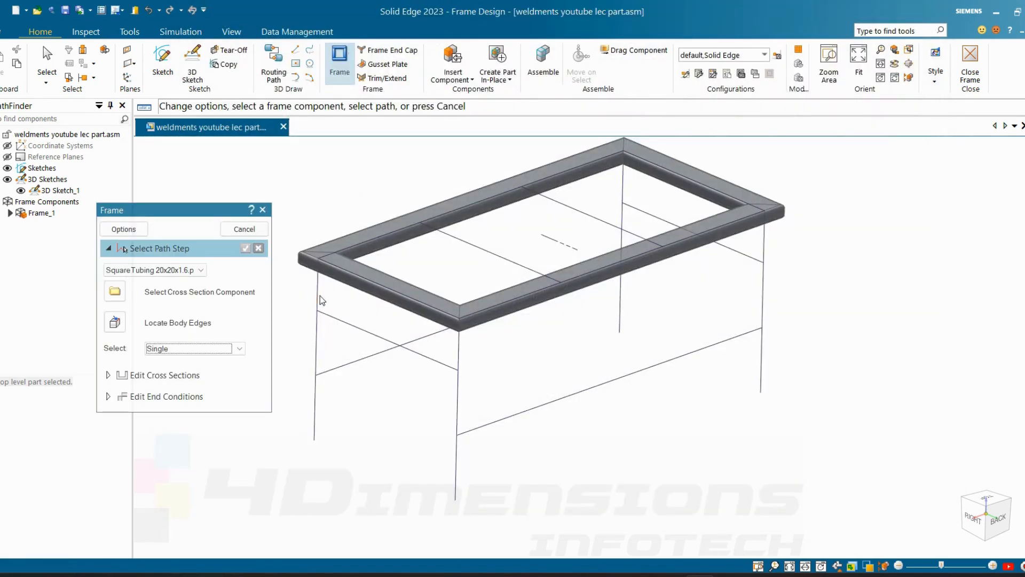
- Select the four vertical leg lines and the two inner crossbar lines as frame paths and accept them to generate the tubes
click(317, 331)
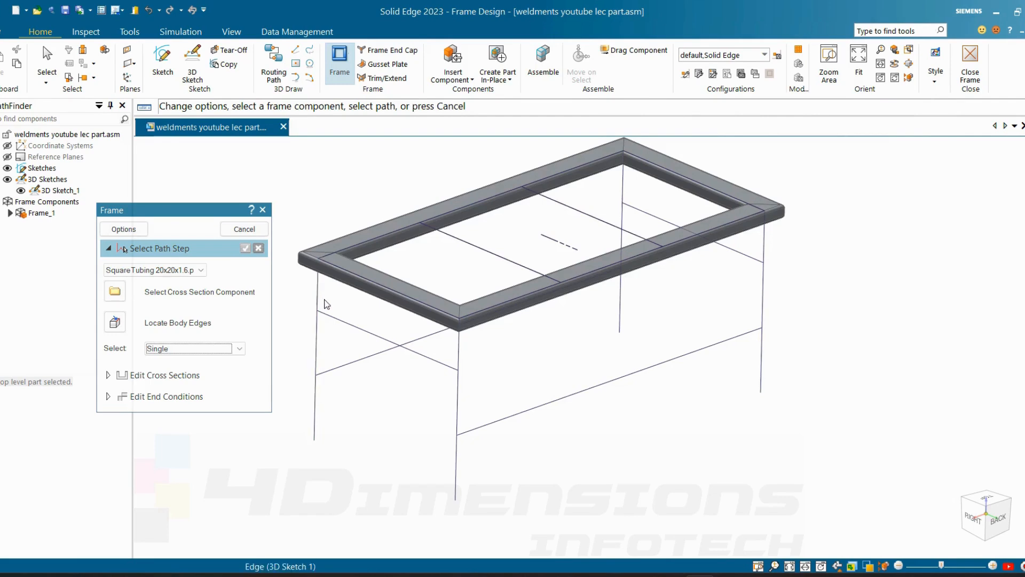
click(457, 350)
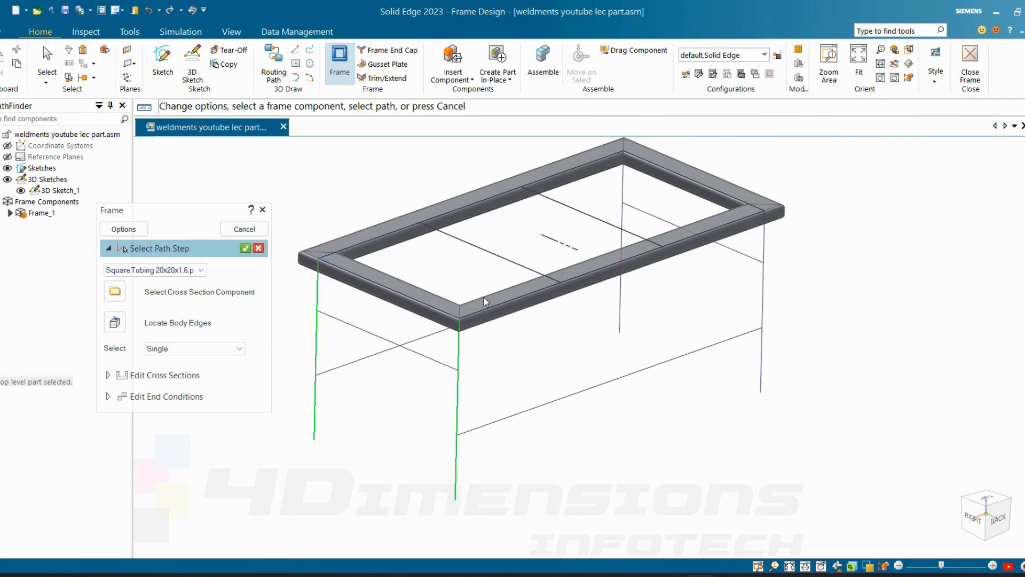
click(762, 305)
click(622, 218)
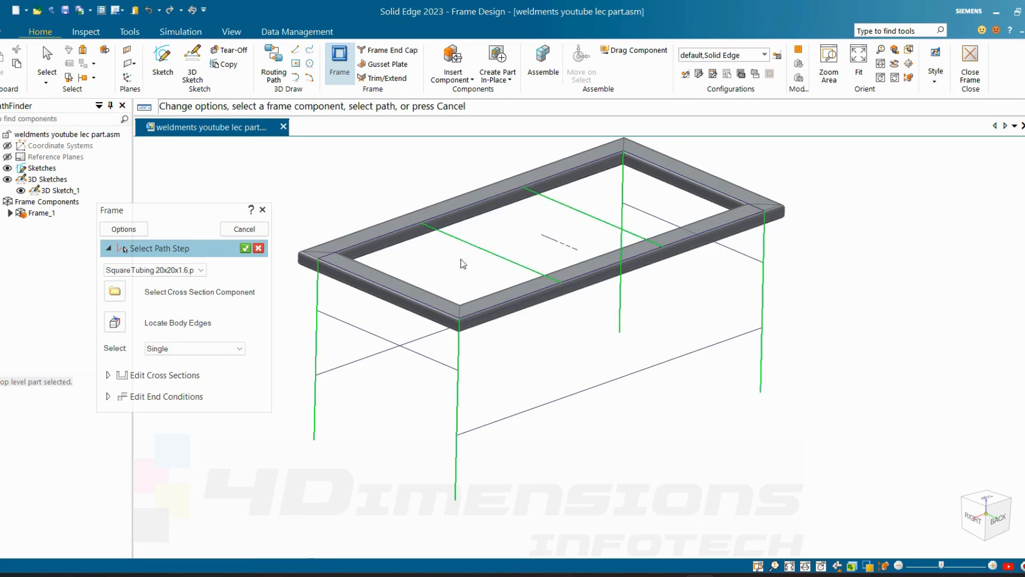
click(245, 248)
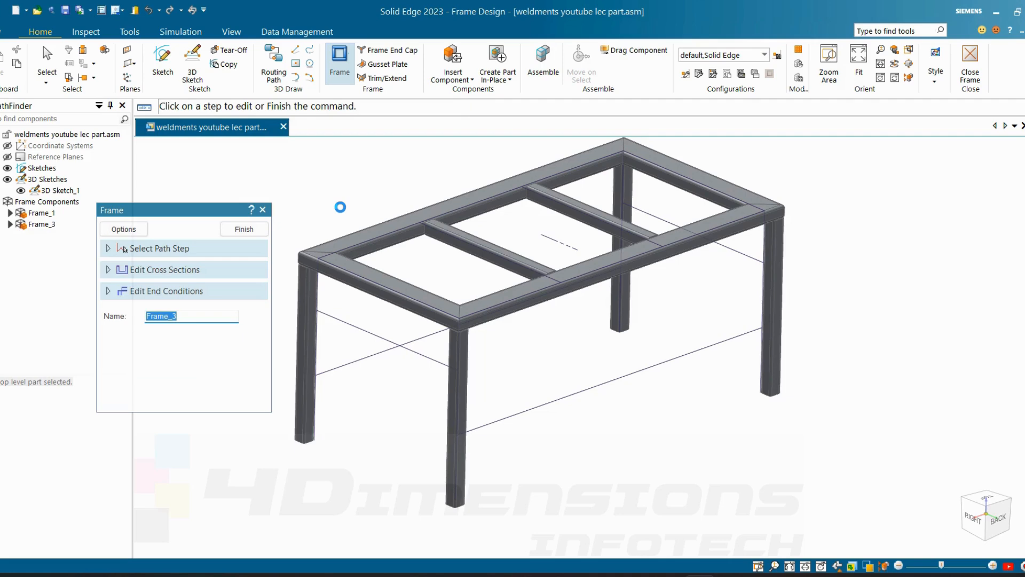
- Examine how the new legs and crossbars meet the top frame, including in the top view
middle_drag(545, 380, 491, 277)
scroll(490, 276, up, 4)
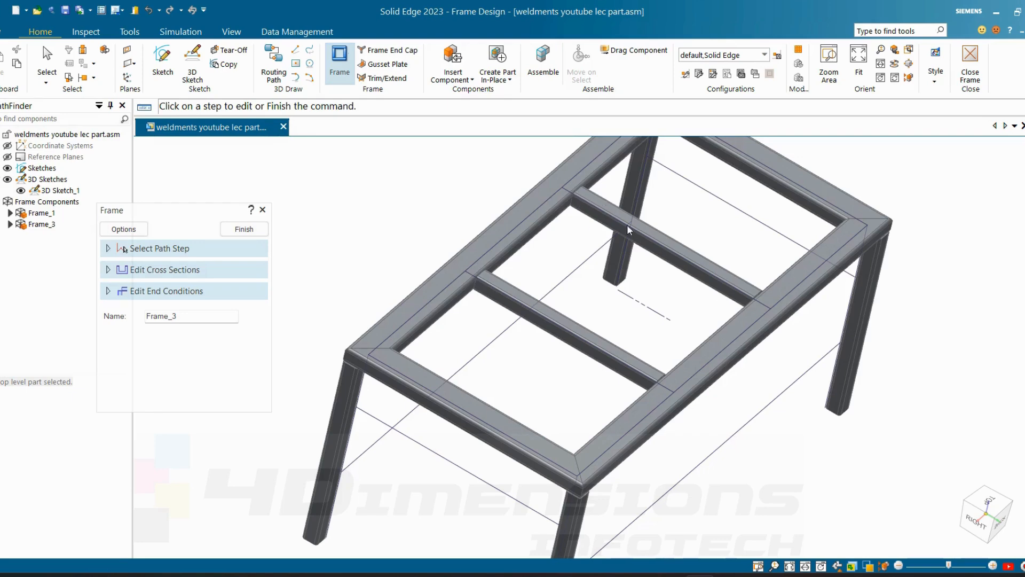
middle_drag(627, 355, 544, 398)
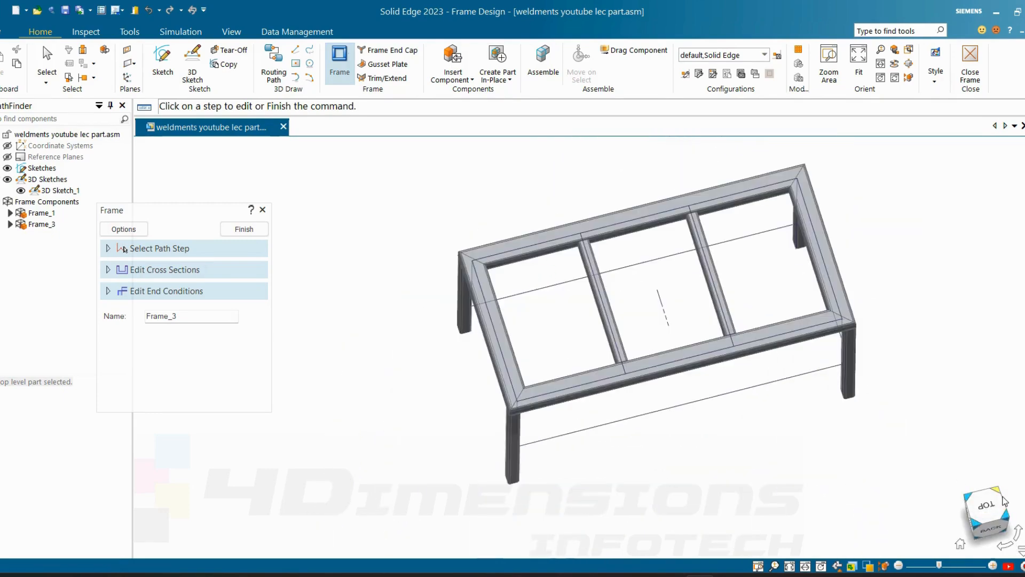
click(985, 514)
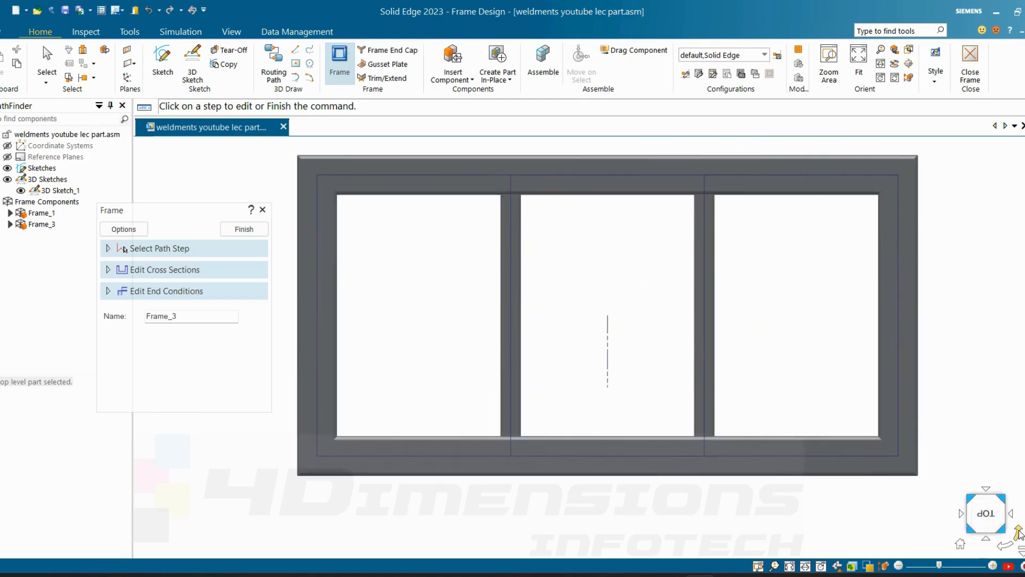
- Examine the frame's corner joints and leg positions from the top in wireframe display
click(1018, 532)
click(1019, 532)
scroll(908, 357, down, 1)
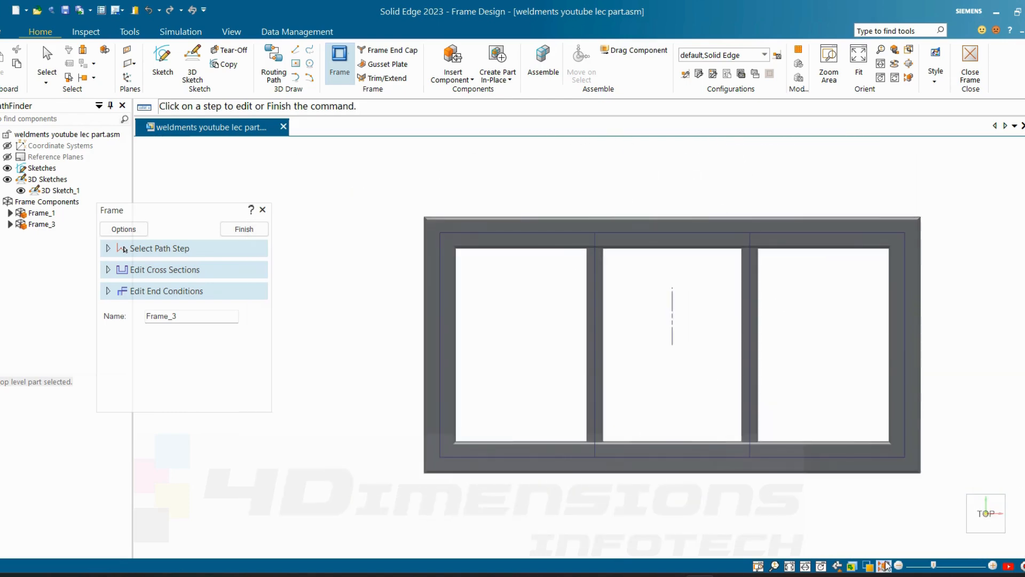
click(883, 566)
click(929, 521)
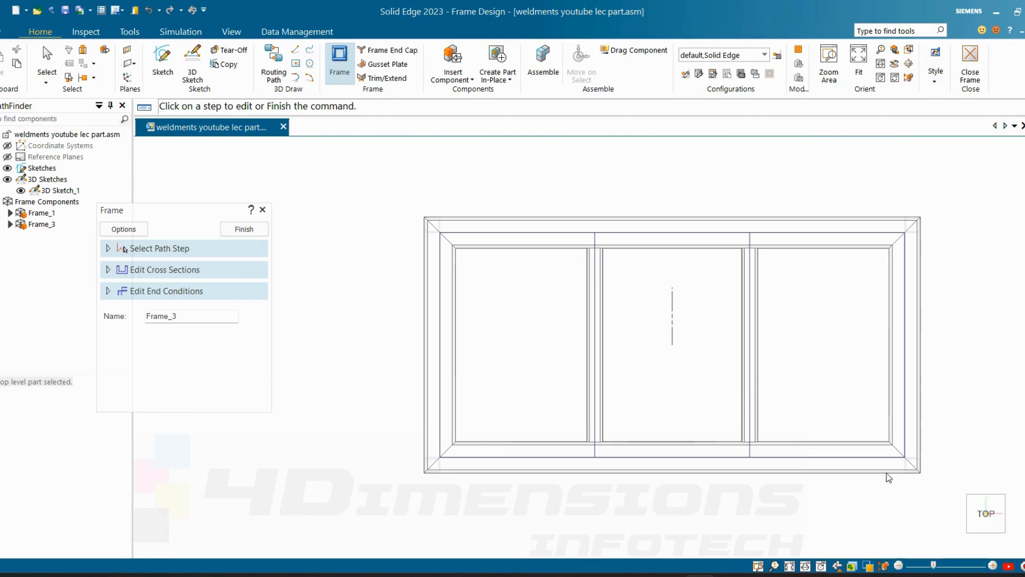
scroll(448, 253, up, 2)
scroll(448, 253, up, 2)
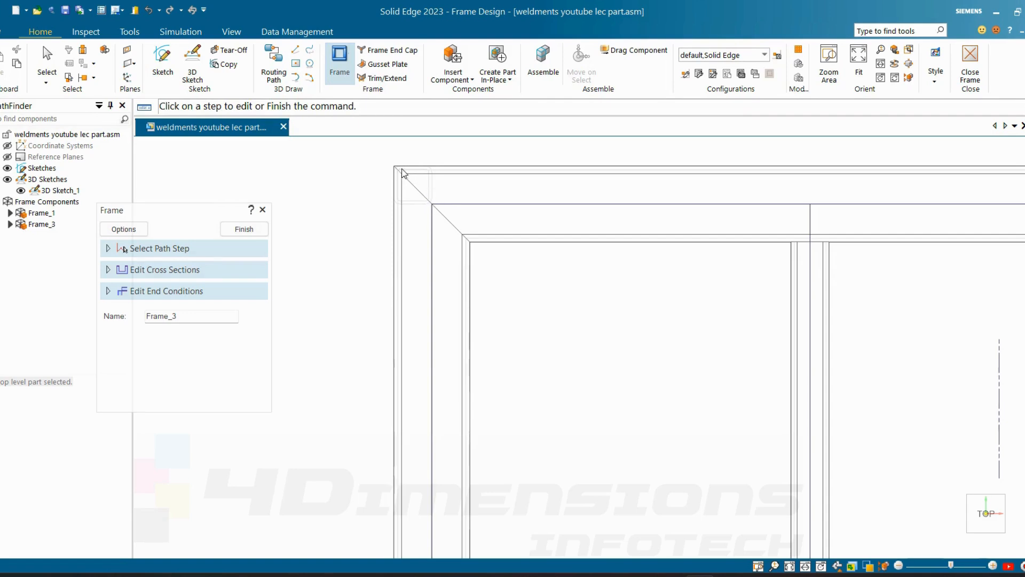
scroll(460, 239, down, 4)
scroll(465, 238, up, 6)
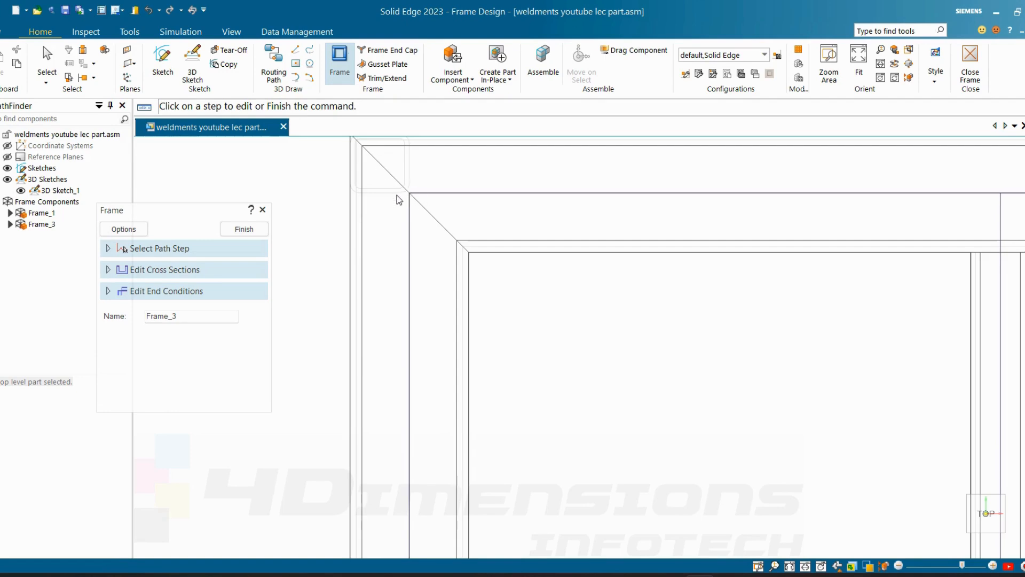
scroll(529, 286, down, 5)
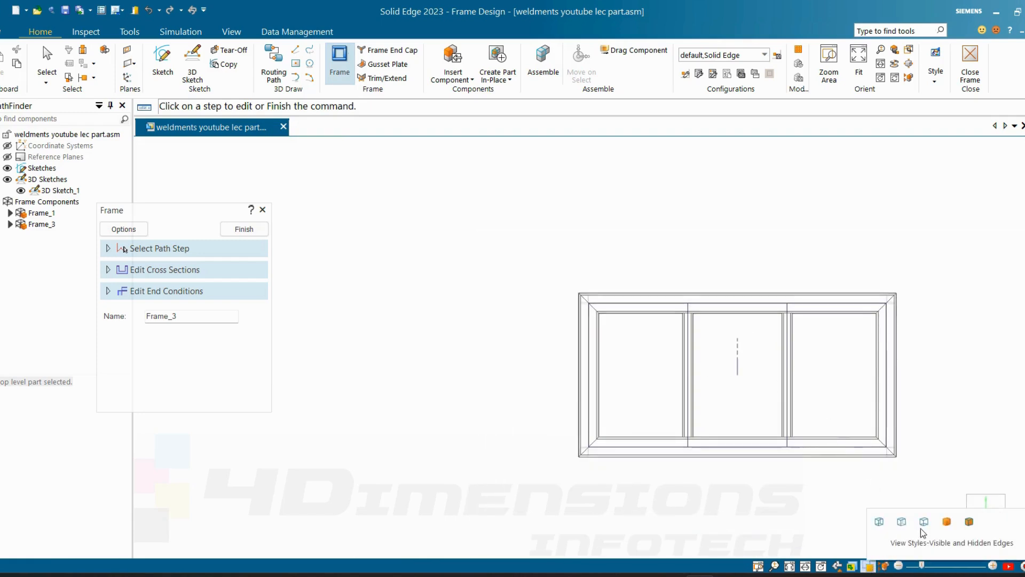
- Restore the shaded display with edges and finish the Frame_3 definition
click(970, 523)
click(253, 231)
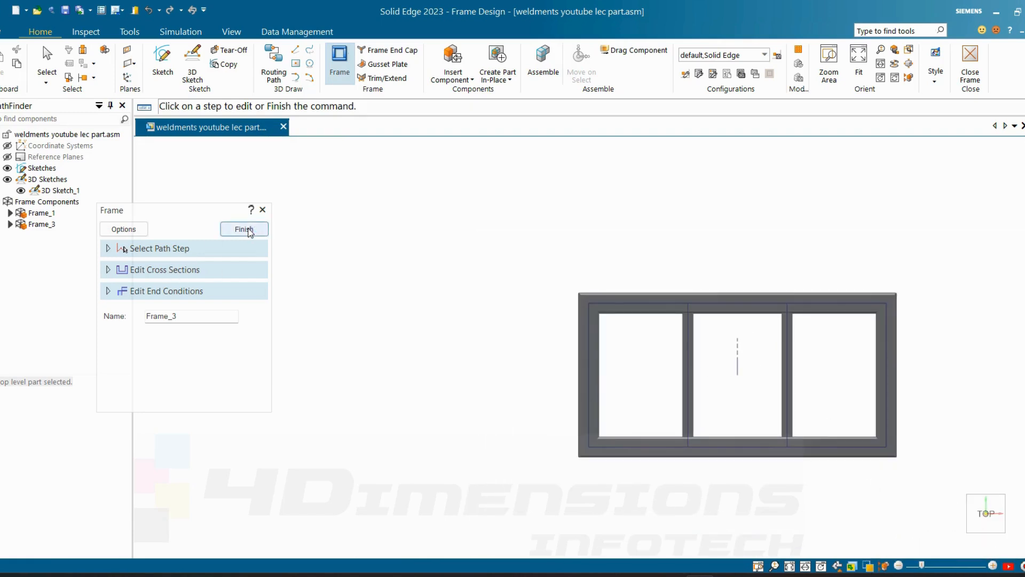
- Edit Frame_3's cross sections, setting the handle point to the center of the square profile, and finish
click(51, 227)
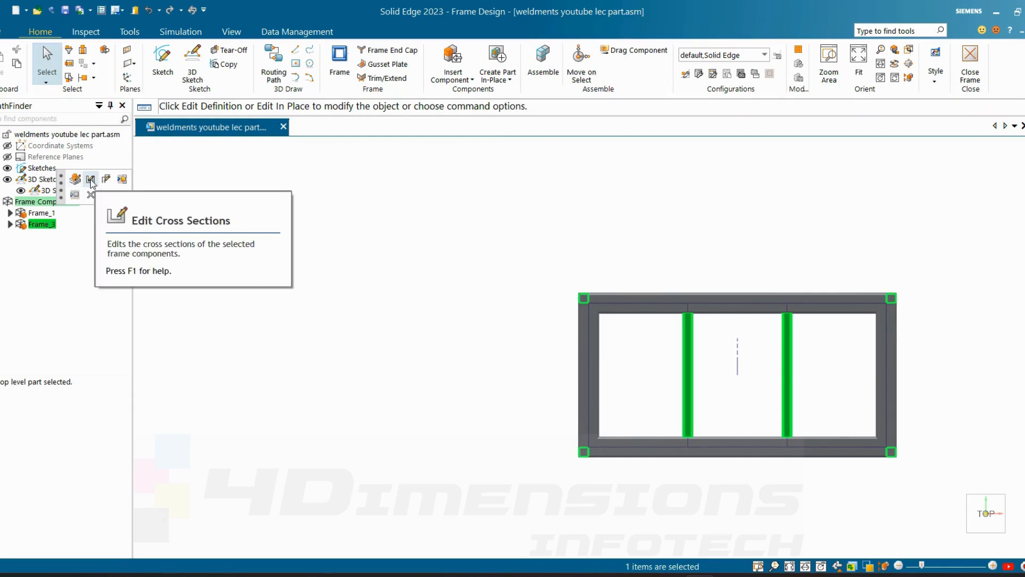
click(92, 183)
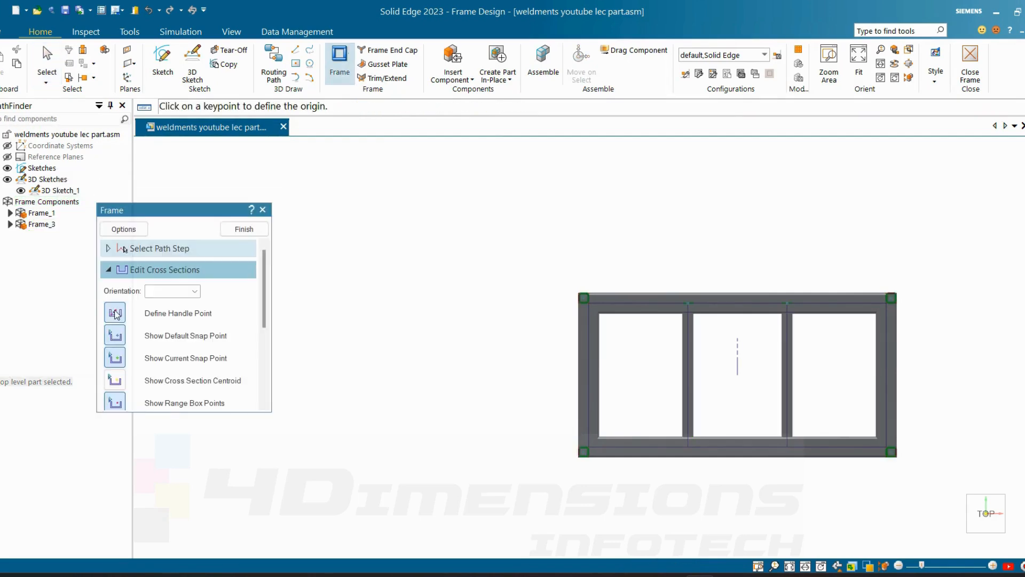
middle_drag(451, 423, 453, 449)
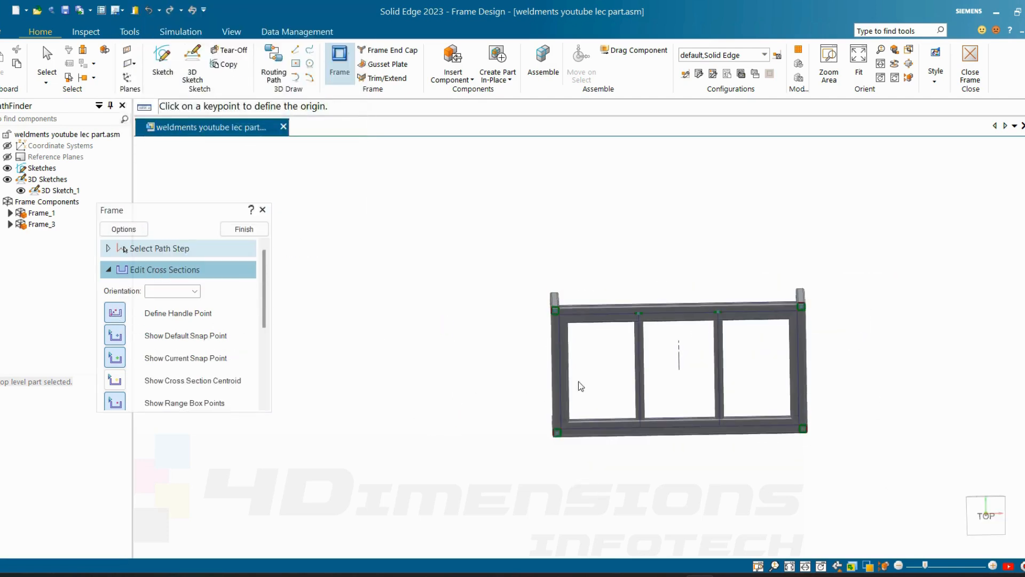
middle_drag(580, 385, 585, 335)
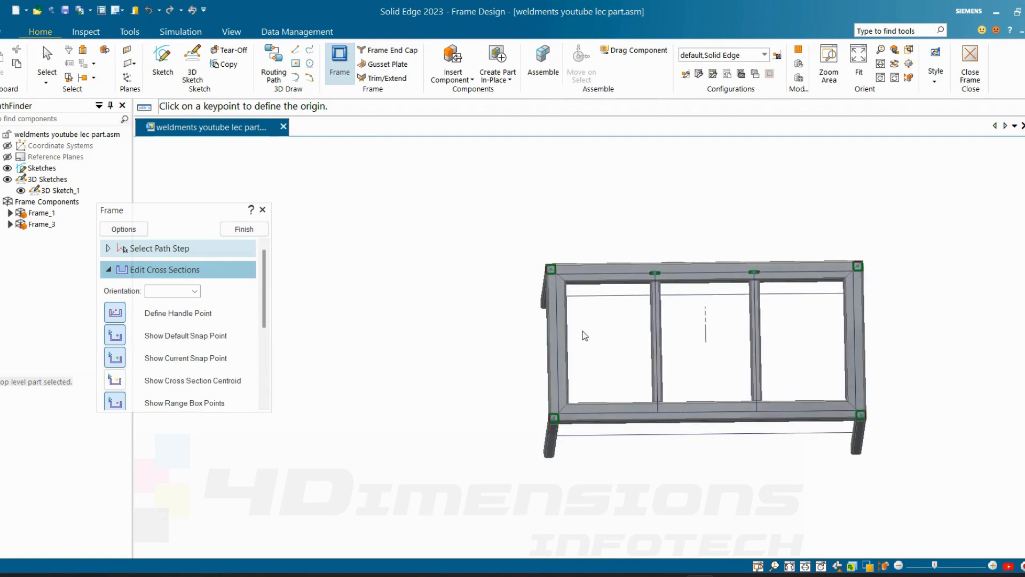
scroll(553, 417, up, 5)
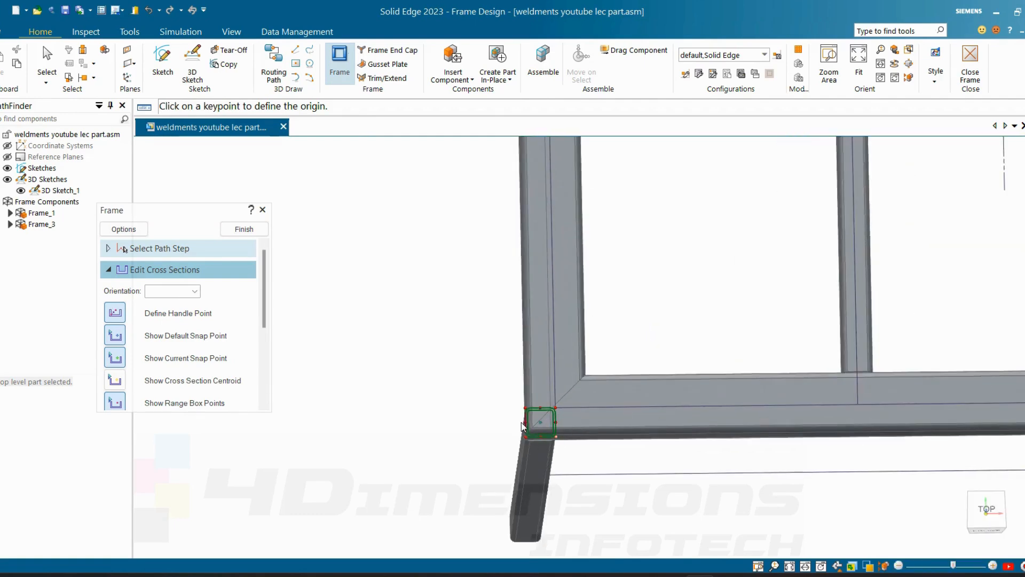
scroll(534, 422, down, 6)
middle_drag(505, 428, 508, 412)
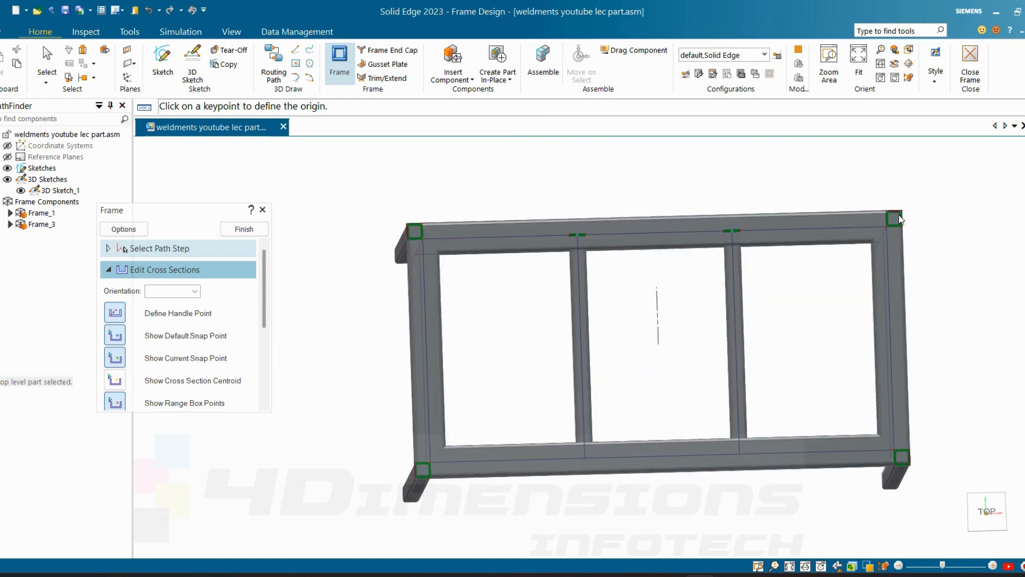
scroll(367, 206, up, 5)
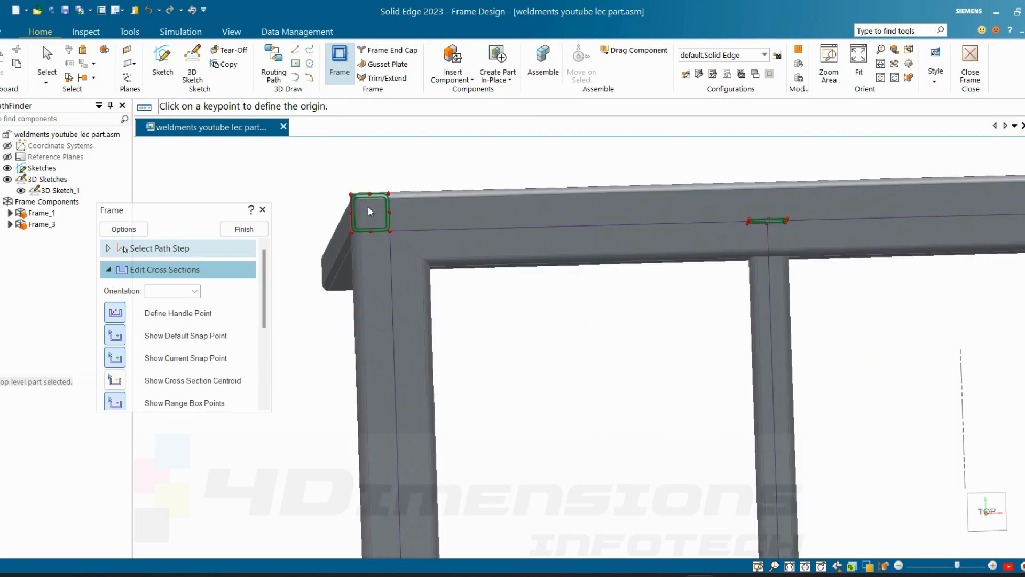
click(352, 207)
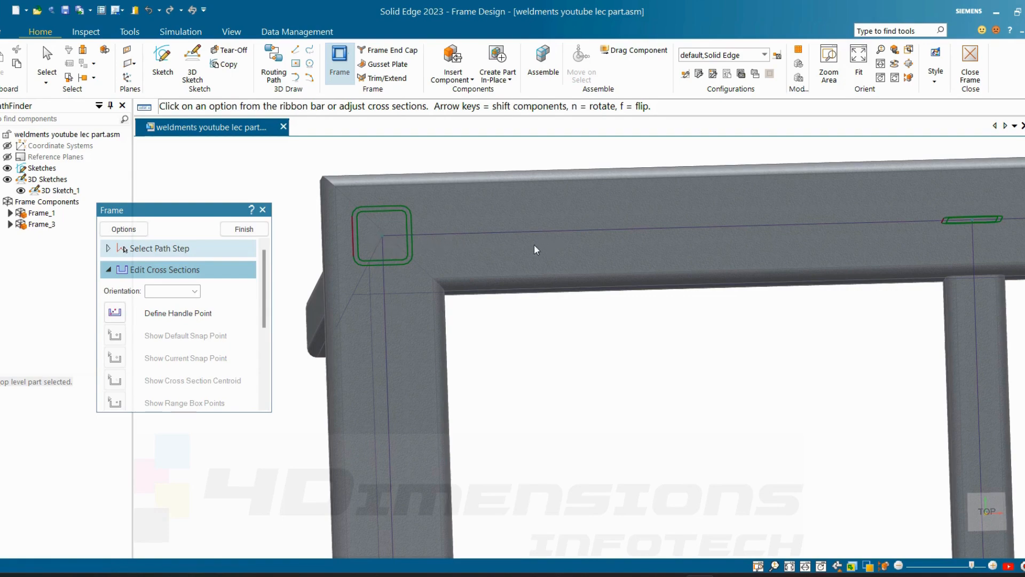
scroll(533, 249, down, 3)
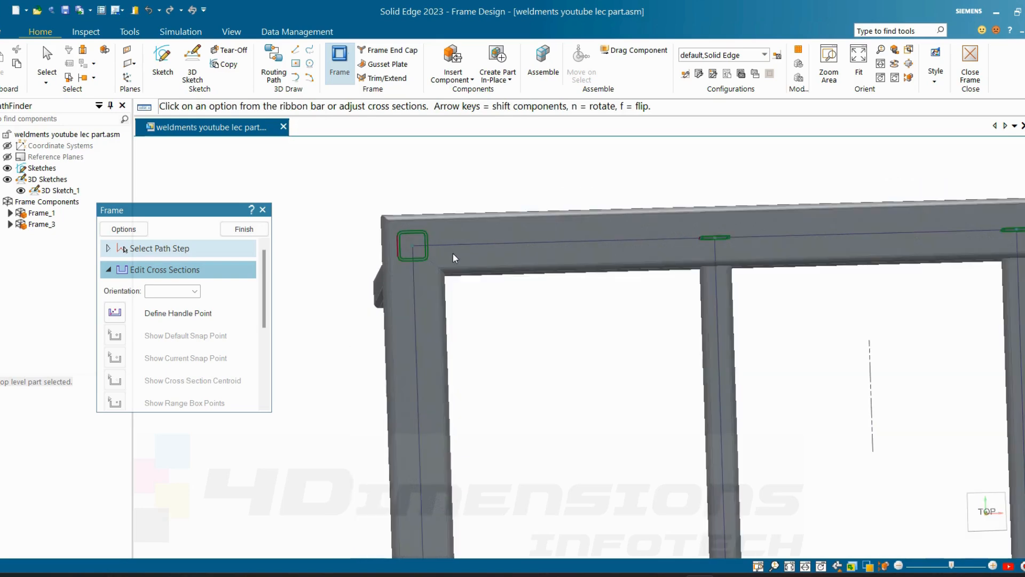
scroll(553, 290, down, 4)
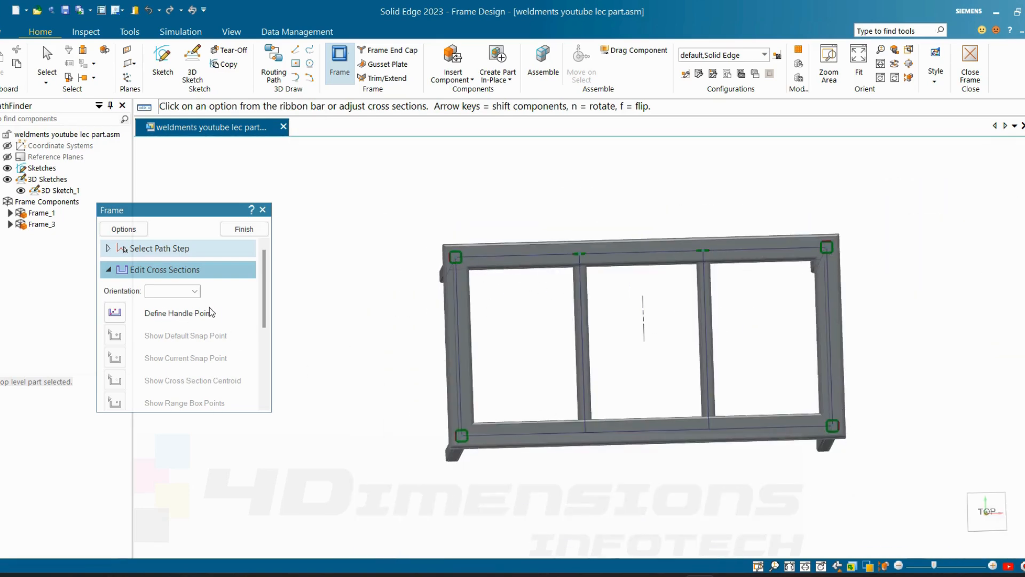
click(245, 232)
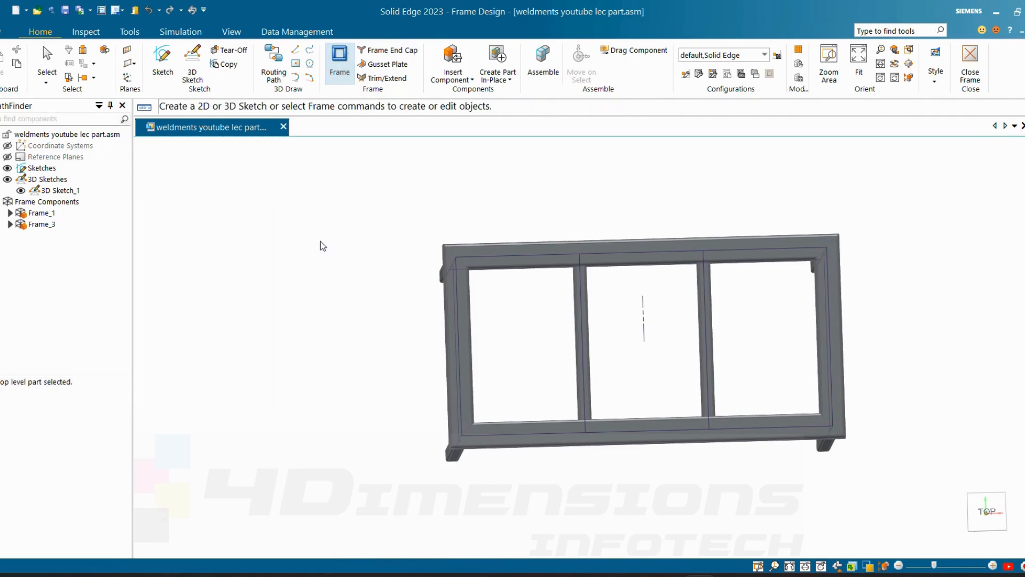
- Start a new frame with the DIN Round Tubing cross section 21.3x2.3.par
middle_drag(321, 241, 614, 325)
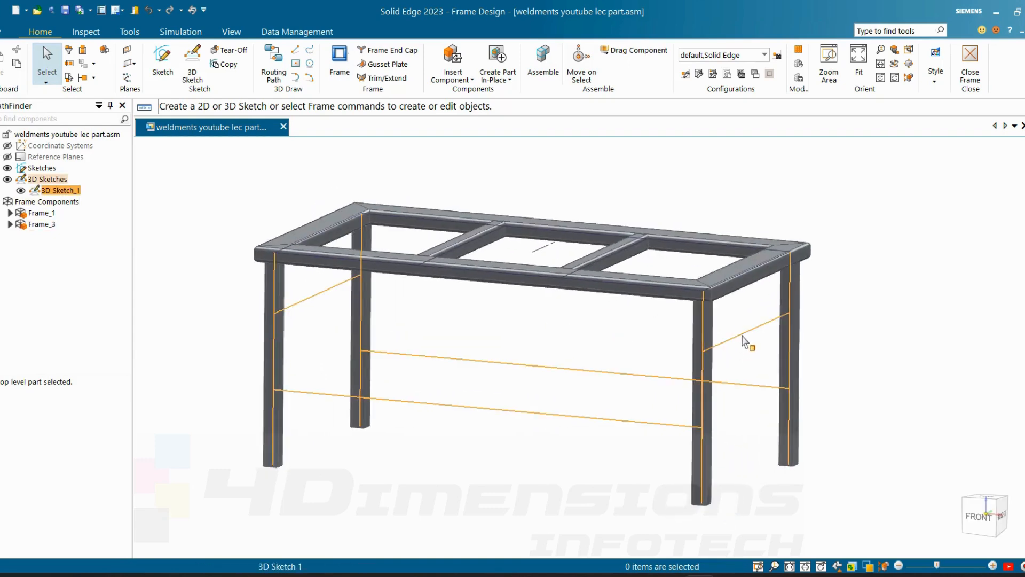
scroll(748, 347, up, 5)
scroll(761, 315, down, 5)
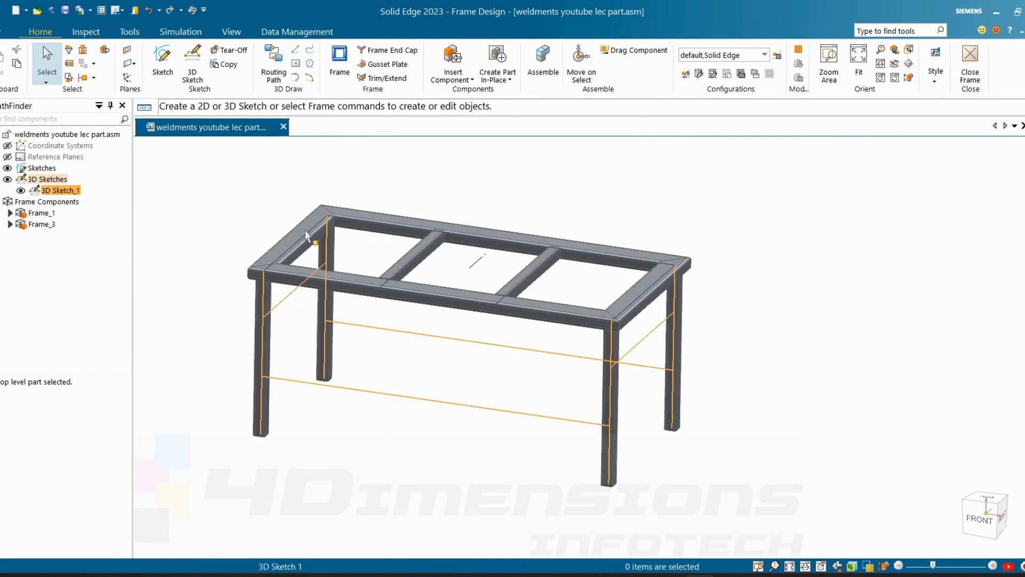
click(341, 68)
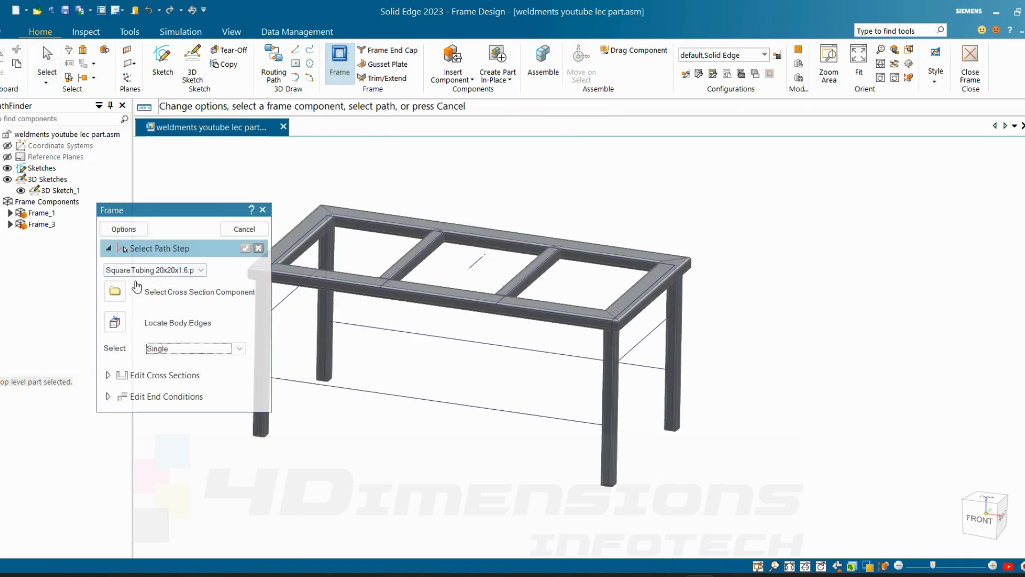
click(115, 294)
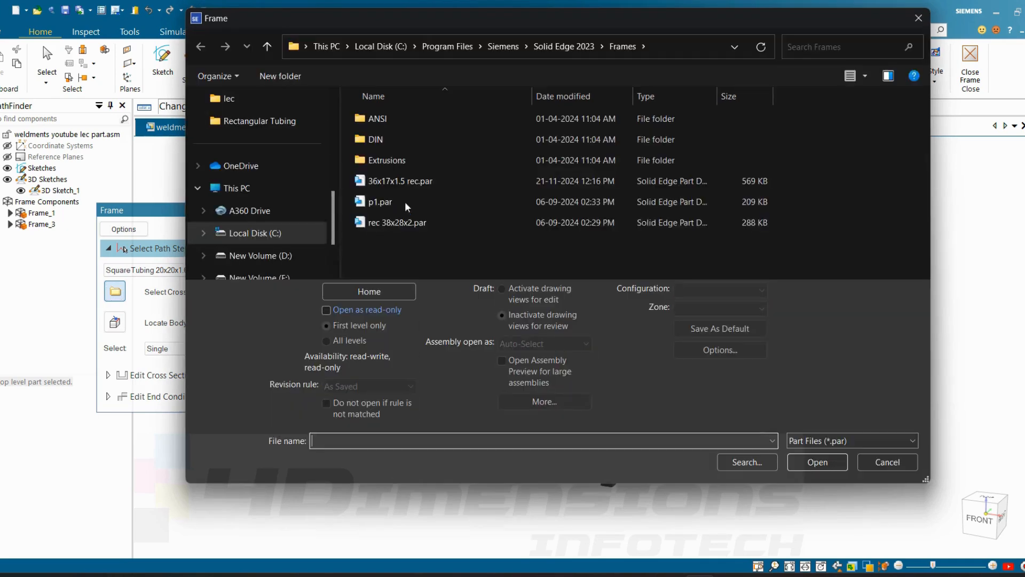
double_click(381, 138)
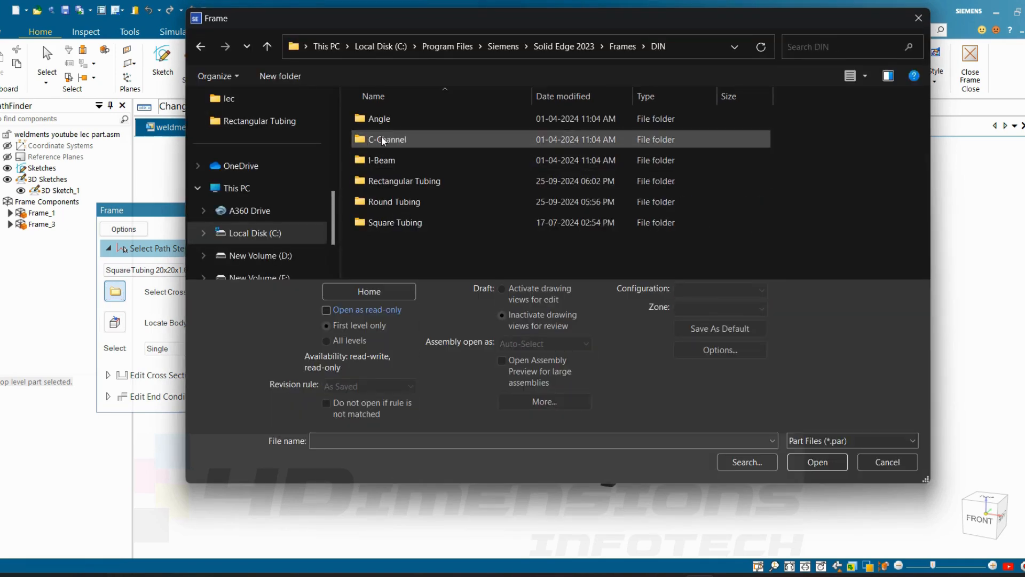
click(399, 202)
double_click(399, 201)
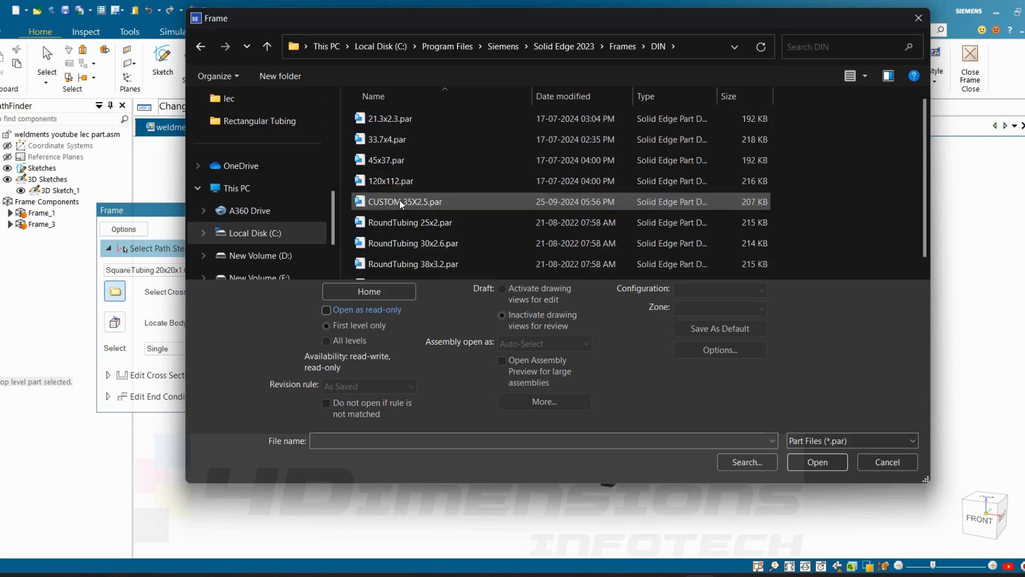
click(392, 118)
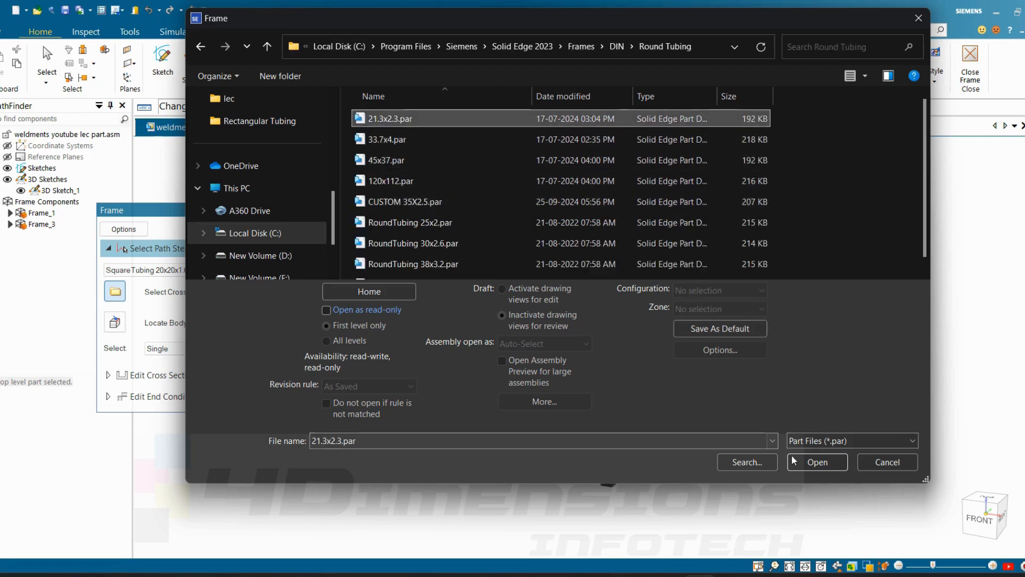
click(812, 456)
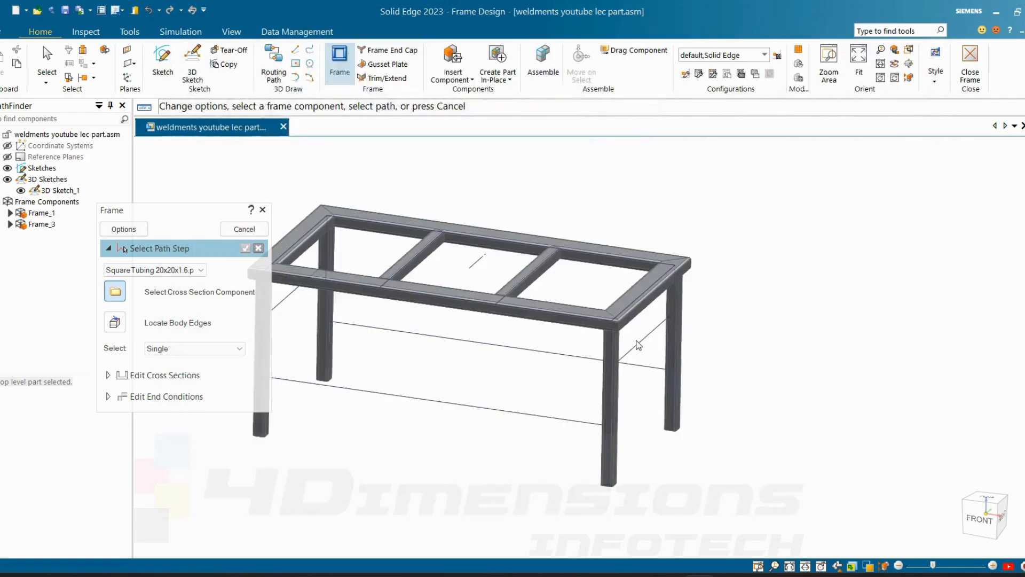
- Create round tube rails along the two short side sketch lines between the legs and finish the frame
click(652, 330)
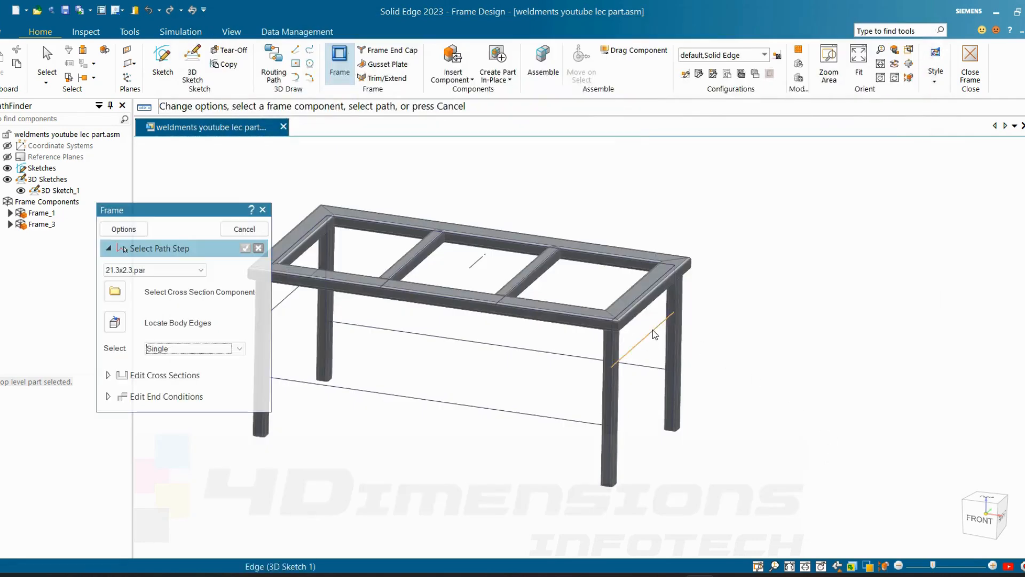
scroll(556, 351, down, 3)
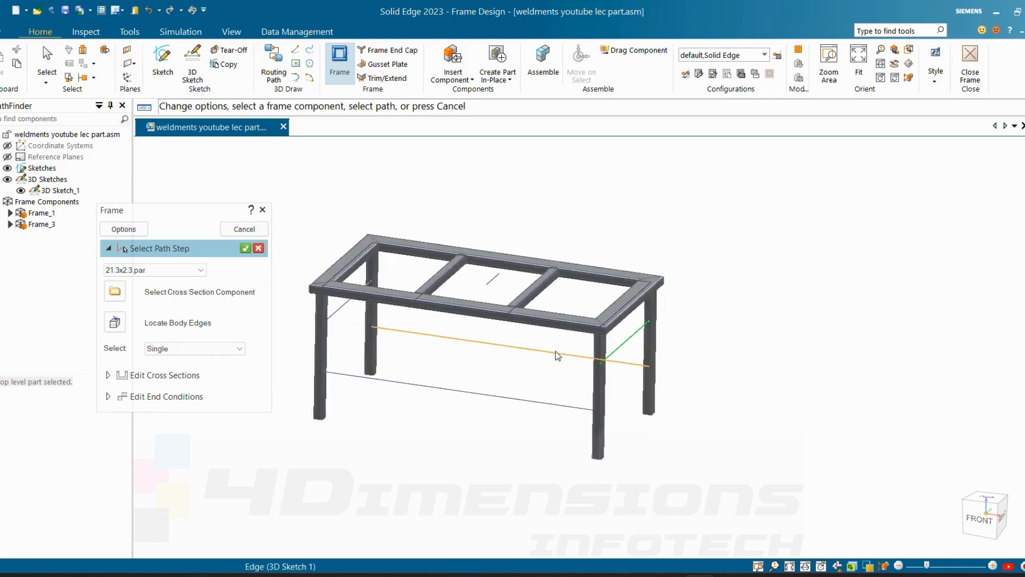
scroll(418, 326, up, 3)
click(418, 326)
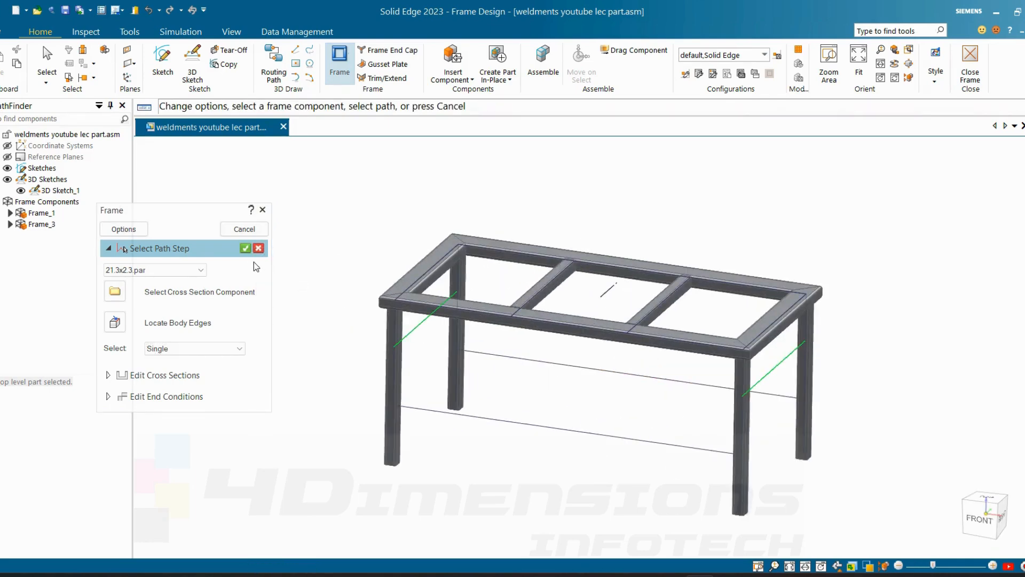
click(245, 249)
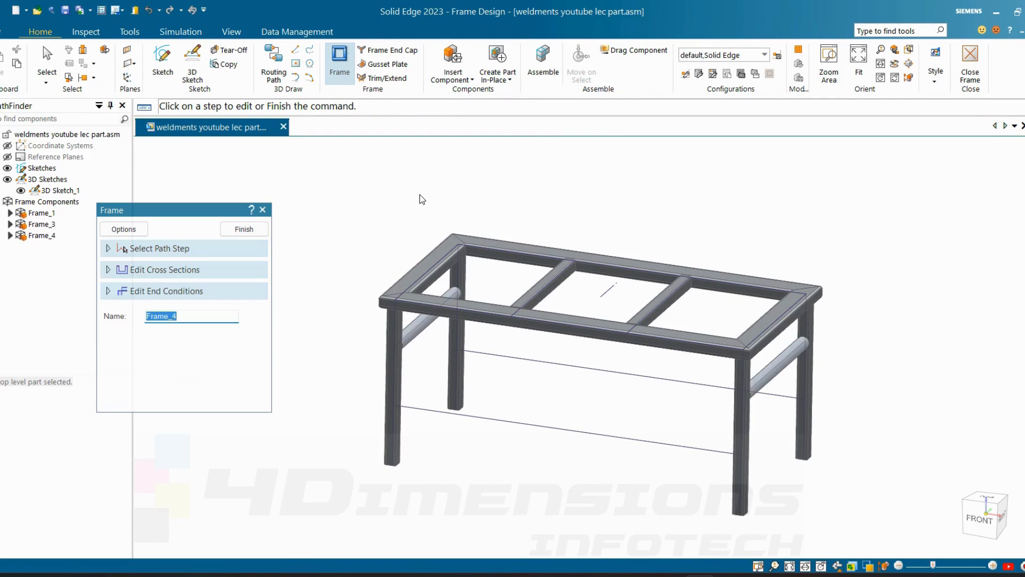
middle_drag(737, 378, 532, 323)
scroll(725, 347, up, 3)
scroll(726, 349, down, 3)
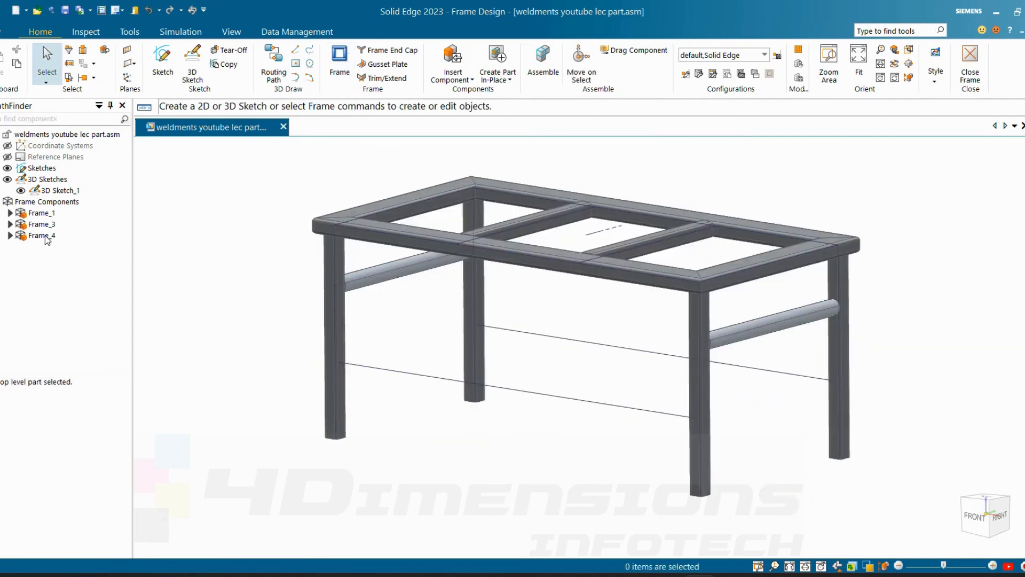
- Edit Frame_4's definition, changing the cross section of all its segments to SquareTubing 20x20x1.6.par, and finish
click(44, 236)
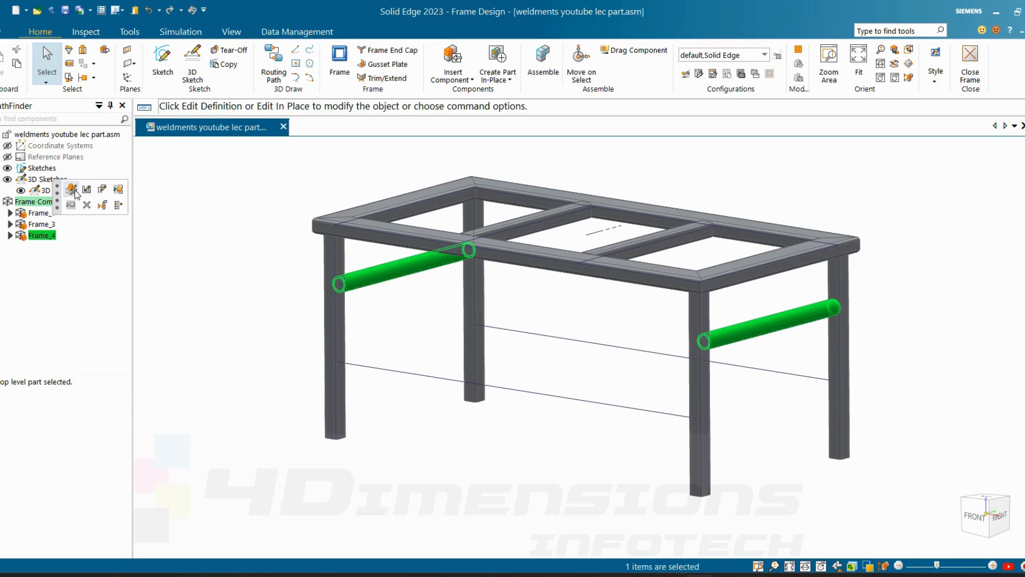
click(72, 190)
click(142, 251)
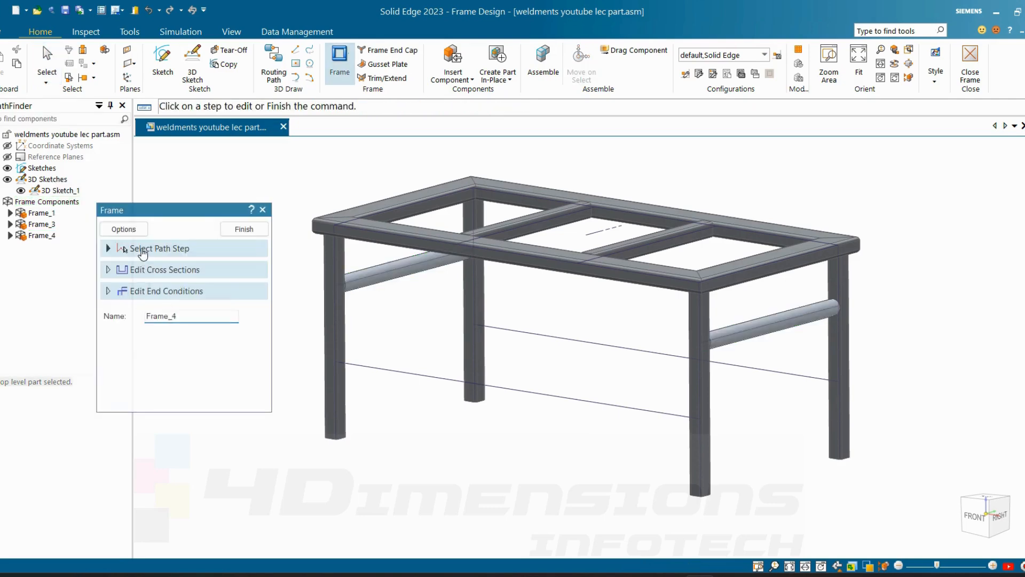
click(163, 269)
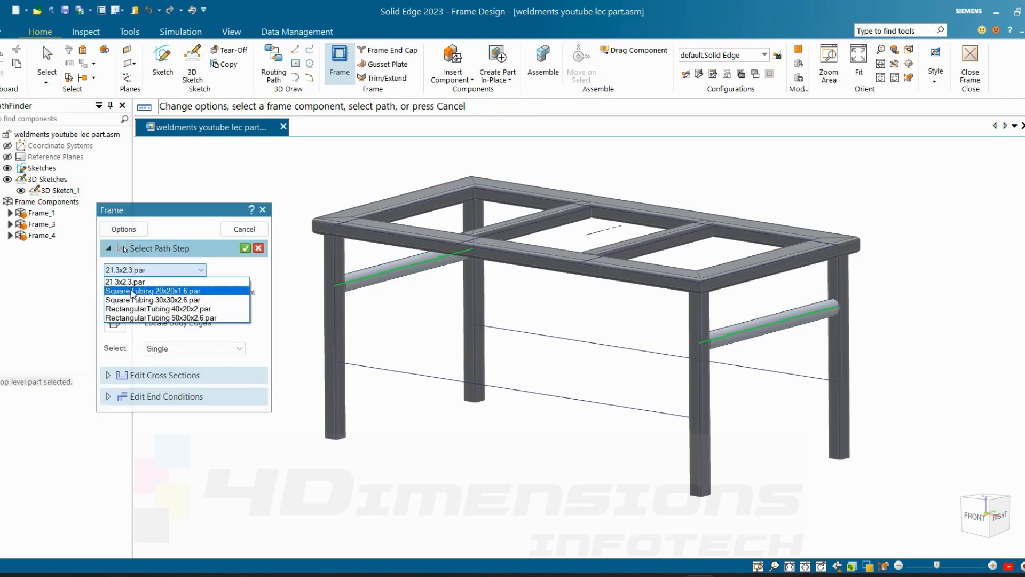
click(172, 292)
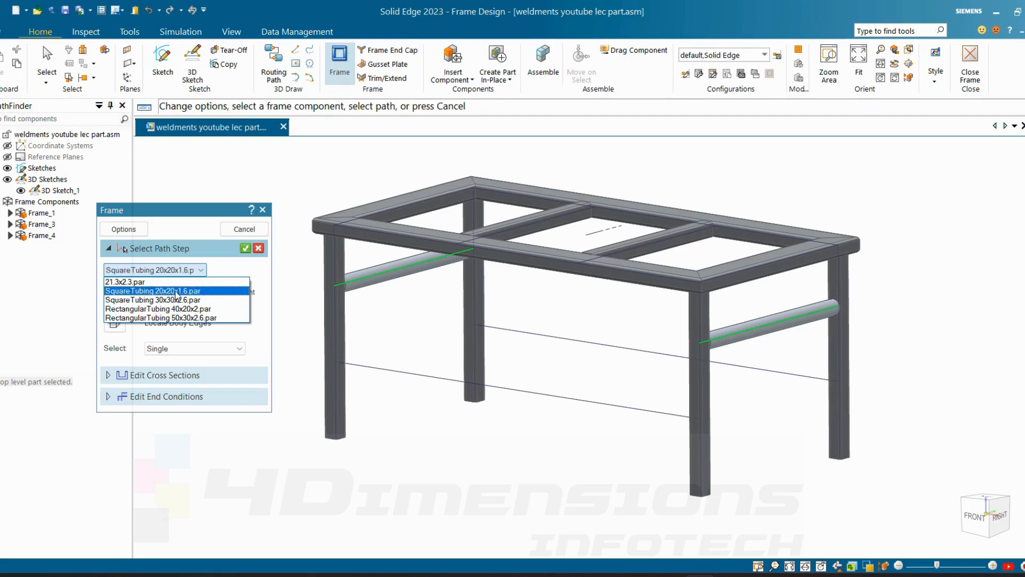
click(245, 248)
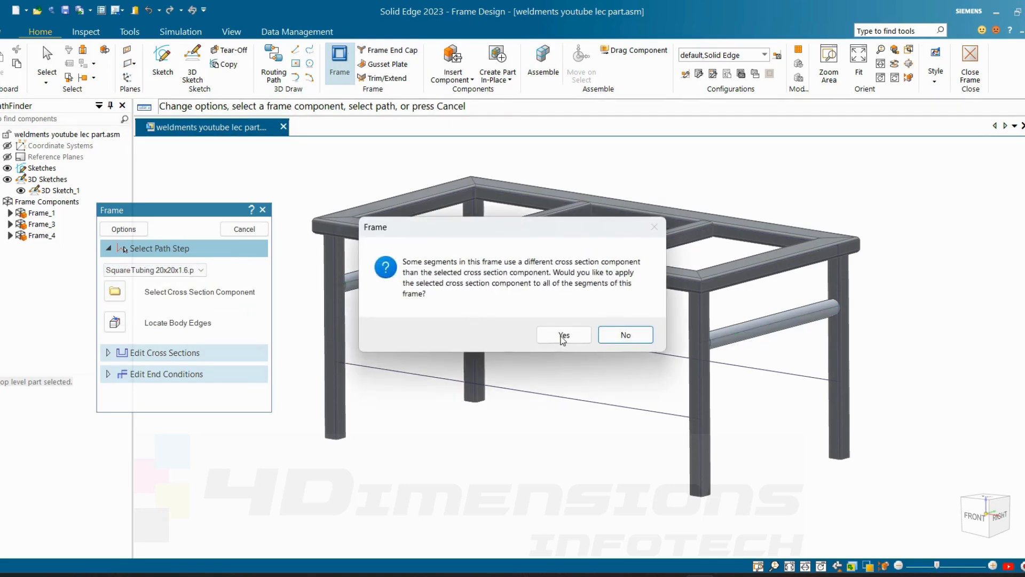
click(563, 335)
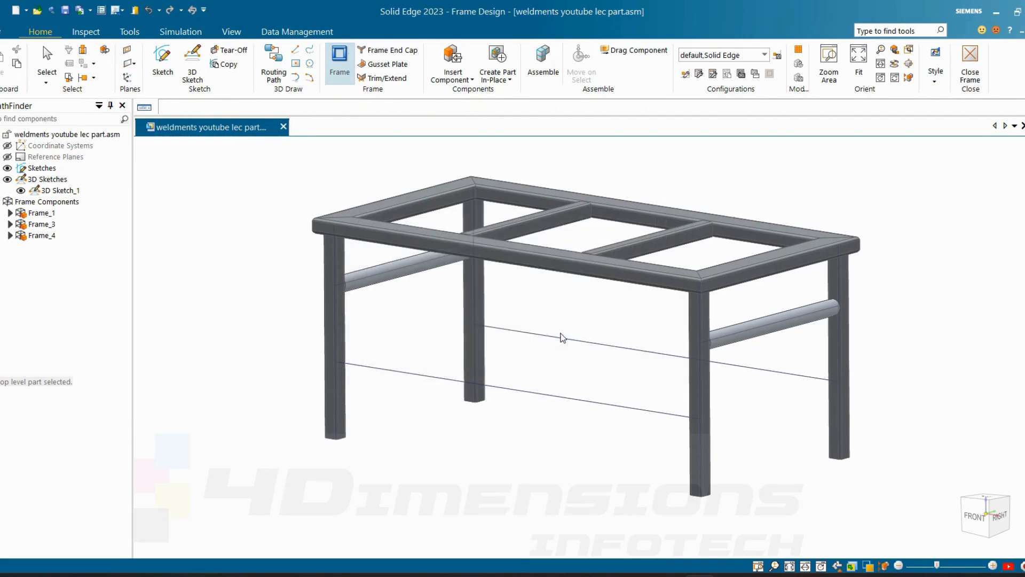
middle_drag(817, 310, 486, 350)
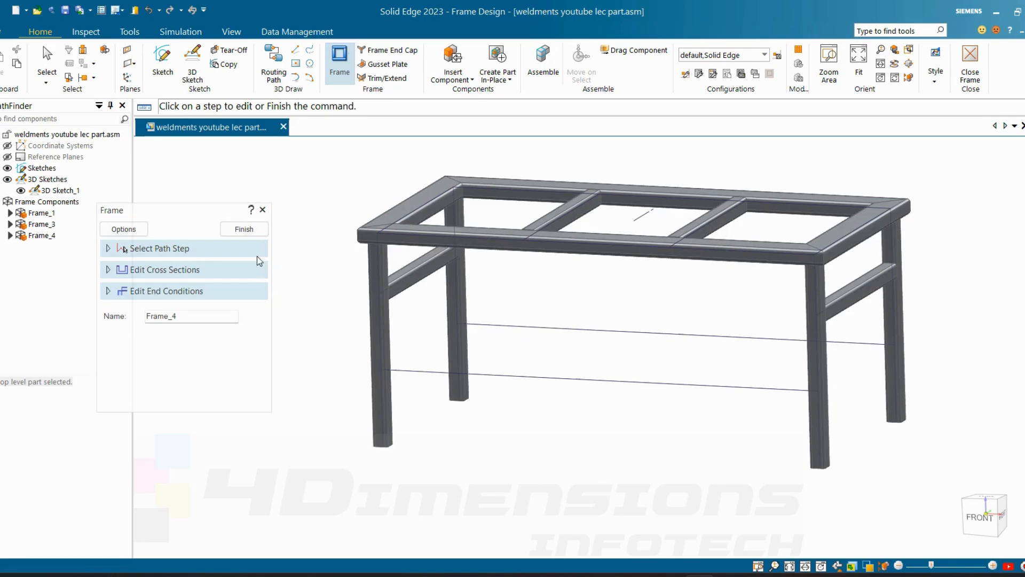
click(244, 229)
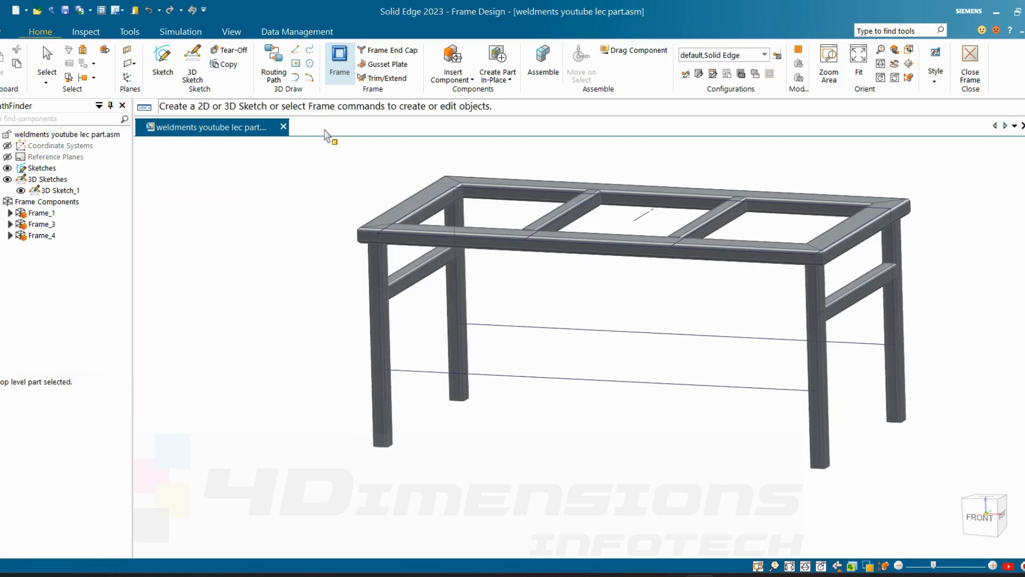
- Create a new frame of SquareTubing 20x20x1.6 rails along the two long lower sketch lines between the legs and finish
click(344, 88)
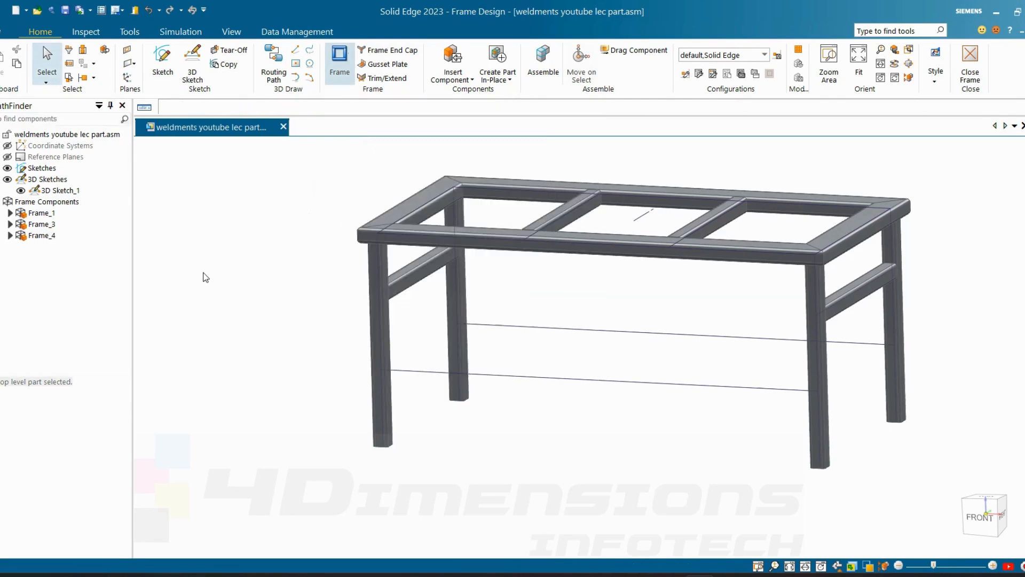
middle_drag(621, 387, 519, 311)
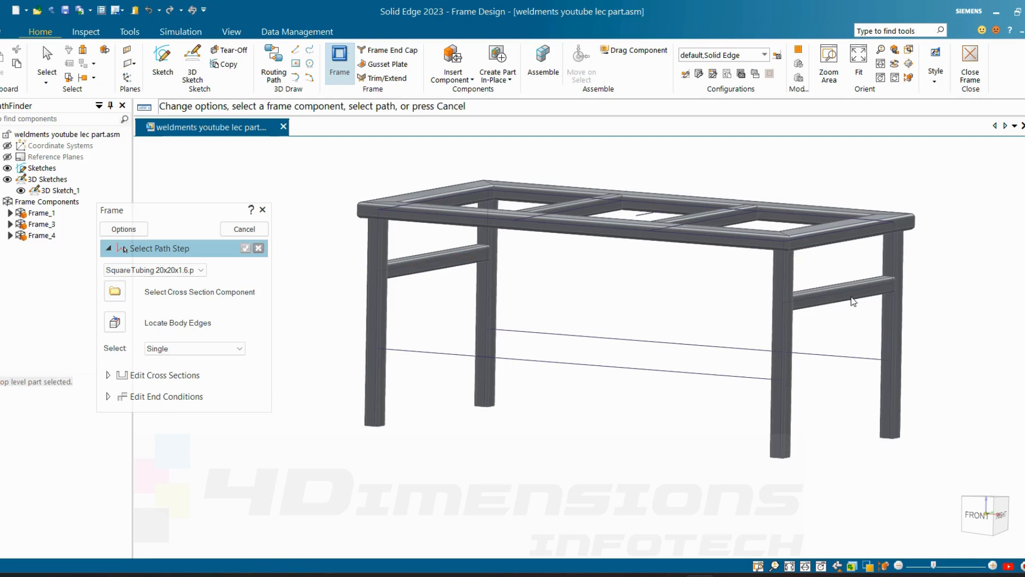
mouse_move(636, 362)
middle_down()
mouse_move(562, 366)
mouse_move(645, 359)
mouse_move(671, 345)
mouse_move(649, 356)
middle_up()
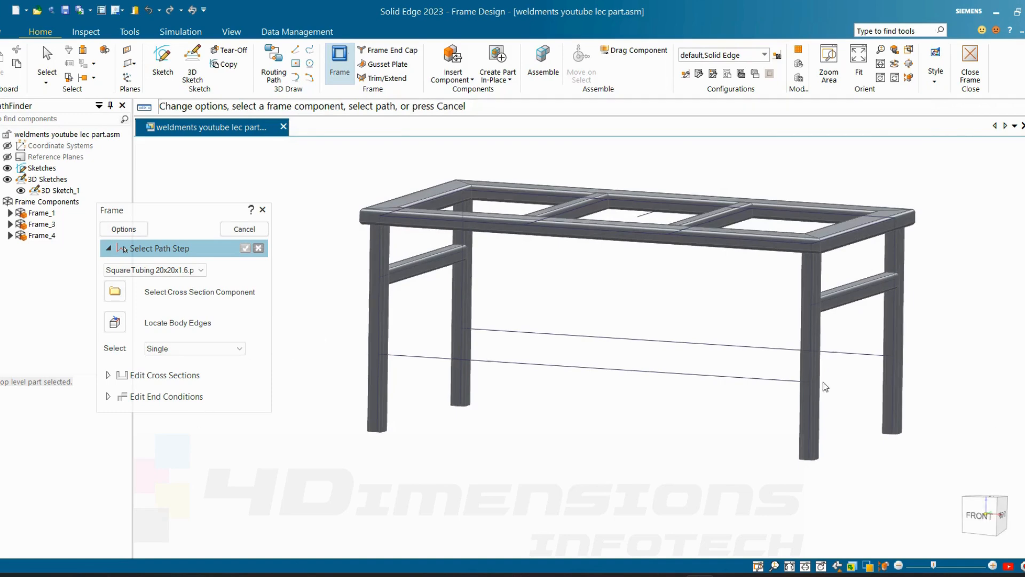
click(556, 366)
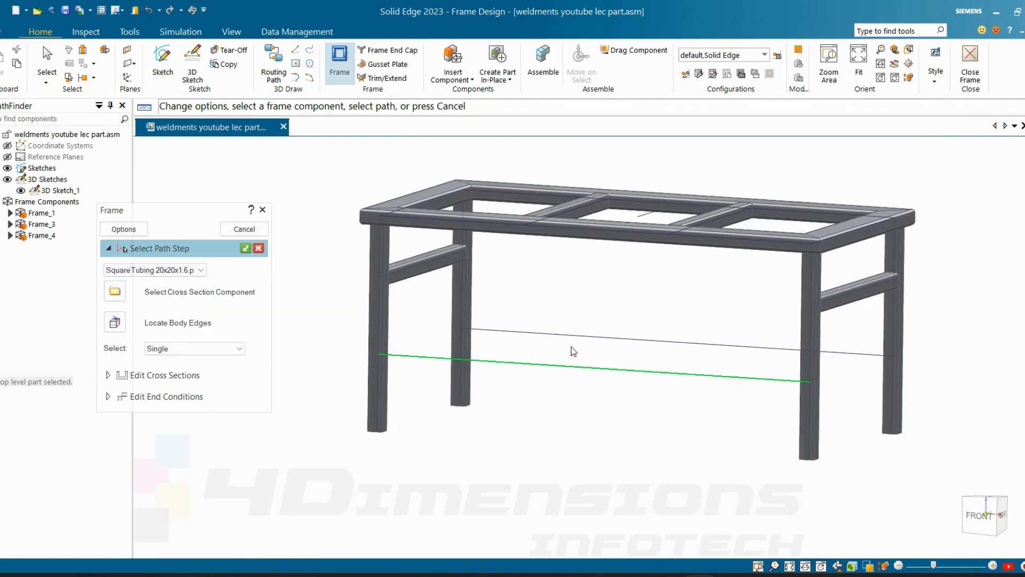
click(246, 249)
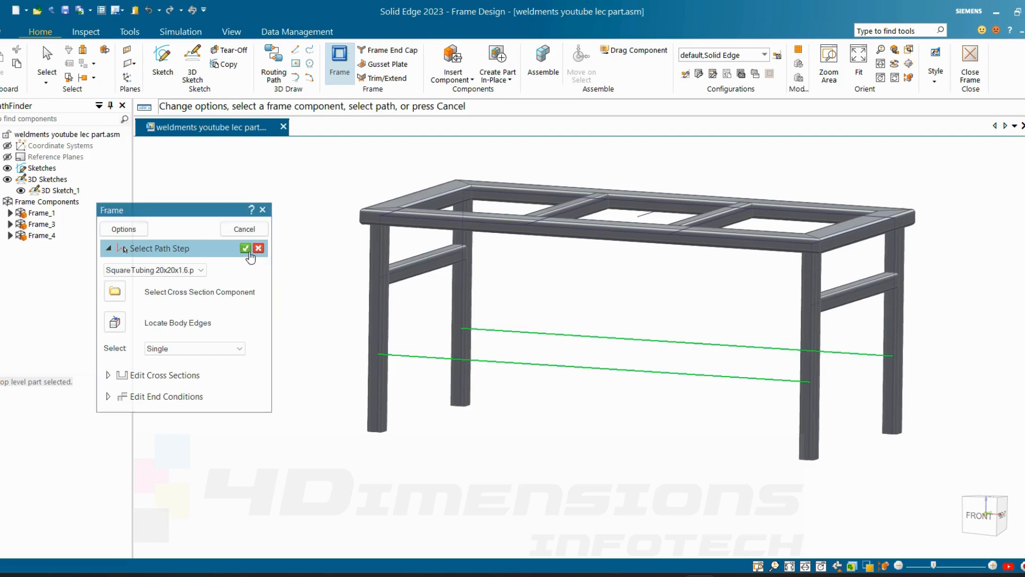
middle_drag(588, 293, 581, 335)
click(241, 229)
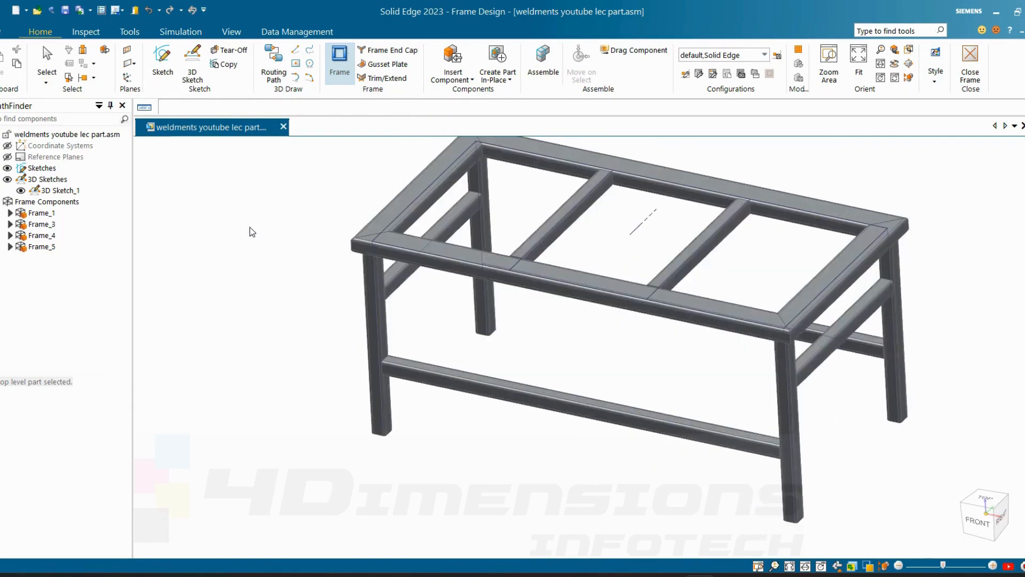
- Hide the 3D sketches and the 2D sketches so only the frame members are displayed
scroll(374, 297, up, 2)
scroll(353, 303, down, 4)
scroll(433, 302, down, 2)
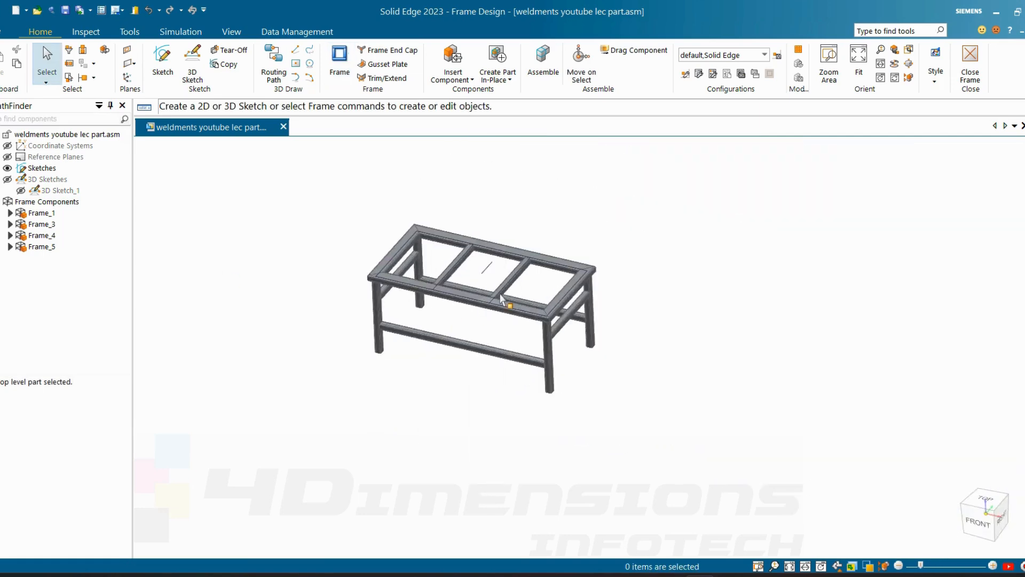
scroll(491, 298, up, 2)
click(7, 168)
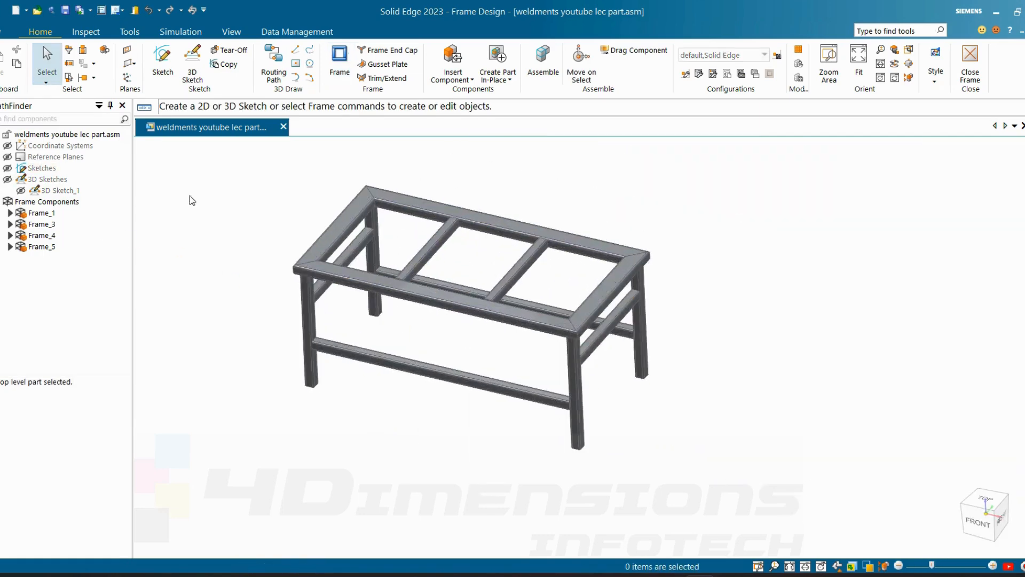
- Examine the complete table frame and its joints from several angles and distances
scroll(438, 190, up, 3)
mouse_move(602, 261)
middle_down()
mouse_move(588, 246)
mouse_move(591, 279)
middle_up()
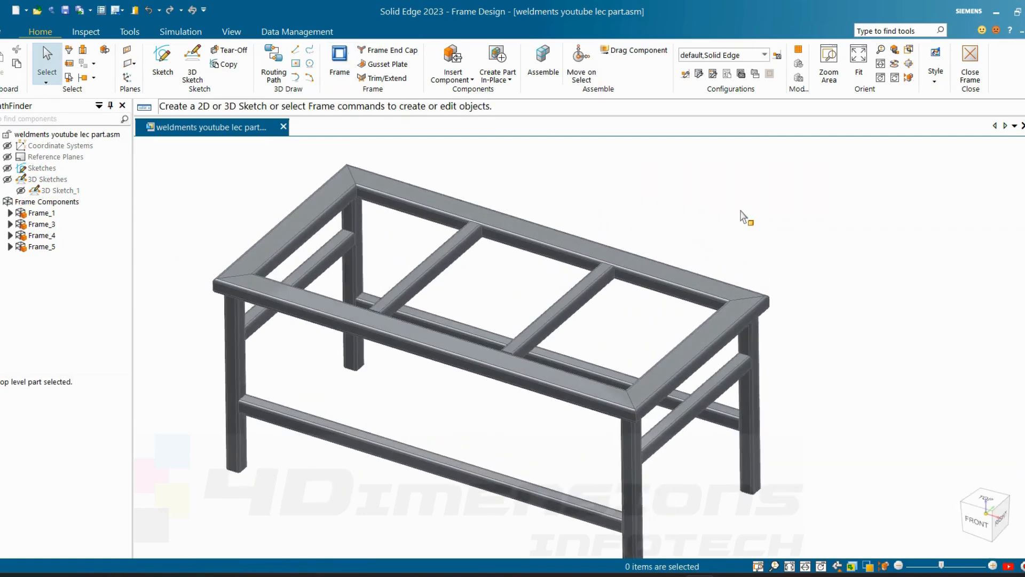
scroll(819, 240, down, 2)
scroll(739, 263, up, 5)
scroll(791, 269, down, 4)
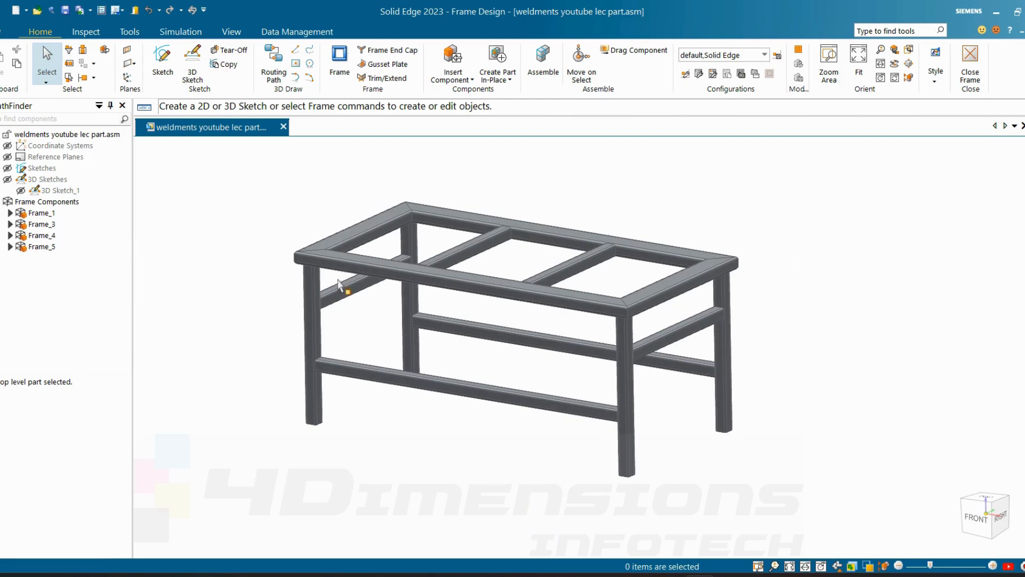
scroll(344, 307, up, 1)
key(Home)
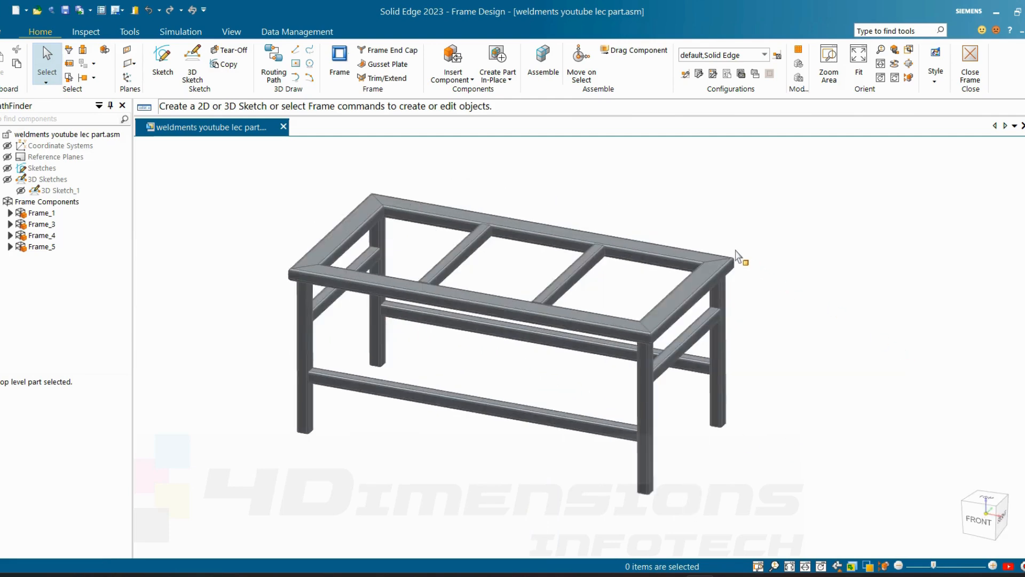
scroll(738, 246, down, 1)
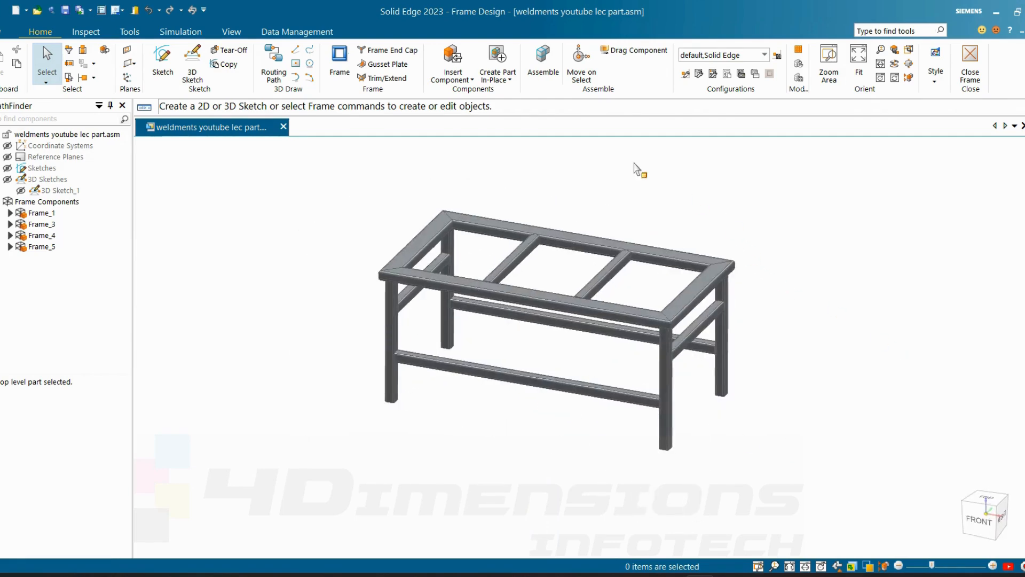
mouse_move(819, 261)
middle_down()
mouse_move(819, 276)
mouse_move(821, 268)
middle_up()
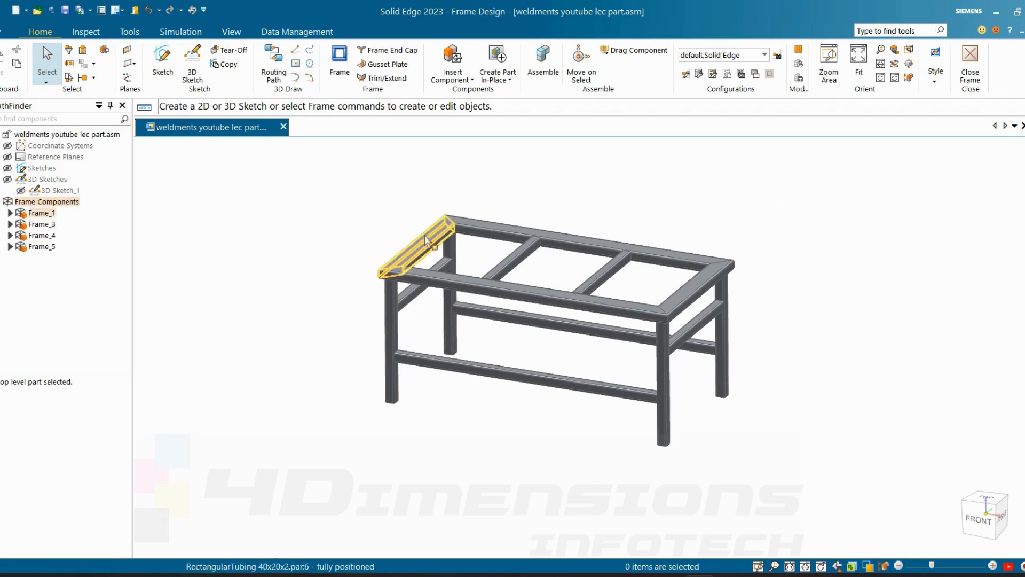
scroll(656, 235, down, 1)
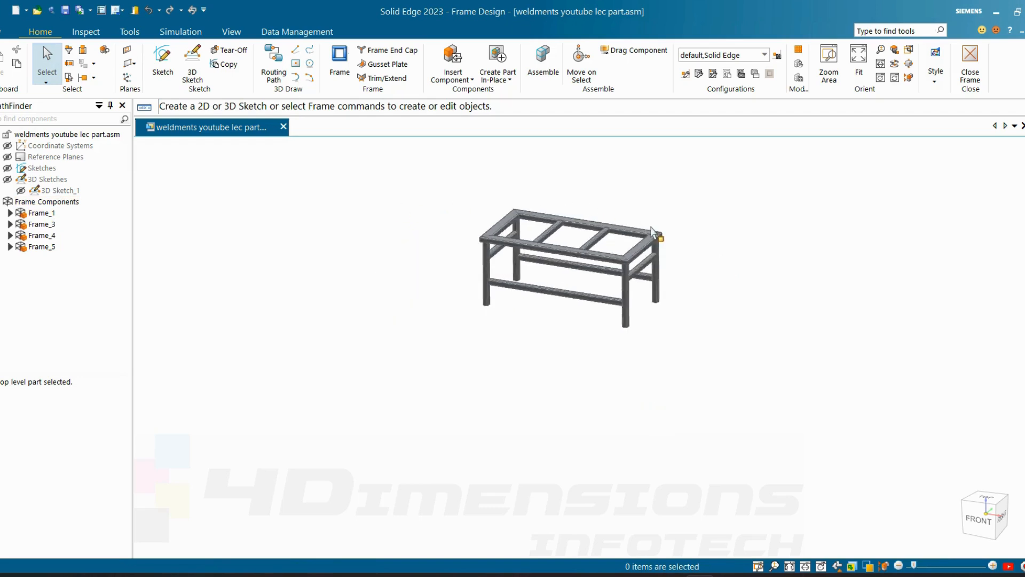
scroll(606, 196, up, 4)
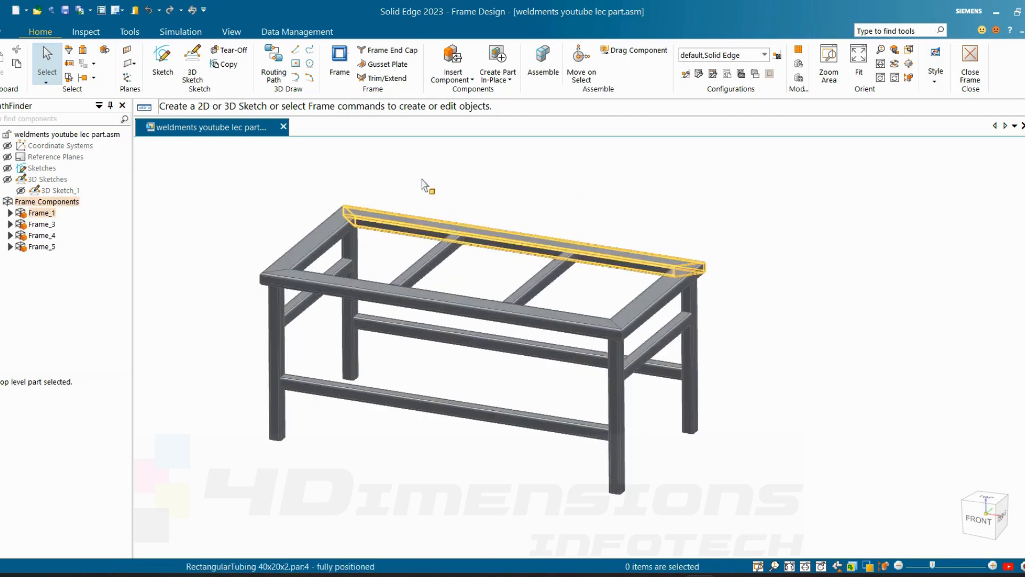
- Select the short end tube of Frame_1 and widen the component tree to read the full member names
click(310, 241)
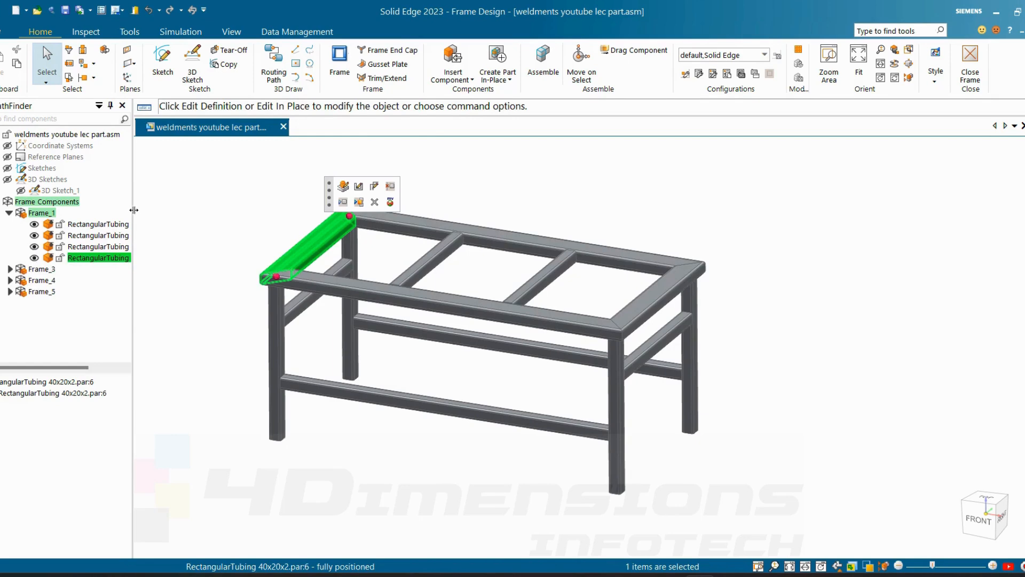
drag(134, 210, 207, 209)
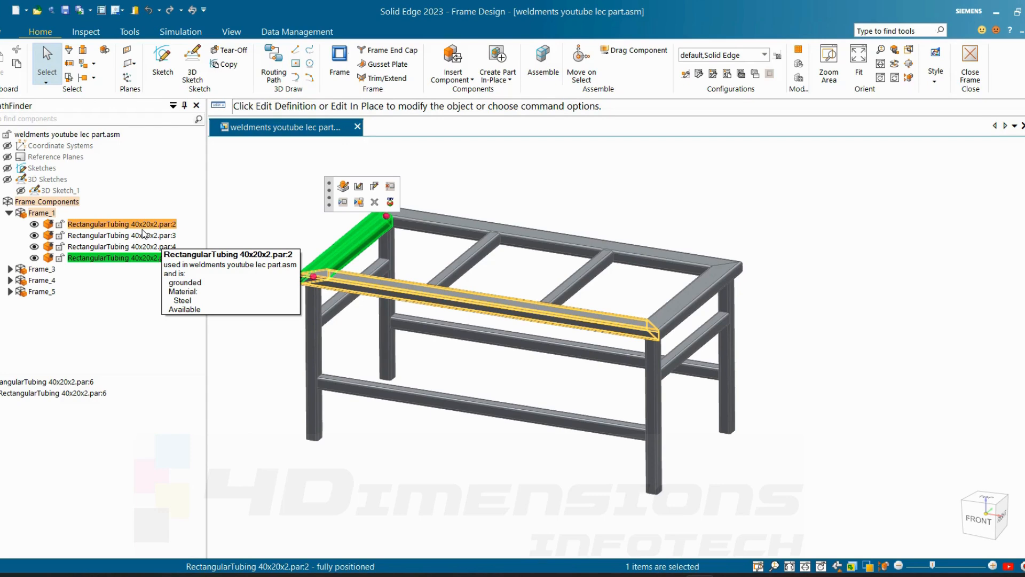
click(238, 199)
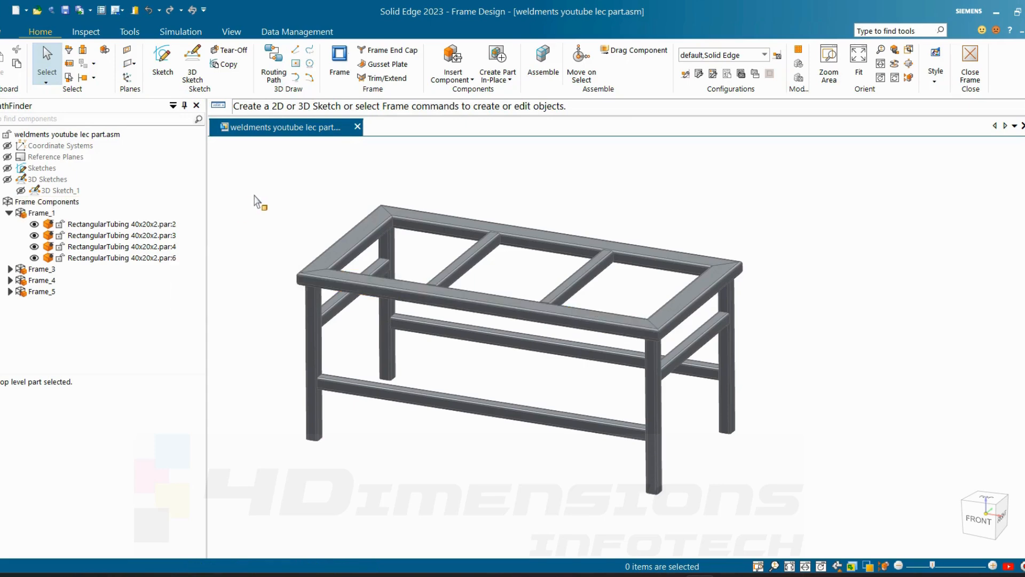
drag(207, 168, 167, 175)
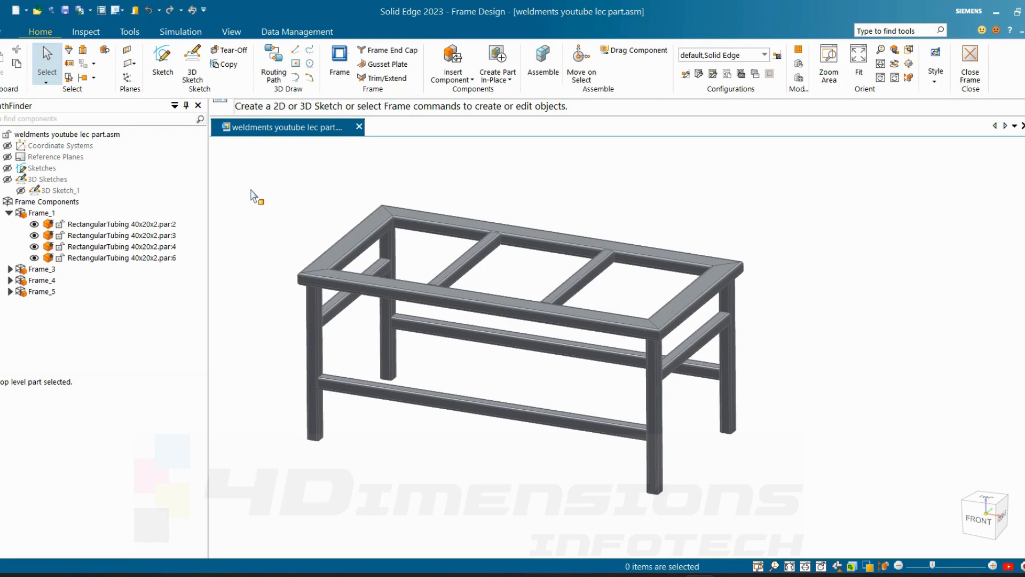
- Save the frame assembly and create a new part from the iso metric part.par template
key(ctrl+s)
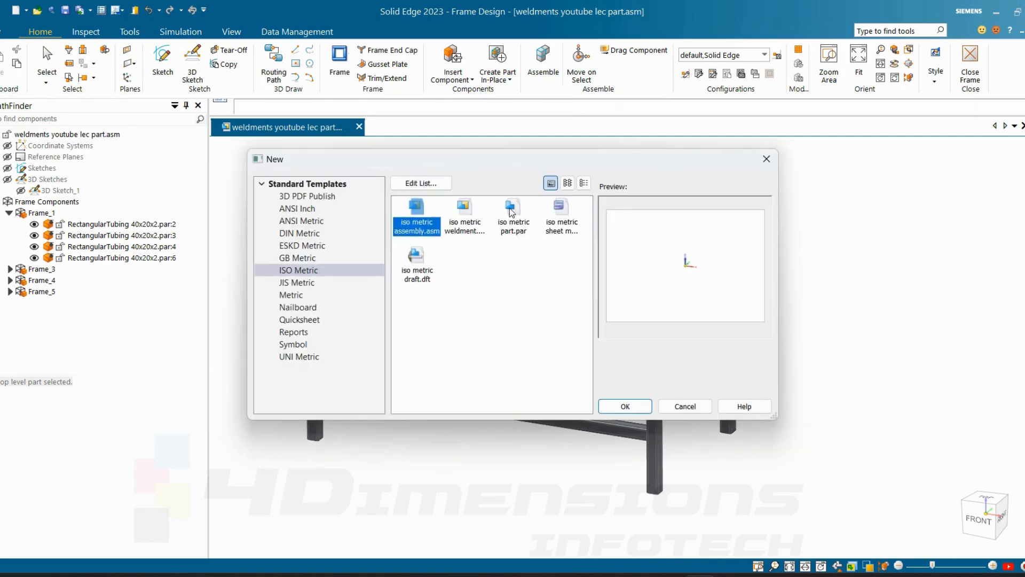
click(511, 212)
click(625, 406)
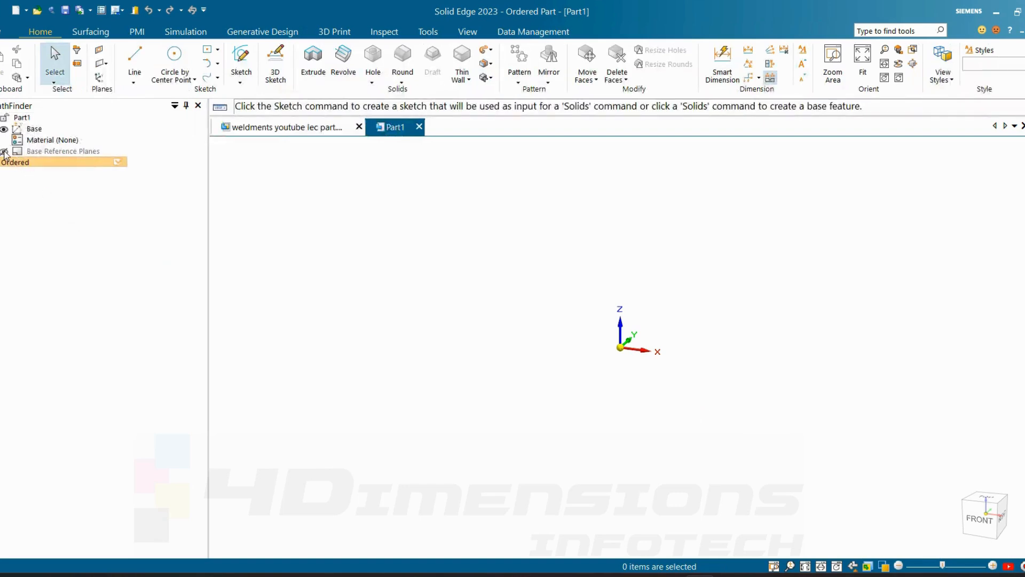
- Display the base reference planes, start a sketch on the Front (xz) plane, and hide the planes again
click(4, 152)
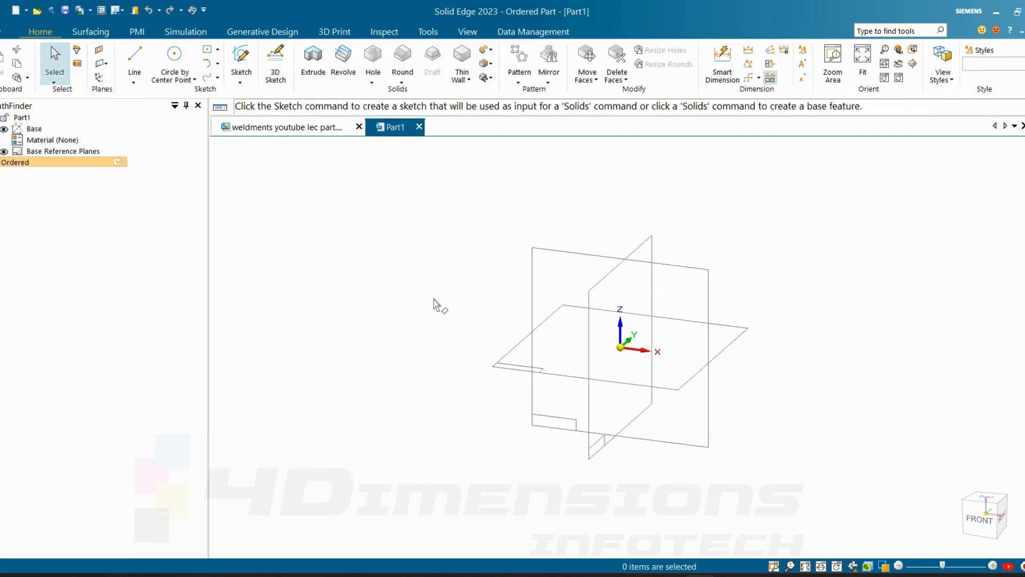
click(556, 255)
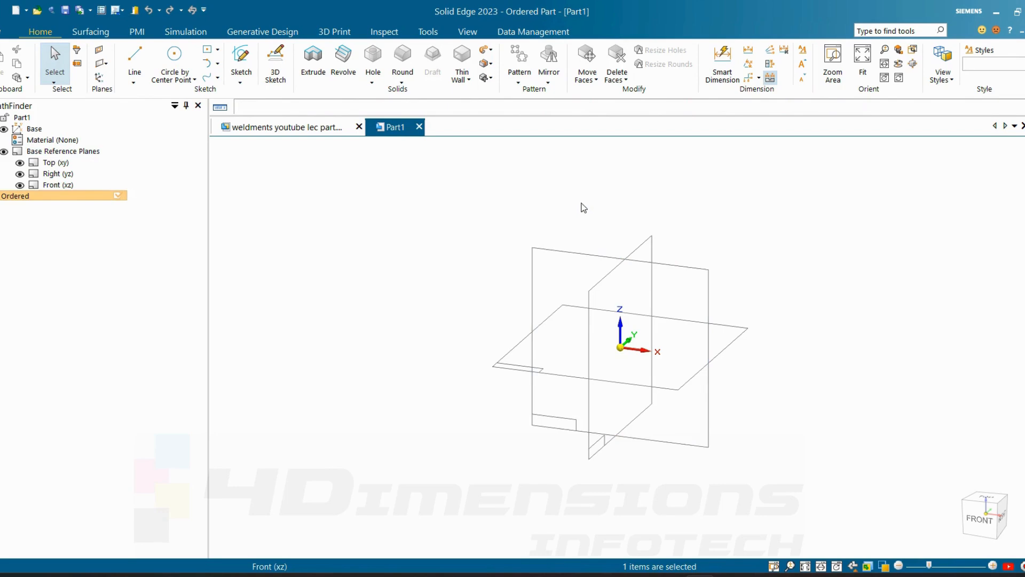
click(4, 152)
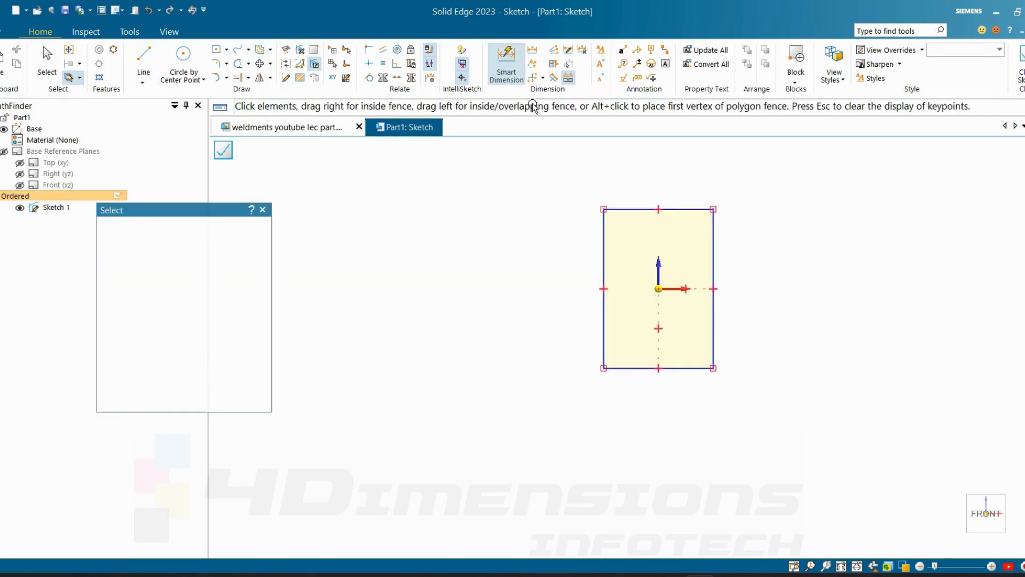
- Dimension the rectangle's height between its top and bottom edges and set it to 38 mm
click(506, 64)
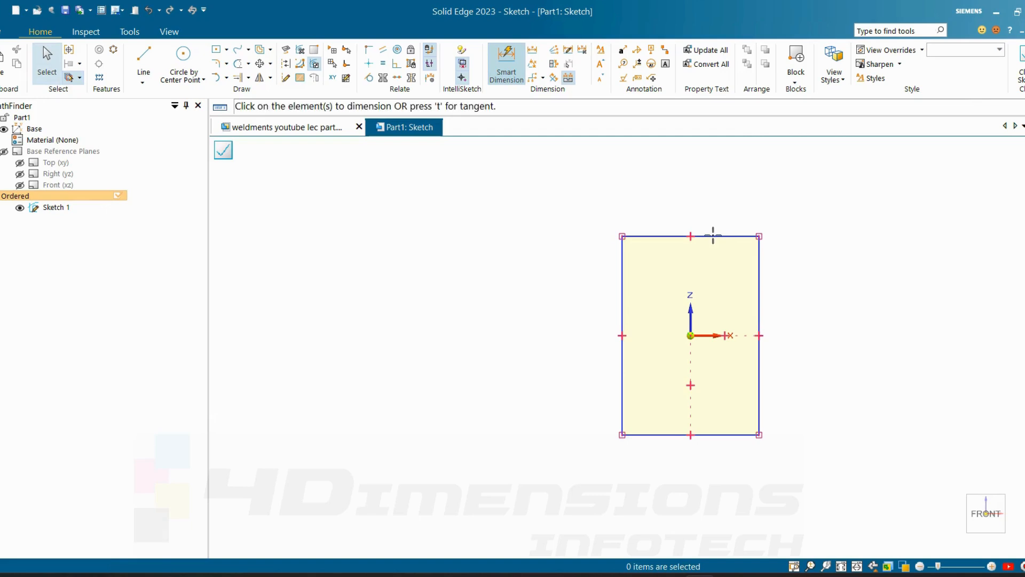
click(712, 235)
click(728, 434)
click(801, 378)
text(3)
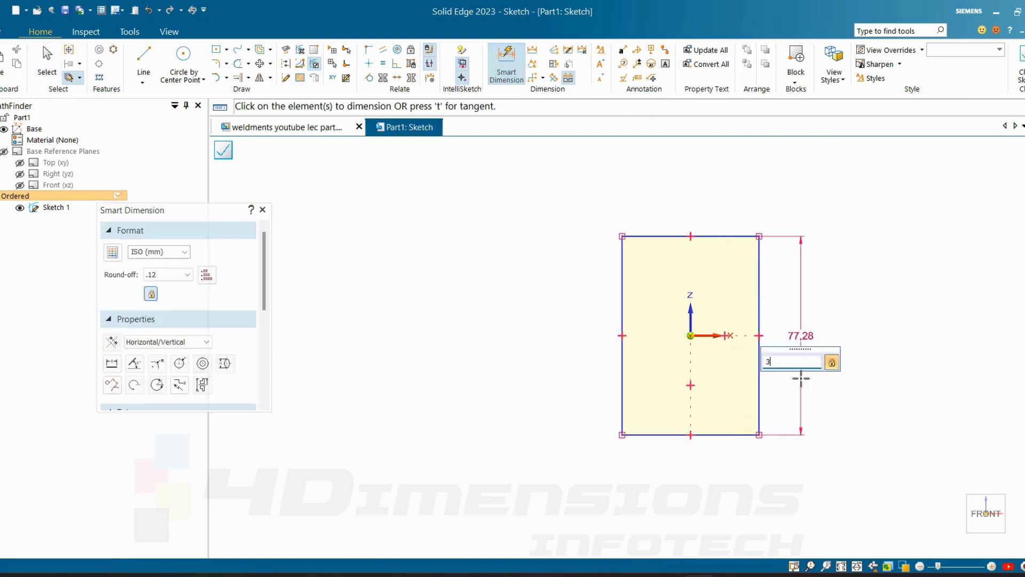
text(8)
key(Return)
- Dimension the rectangle's width between its two vertical edges and set it to 30 mm
click(716, 286)
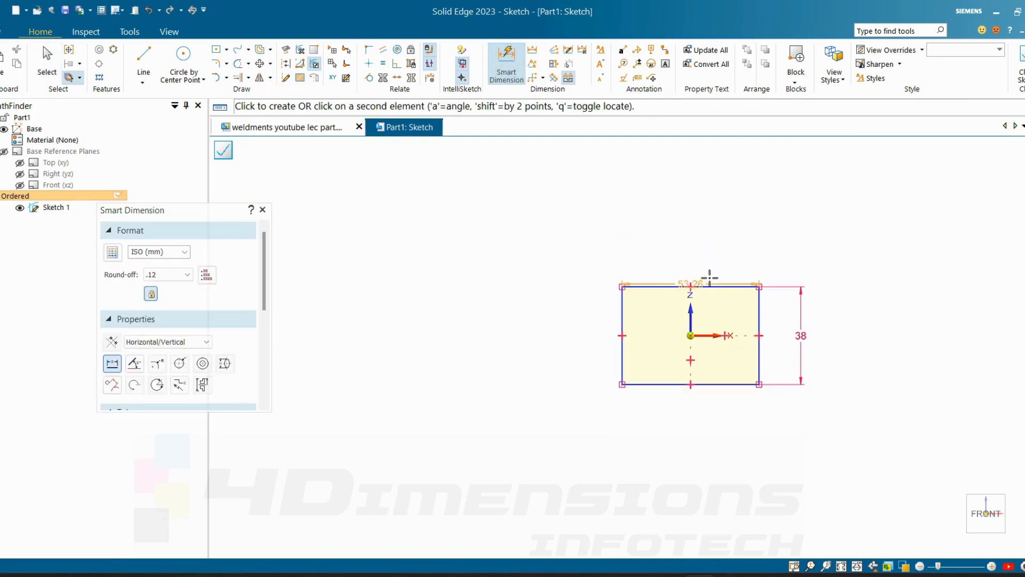
click(519, 79)
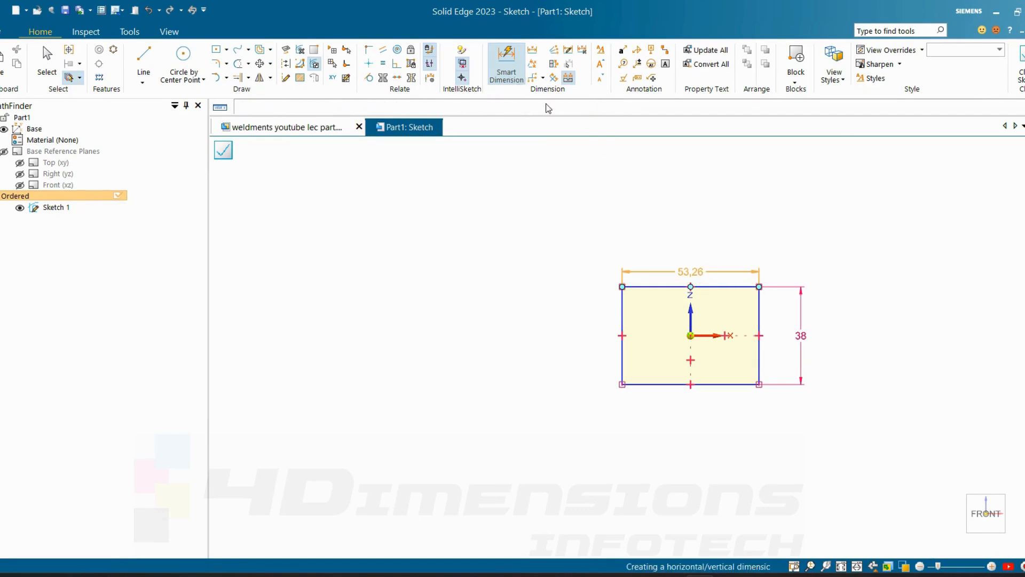
click(622, 316)
click(759, 321)
click(704, 241)
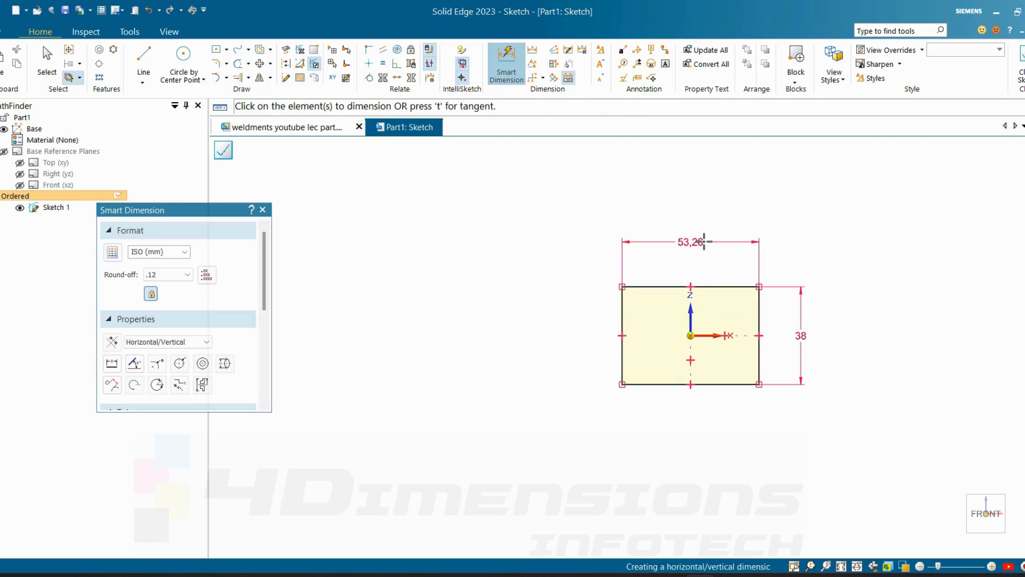
text(30)
key(Return)
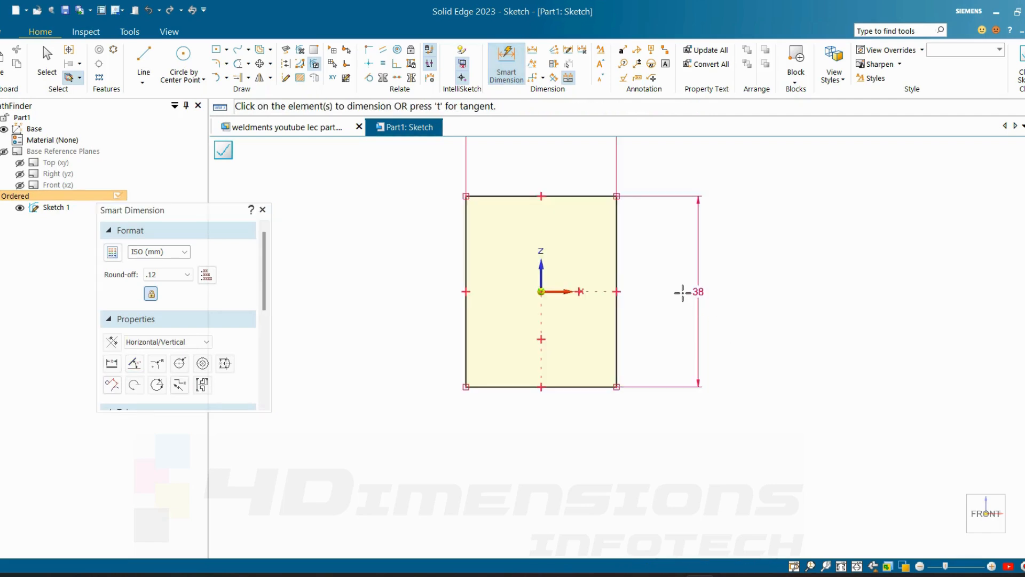
click(682, 292)
scroll(664, 181, down, 2)
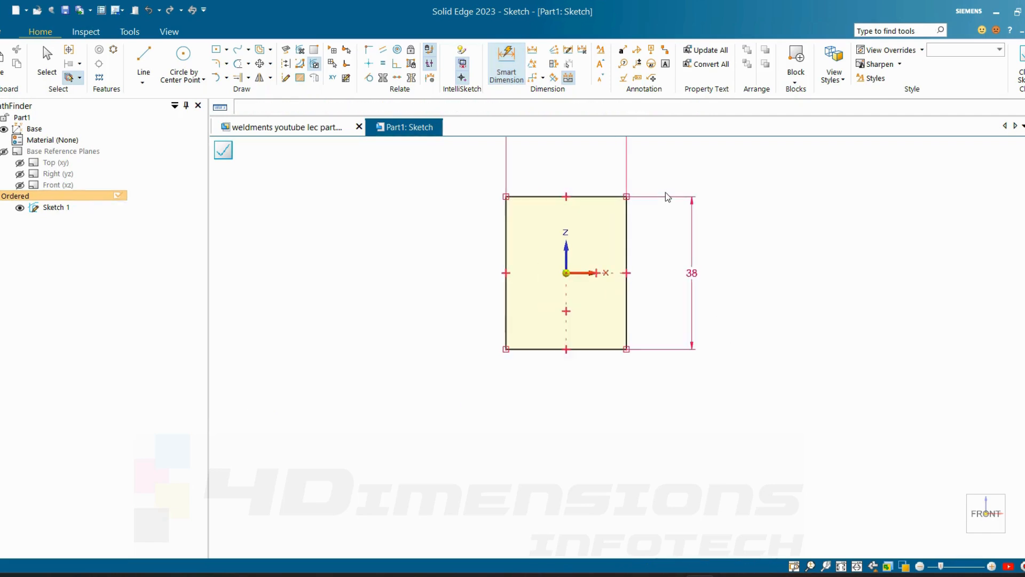
key(Escape)
scroll(635, 177, up, 2)
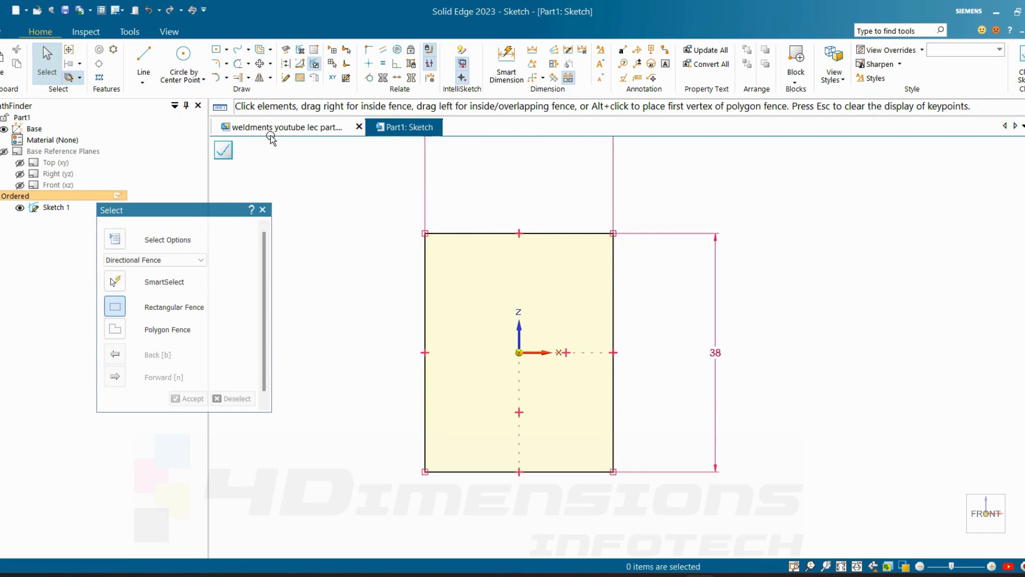
- Fillet all four corners of the rectangle with freehand radii of about 4 to 5 mm
key(a)
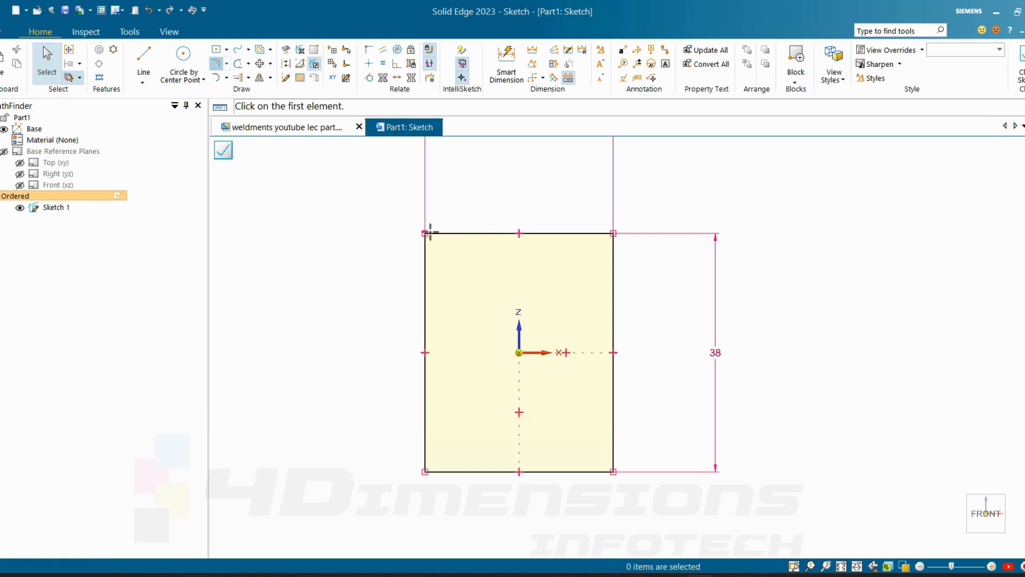
click(430, 240)
click(431, 241)
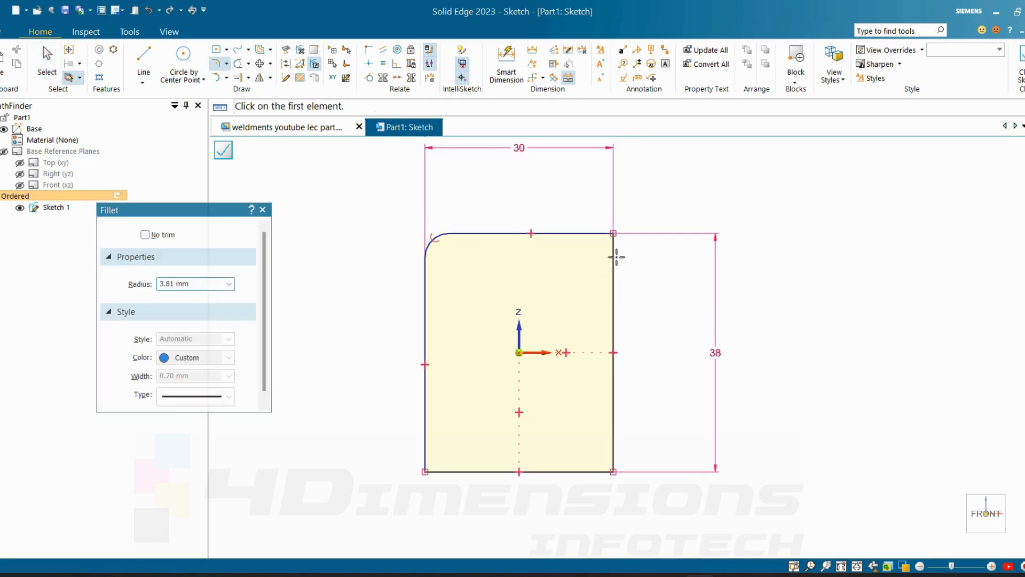
click(601, 245)
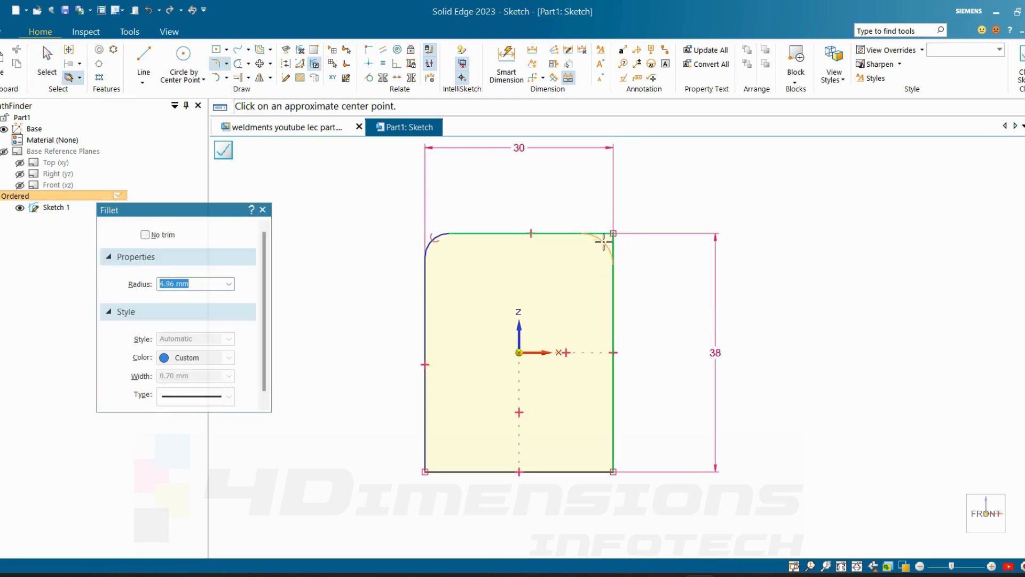
click(603, 238)
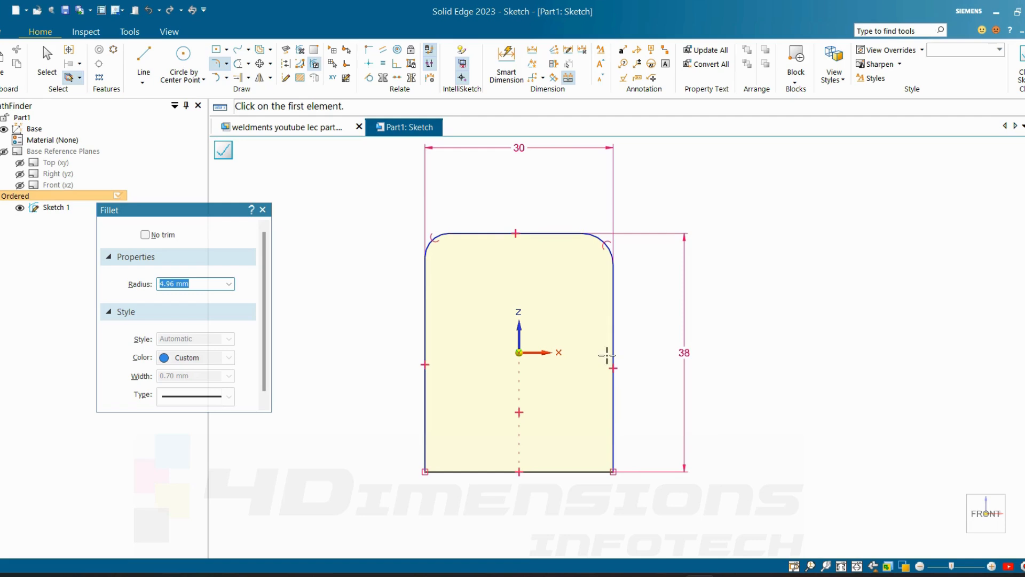
click(612, 472)
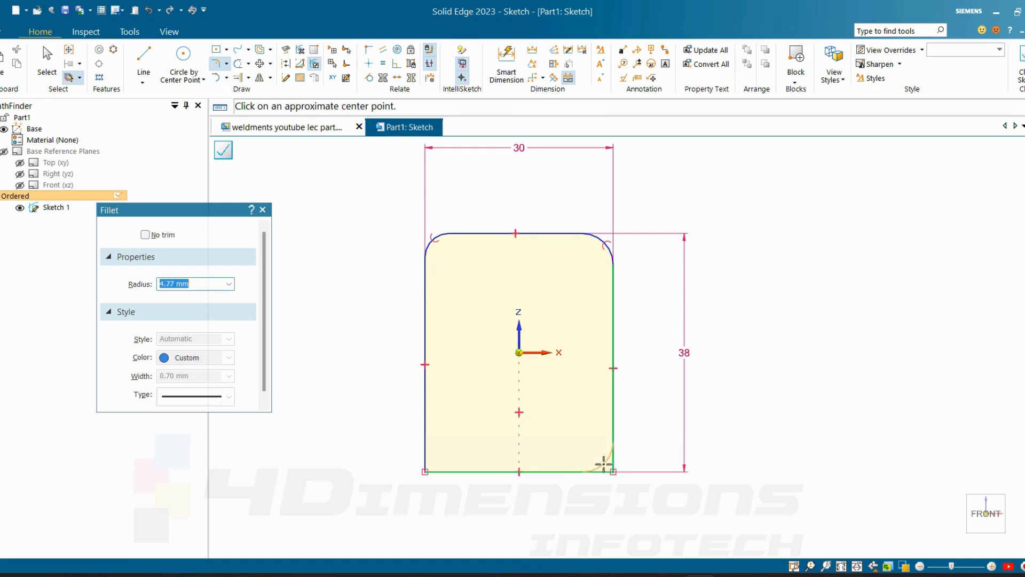
click(604, 464)
click(425, 471)
click(434, 463)
key(Escape)
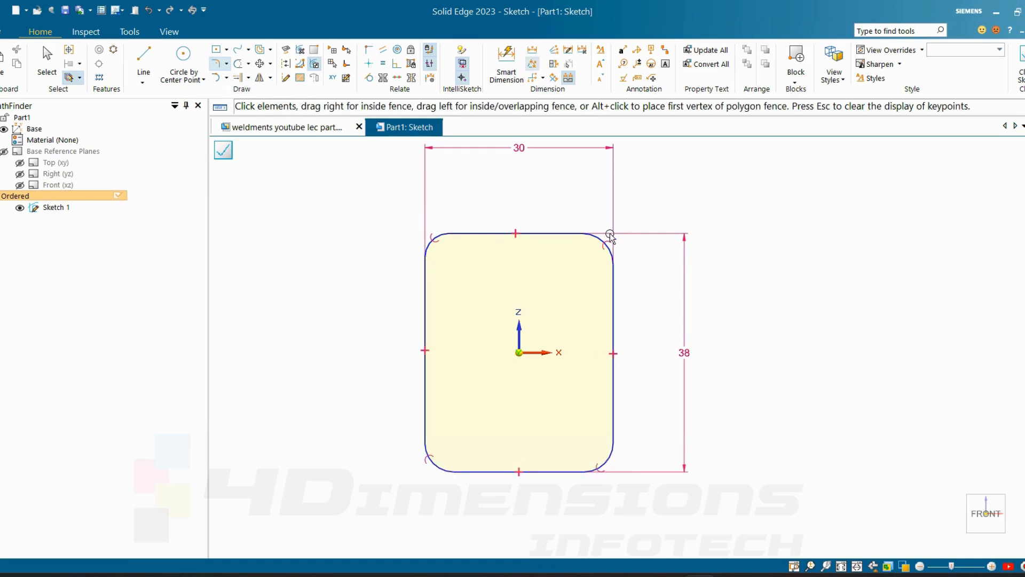
- Add a radius dimension to the upper-right corner fillet and set it to 3 mm
key(d)
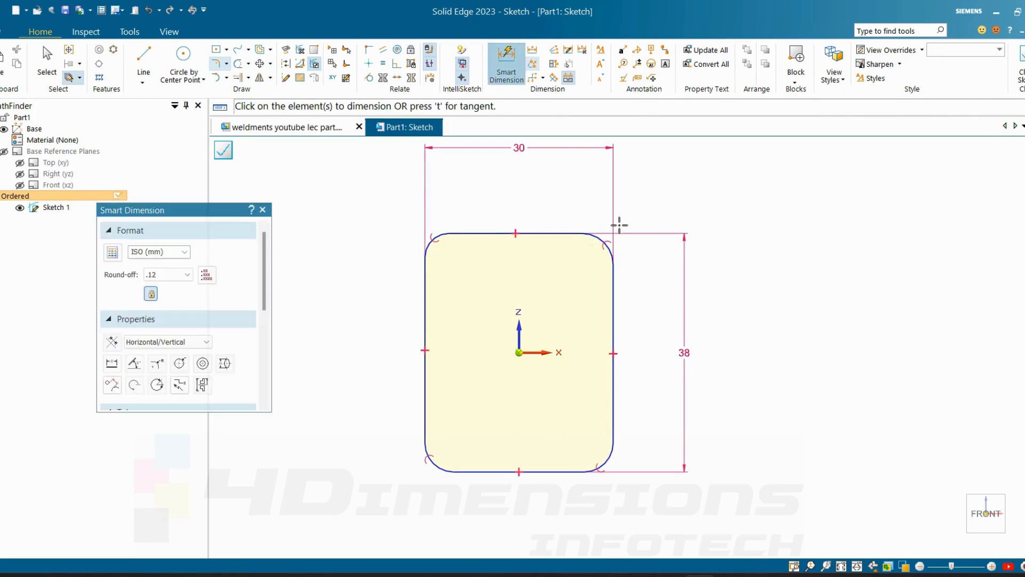
click(607, 243)
click(644, 211)
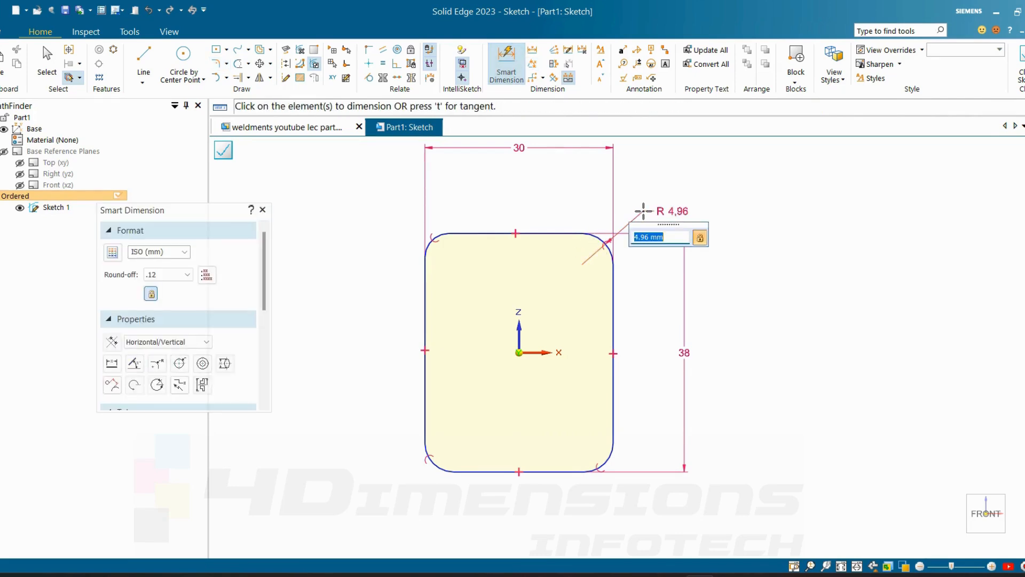
text(3)
key(Return)
key(Escape)
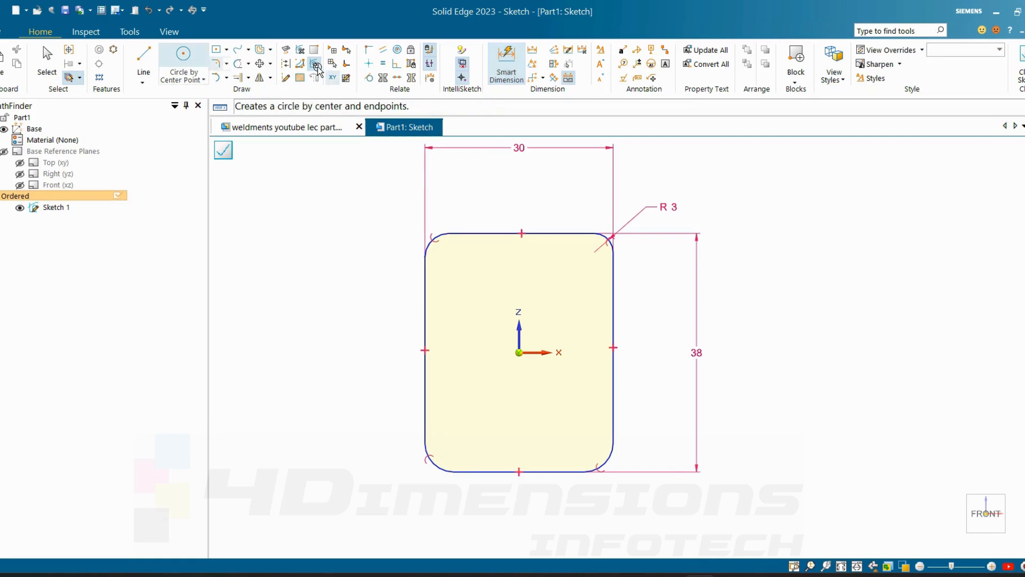
- Apply equal relations so all four corner fillets share the radius of the dimensioned upper-right fillet
click(383, 64)
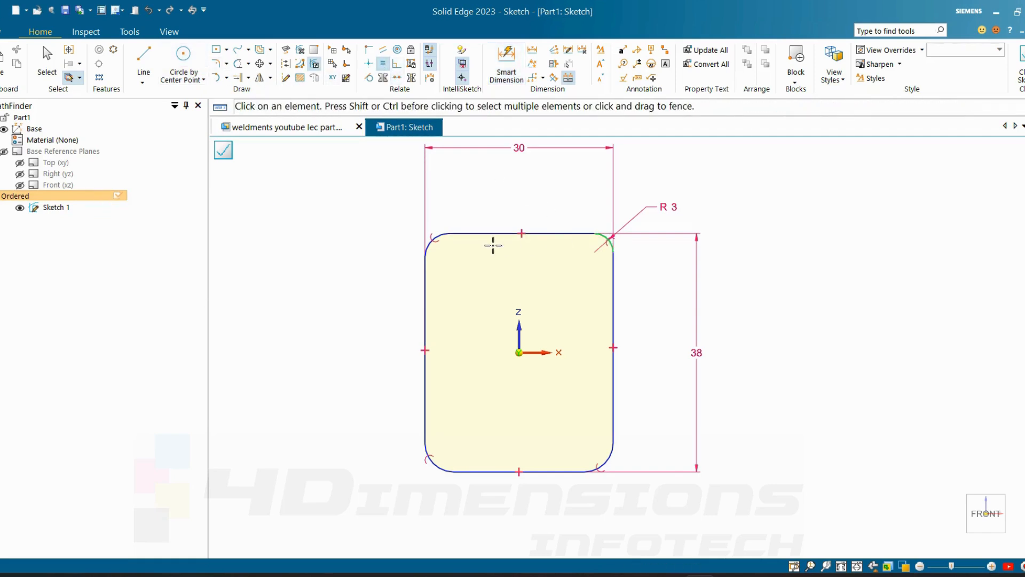
click(438, 240)
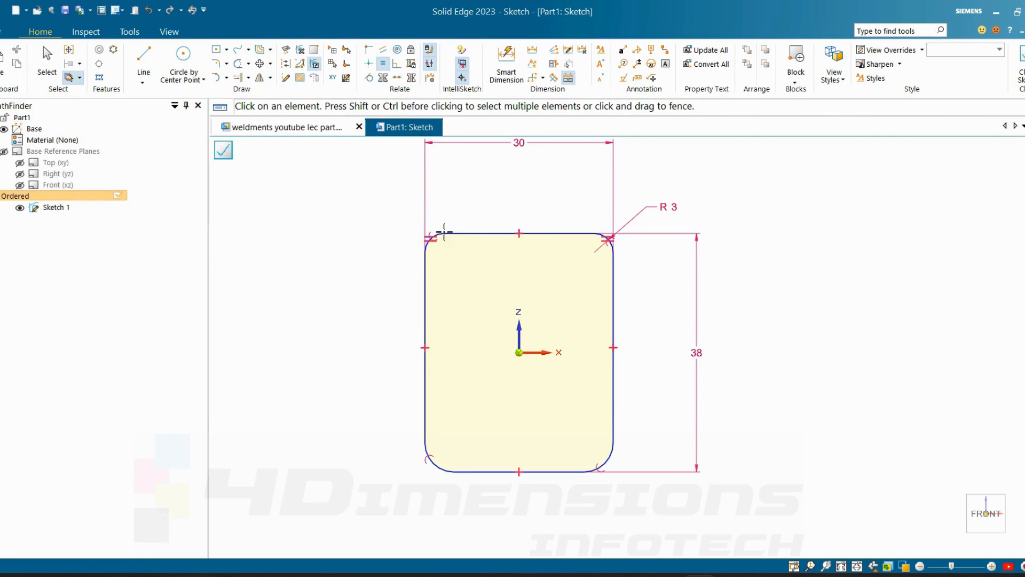
click(439, 234)
click(435, 464)
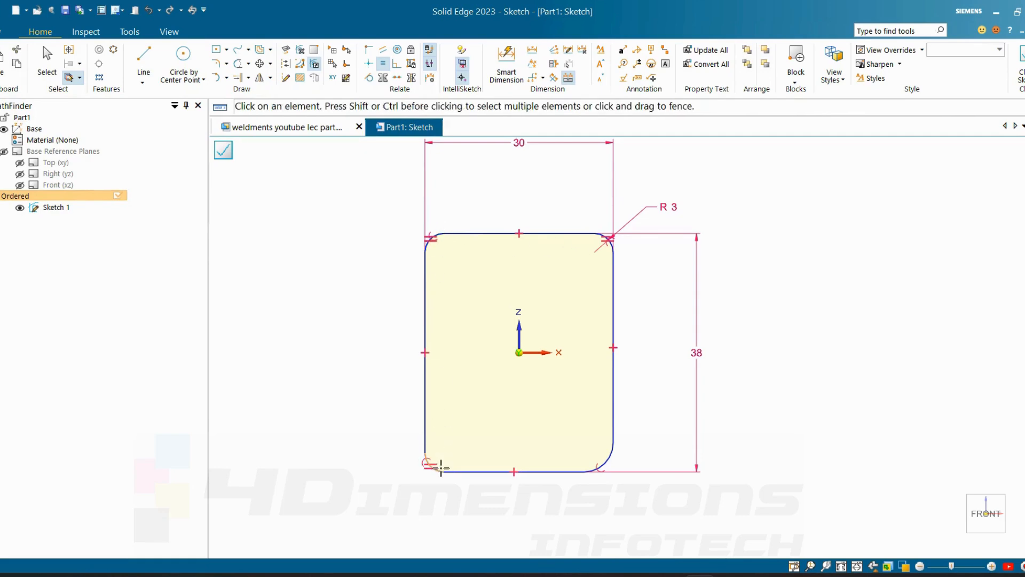
click(442, 472)
click(606, 458)
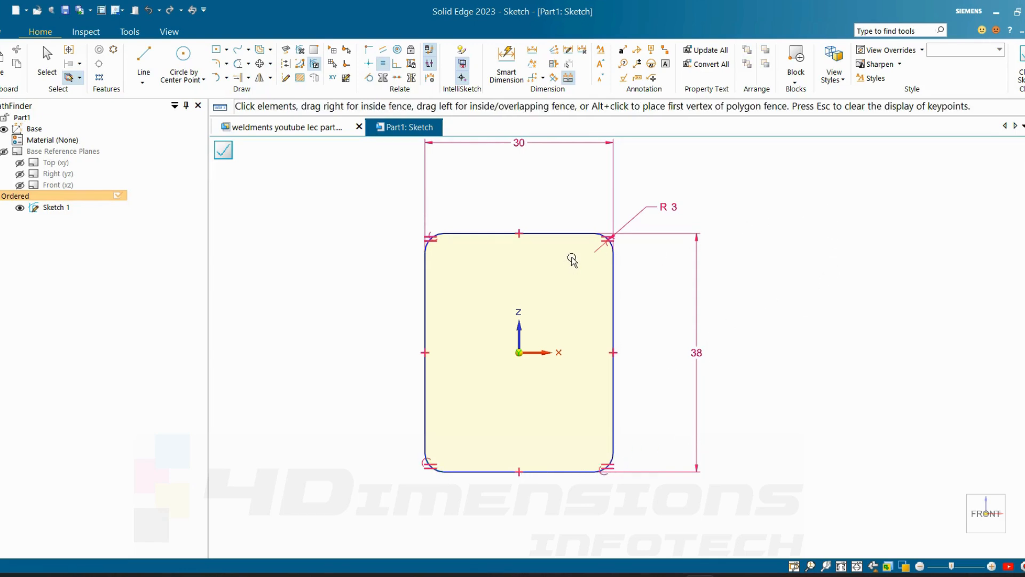
scroll(604, 268, down, 1)
key(Escape)
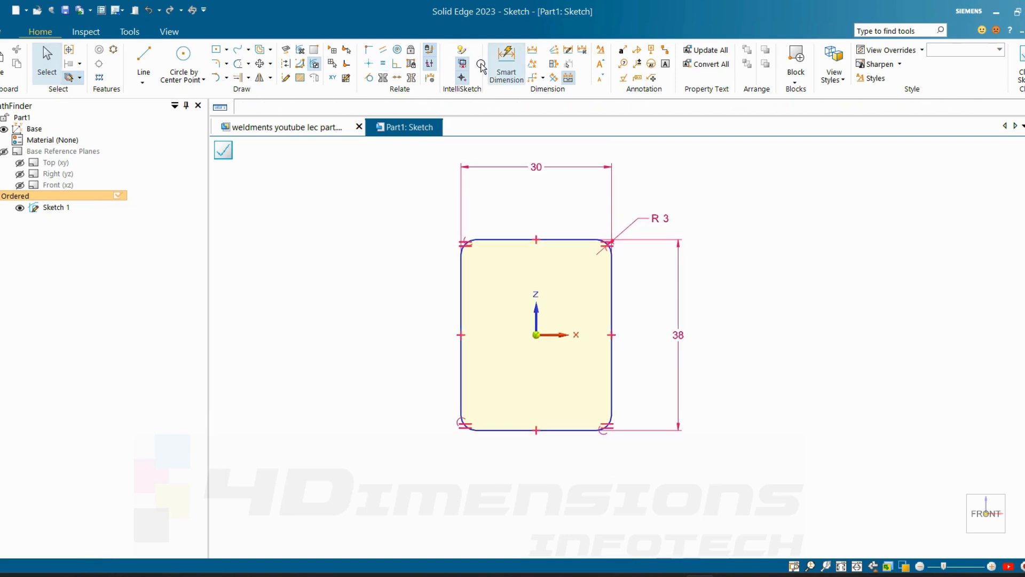
- Align the midpoints of the top and left edges with the origin using horizontal/vertical relations
click(372, 63)
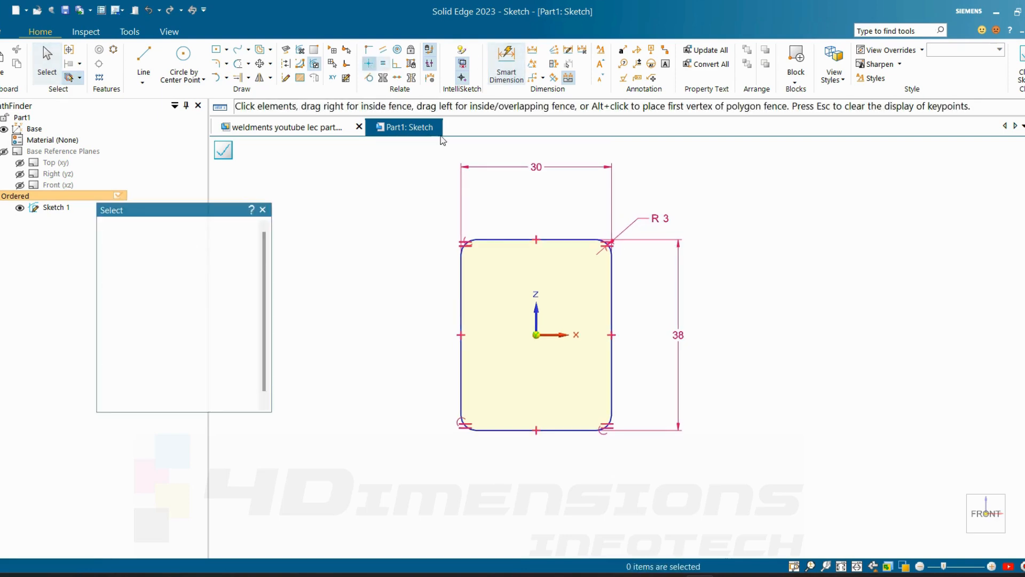
click(535, 239)
click(537, 334)
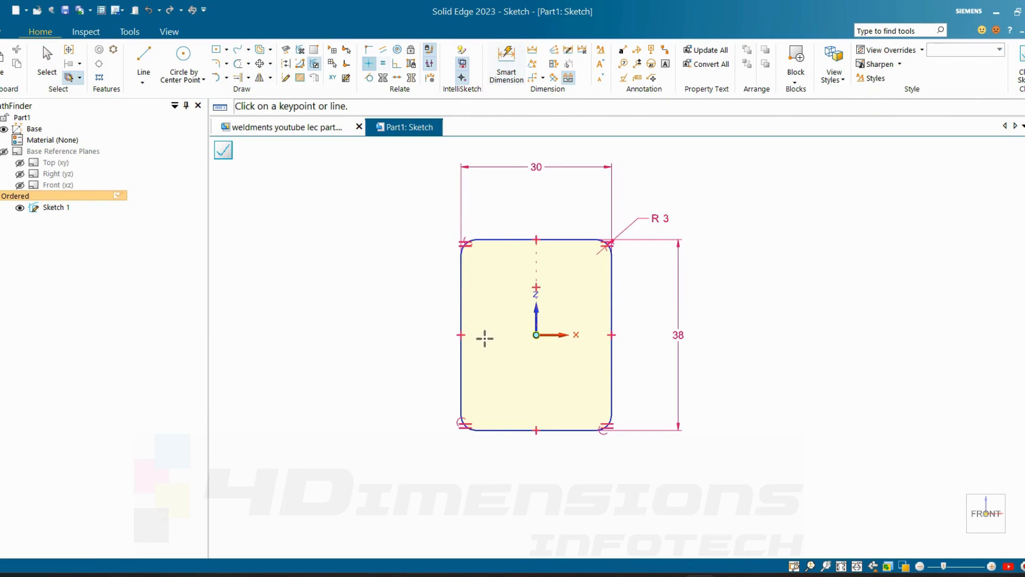
click(461, 335)
click(536, 335)
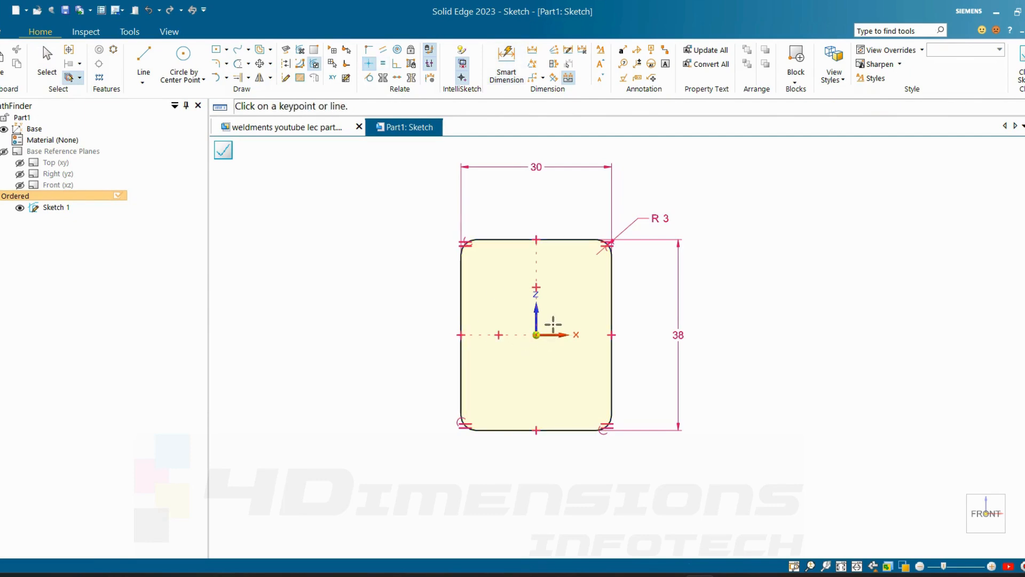
key(Escape)
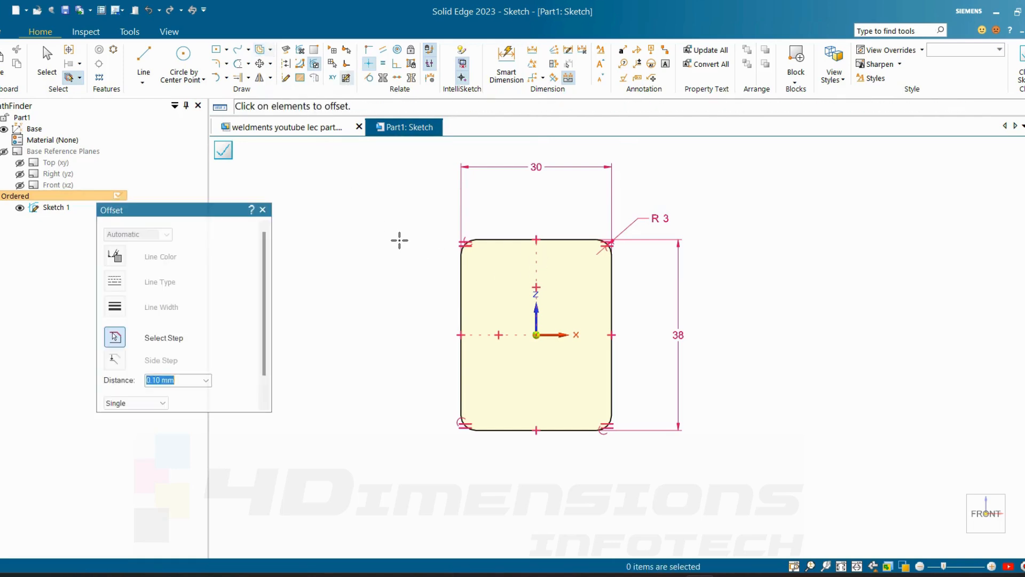
- Set the corner fillet radius dimension to 4 mm
scroll(449, 285, up, 2)
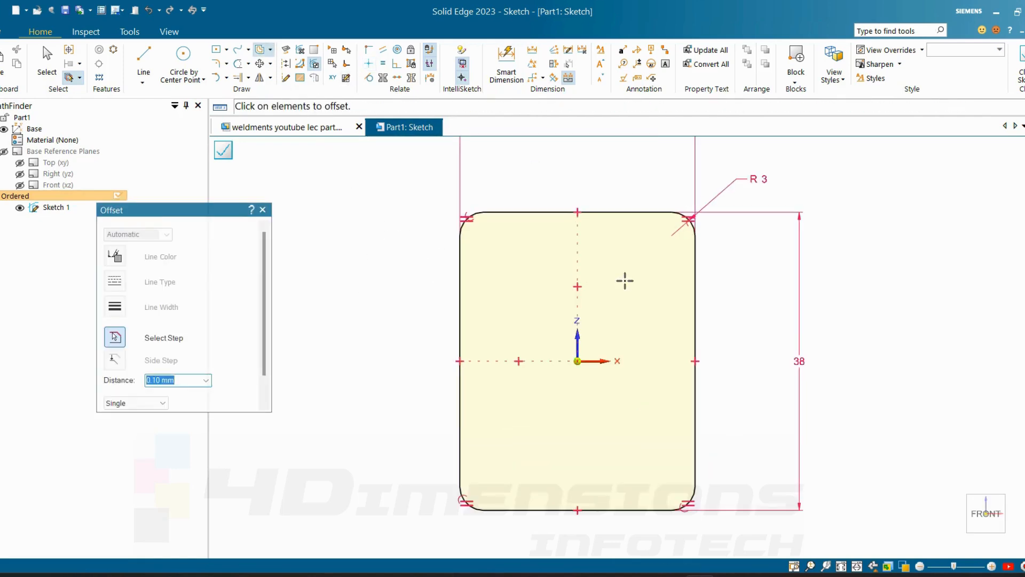
key(Escape)
scroll(625, 279, down, 1)
scroll(716, 277, down, 3)
scroll(757, 227, up, 3)
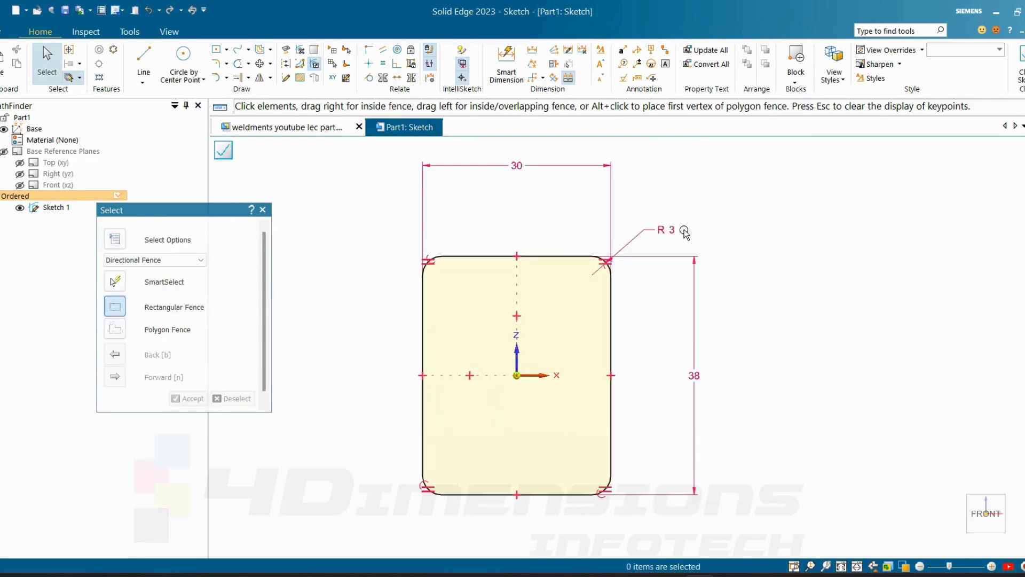
text(4)
key(Return)
click(749, 209)
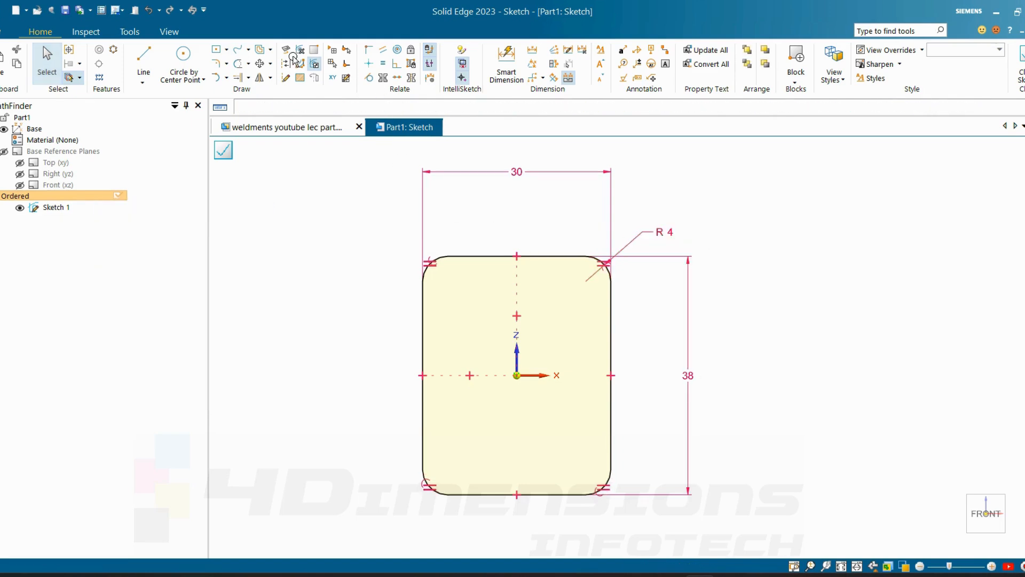
- Offset the entire rounded rectangle chain 2 mm inward to form the tube's inner outline
click(260, 52)
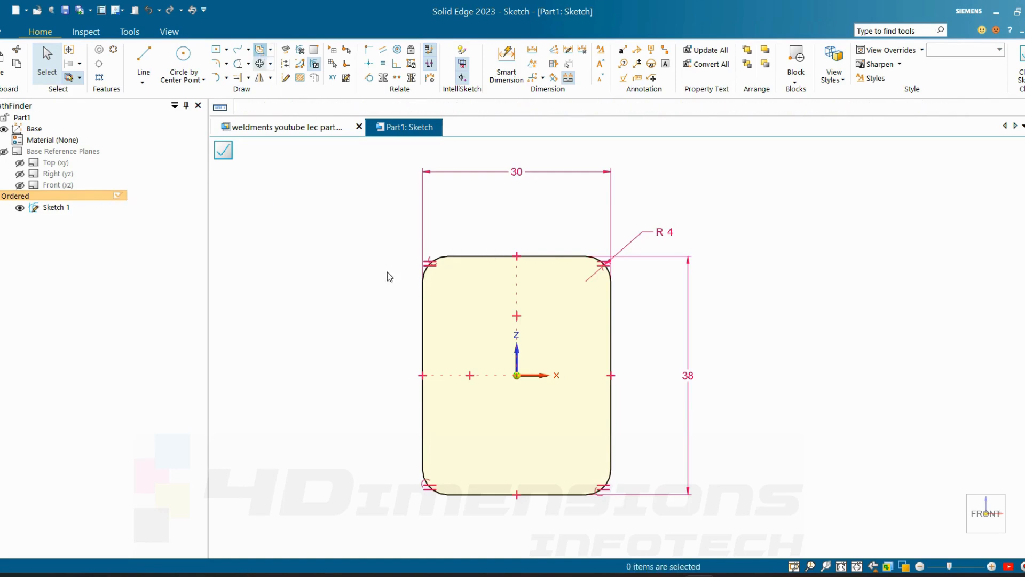
click(140, 403)
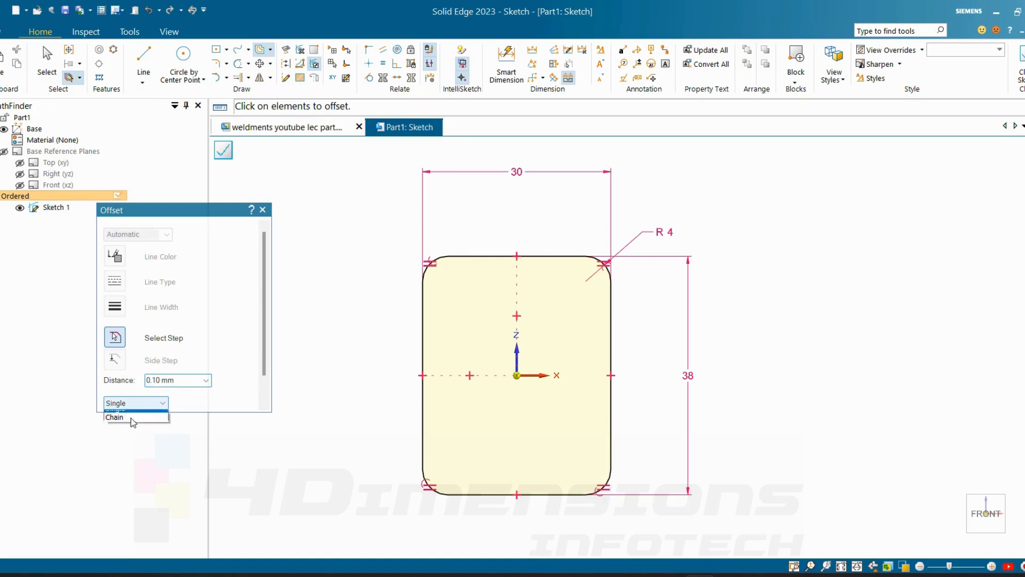
click(130, 418)
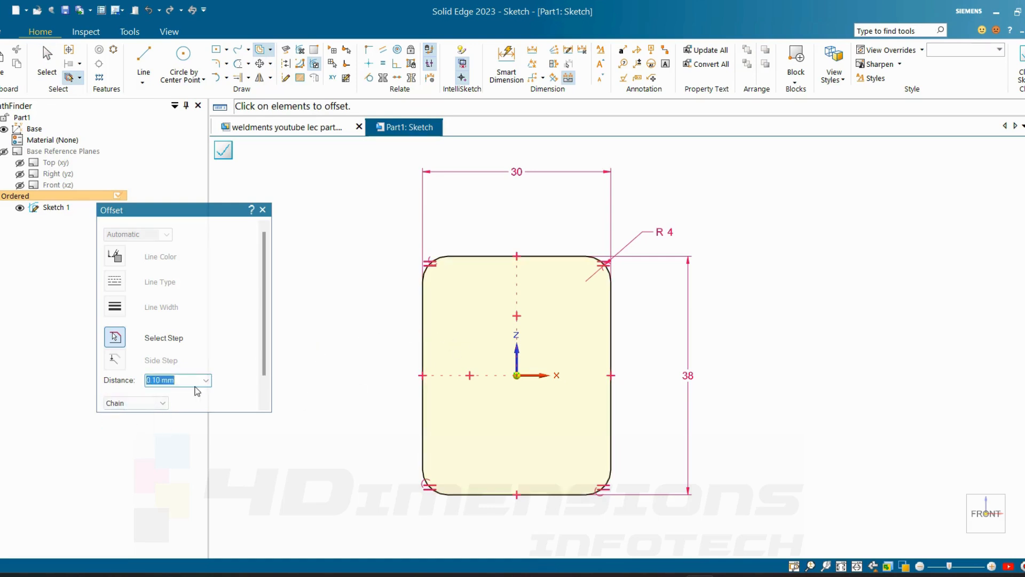
text(2)
key(Return)
click(481, 257)
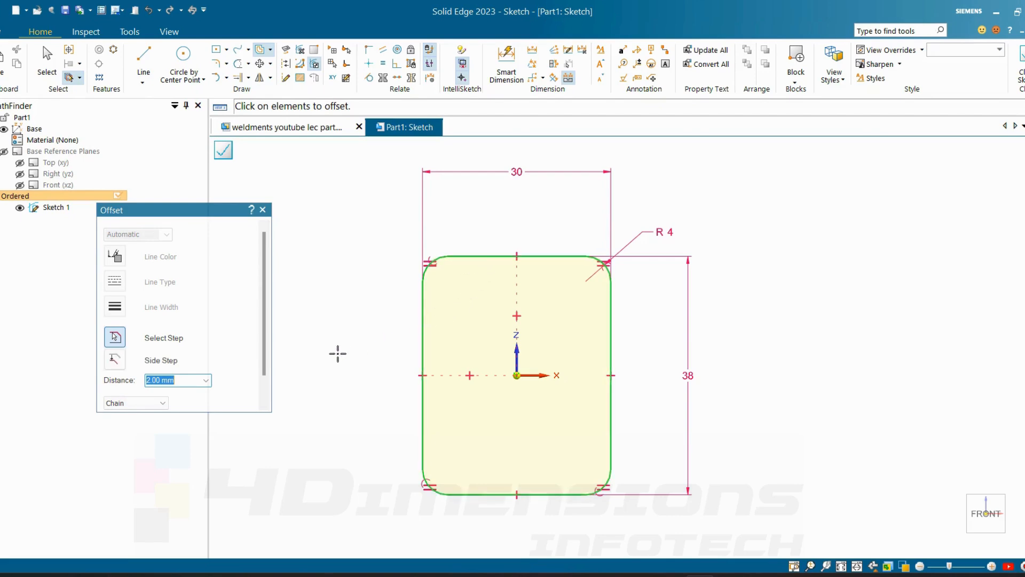
drag(264, 351, 253, 422)
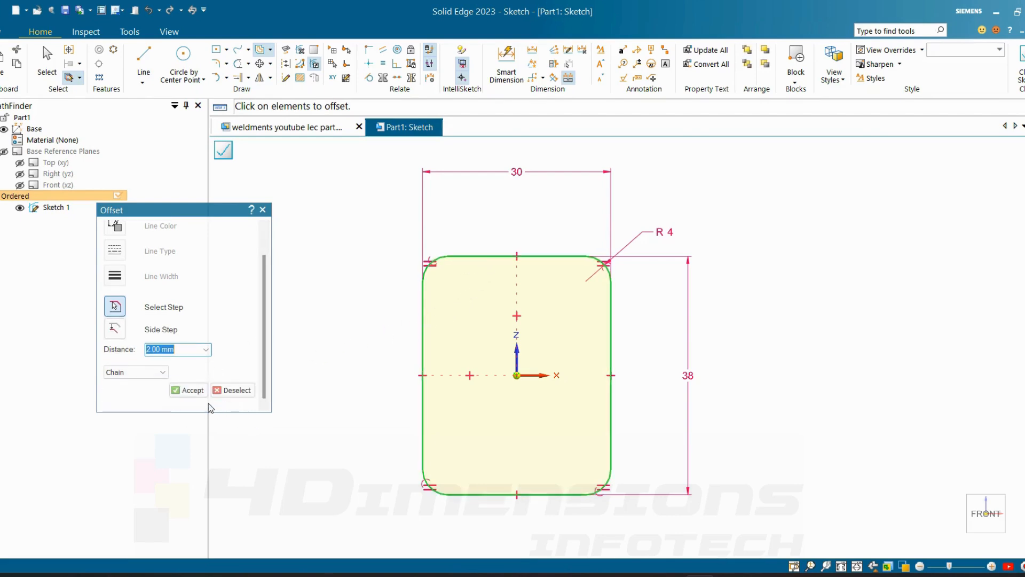
click(193, 390)
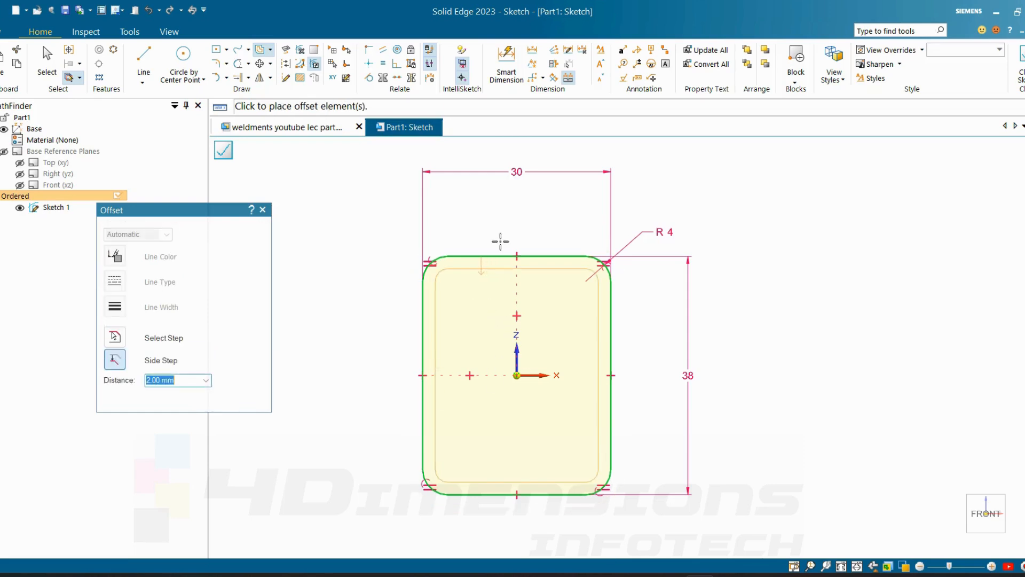
click(489, 300)
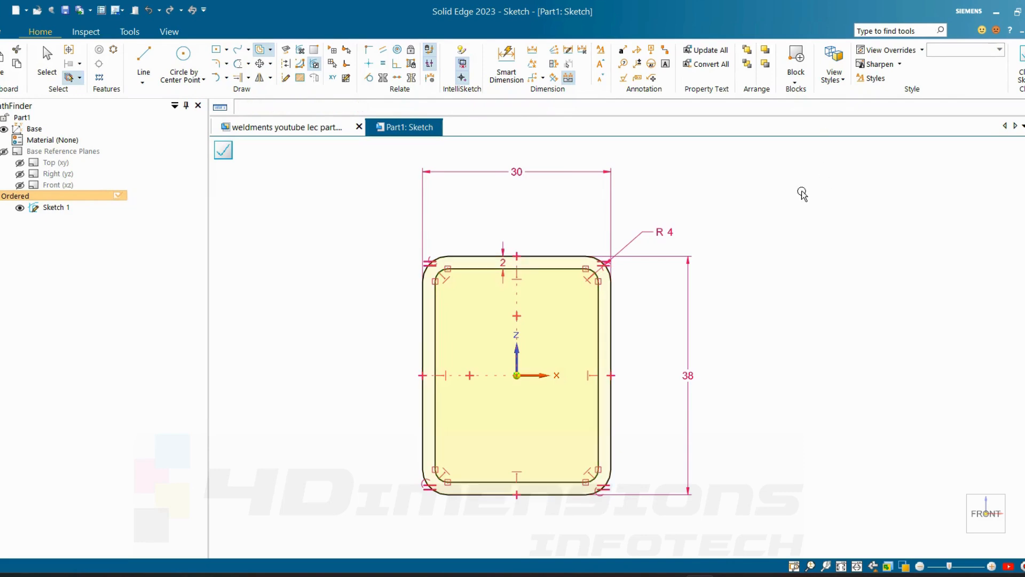
- Close the sketch and extrude the wall profile between the two outlines one-sided, backward along Y, into a hollow tube
scroll(761, 211, down, 1)
scroll(769, 227, up, 1)
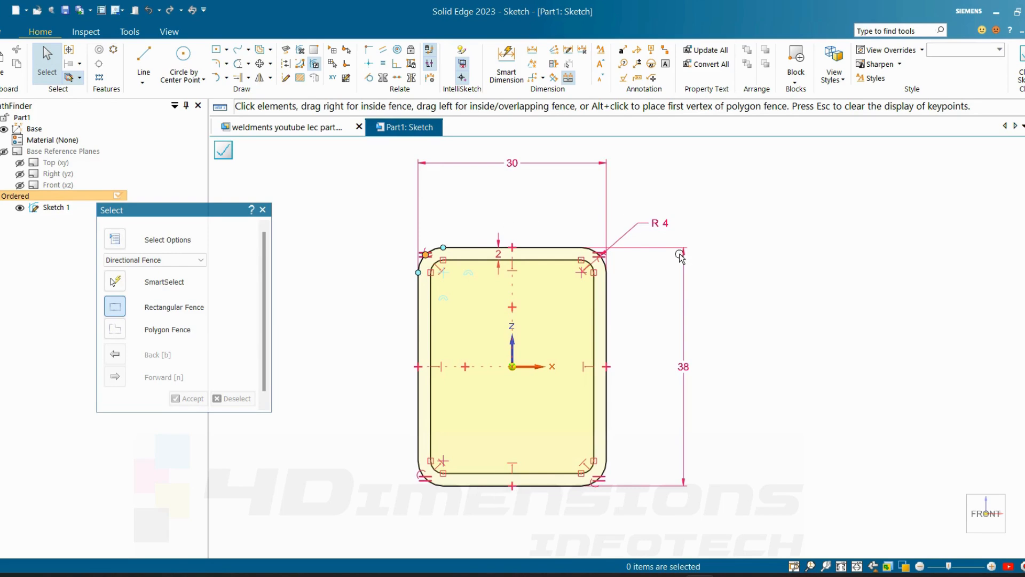
click(1022, 74)
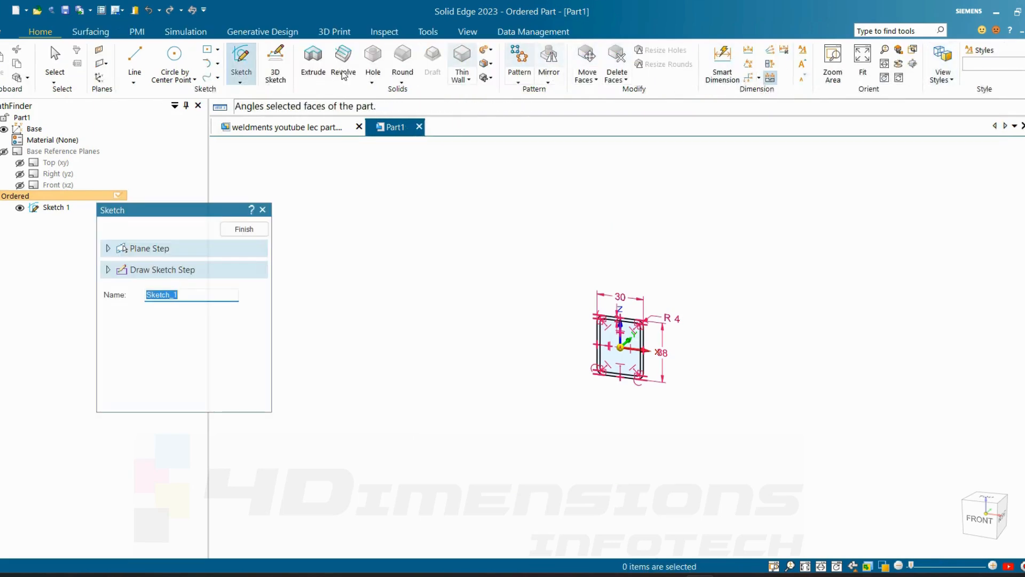
click(312, 63)
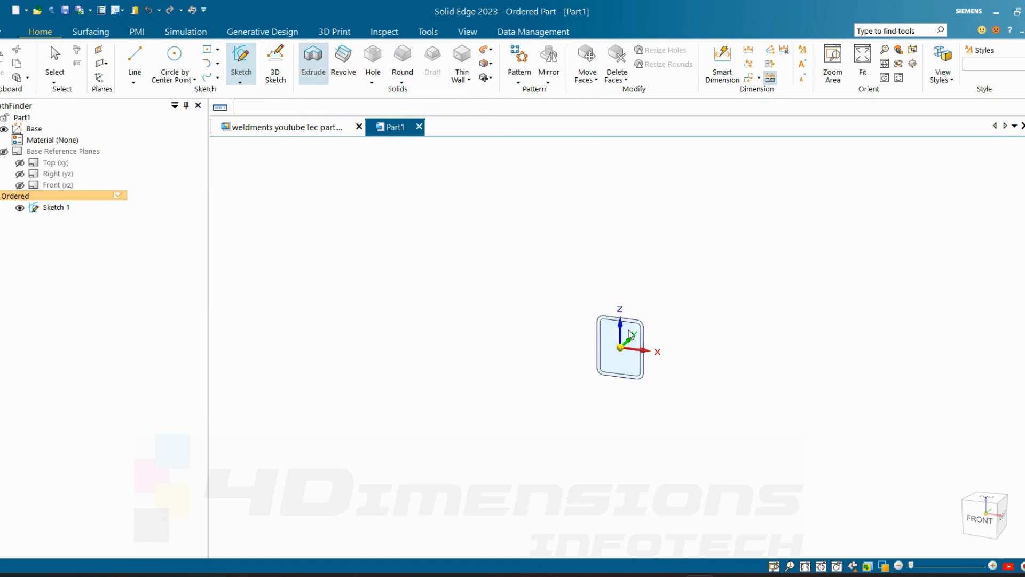
click(212, 309)
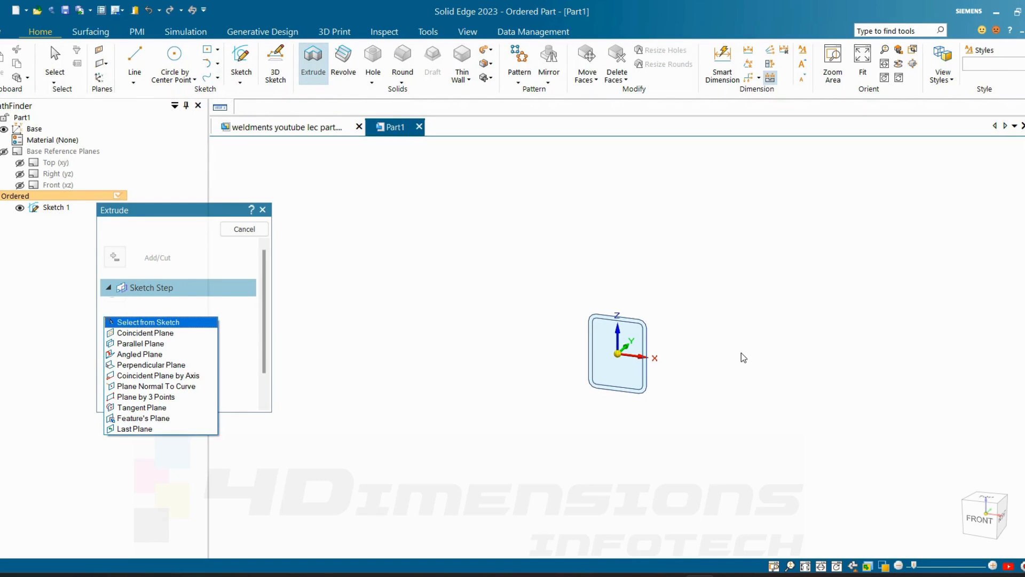
click(151, 322)
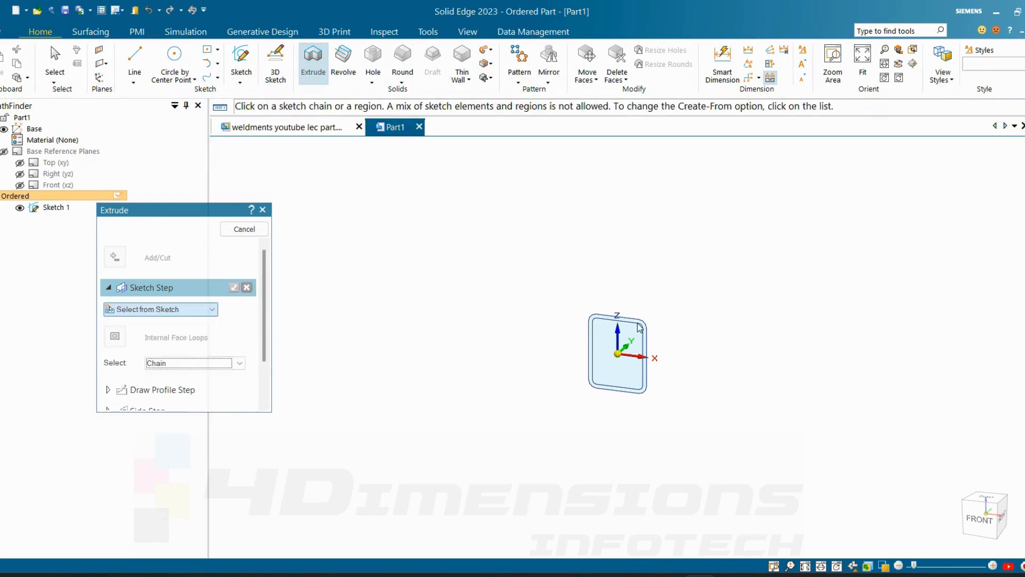
click(233, 288)
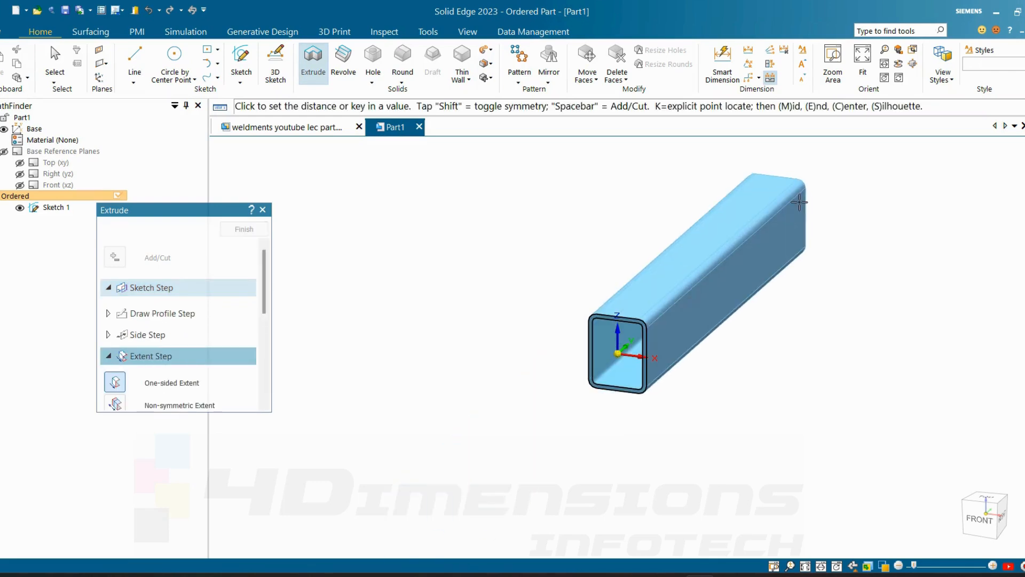
click(799, 202)
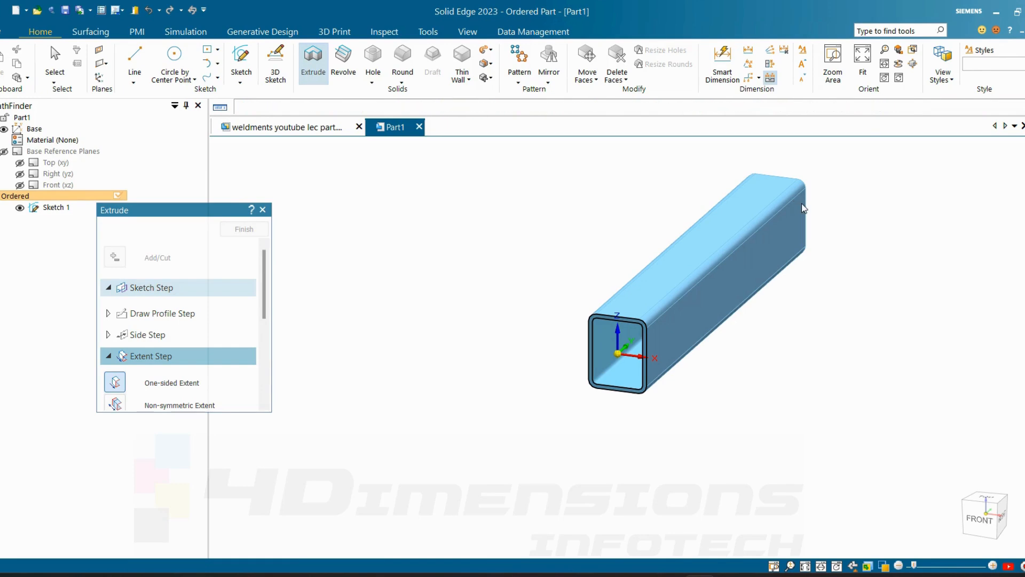
right_click(695, 307)
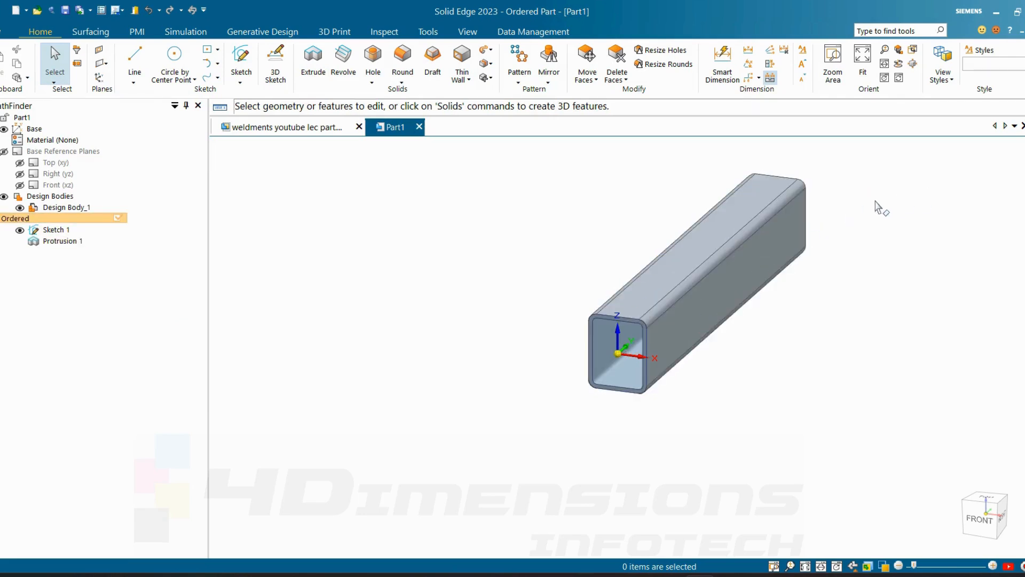
- Hide the tube's profile sketch and assign Stainless steel as the part material
shift+middle_drag(883, 219, 861, 232)
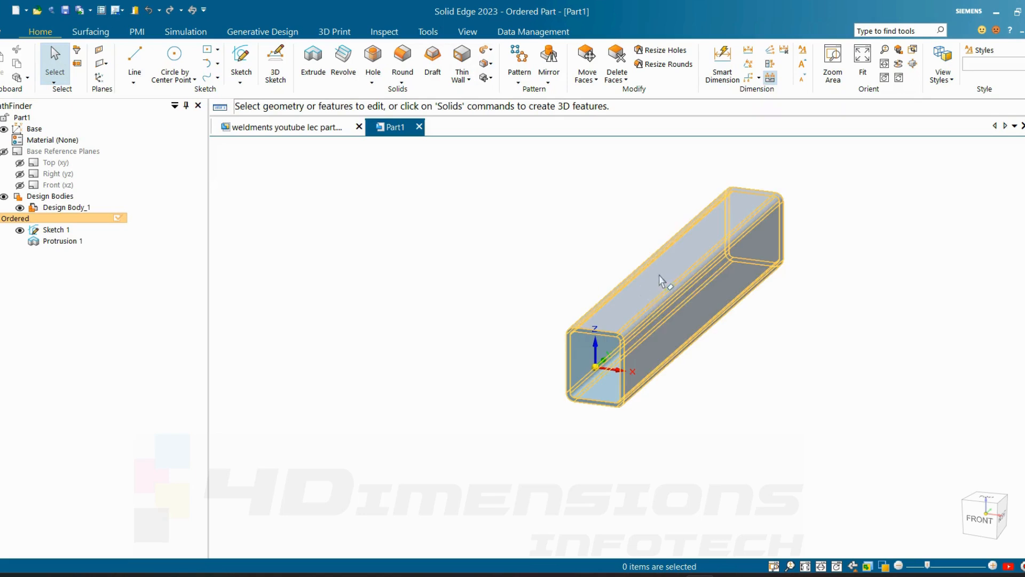
shift+middle_drag(852, 305, 844, 297)
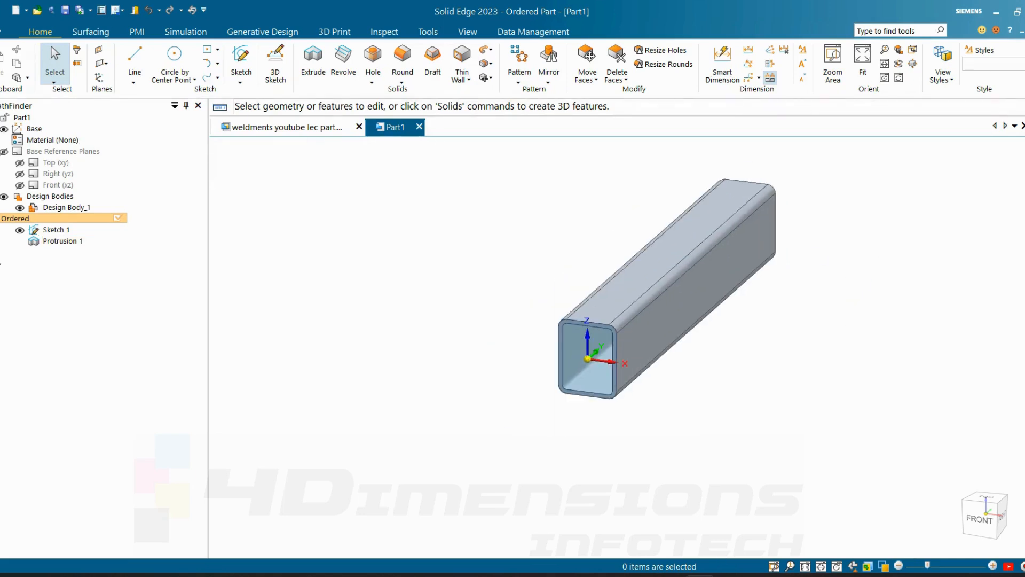
click(20, 230)
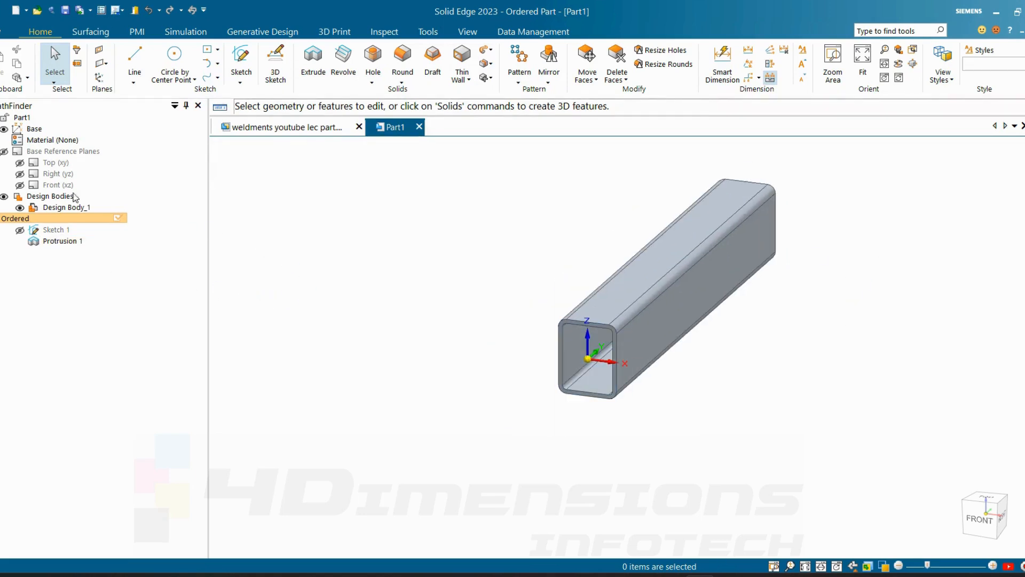
click(54, 139)
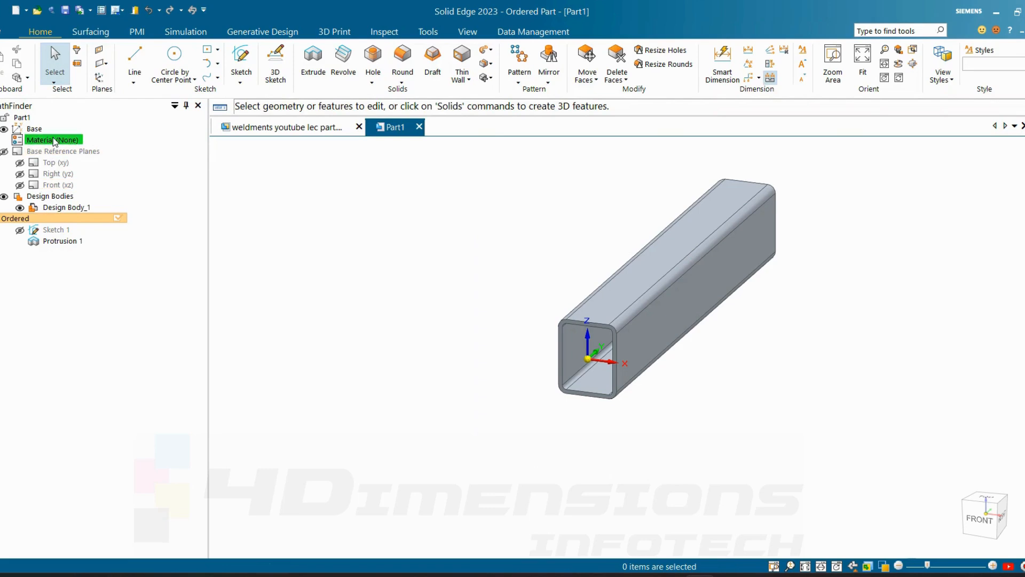
right_click(55, 142)
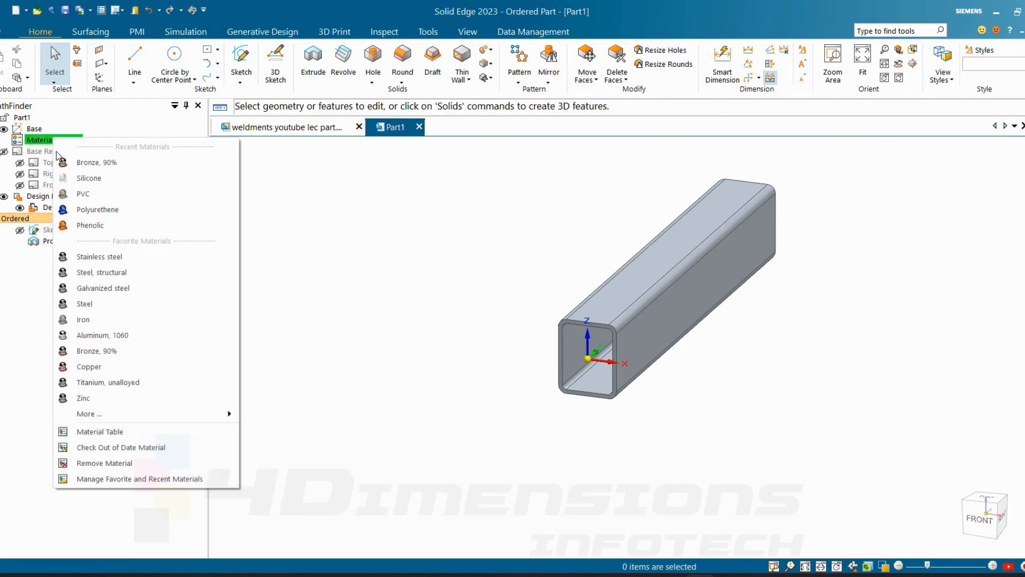
click(107, 257)
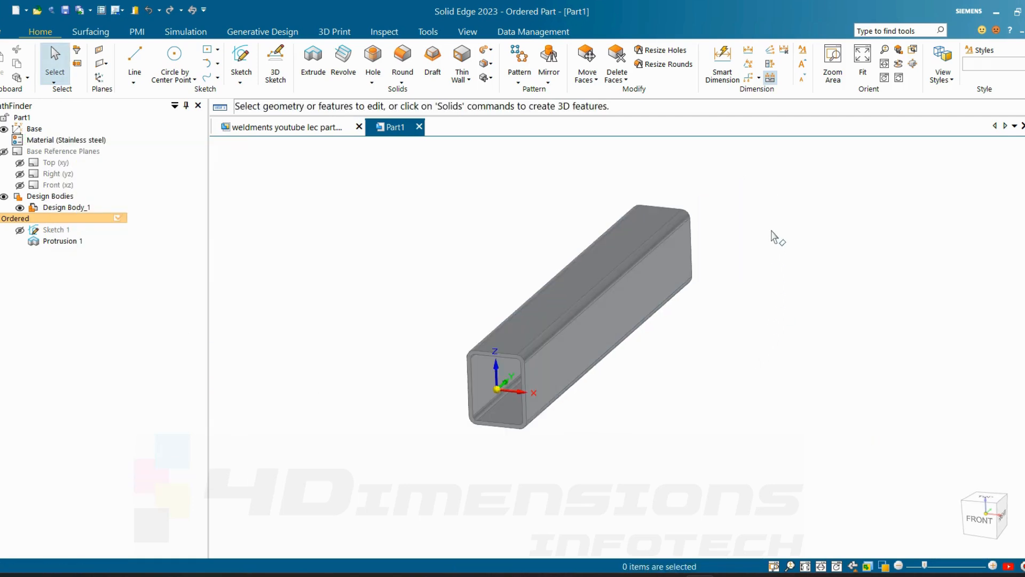
right_click(773, 230)
click(760, 212)
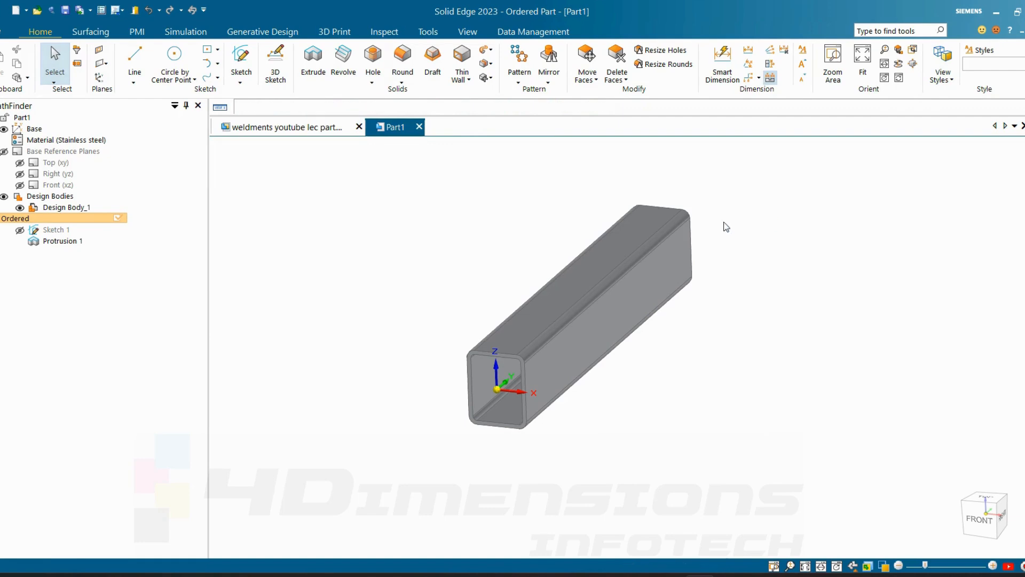
- Start saving the part and browse to the Program Files folder on Local Disk (C:)
key(ctrl+s)
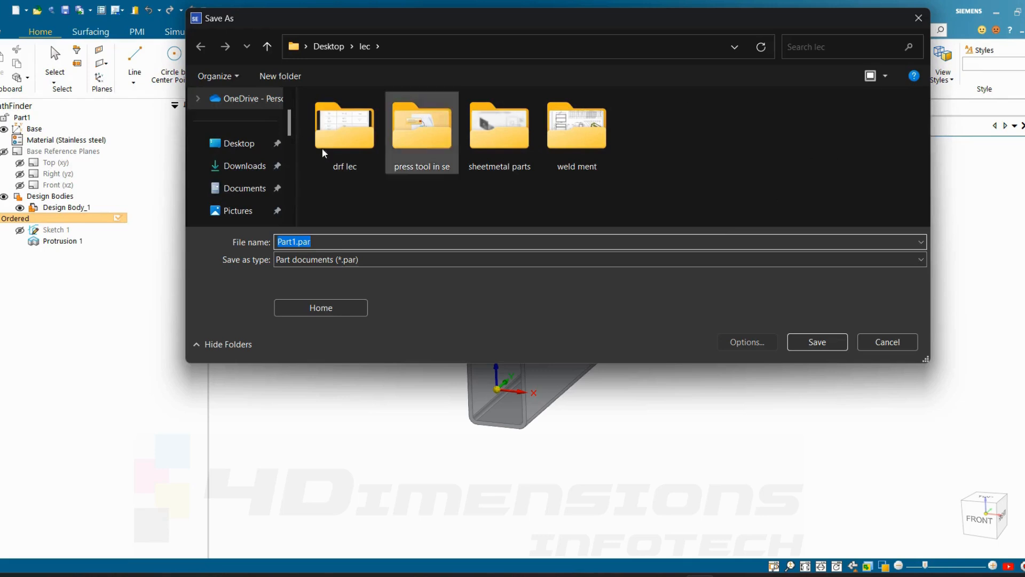
mouse_move(289, 126)
mouse_down()
mouse_move(290, 162)
mouse_move(289, 127)
mouse_up()
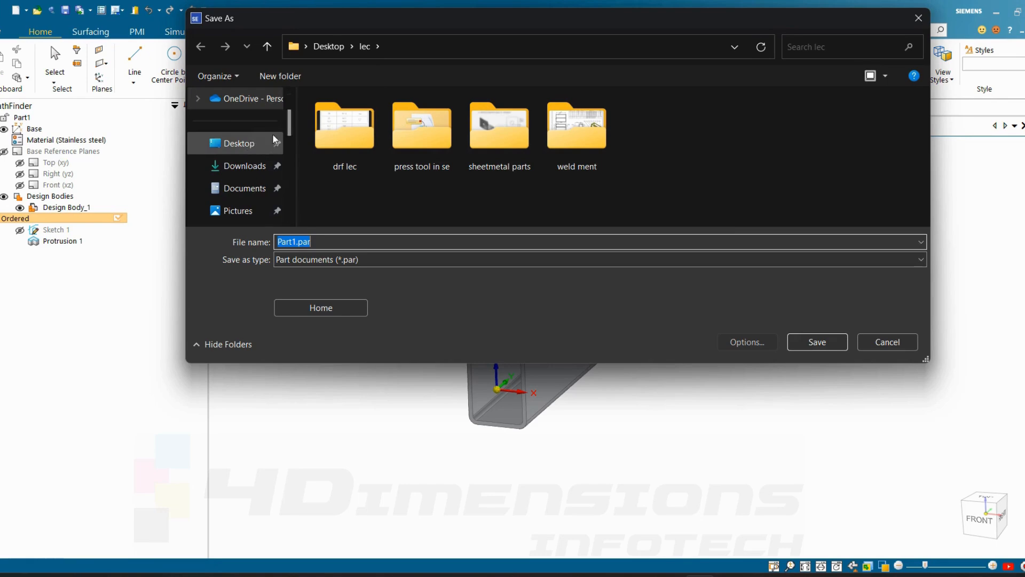
drag(289, 128, 289, 189)
click(261, 189)
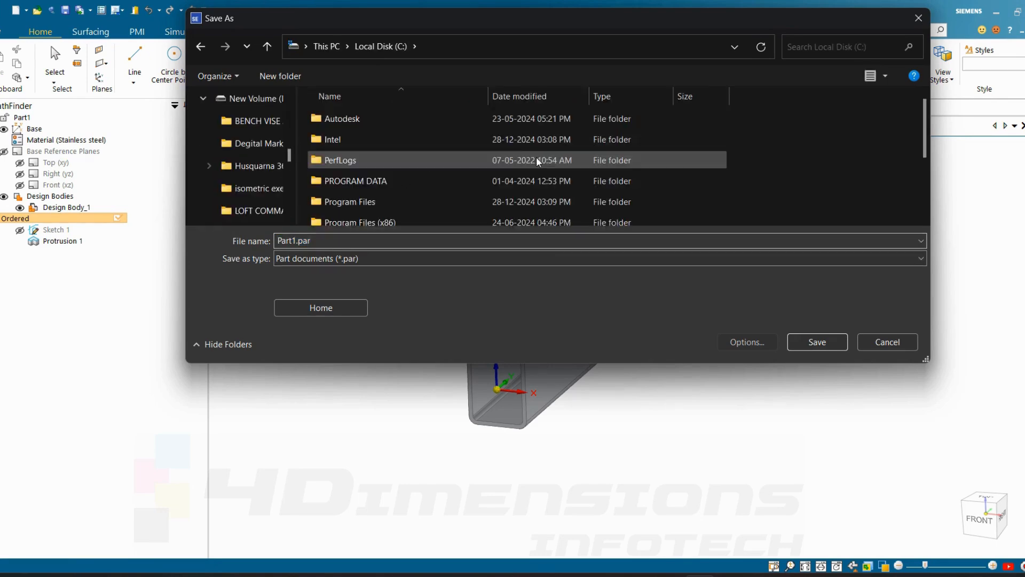
scroll(408, 155, down, 2)
scroll(381, 147, up, 1)
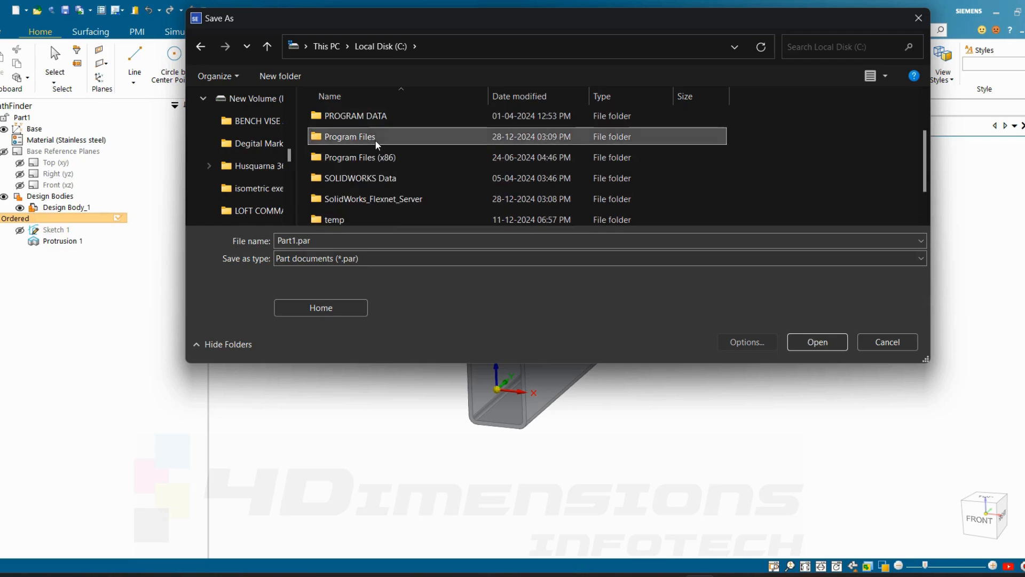
double_click(375, 138)
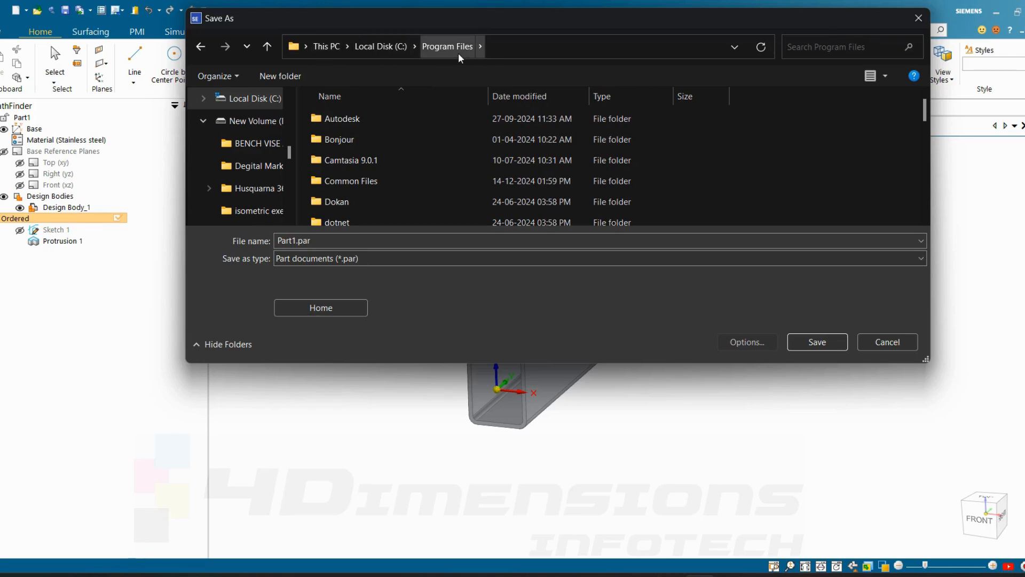
- Set the save location to the Siemens\Solid Edge 2023\Frames\DIN folder inside Program Files
scroll(390, 160, down, 2)
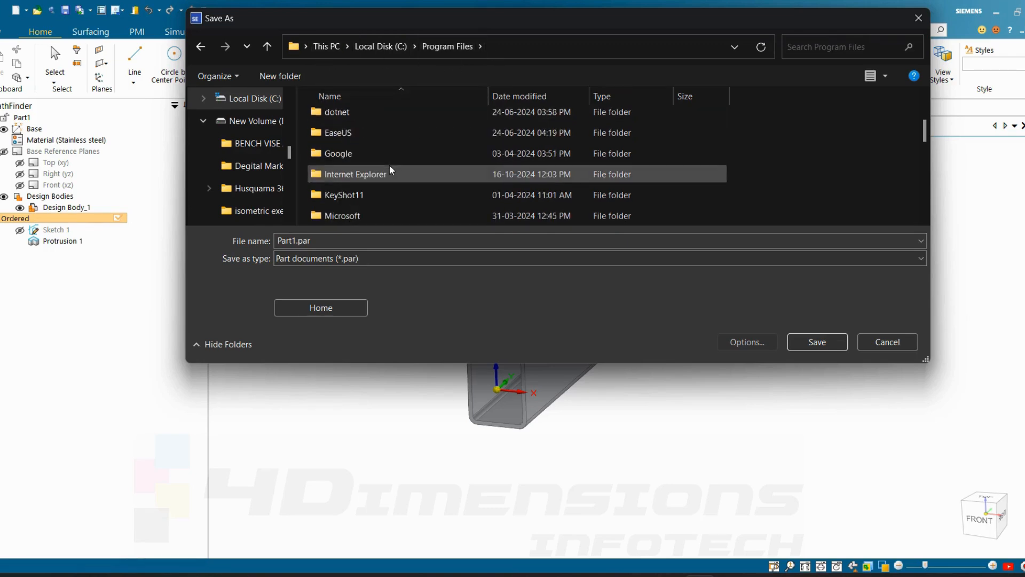
scroll(390, 165, up, 2)
scroll(362, 168, down, 3)
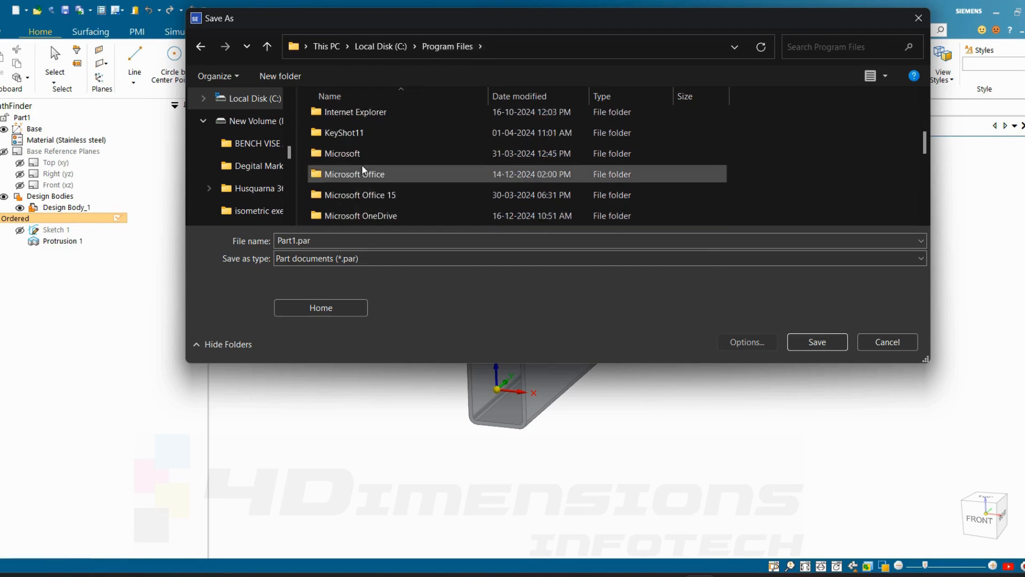
scroll(363, 169, down, 6)
scroll(363, 169, up, 3)
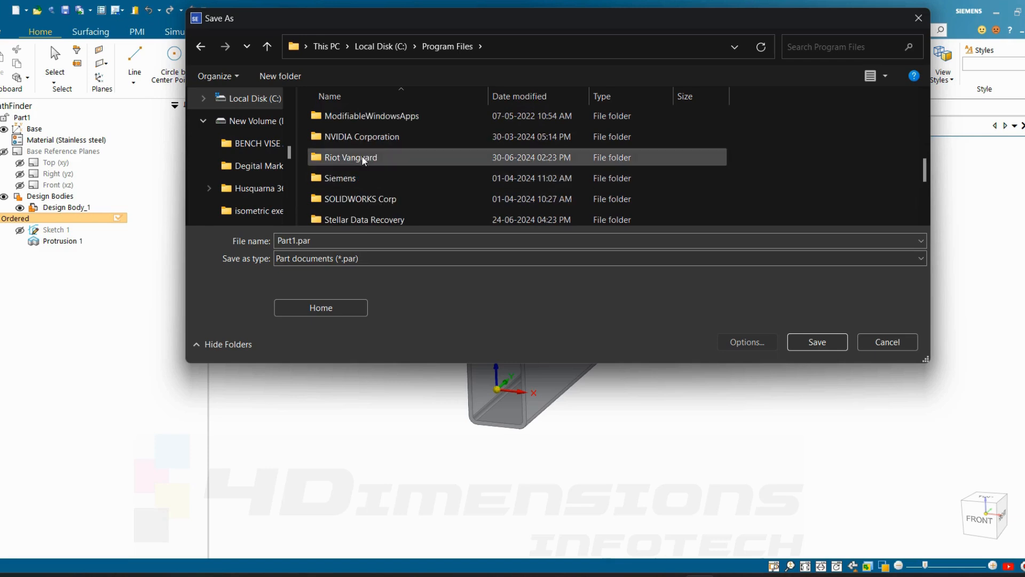
click(355, 174)
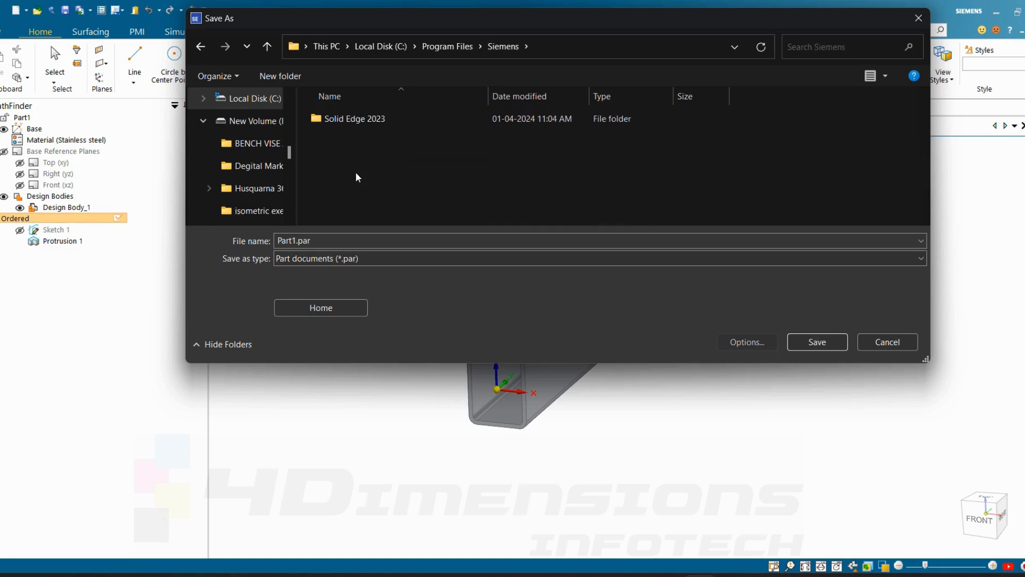
double_click(363, 120)
double_click(360, 140)
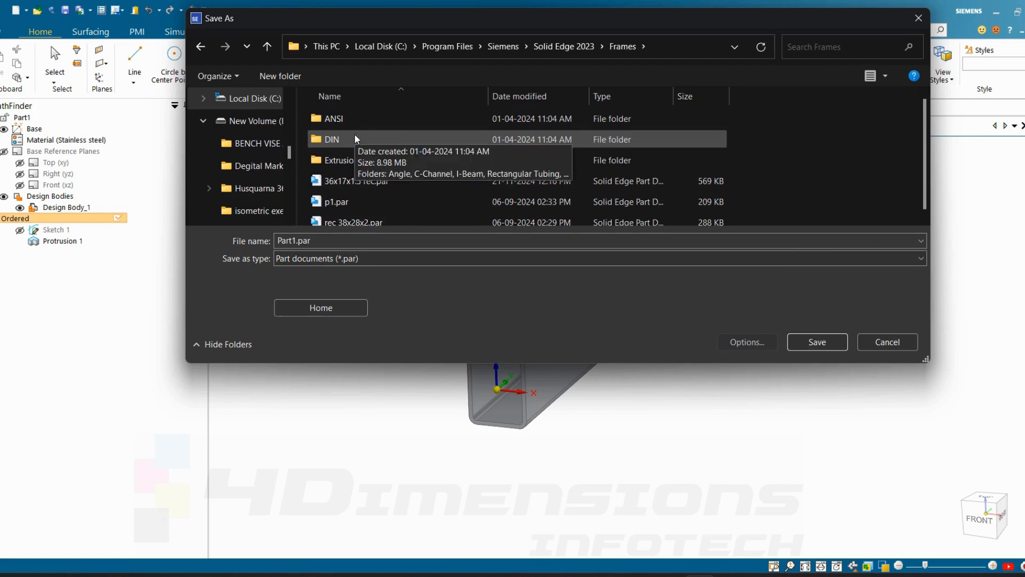
click(355, 138)
double_click(354, 136)
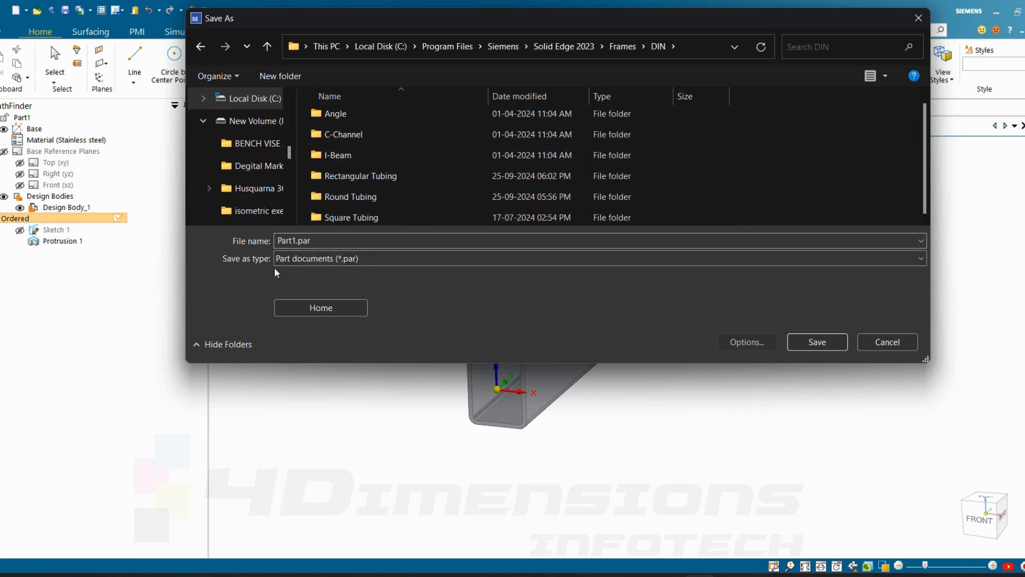
- Name the part file 38x32x2 rect tube and save it in the DIN folder
double_click(317, 239)
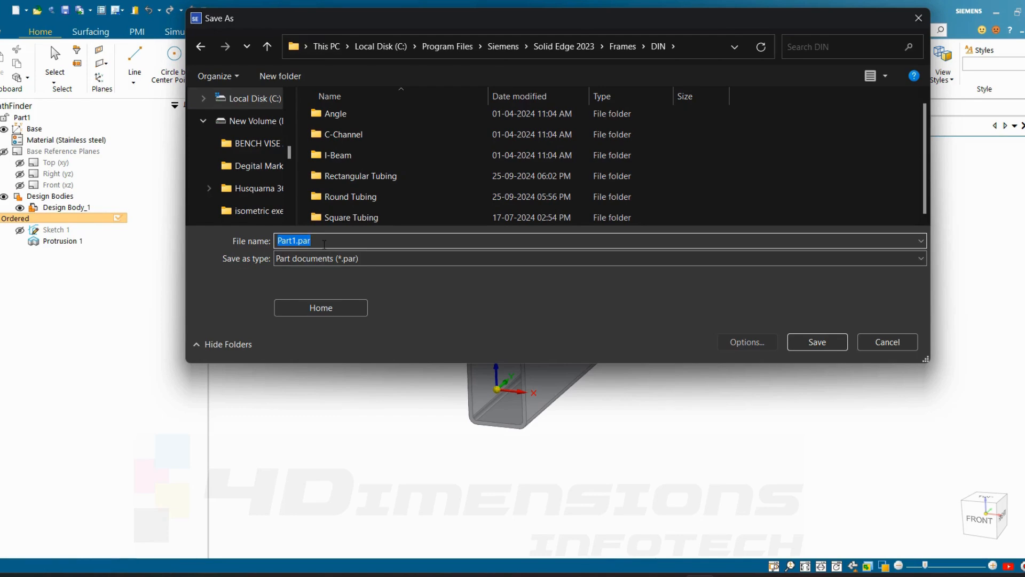
text(38x32x2 rect tube)
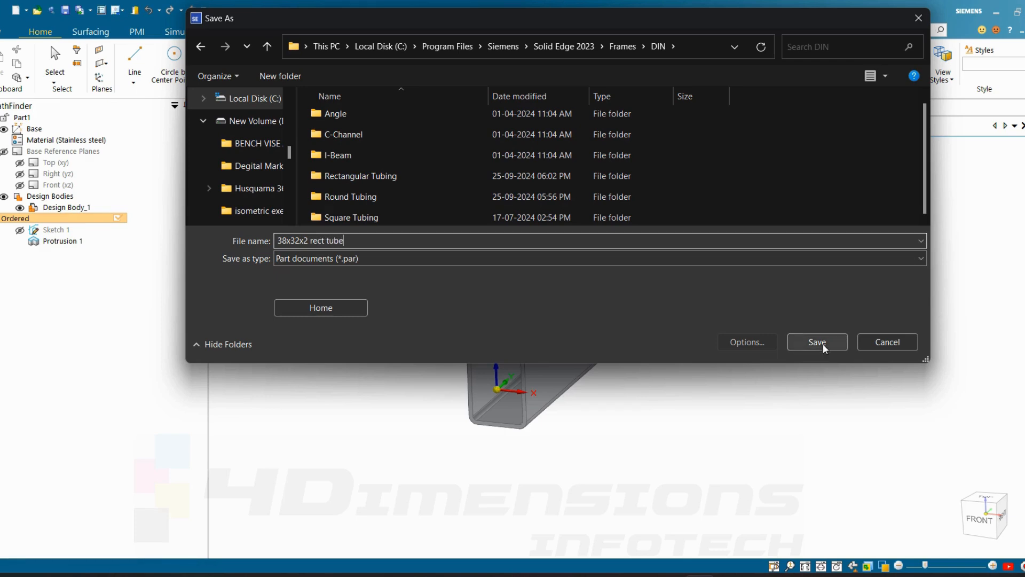
click(823, 345)
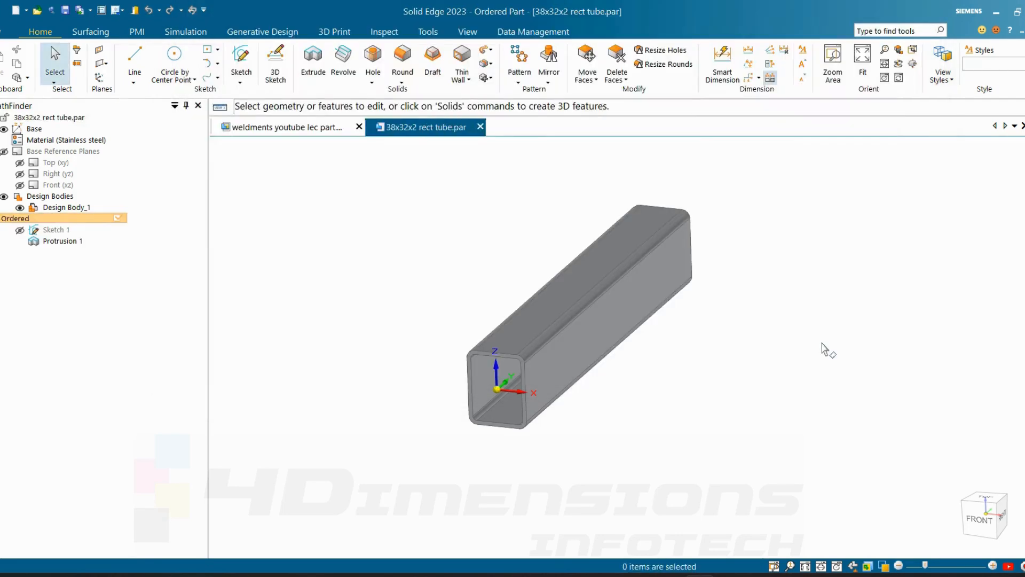
middle_drag(822, 345, 790, 331)
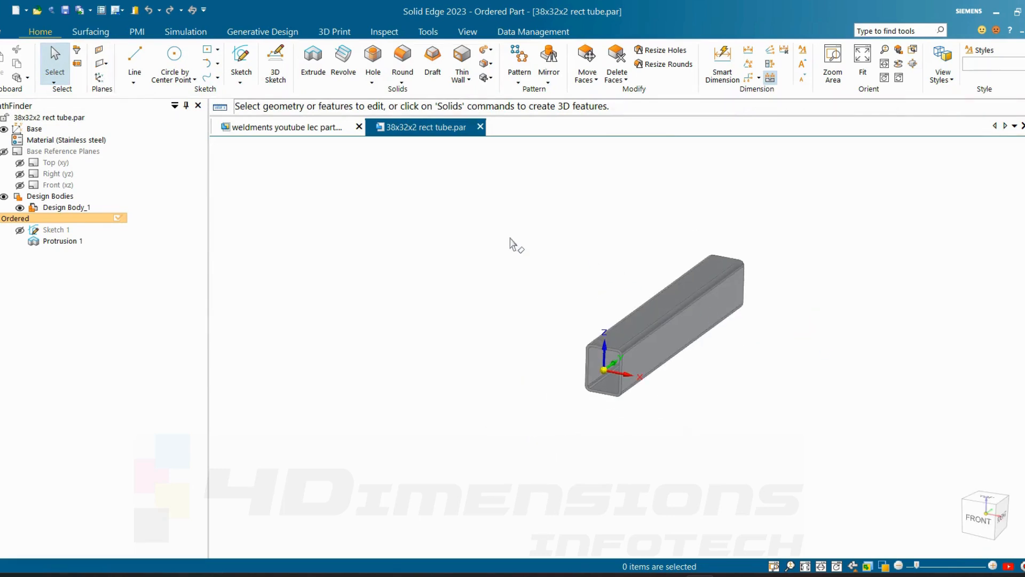
- Switch to the weldments table assembly and open the definition of Frame_1, the tabletop's outer frame, at its path step
click(300, 132)
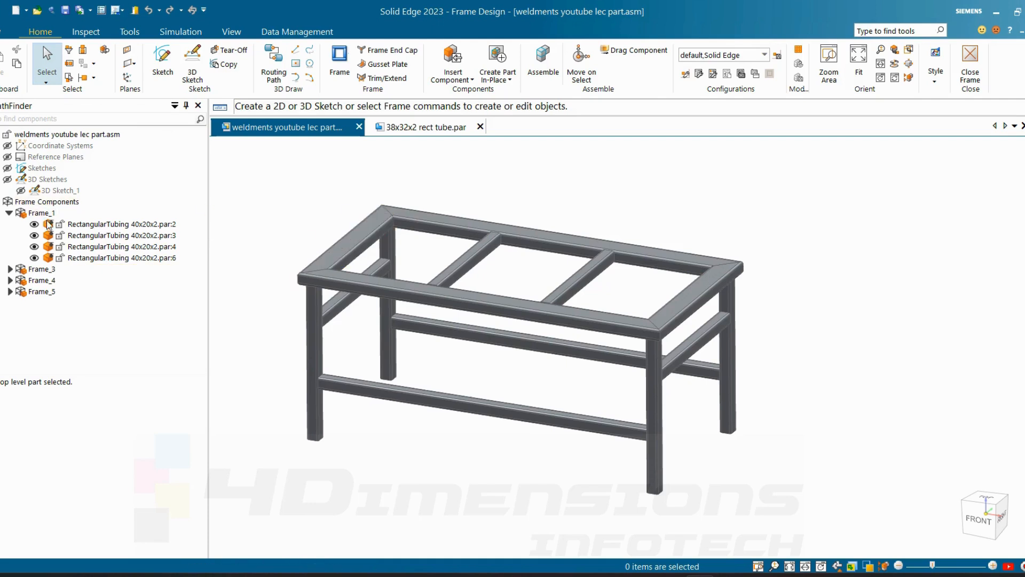
click(343, 255)
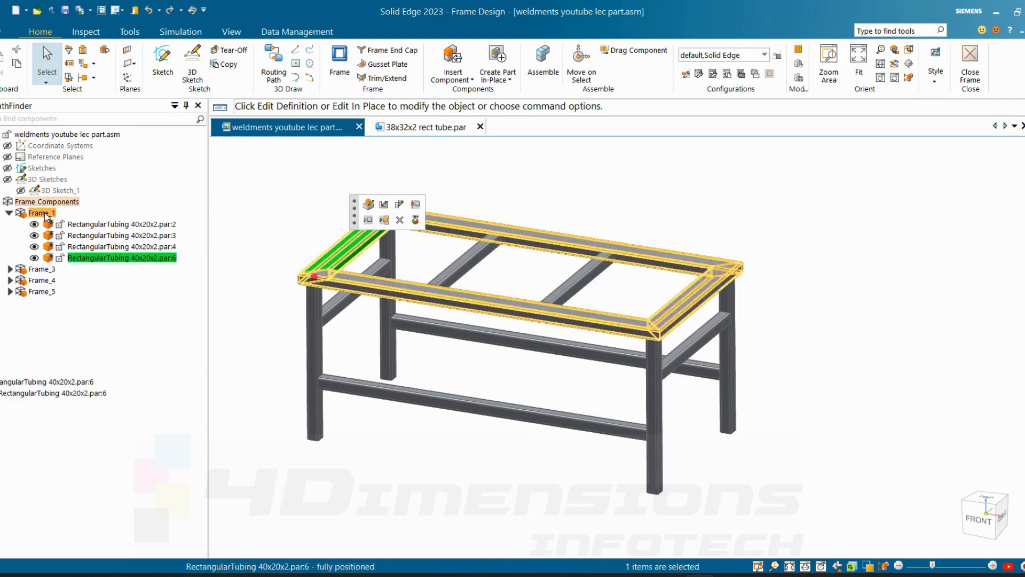
key(Escape)
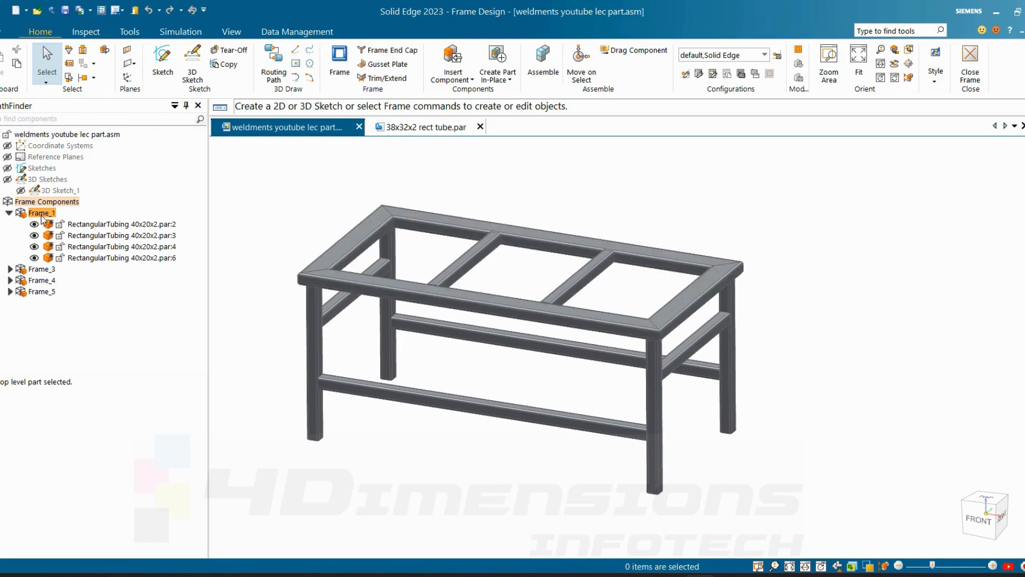
click(42, 216)
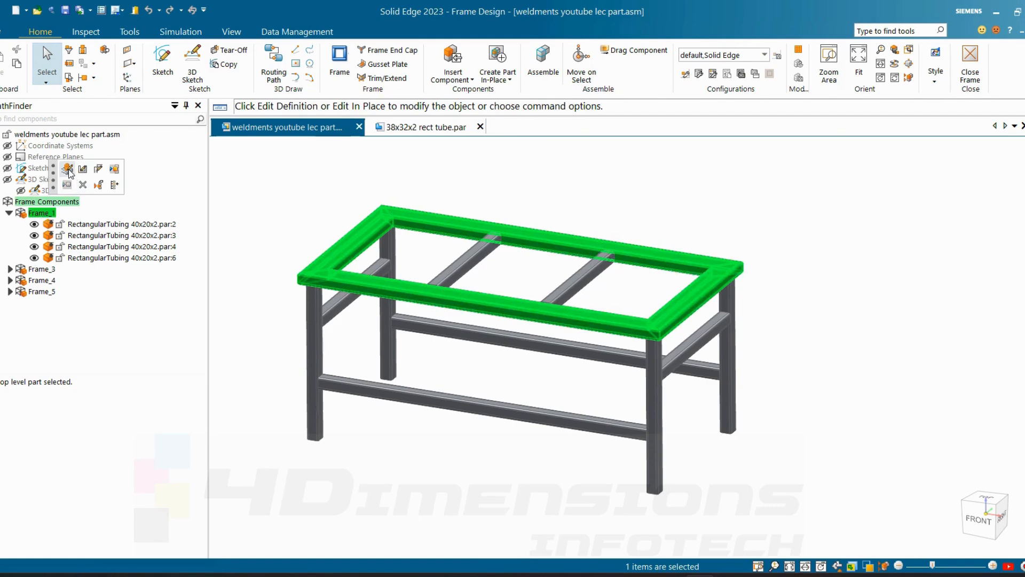
click(69, 172)
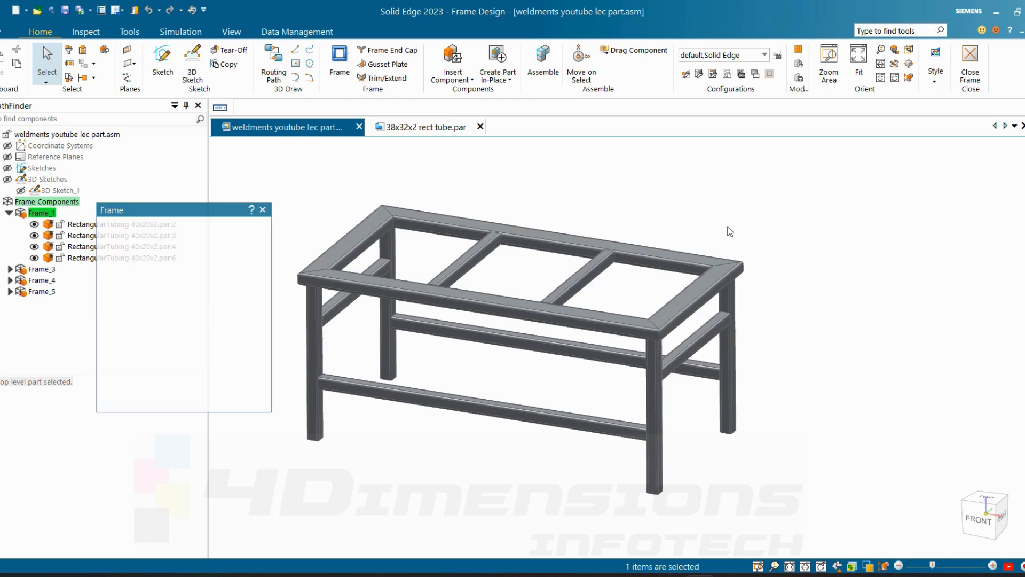
click(161, 251)
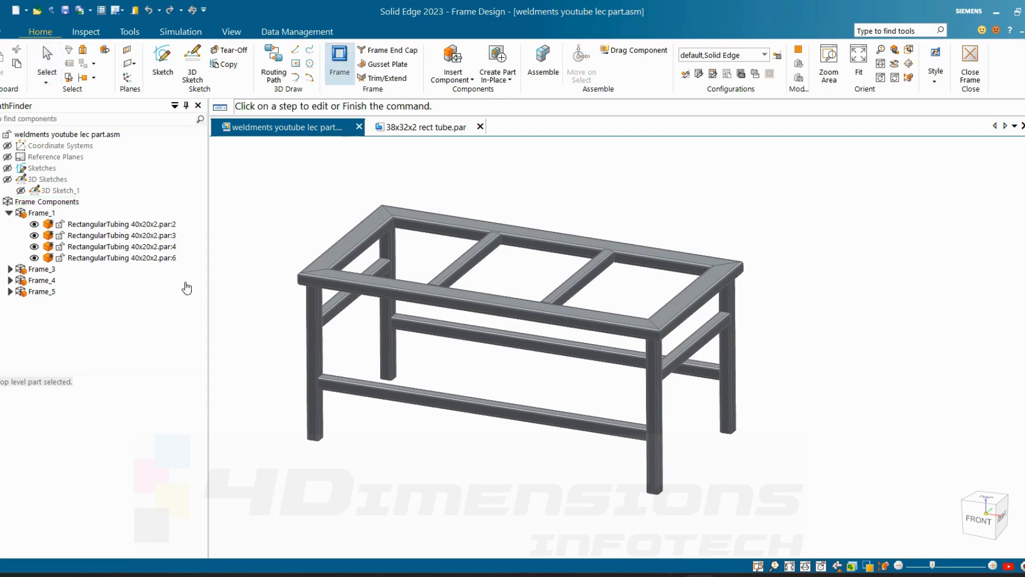
click(370, 227)
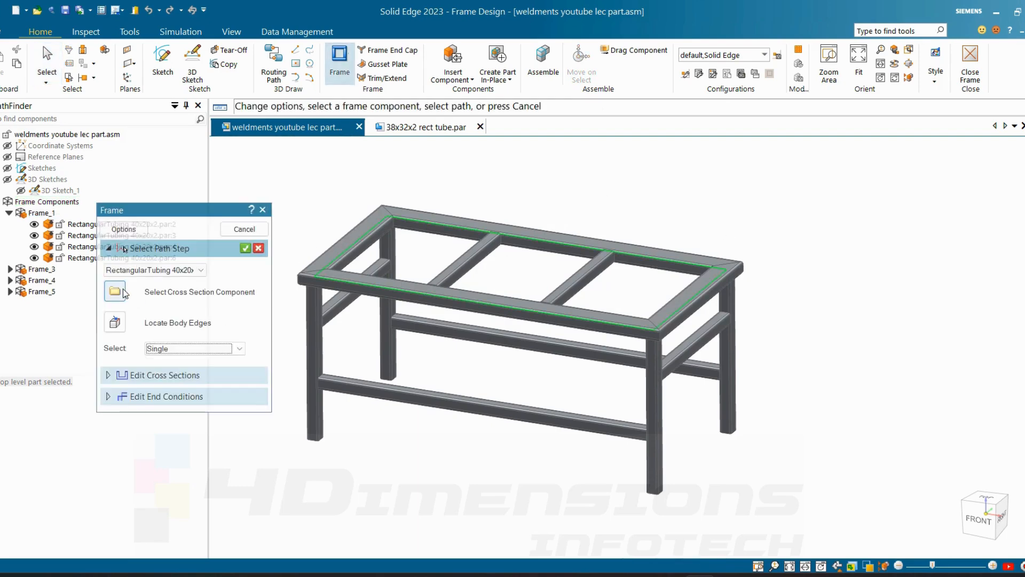
- Replace Frame_1's cross section with 38x32x2 rect tube.par from the DIN folder and apply it to all segments of the frame
click(115, 291)
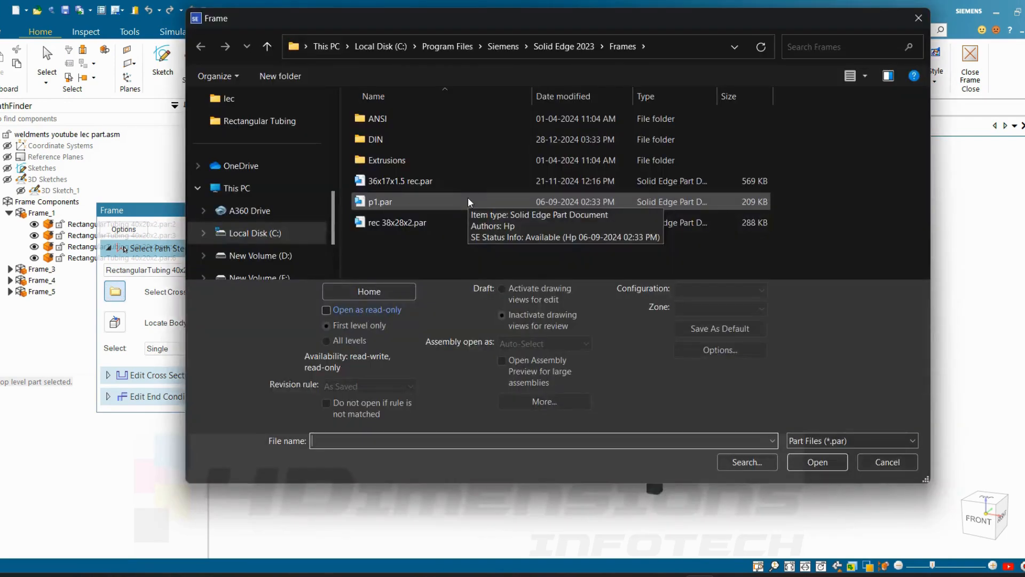
double_click(430, 143)
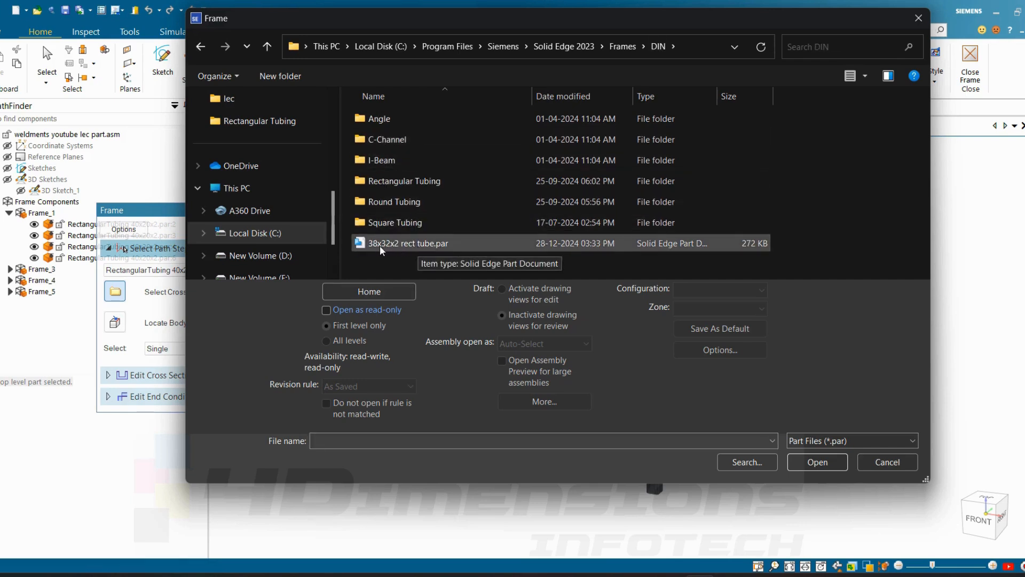
click(434, 242)
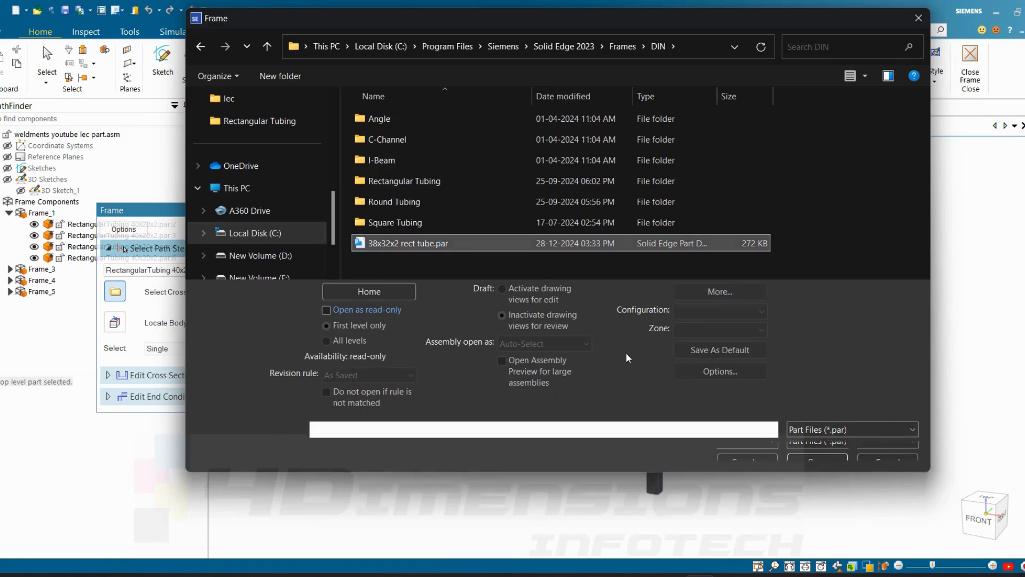
click(829, 454)
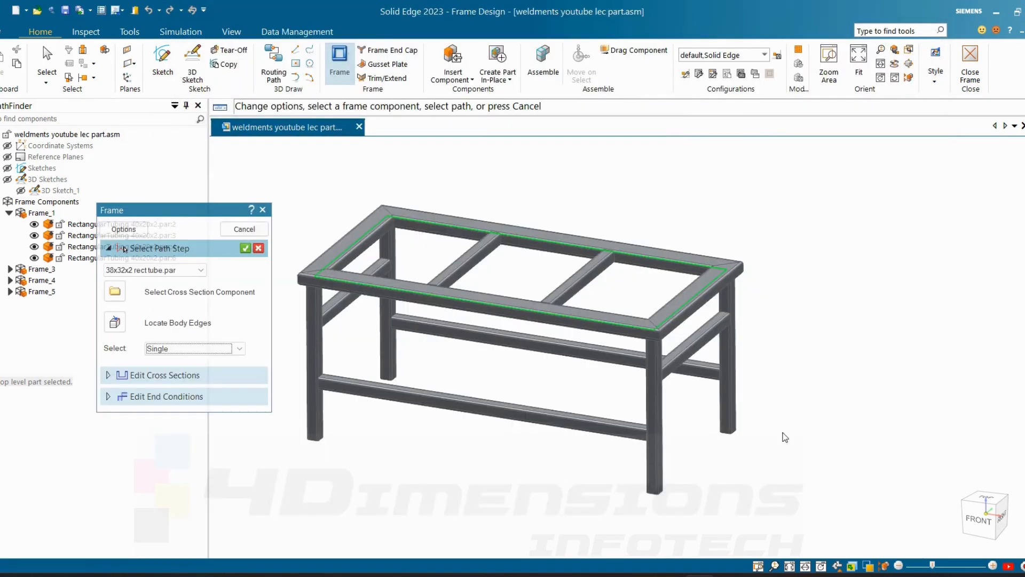
click(245, 249)
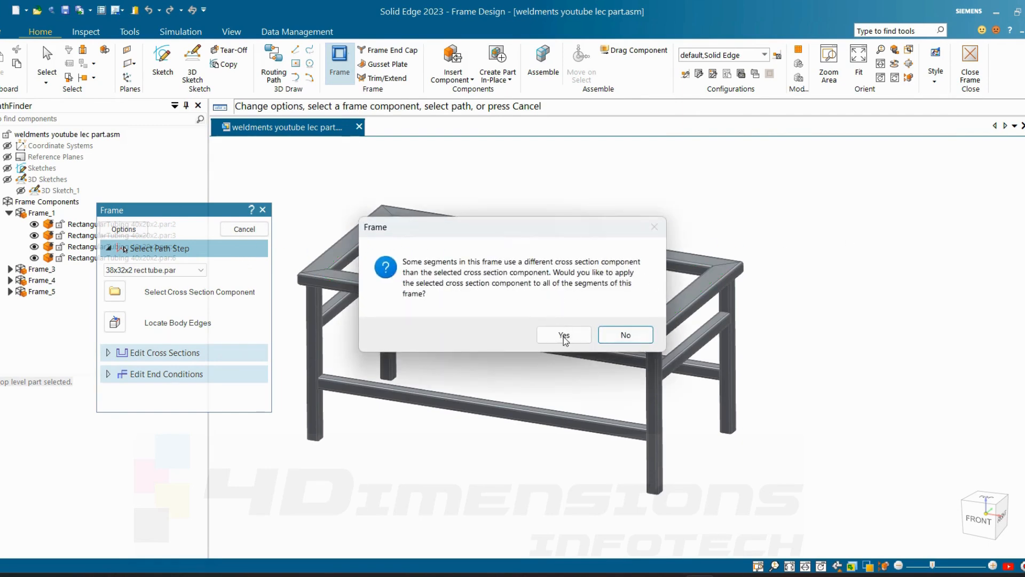
click(565, 336)
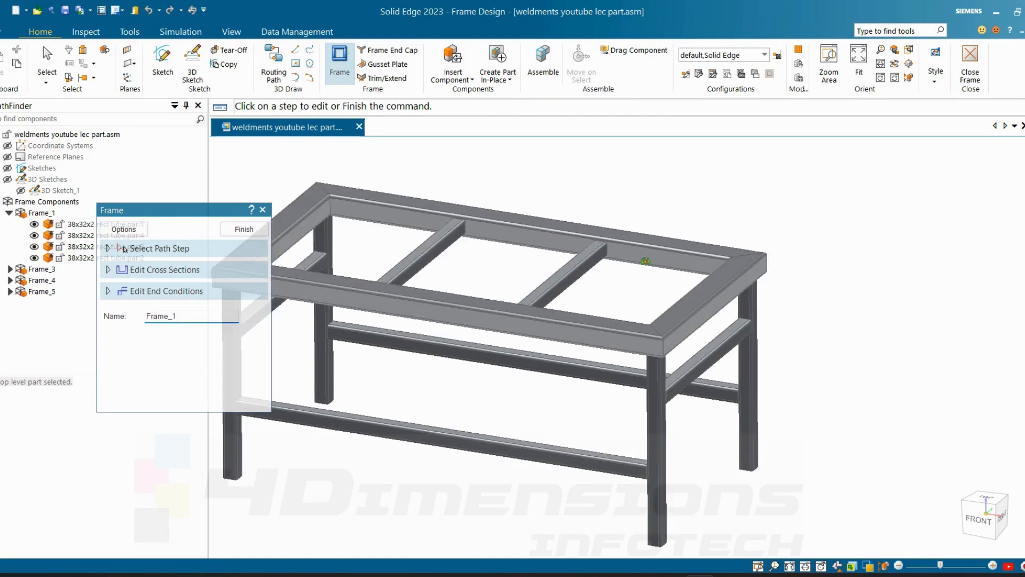
- Finish the frame edit and examine the tabletop's new tubing, its mitred corners and the legs from several angles
scroll(648, 291, down, 5)
middle_drag(654, 304, 556, 229)
scroll(502, 281, up, 5)
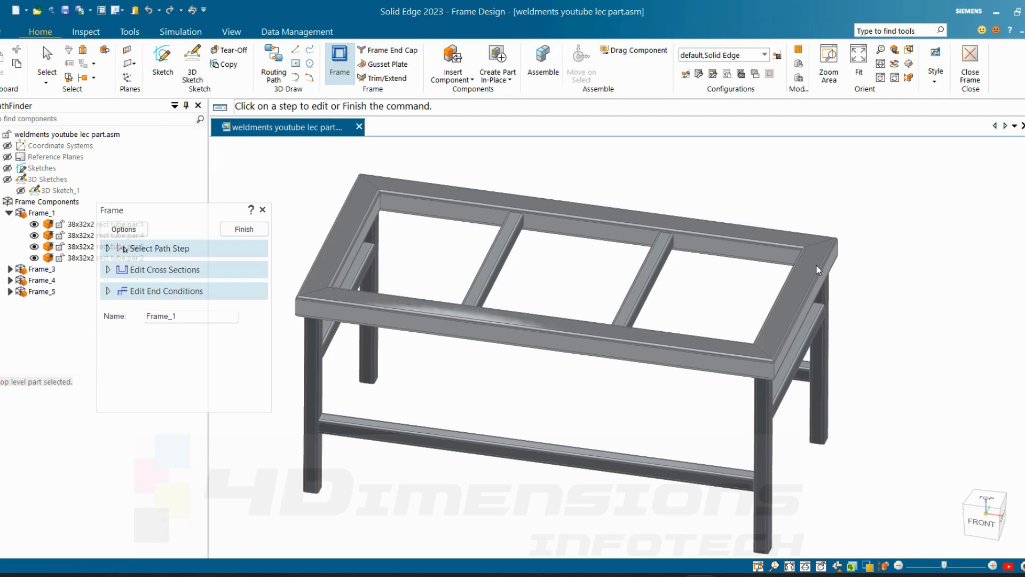
middle_drag(818, 270, 736, 343)
scroll(716, 341, down, 4)
scroll(739, 338, up, 4)
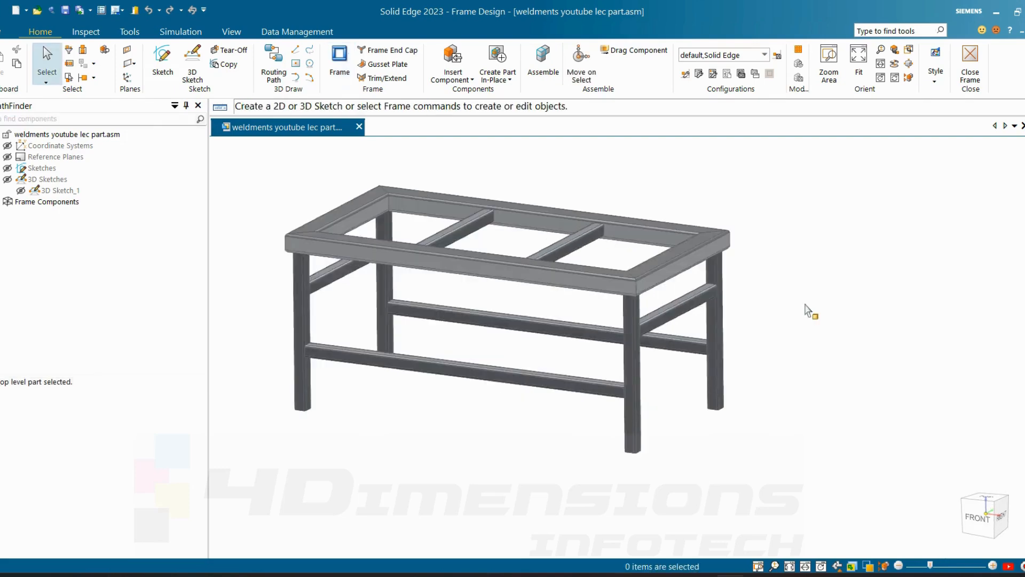
middle_drag(804, 305, 798, 322)
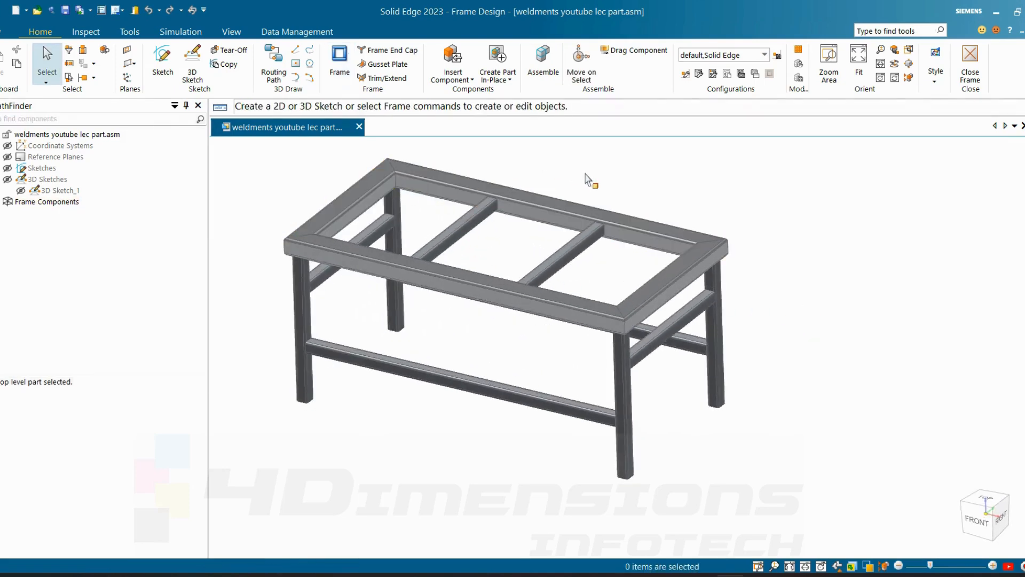
middle_drag(842, 355, 838, 323)
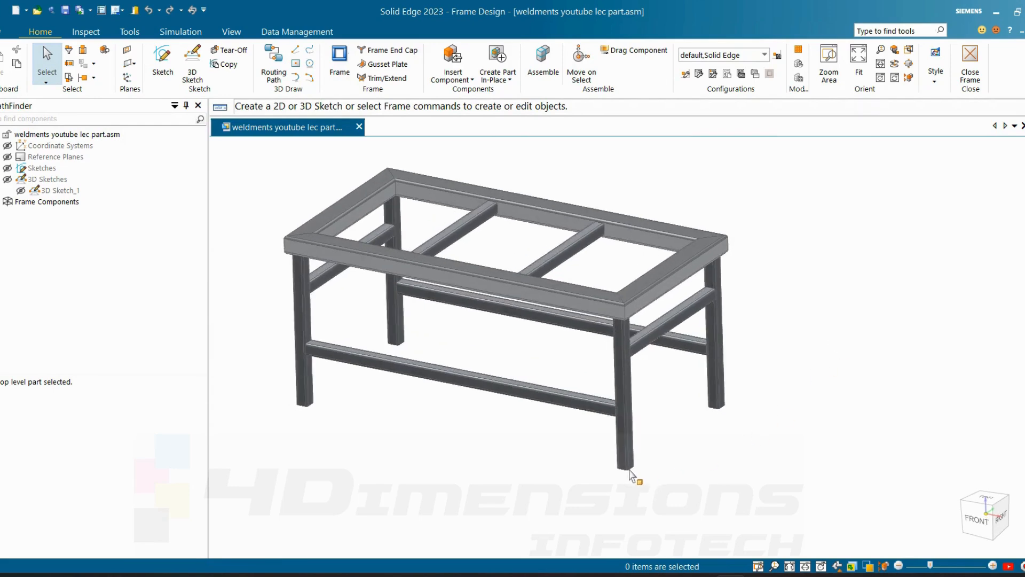
mouse_move(775, 483)
middle_down()
mouse_move(787, 448)
mouse_move(784, 470)
middle_up()
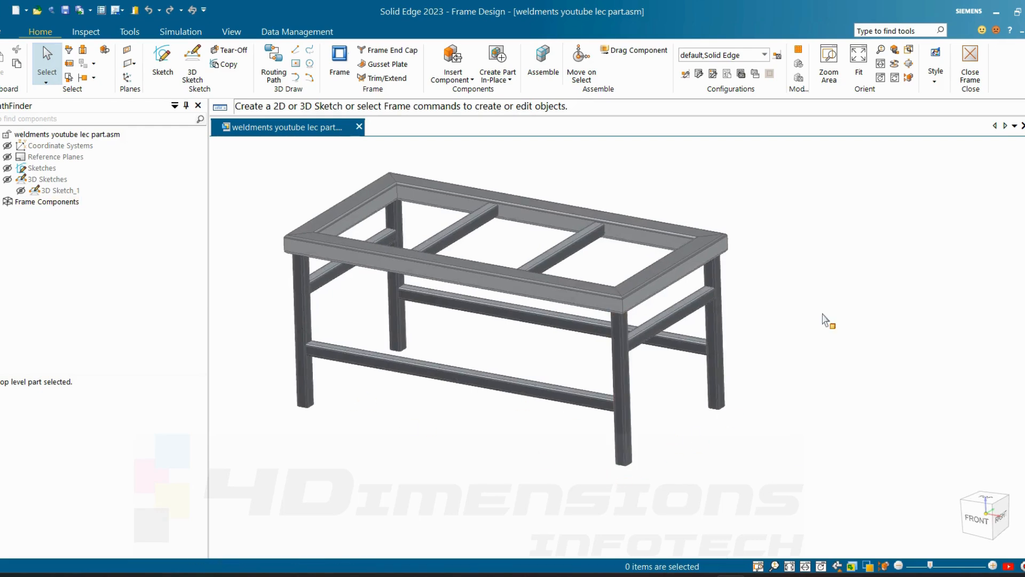
middle_drag(799, 293, 847, 290)
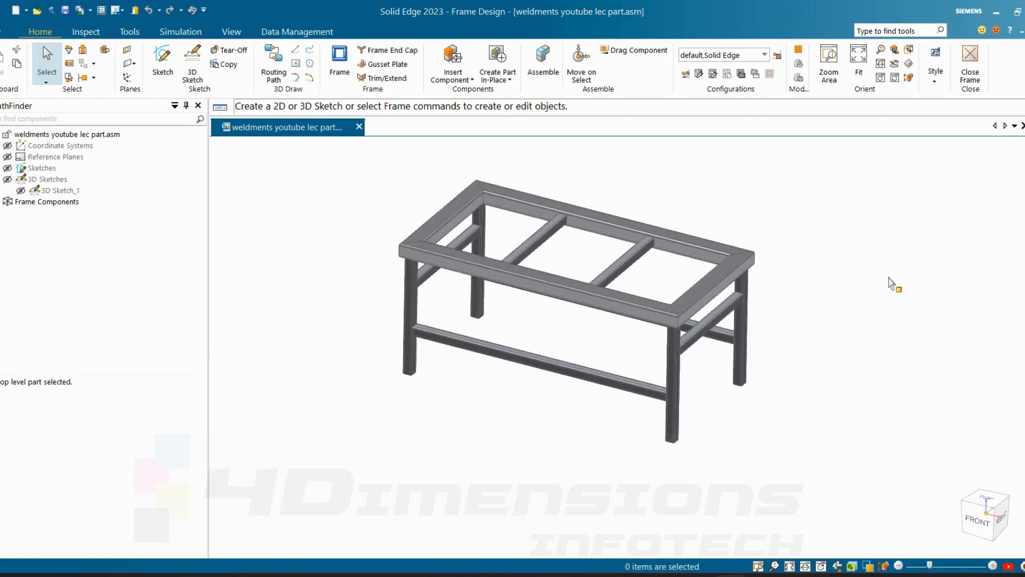
- Create a new part document from the ISO Metric part template
key(ctrl+n)
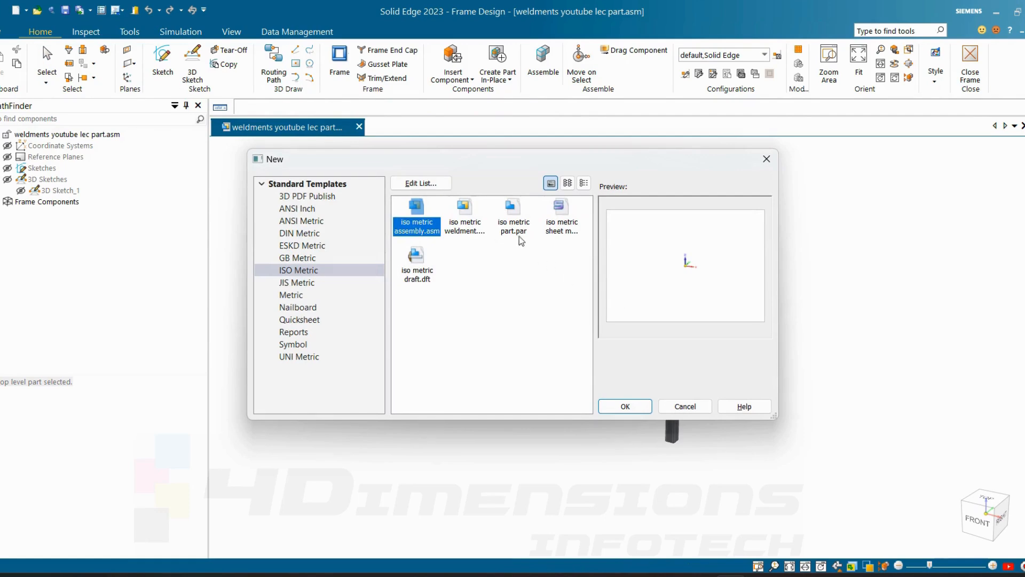
click(515, 227)
click(624, 406)
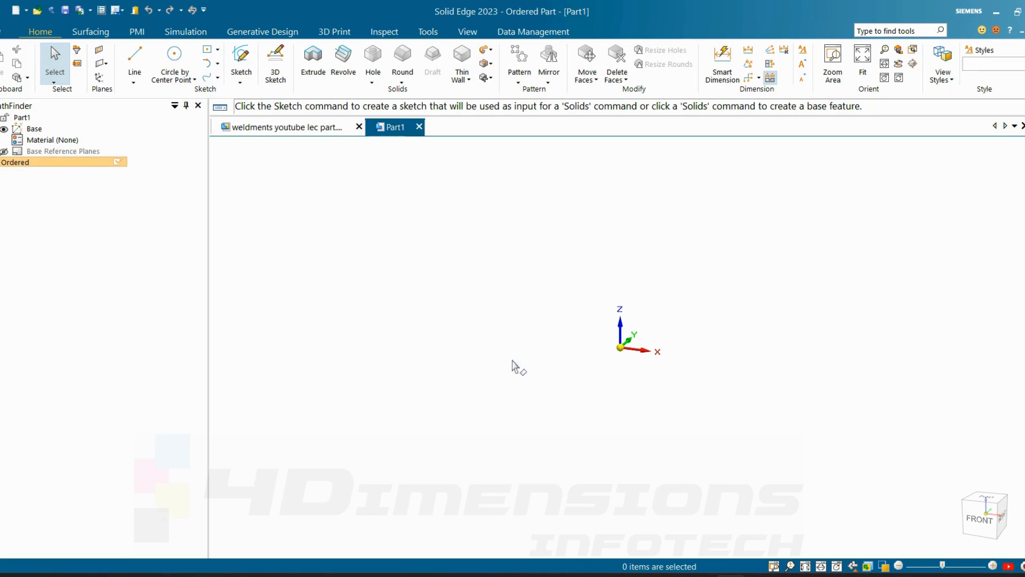
- Sketch a closed right triangle on the Top (xy) plane, with its right angle at the origin and a horizontal leg about 91 mm long
click(241, 60)
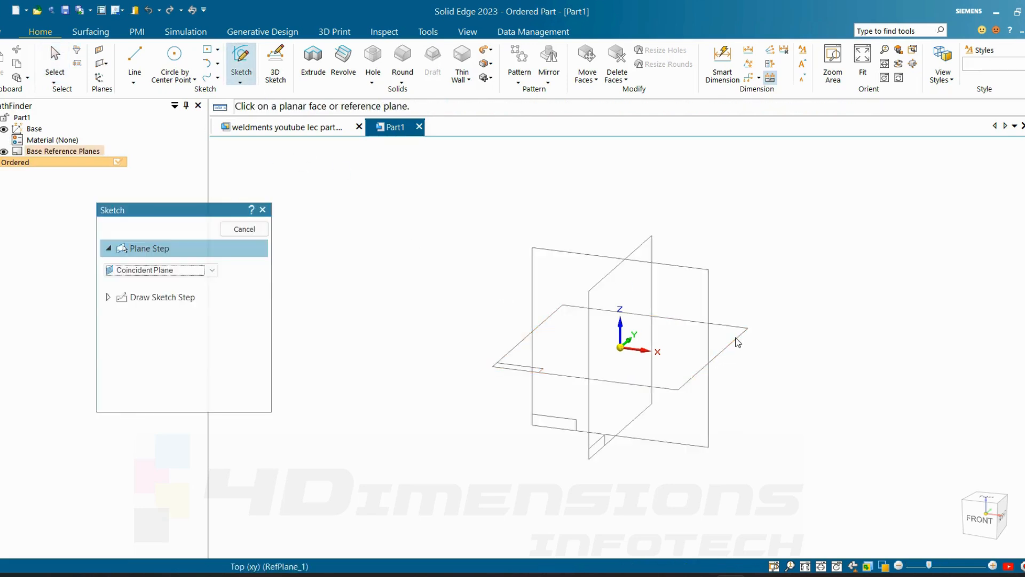
click(734, 338)
click(144, 59)
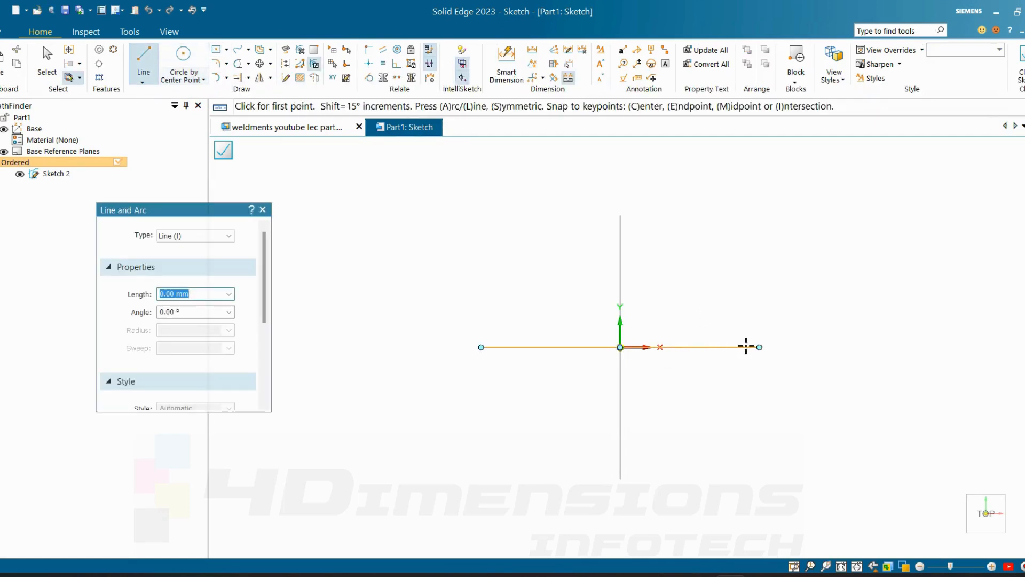
click(842, 347)
click(620, 347)
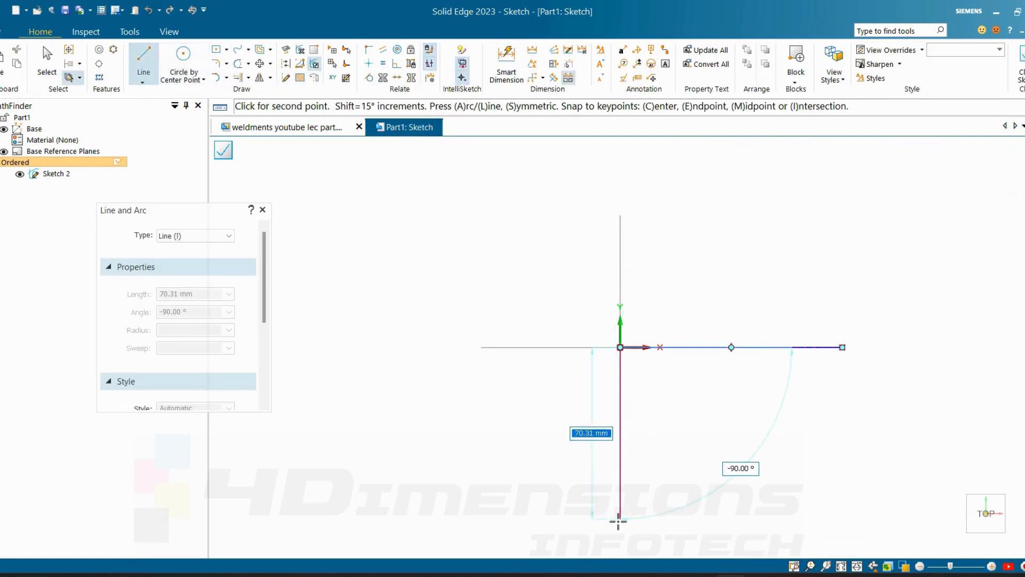
click(619, 525)
click(842, 347)
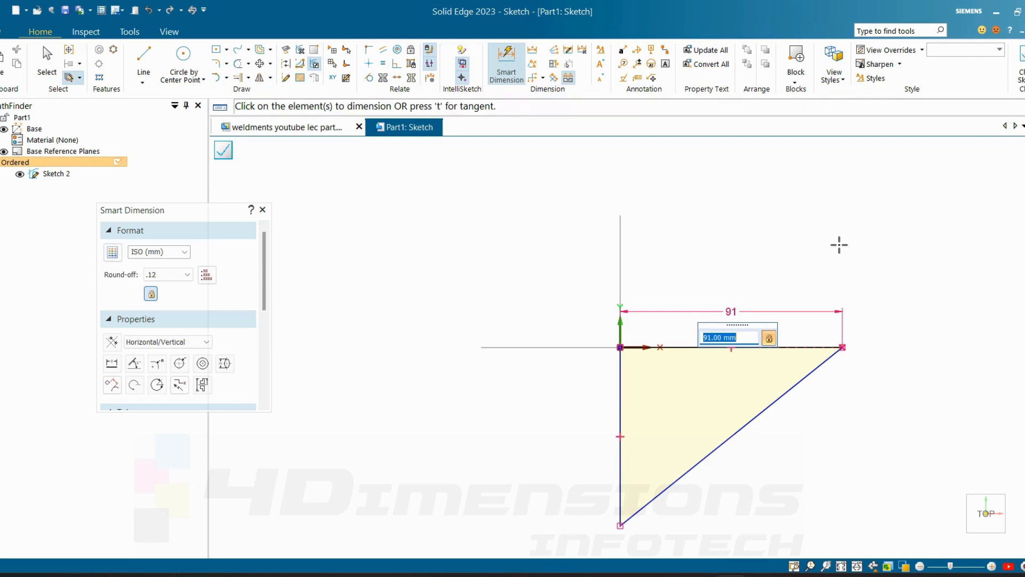
- Set the triangle's horizontal leg to 40 mm and make the vertical leg equal to it
text(40)
key(Return)
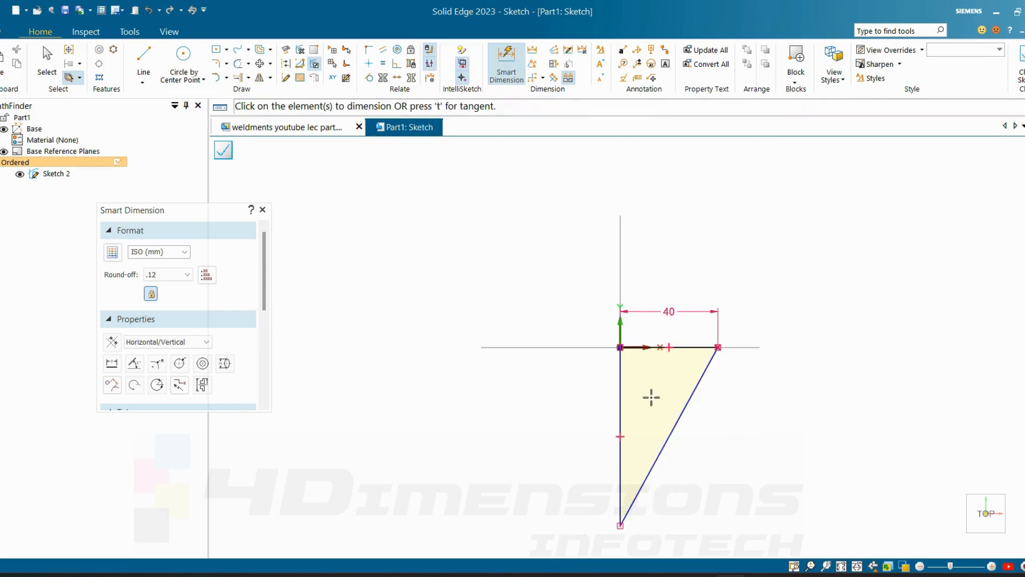
key(Escape)
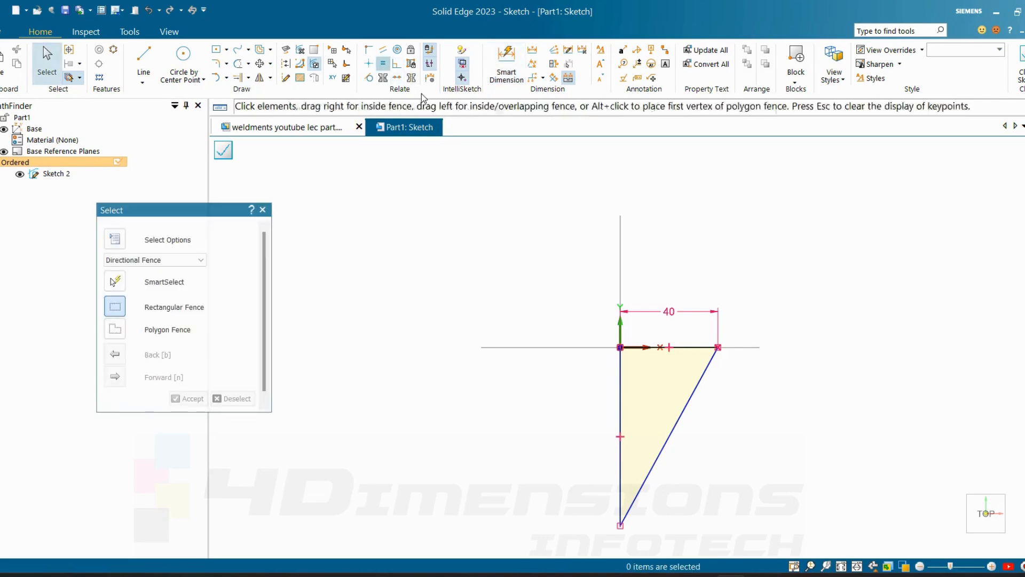
click(659, 348)
click(620, 374)
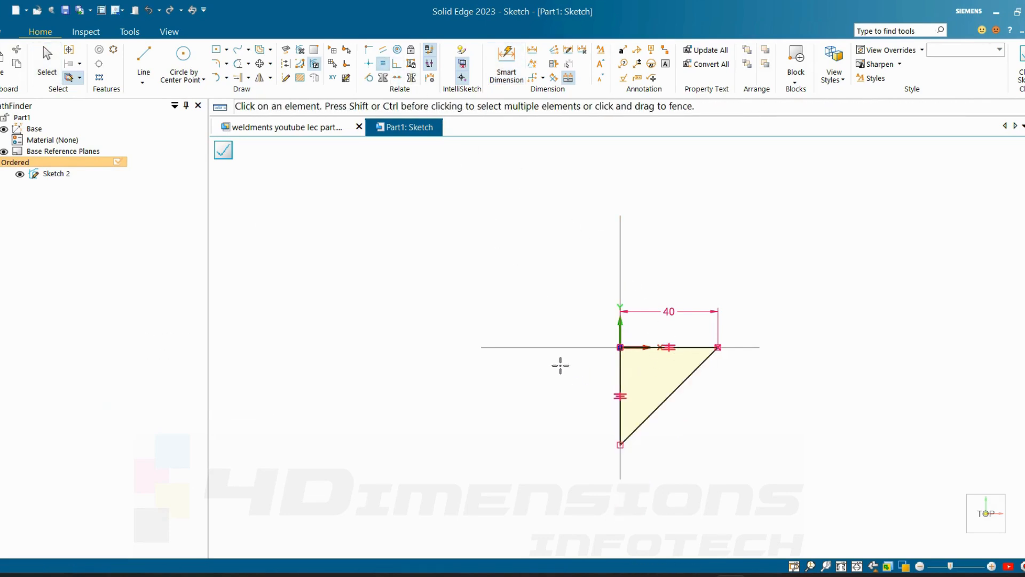
key(Escape)
- Finish the triangle sketch and extrude its chain symmetrically about the sketch plane with a finite extent
scroll(709, 391, up, 2)
middle_drag(725, 350, 694, 355)
scroll(694, 353, down, 1)
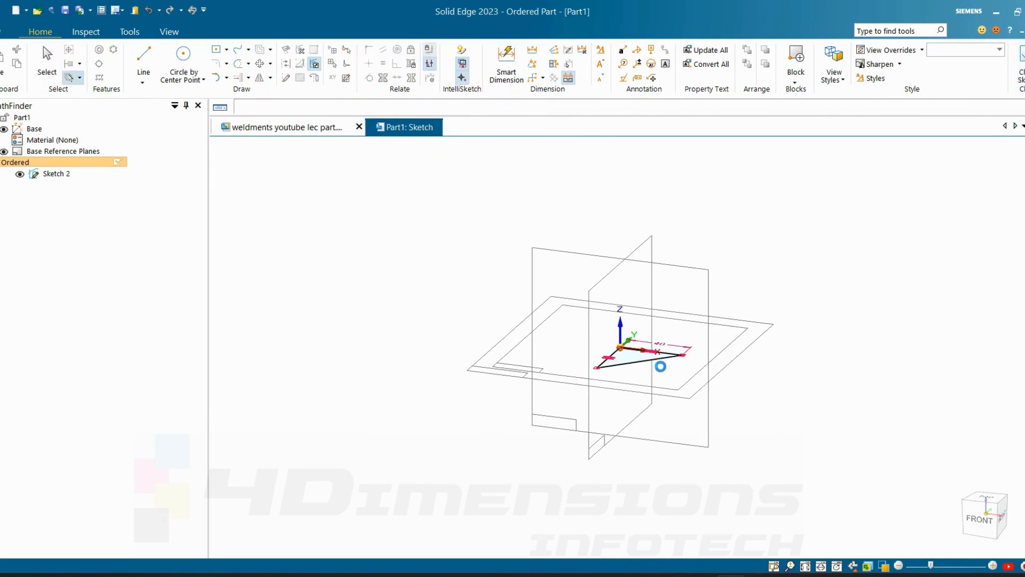
click(313, 58)
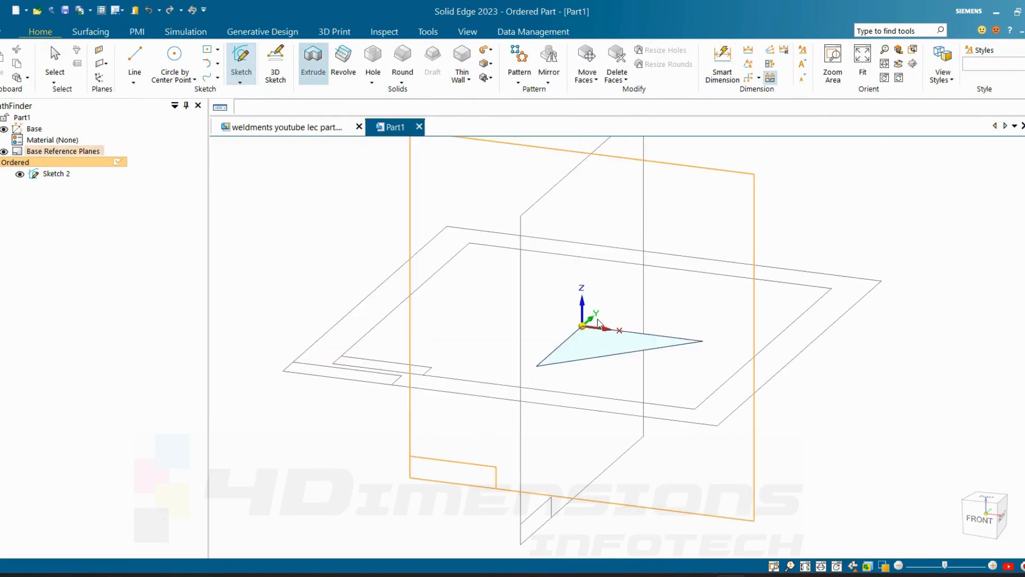
click(594, 356)
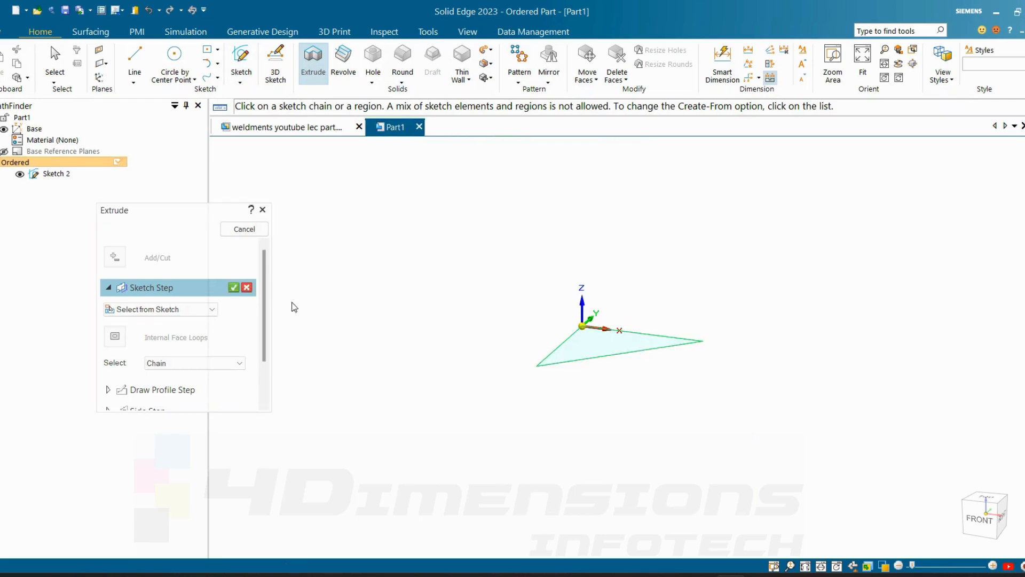
click(233, 288)
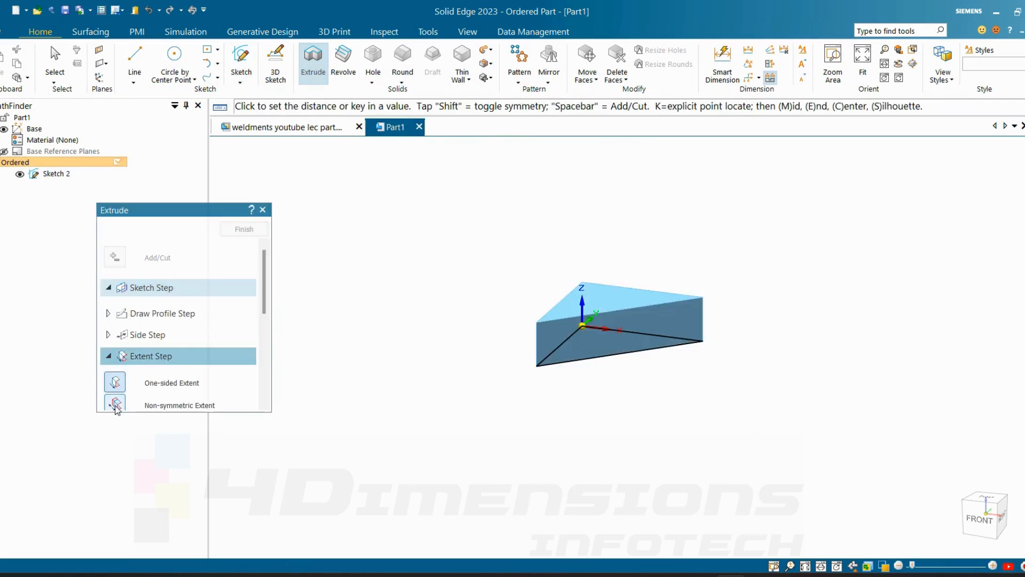
scroll(264, 318, down, 3)
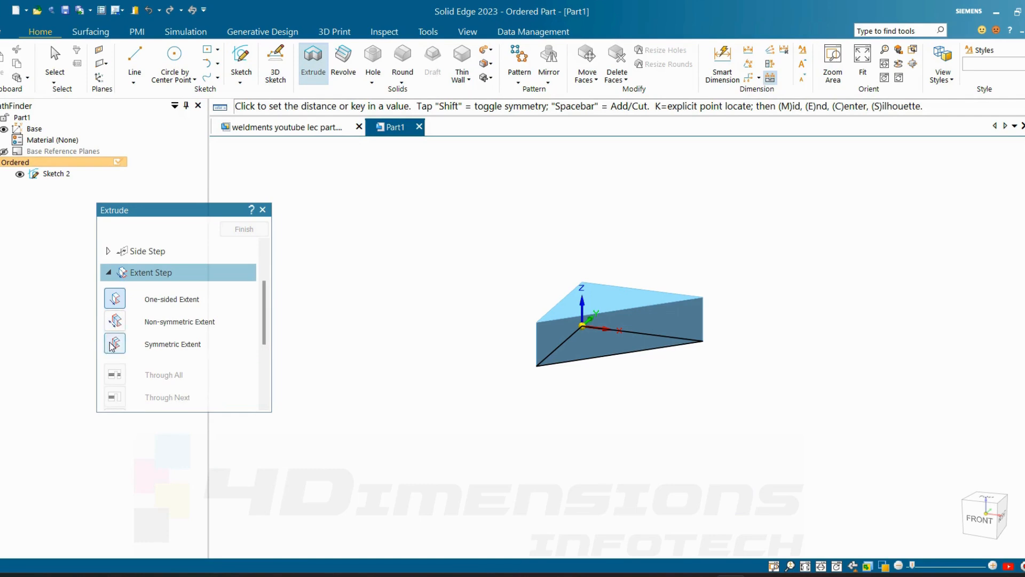
click(114, 344)
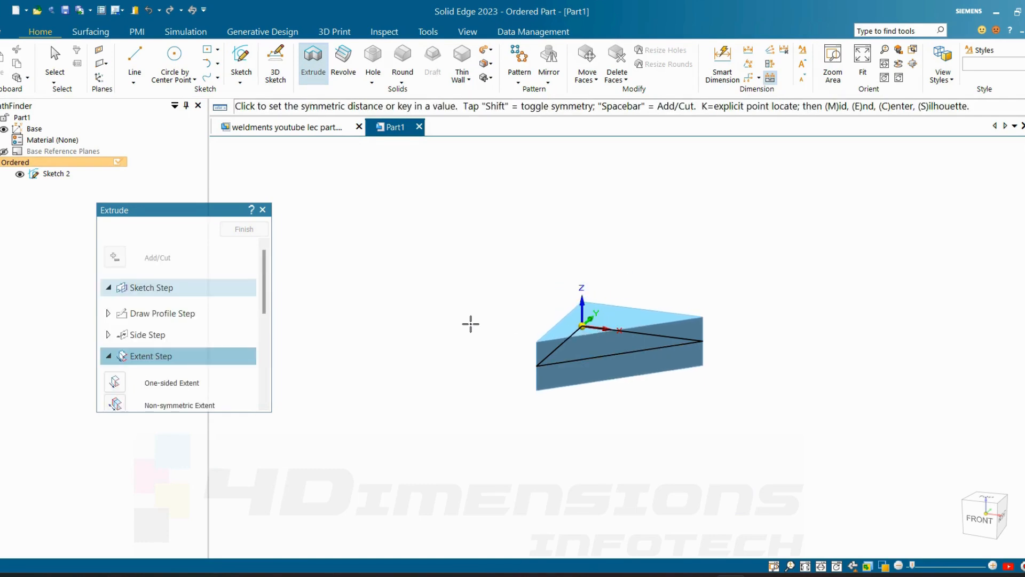
scroll(261, 339, down, 3)
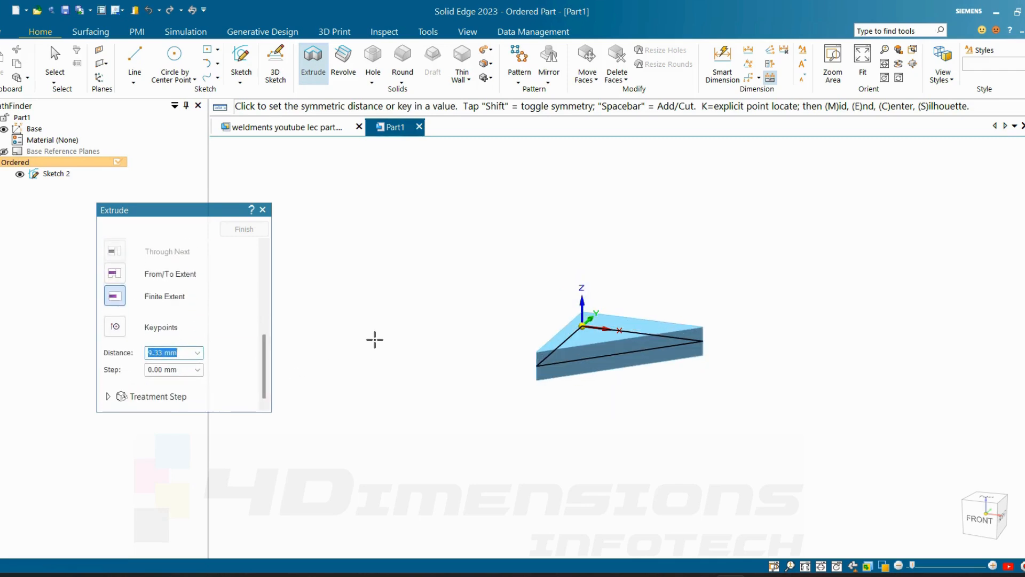
text(20)
key(Tab)
key(Return)
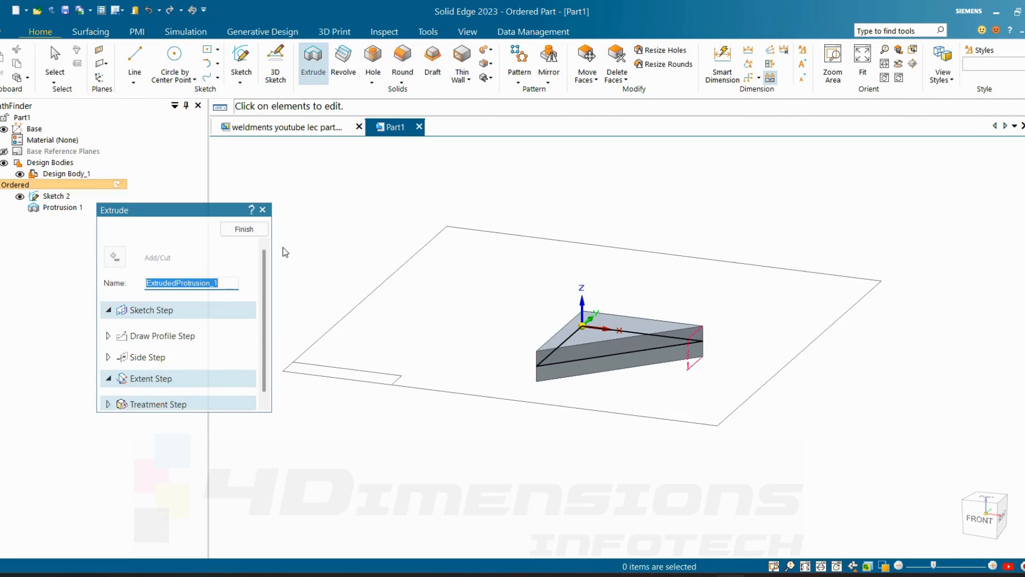
click(244, 228)
key(Escape)
- Hide the triangle's sketch and assign Iron as the part's material
middle_drag(402, 222, 365, 281)
click(20, 195)
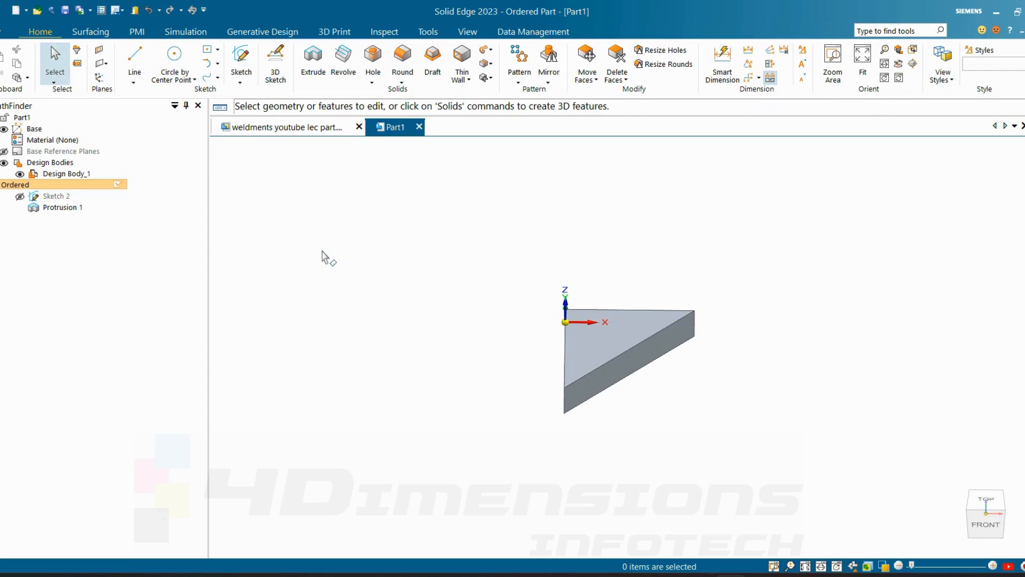
click(54, 140)
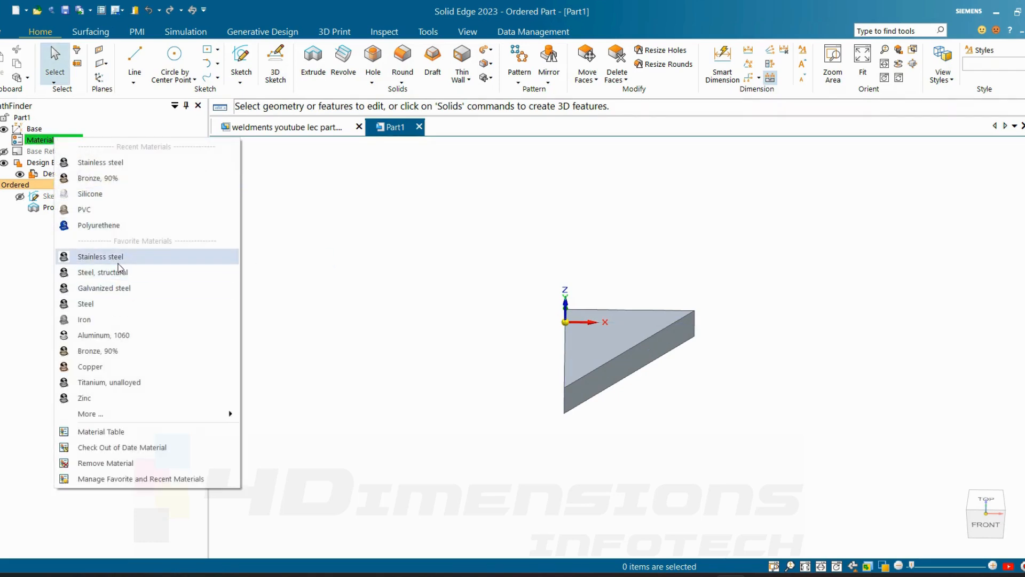
click(84, 319)
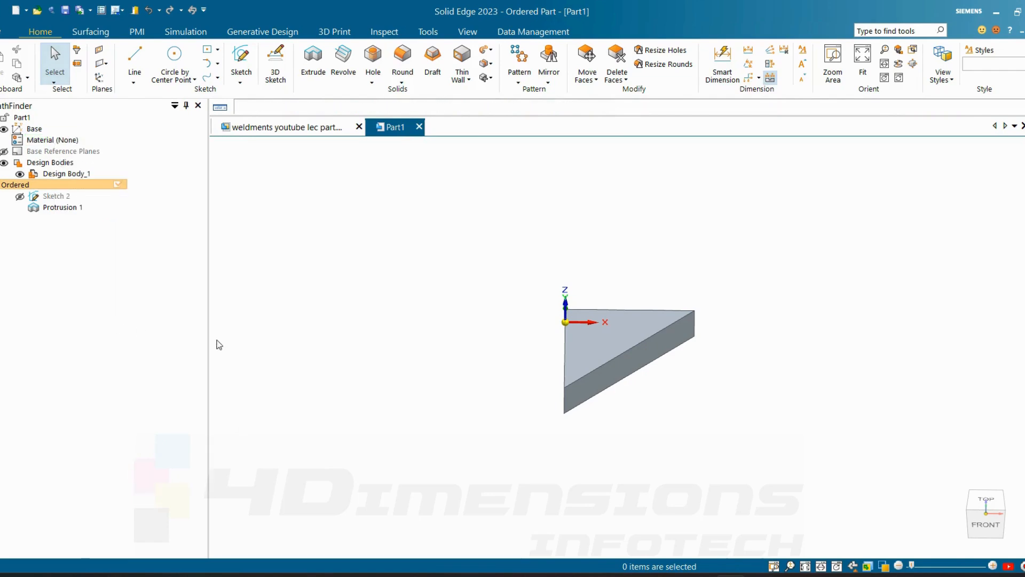
middle_drag(561, 275, 651, 330)
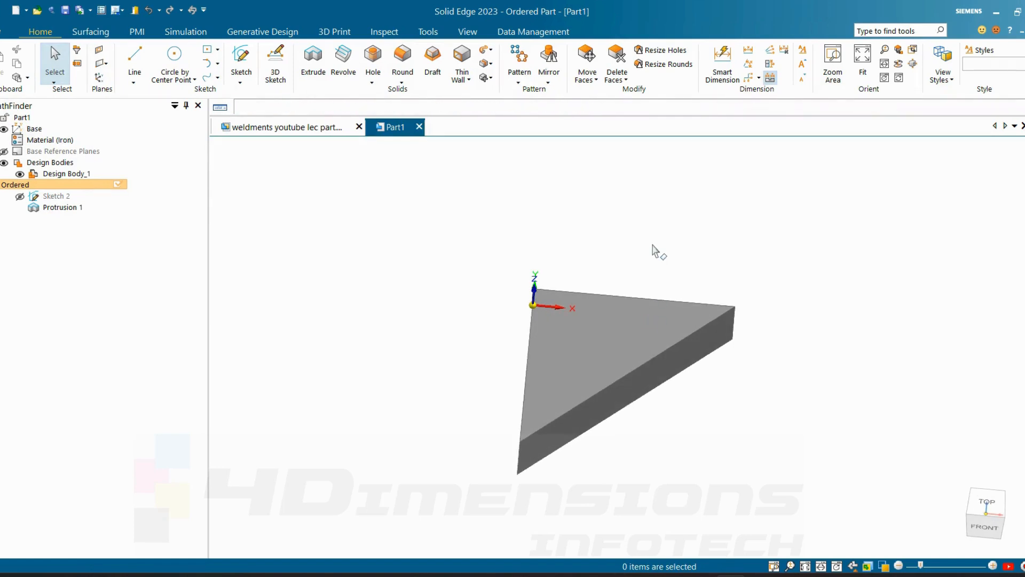
- Save the triangular part as Gusset in the weld ment folder
key(ctrl+s)
click(349, 235)
key(BackSpace)
key(BackSpace)
key(BackSpace)
key(BackSpace)
key(BackSpace)
key(BackSpace)
key(BackSpace)
key(BackSpace)
key(BackSpace)
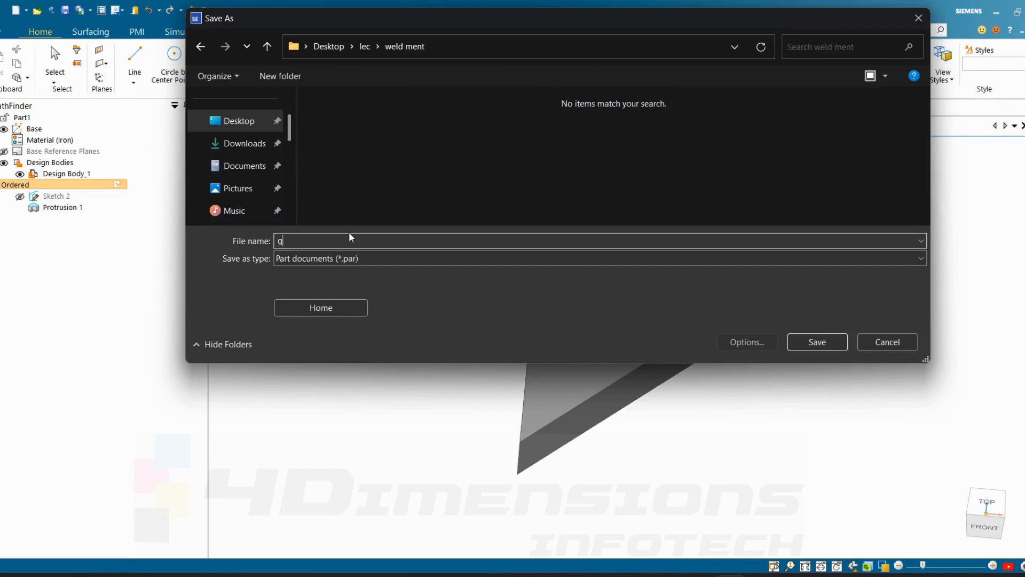
text(Gusset)
click(809, 340)
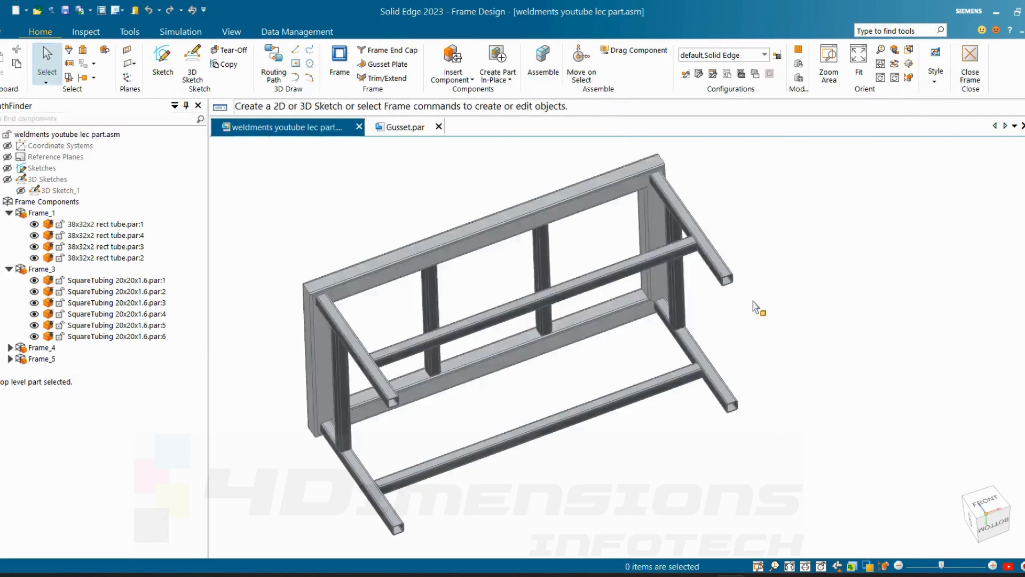
- Create a new part from the ISO Metric part template and start an extrusion profile on the Top (xy) plane
key(ctrl+n)
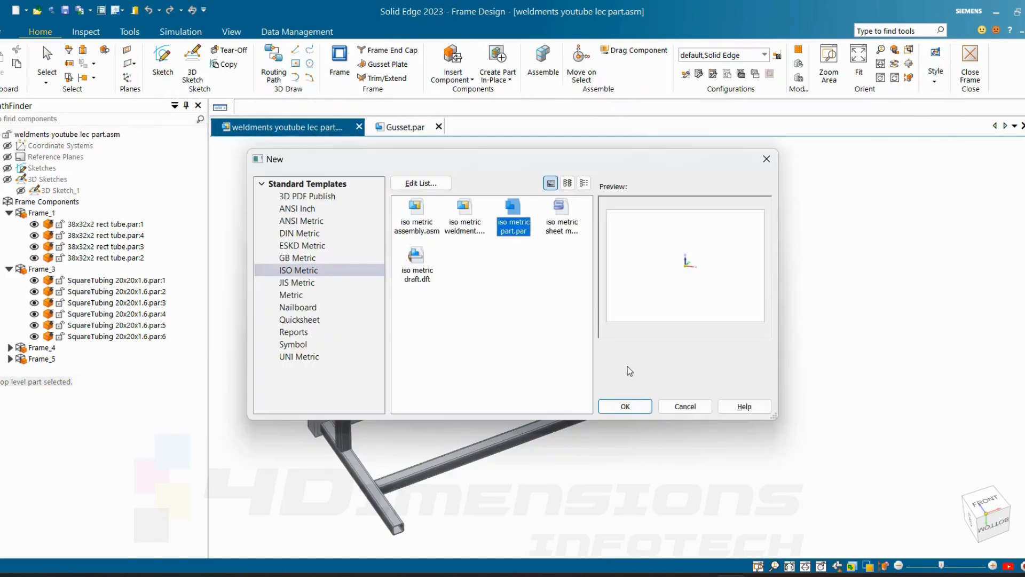
click(626, 406)
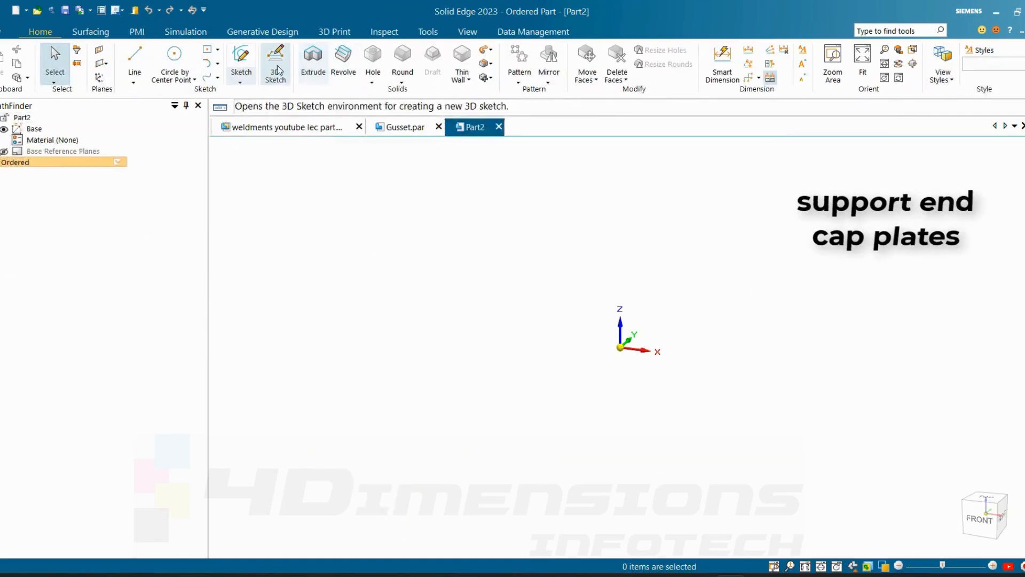
click(691, 343)
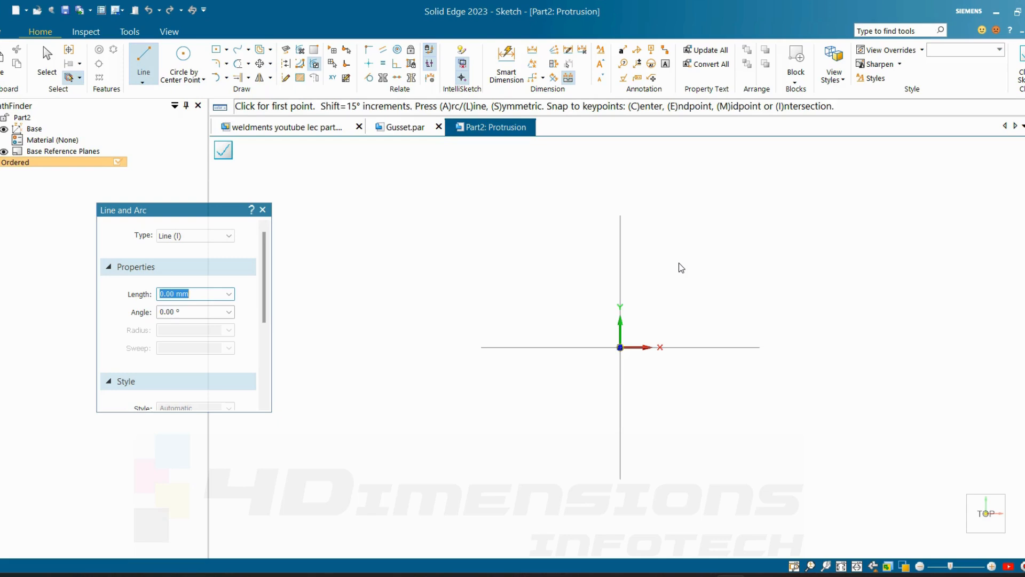
- Sketch a rectangle by center with its centre at the origin
click(227, 49)
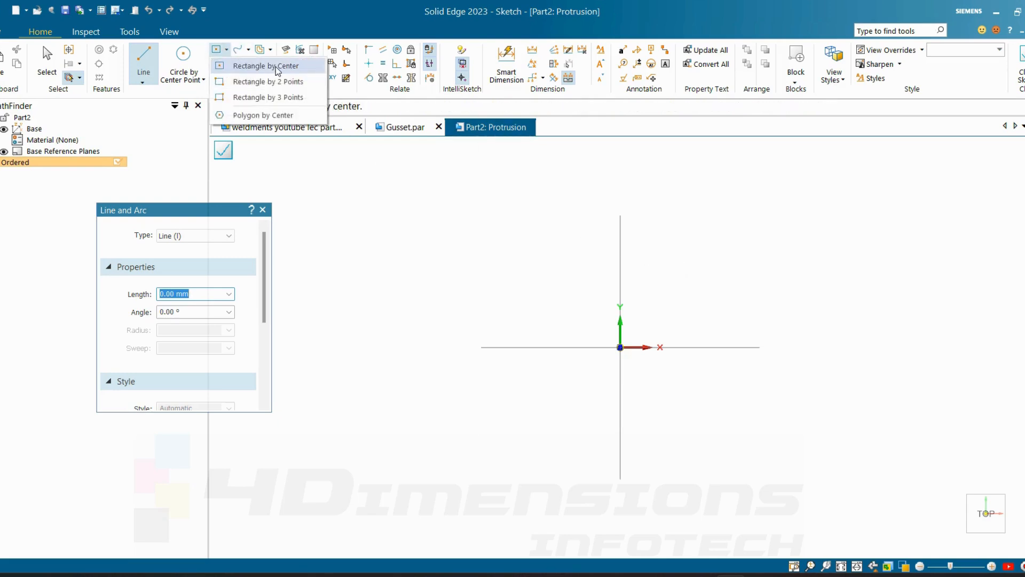
click(274, 66)
click(619, 347)
click(662, 317)
key(Escape)
- Dimension the rectangle's width to 35 mm and make its horizontal and vertical sides equal
scroll(708, 271, down, 3)
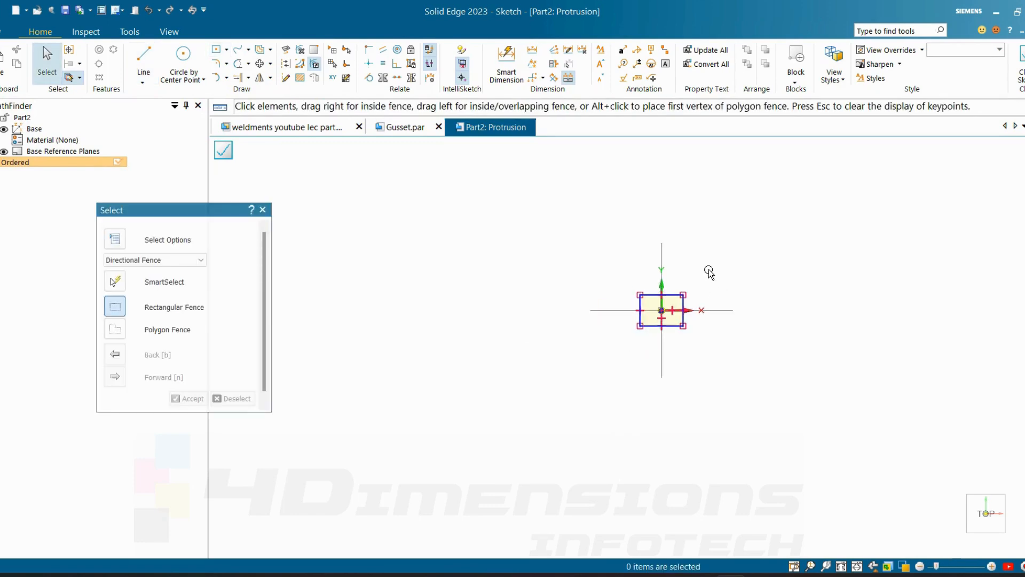
middle_drag(709, 272, 707, 236)
scroll(695, 304, up, 3)
scroll(695, 306, down, 1)
middle_drag(694, 305, 670, 334)
scroll(670, 333, up, 1)
right_drag(669, 334, 666, 390)
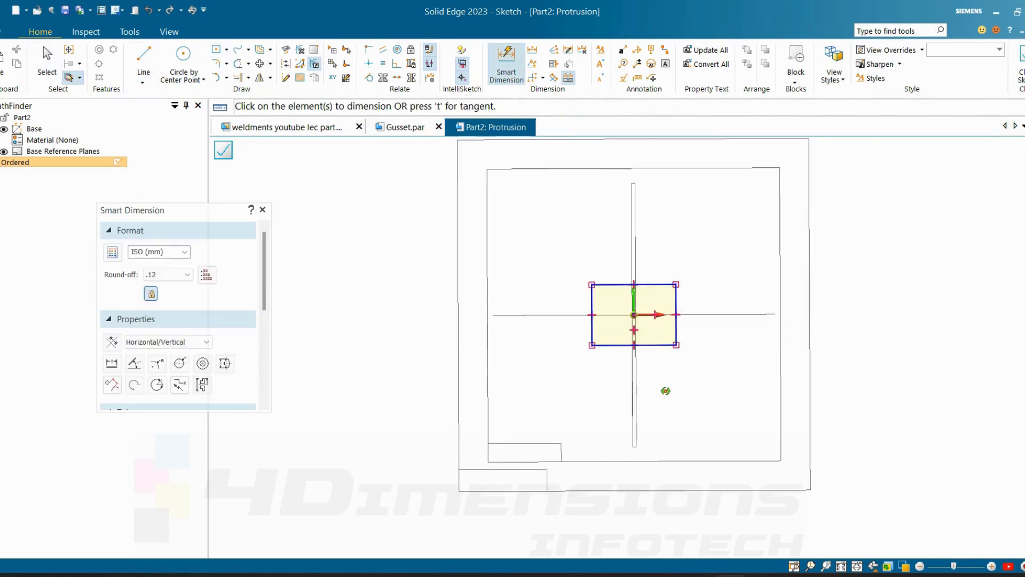
scroll(634, 310, up, 2)
scroll(621, 317, up, 1)
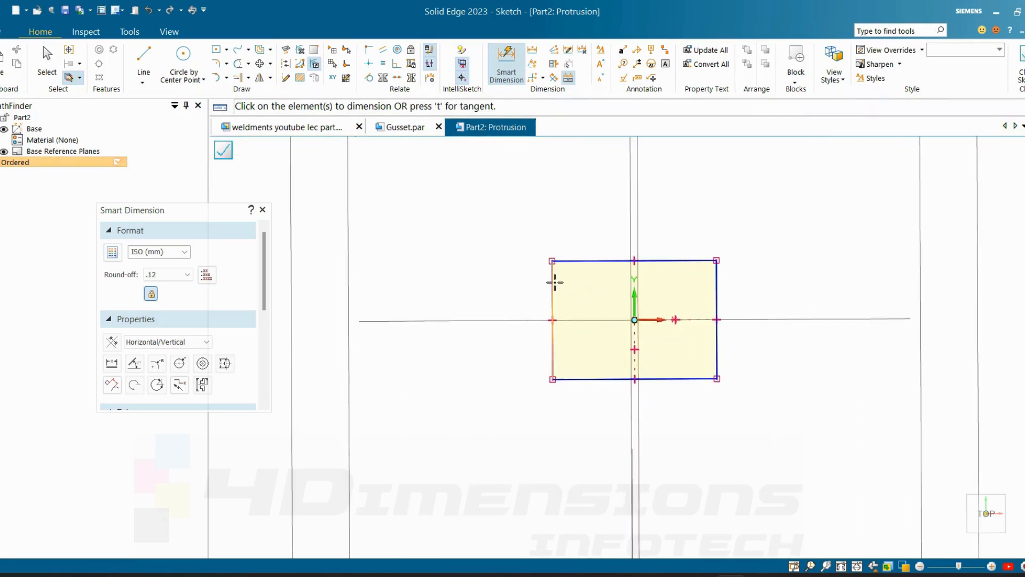
click(553, 282)
click(716, 291)
click(811, 245)
text(35)
key(Return)
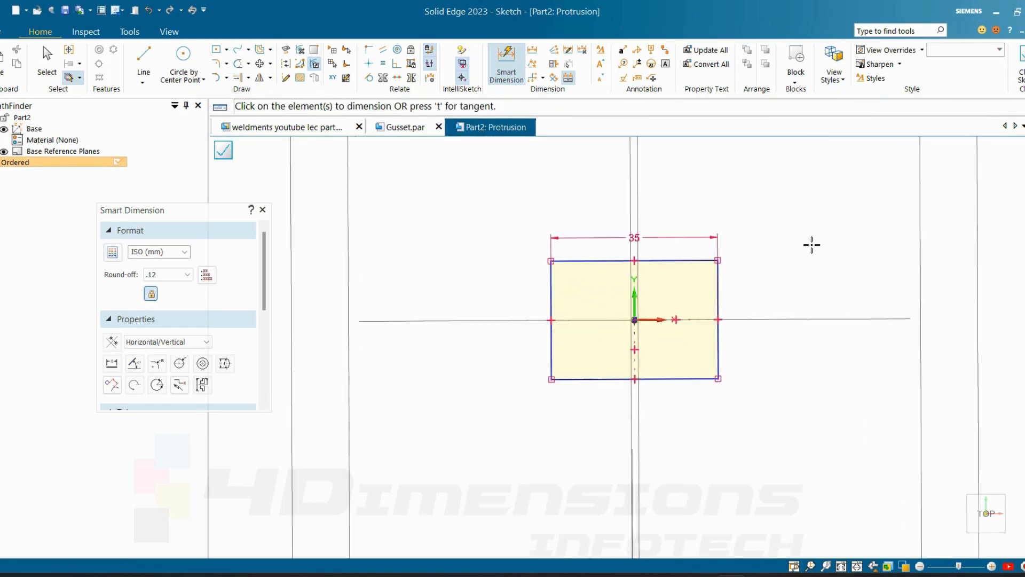
click(383, 63)
key(Escape)
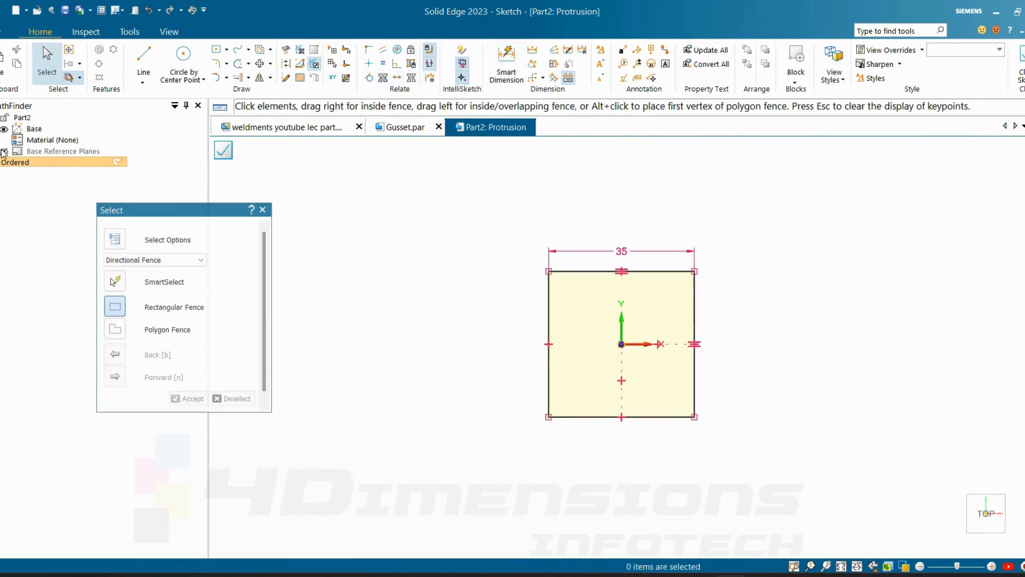
- Finish the square profile and extrude it symmetrically about the Top plane into a plate
middle_drag(504, 263, 577, 120)
click(1021, 65)
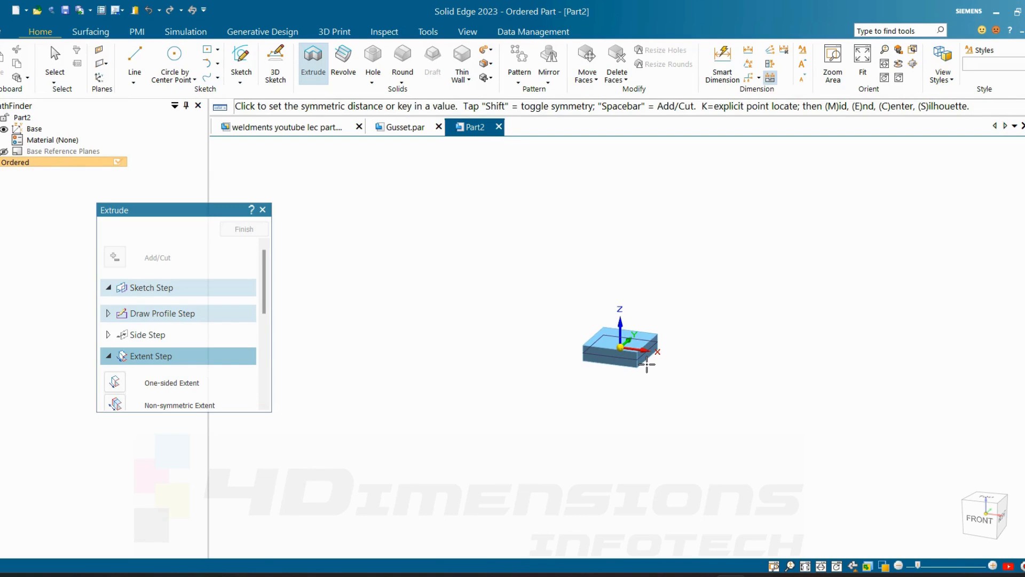
click(647, 364)
key(Return)
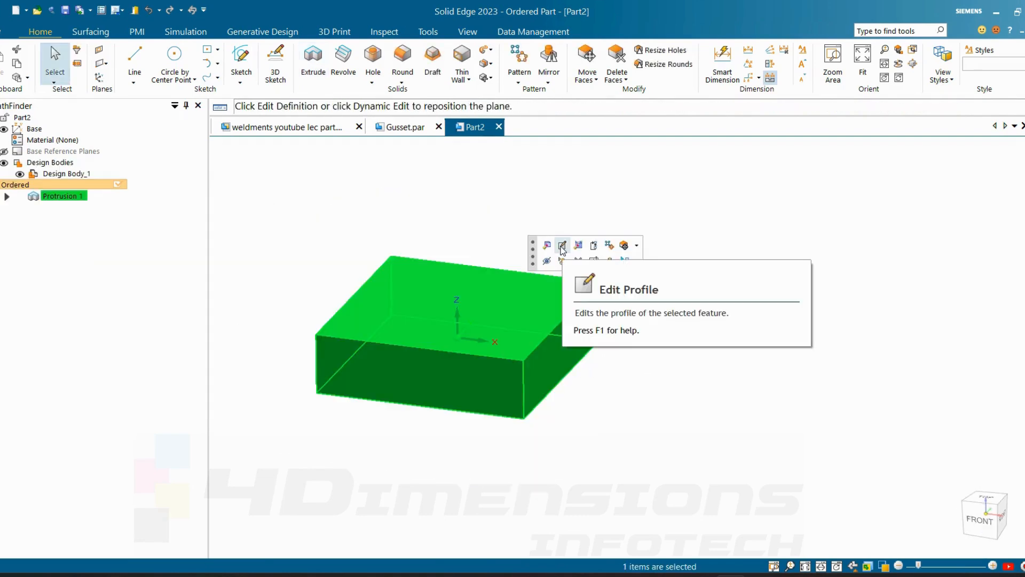
- Edit the plate extrusion's profile, setting the width to 40 mm and removing the equal relation between its sides
click(561, 246)
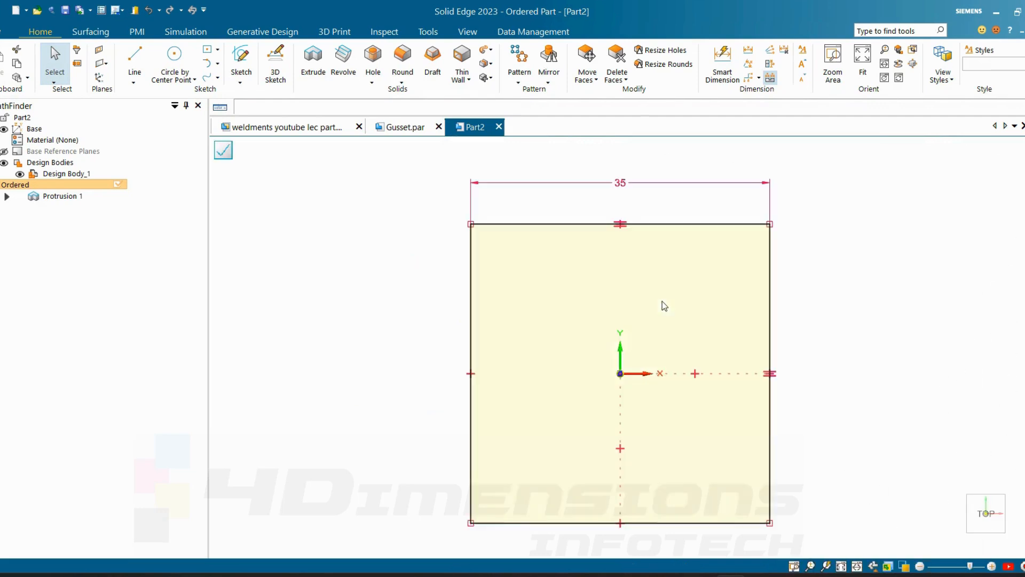
scroll(651, 274, down, 3)
click(653, 244)
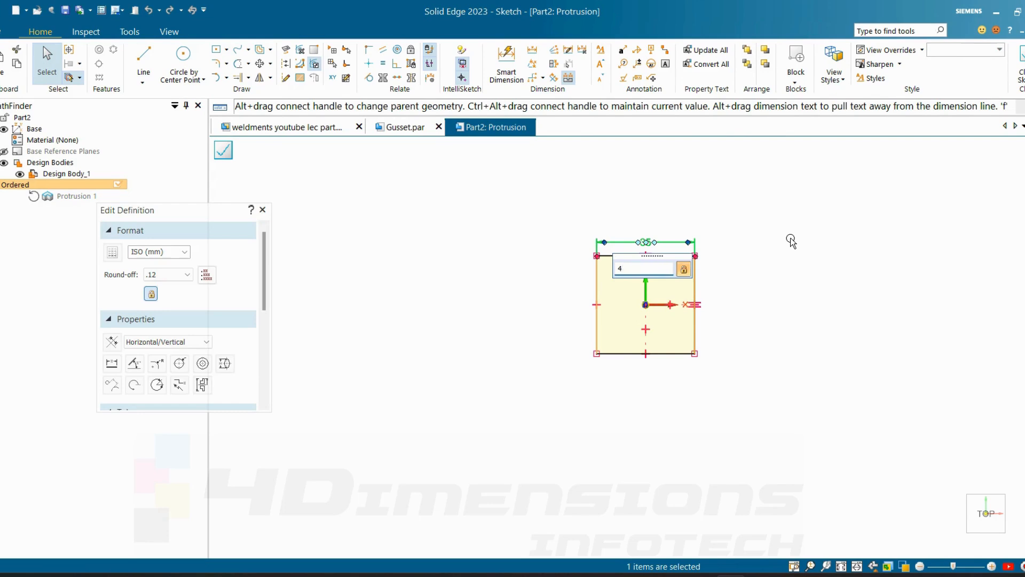
key(Return)
click(732, 299)
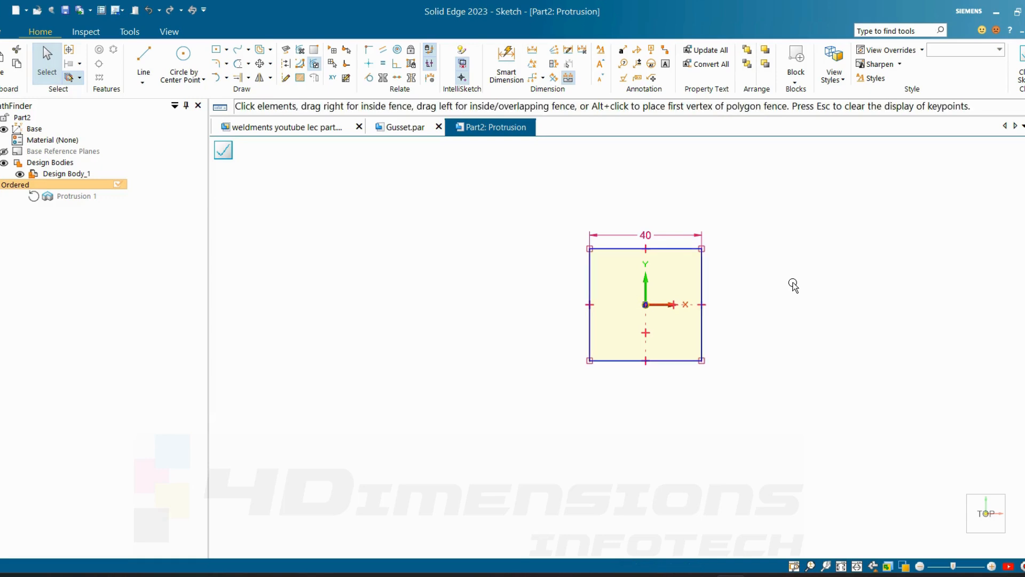
- Dimension the profile's height to 30 mm and finish the profile and the extrusion edit
click(506, 63)
click(702, 283)
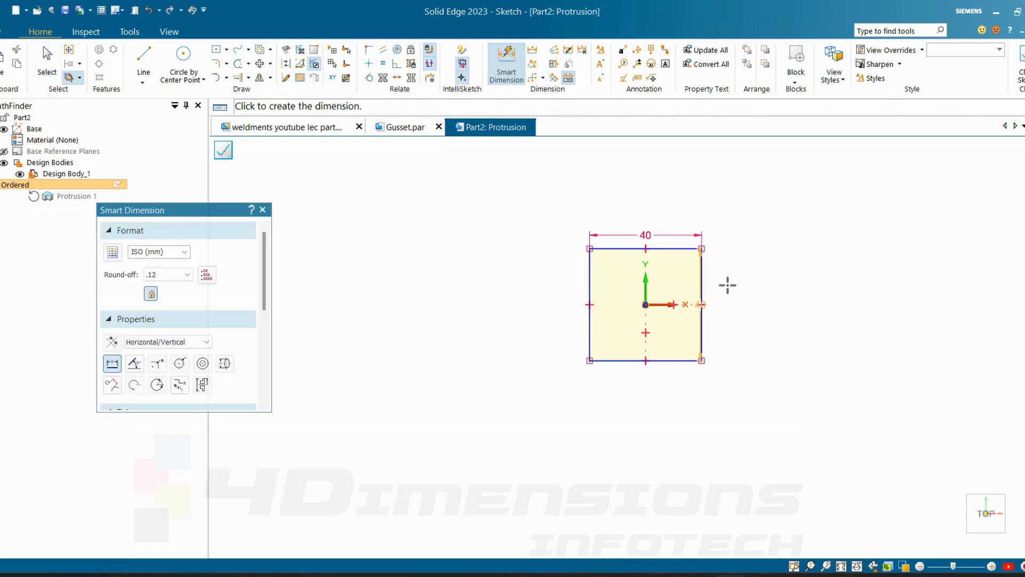
click(745, 293)
text(30)
key(Return)
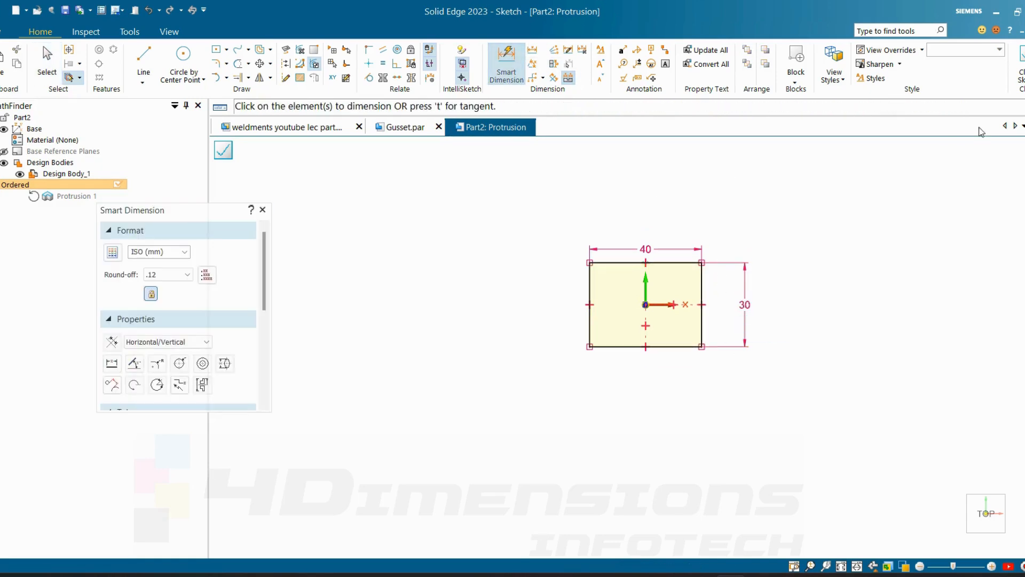
key(Escape)
click(1020, 67)
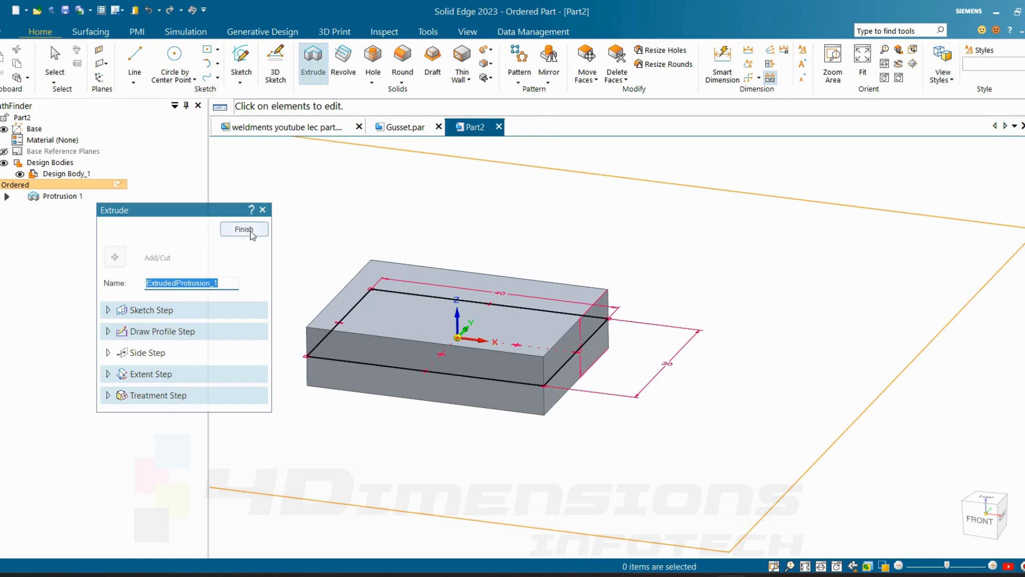
click(251, 229)
- Assign Galvanized steel as the plate's material
scroll(662, 291, down, 5)
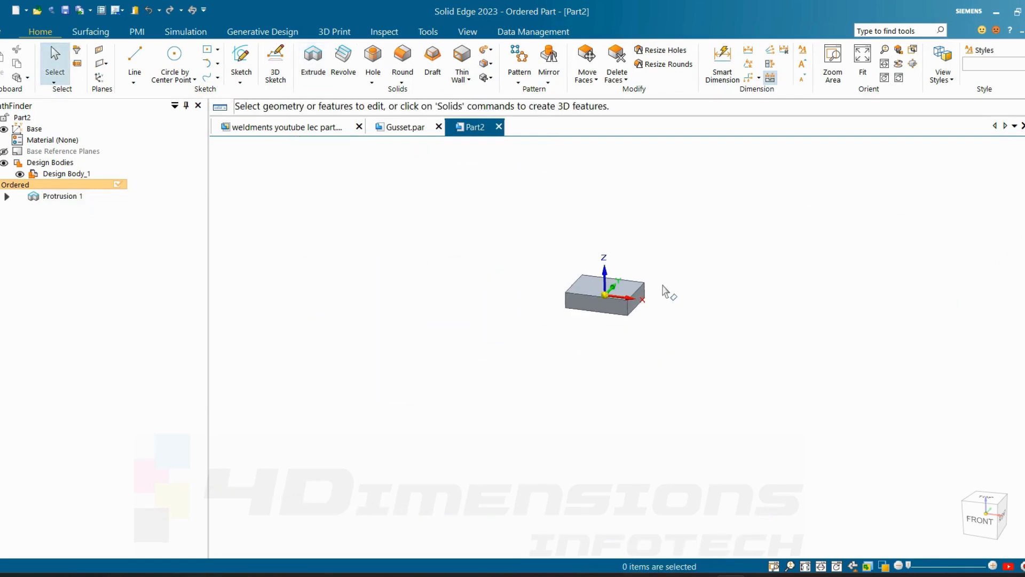
scroll(662, 291, up, 2)
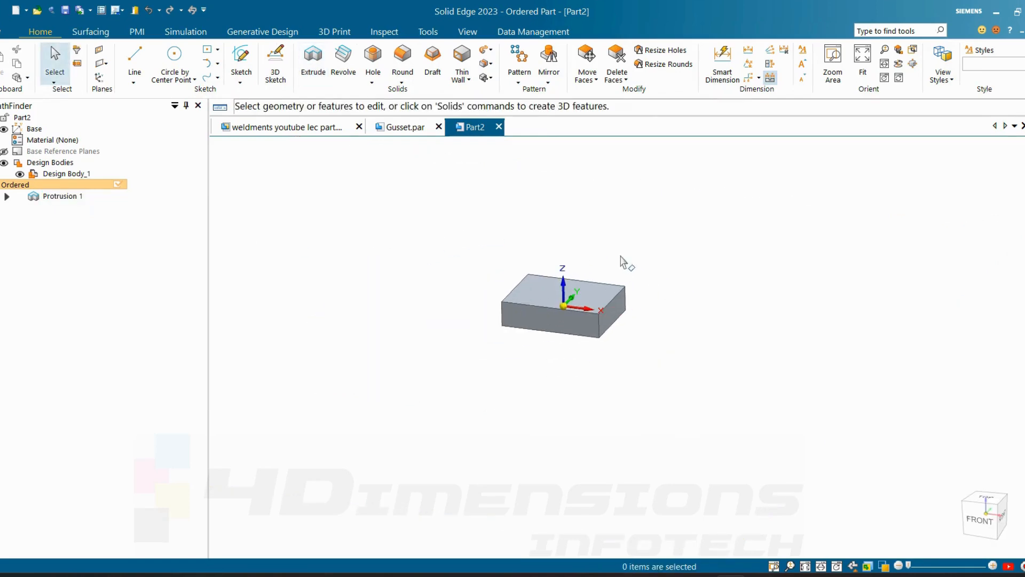
right_click(42, 142)
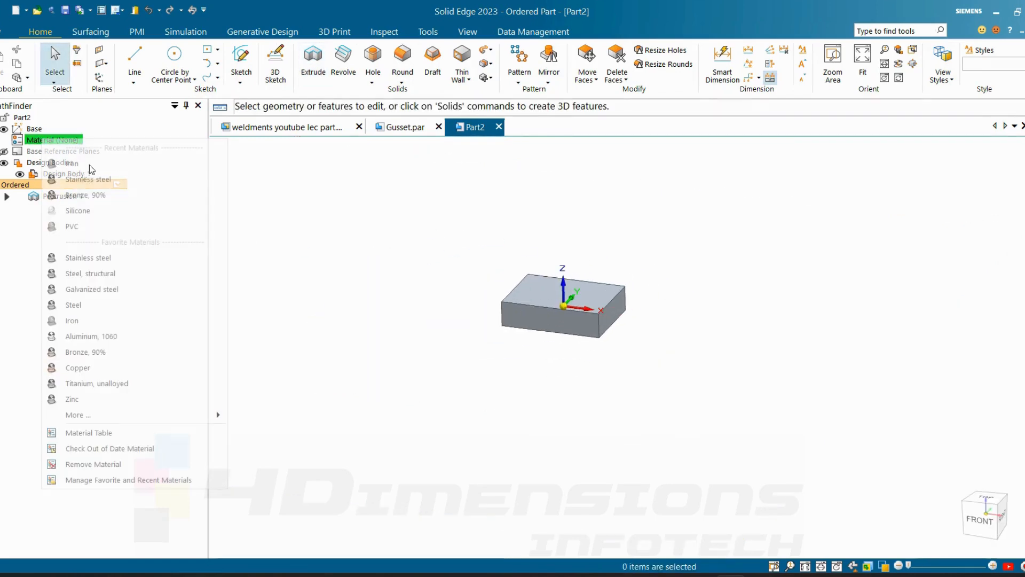
click(85, 288)
click(608, 313)
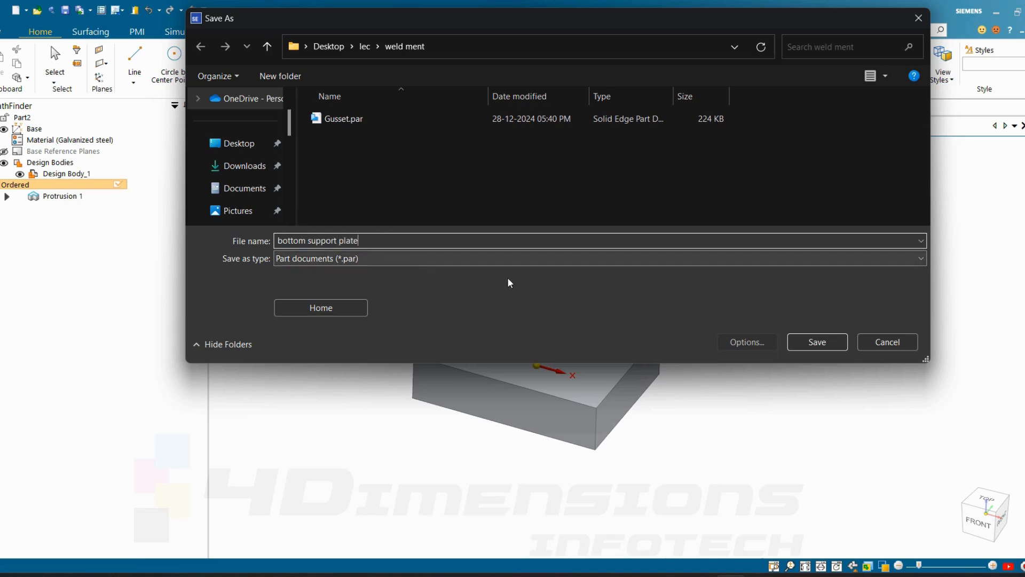
- Save the plate as "bottom support plate" in the weld ment folder and return to the table frame assembly
key(Return)
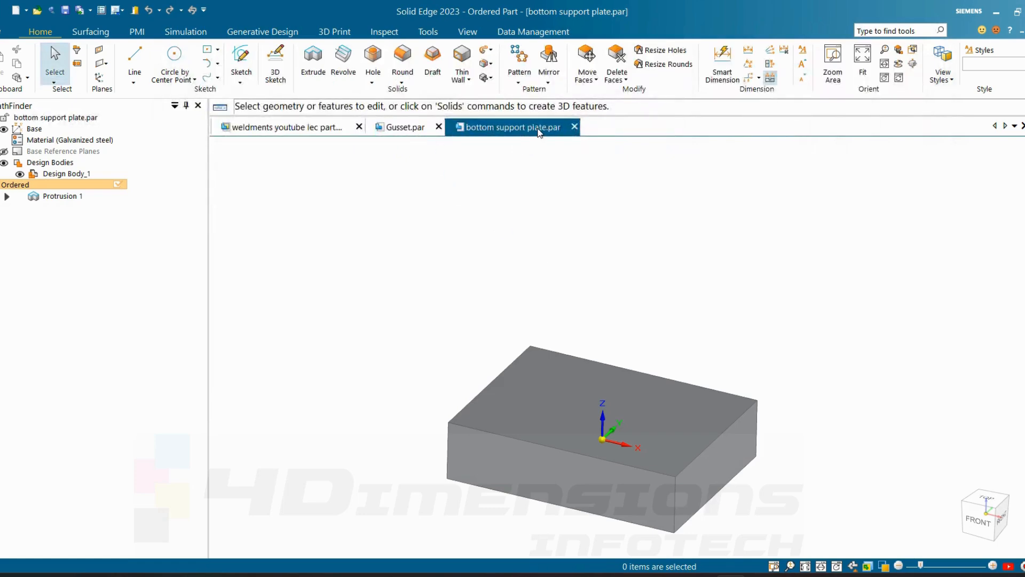
click(276, 128)
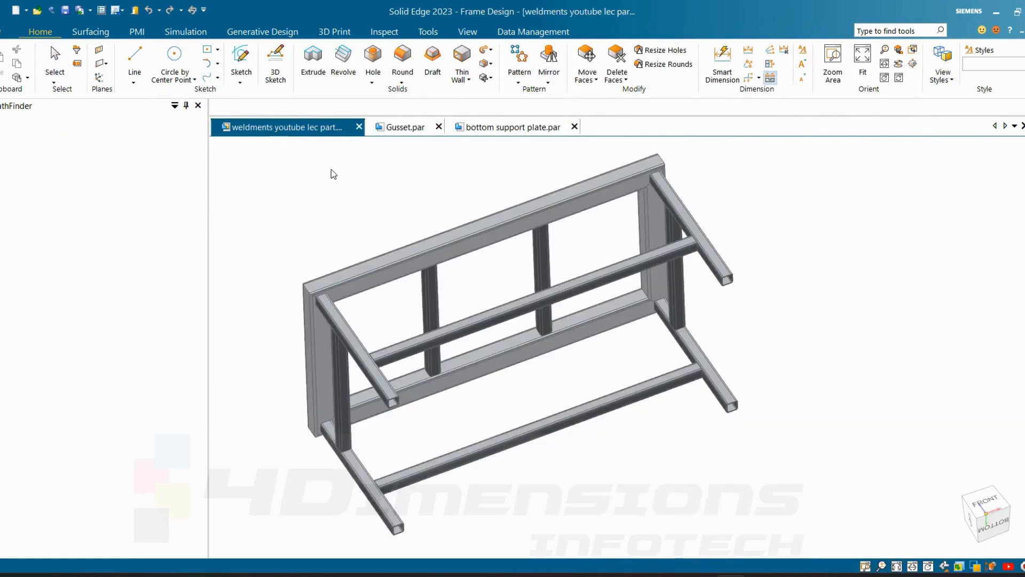
middle_drag(707, 372, 697, 219)
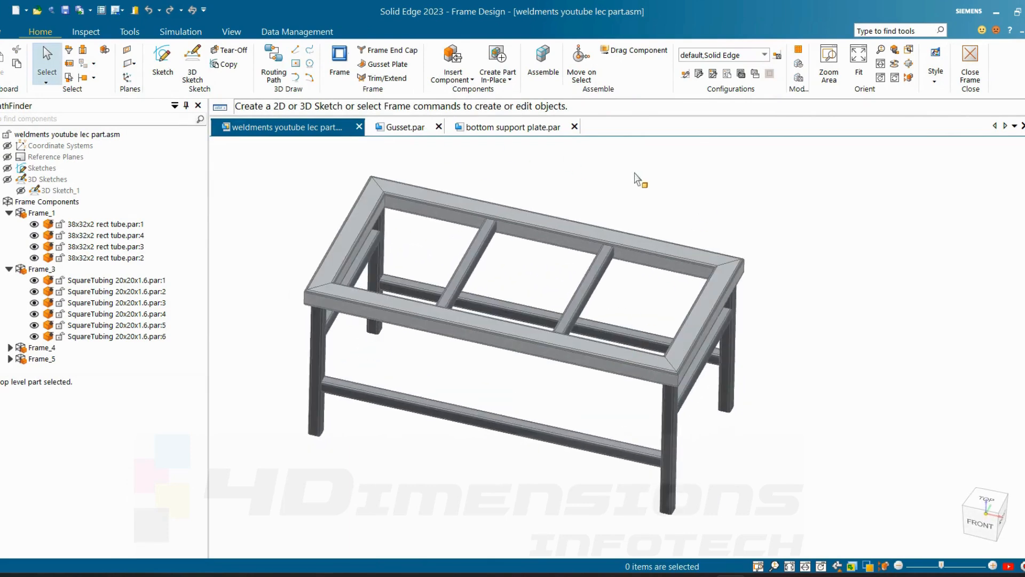
middle_drag(945, 211, 874, 232)
scroll(874, 231, down, 2)
scroll(874, 232, up, 1)
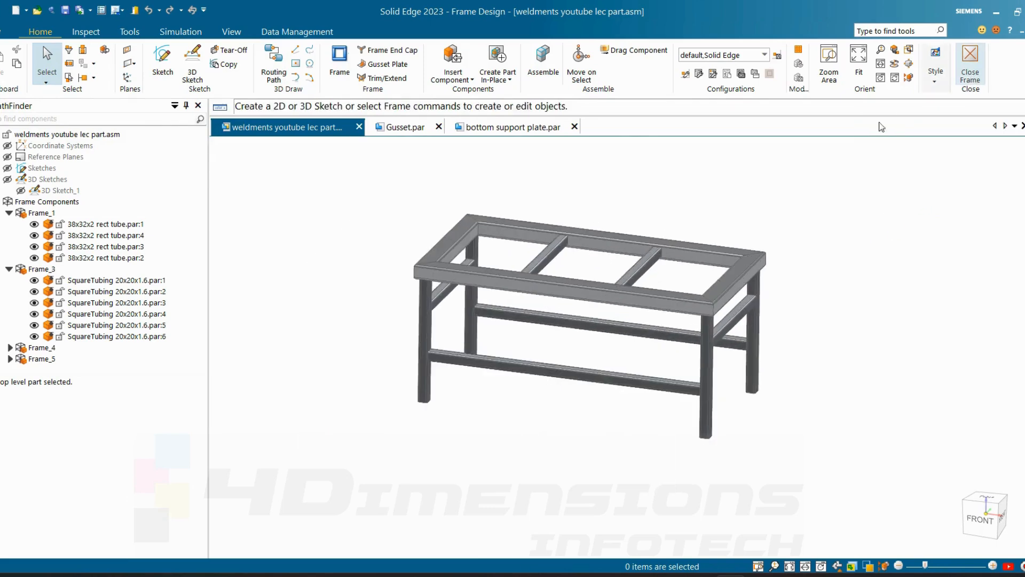
- Exit the frame environment and insert Gusset.par from the weld ment folder into the assembly
click(976, 67)
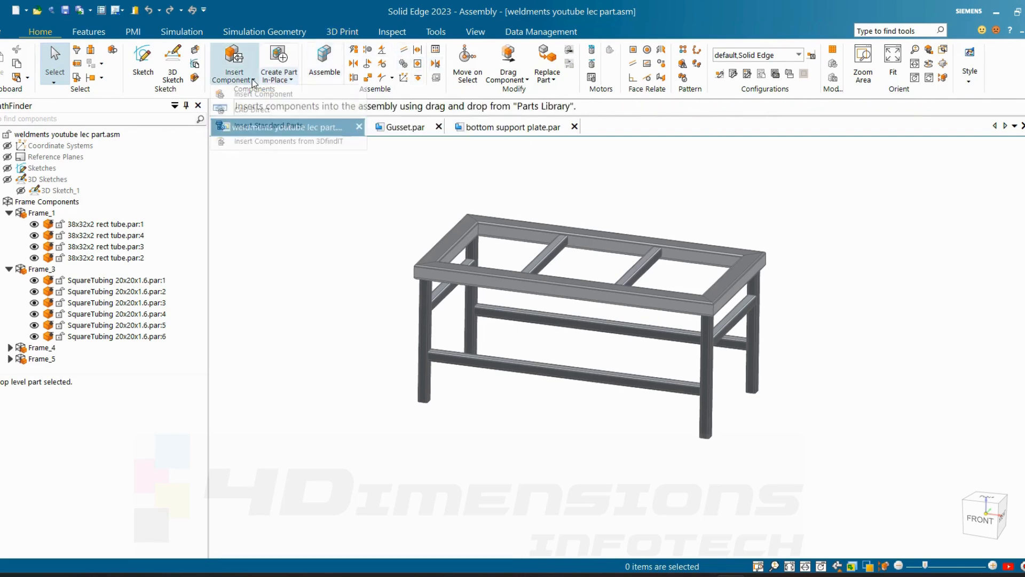
click(234, 78)
click(262, 95)
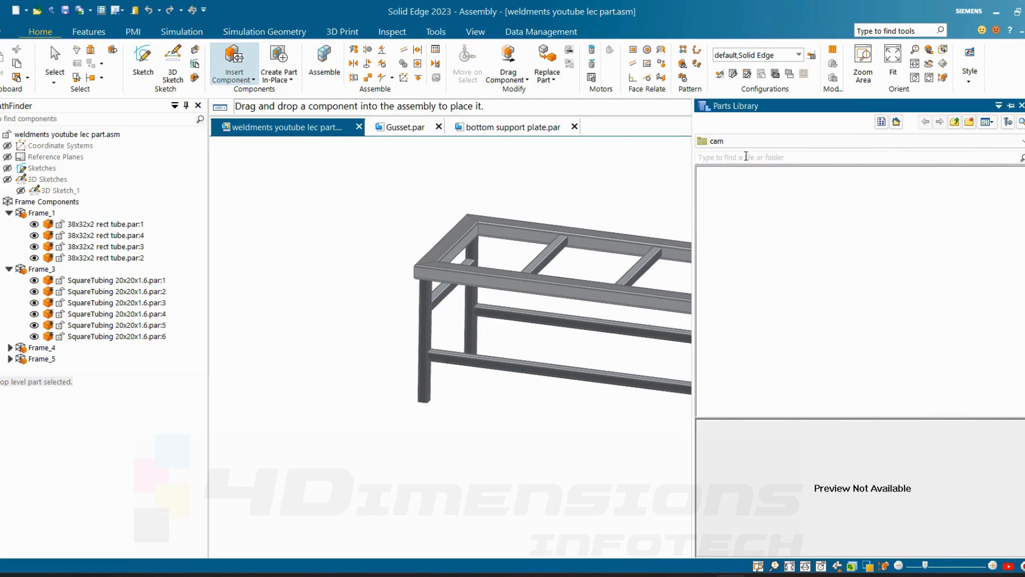
click(954, 121)
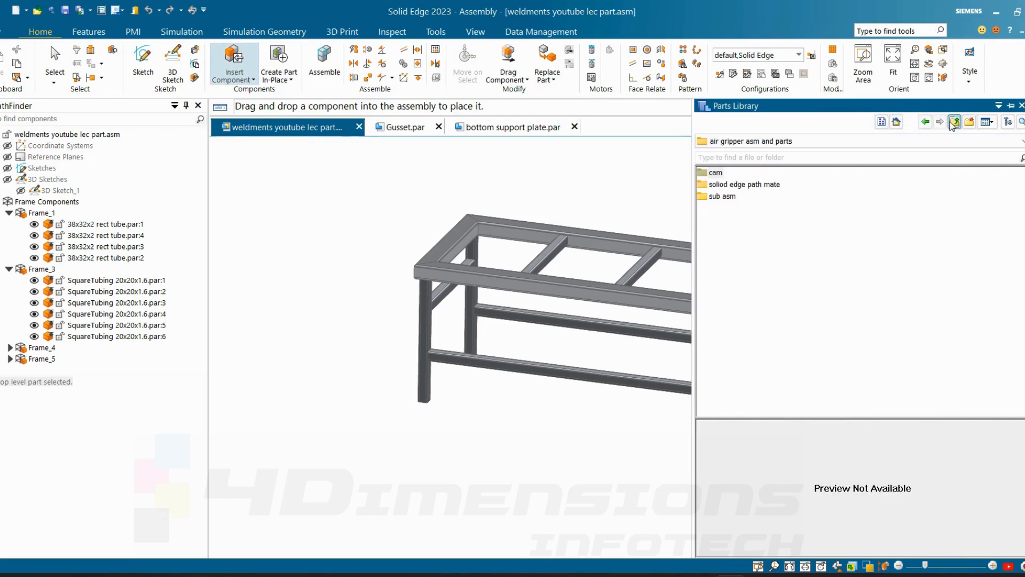
click(954, 122)
click(954, 122)
double_click(734, 185)
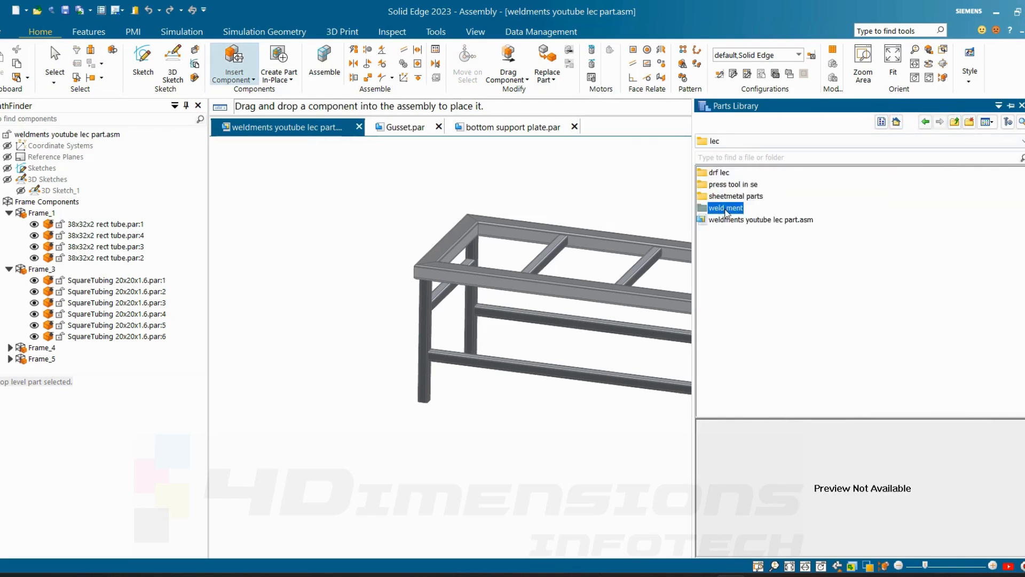
double_click(725, 209)
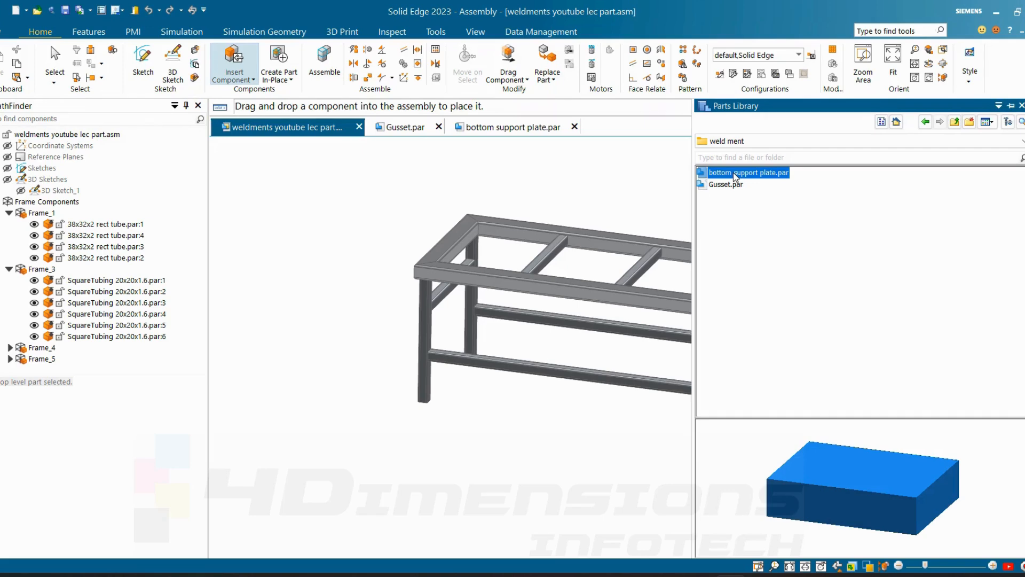
drag(729, 187, 530, 194)
mouse_move(520, 245)
middle_down()
mouse_move(521, 227)
mouse_move(518, 238)
middle_up()
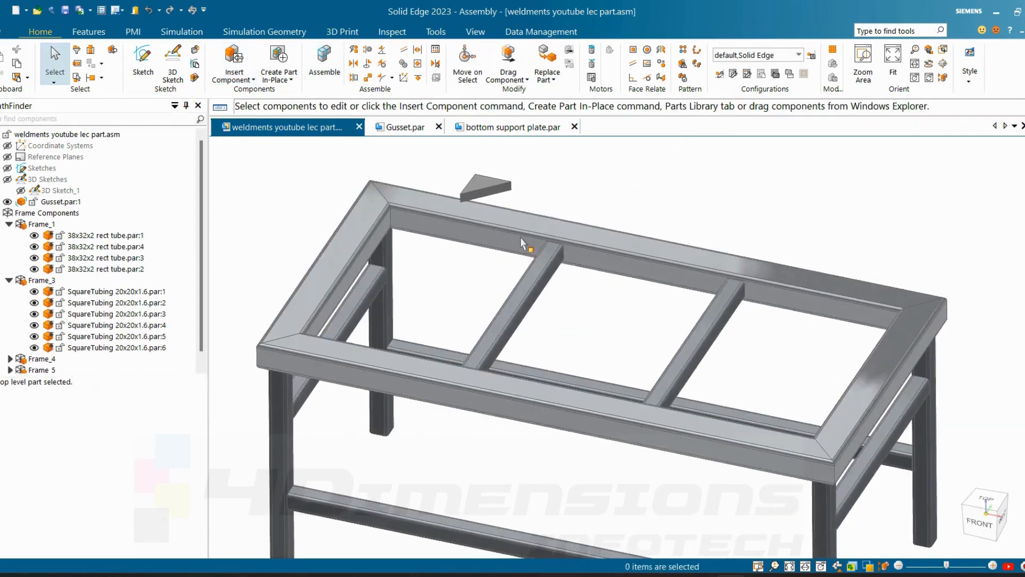
- Mate one straight side of the gusset to the inner face of the top frame's short end tube with 0.00 mm offset
mouse_move(613, 216)
middle_down()
mouse_move(604, 201)
mouse_move(596, 209)
middle_up()
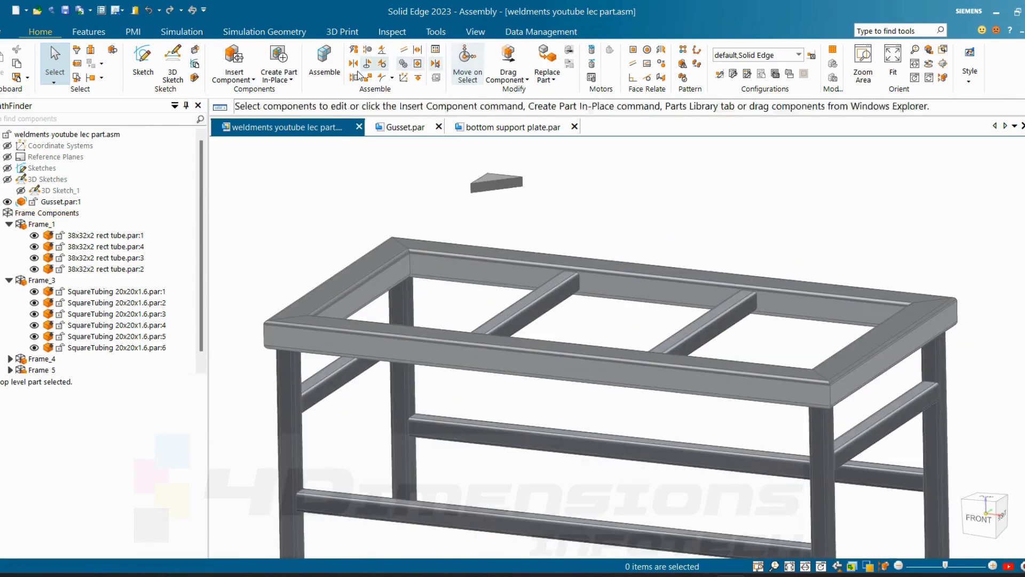
click(324, 62)
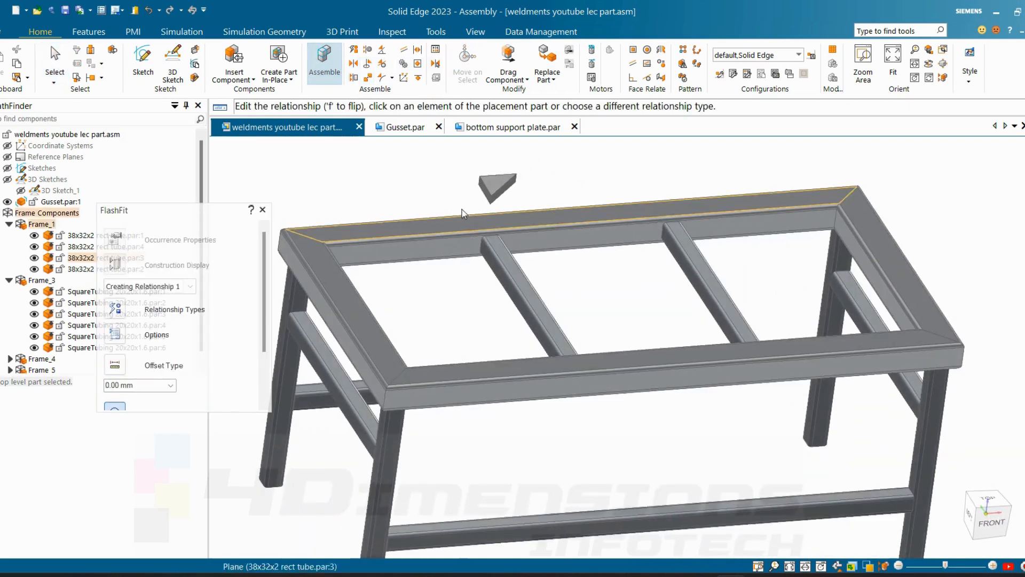
click(484, 194)
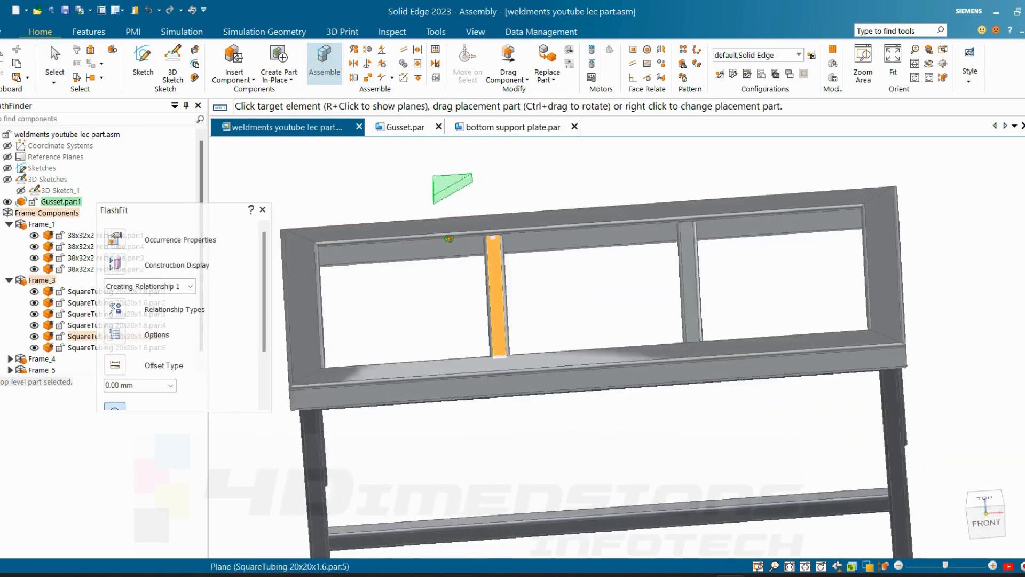
click(331, 265)
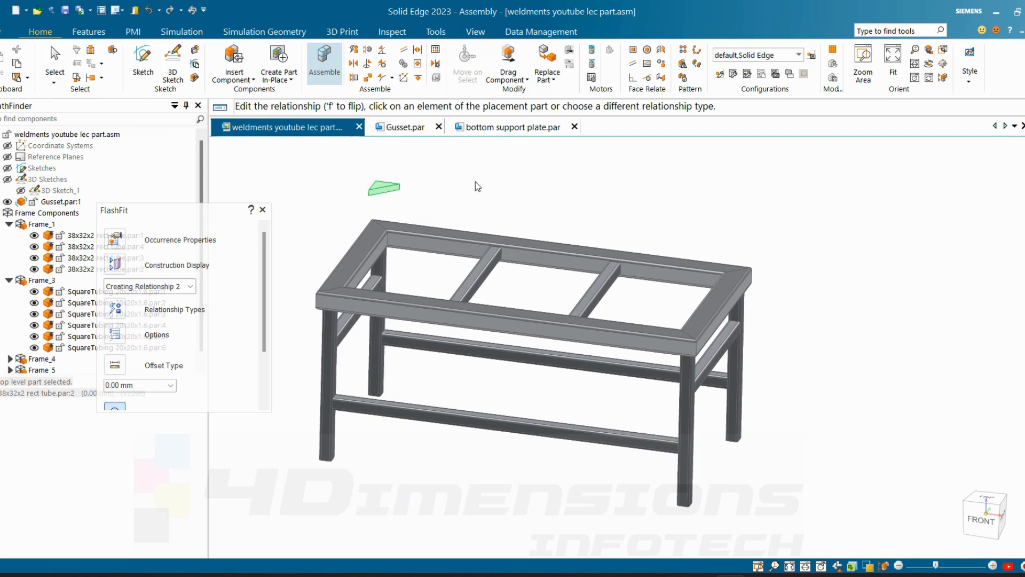
middle_drag(475, 182, 507, 197)
key(Escape)
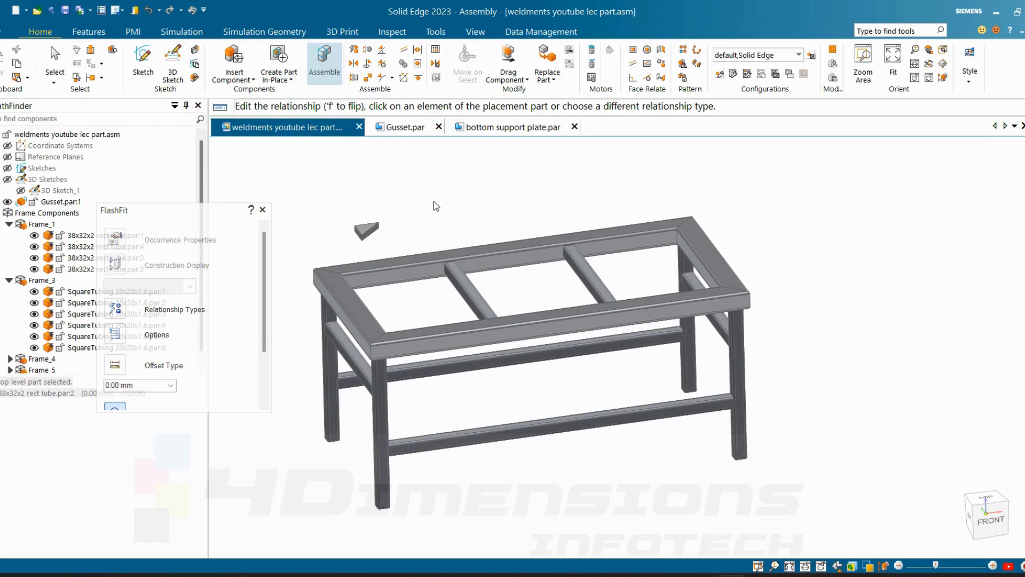
- Mate the gusset's other straight side to the inner face of the rear long tube with 0.00 mm offset
middle_drag(435, 206, 328, 284)
scroll(404, 238, down, 3)
scroll(463, 188, up, 3)
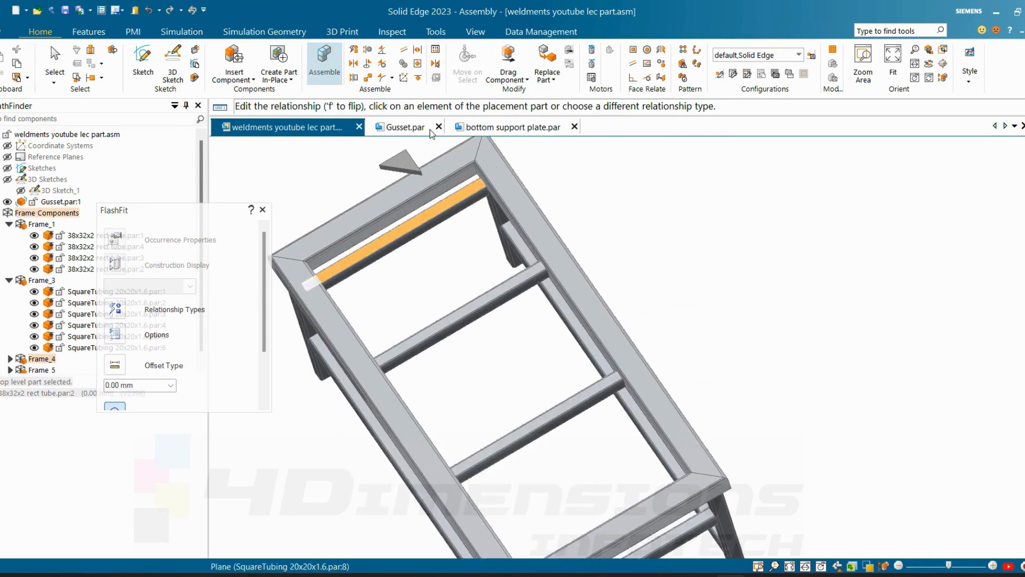
click(324, 64)
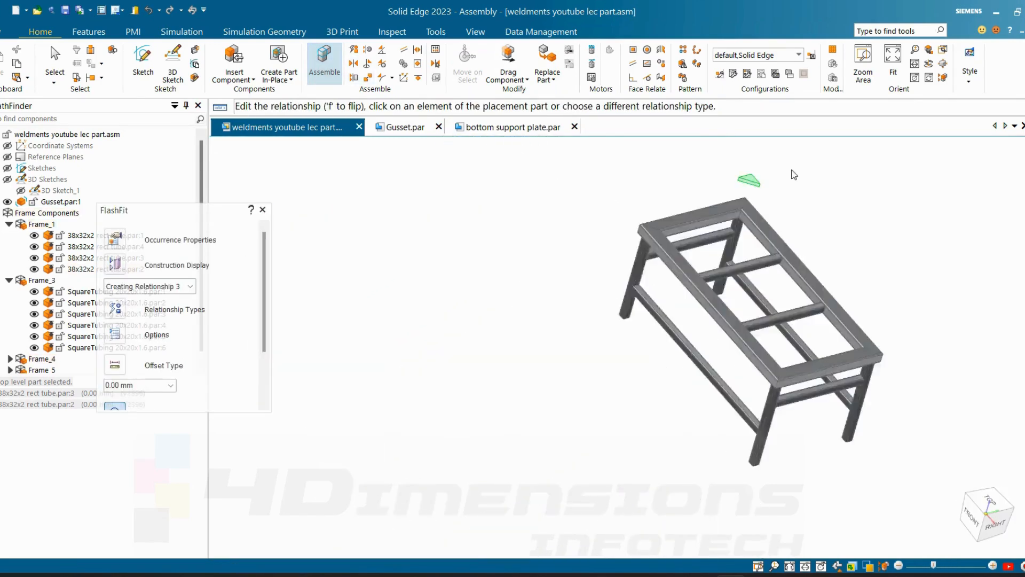
scroll(794, 174, up, 3)
middle_drag(715, 278, 731, 261)
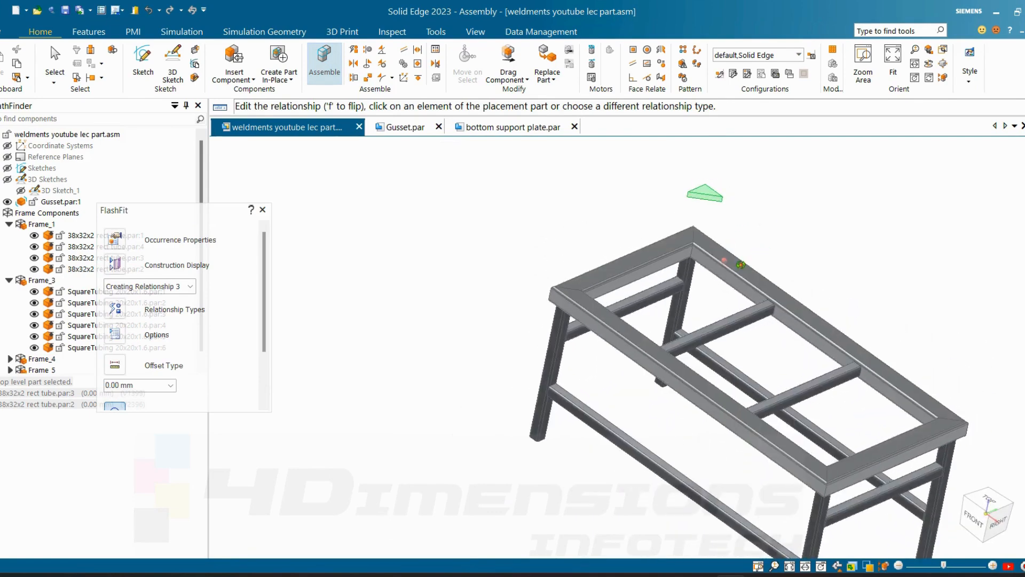
- Center the gusset's thickness between the upper and lower faces of the rear long tube using a double center-plane relationship
click(417, 50)
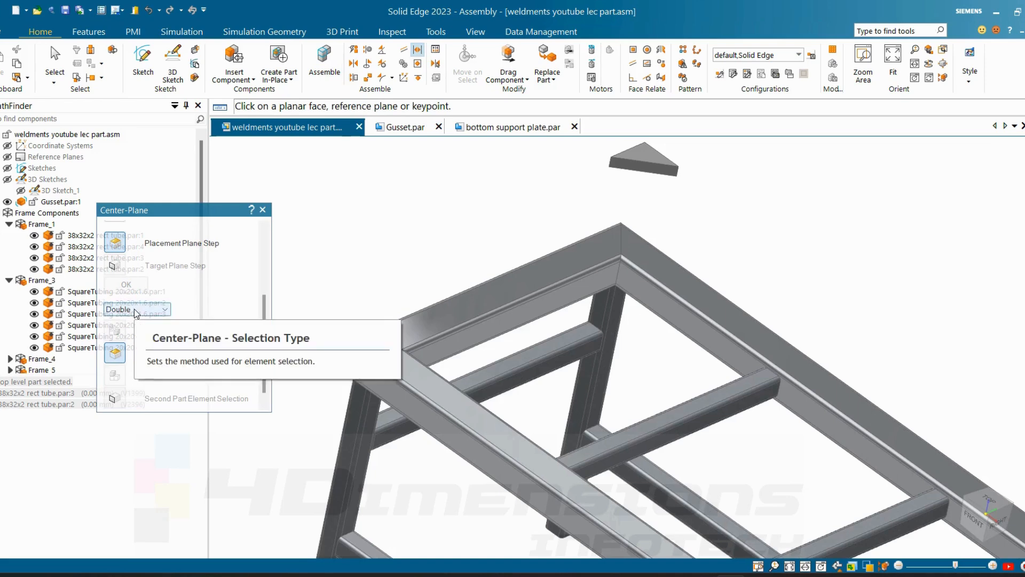
drag(231, 208, 363, 151)
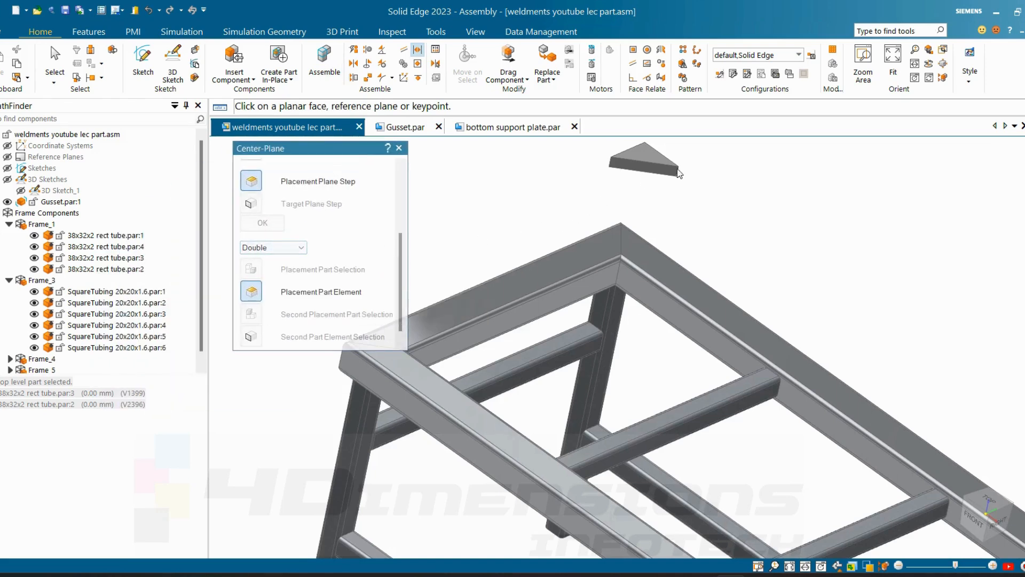
click(650, 158)
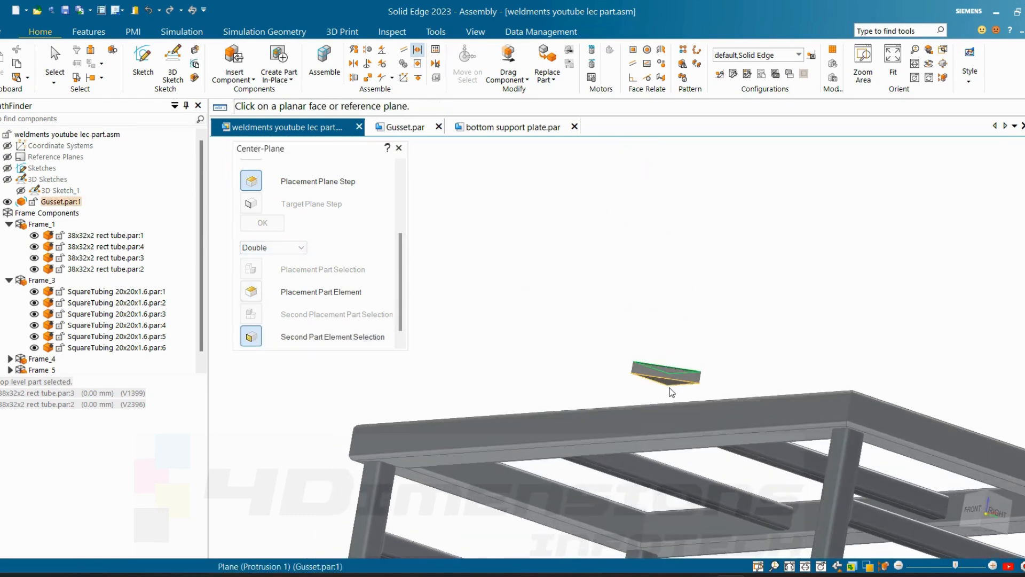
click(671, 389)
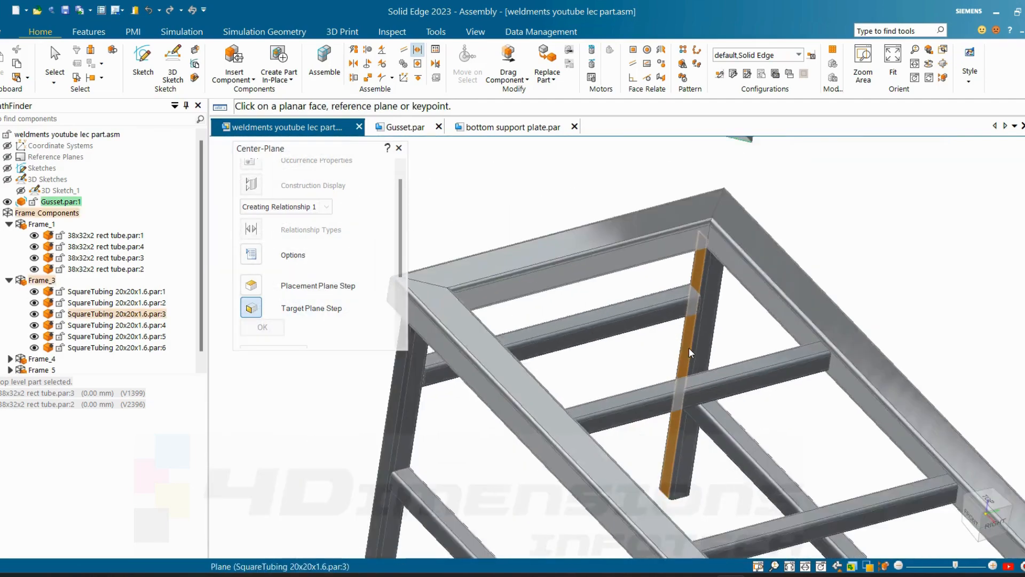
scroll(733, 331, up, 5)
scroll(667, 298, down, 2)
click(706, 253)
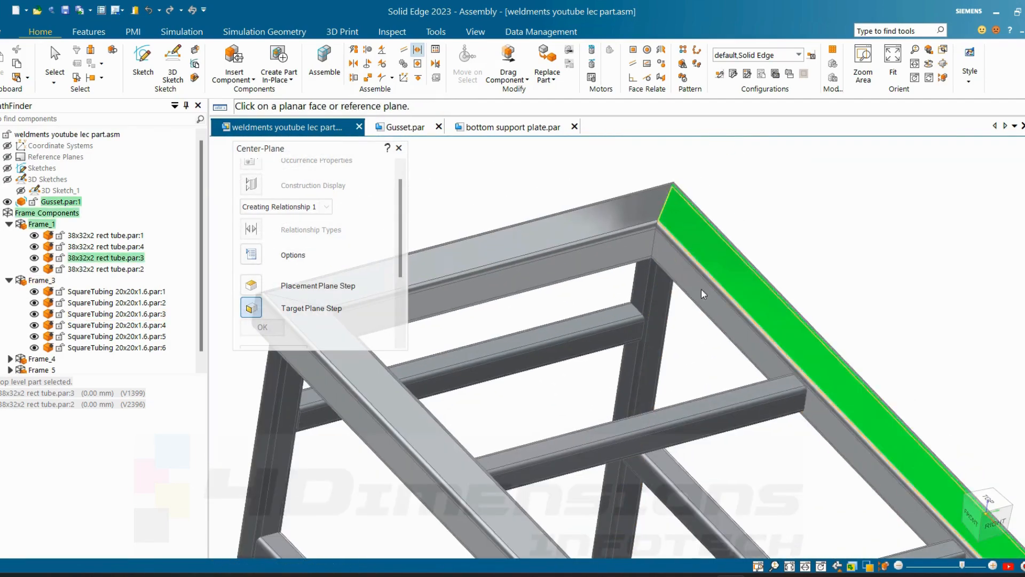
middle_drag(697, 298, 690, 323)
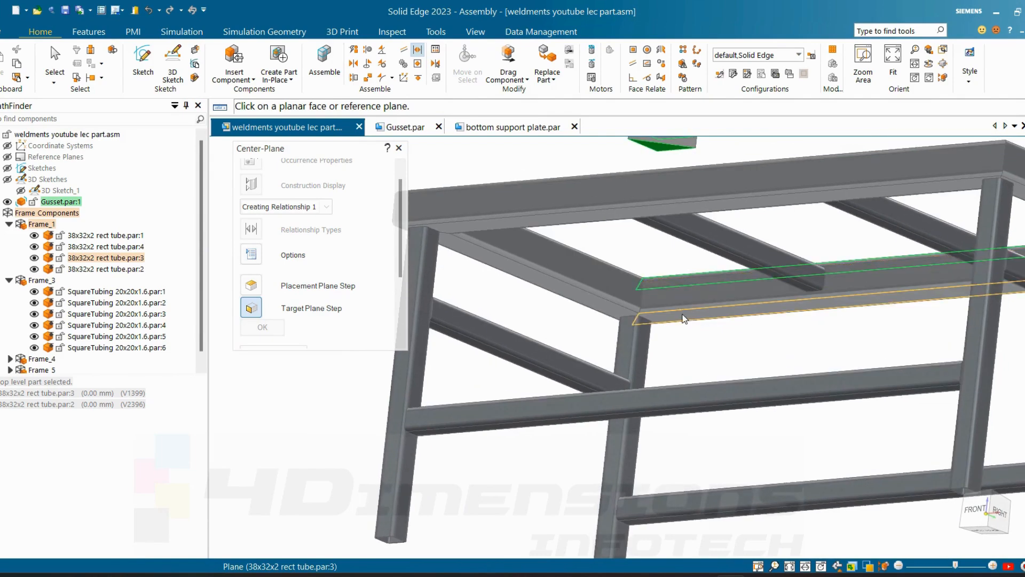
click(687, 318)
middle_drag(742, 259, 684, 232)
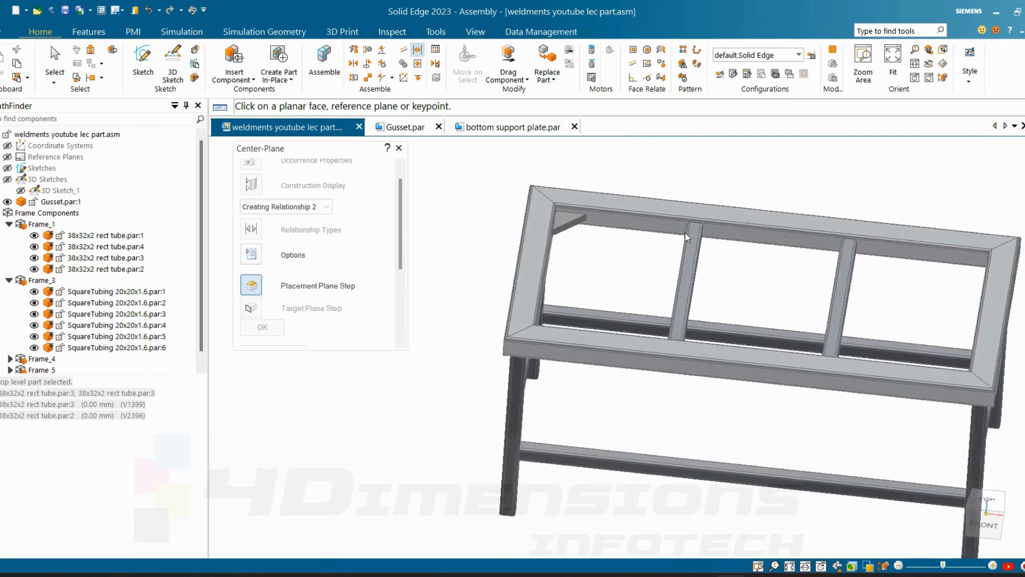
scroll(575, 241, up, 3)
scroll(616, 255, down, 2)
scroll(618, 259, down, 3)
middle_drag(619, 259, 510, 224)
key(Escape)
key(Escape)
- Show the assembly reference planes and mirror the gusset about the vertical lengthwise plane to the opposite corner, with the Rotate action
scroll(506, 222, down, 1)
scroll(507, 224, up, 2)
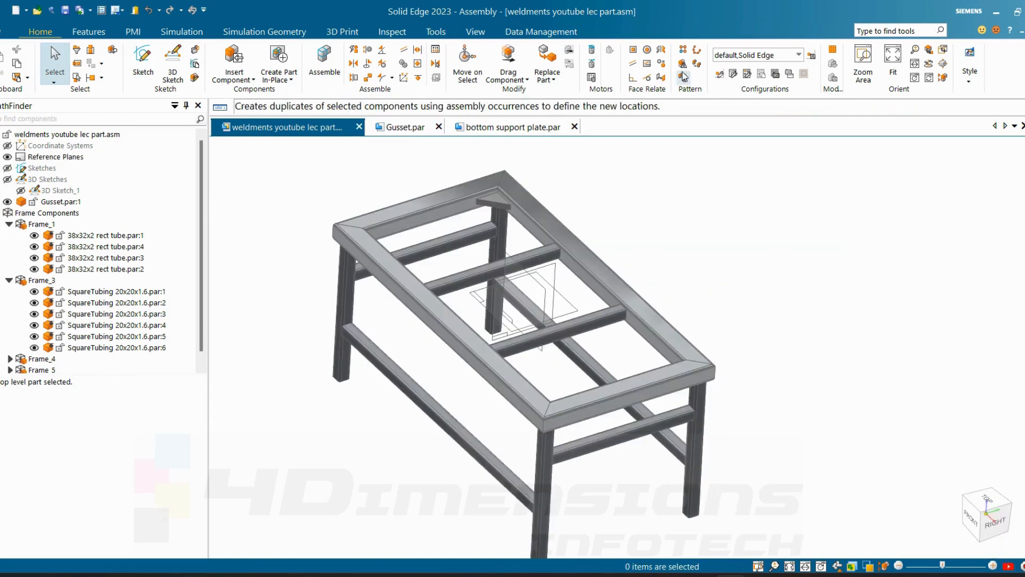
click(684, 66)
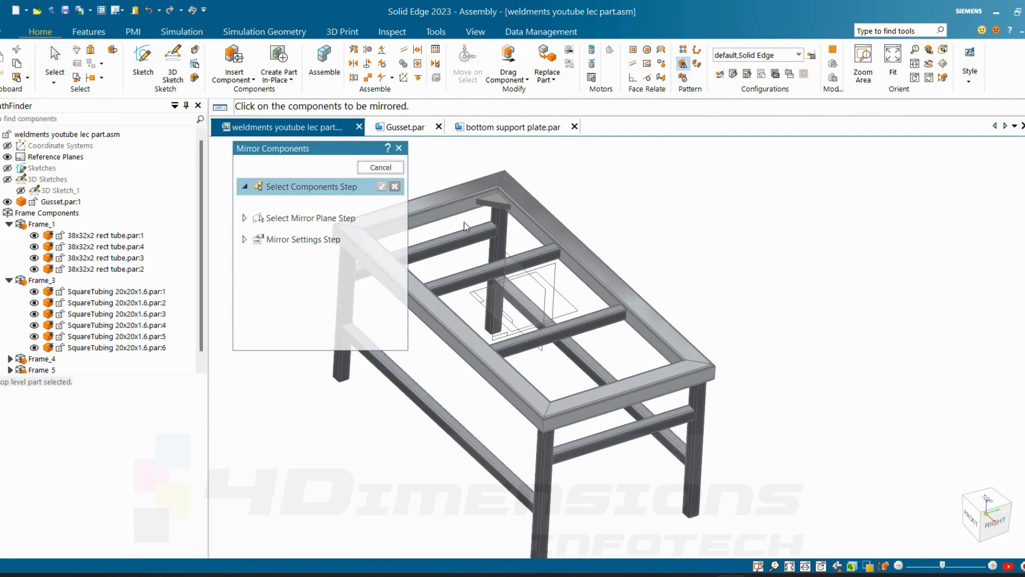
click(500, 202)
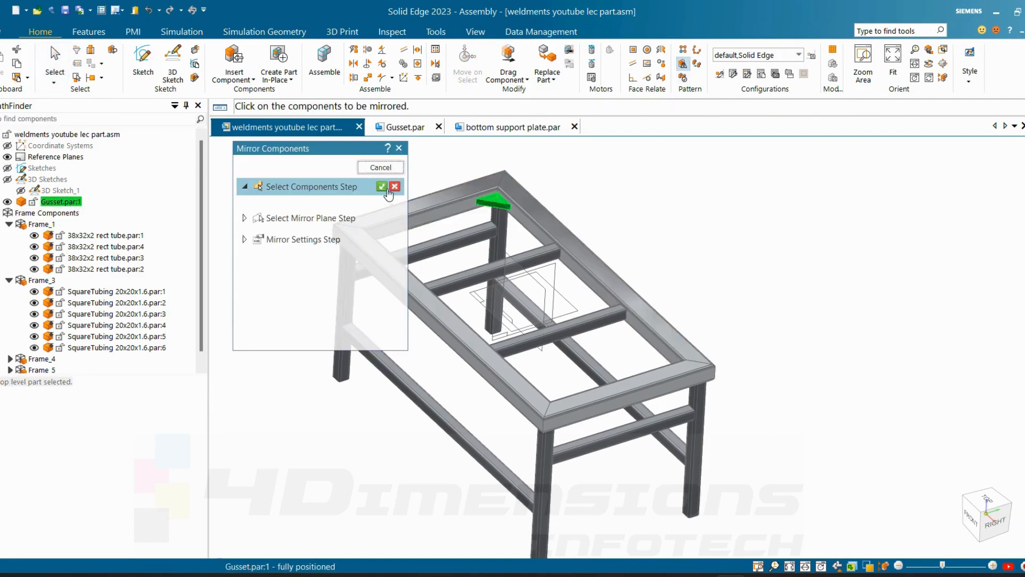
click(381, 186)
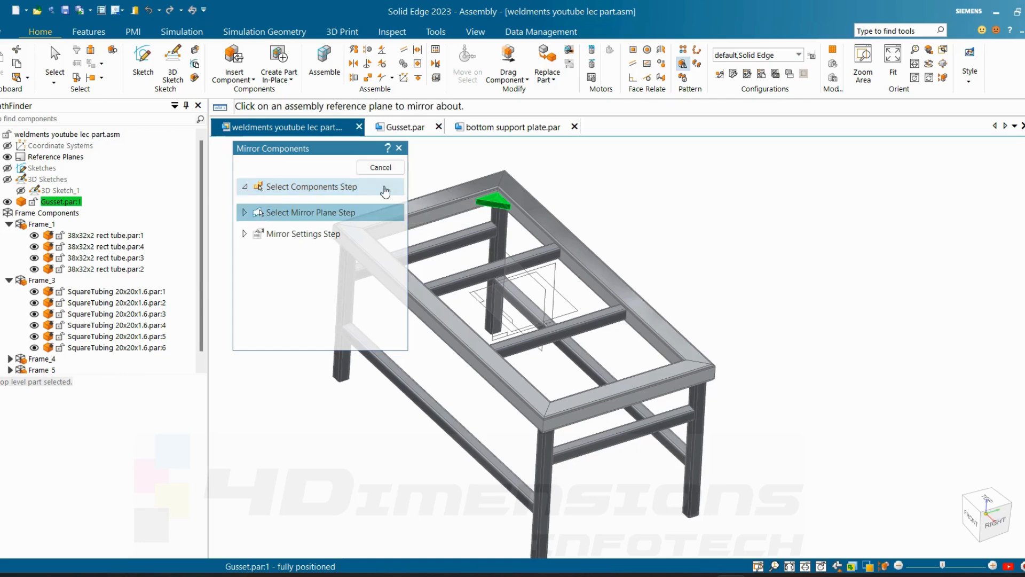
click(523, 266)
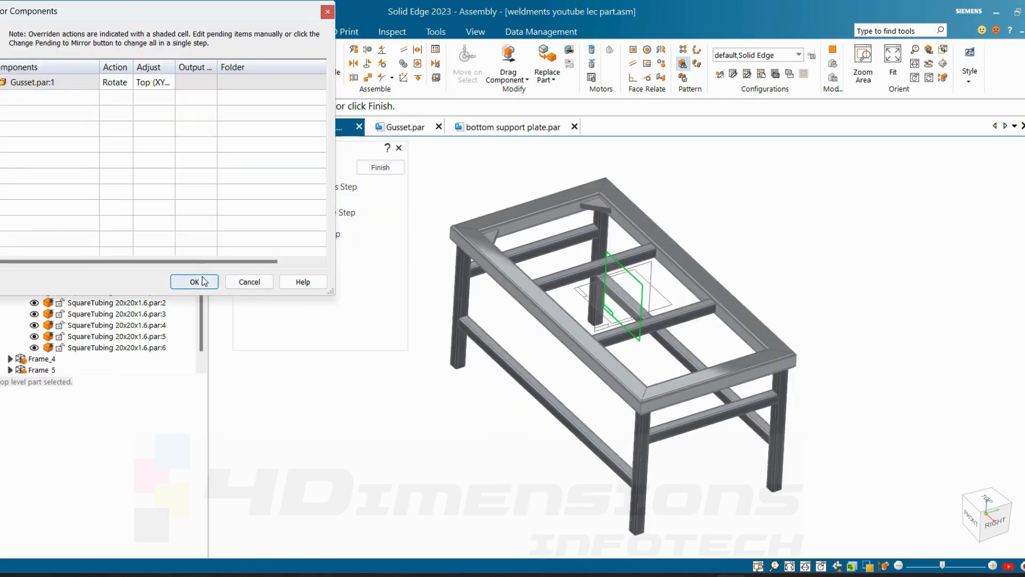
click(200, 281)
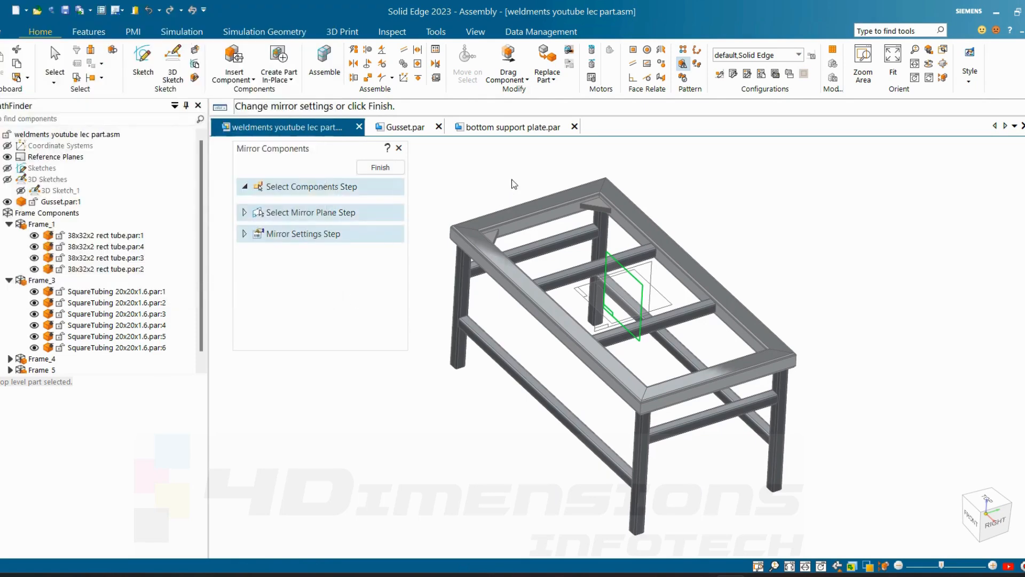
click(391, 166)
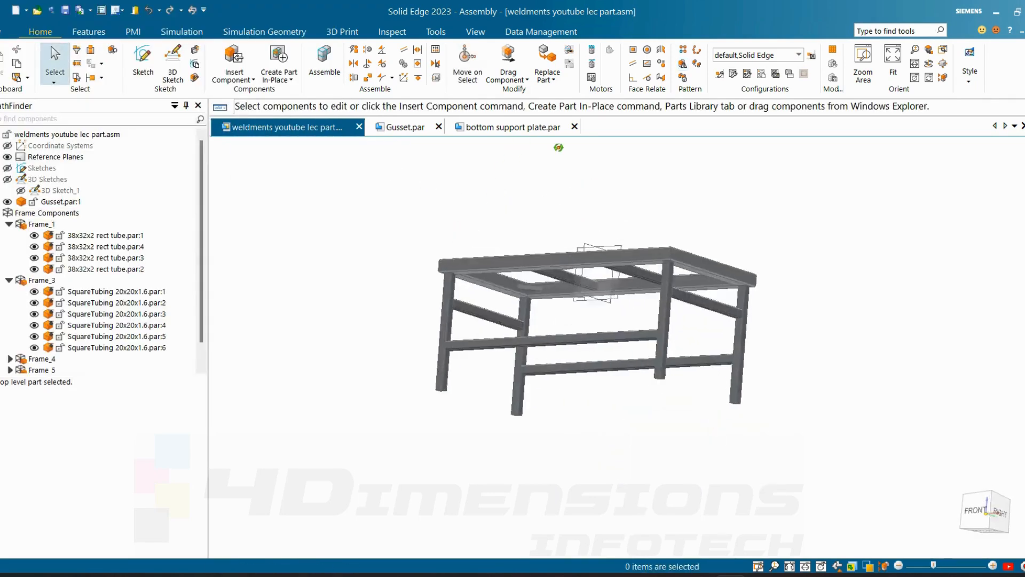
scroll(484, 273, up, 2)
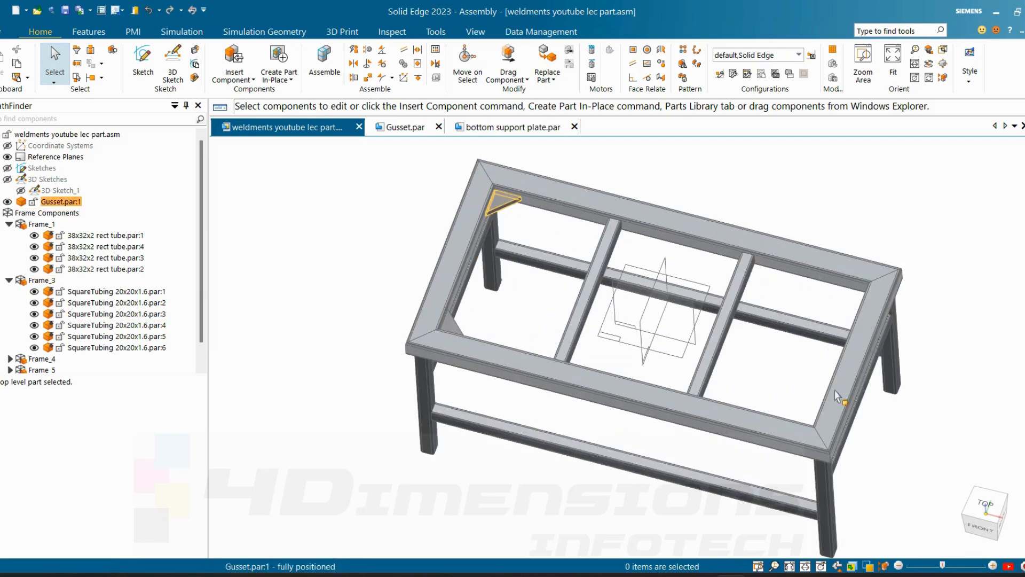
middle_drag(836, 395, 952, 319)
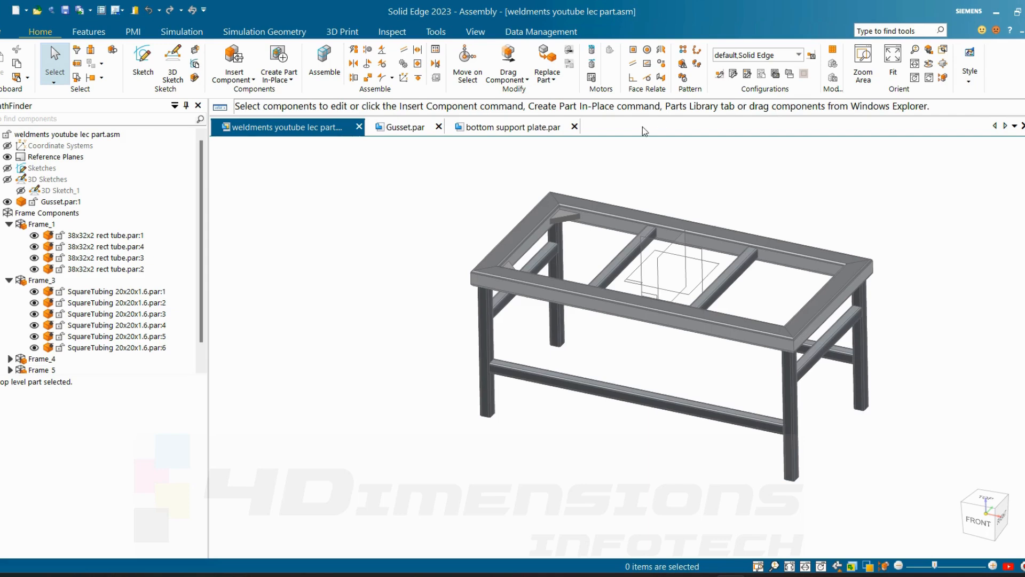
scroll(732, 198, down, 1)
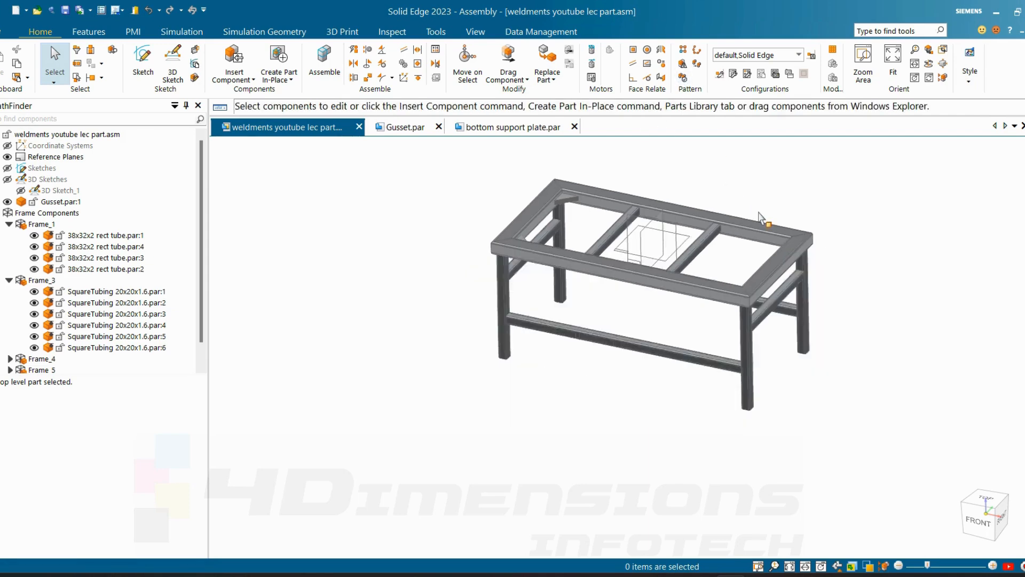
- Mirror both existing gussets about the Right (yz) plane to the two opposite corners of the top frame
scroll(756, 211, up, 1)
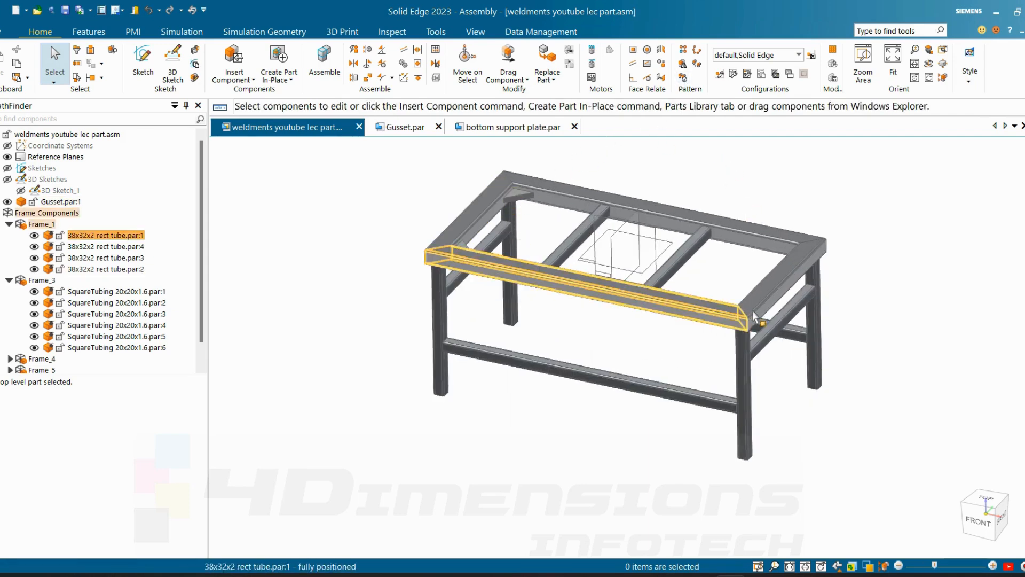
click(682, 64)
click(463, 246)
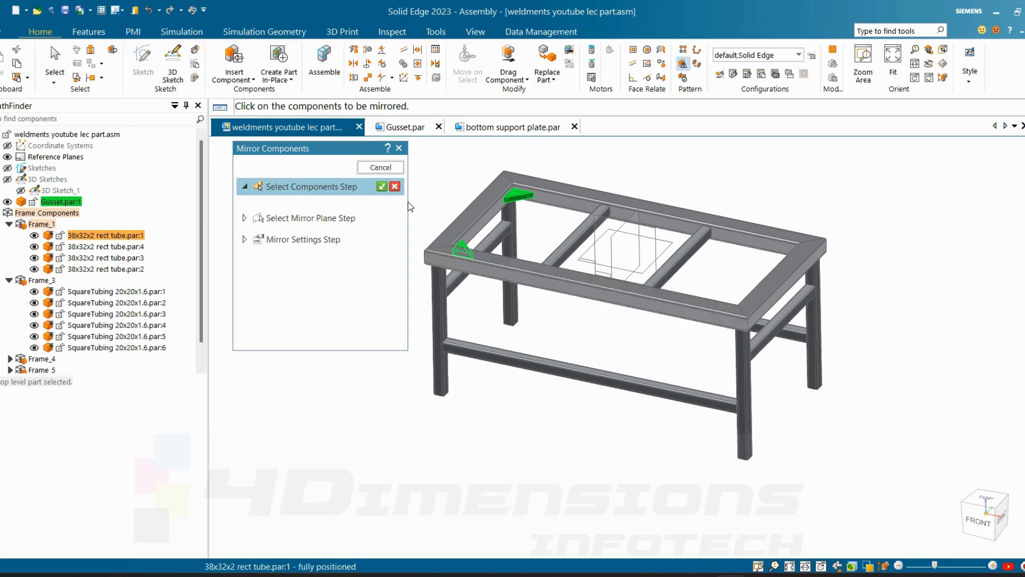
click(382, 187)
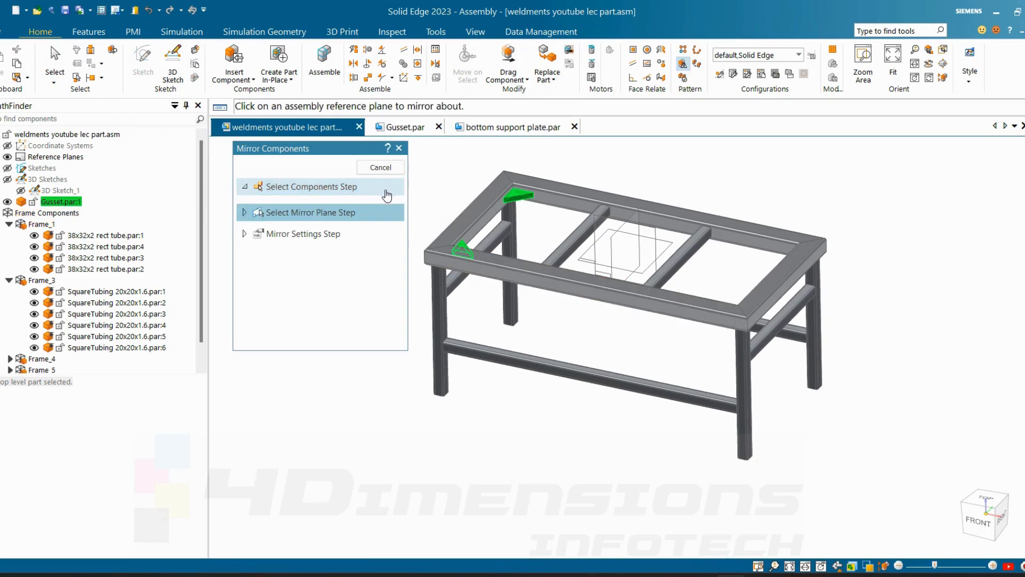
click(618, 236)
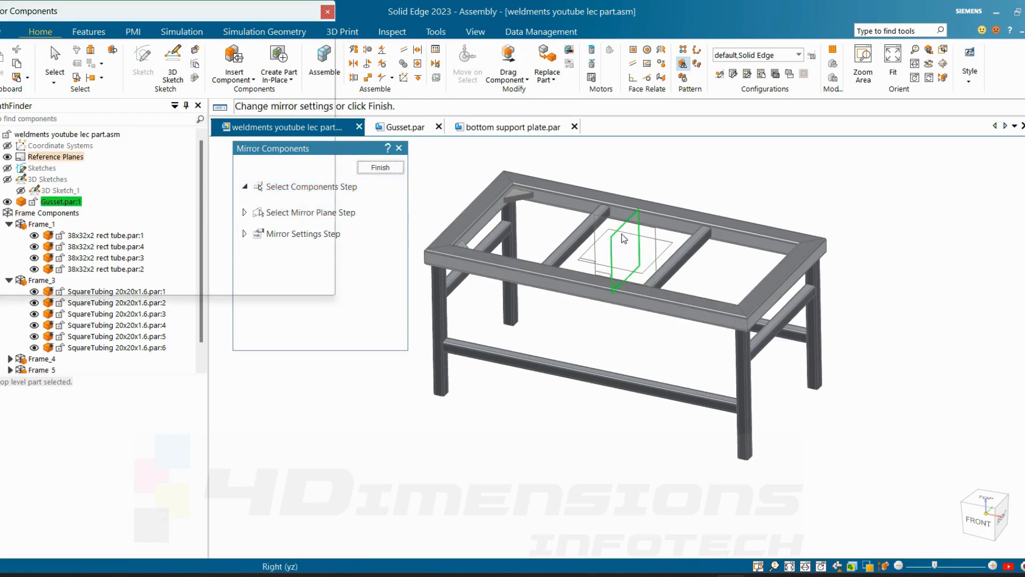
click(249, 282)
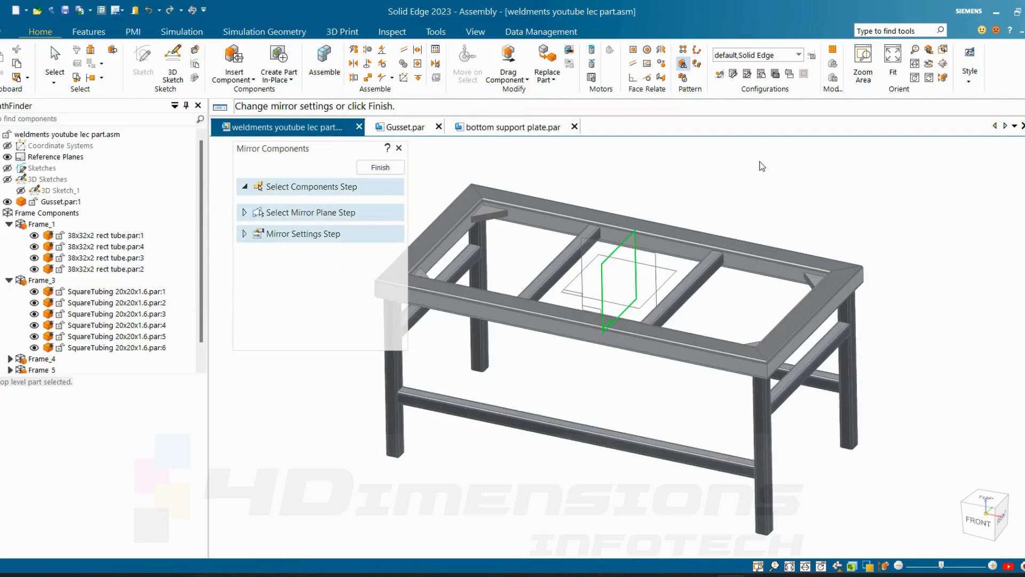
click(380, 168)
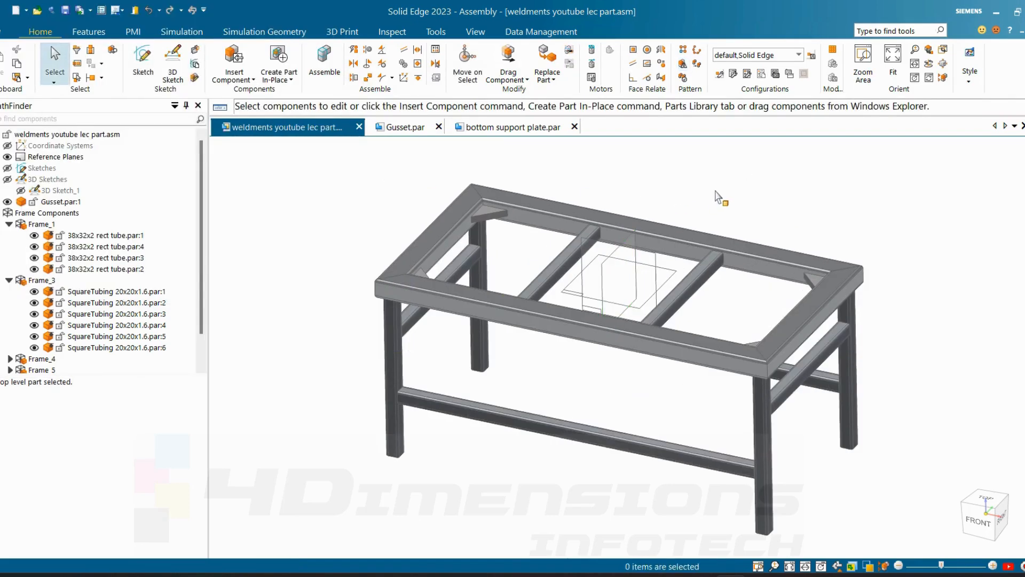
- Enter the Frame Design environment and open the frame's 3D Sketch_1 for editing
middle_drag(724, 198, 622, 238)
scroll(691, 199, up, 4)
scroll(700, 184, down, 3)
middle_drag(700, 184, 676, 150)
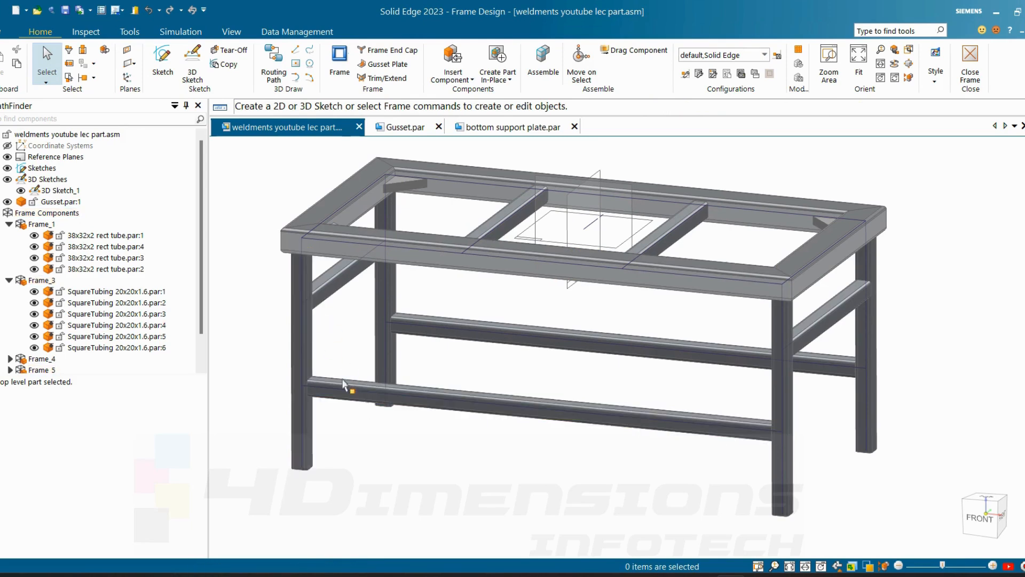
scroll(520, 478, down, 2)
scroll(513, 480, up, 3)
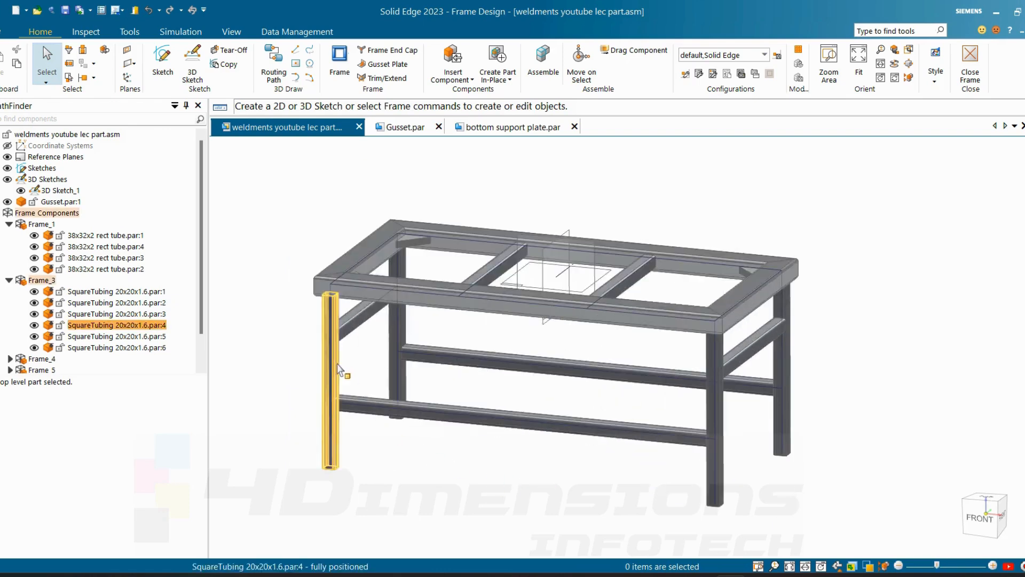
scroll(427, 486, up, 2)
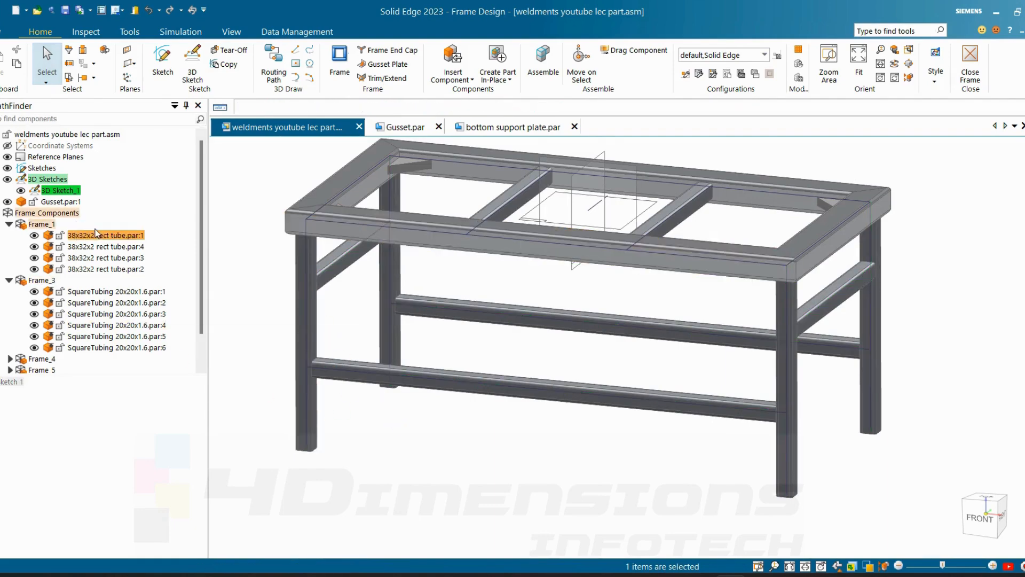
click(94, 231)
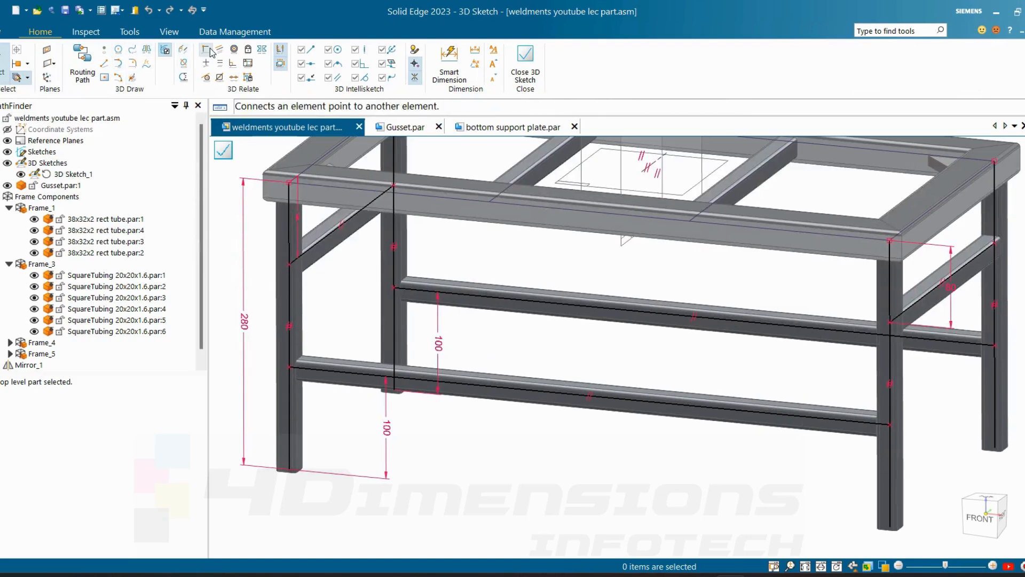
- Hide the frame components and the assembly reference planes so only the sketch lines of the frame are displayed
scroll(385, 286, down, 2)
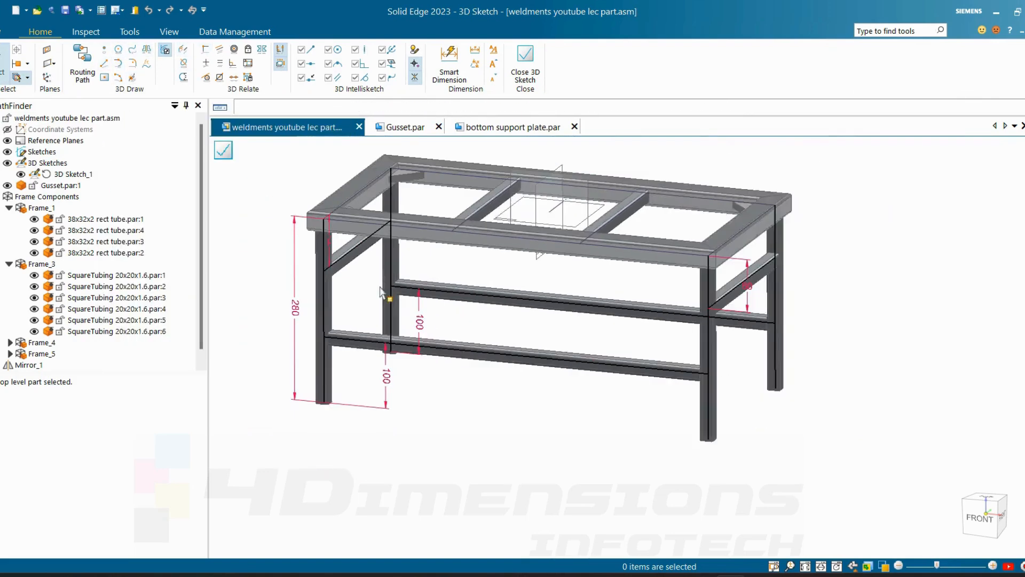
click(39, 197)
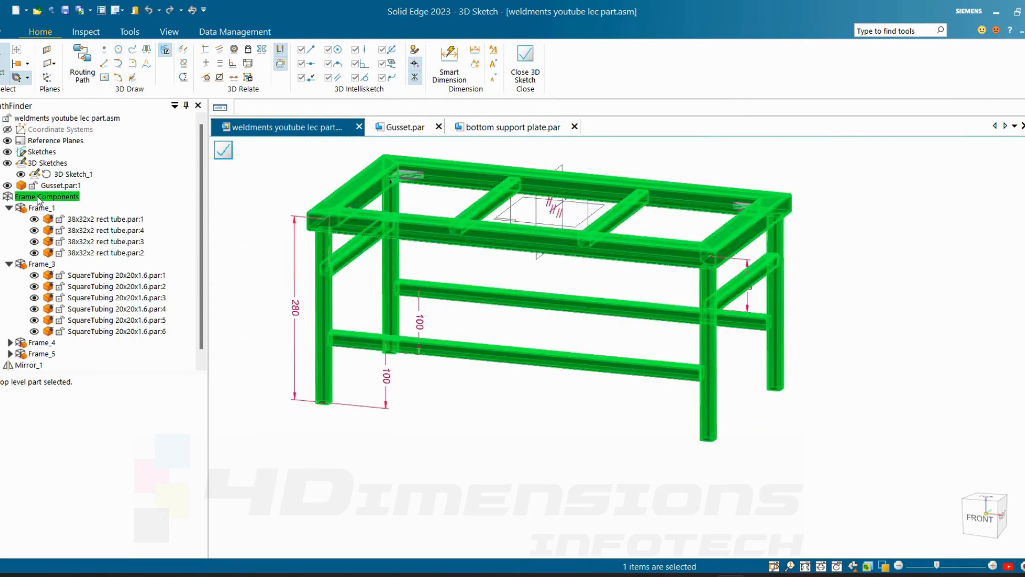
right_click(39, 199)
click(70, 256)
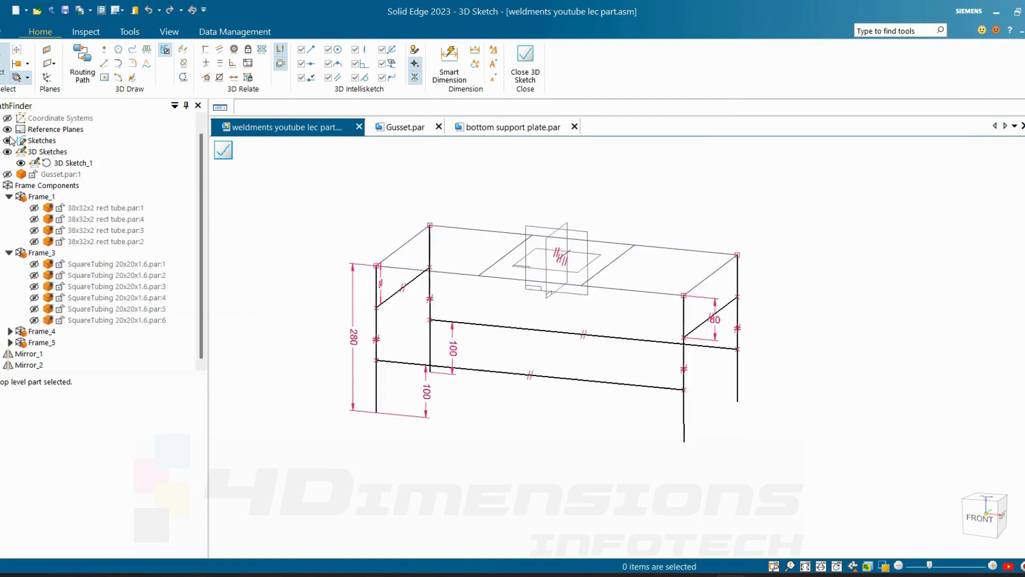
click(8, 130)
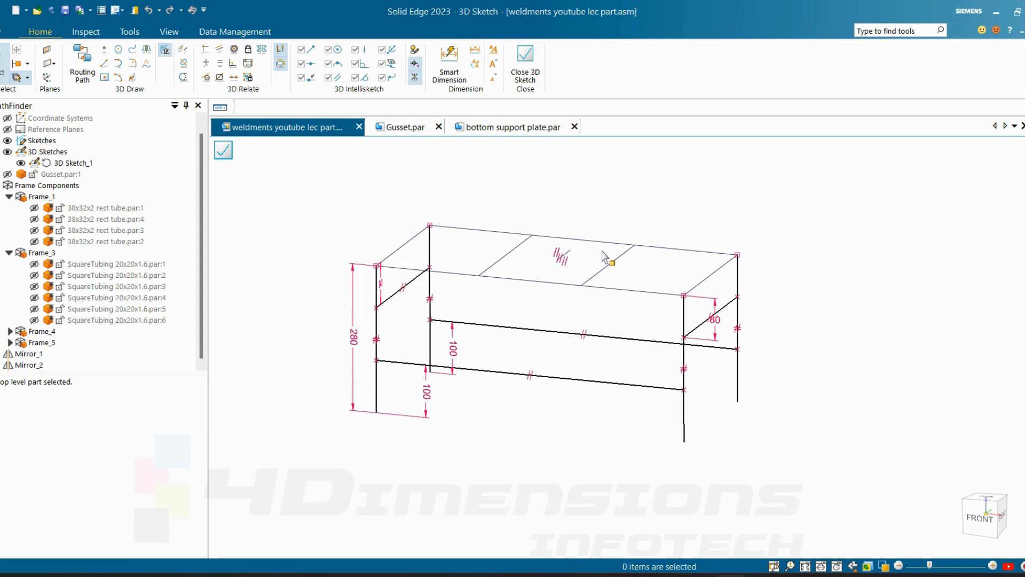
- Draw a diagonal 3D brace line about 111 mm long from the front-left leg line down to the lower front rail line
scroll(654, 206, up, 2)
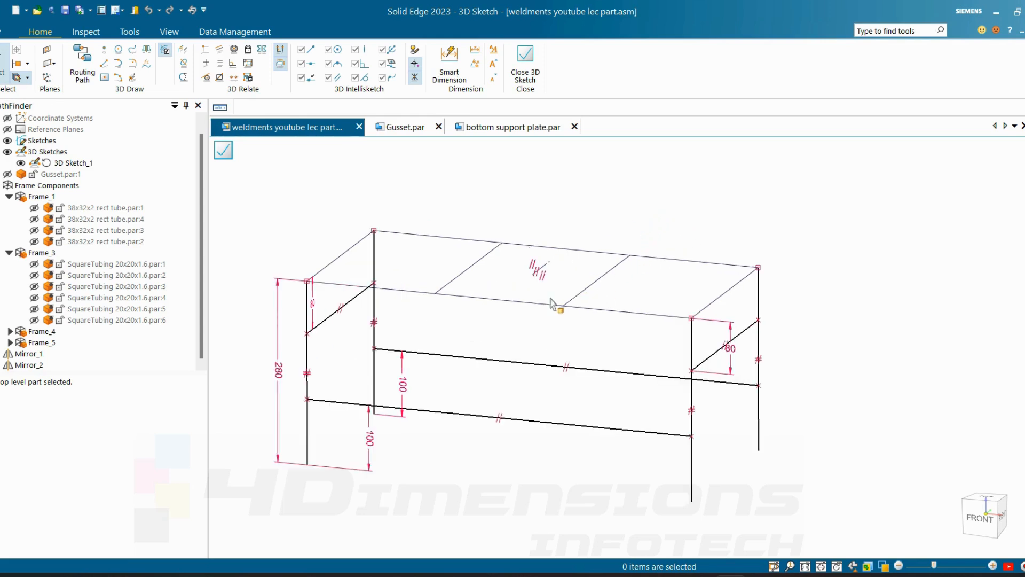
click(104, 63)
scroll(363, 402, up, 1)
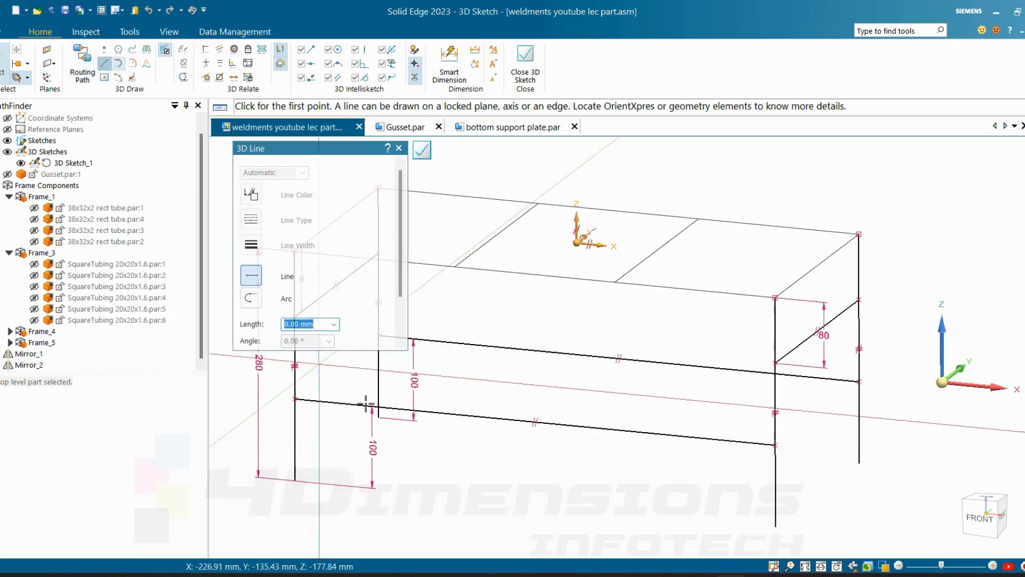
scroll(732, 398, down, 5)
scroll(636, 414, up, 5)
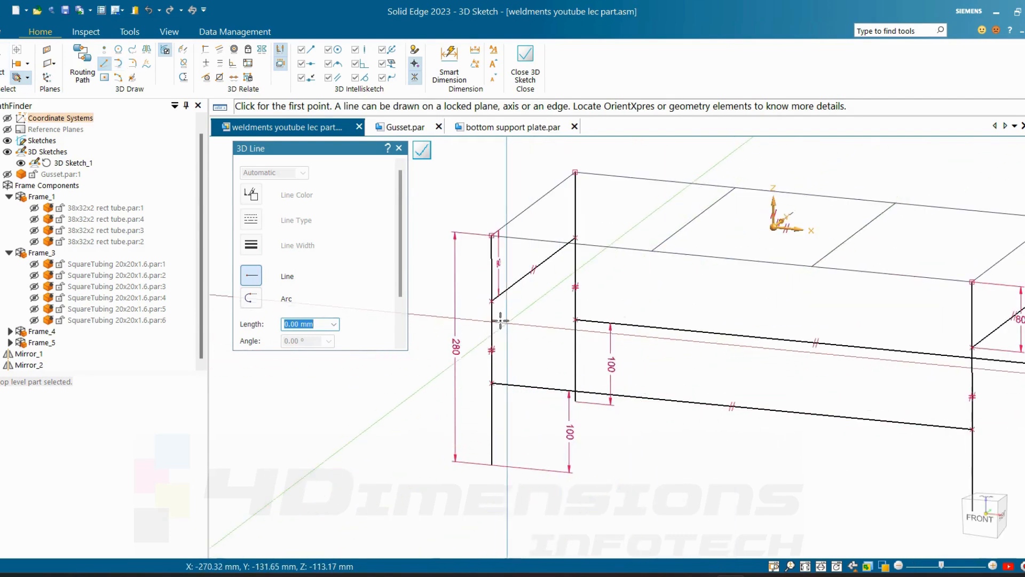
click(492, 315)
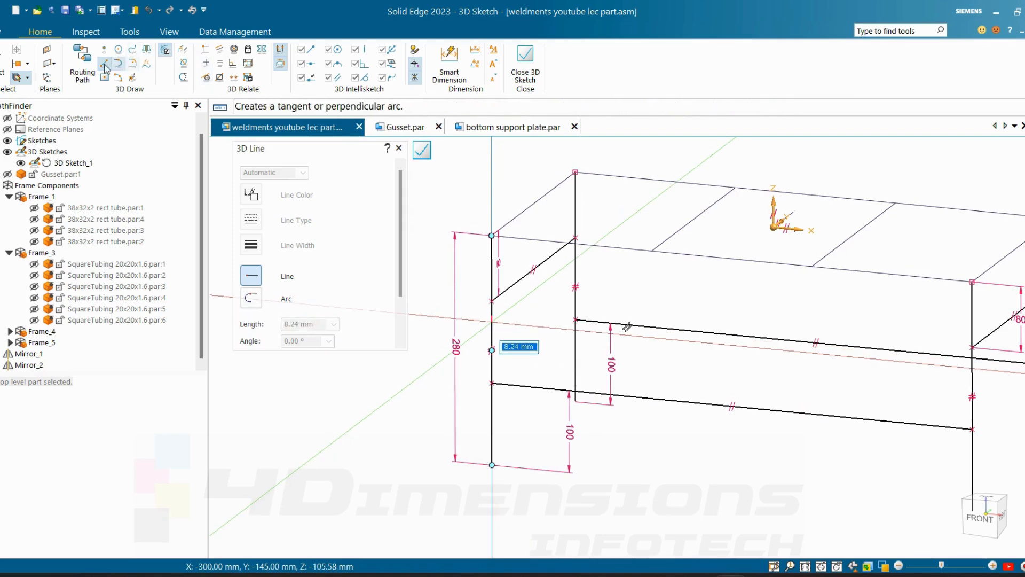
click(551, 389)
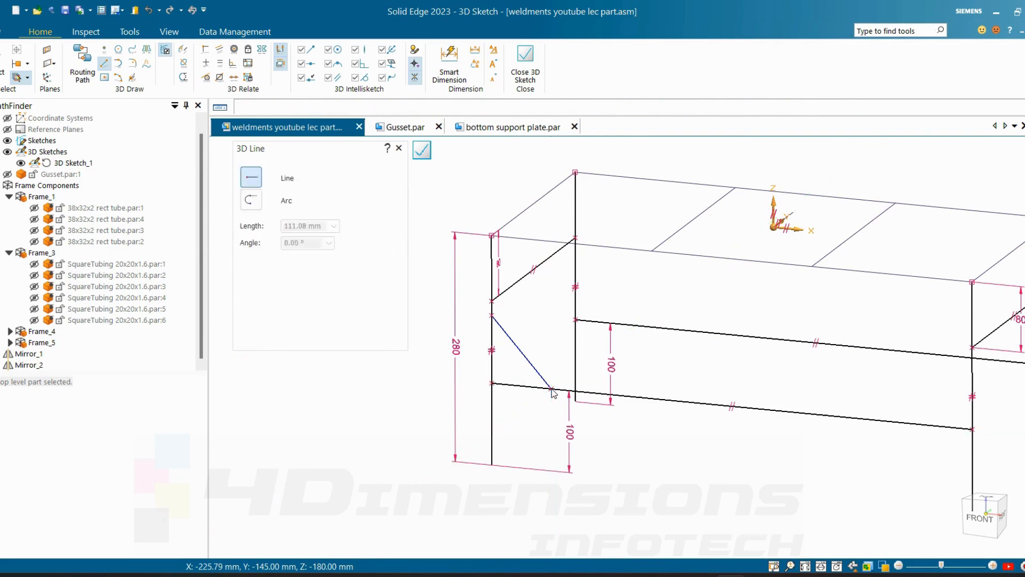
key(Escape)
- Dimension the brace line's upper end vertically from the junction of leg and lower rail at 70 mm
click(475, 51)
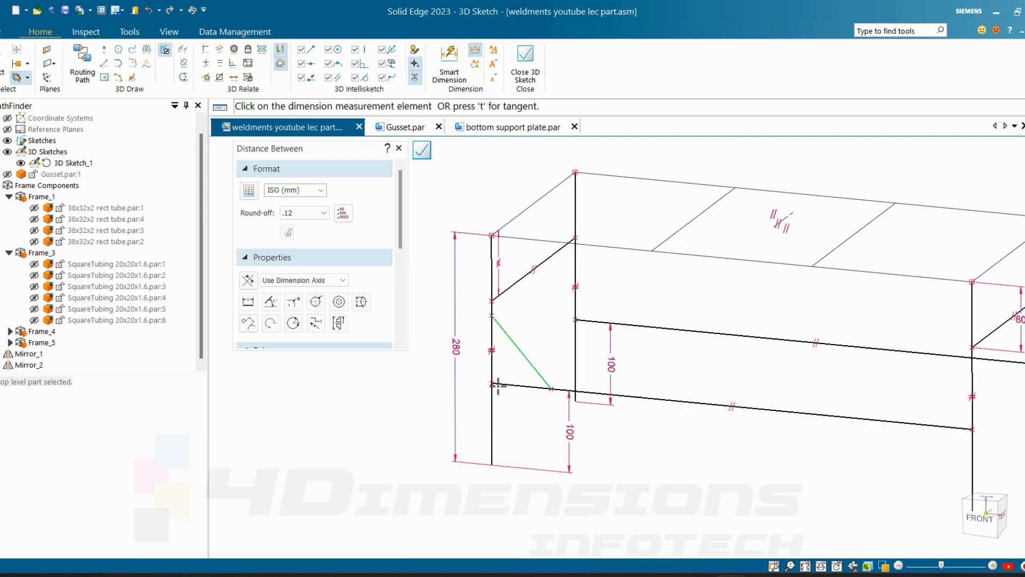
click(498, 385)
click(469, 366)
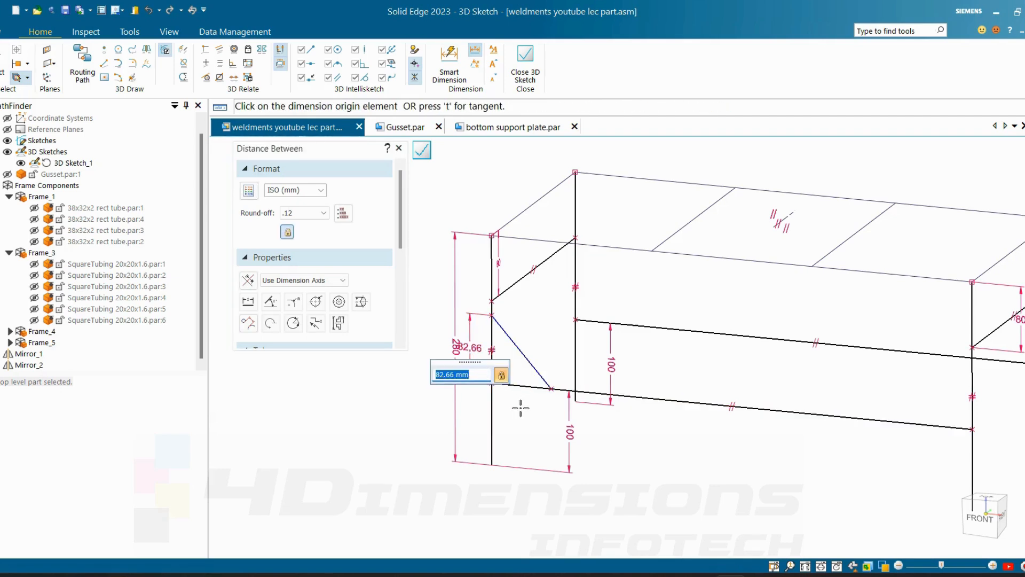
text(70)
key(Return)
- Dimension the brace line's lower end along the rail from the same leg junction at 70 mm
scroll(558, 361, up, 2)
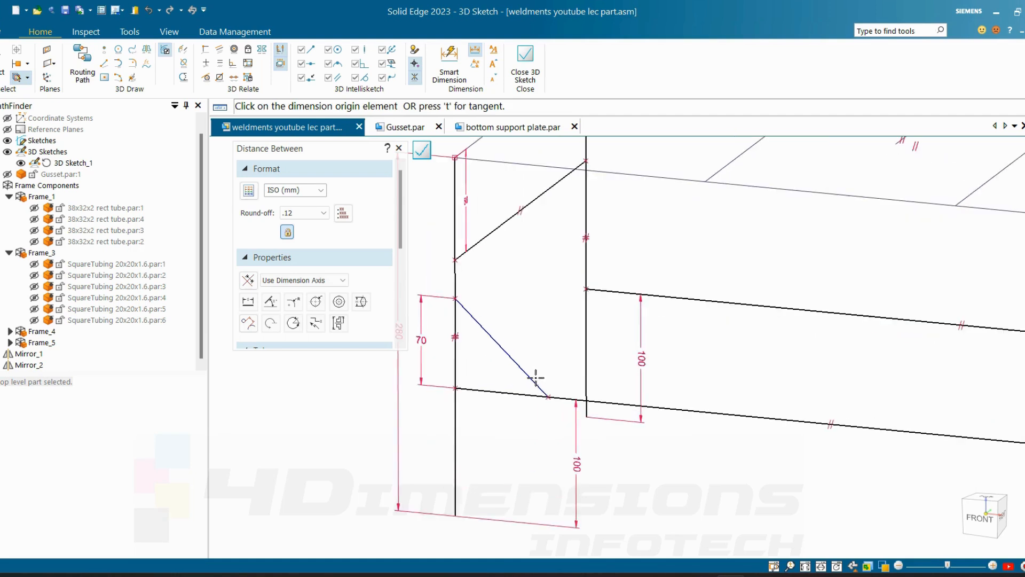
click(531, 379)
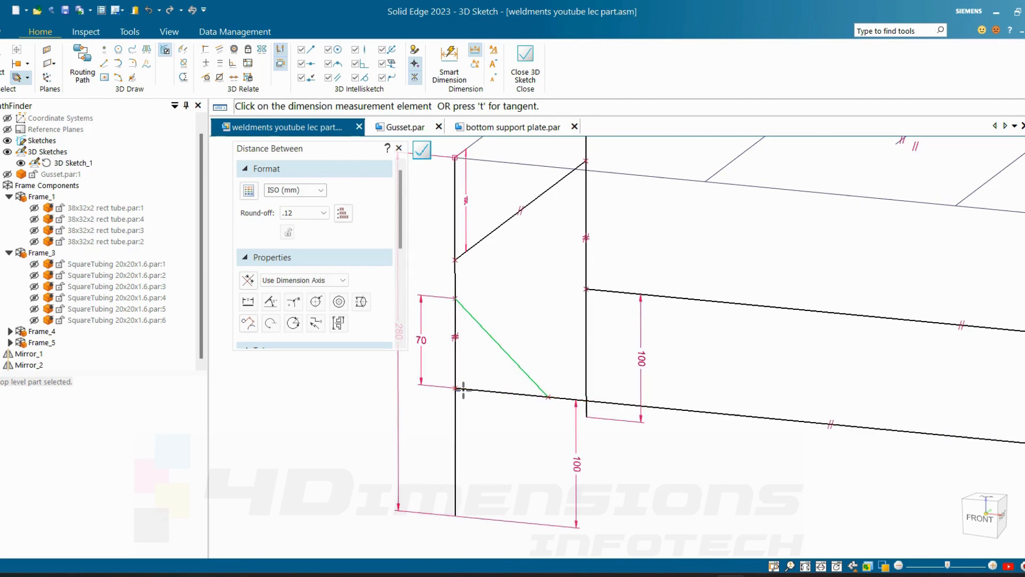
click(462, 389)
click(492, 417)
text(7)
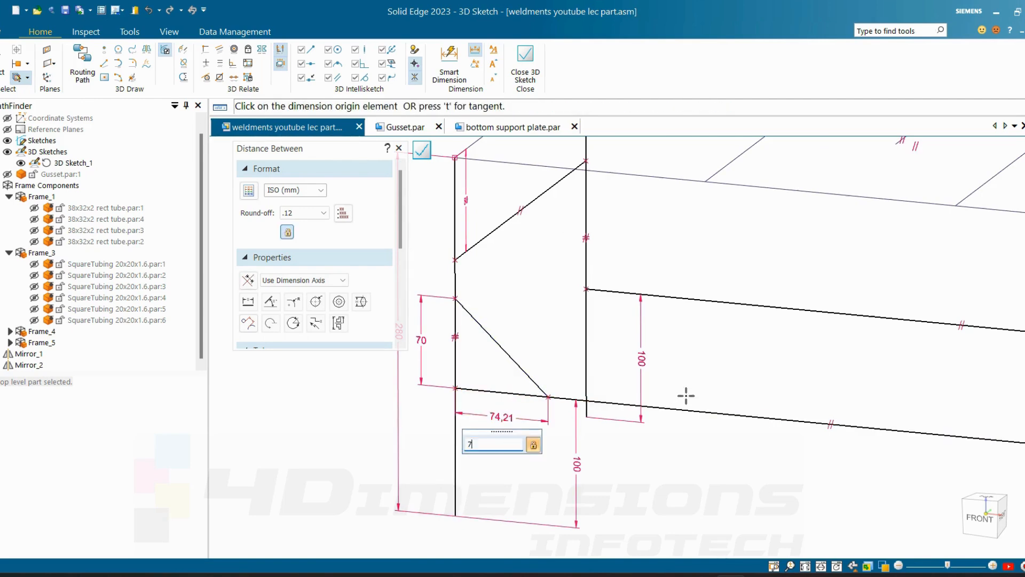
text(0)
key(Return)
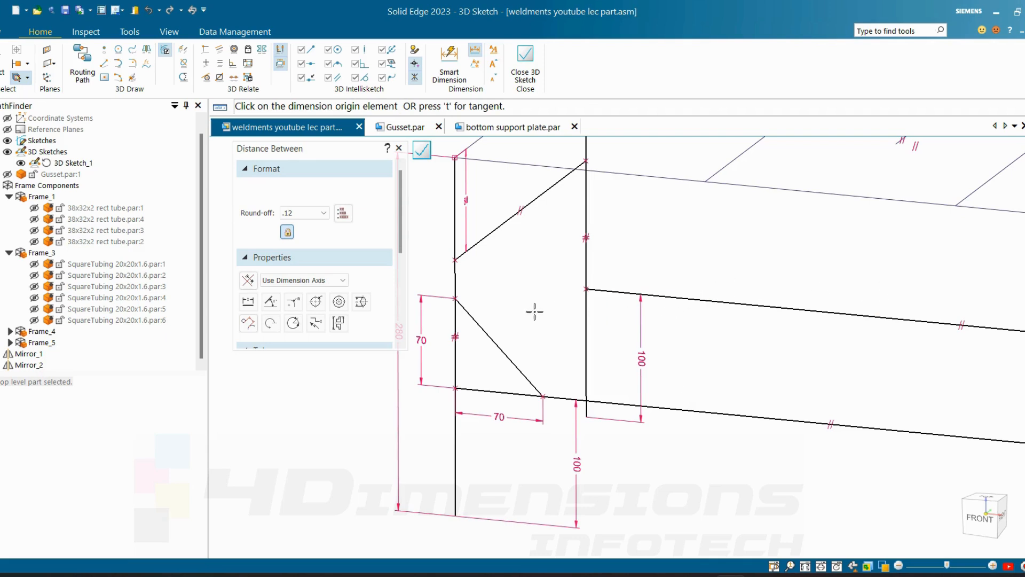
key(Escape)
- Mirror the diagonal brace line about the vertical lengthwise reference plane onto the rear-left leg and lower rear rail
scroll(529, 321, down, 5)
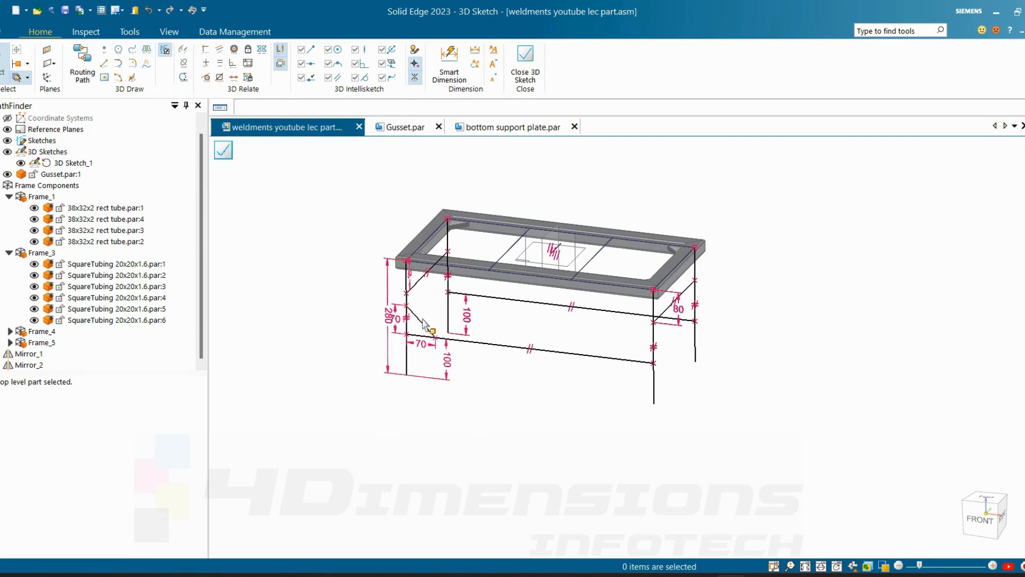
click(440, 338)
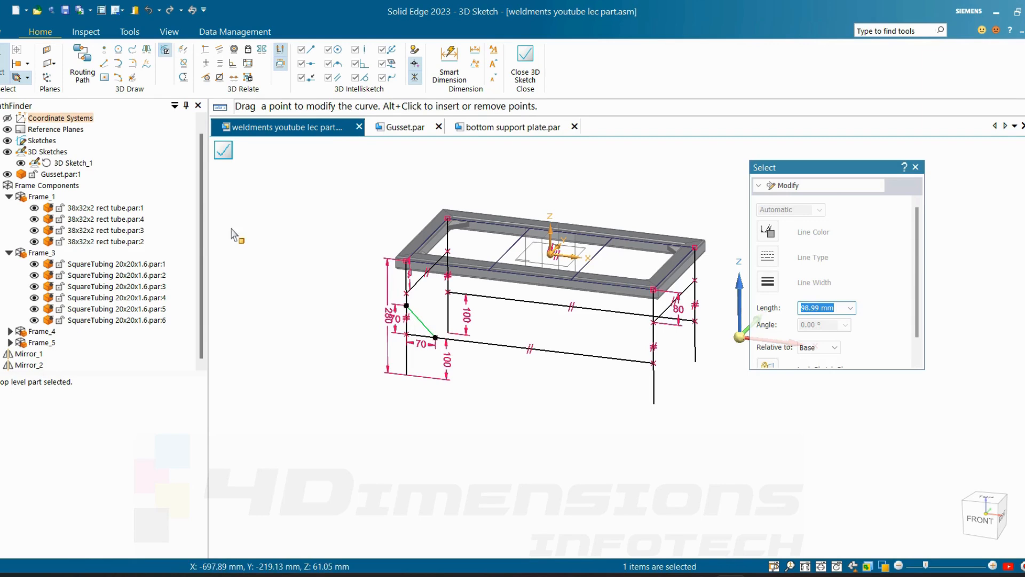
click(148, 54)
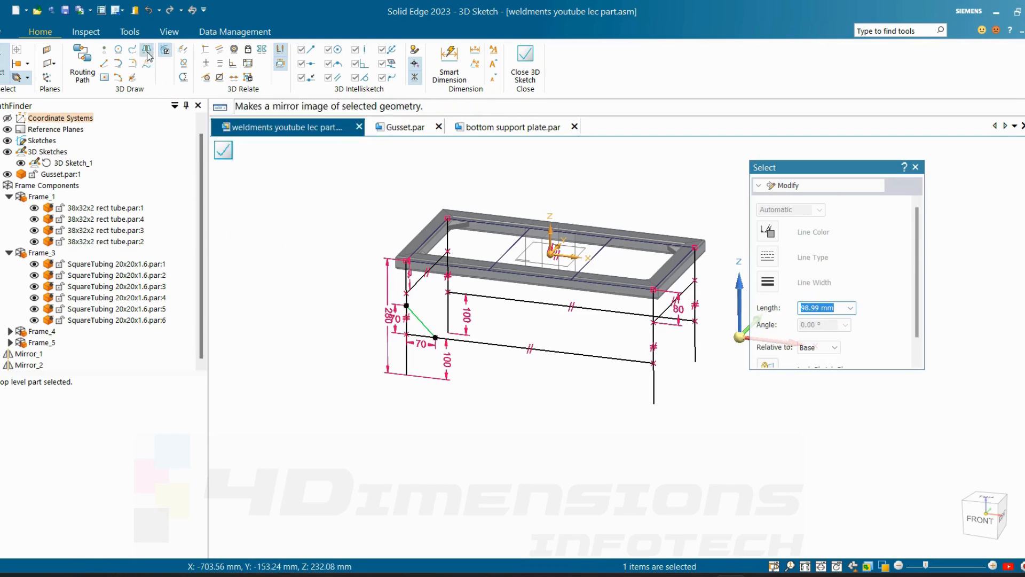
click(577, 247)
- Mirror both left-hand diagonal brace lines about the vertical crosswise reference plane to the right-hand legs
middle_drag(484, 317, 412, 324)
middle_drag(545, 338, 537, 345)
scroll(458, 328, up, 3)
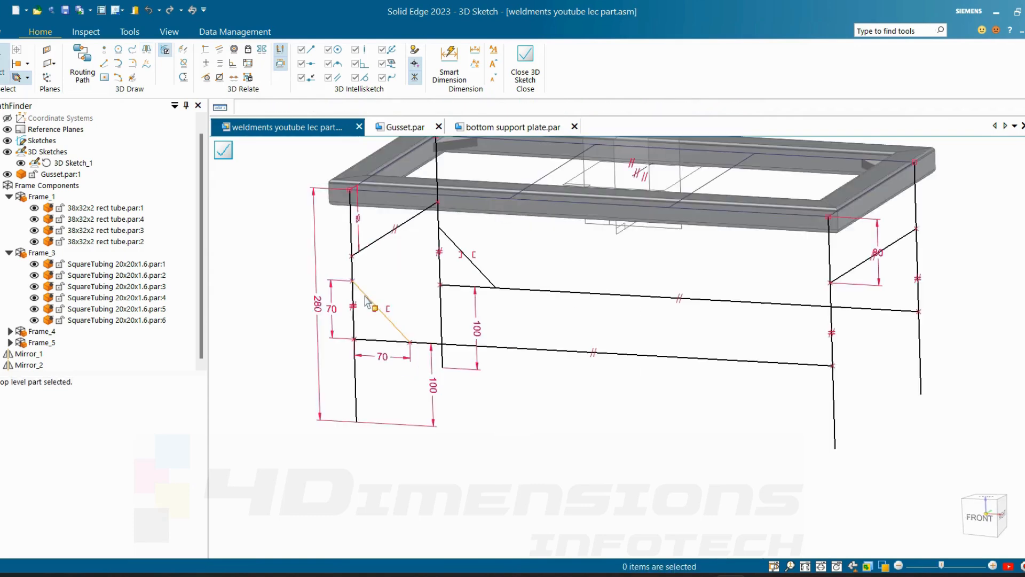
click(462, 260)
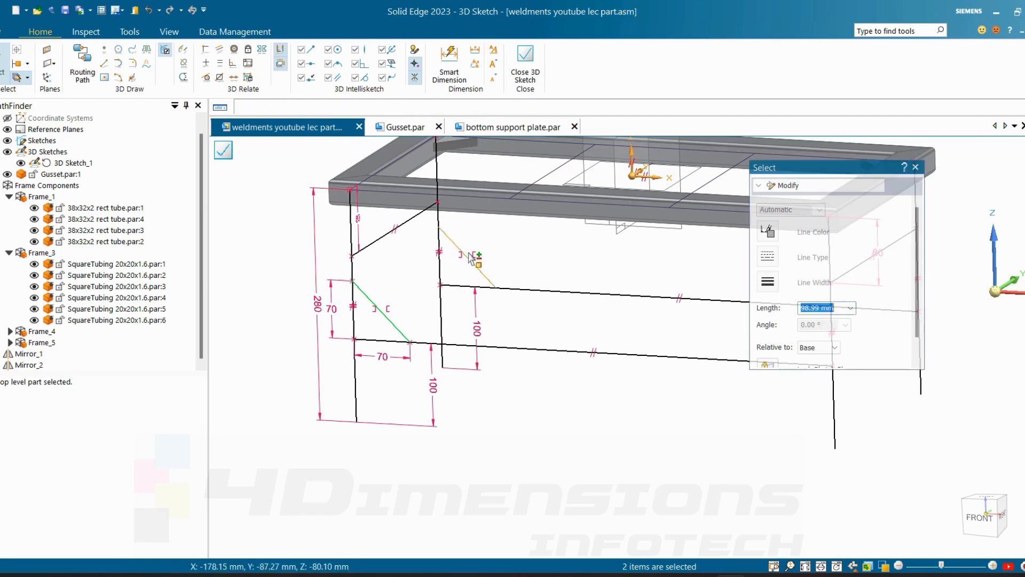
click(148, 52)
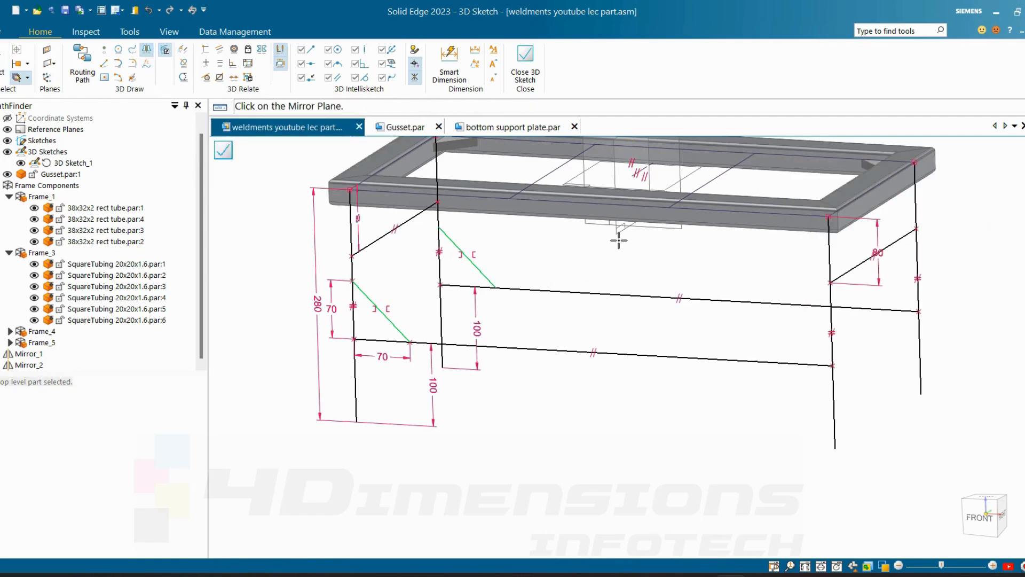
click(678, 229)
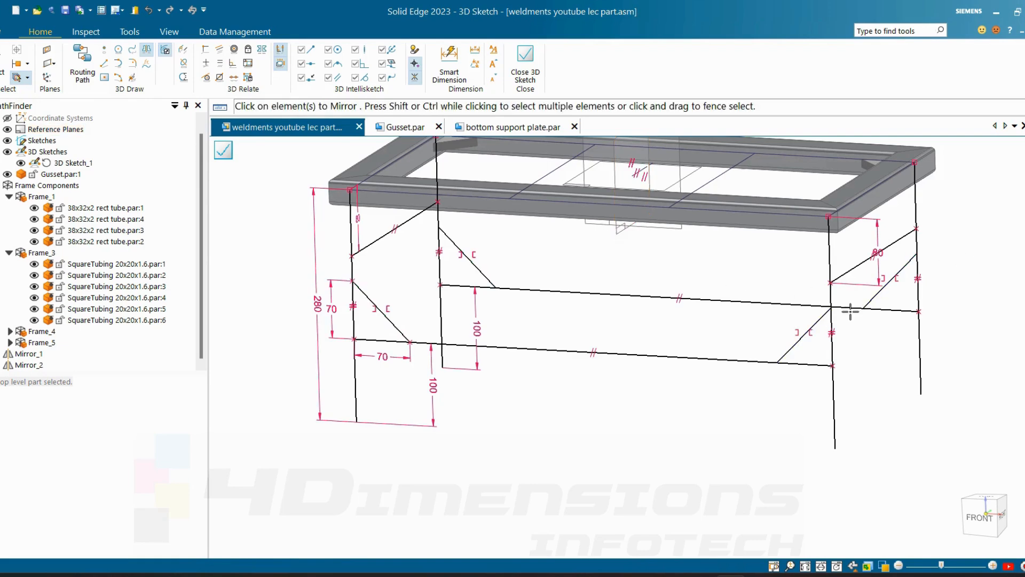
- Finish the 3D sketch and return to the Frame environment of the assembly
mouse_move(917, 266)
middle_down()
mouse_move(876, 371)
mouse_move(924, 355)
mouse_move(889, 296)
mouse_move(830, 338)
mouse_move(842, 345)
mouse_move(816, 338)
mouse_move(845, 339)
middle_up()
click(532, 79)
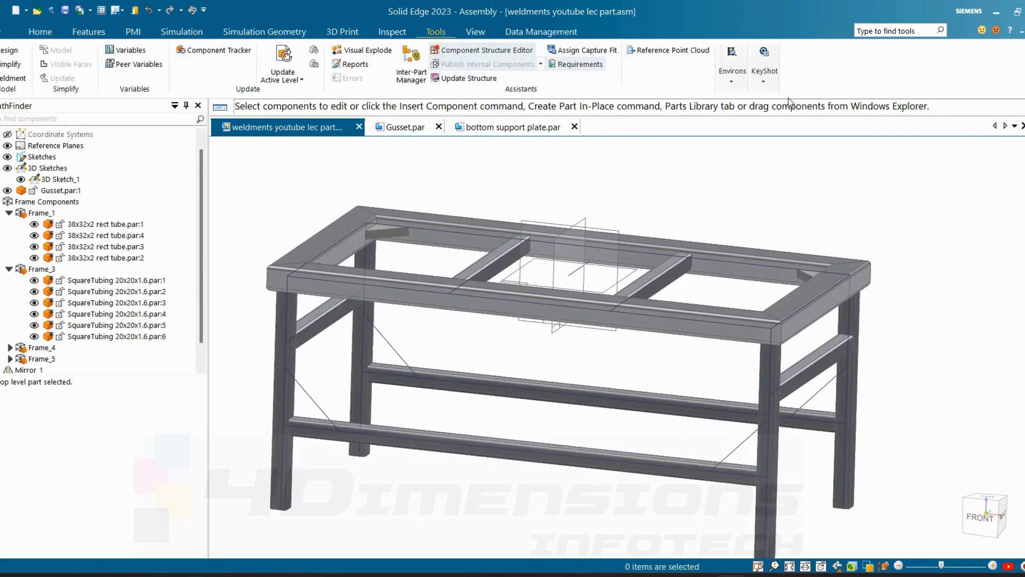
click(735, 88)
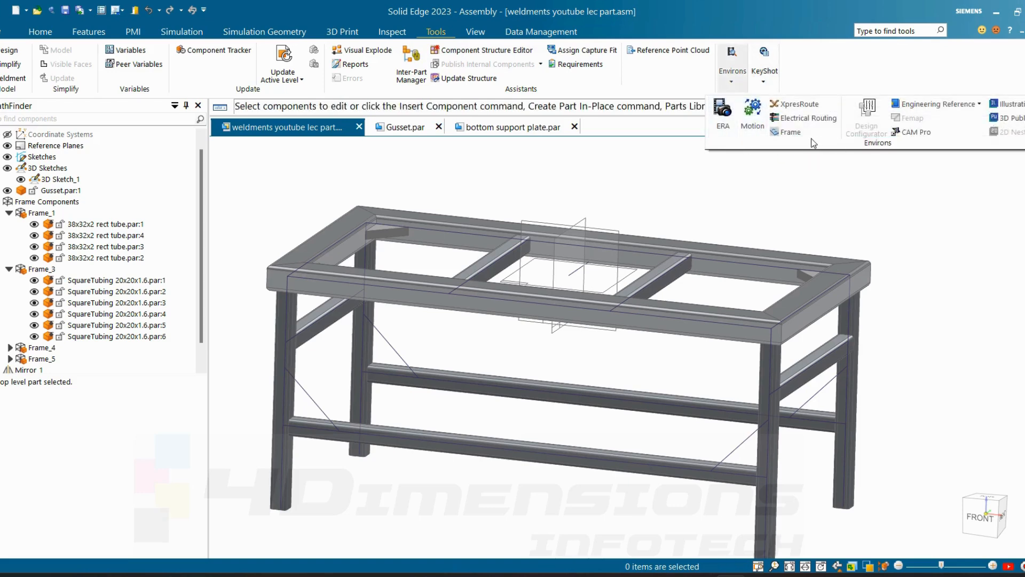
click(791, 134)
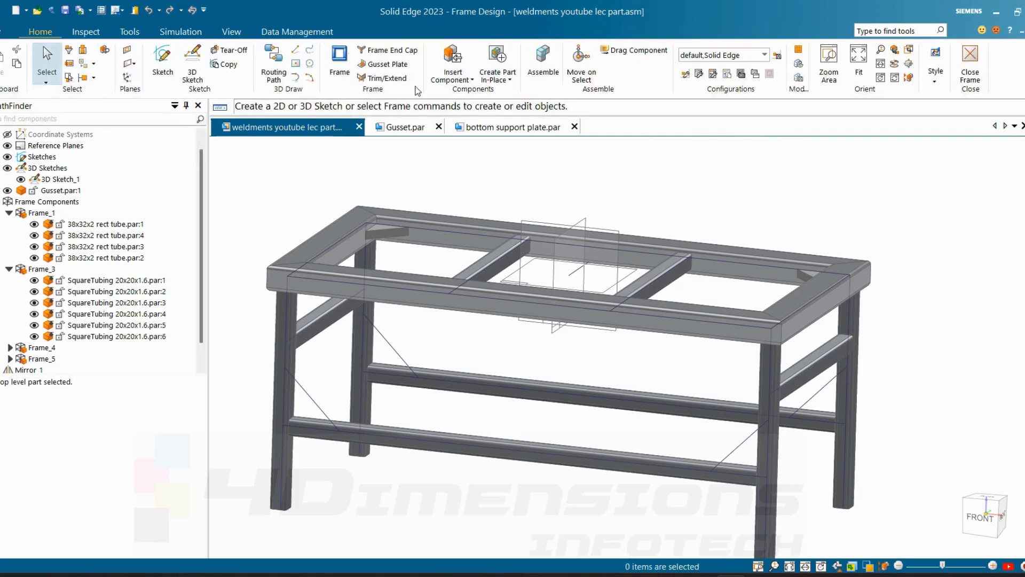
- Create frame members along all four diagonal brace lines using the SquareTubing 20x20x1.6.par cross section
click(339, 62)
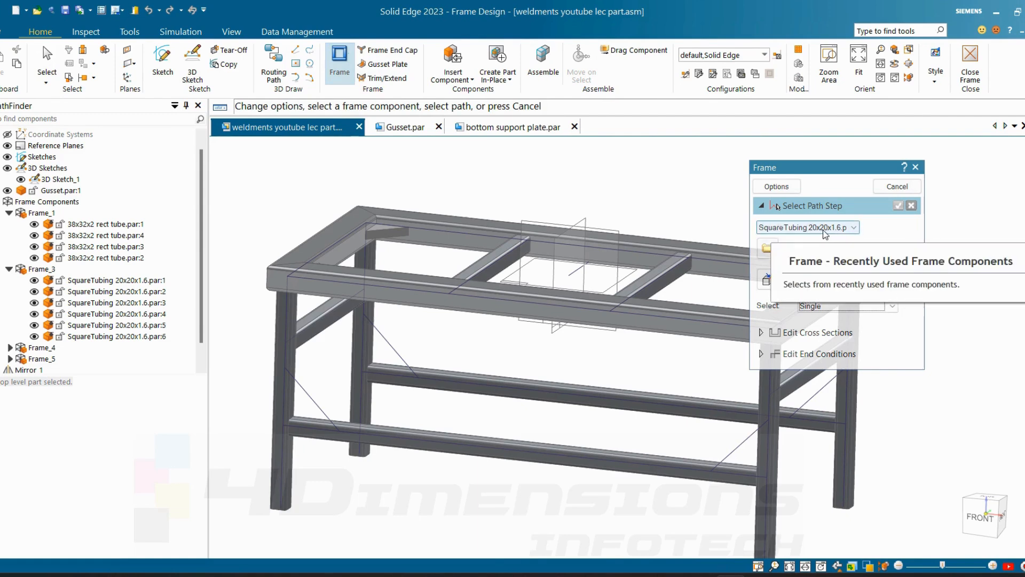
click(845, 229)
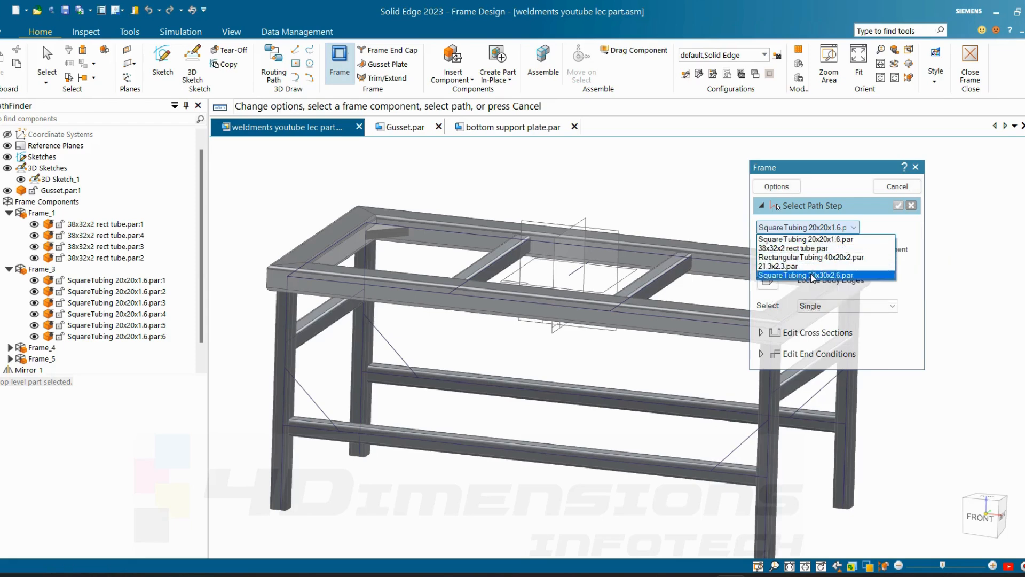
click(732, 211)
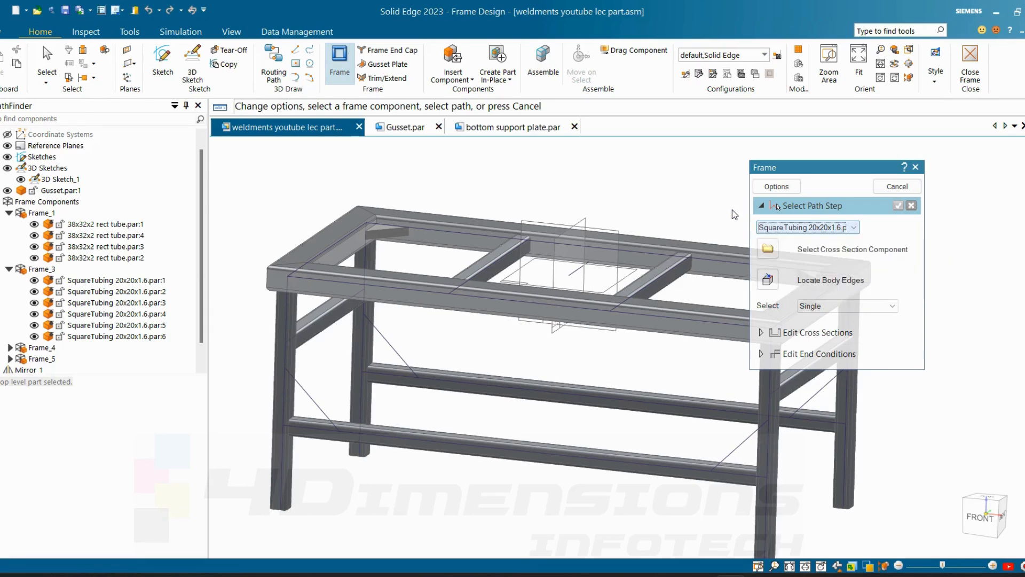
click(320, 410)
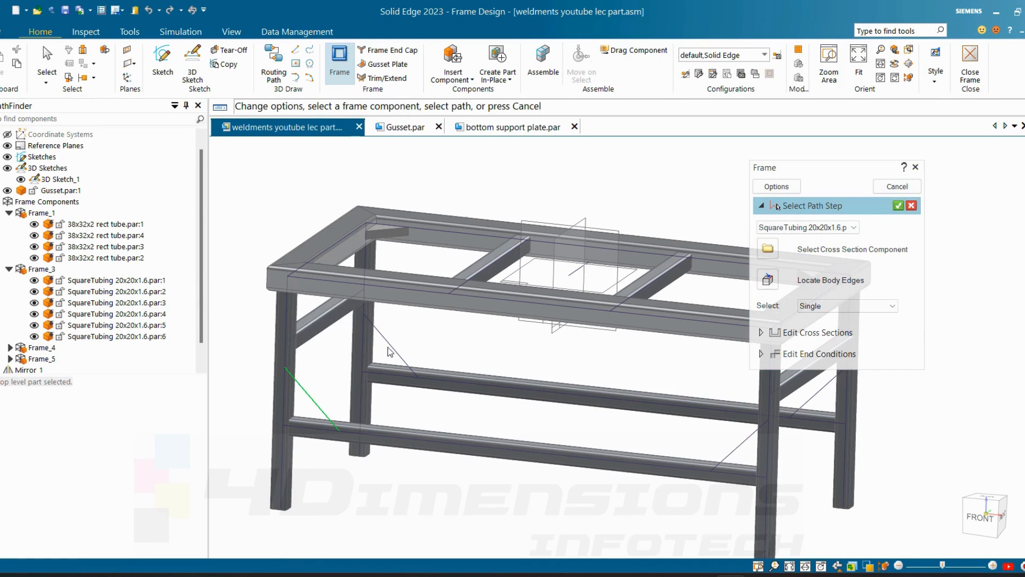
click(747, 444)
click(897, 205)
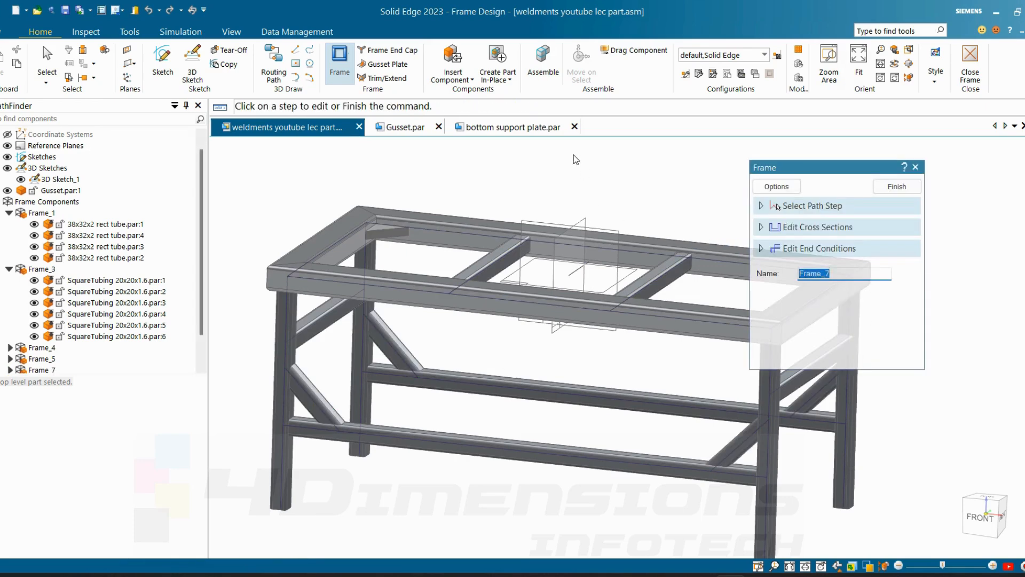
- Examine how the diagonal braces meet the legs and lower rails, and finish the brace frame
middle_drag(550, 163, 517, 190)
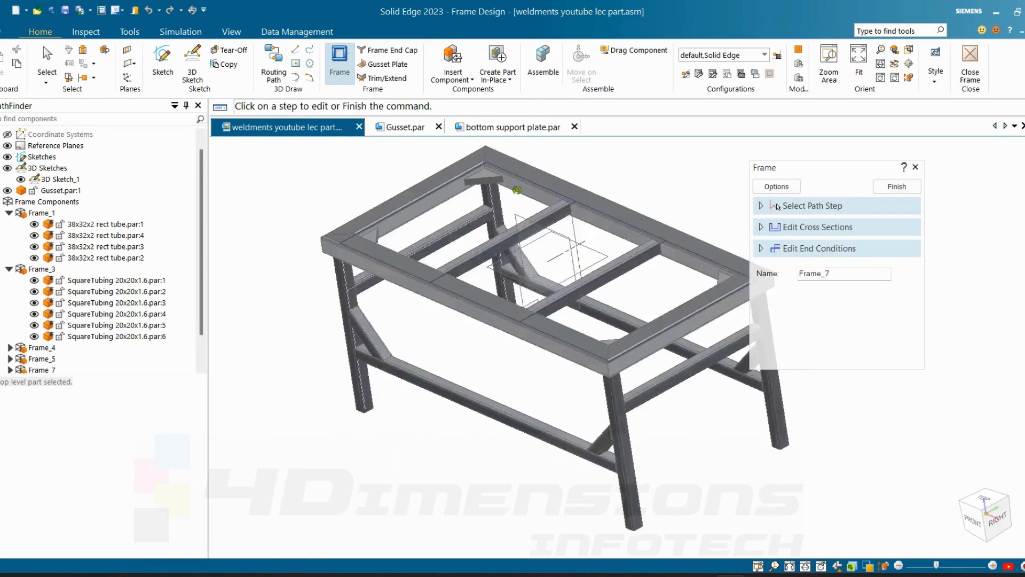
key(ctrl+f)
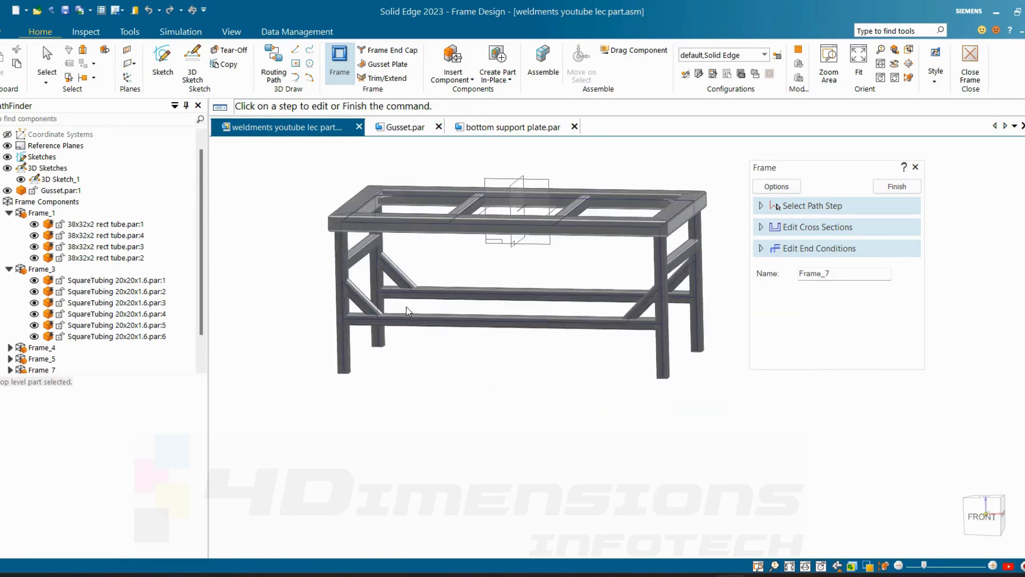
scroll(408, 311, up, 10)
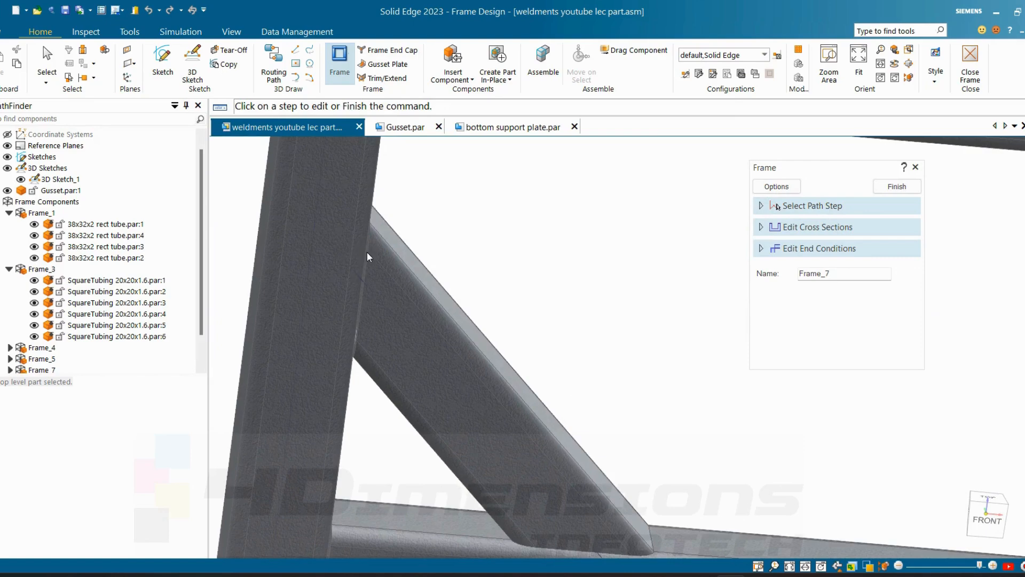
scroll(373, 257, down, 7)
scroll(472, 357, up, 3)
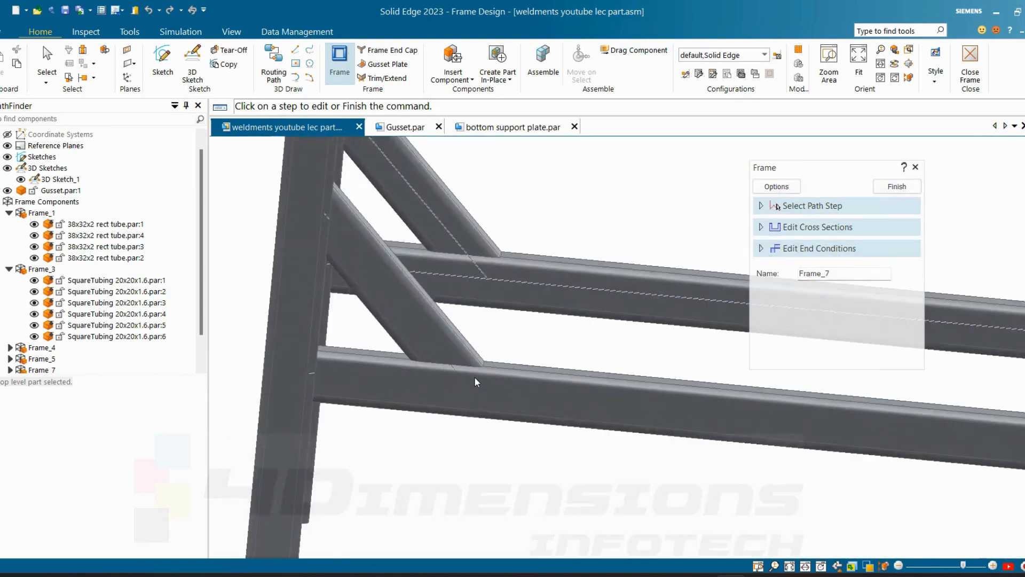
scroll(476, 381, up, 5)
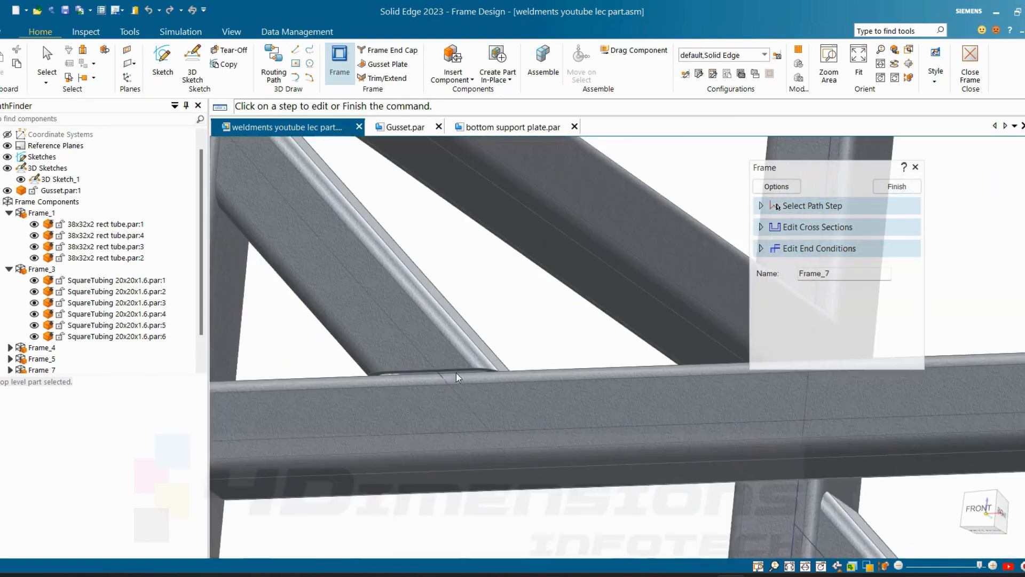
scroll(510, 358, down, 12)
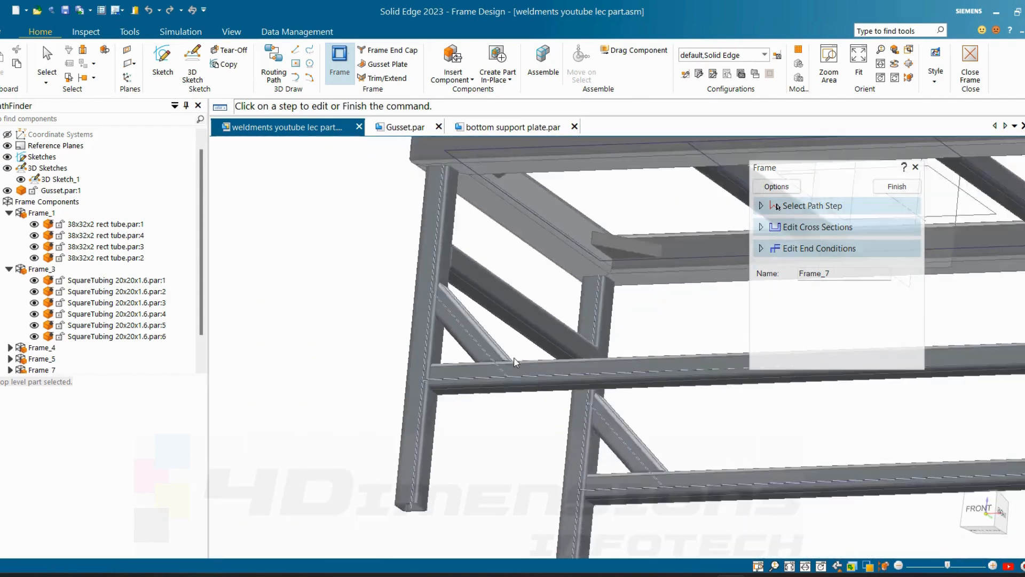
click(897, 186)
- Hide the 3D sketches, sketches and reference planes, leaving only the table frame components displayed
key(ctrl+f)
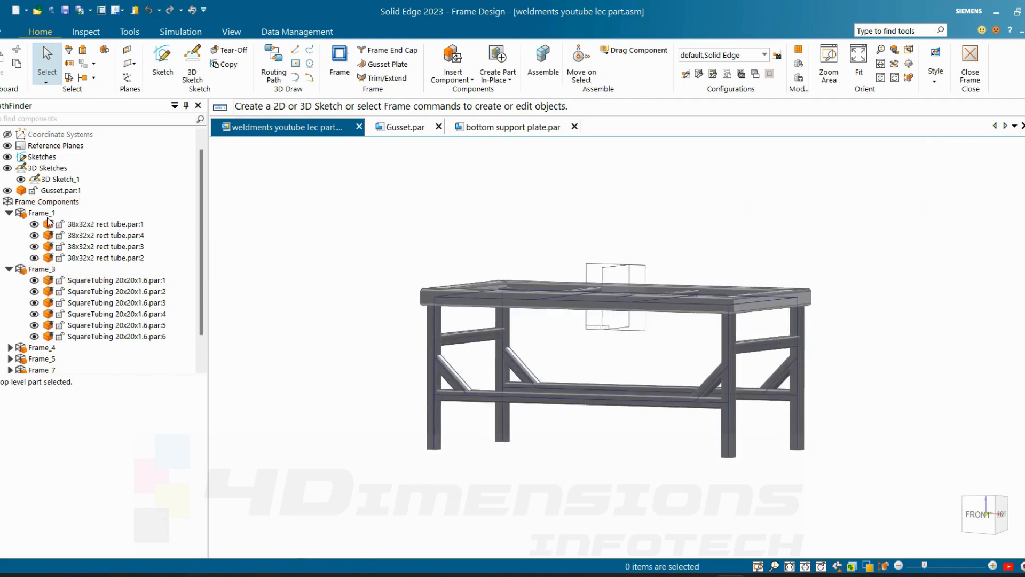
click(7, 168)
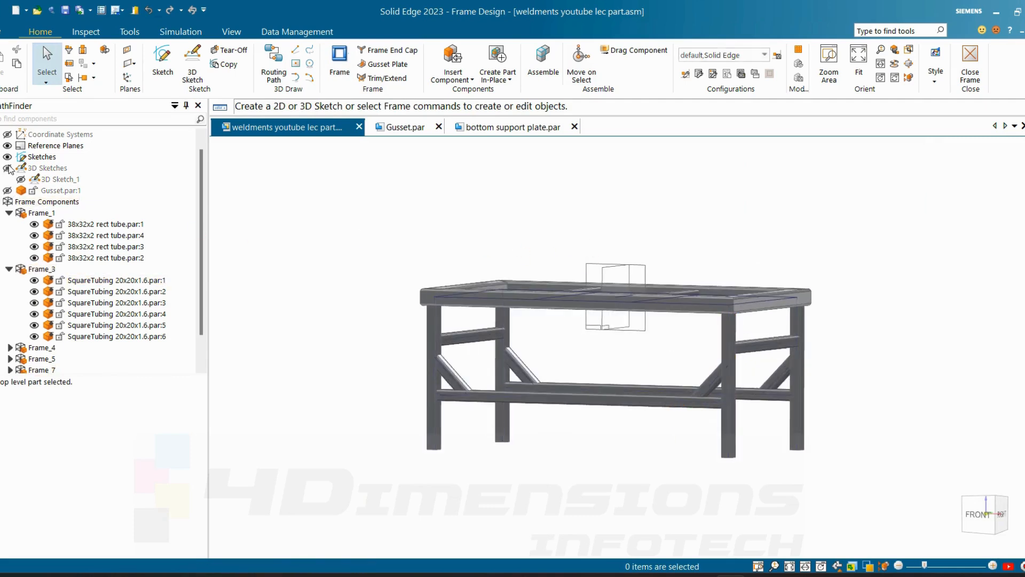
middle_drag(394, 382, 392, 357)
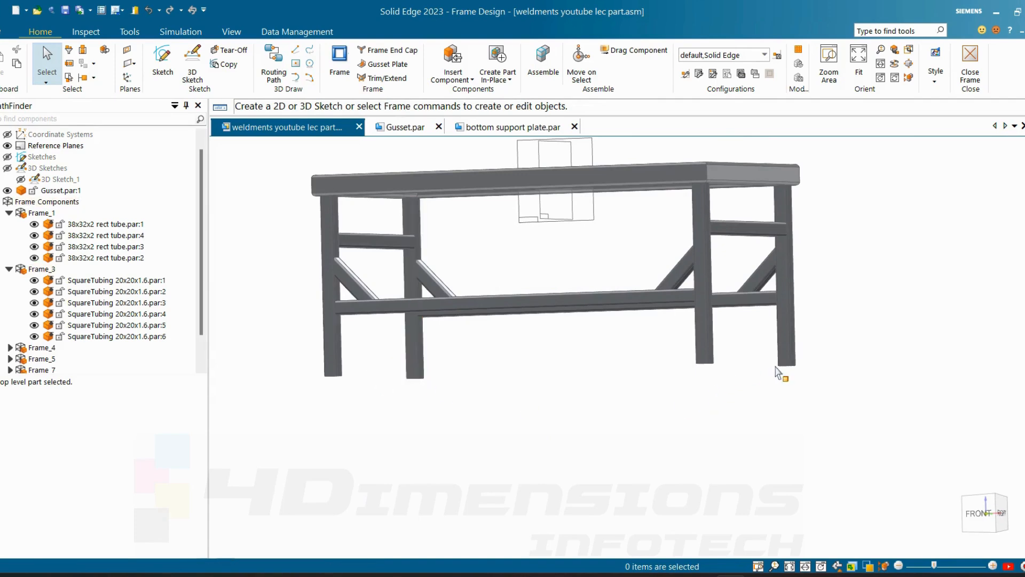
middle_drag(661, 417, 662, 444)
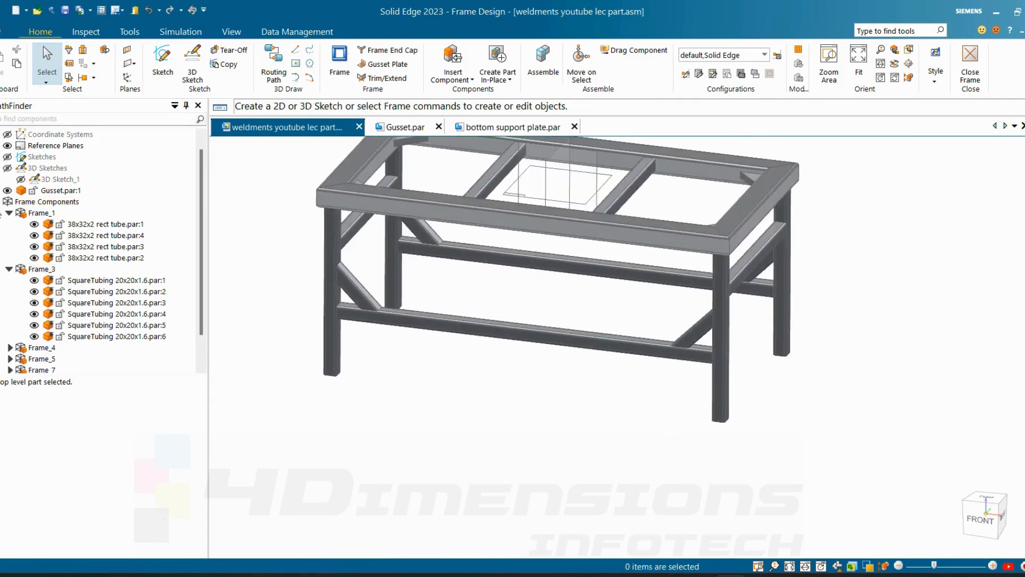
scroll(332, 338, down, 4)
click(6, 146)
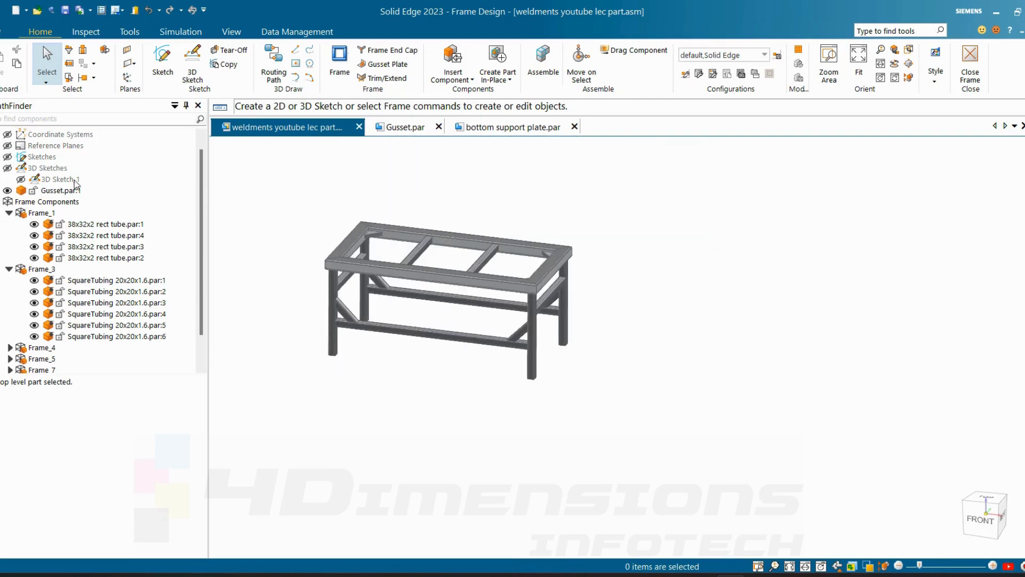
- Leave the Frame environment and insert bottom support plate.par from the weld ment folder beside the table
click(970, 69)
click(435, 32)
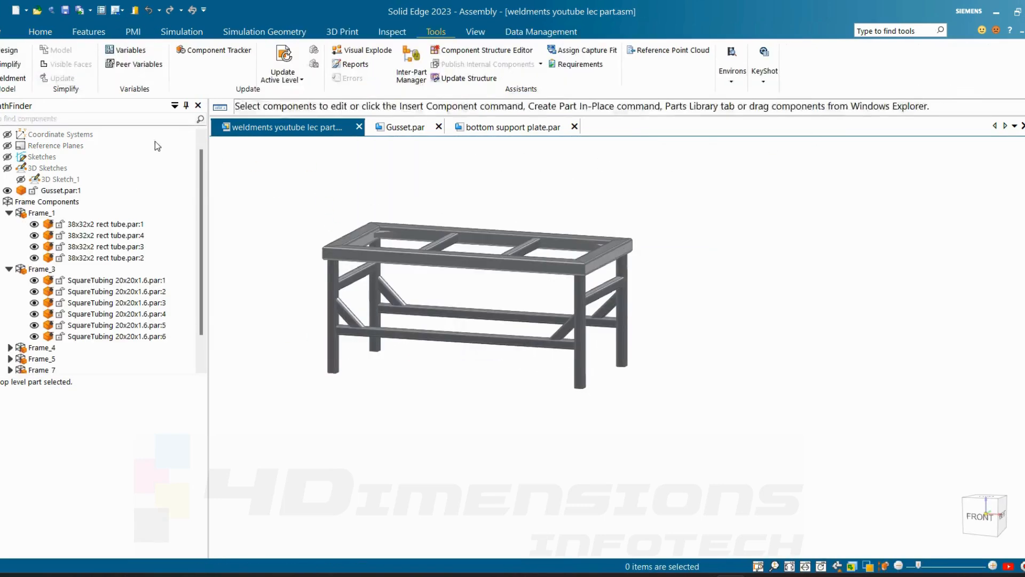
click(40, 31)
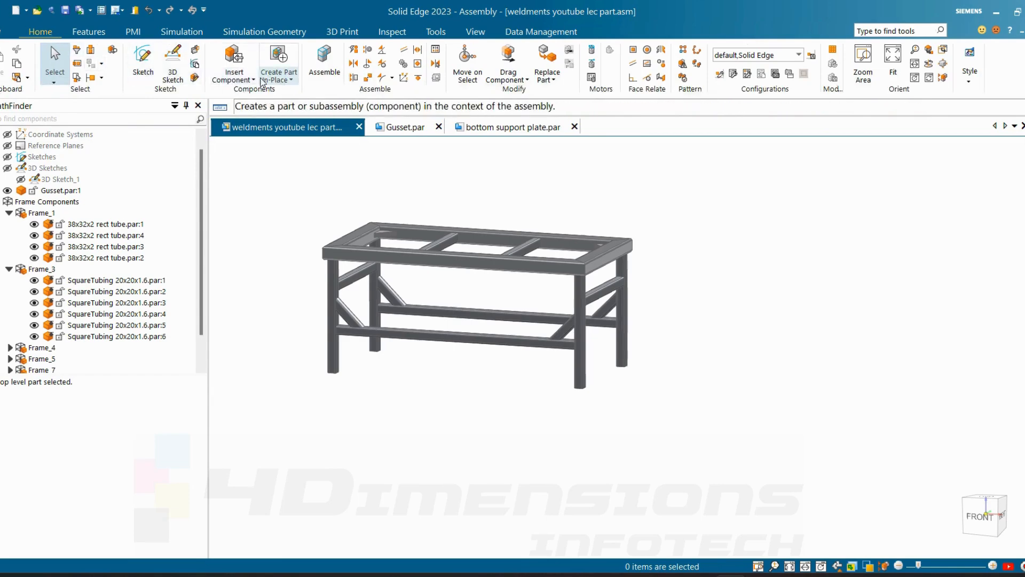
click(239, 80)
click(257, 94)
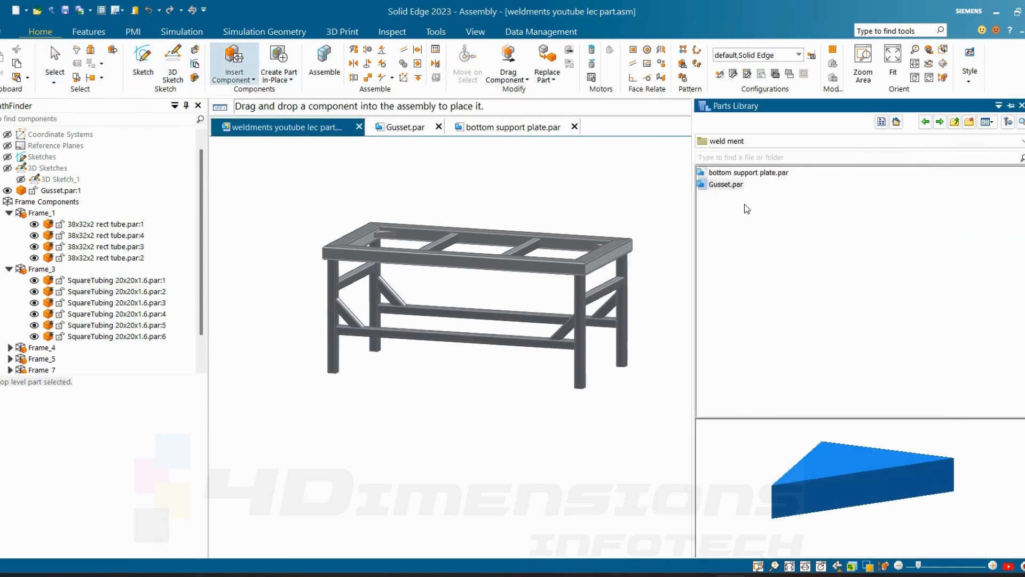
drag(742, 176, 622, 176)
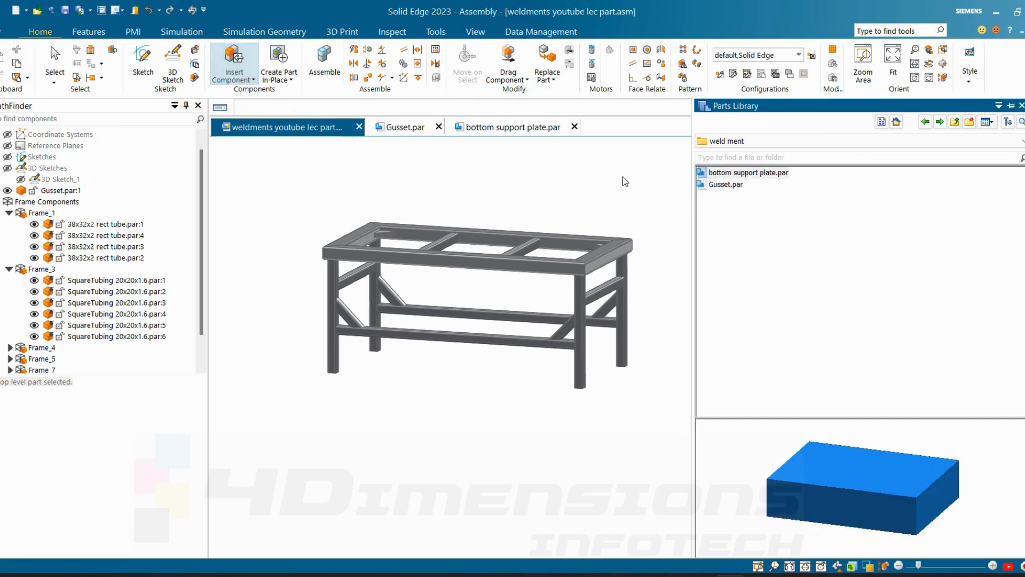
key(Escape)
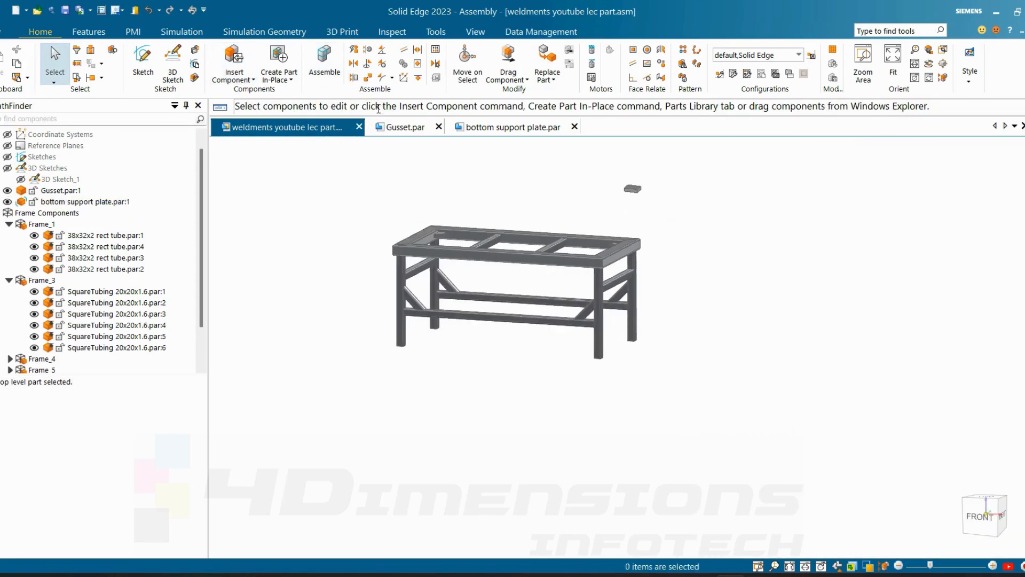
- Mate the bottom support plate's top face to the lower end of the front-right leg with a 0.00 mm offset
click(324, 60)
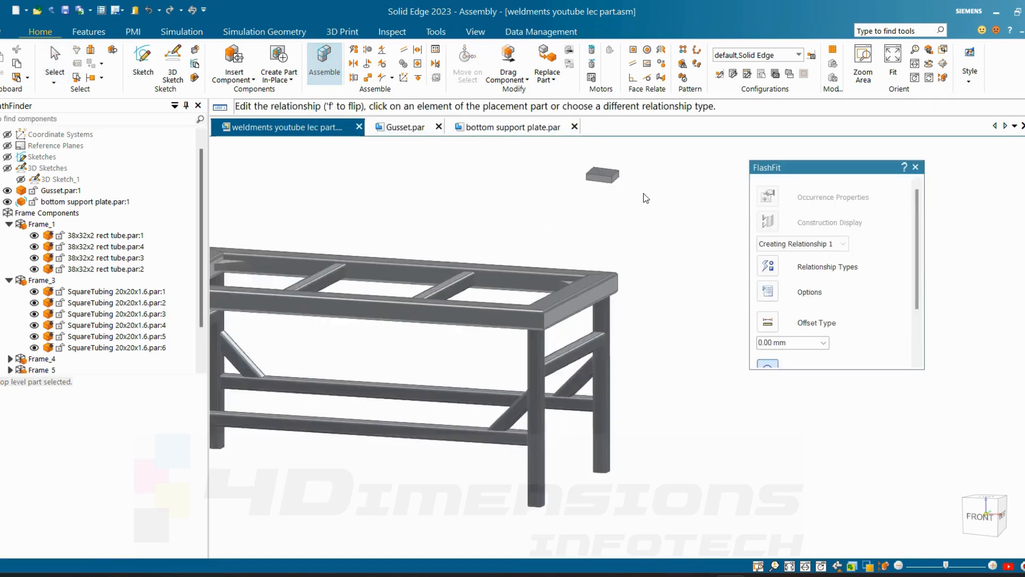
scroll(643, 193, up, 2)
click(590, 158)
scroll(596, 187, down, 3)
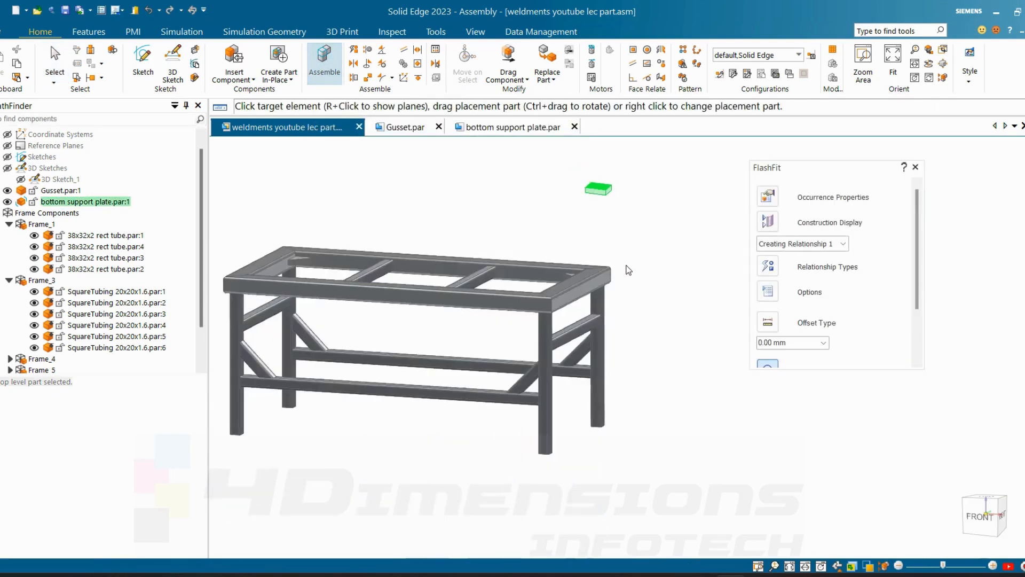
middle_drag(625, 265, 591, 240)
scroll(630, 320, up, 1)
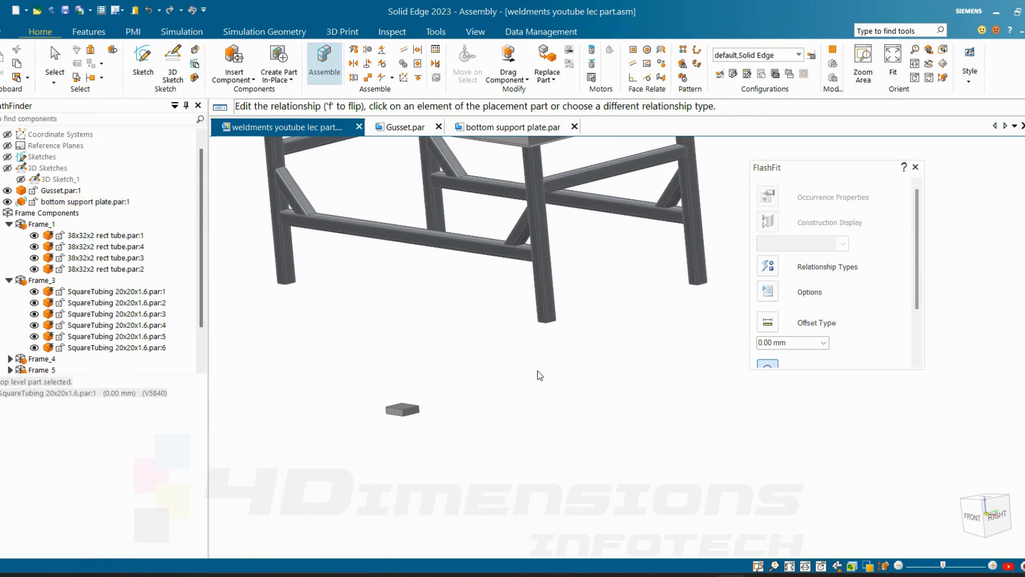
middle_drag(574, 356, 555, 322)
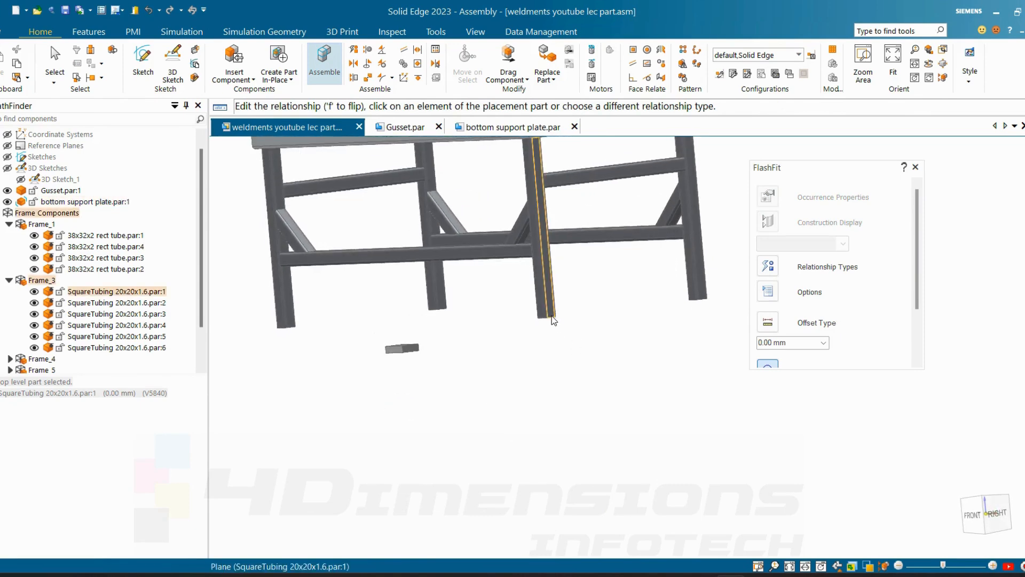
scroll(530, 364, down, 2)
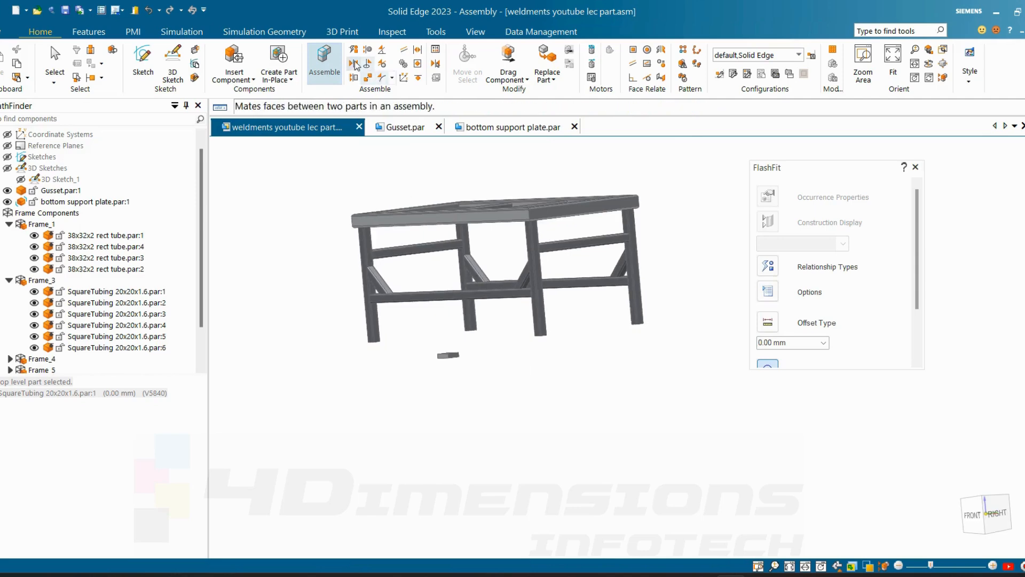
- Center the support plate's front and rear faces between the front and rear faces of the front-right leg with a Center-Plane relationship
click(419, 51)
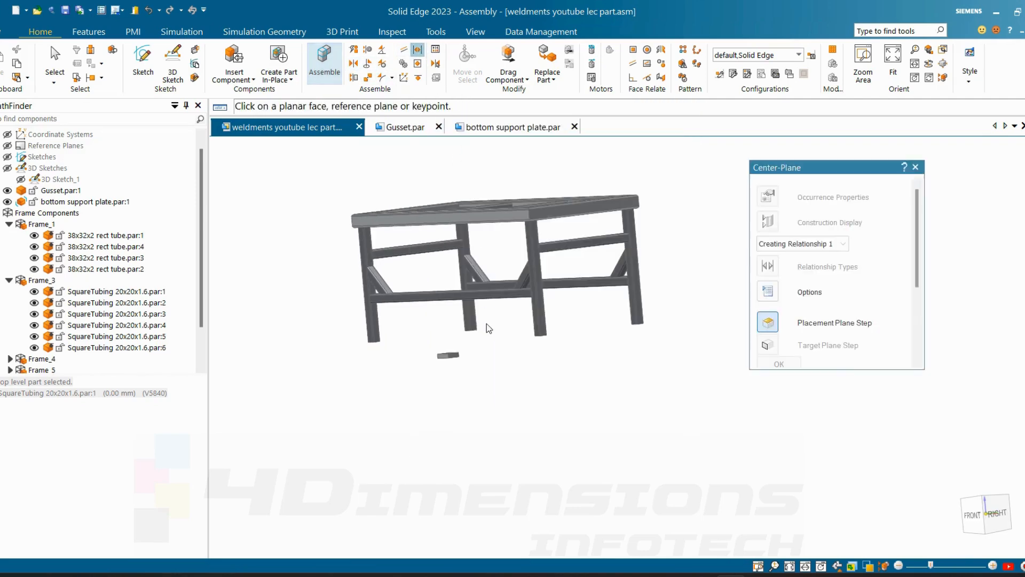
scroll(428, 366, up, 5)
click(449, 346)
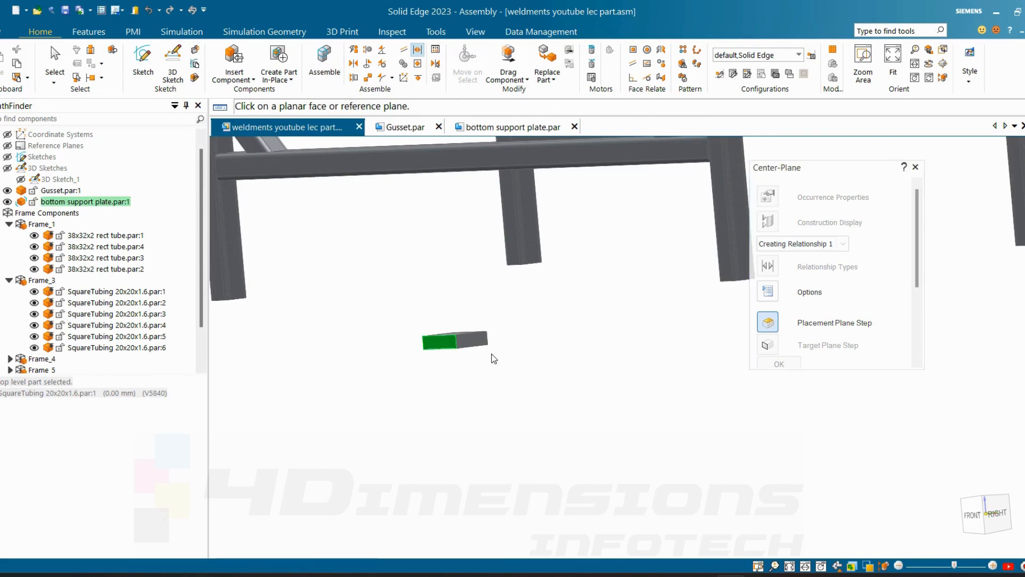
scroll(425, 360, up, 4)
scroll(310, 395, up, 5)
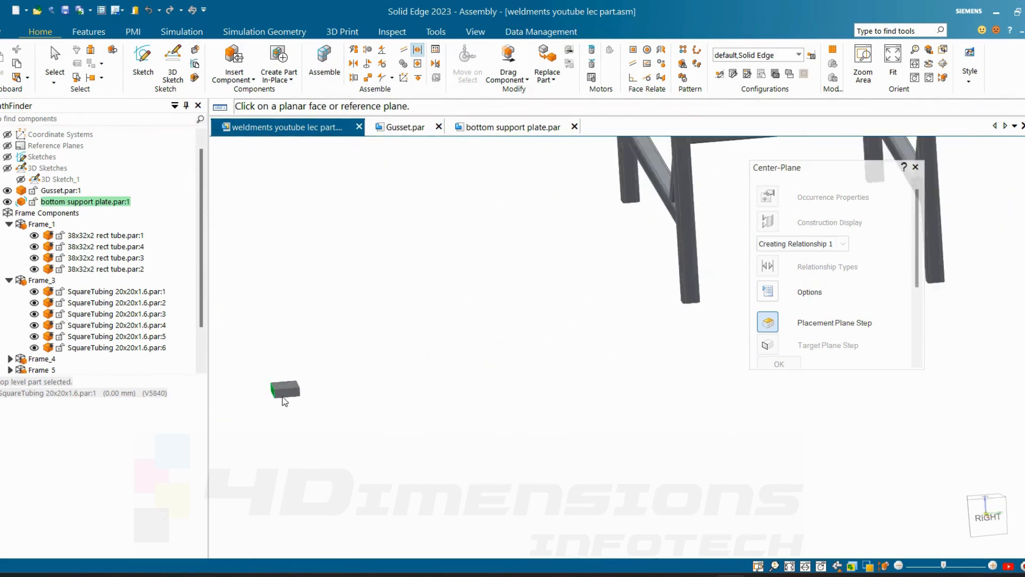
click(307, 390)
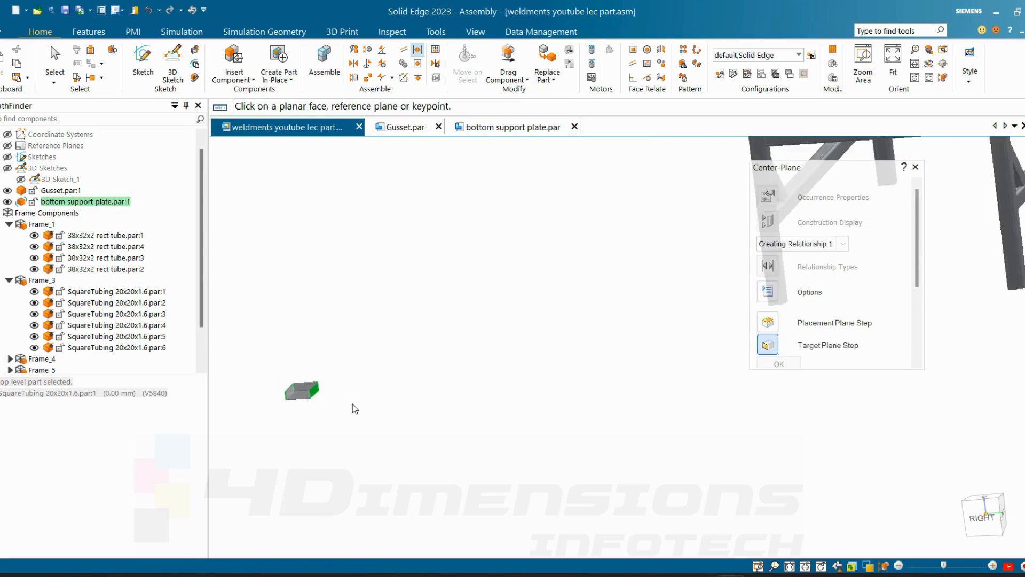
scroll(354, 405, down, 5)
scroll(465, 361, up, 6)
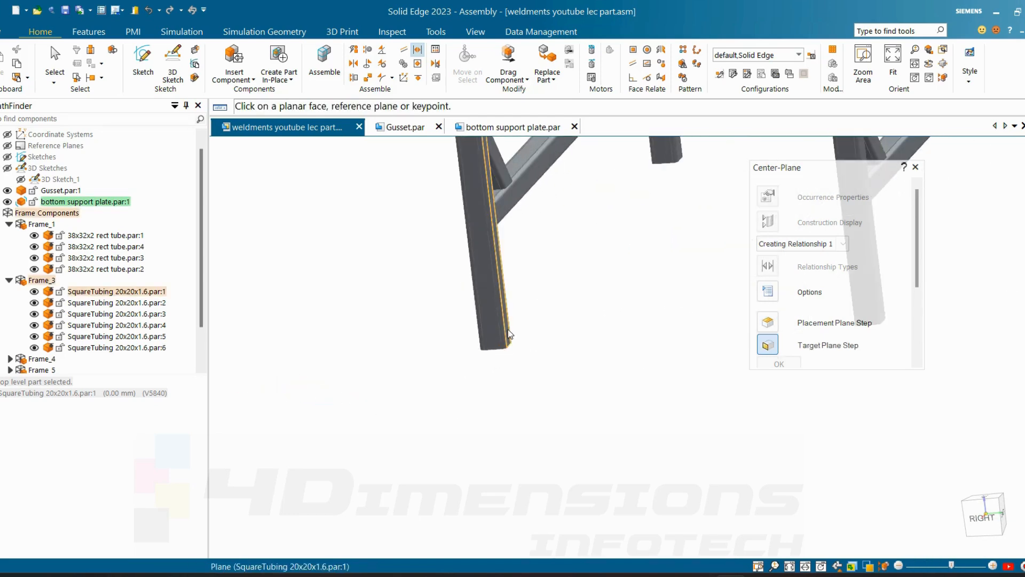
middle_drag(517, 341, 530, 361)
click(465, 372)
click(530, 361)
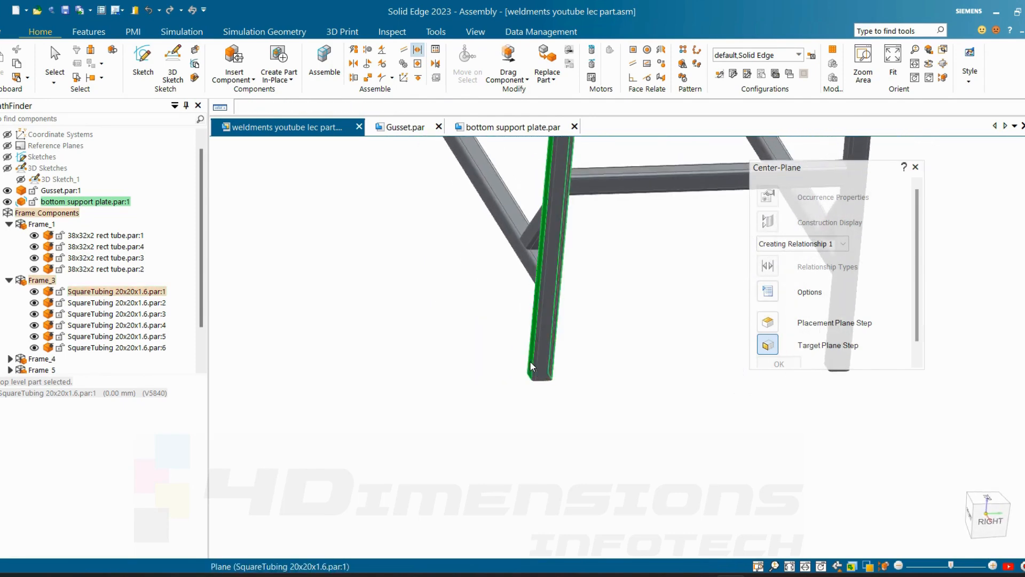
scroll(586, 401, down, 3)
- Center the support plate's left and right faces between the left and right faces of the front-right leg with a Center-Plane relationship
middle_drag(587, 402, 647, 378)
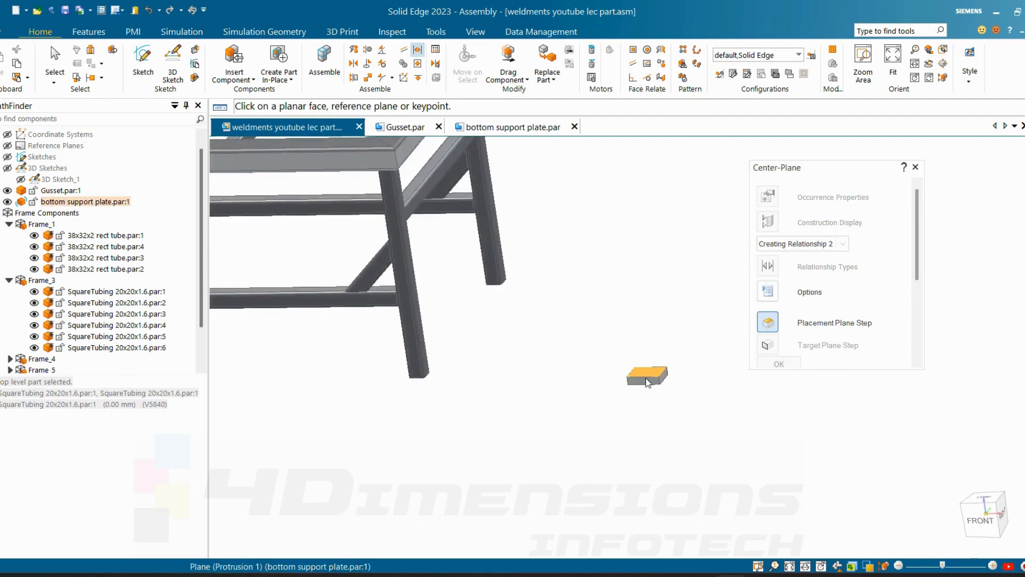
scroll(655, 379, up, 4)
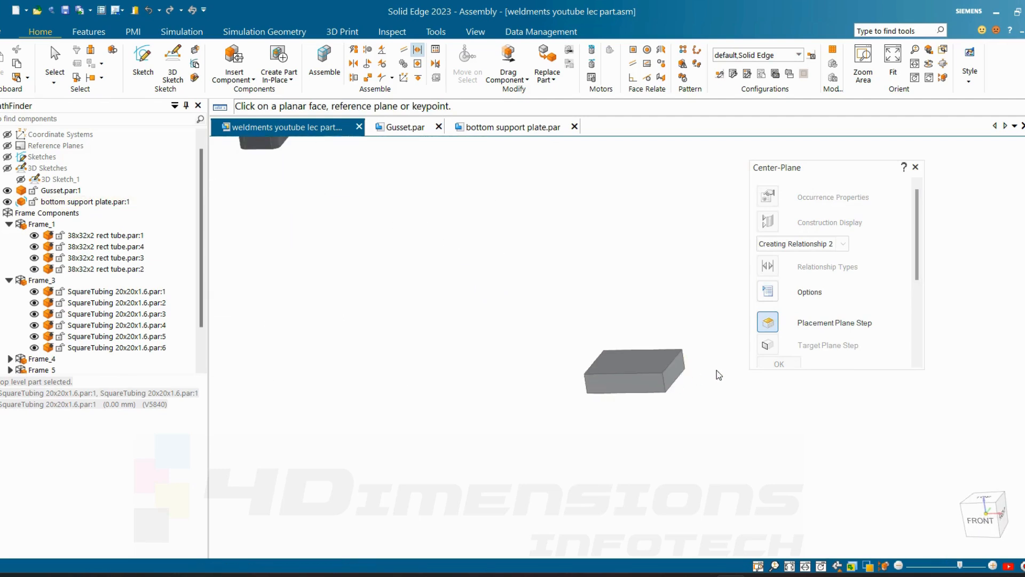
click(676, 373)
middle_drag(676, 373, 603, 412)
scroll(710, 397, up, 4)
click(681, 407)
scroll(681, 410, down, 4)
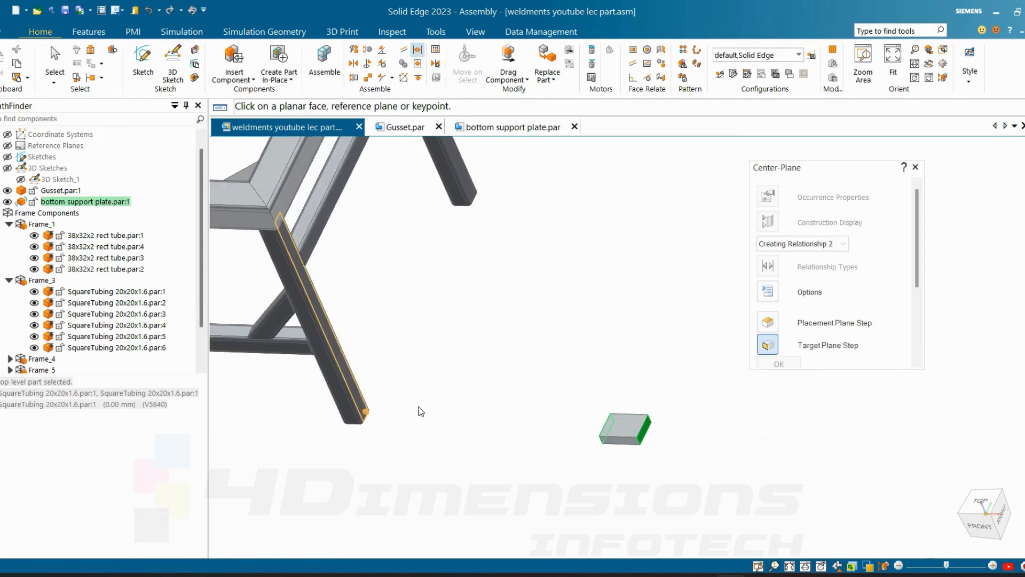
scroll(420, 406, down, 3)
scroll(409, 403, up, 5)
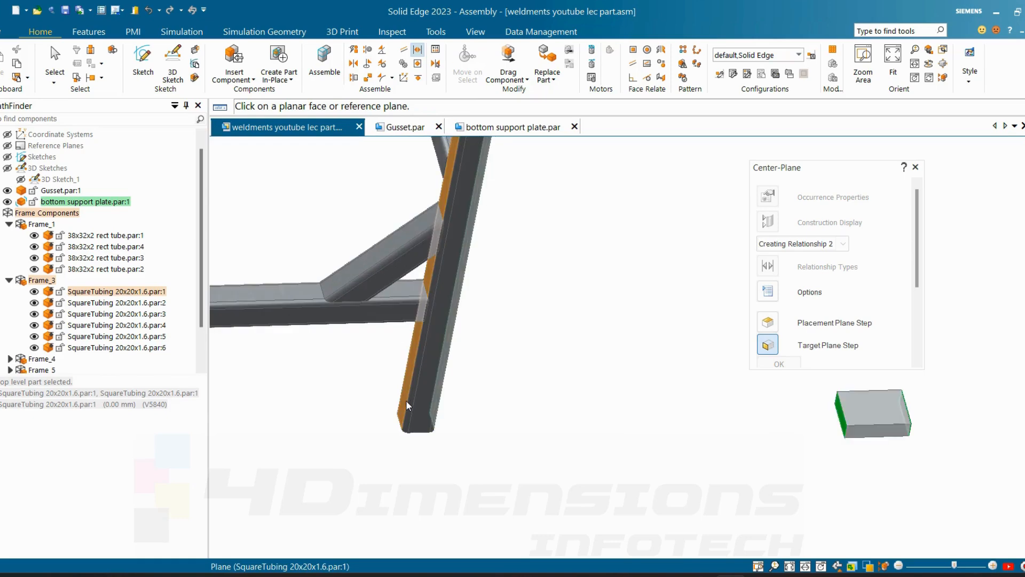
click(406, 399)
scroll(404, 399, down, 3)
scroll(449, 398, up, 3)
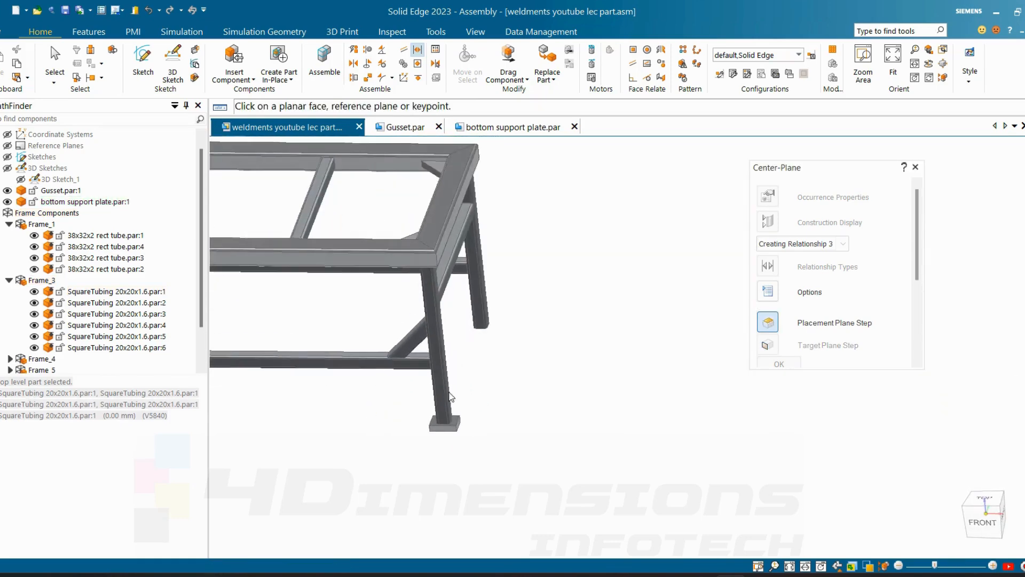
scroll(466, 396, down, 5)
mouse_move(466, 396)
middle_down()
mouse_move(457, 374)
mouse_move(452, 403)
middle_up()
scroll(453, 404, up, 4)
key(Escape)
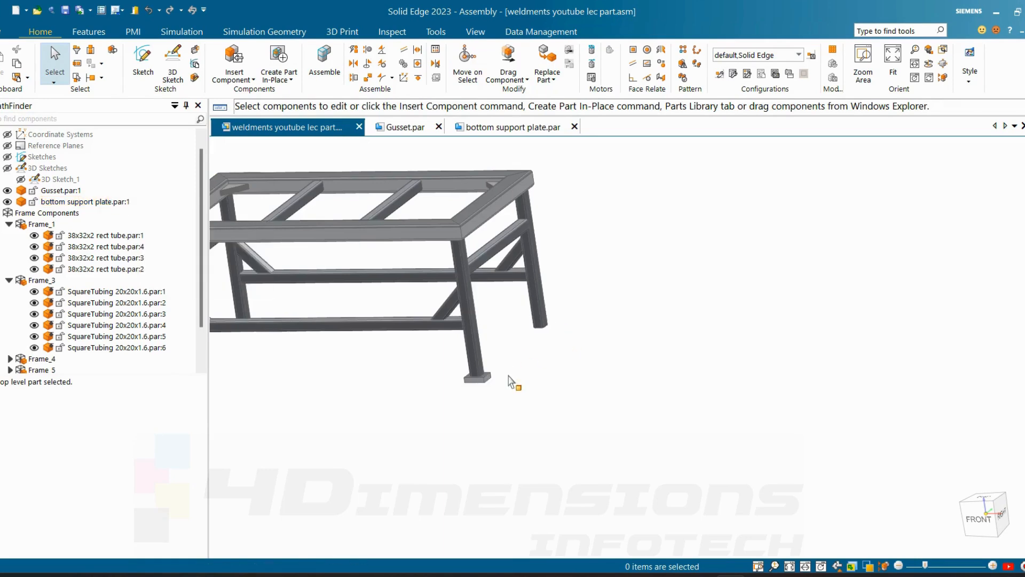
- Mirror the bottom support plate about the front reference plane onto the rear-right leg, keeping the Rotate action
scroll(480, 376, up, 4)
scroll(610, 368, down, 4)
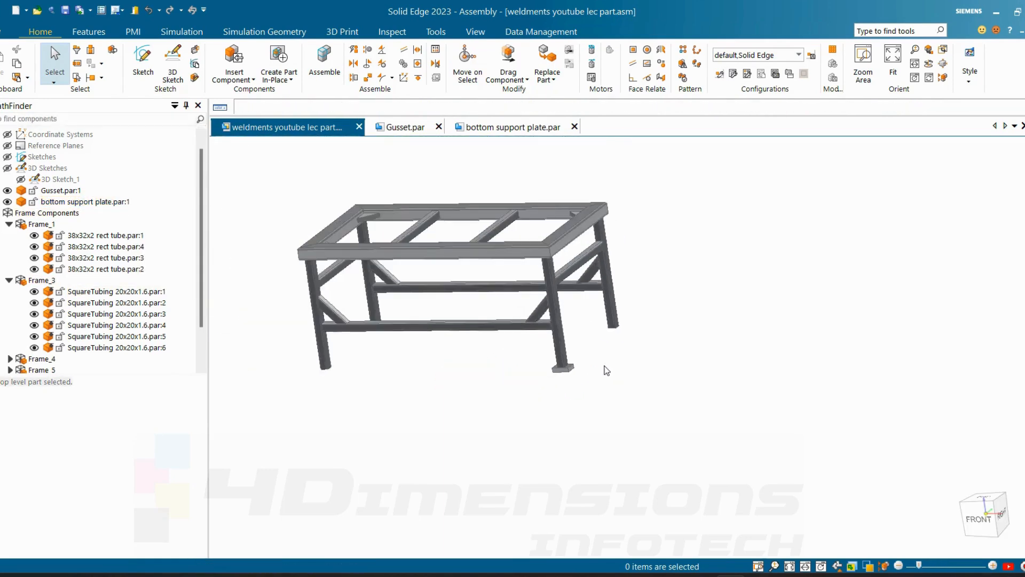
middle_drag(623, 327, 680, 307)
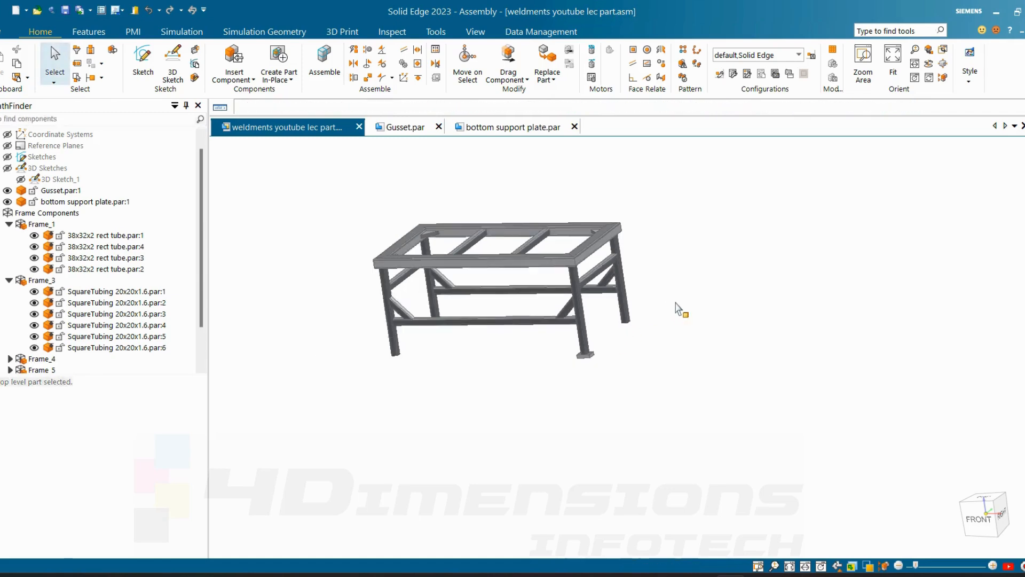
click(682, 63)
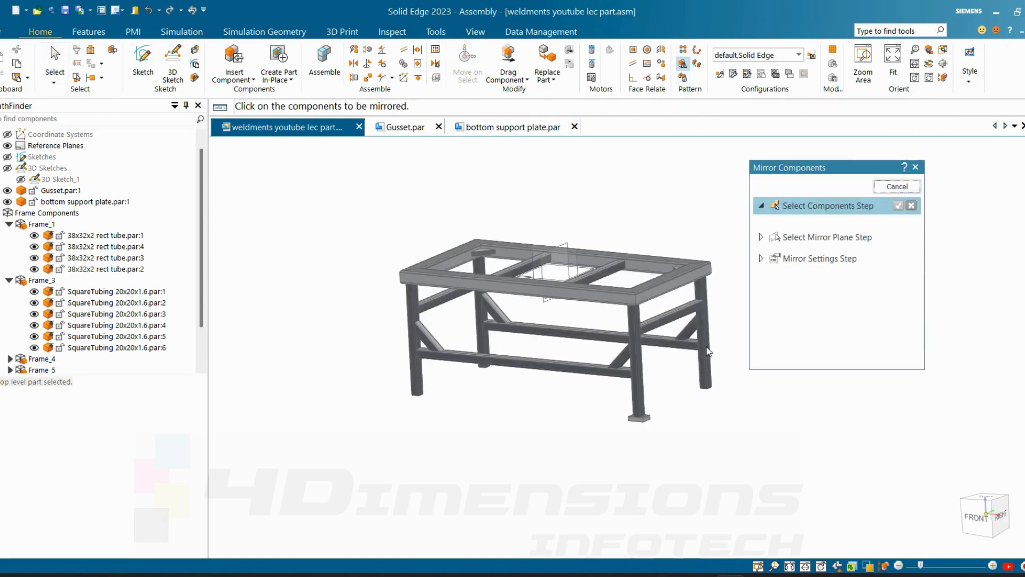
click(639, 417)
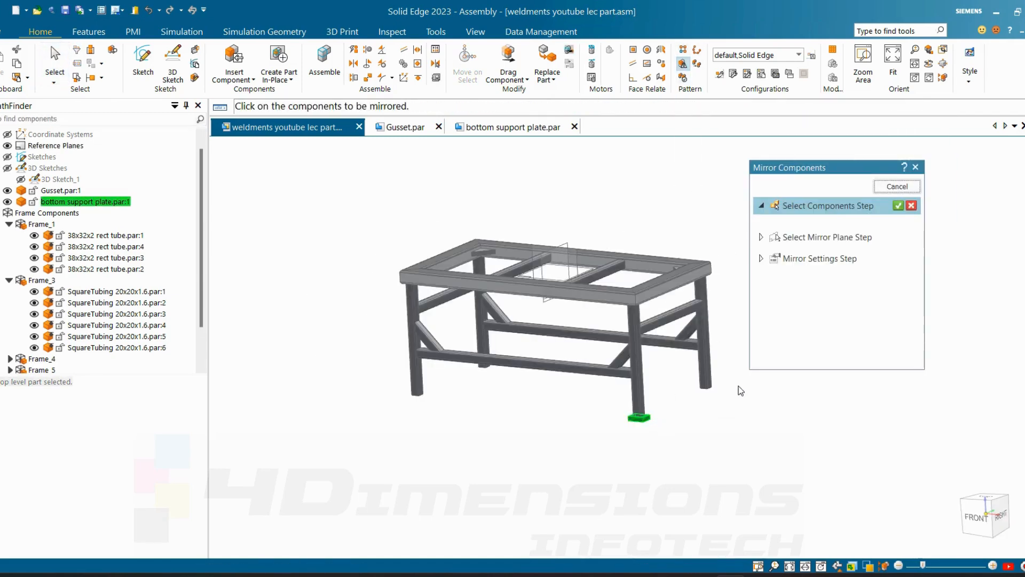
click(899, 207)
click(575, 251)
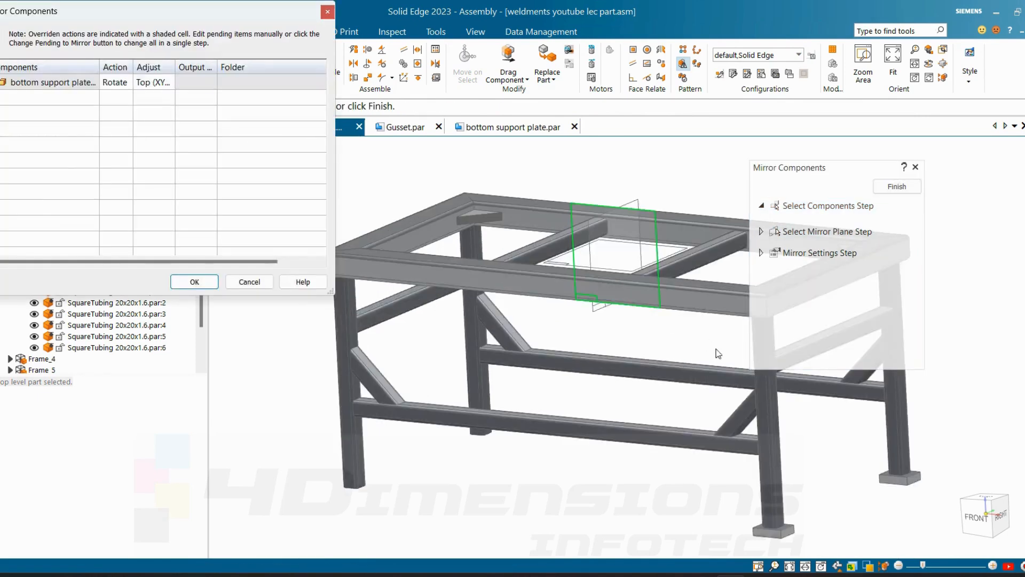
click(194, 282)
scroll(608, 285, down, 5)
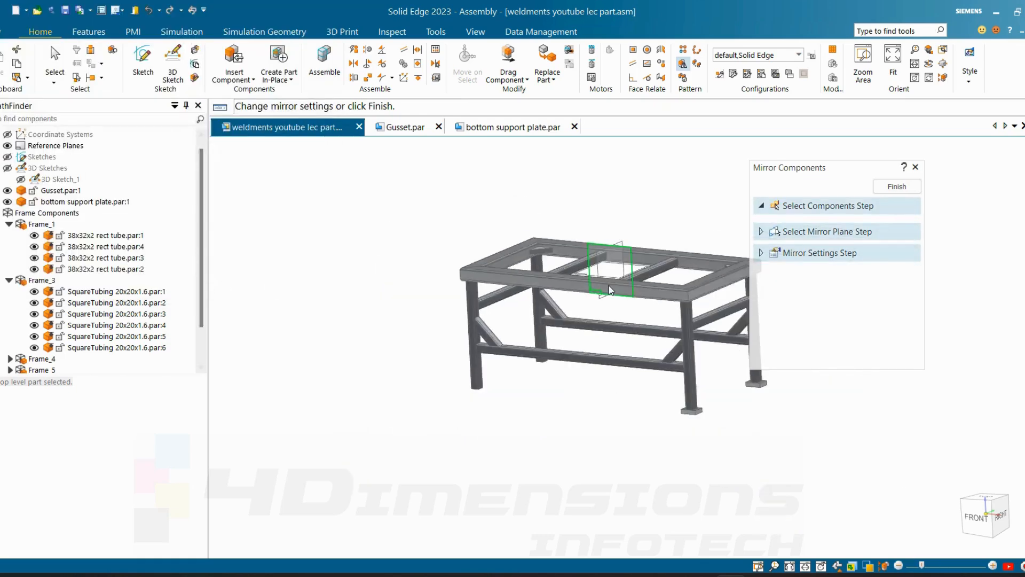
right_click(692, 411)
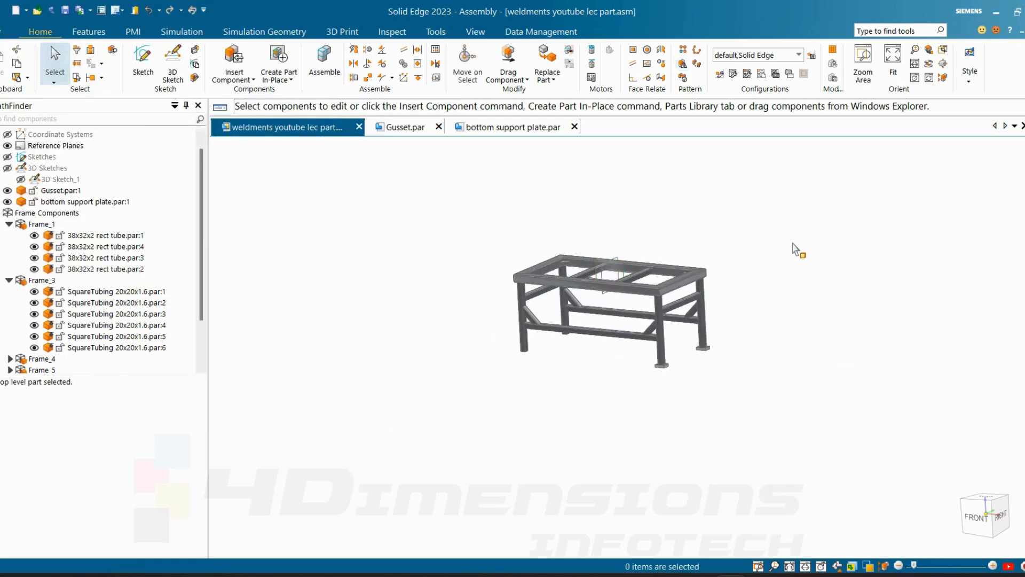
- Mirror both right-side bottom support plates about the Right (yz) reference plane onto the two left legs
scroll(710, 368, up, 2)
scroll(707, 372, up, 2)
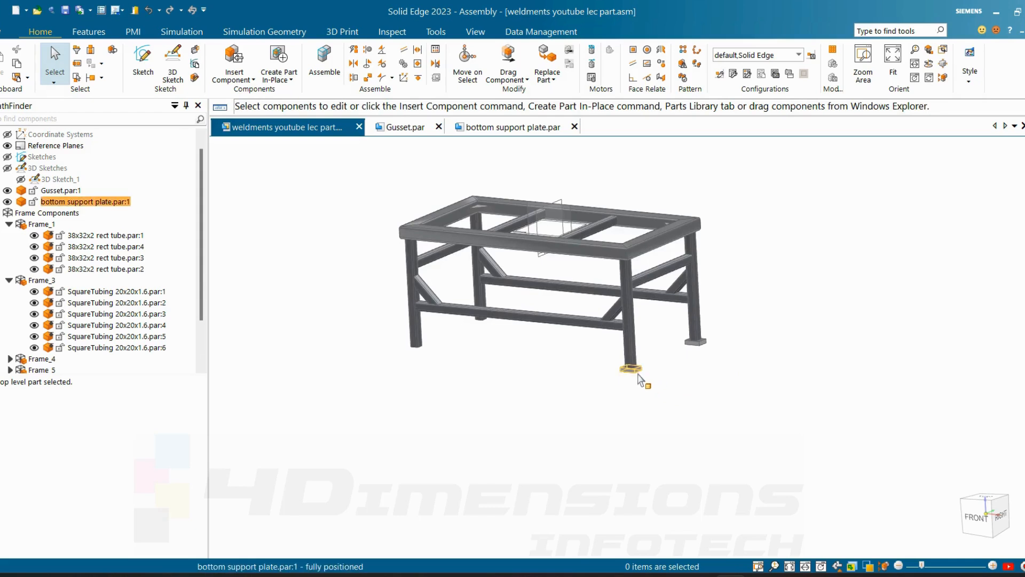
click(639, 379)
click(748, 270)
scroll(706, 318, up, 4)
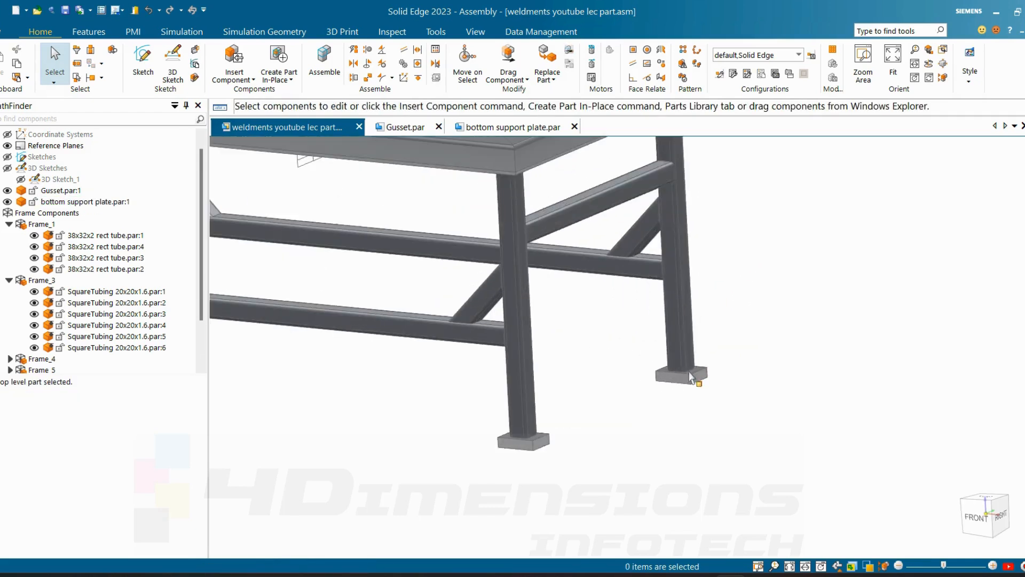
click(680, 381)
ctrl+click(549, 441)
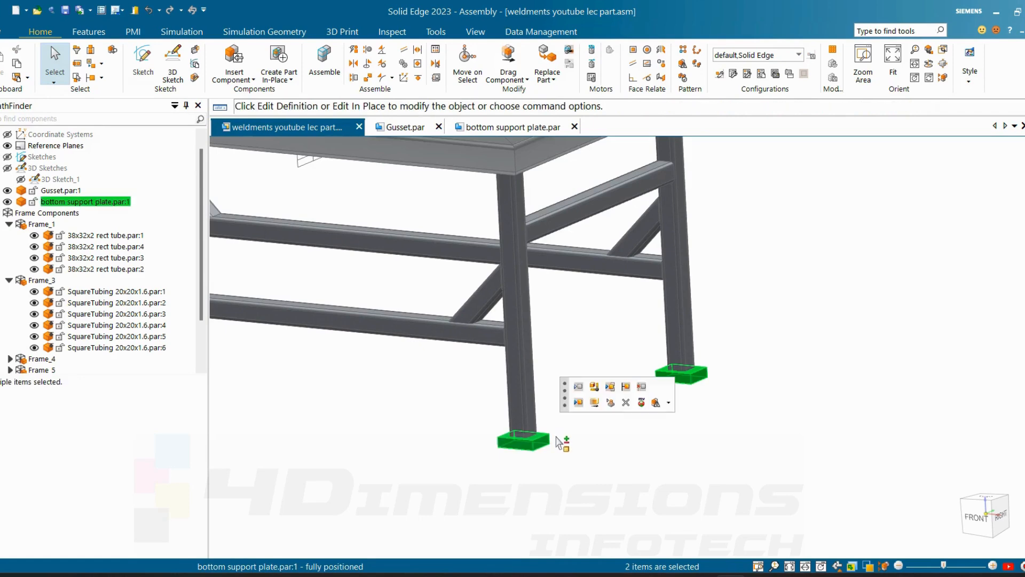
click(656, 403)
scroll(675, 446, down, 5)
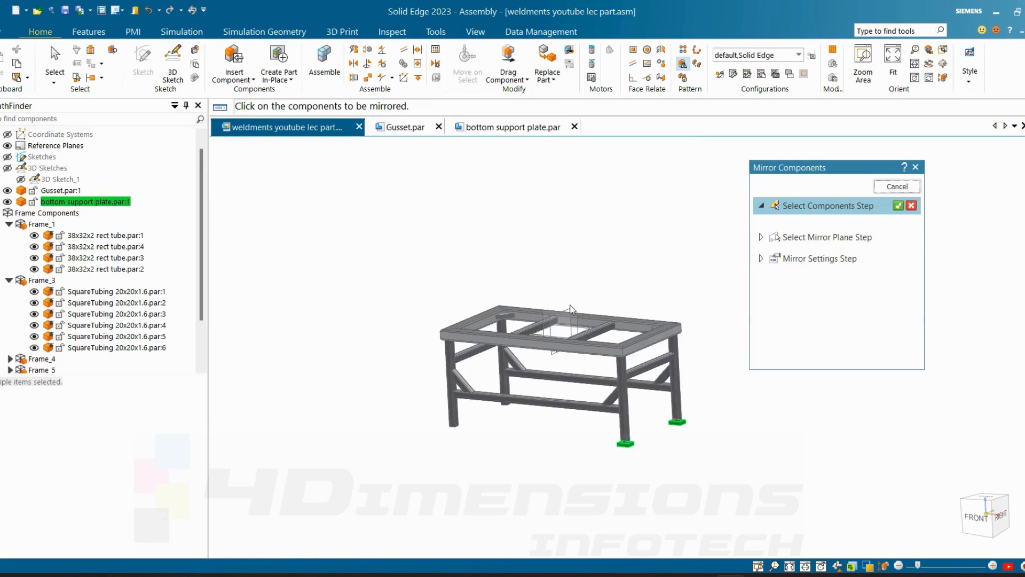
click(898, 206)
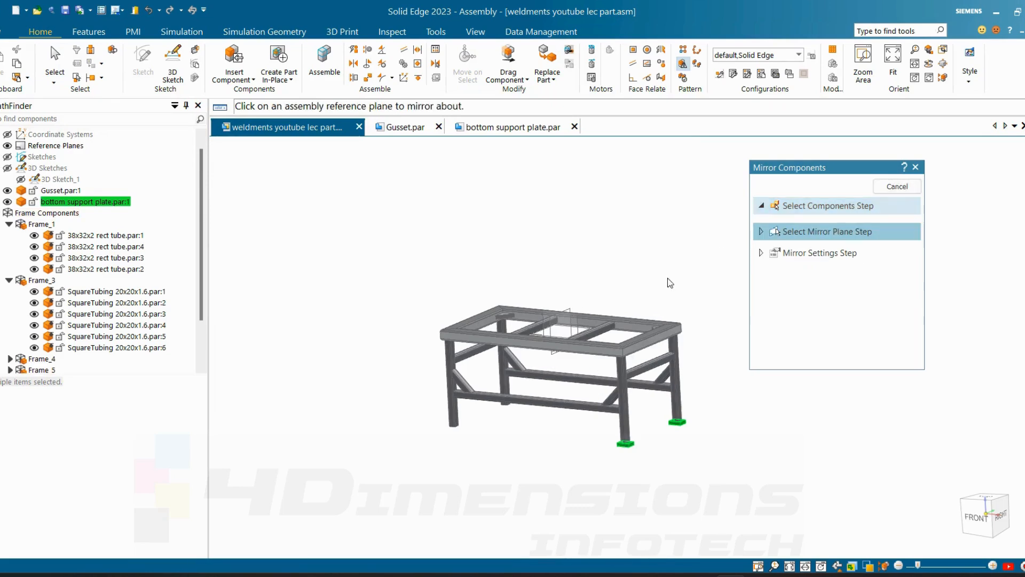
scroll(579, 308, up, 2)
click(581, 306)
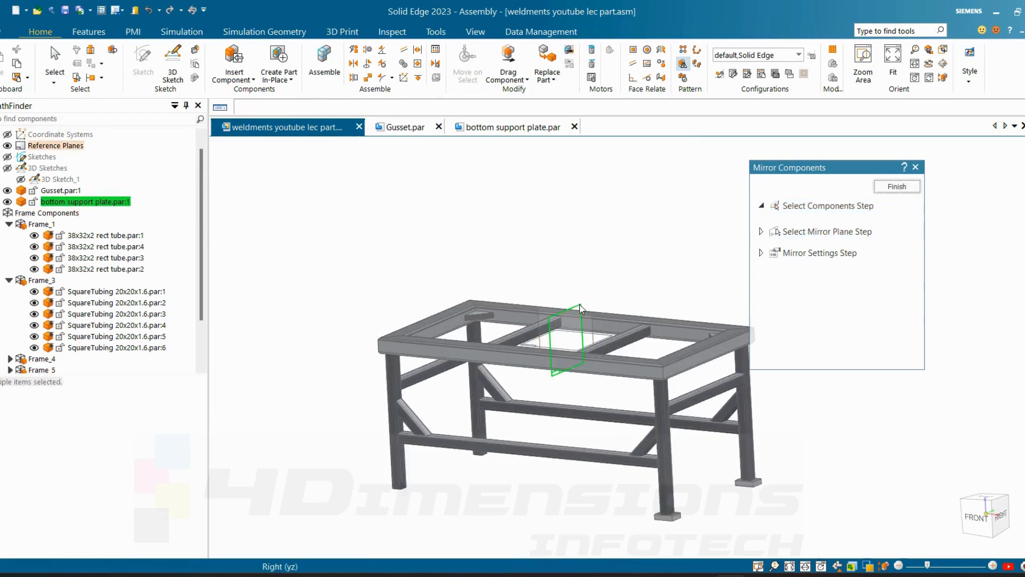
click(199, 283)
scroll(258, 240, up, 2)
scroll(267, 238, down, 3)
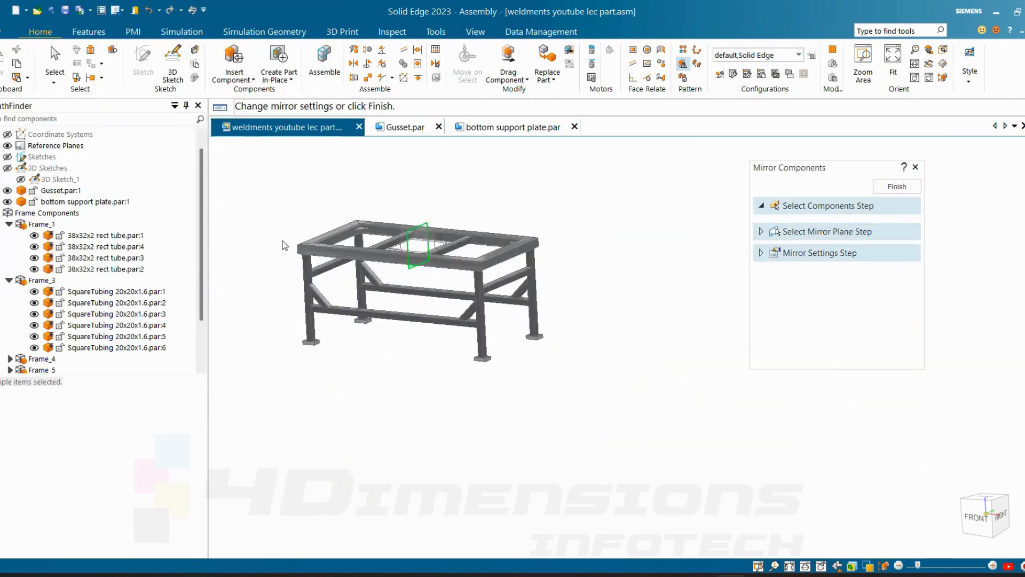
- Hide the assembly reference planes and view the complete table frame from an angled front view
scroll(276, 236, up, 2)
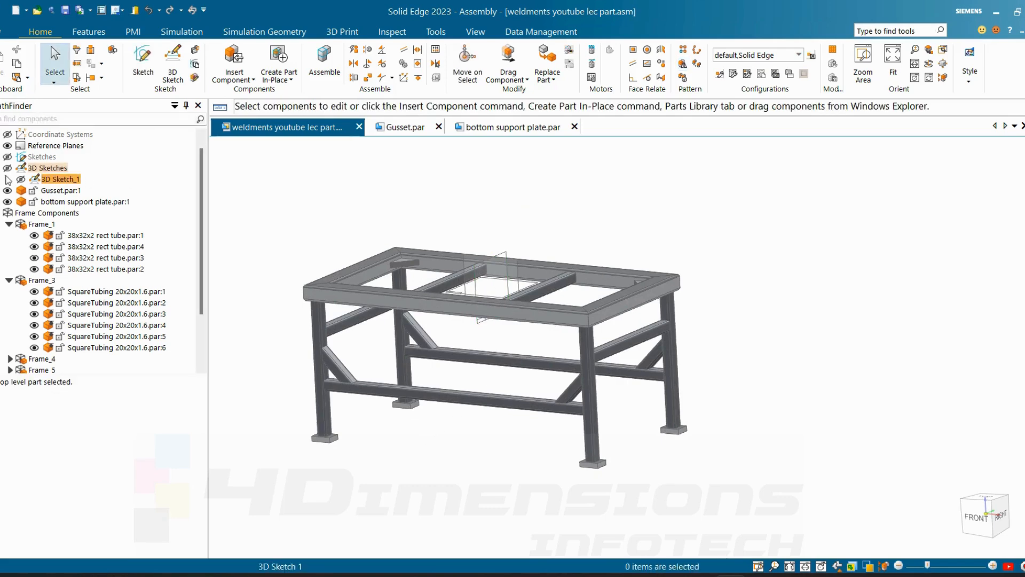
click(8, 146)
middle_drag(477, 228, 496, 265)
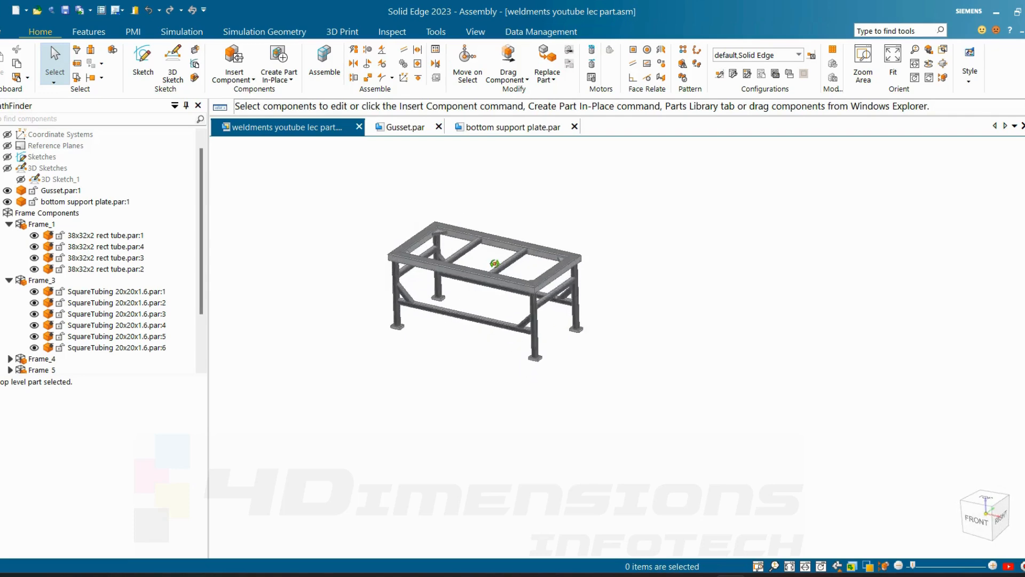
scroll(452, 304, up, 4)
middle_drag(451, 325, 597, 205)
scroll(619, 214, up, 2)
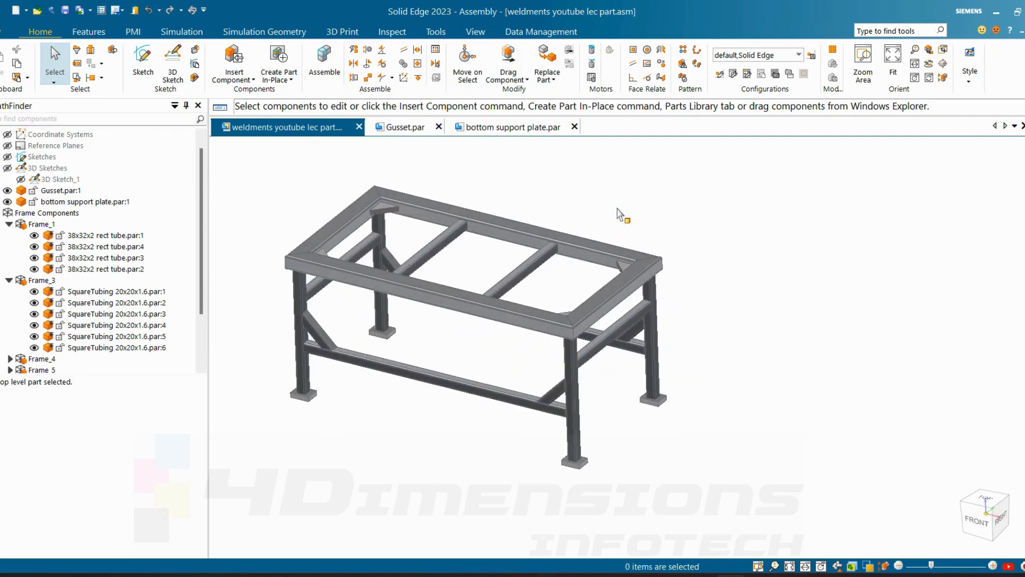
middle_drag(779, 255, 742, 220)
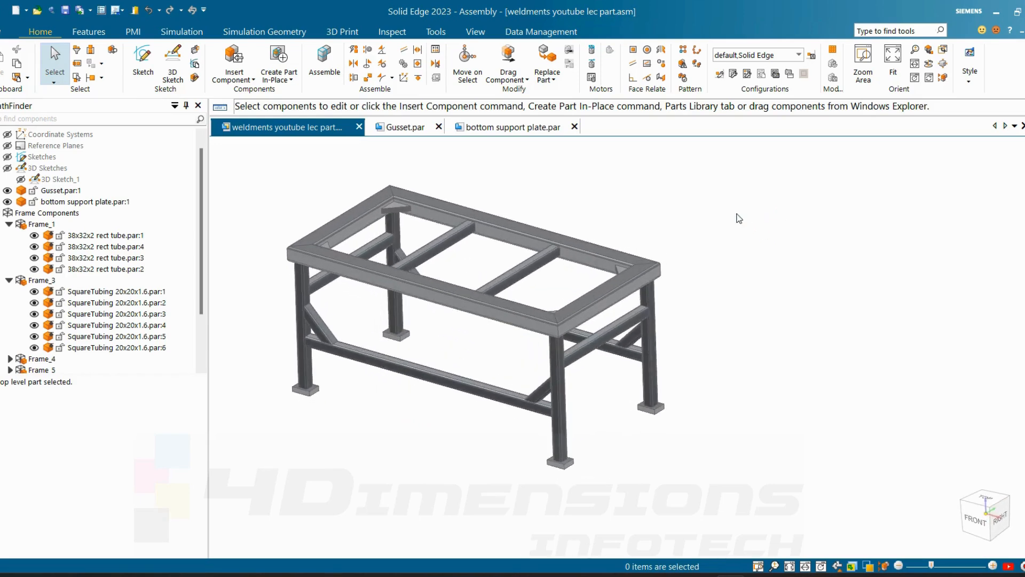